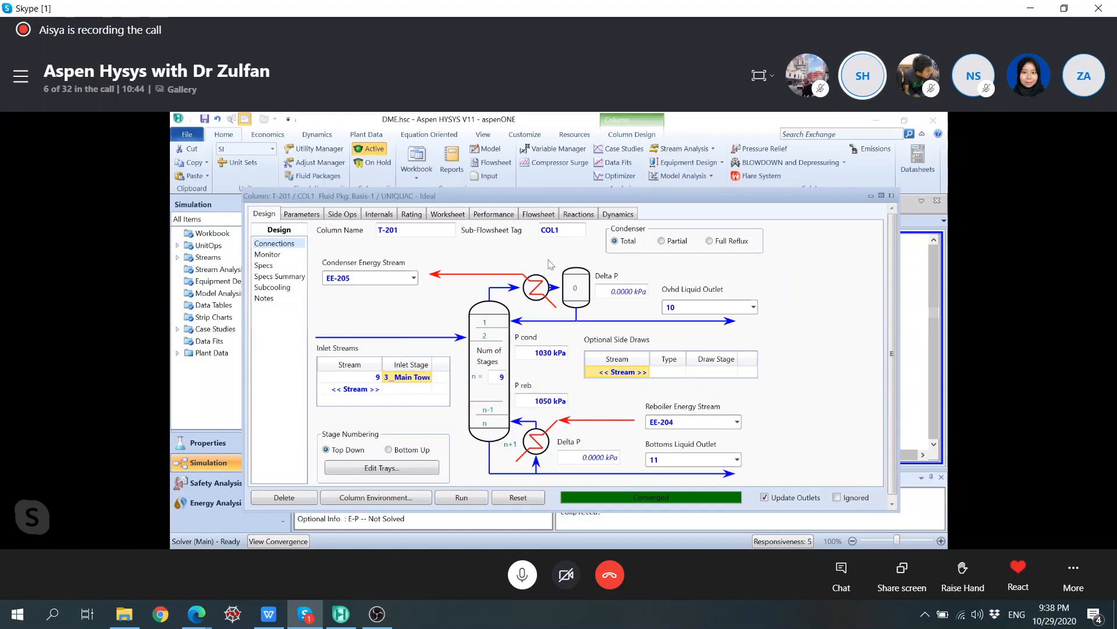
pyautogui.hotkey('alt', 'Tab')
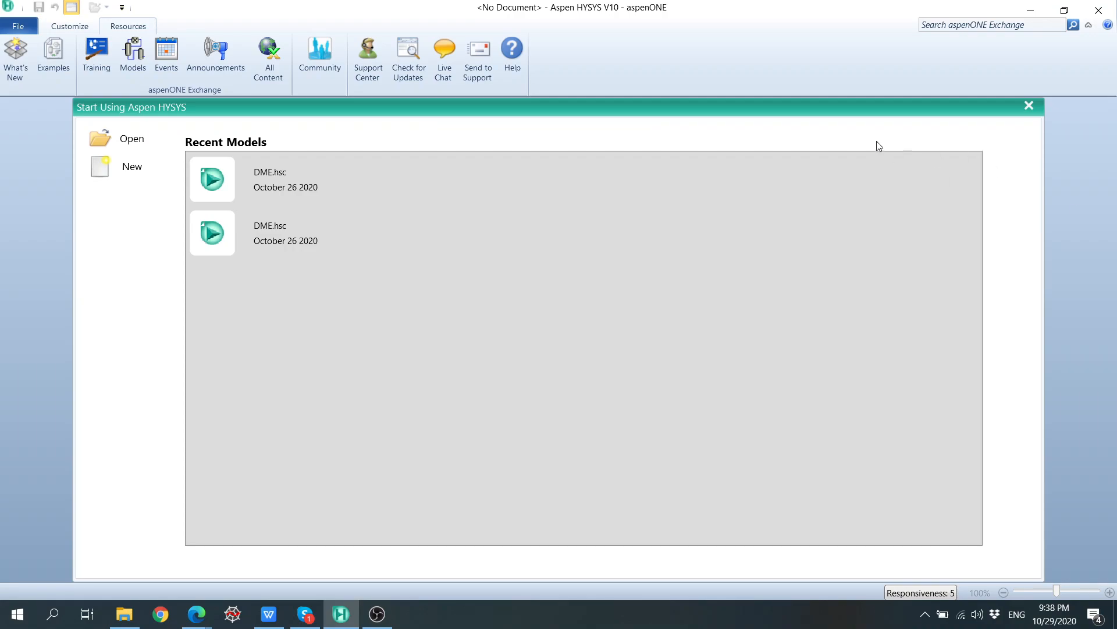
pyautogui.hotkey('alt', 'Tab')
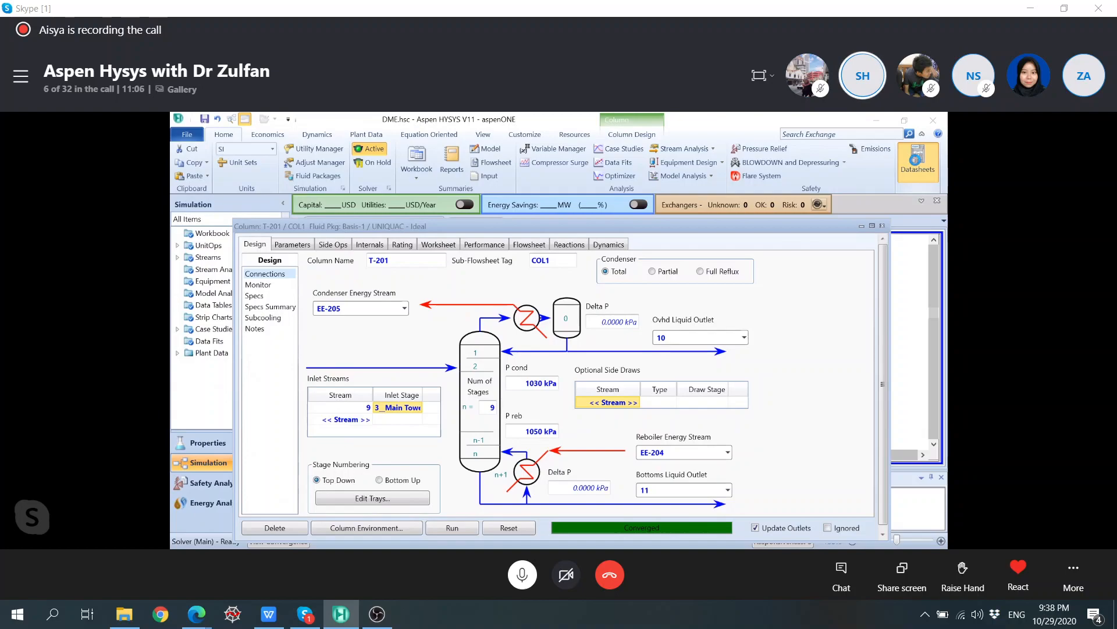
pyautogui.click(918, 160)
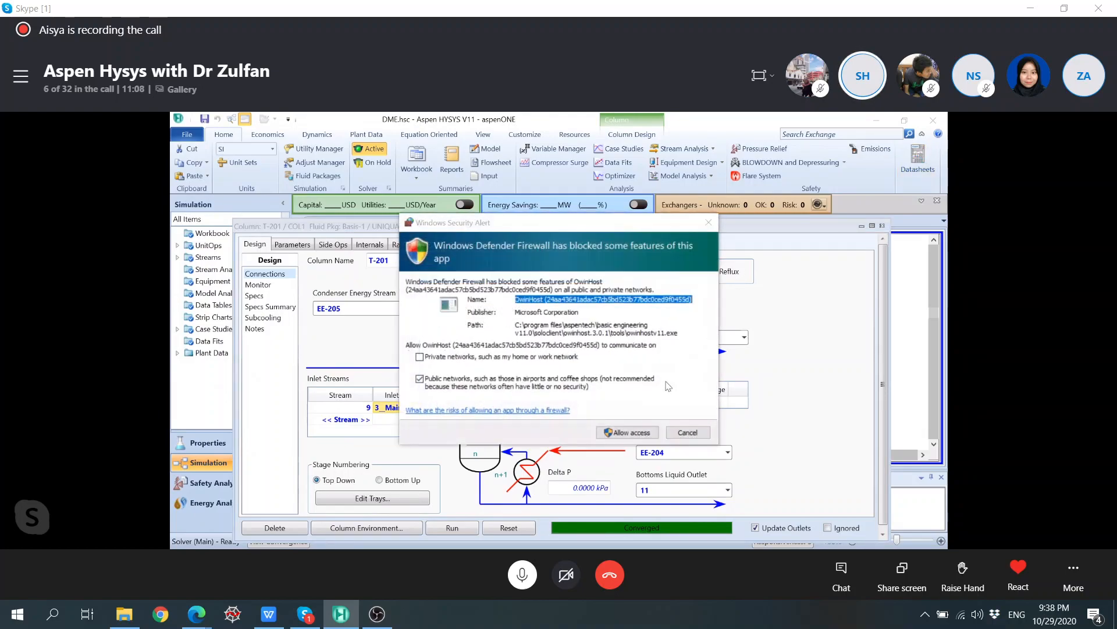
pyautogui.click(687, 432)
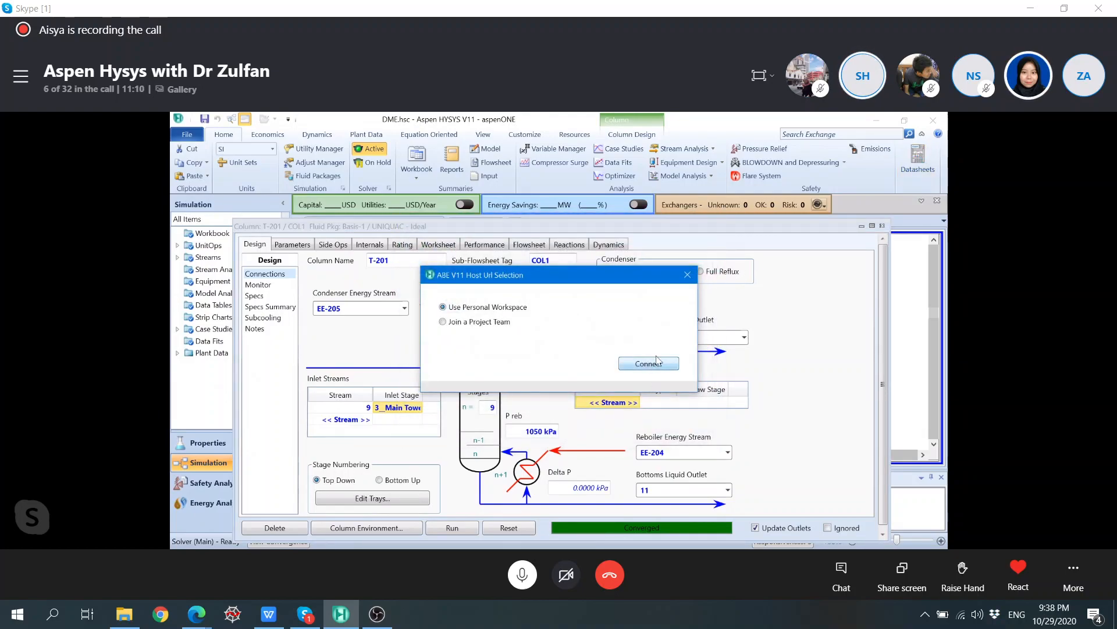
pyautogui.click(689, 277)
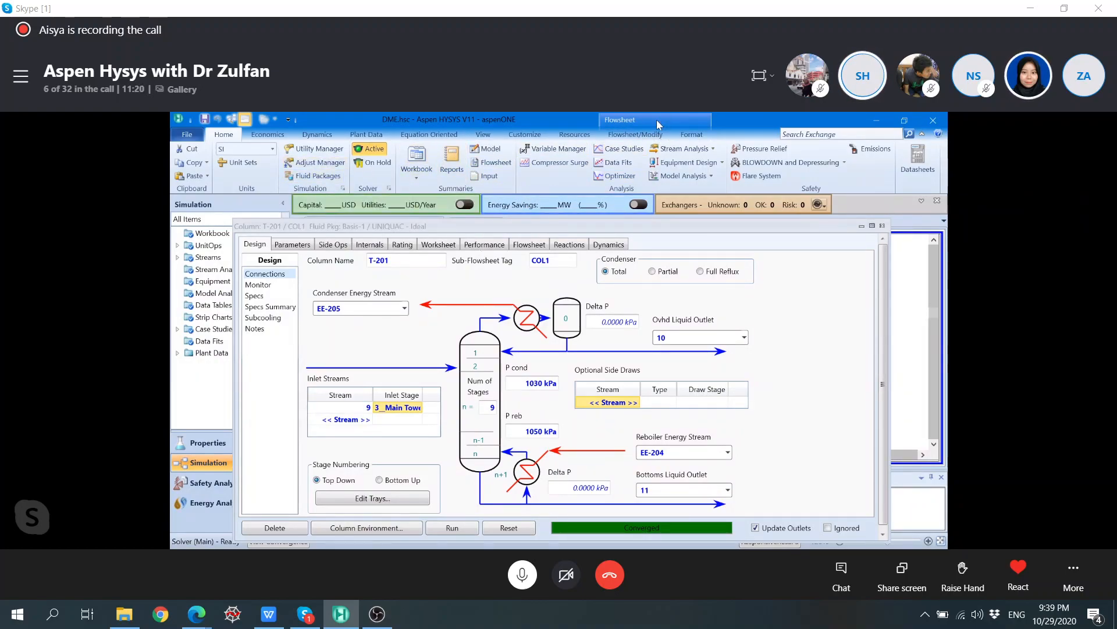
# Step: Add a Spreadsheet operation from the model palette to the main flowsheet, above column T-201
pyautogui.click(644, 134)
pyautogui.click(194, 161)
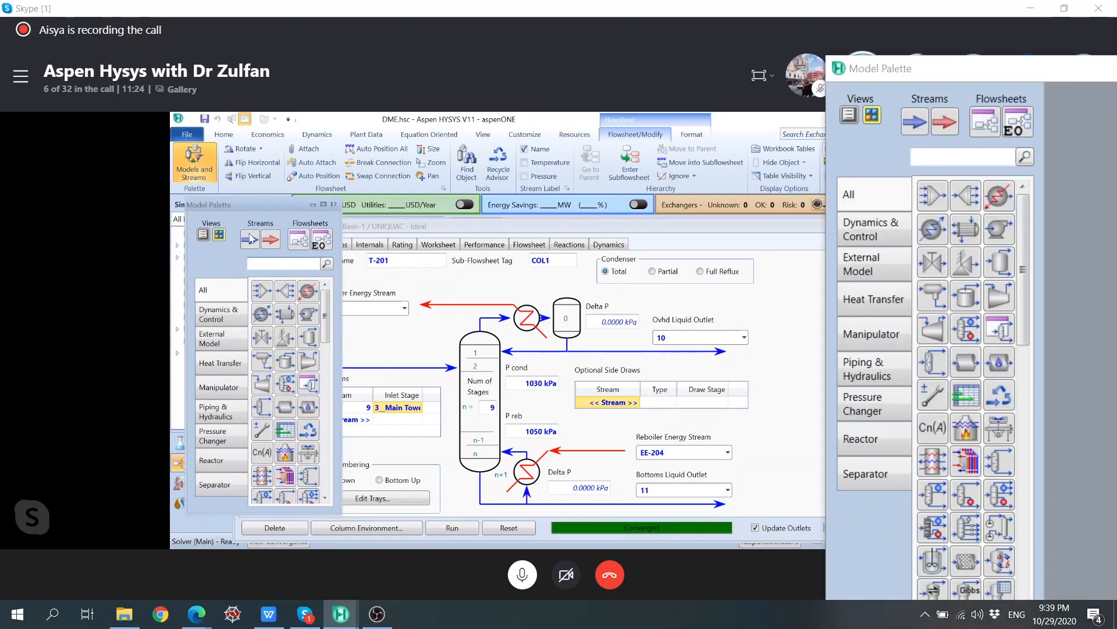
pyautogui.moveTo(327, 303); pyautogui.dragTo(330, 330)
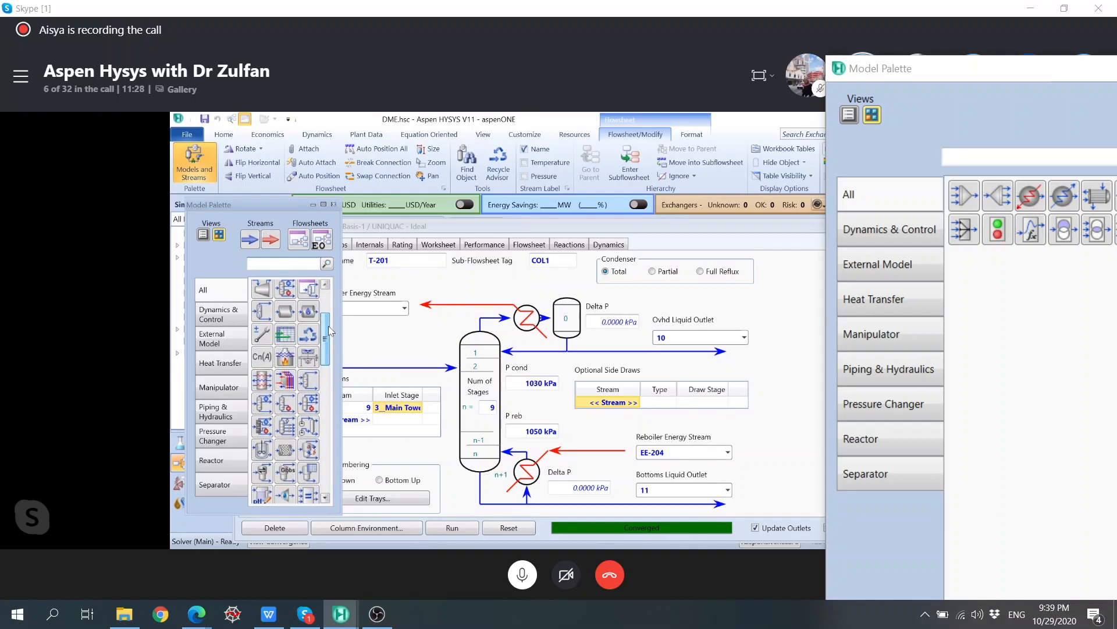
pyautogui.click(285, 340)
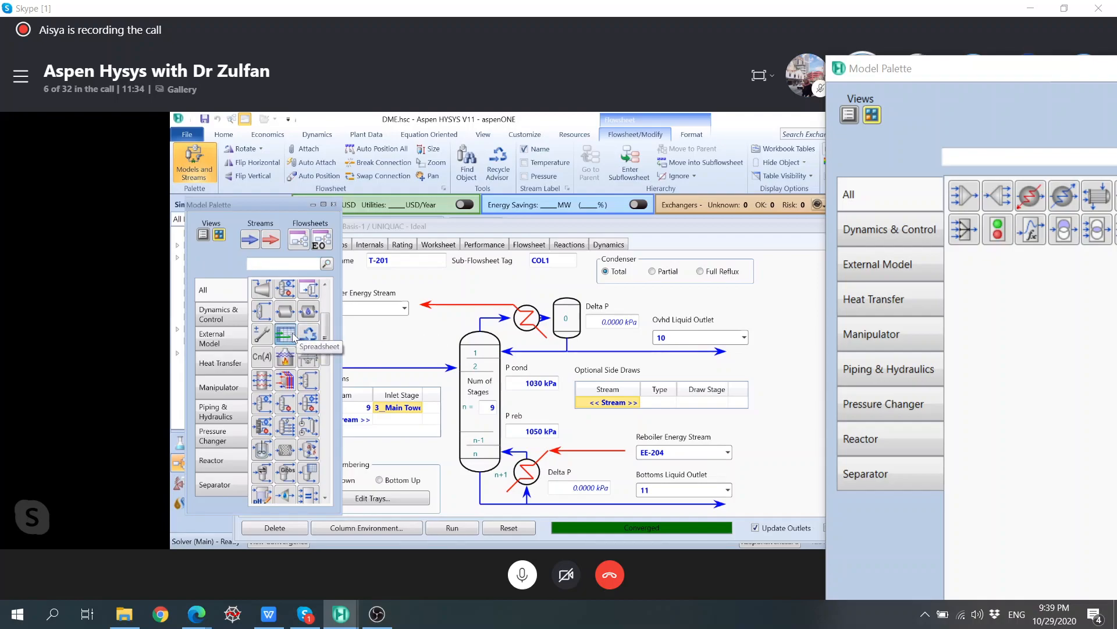
pyautogui.click(885, 228)
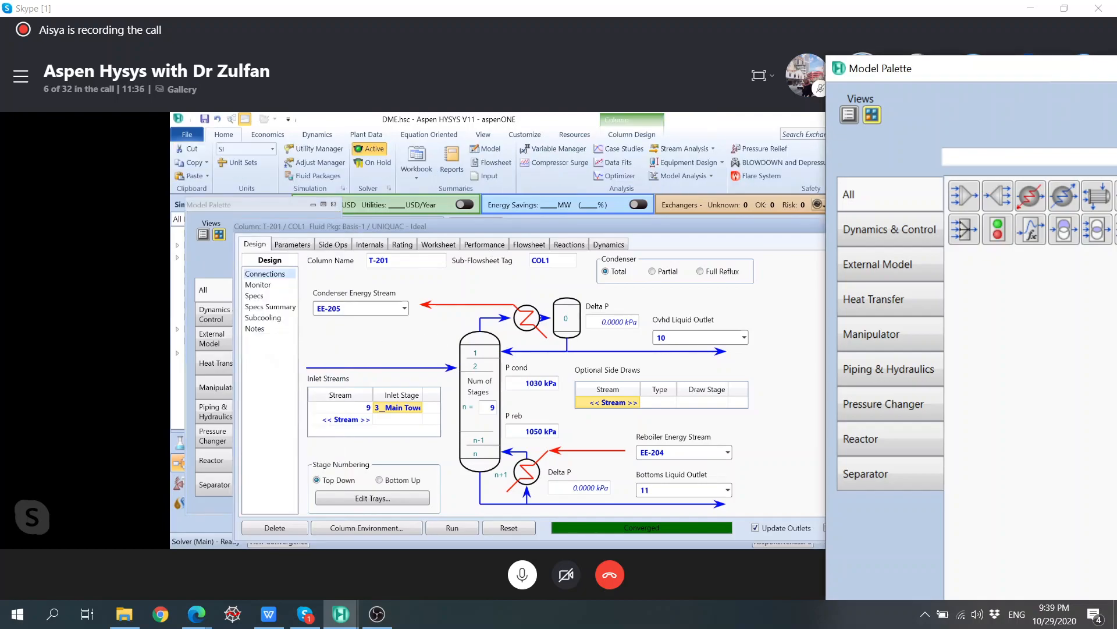
pyautogui.moveTo(954, 69); pyautogui.dragTo(1061, 69)
pyautogui.click(886, 227)
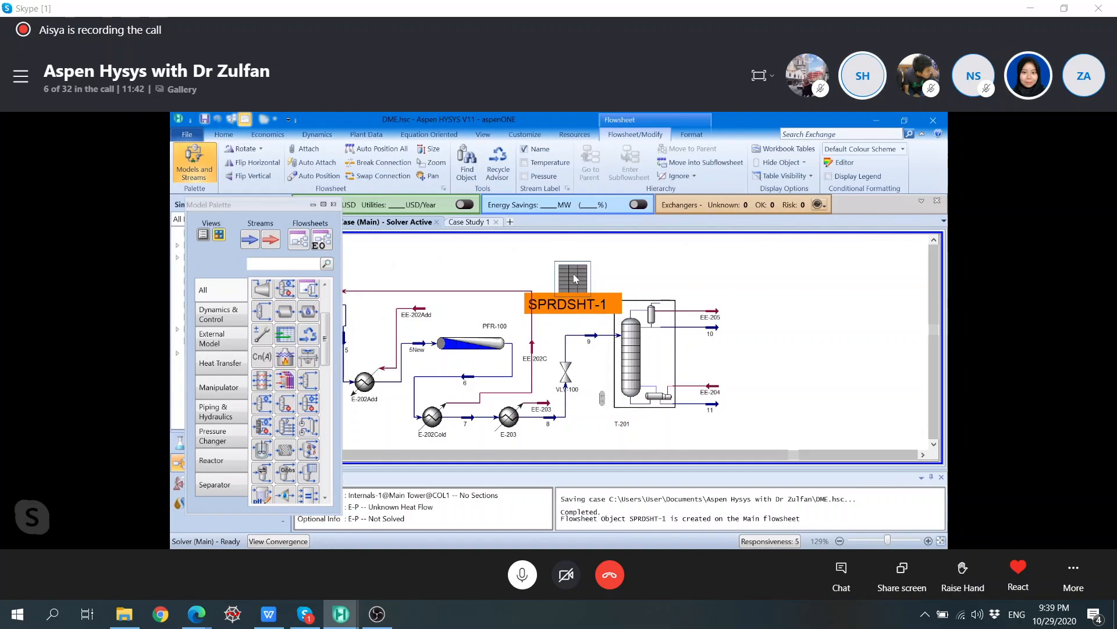
# Step: Open the new spreadsheet SPRDSHT-1, close the model palette and display the spreadsheet's cell grid
pyautogui.moveTo(532, 198); pyautogui.dragTo(531, 196)
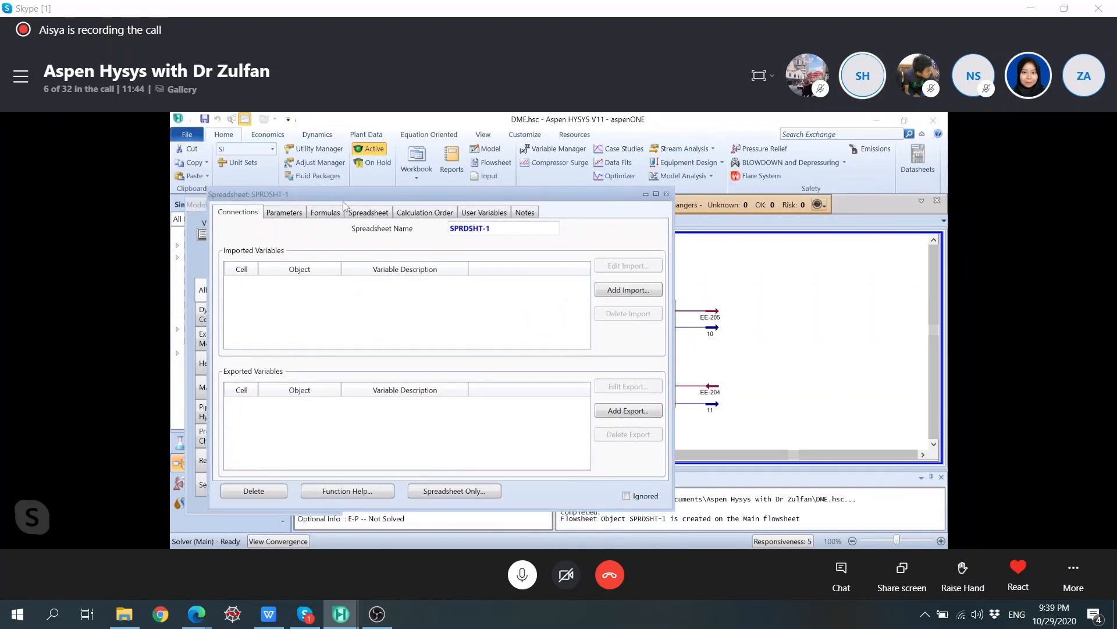
pyautogui.click(196, 204)
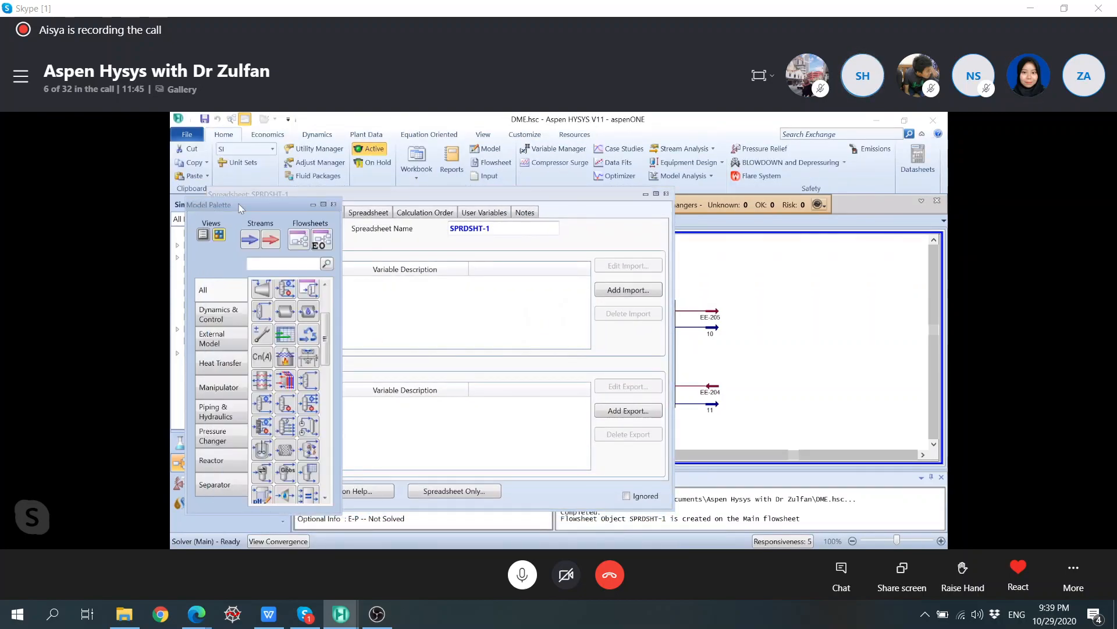
pyautogui.click(334, 204)
pyautogui.moveTo(403, 195); pyautogui.dragTo(399, 202)
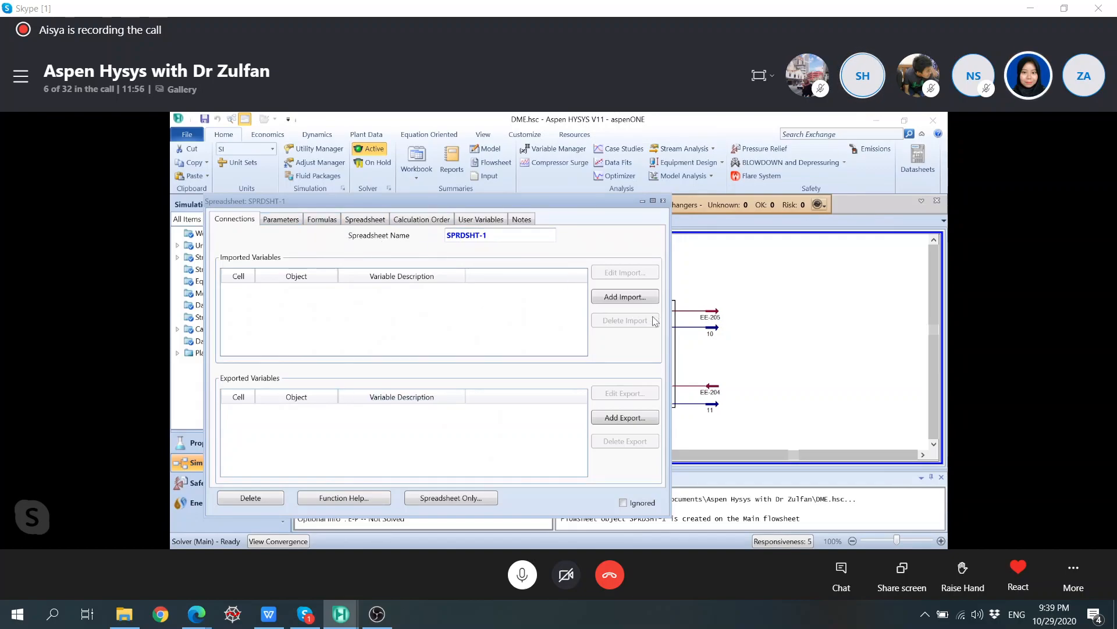
pyautogui.click(489, 236)
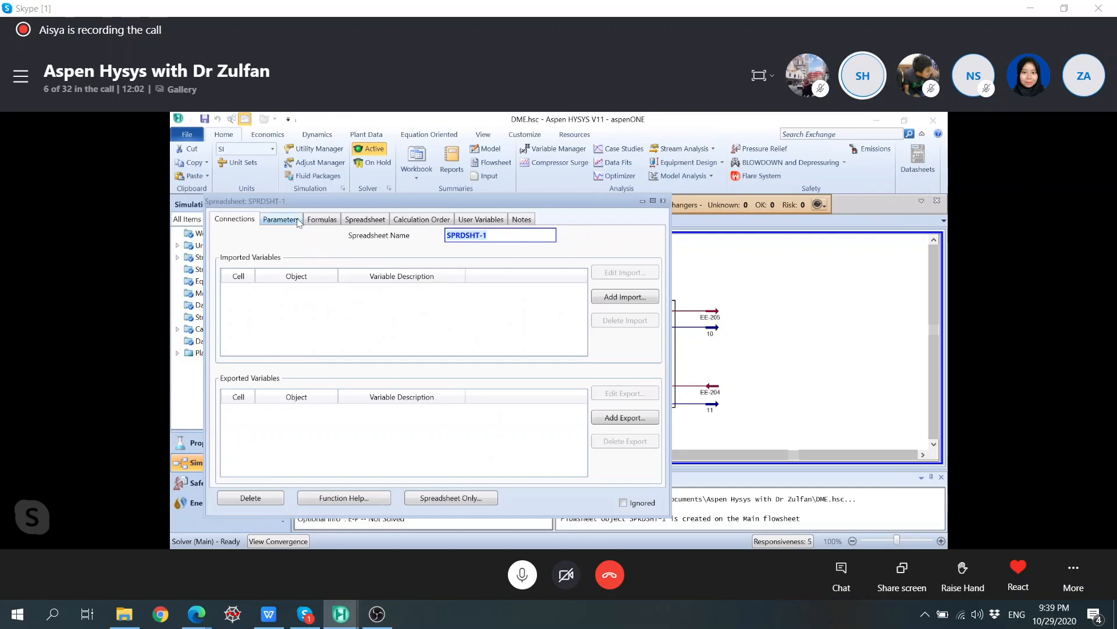
pyautogui.click(371, 223)
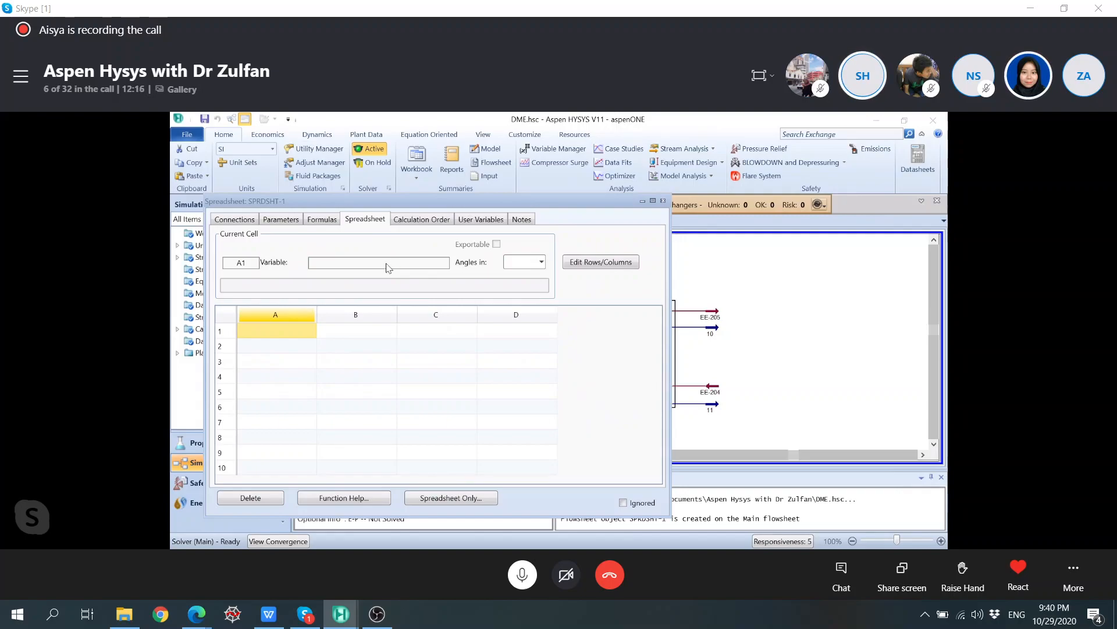
pyautogui.click(541, 262)
pyautogui.click(541, 262)
pyautogui.click(374, 335)
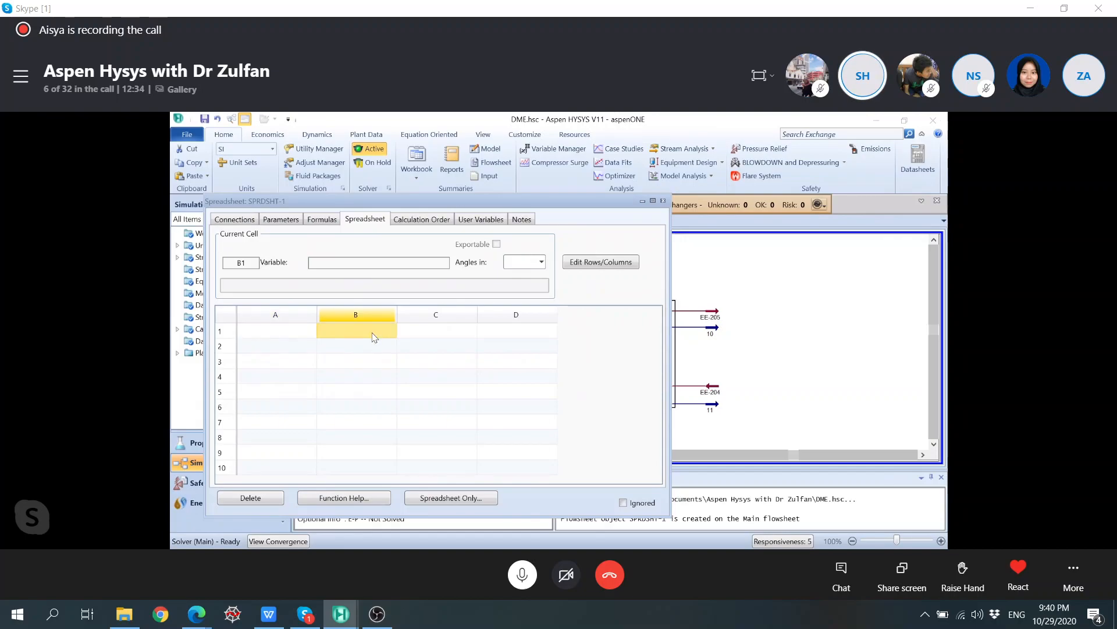
# Step: Enter the column headings Stage Location in A1, Reboiler Duty in B1 and Condenser Duty in C1
pyautogui.click(289, 332)
pyautogui.write('Sts')
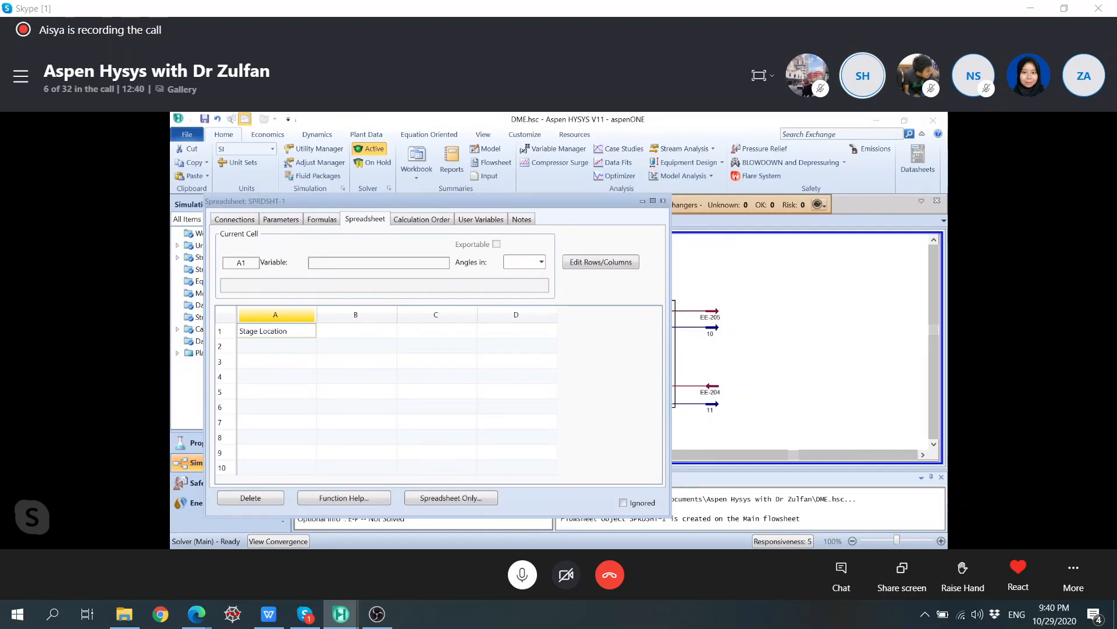
pyautogui.click(355, 335)
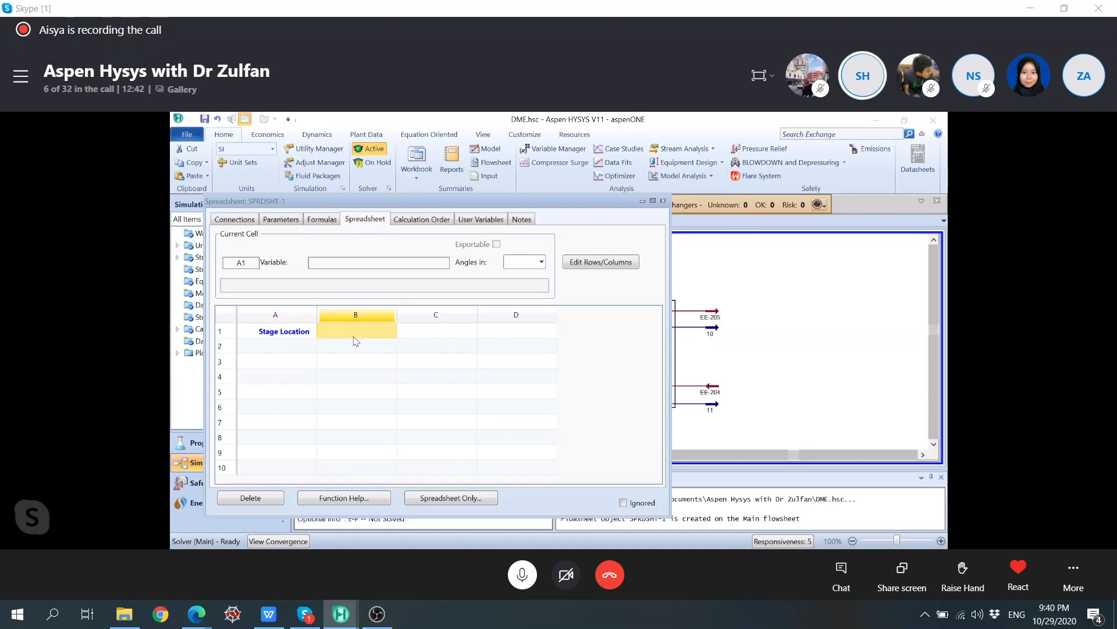
pyautogui.write('Reboiler Duty')
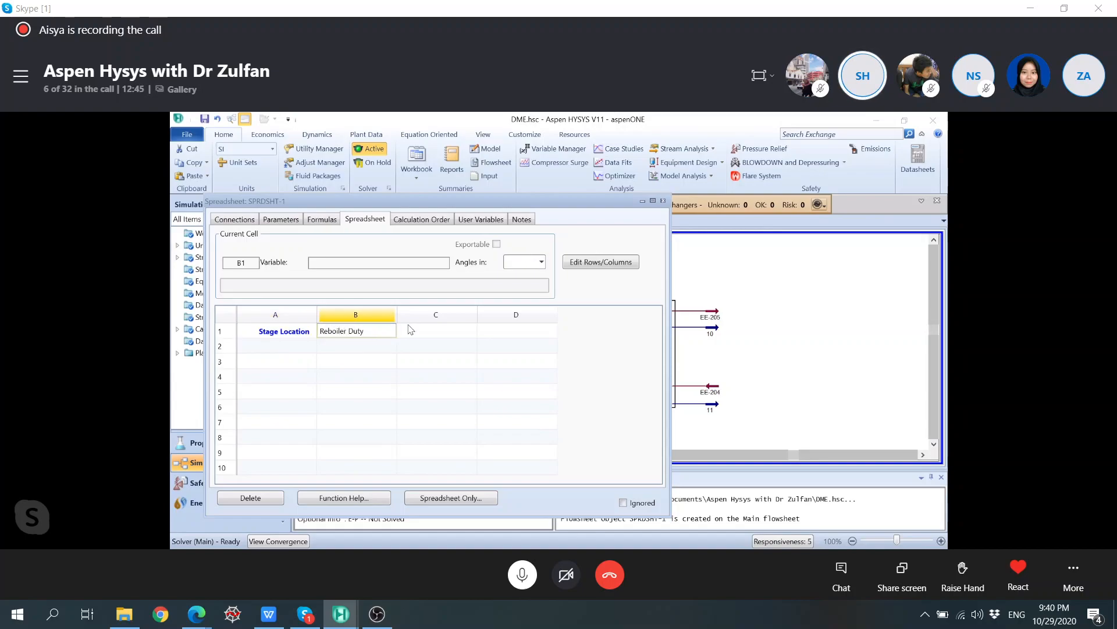
pyautogui.click(424, 332)
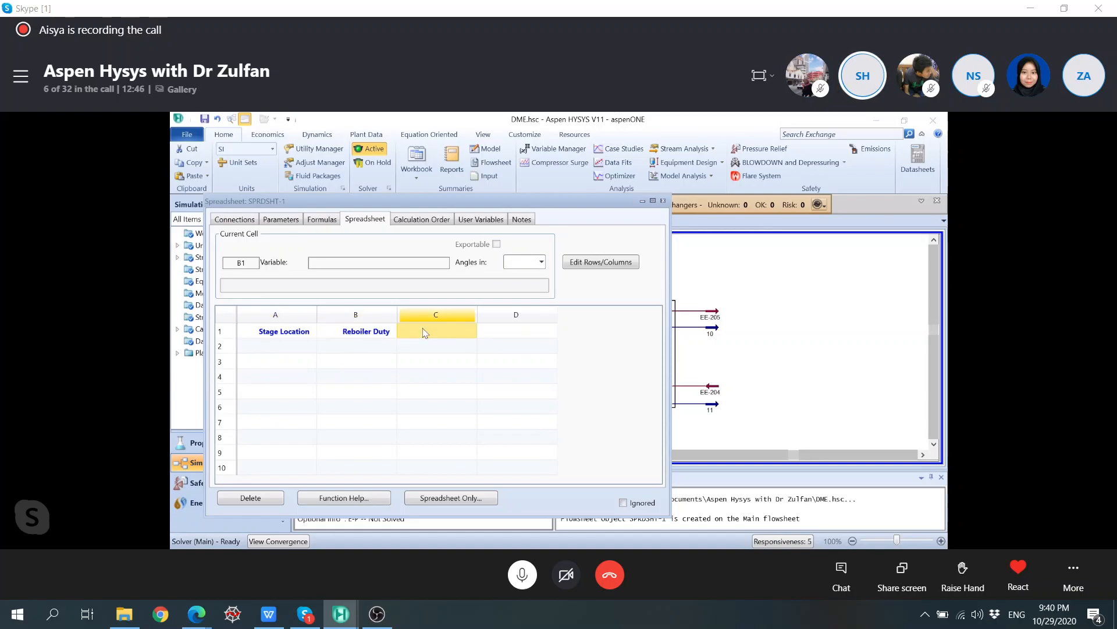
pyautogui.write('COndenser')
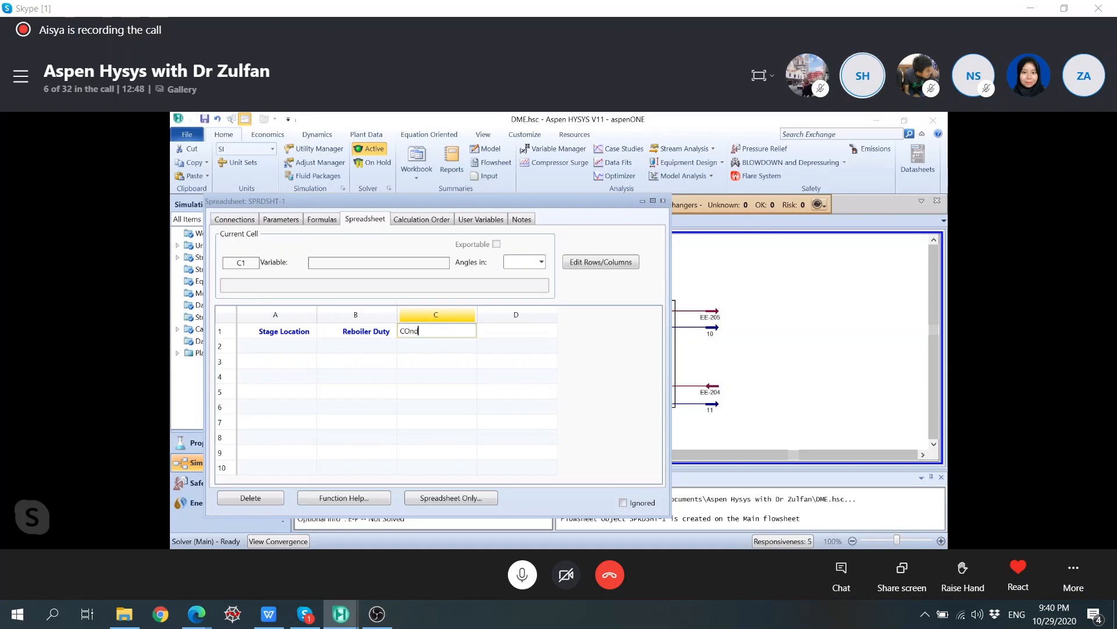
pyautogui.press('BackSpace')
pyautogui.press('BackSpace')
pyautogui.press('BackSpace')
pyautogui.press('BackSpace')
pyautogui.press('BackSpace')
pyautogui.press('BackSpace')
pyautogui.press('BackSpace')
pyautogui.press('BackSpace')
pyautogui.write('Condenser Duty')
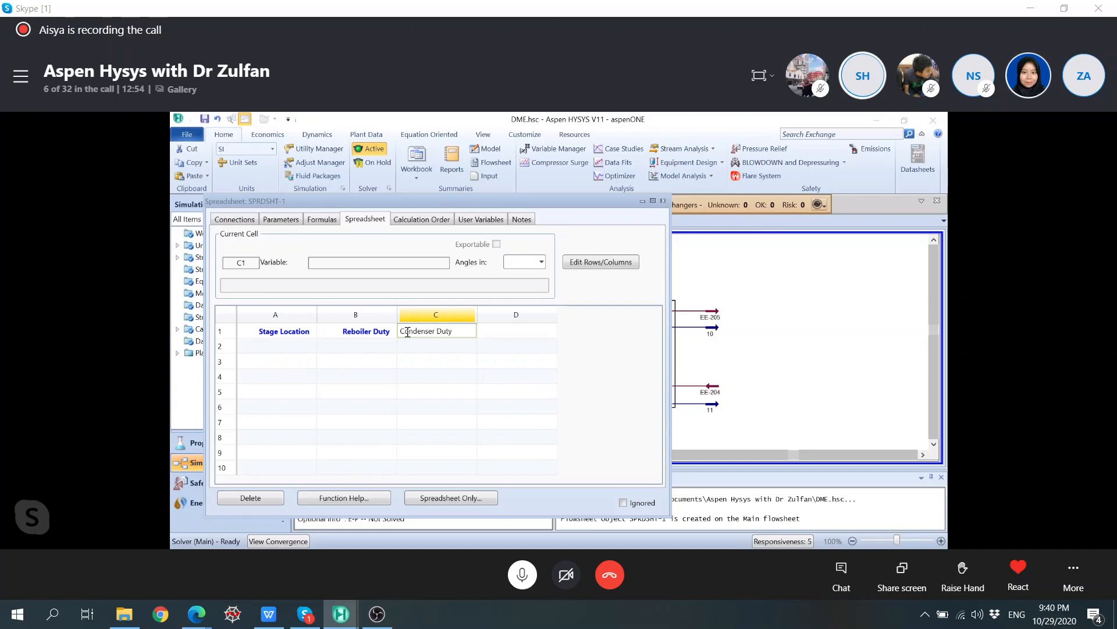
pyautogui.press('Return')
# Step: Fill the Stage Location column with 2, 3, 4, 5 and 6 in cells A2 to A6
pyautogui.click(311, 348)
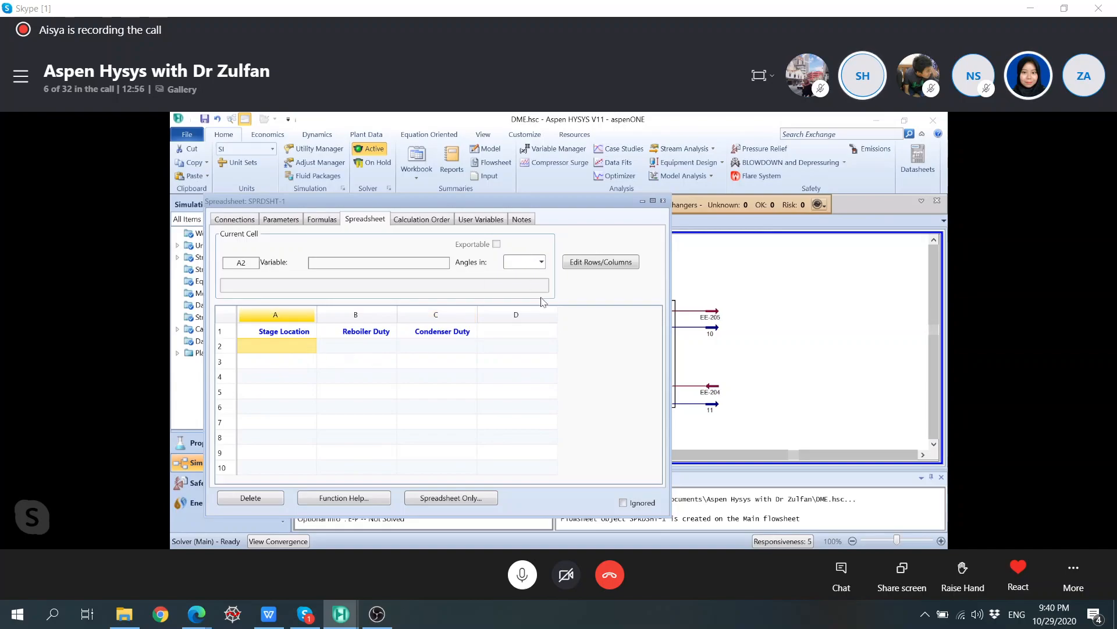
pyautogui.write('2')
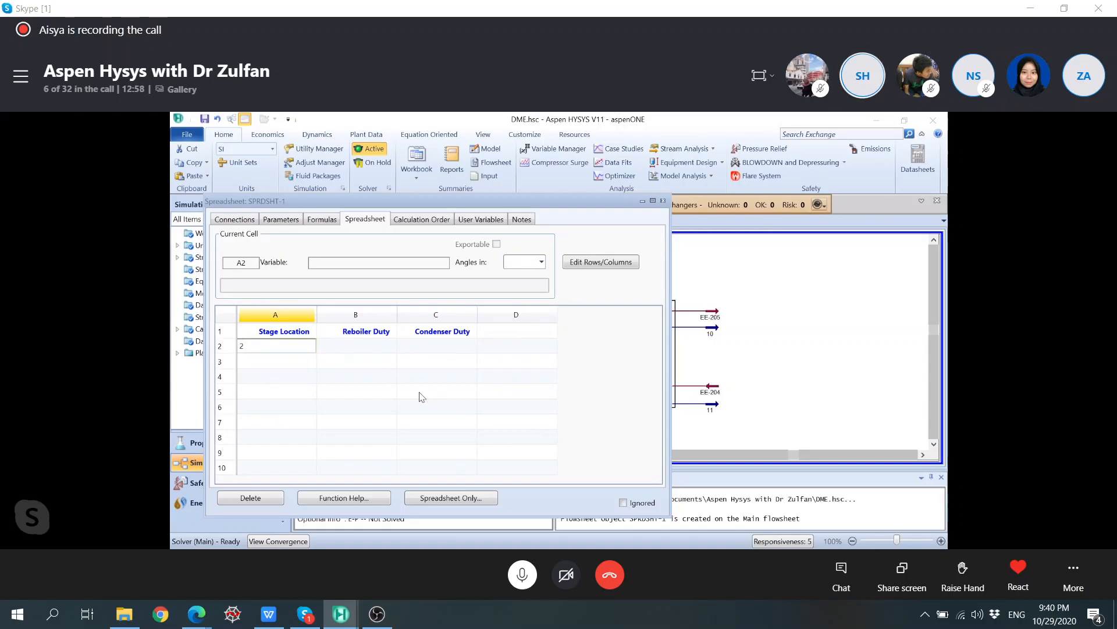
pyautogui.press('Return')
pyautogui.write('3')
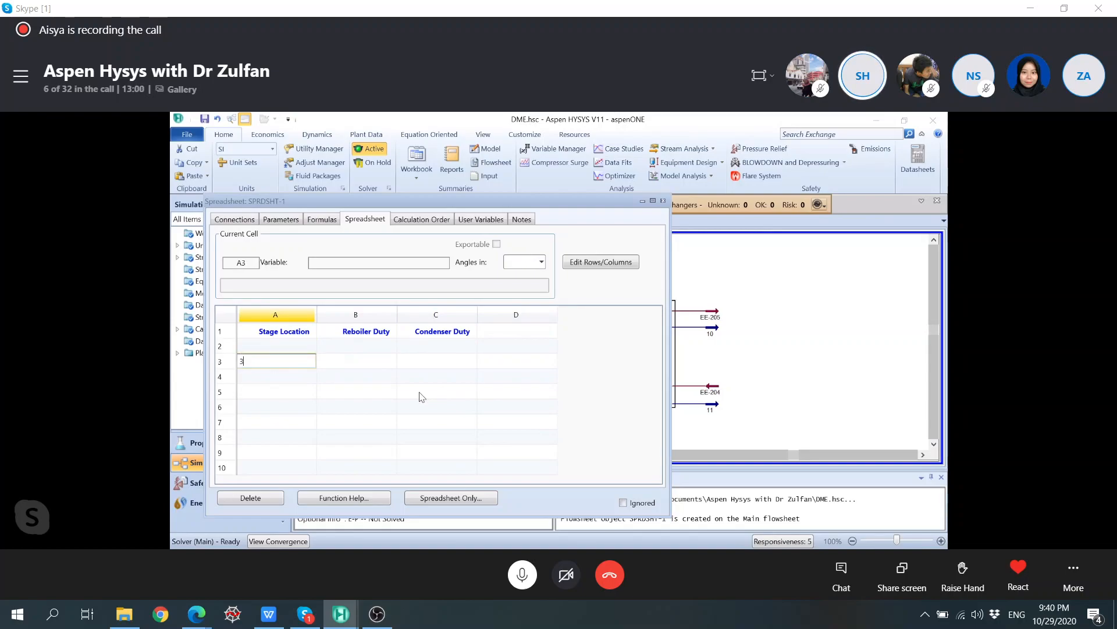
pyautogui.press('Return')
pyautogui.write('4')
pyautogui.press('Return')
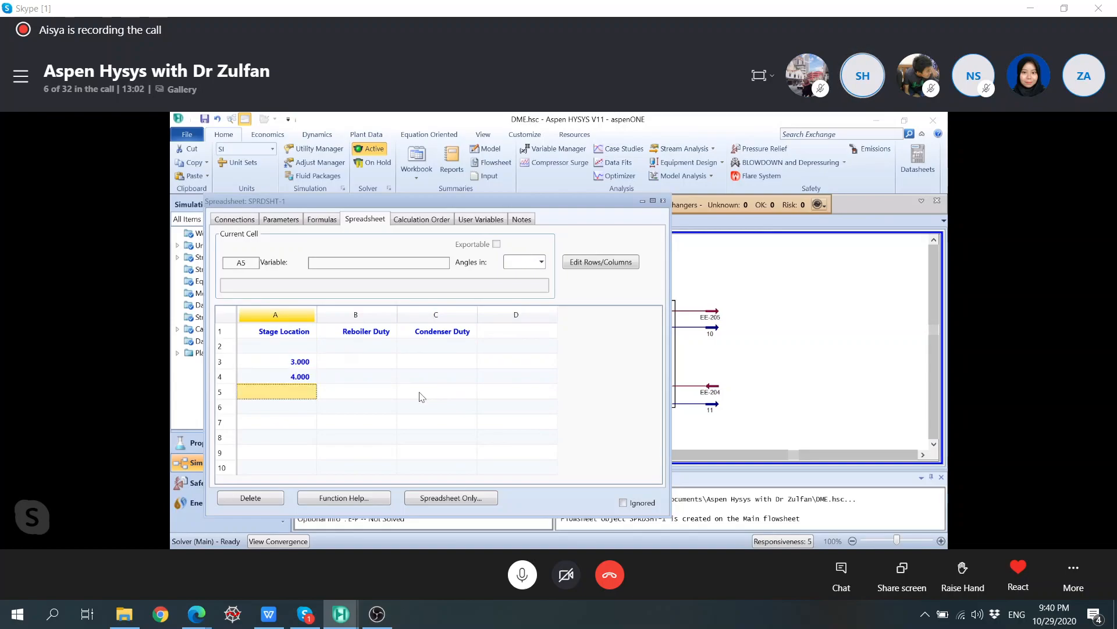
pyautogui.write('6')
pyautogui.press('Return')
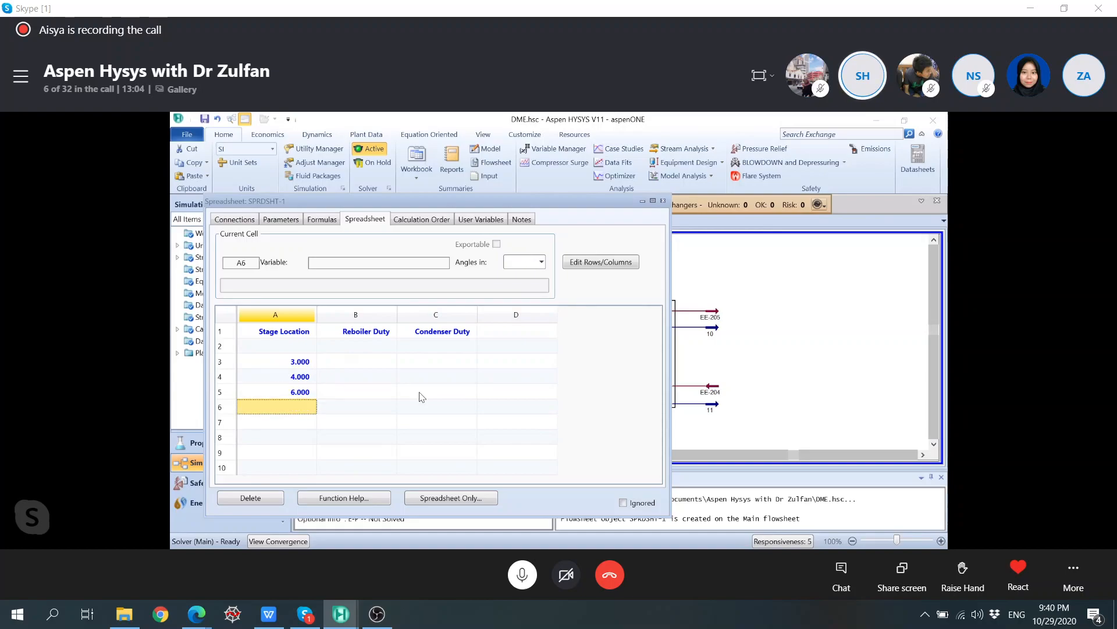
pyautogui.press('Up')
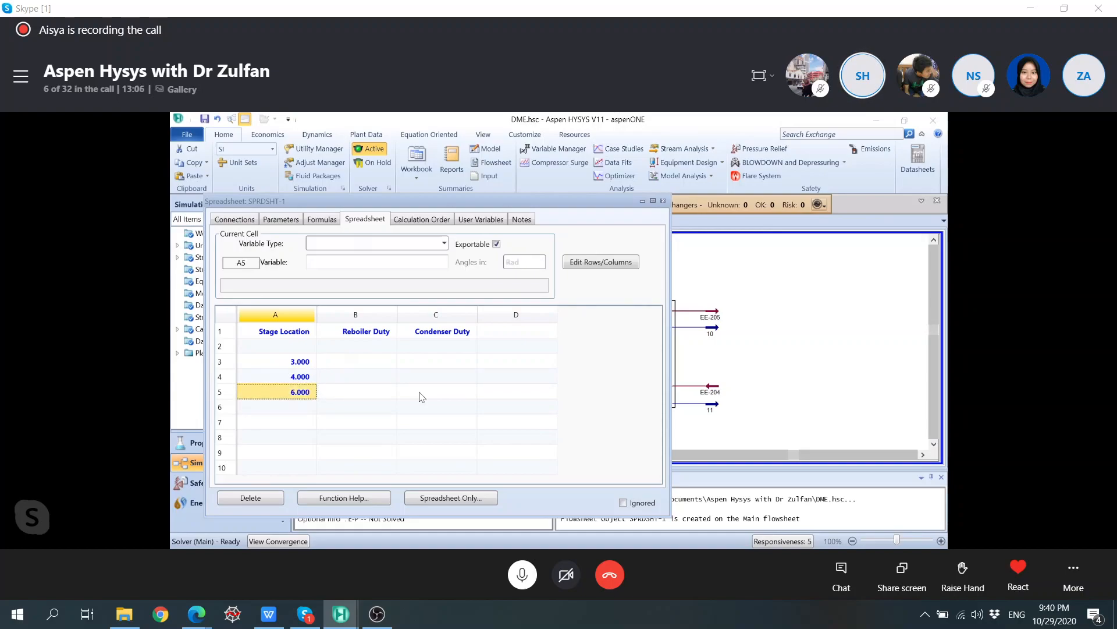
pyautogui.write('5')
pyautogui.press('Return')
pyautogui.write('7')
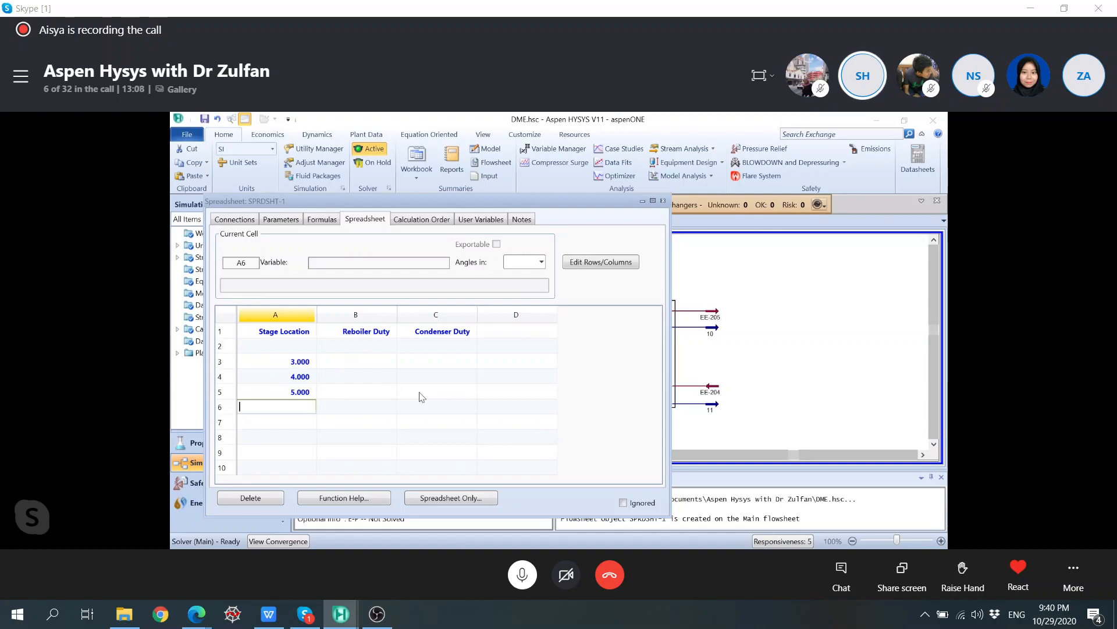
pyautogui.click(312, 349)
pyautogui.write('2')
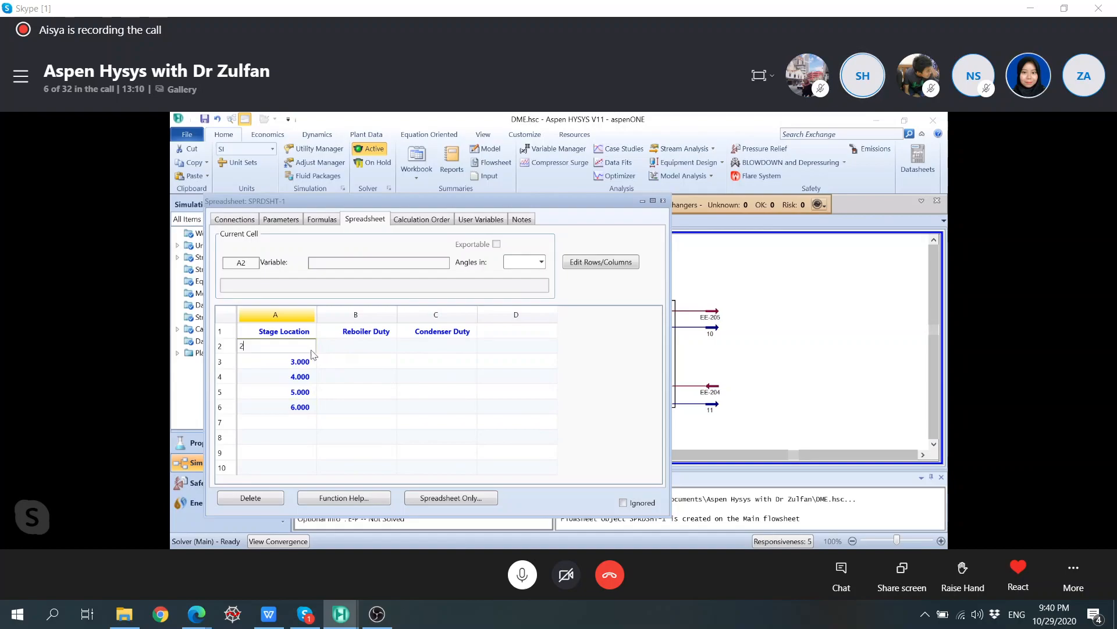
pyautogui.click(373, 348)
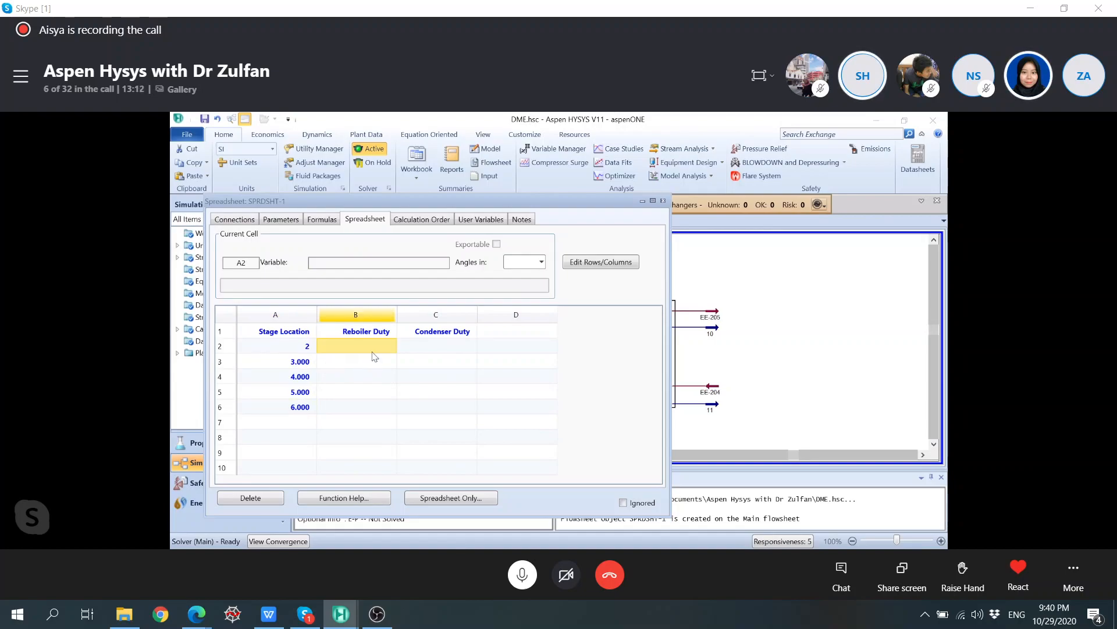
# Step: Move the spreadsheet window aside, open column T-201 and display the worksheet conditions of its connected streams
pyautogui.click(780, 350)
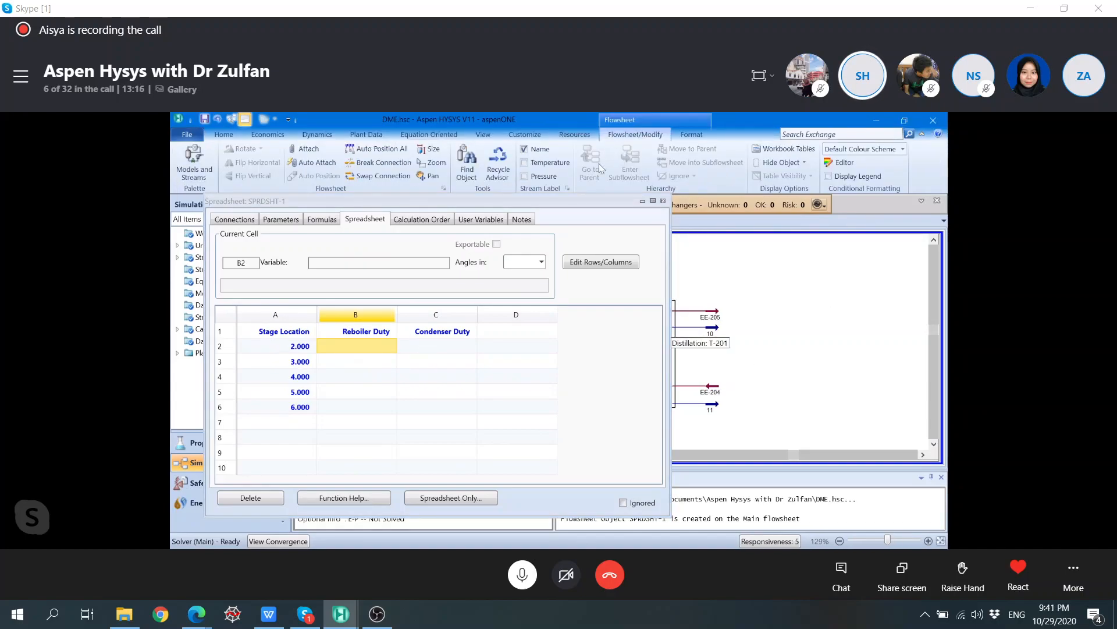
pyautogui.moveTo(597, 202); pyautogui.dragTo(565, 203)
pyautogui.click(655, 323)
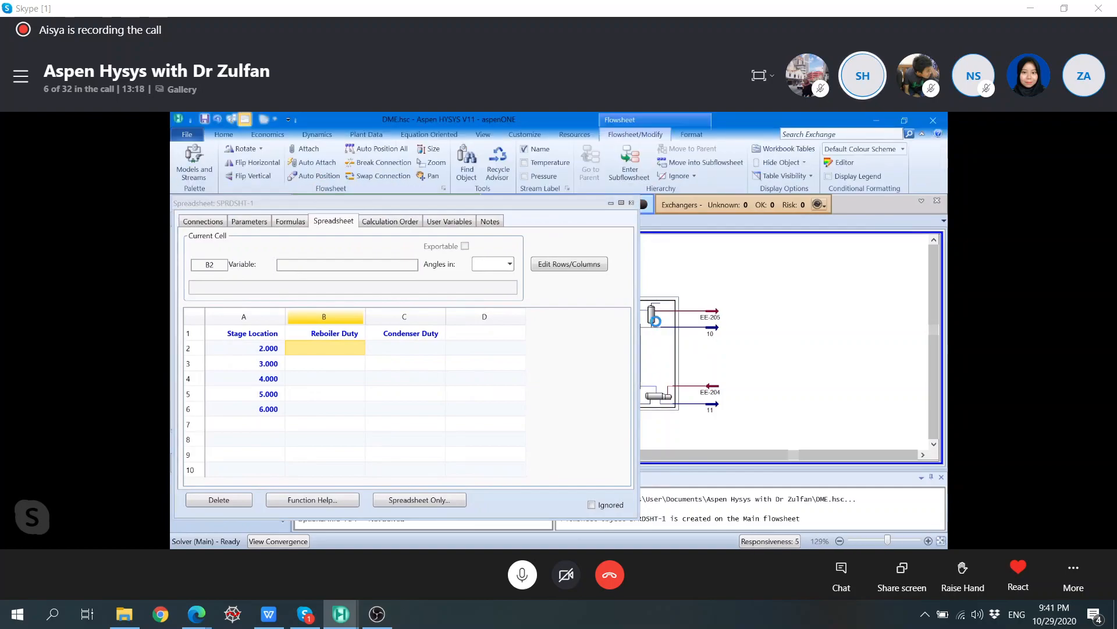
pyautogui.doubleClick(657, 325)
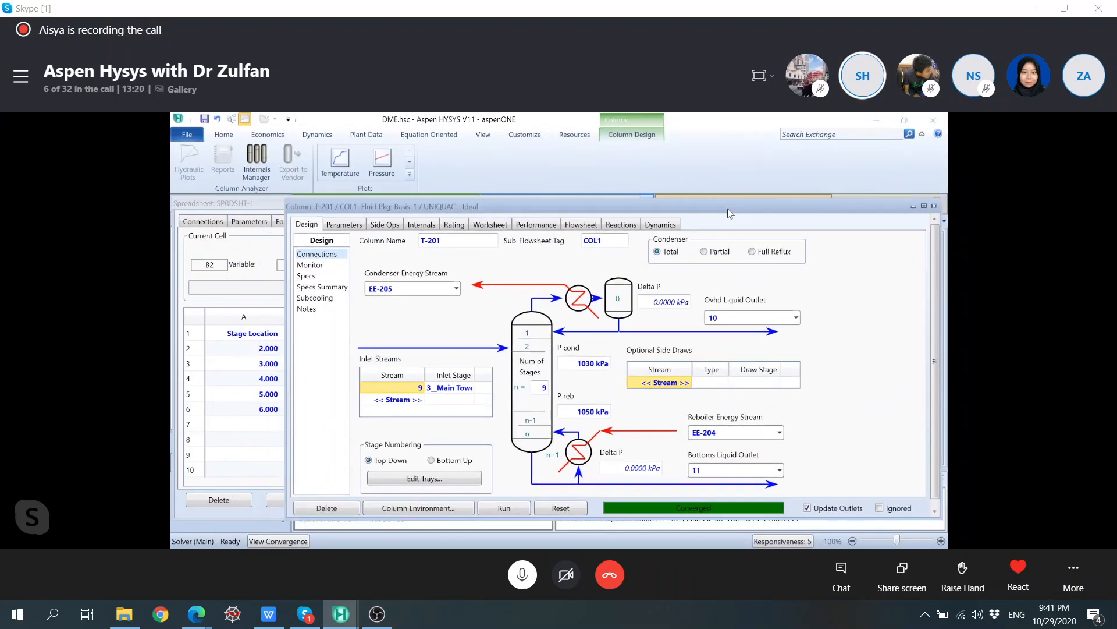
pyautogui.click(547, 212)
pyautogui.click(501, 212)
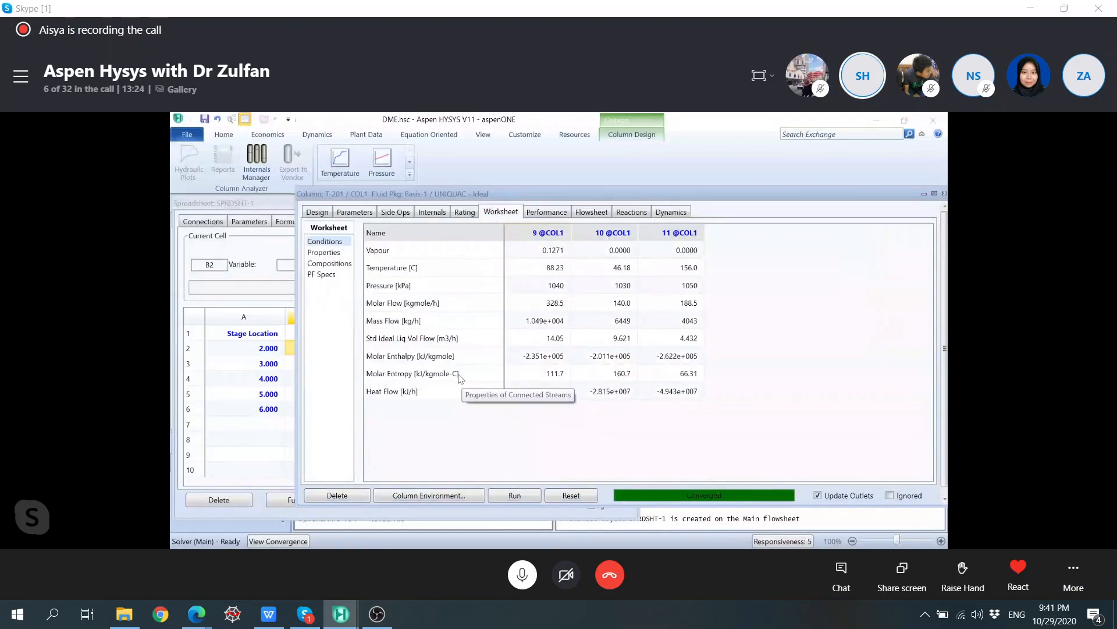
# Step: Look through the compositions and properties of T-201's connected streams, then display its condenser and reboiler performance results
pyautogui.click(321, 262)
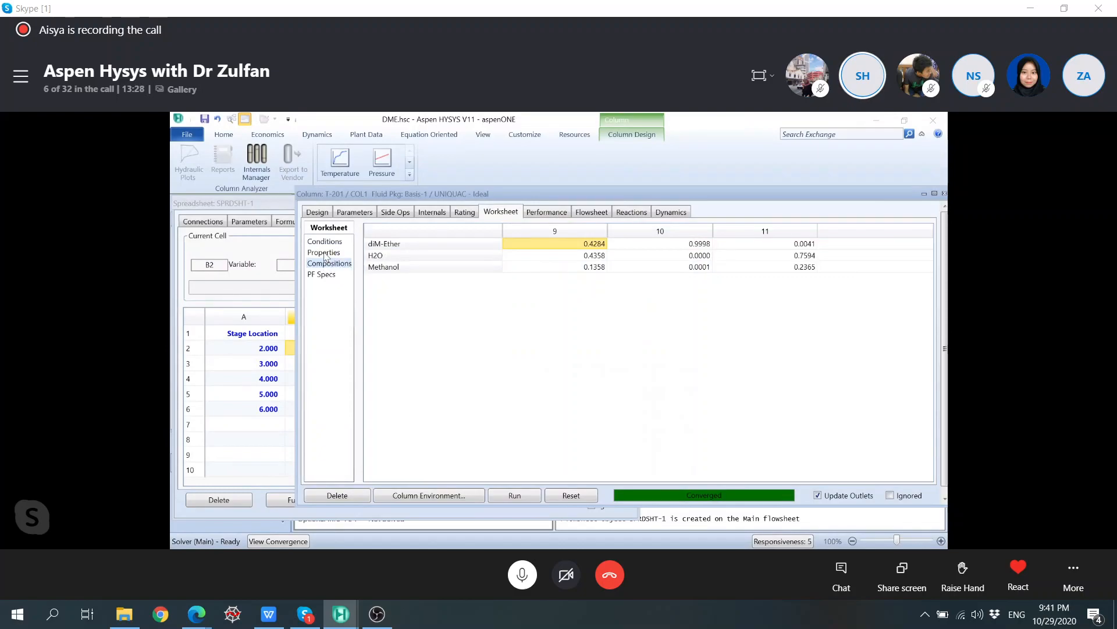
pyautogui.click(324, 253)
pyautogui.scroll(-2, 582, 311)
pyautogui.scroll(2, 582, 312)
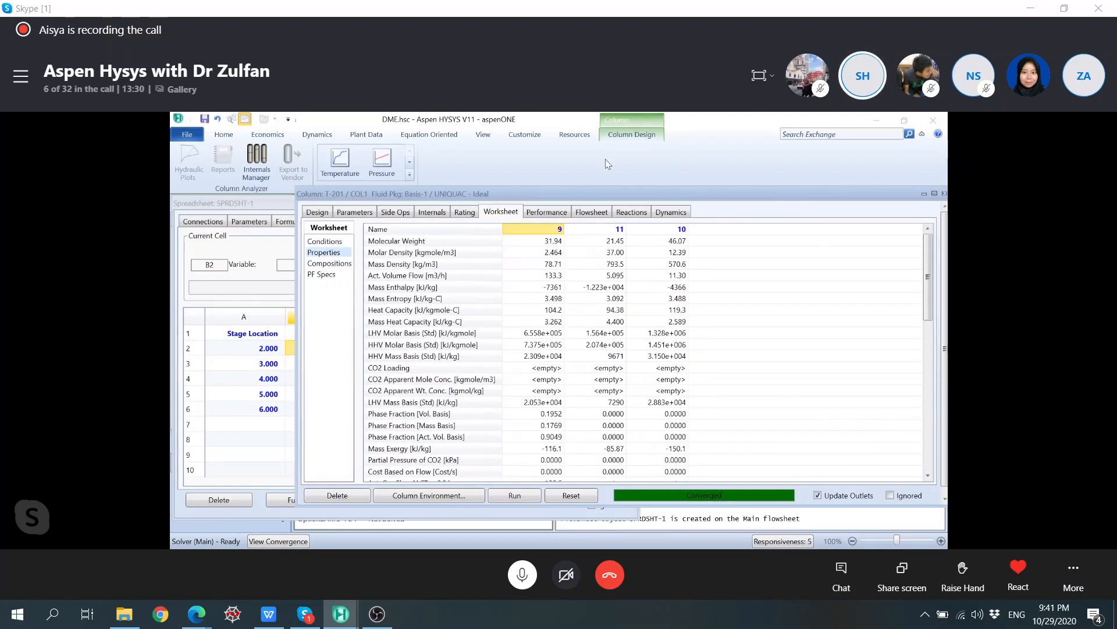
pyautogui.click(555, 216)
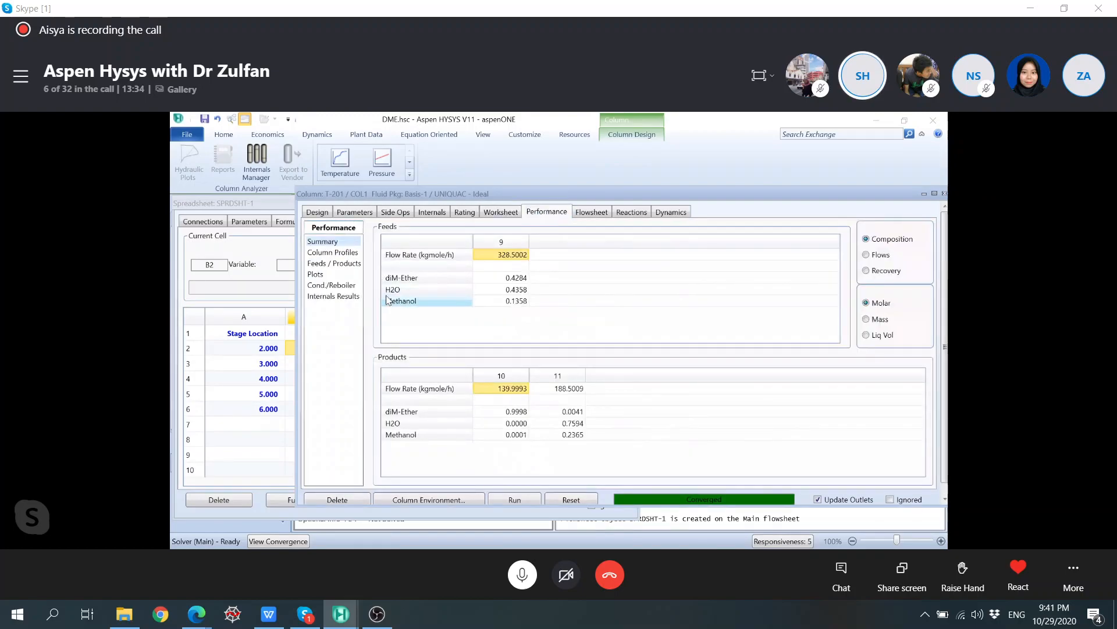
pyautogui.click(345, 286)
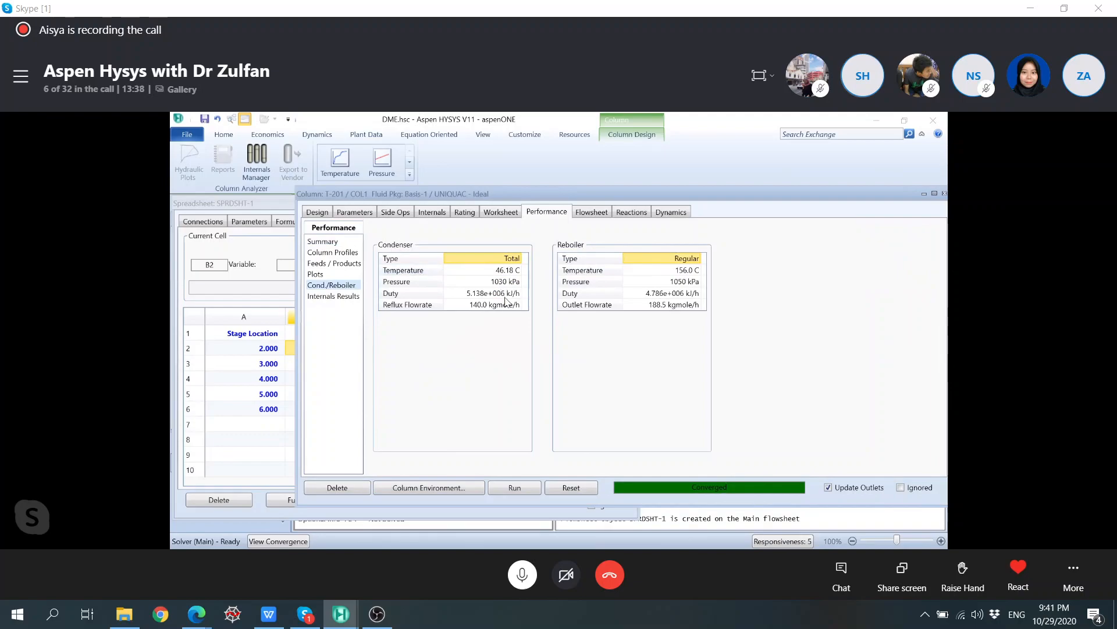
# Step: Move the column window aside to uncover the spreadsheet and import T-201's condenser duty into cell C3
pyautogui.moveTo(509, 193); pyautogui.dragTo(589, 193)
pyautogui.click(591, 293)
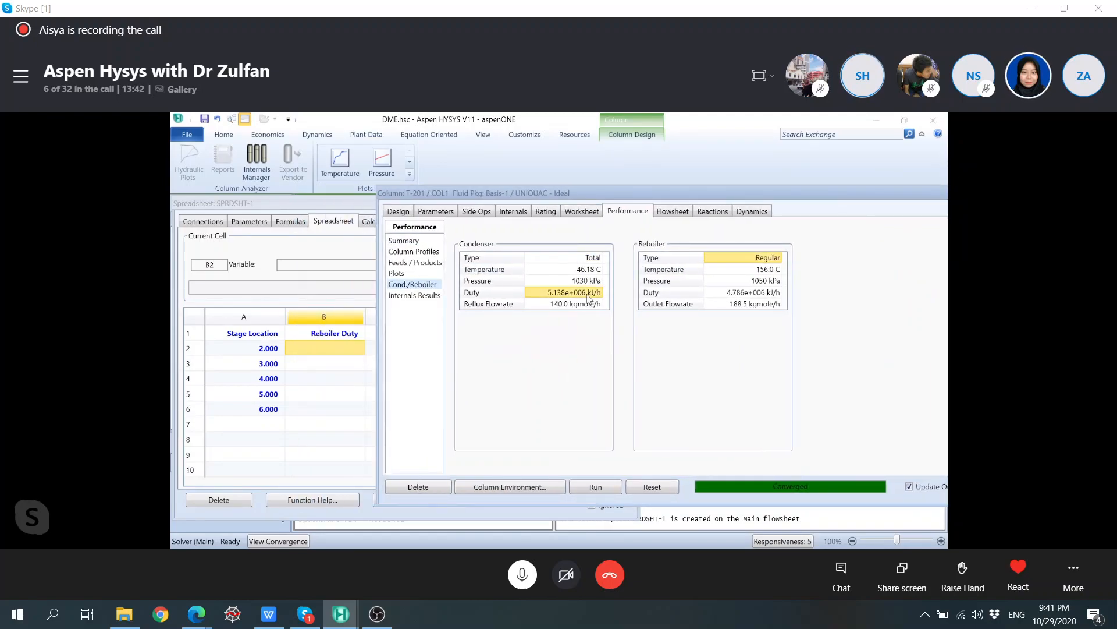
pyautogui.click(364, 363)
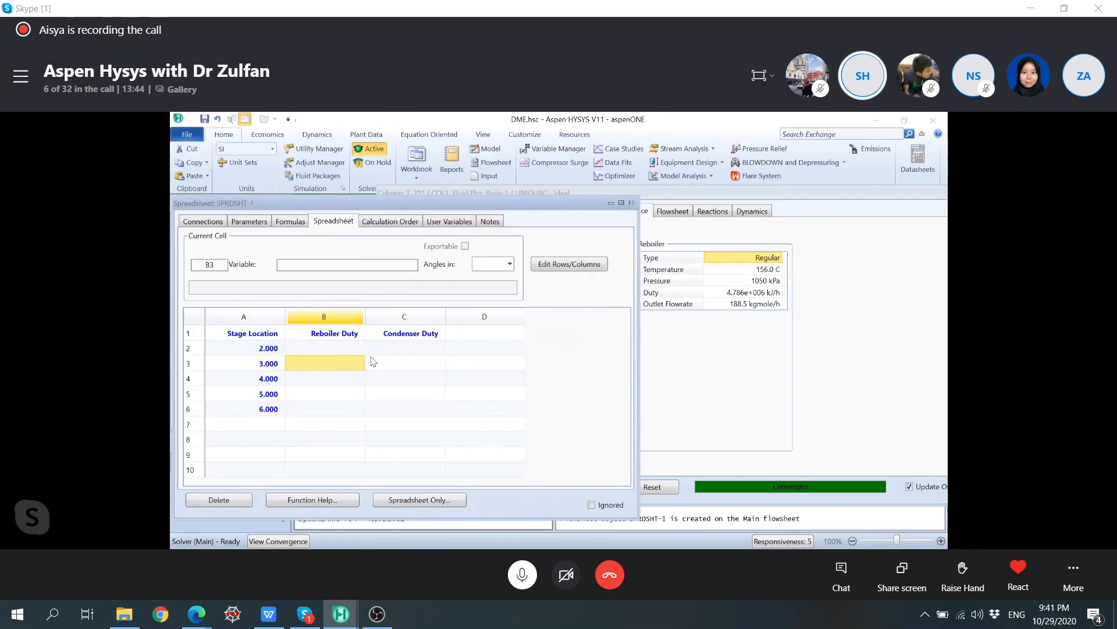
pyautogui.click(399, 364)
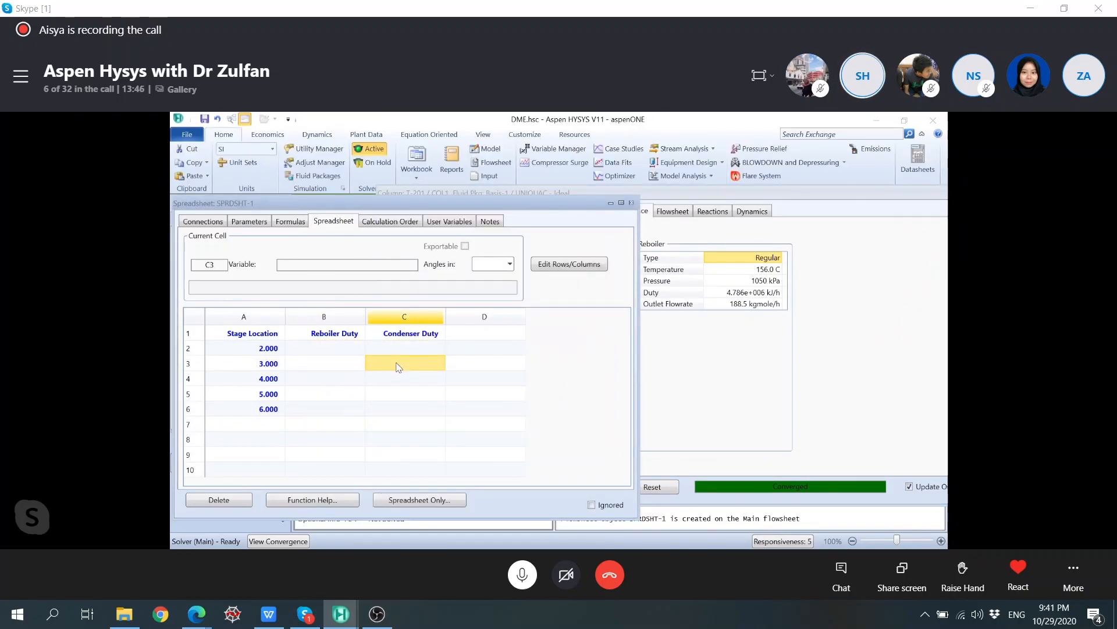
pyautogui.write('5.138e+006 kJ/h')
# Step: Import T-201's reboiler duty into cell B3 of the spreadsheet
pyautogui.click(716, 358)
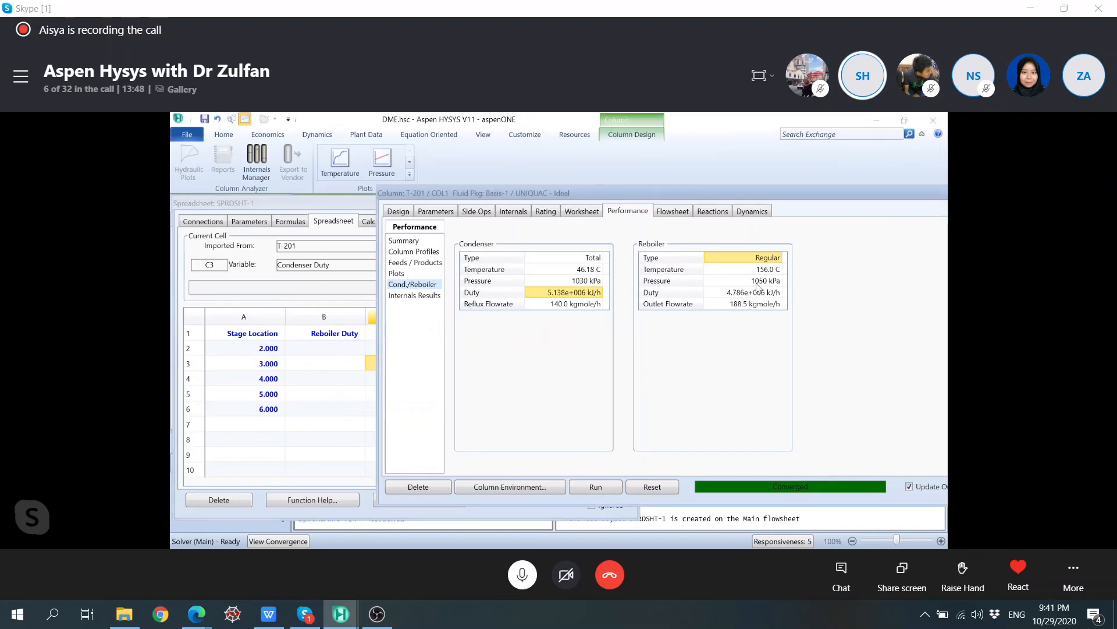
pyautogui.click(752, 293)
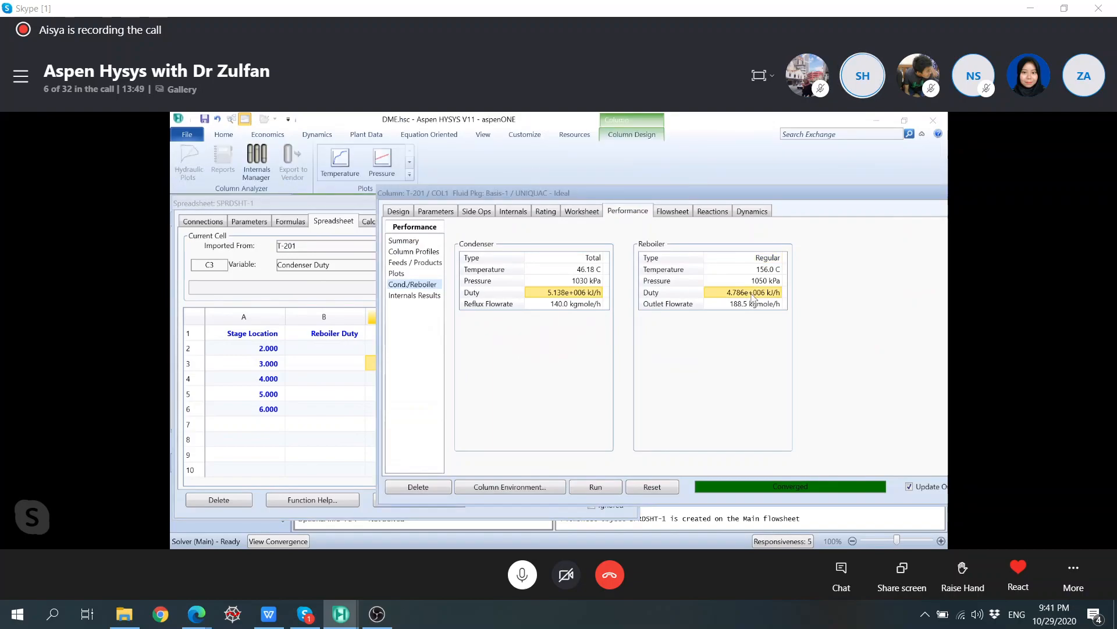
pyautogui.click(338, 365)
pyautogui.hotkey('ctrl', 'v')
# Step: Set the inlet stage of feed stream 9 to 2_Main Tower and run column T-201 from its monitor page
pyautogui.click(718, 376)
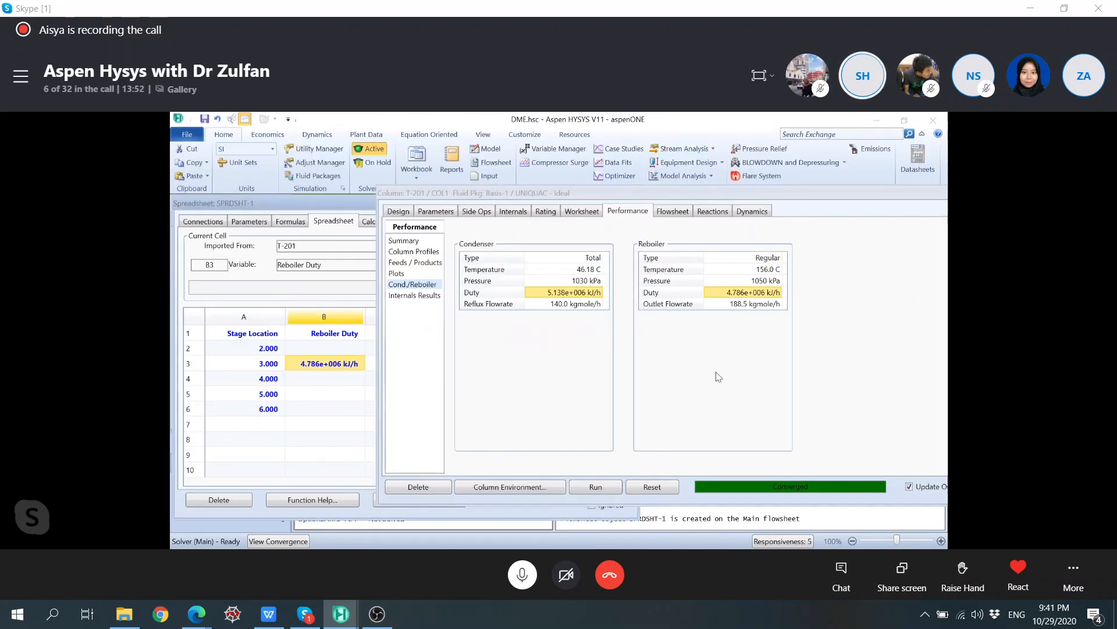
pyautogui.click(399, 212)
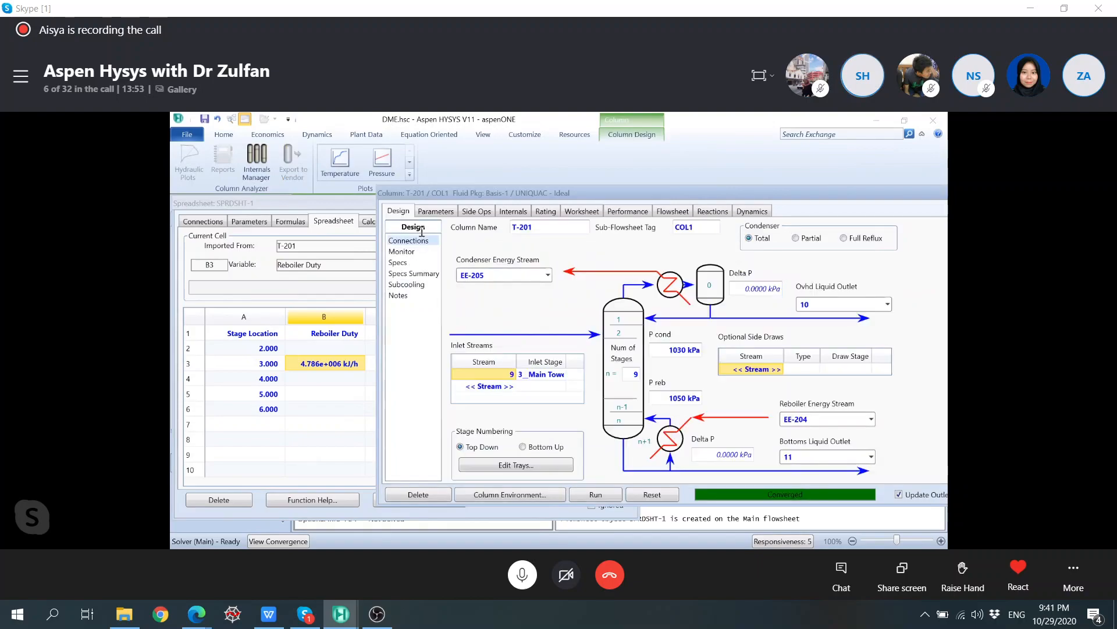
pyautogui.click(550, 374)
pyautogui.click(563, 375)
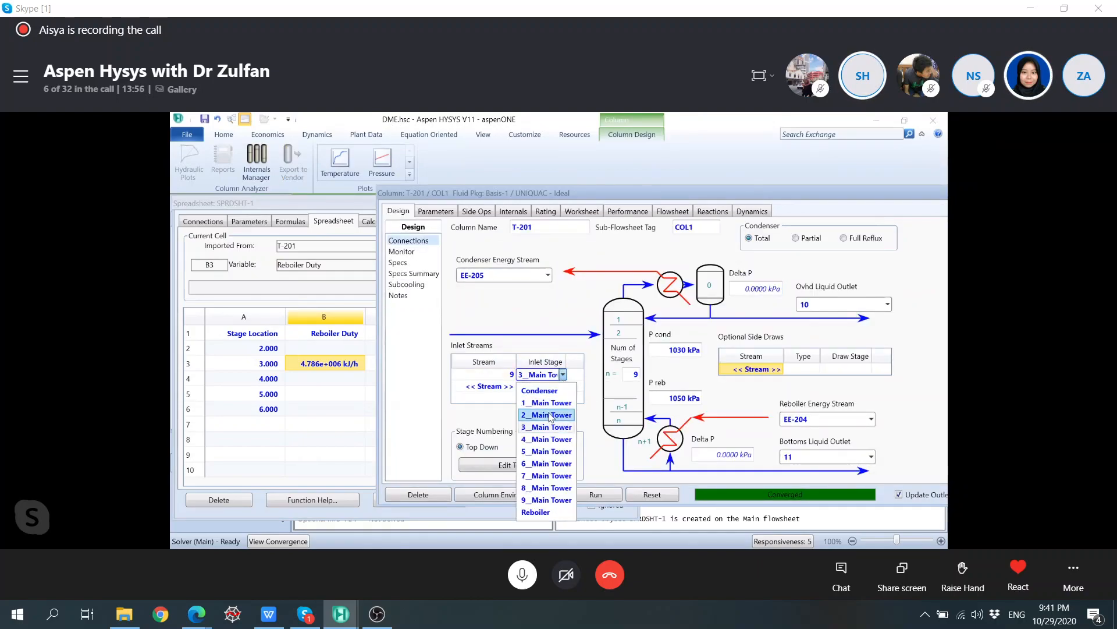
pyautogui.click(550, 415)
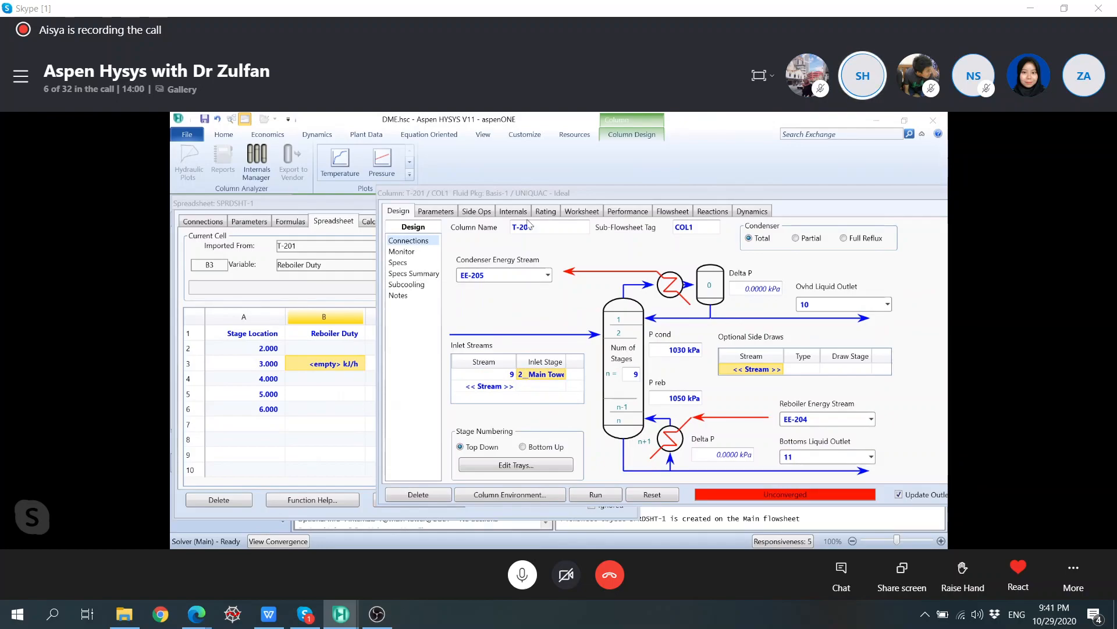
pyautogui.click(408, 252)
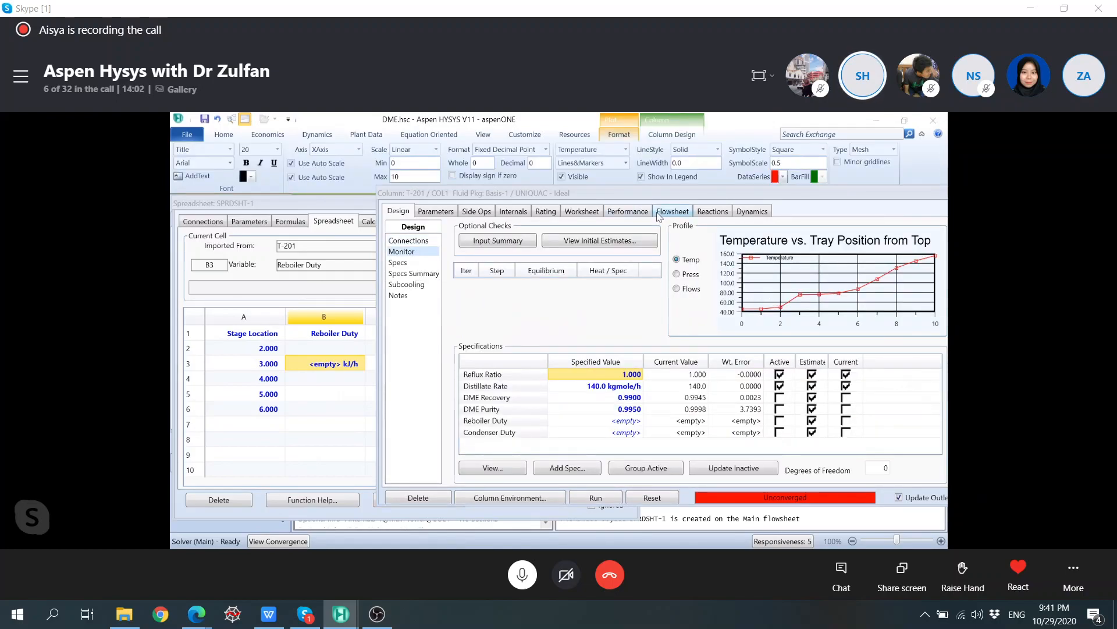
pyautogui.click(595, 497)
# Step: Import T-201's condenser duty into cell C2 and its reboiler duty into cell B2
pyautogui.click(652, 211)
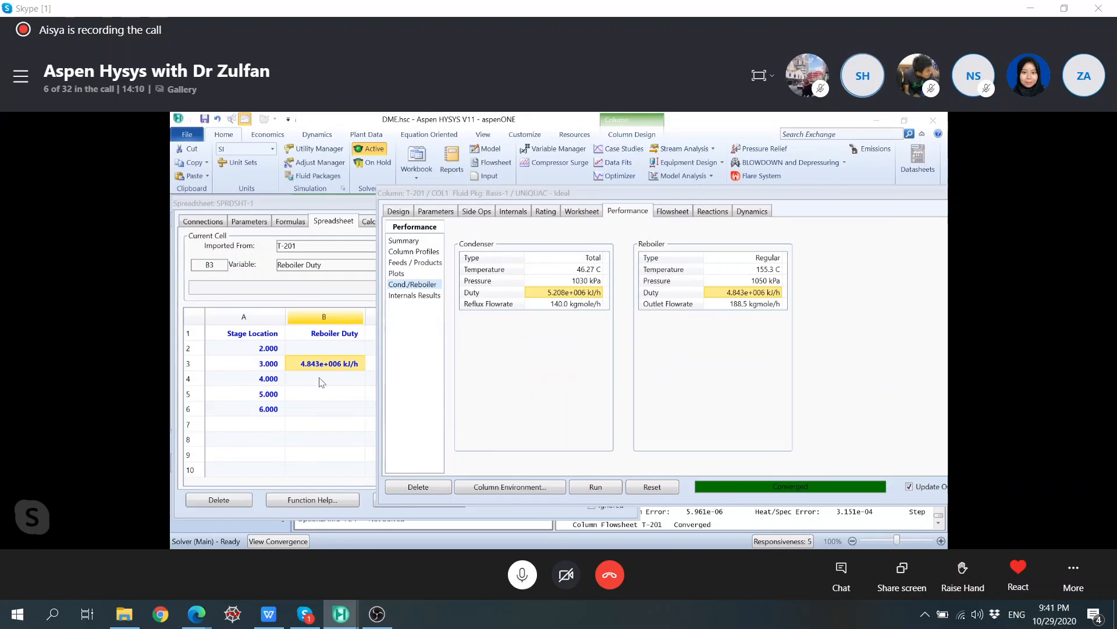
pyautogui.click(369, 379)
pyautogui.click(384, 349)
pyautogui.write('5.208e+006 kJ/h')
pyautogui.click(733, 295)
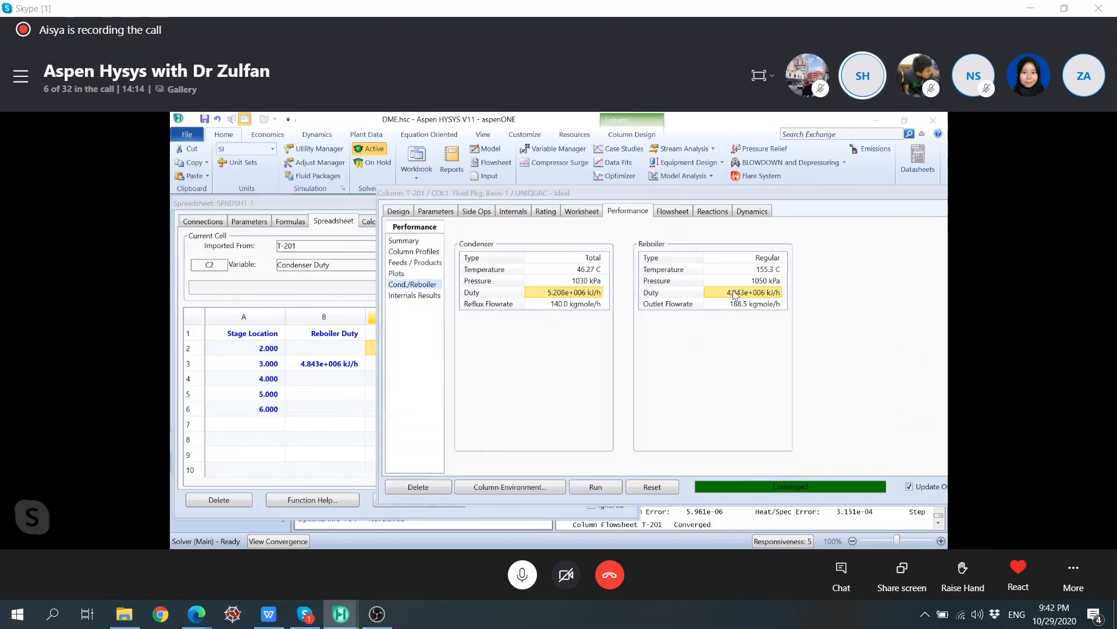
pyautogui.click(324, 349)
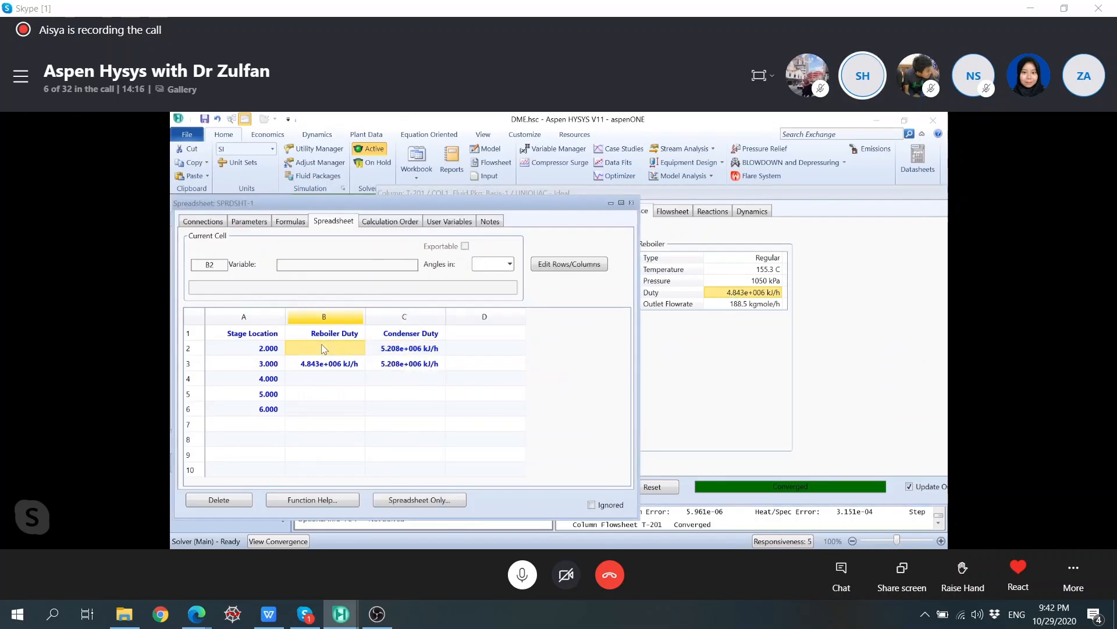
pyautogui.write('4.843e+006 kJ/h')
# Step: Set the inlet stage of feed stream 9 to 4_Main Tower and run column T-201
pyautogui.click(675, 364)
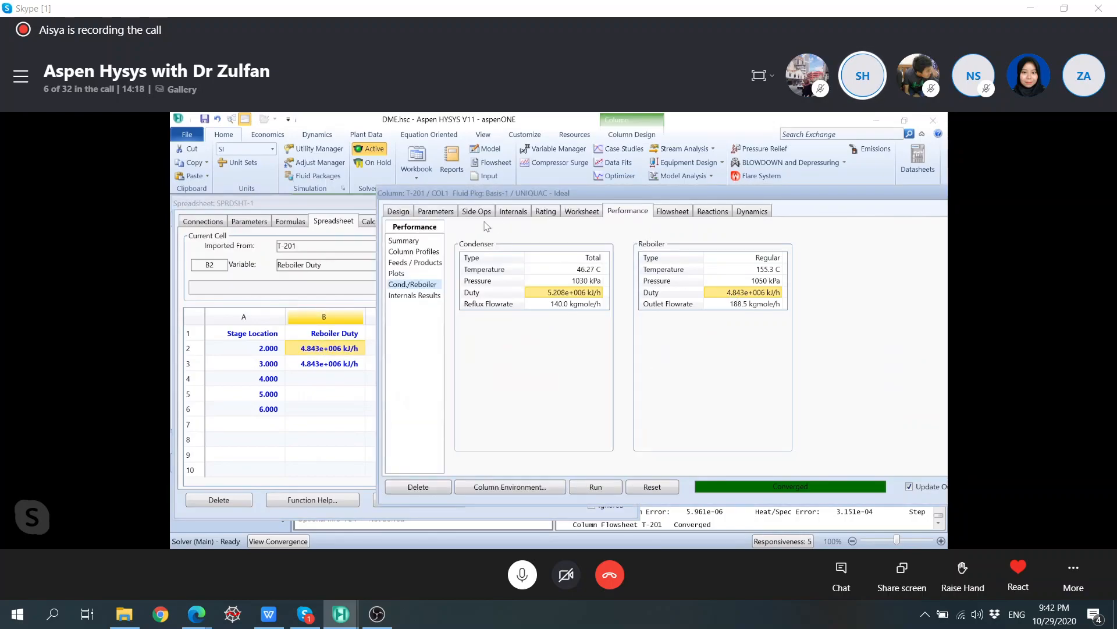
pyautogui.click(392, 211)
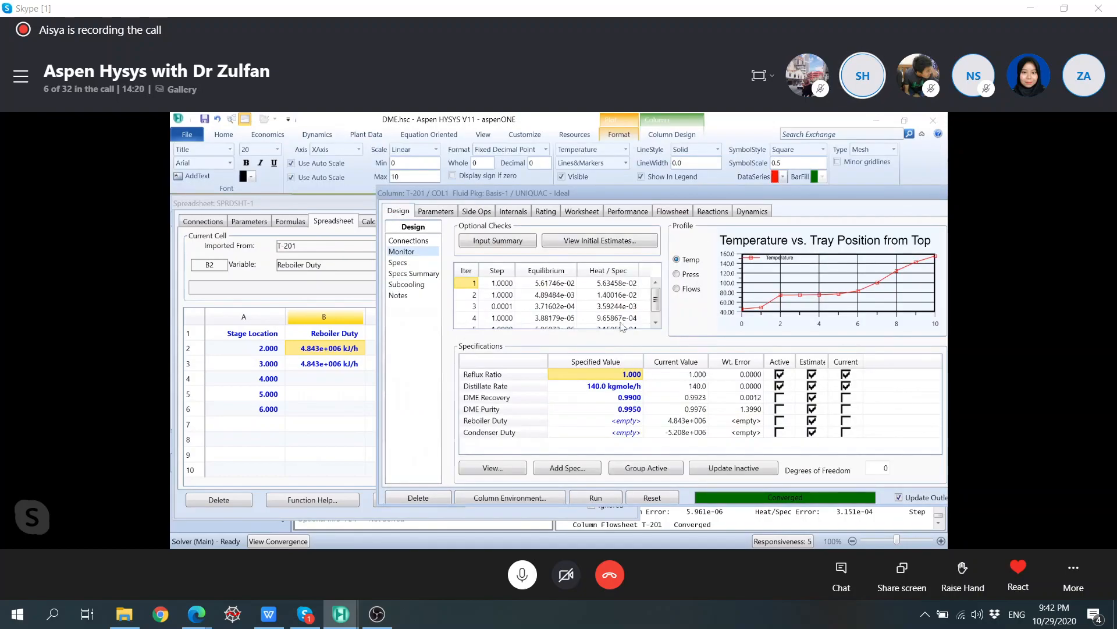
pyautogui.click(427, 243)
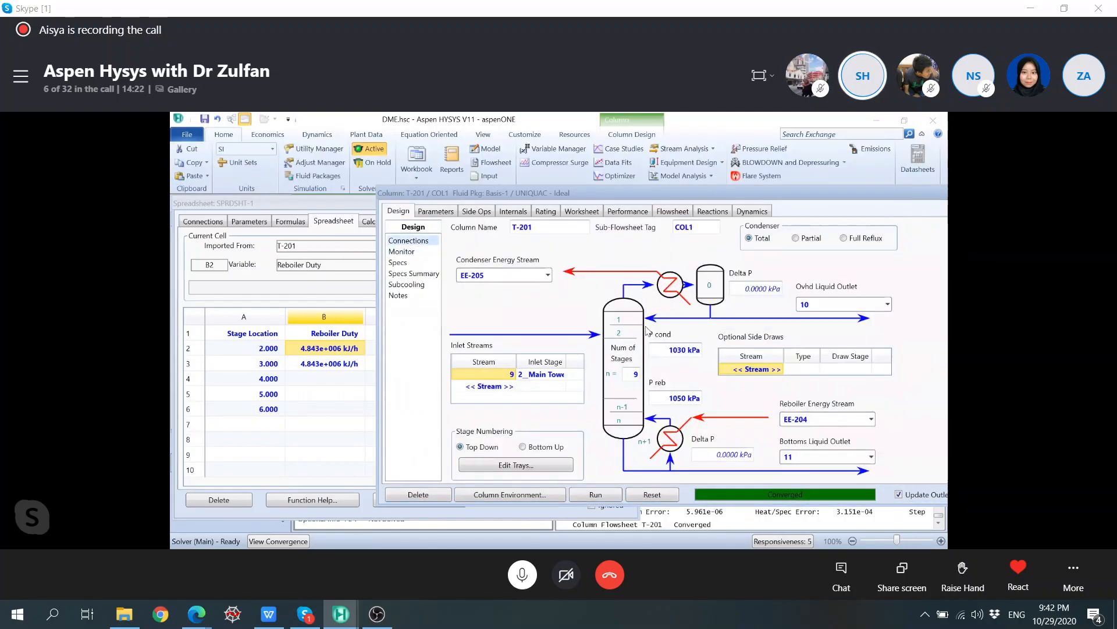
pyautogui.click(562, 375)
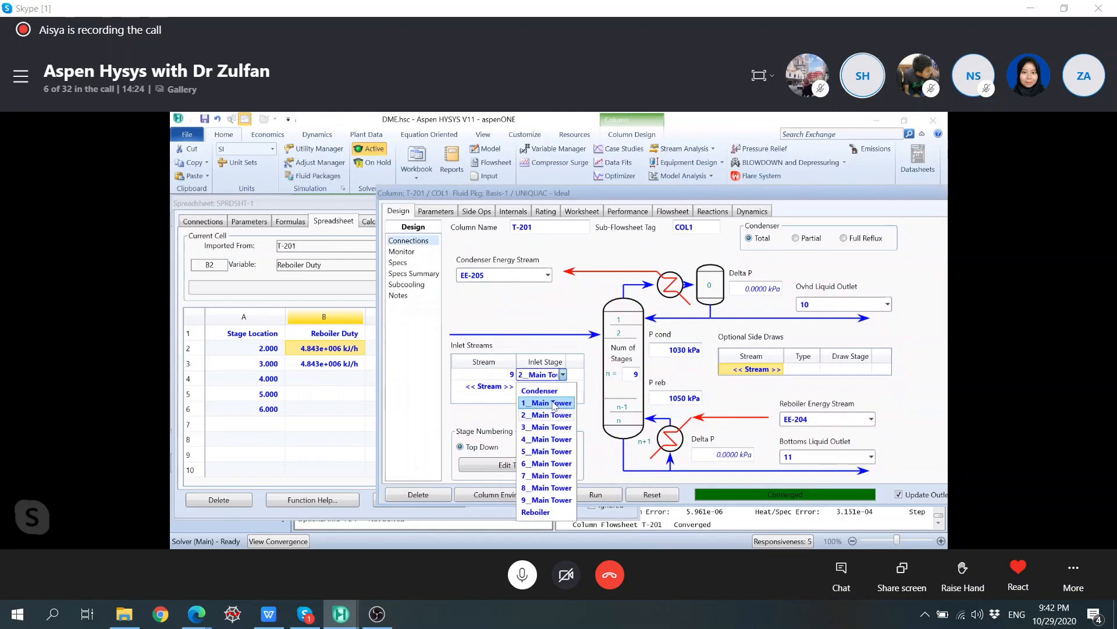
pyautogui.click(546, 437)
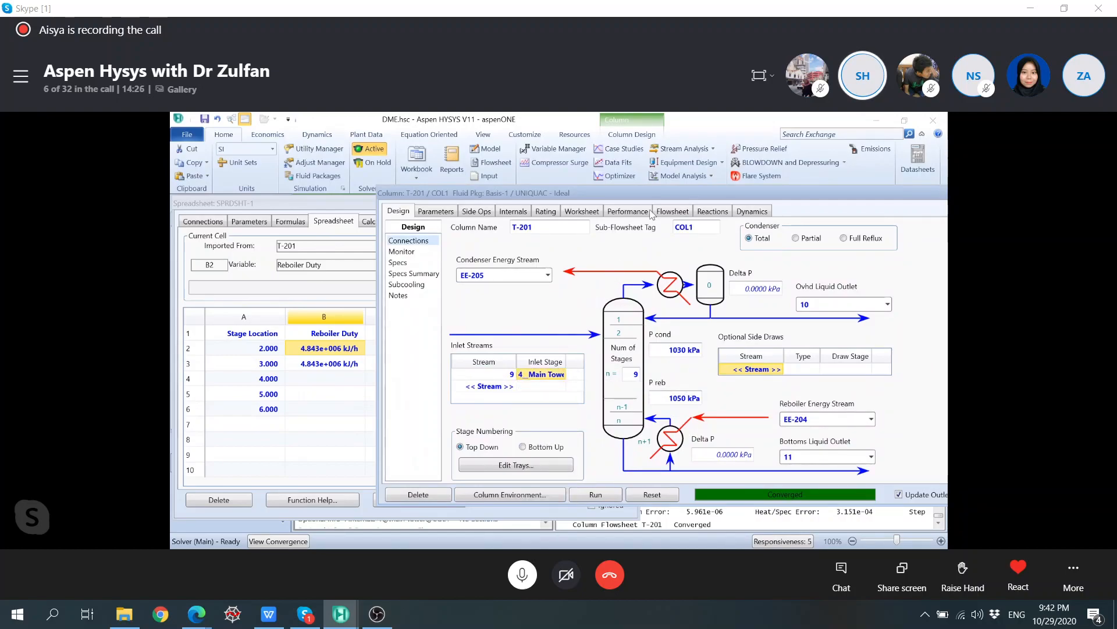
pyautogui.click(594, 495)
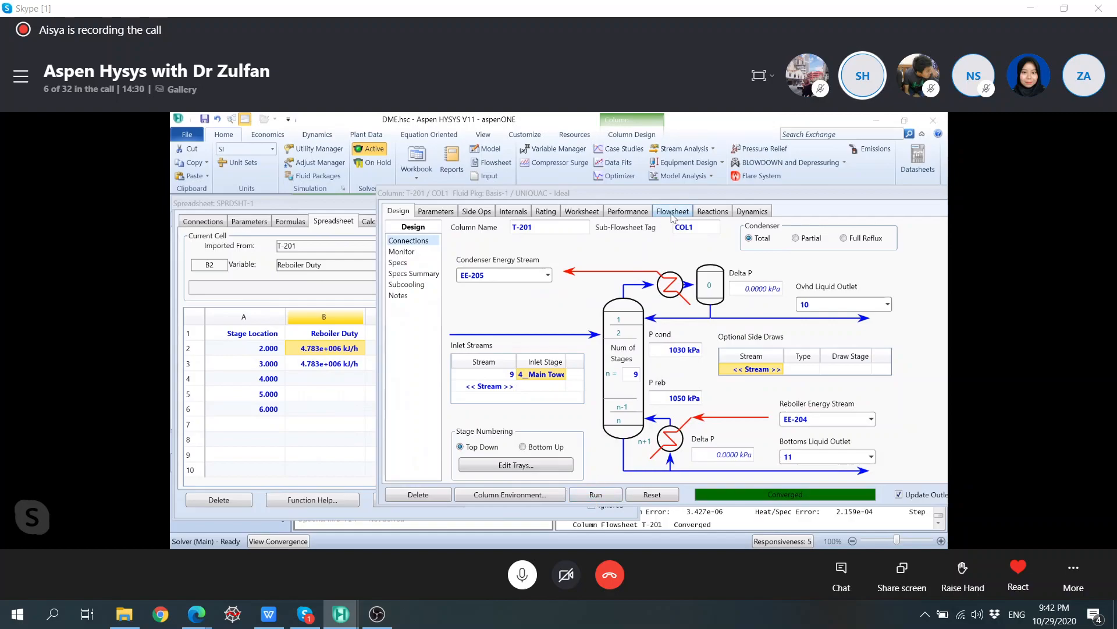
# Step: Import T-201's condenser duty into cell C4 and its reboiler duty into cell B4
pyautogui.click(627, 212)
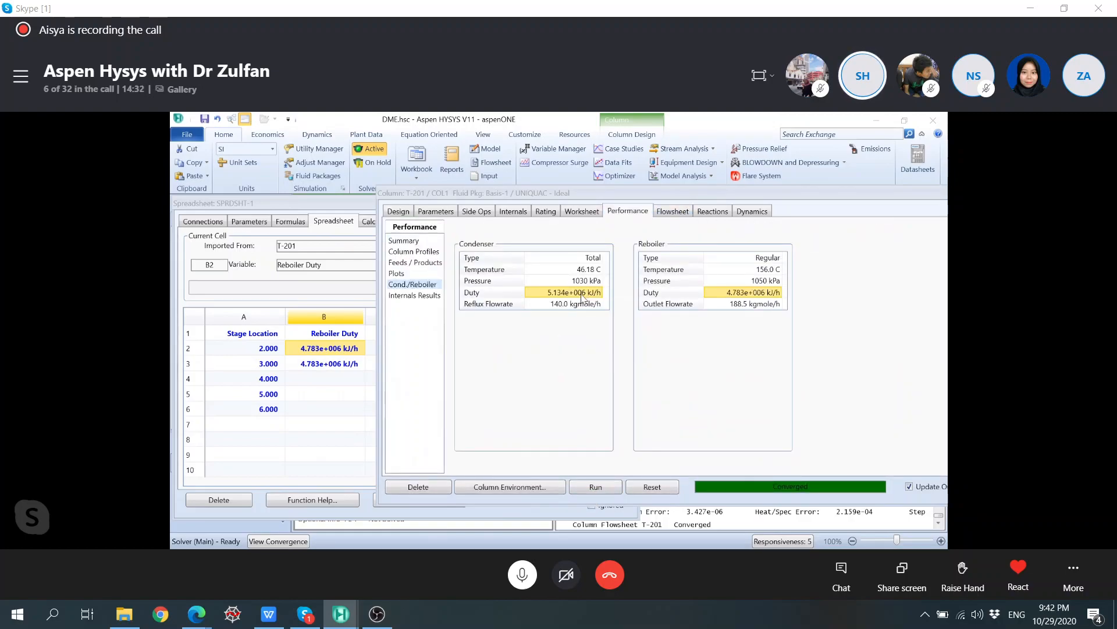
pyautogui.click(348, 375)
pyautogui.click(378, 376)
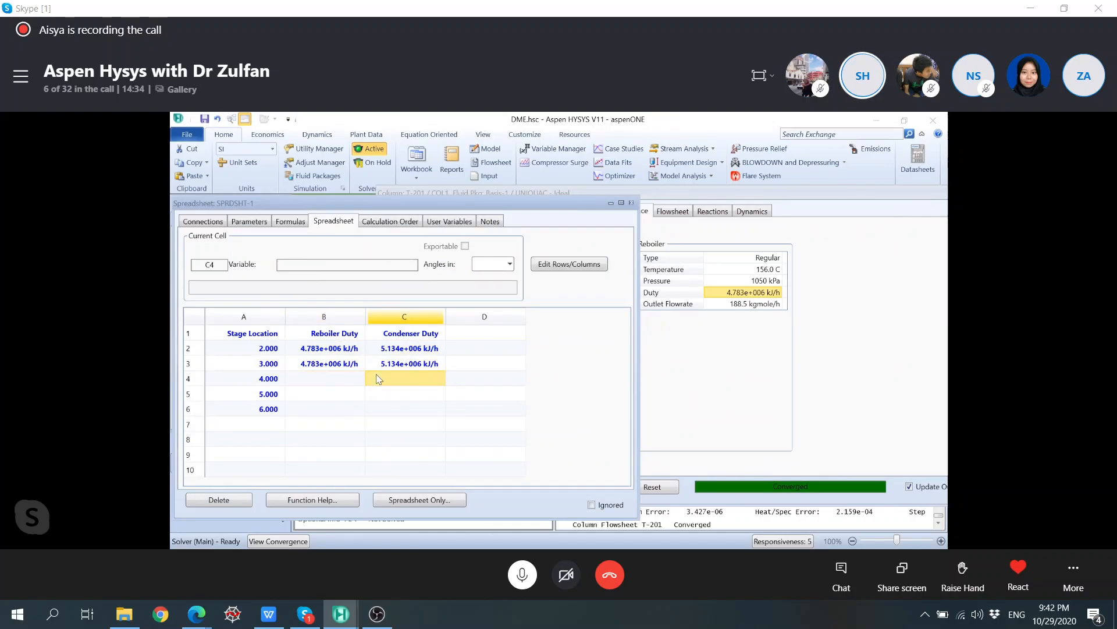
pyautogui.write('5.134e+006 kJ/h')
pyautogui.click(711, 327)
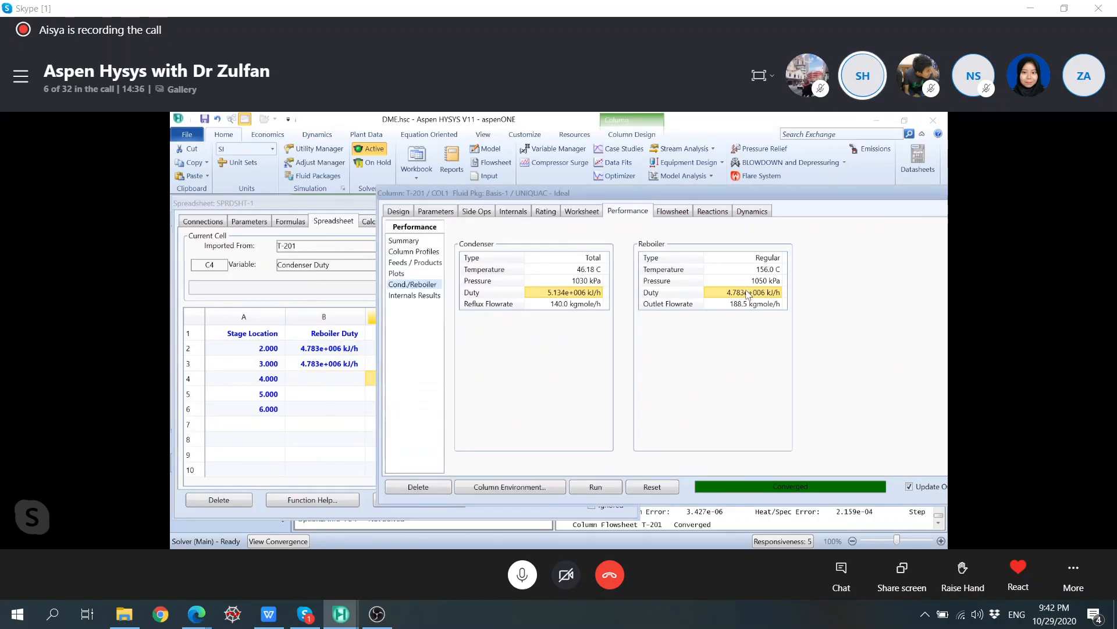
pyautogui.click(333, 377)
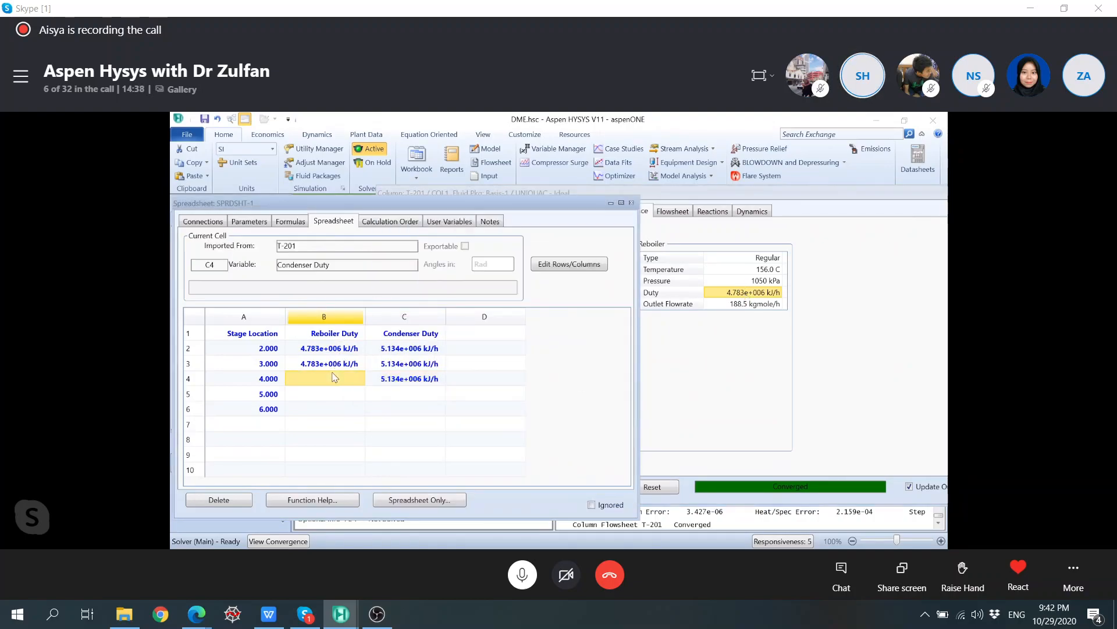
pyautogui.write('4.783e+006 kJ/h')
# Step: Set the inlet stage of feed stream 9 to 5_Main Tower and run column T-201
pyautogui.click(684, 399)
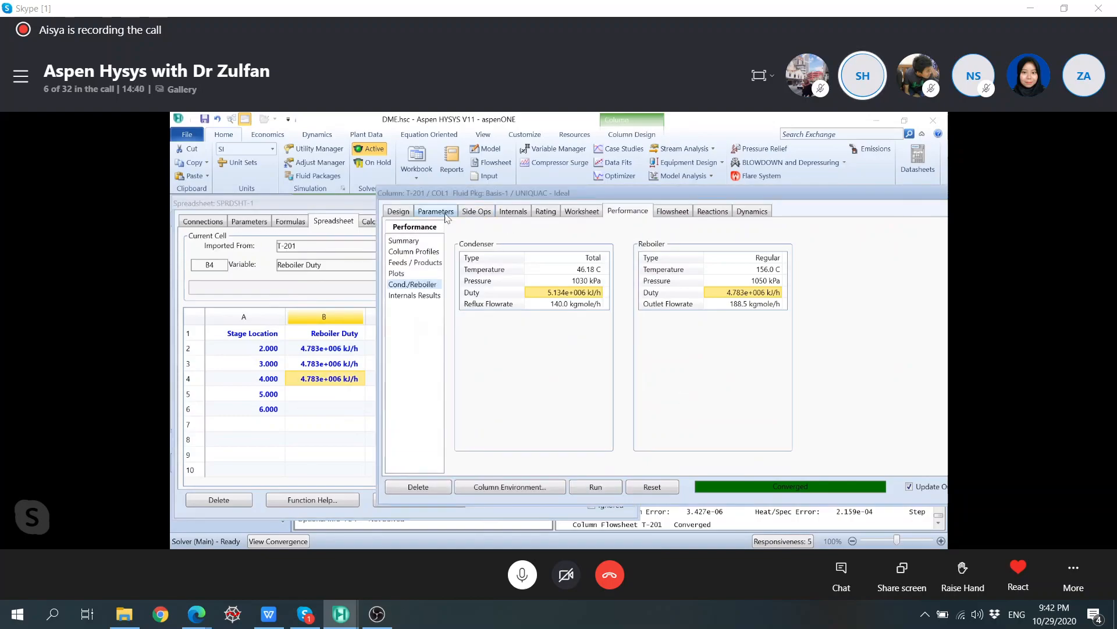
pyautogui.click(398, 211)
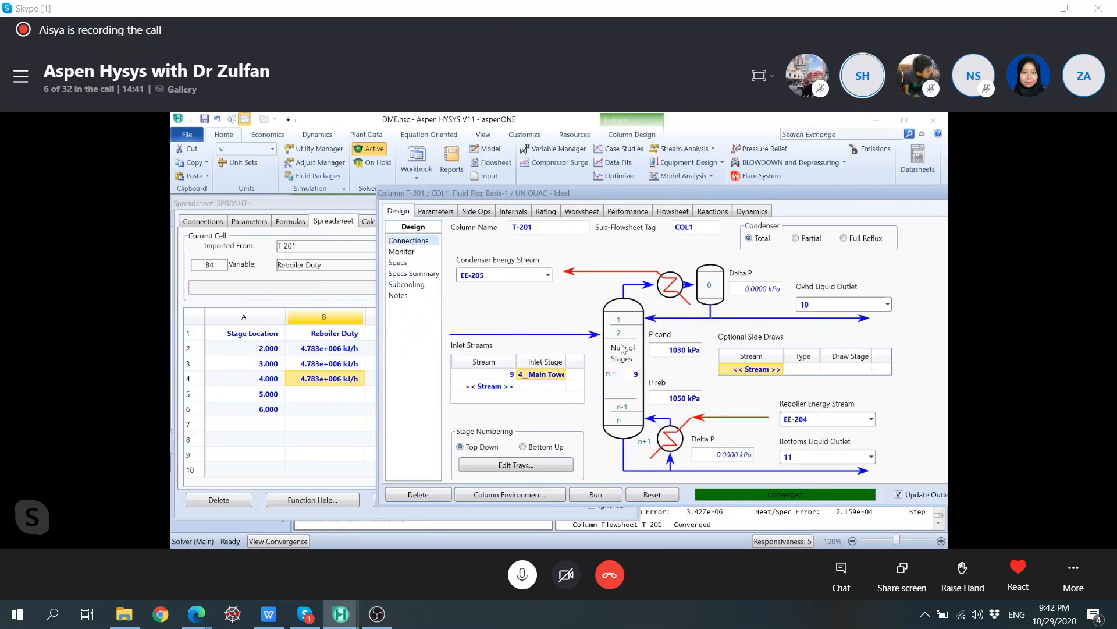
pyautogui.click(563, 374)
pyautogui.click(550, 451)
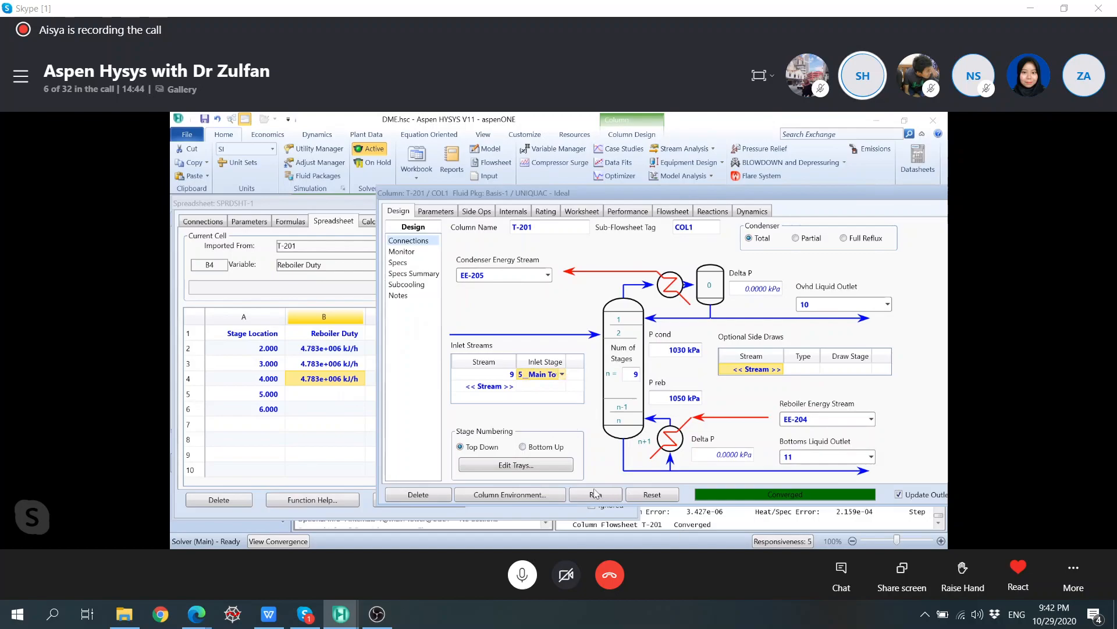
pyautogui.click(595, 495)
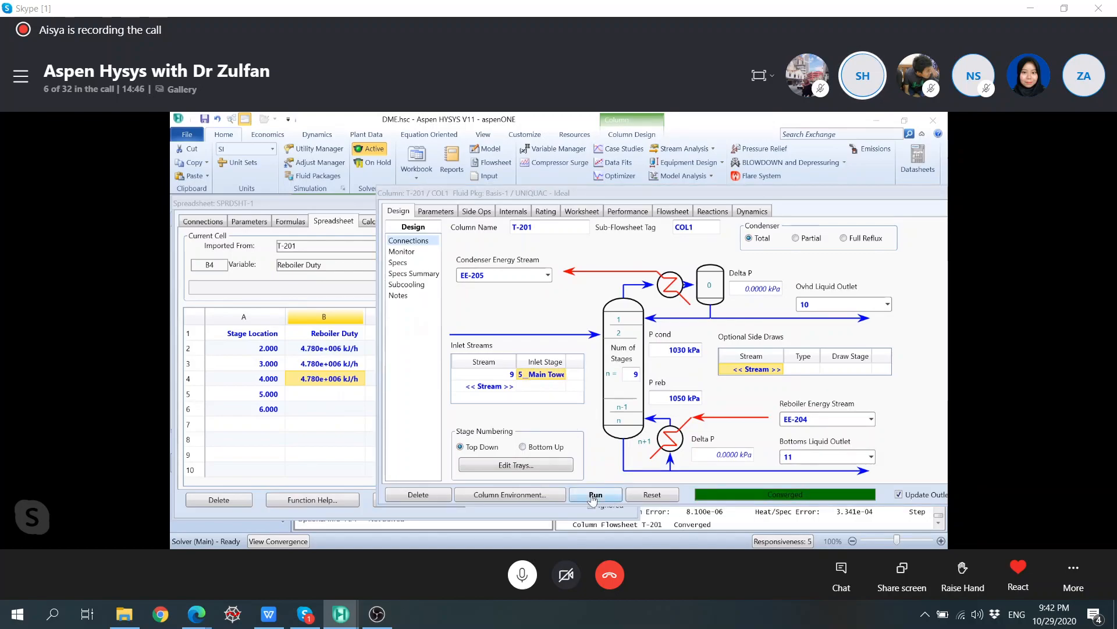
# Step: Import T-201's condenser duty into cell C5 and its reboiler duty into cell B5
pyautogui.click(627, 212)
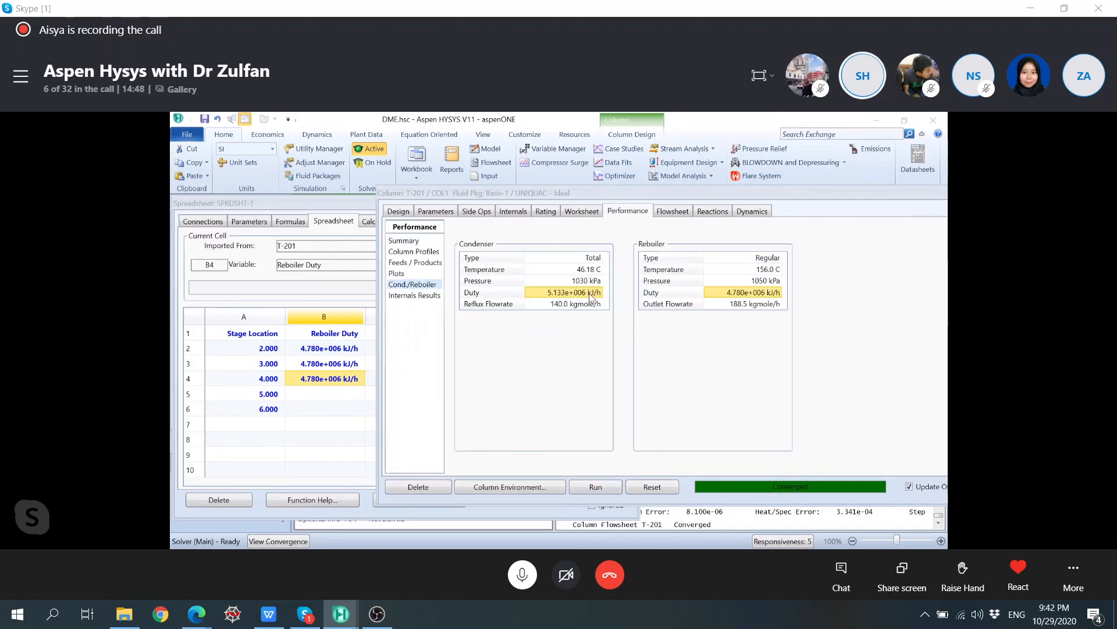
pyautogui.moveTo(592, 296); pyautogui.dragTo(373, 392)
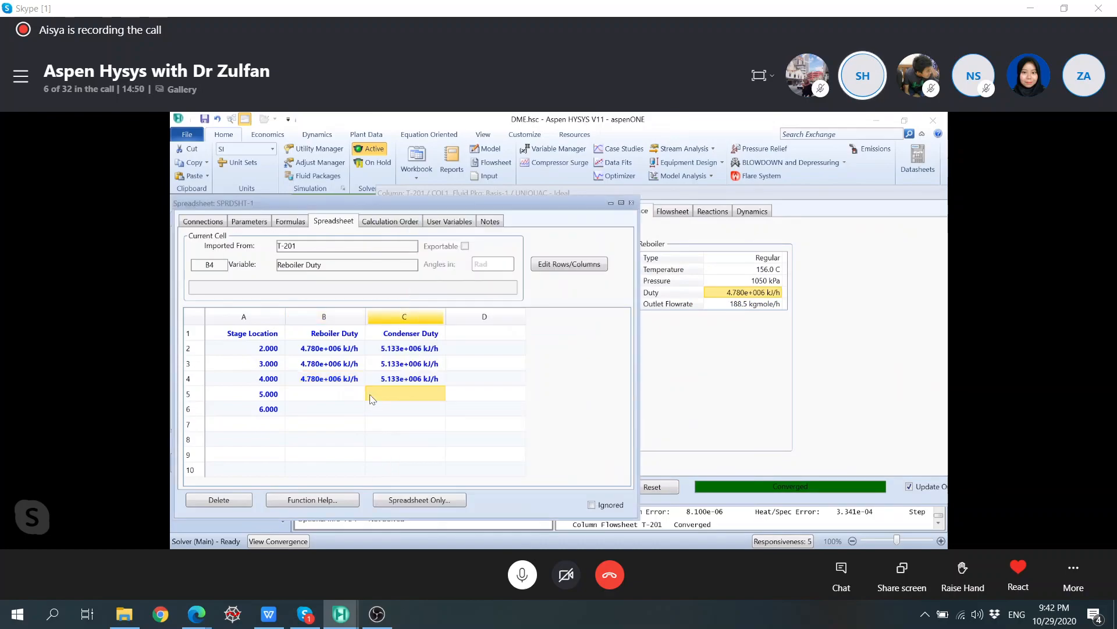
pyautogui.click(734, 290)
pyautogui.moveTo(734, 294); pyautogui.dragTo(357, 392)
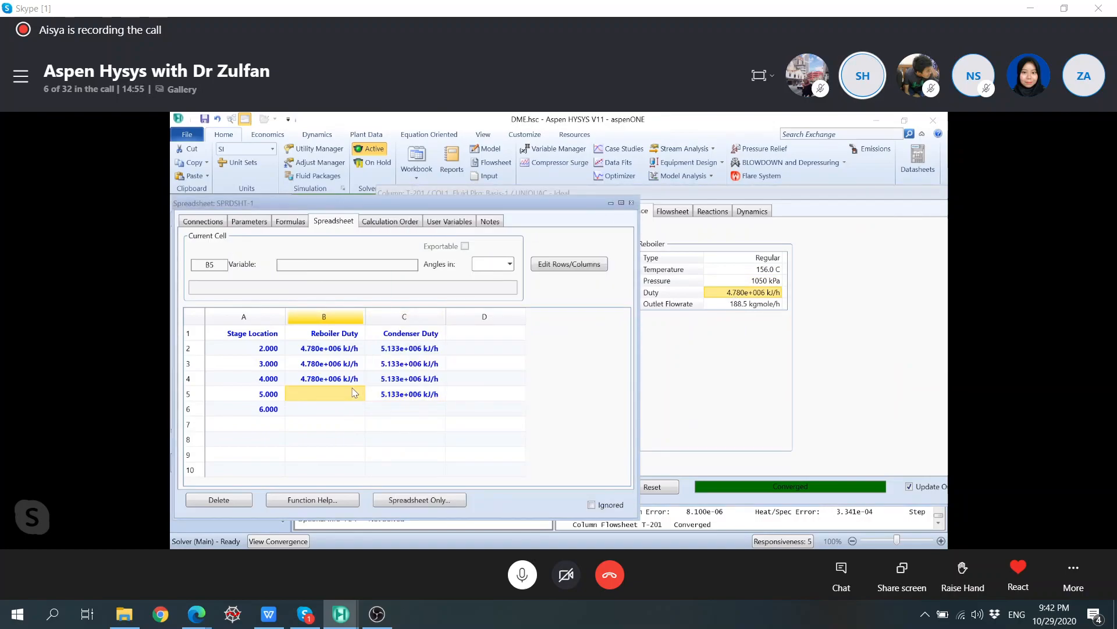
# Step: Set the inlet stage of feed stream 9 in column T-201 to 6_Main Tower
pyautogui.click(711, 398)
pyautogui.click(398, 211)
pyautogui.click(561, 375)
pyautogui.click(563, 375)
pyautogui.click(554, 461)
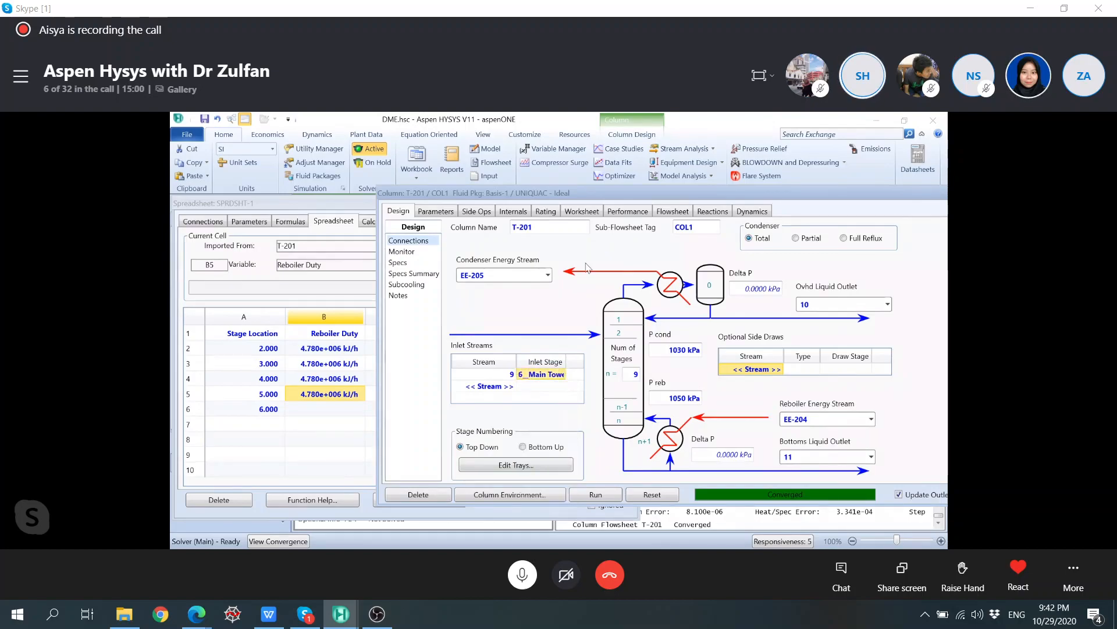
# Step: Run column T-201 with stream 9 entering at stage 6 and dismiss the feed pressure warning
pyautogui.click(592, 494)
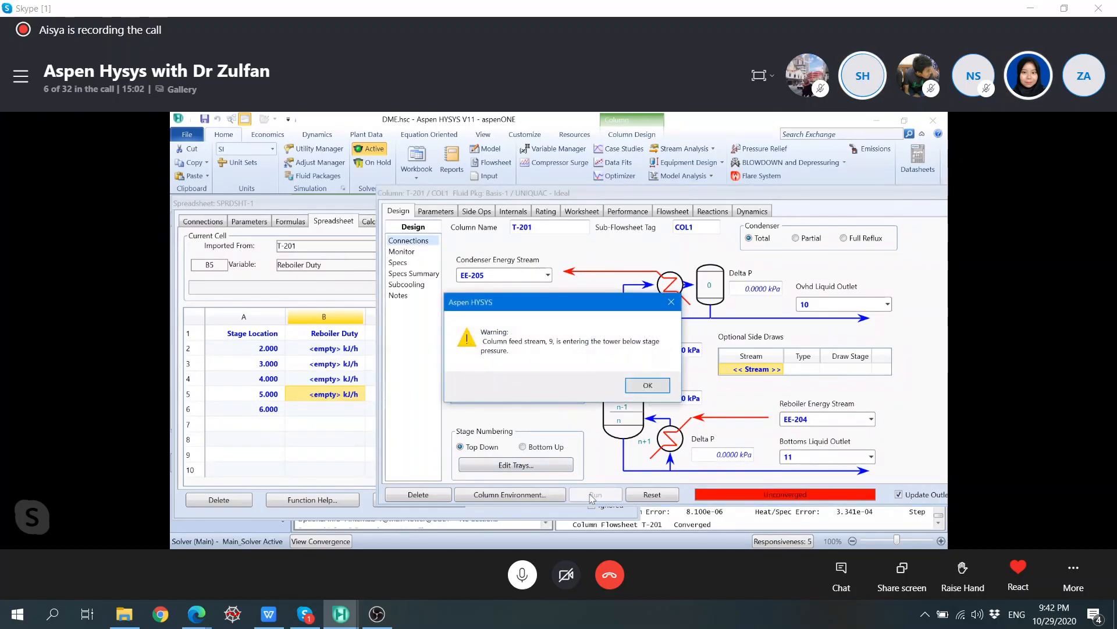
pyautogui.click(642, 388)
pyautogui.click(563, 375)
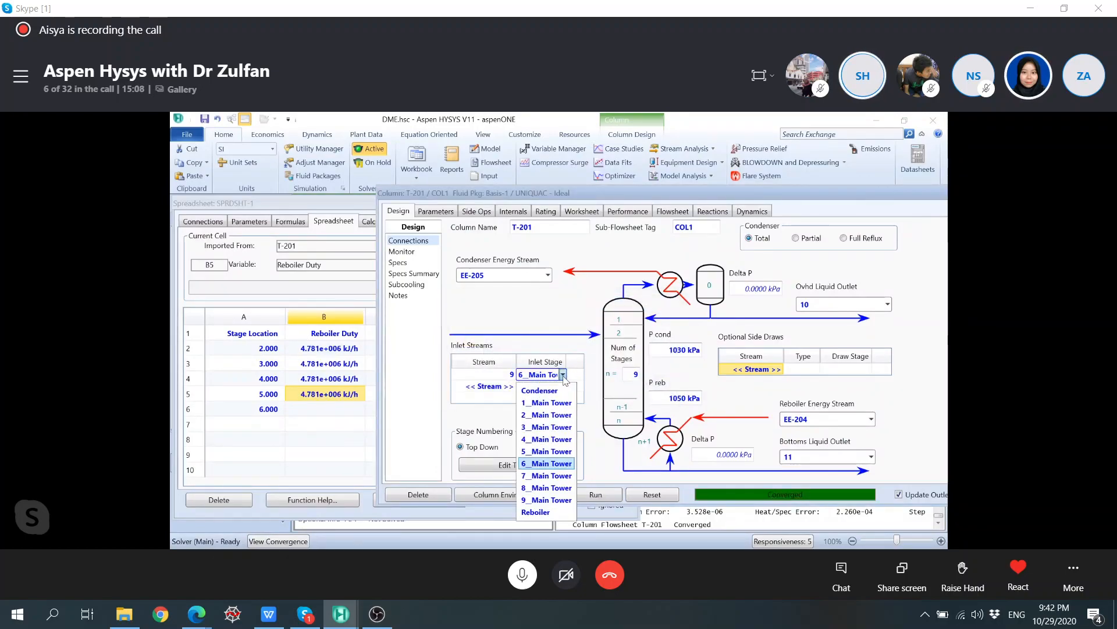
pyautogui.click(565, 340)
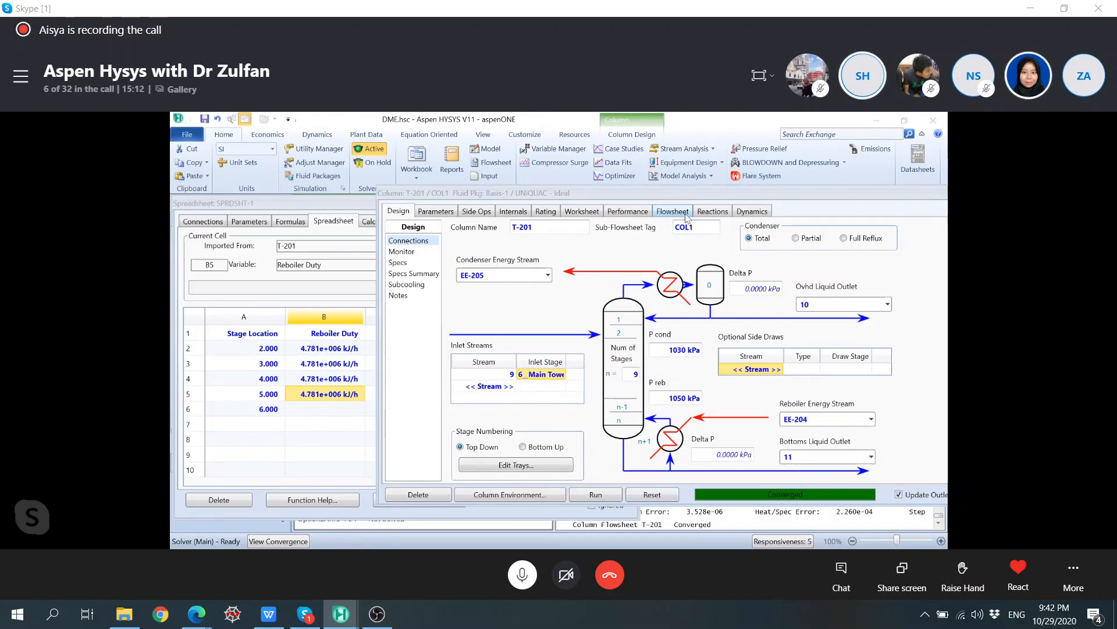
# Step: Import T-201's condenser duty into cell C6 and its reboiler duty into cell B6
pyautogui.click(628, 213)
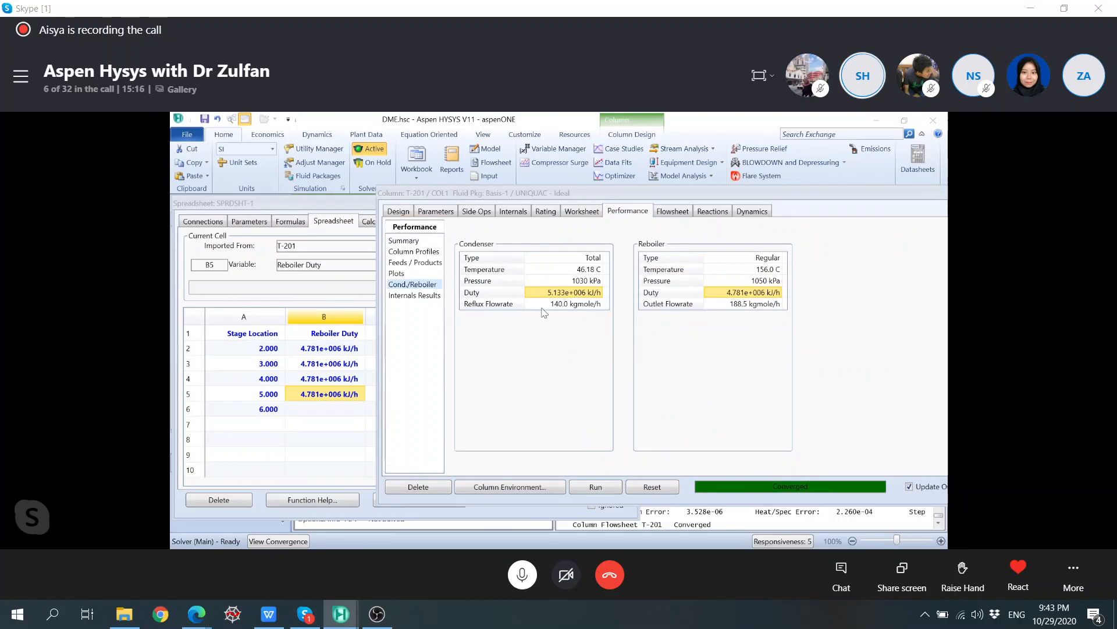
pyautogui.click(334, 425)
pyautogui.click(390, 411)
pyautogui.write('5.133e+006 kJ/h')
pyautogui.click(700, 352)
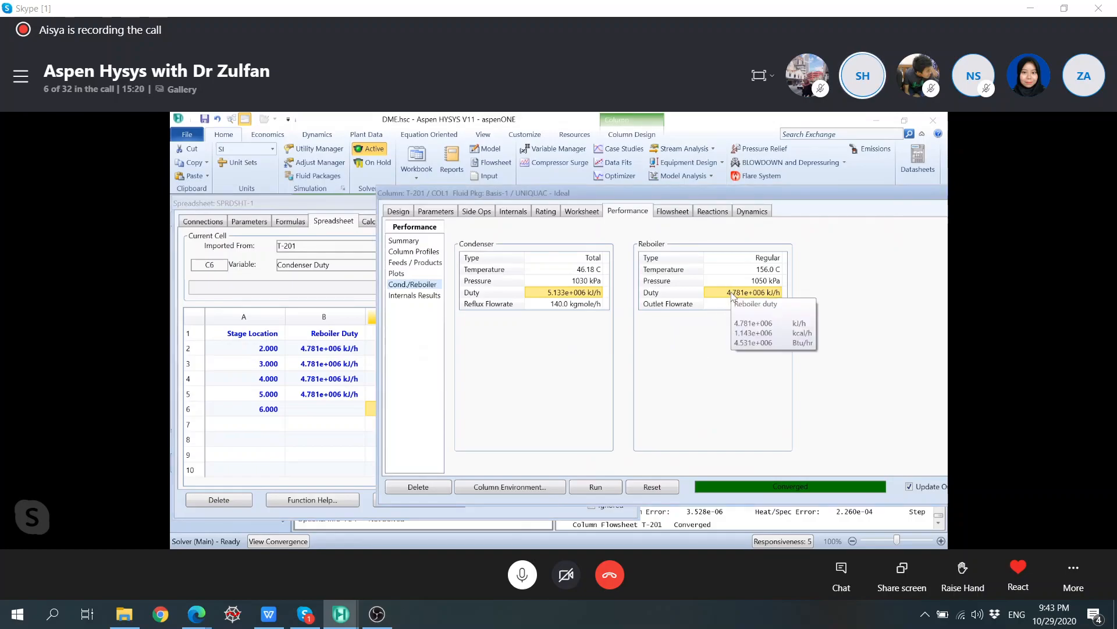
pyautogui.click(342, 412)
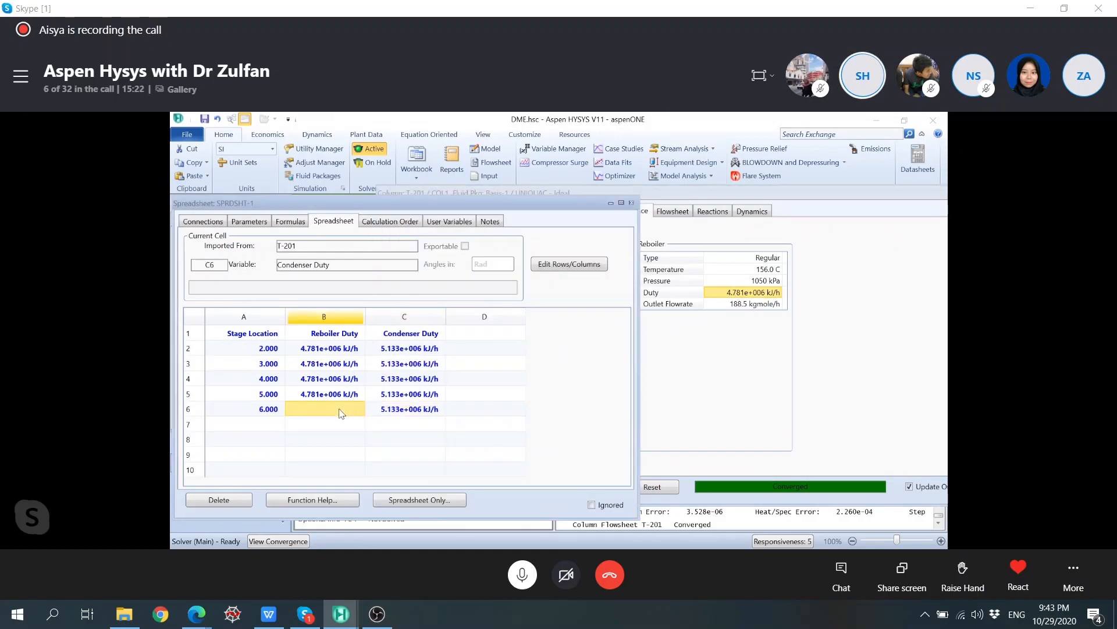
pyautogui.click(654, 383)
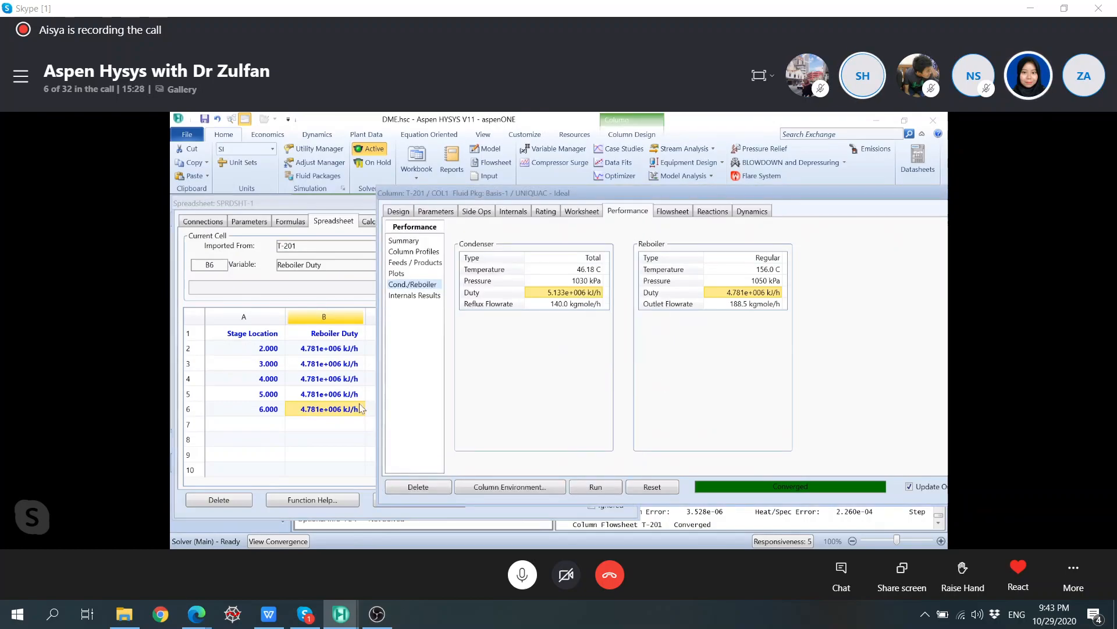
# Step: Examine the completed duty table, the spreadsheet's imported variables, and its parameters and exportable cells
pyautogui.click(343, 443)
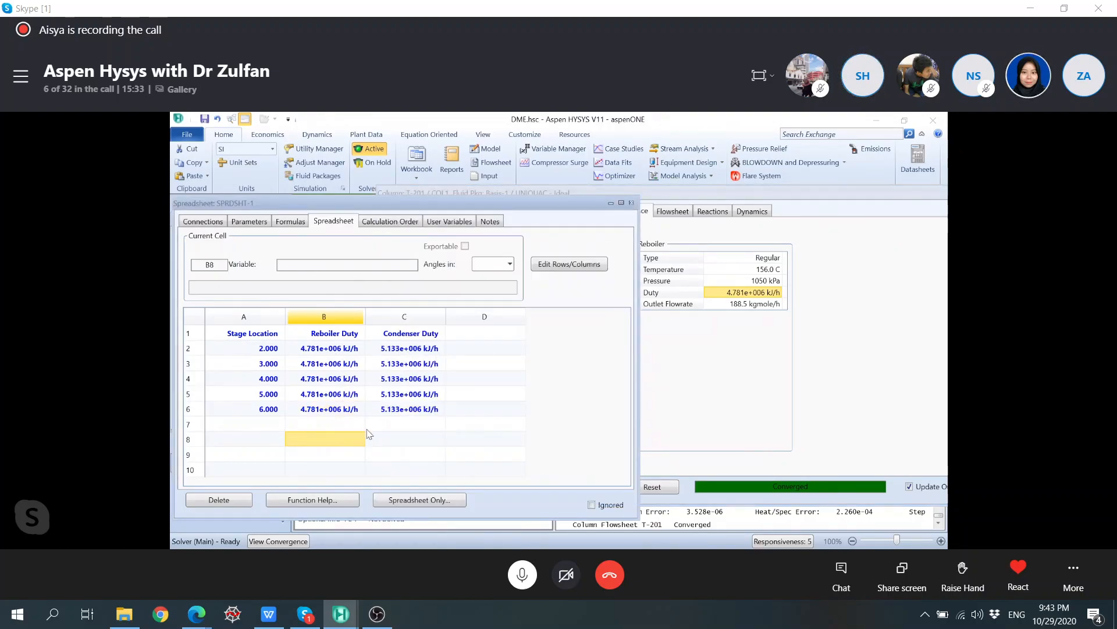
pyautogui.click(397, 424)
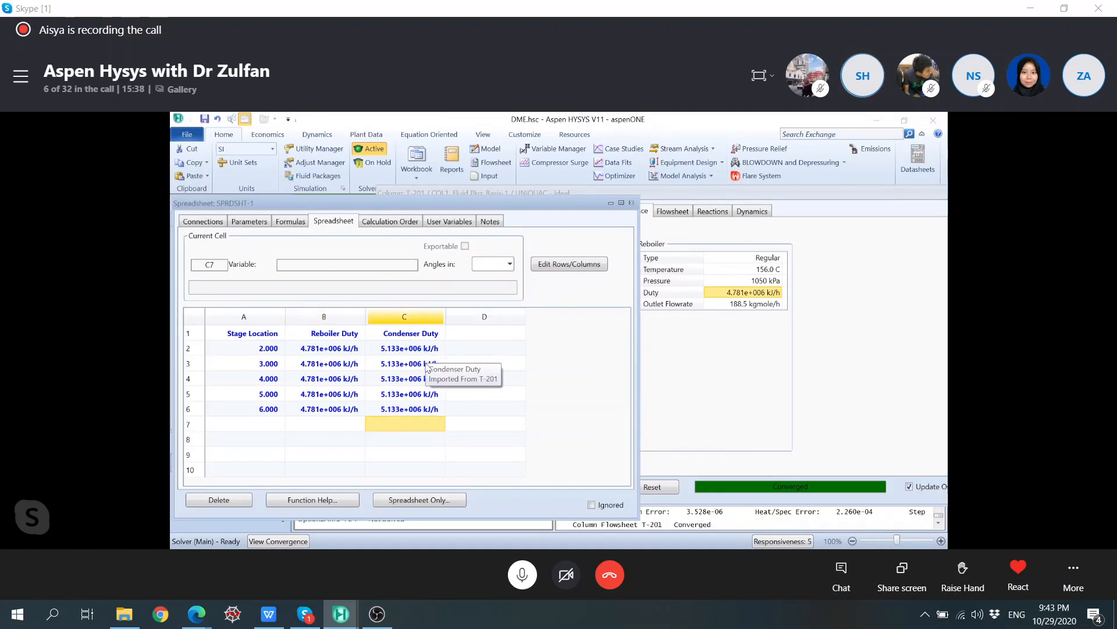
pyautogui.moveTo(455, 207); pyautogui.dragTo(559, 177)
pyautogui.click(432, 399)
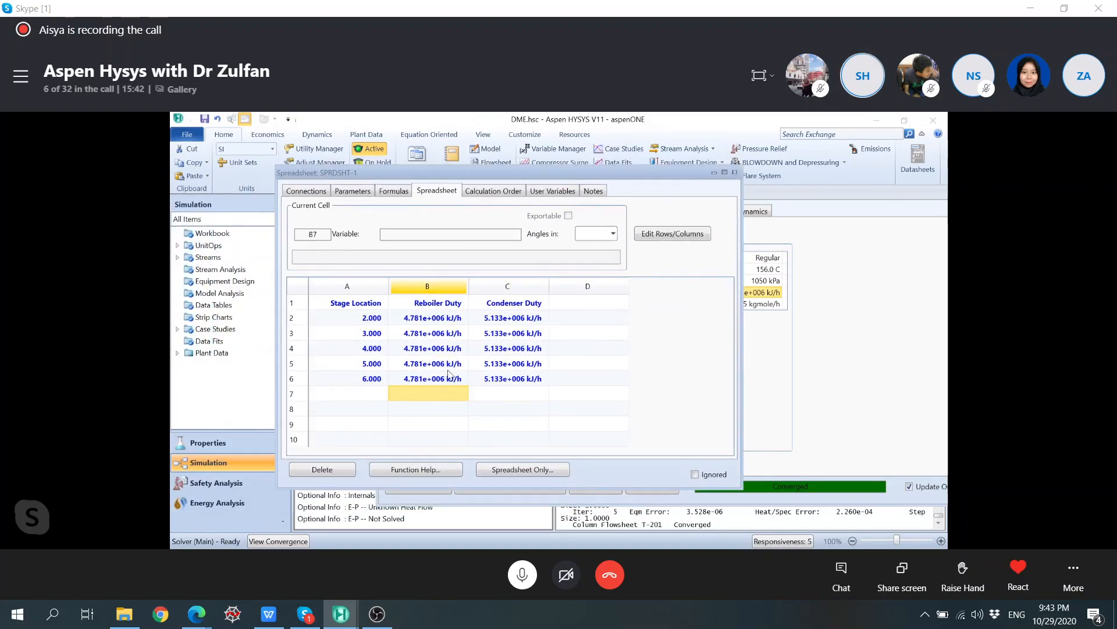
pyautogui.click(364, 305)
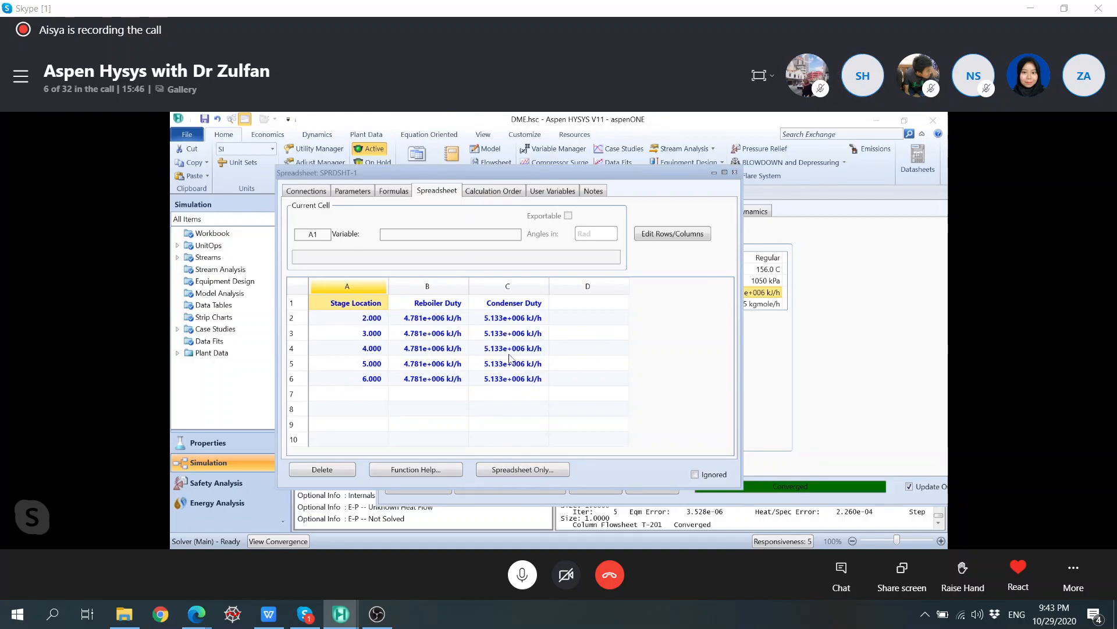
pyautogui.click(352, 192)
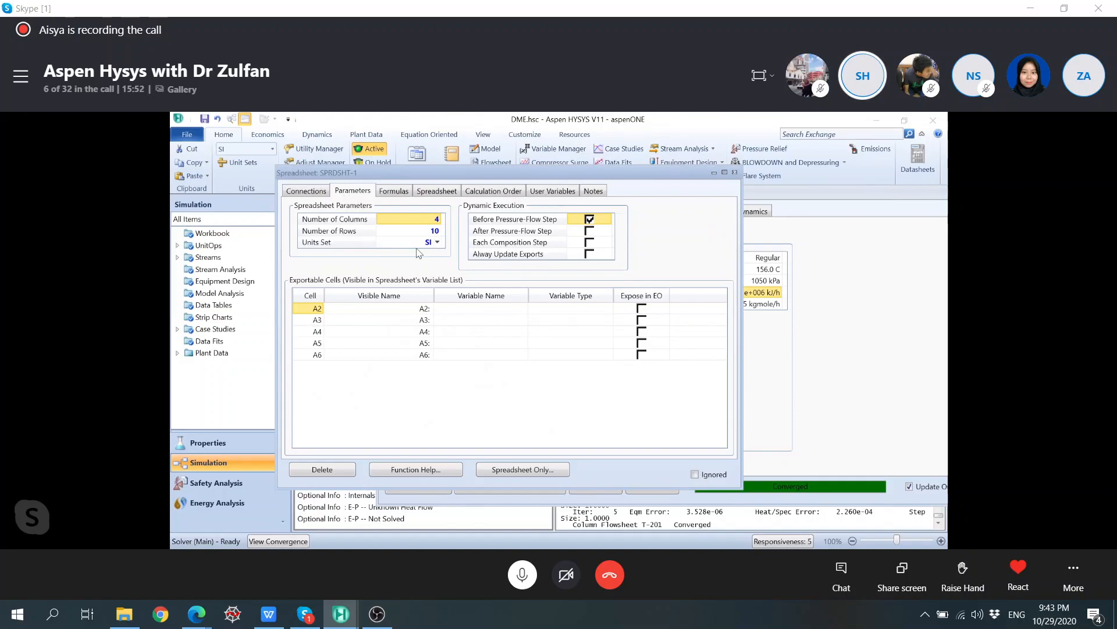
pyautogui.click(317, 194)
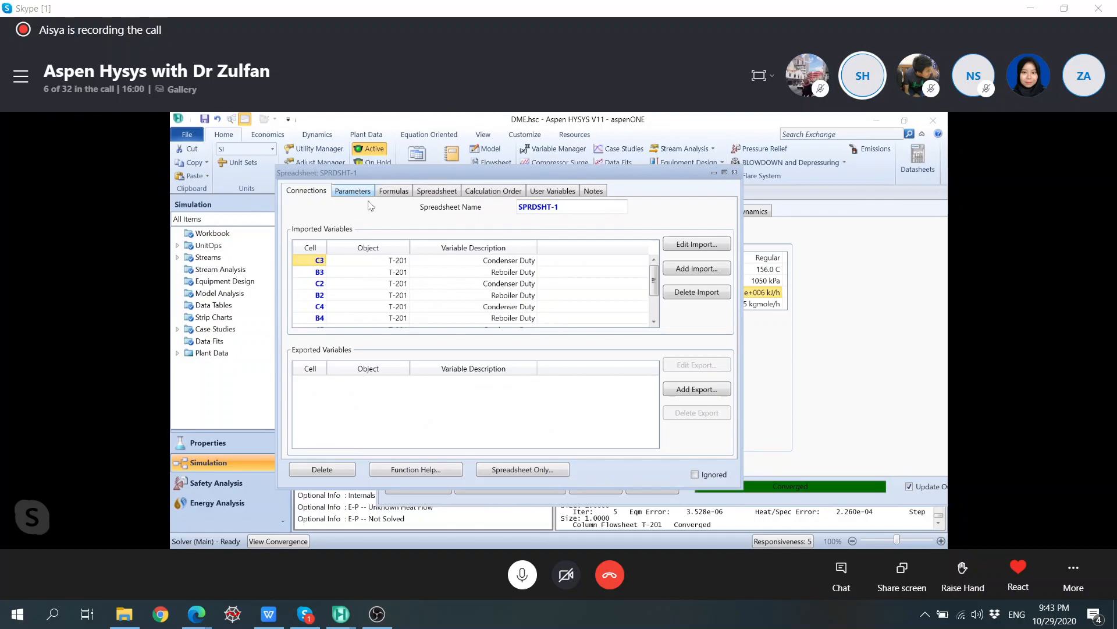
pyautogui.scroll(-2, 481, 294)
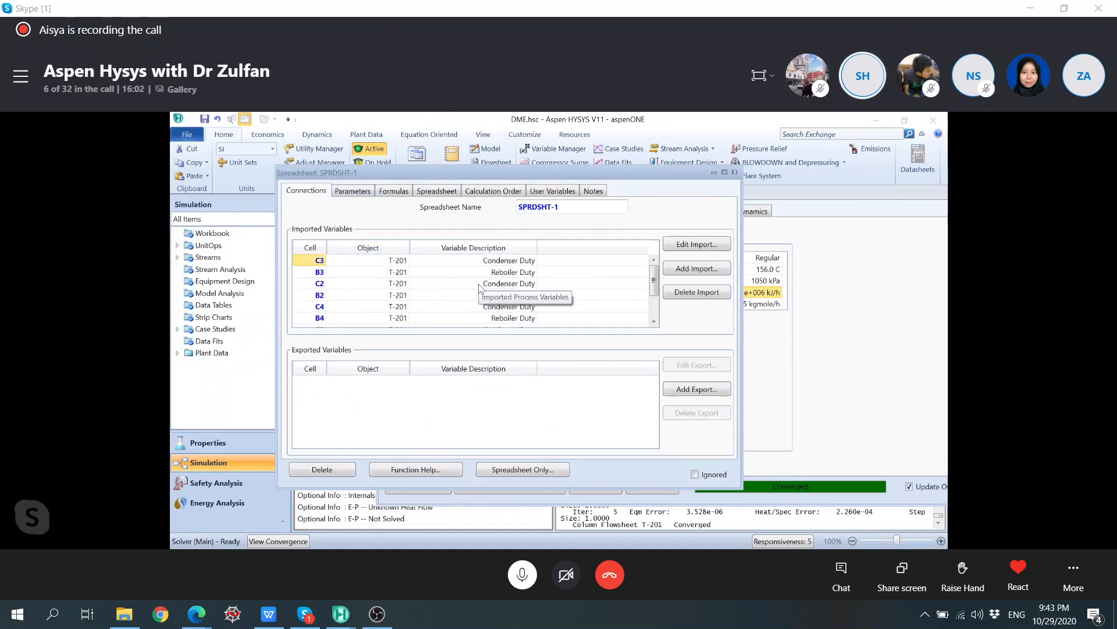
pyautogui.scroll(2, 481, 289)
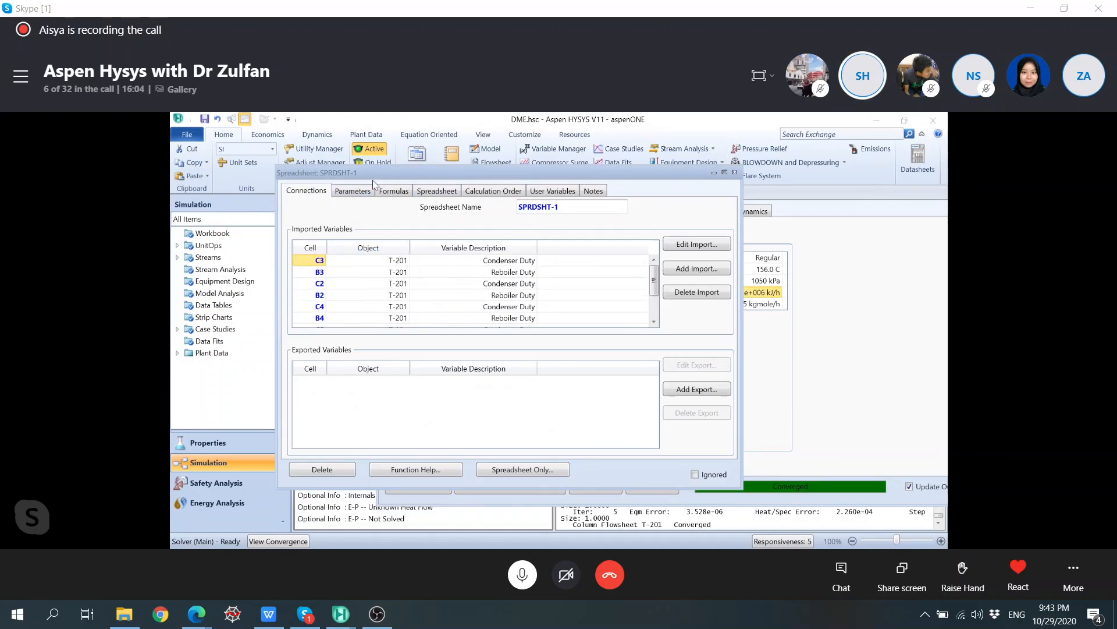
pyautogui.click(367, 197)
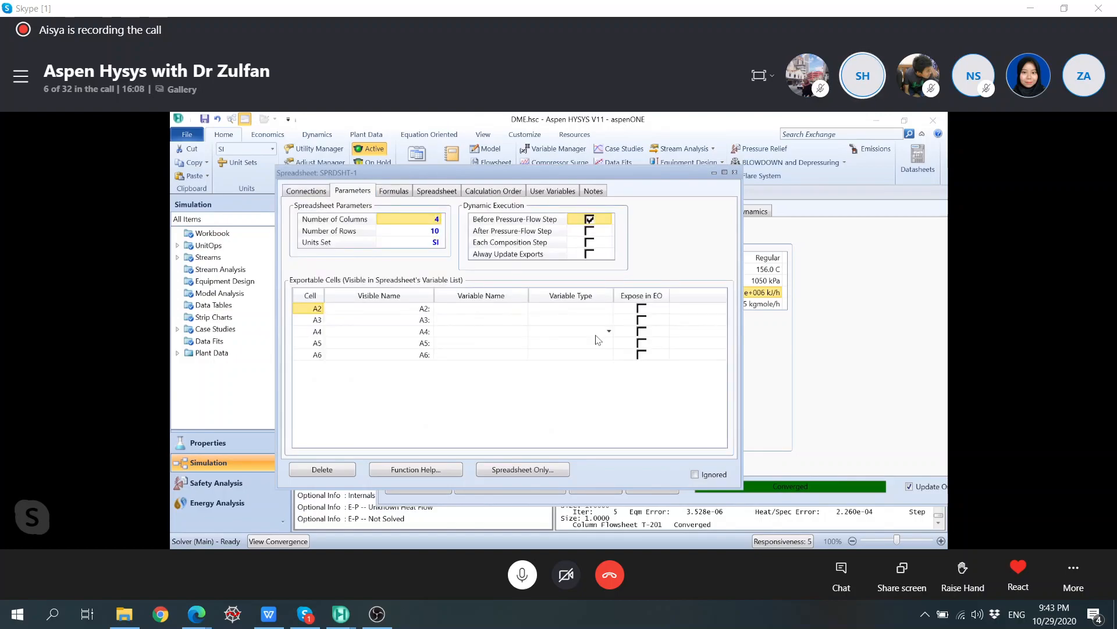
pyautogui.click(302, 196)
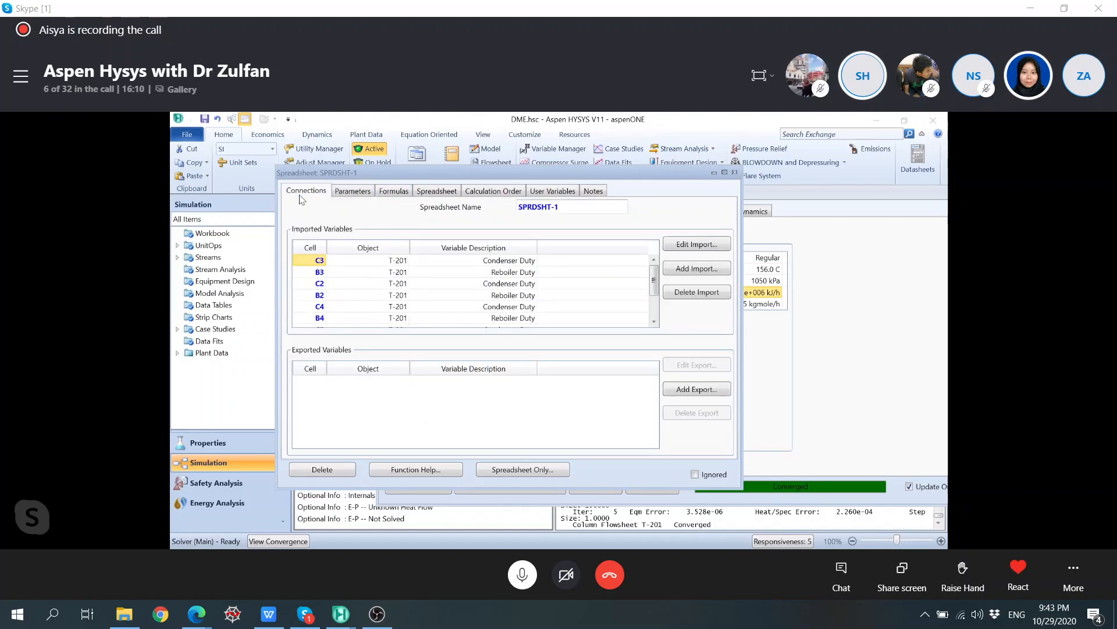
pyautogui.click(351, 192)
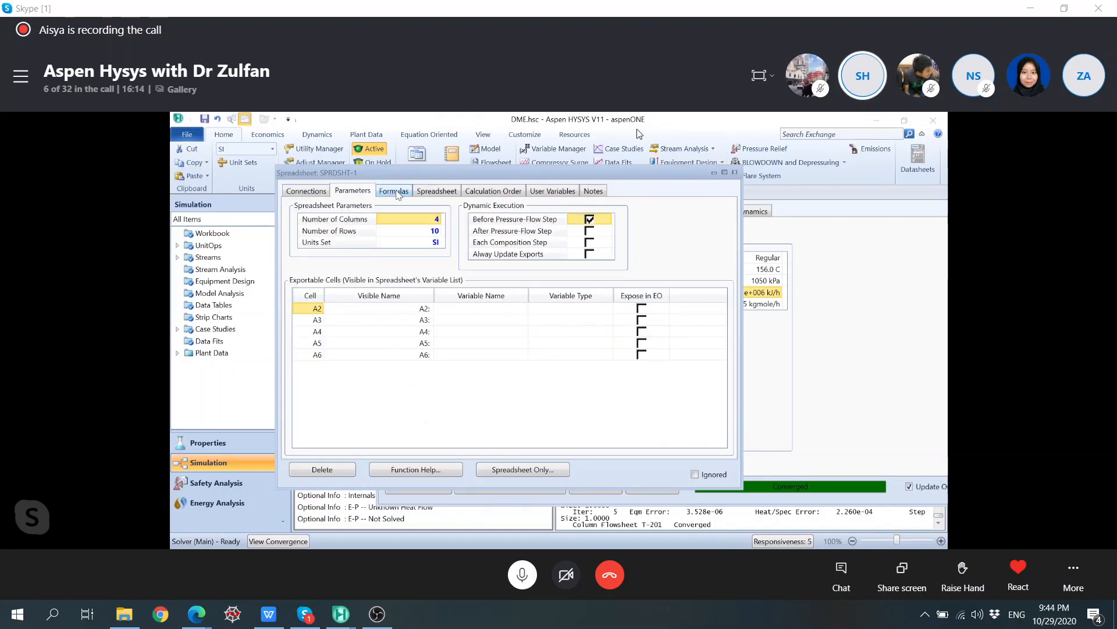
pyautogui.click(438, 192)
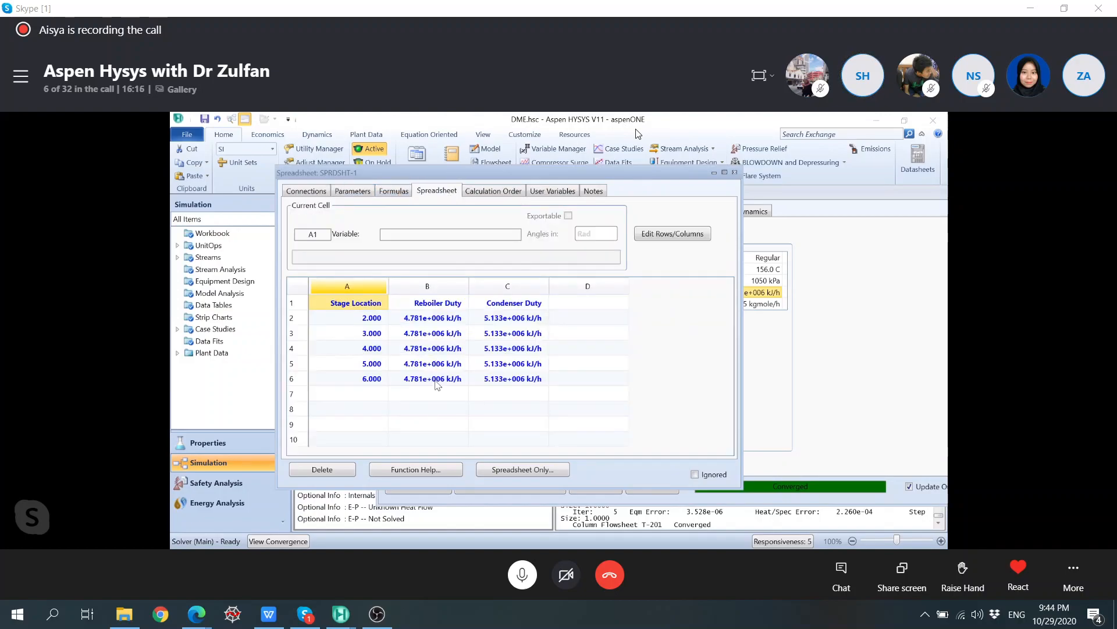
pyautogui.click(806, 356)
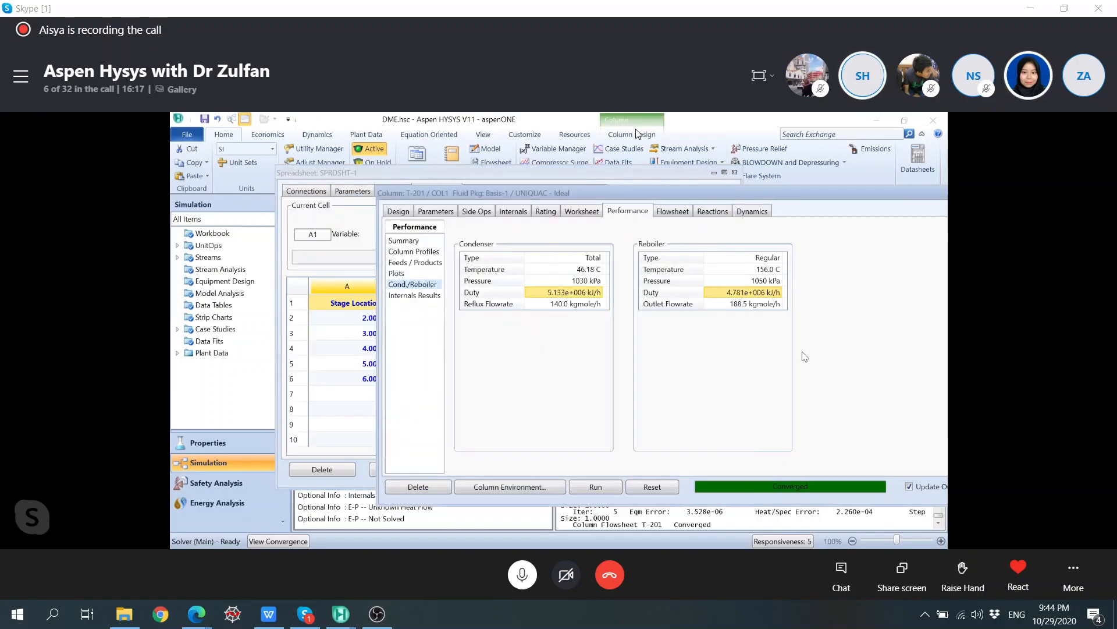
pyautogui.click(361, 403)
pyautogui.moveTo(511, 173); pyautogui.dragTo(414, 182)
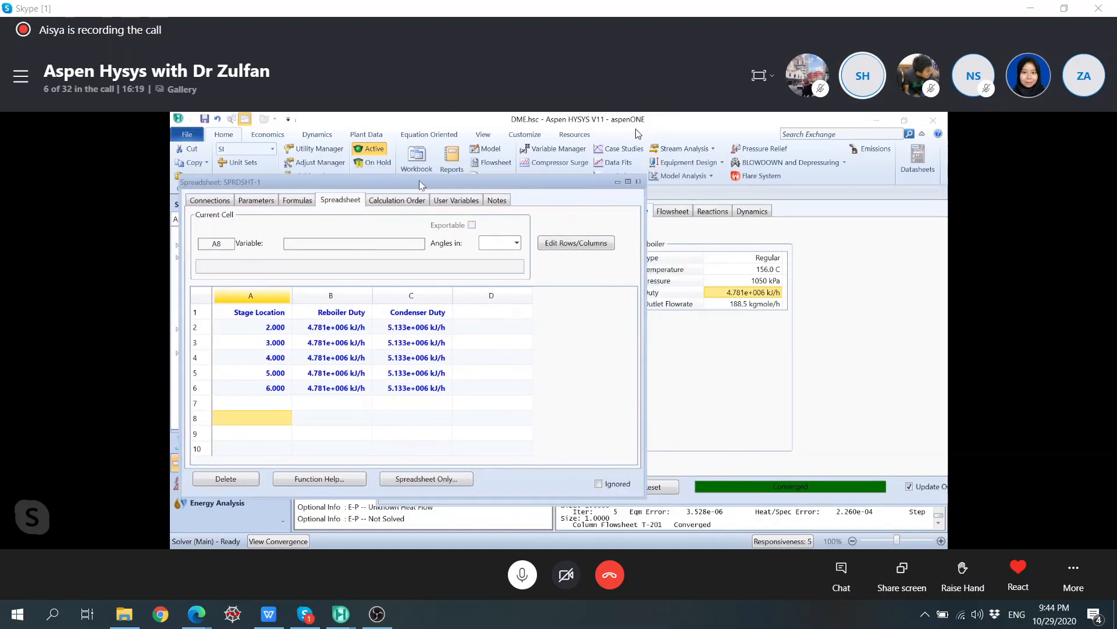
pyautogui.click(442, 332)
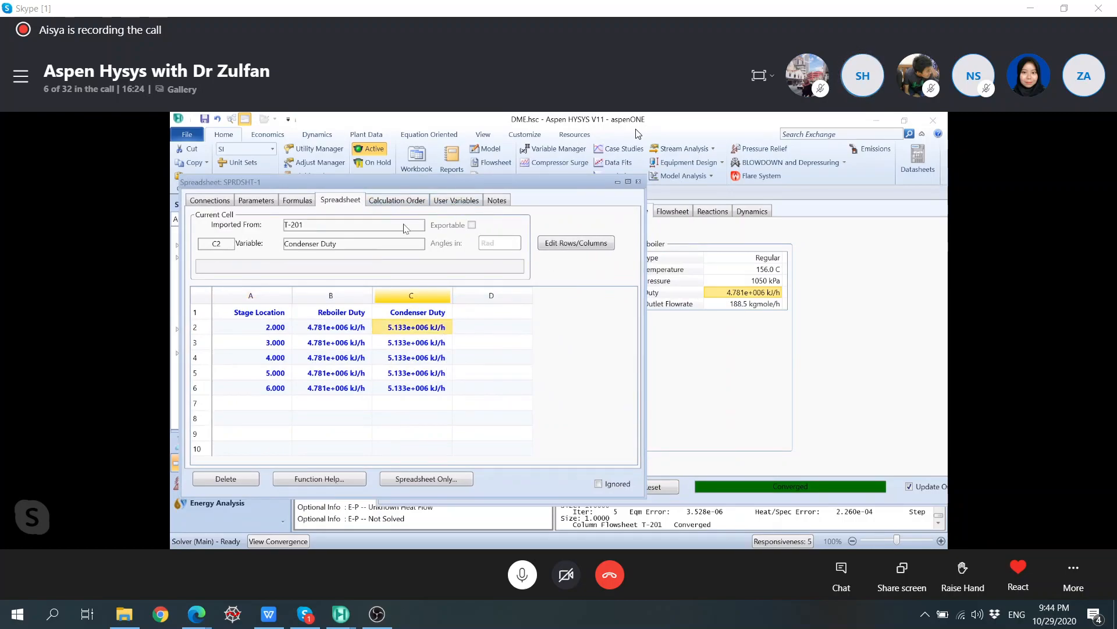
pyautogui.moveTo(260, 313); pyautogui.dragTo(419, 392)
pyautogui.rightClick(419, 393)
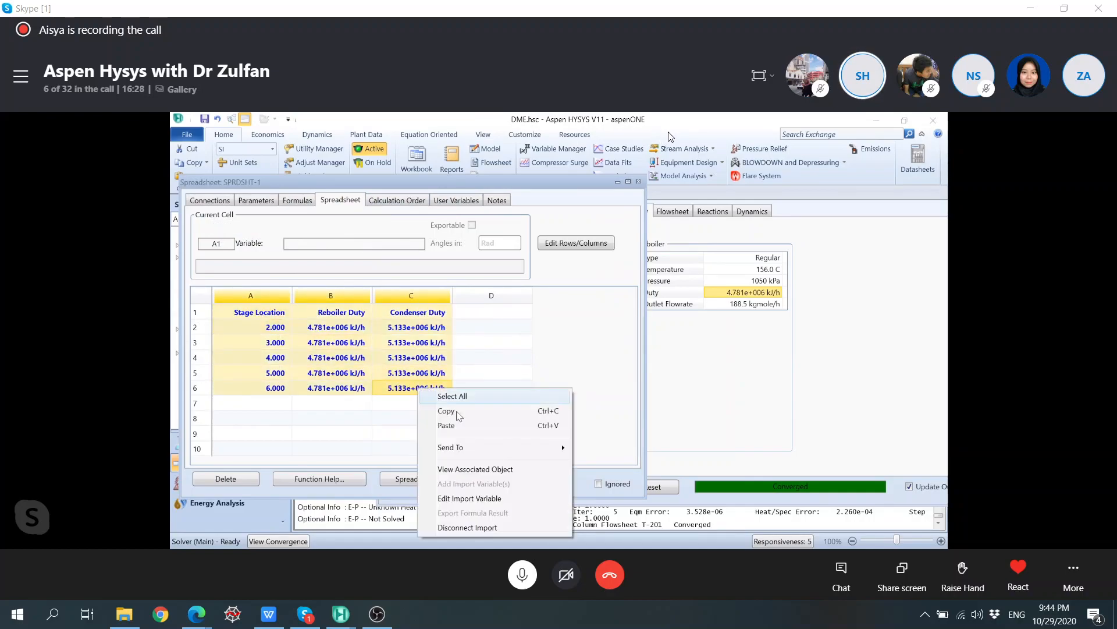
pyautogui.click(546, 336)
pyautogui.click(495, 373)
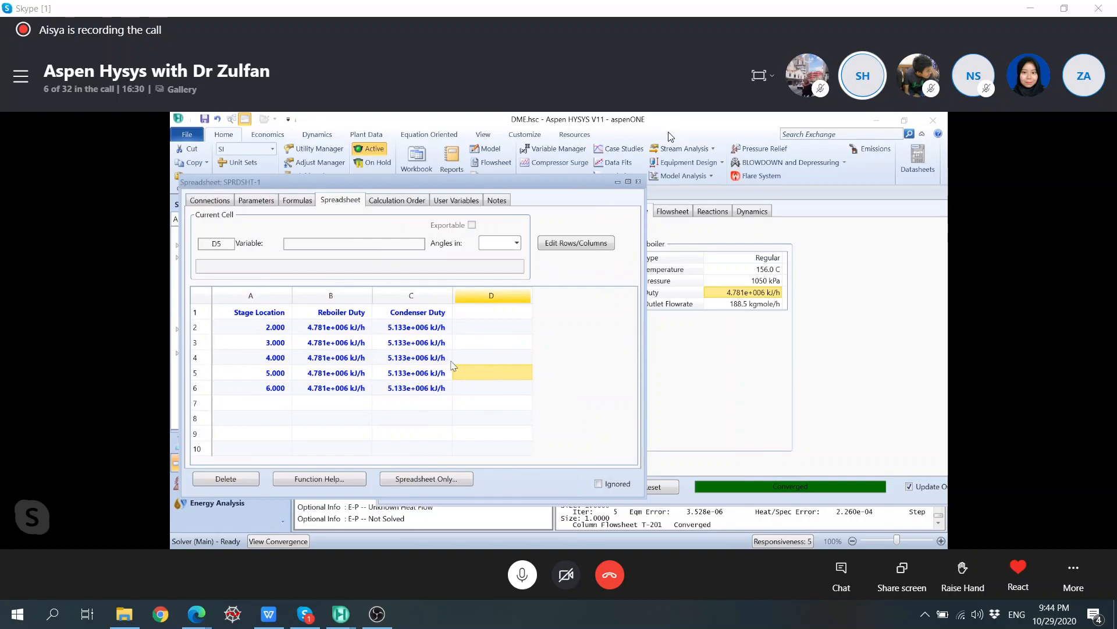
# Step: Send the table in cells A1 to C6 to a new strip chart
pyautogui.moveTo(267, 315); pyautogui.dragTo(400, 393)
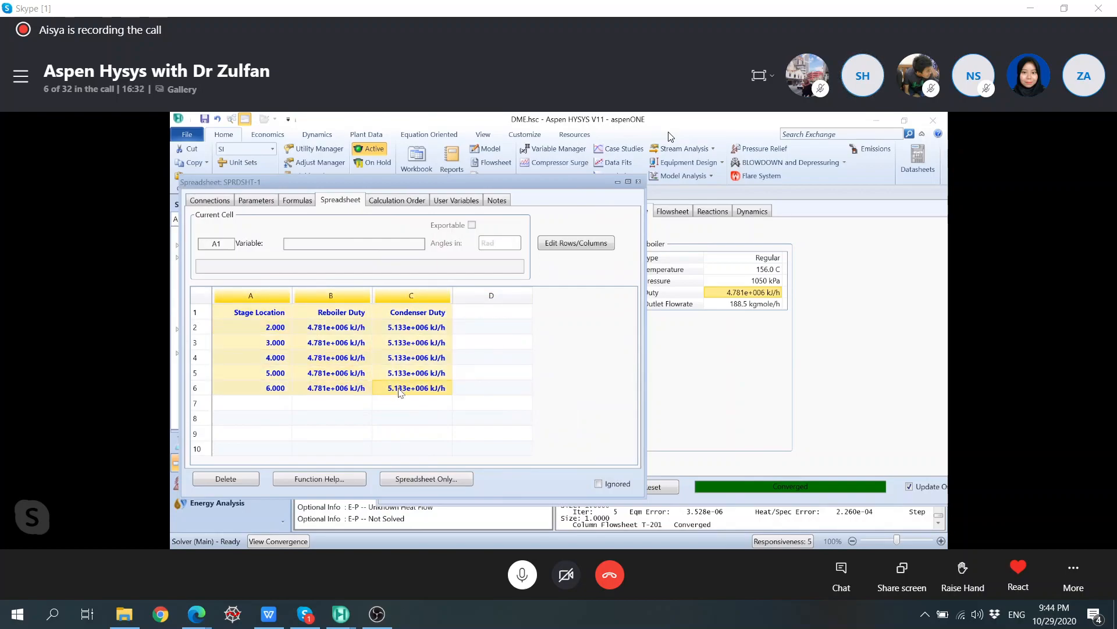
pyautogui.rightClick(400, 393)
pyautogui.moveTo(484, 452)
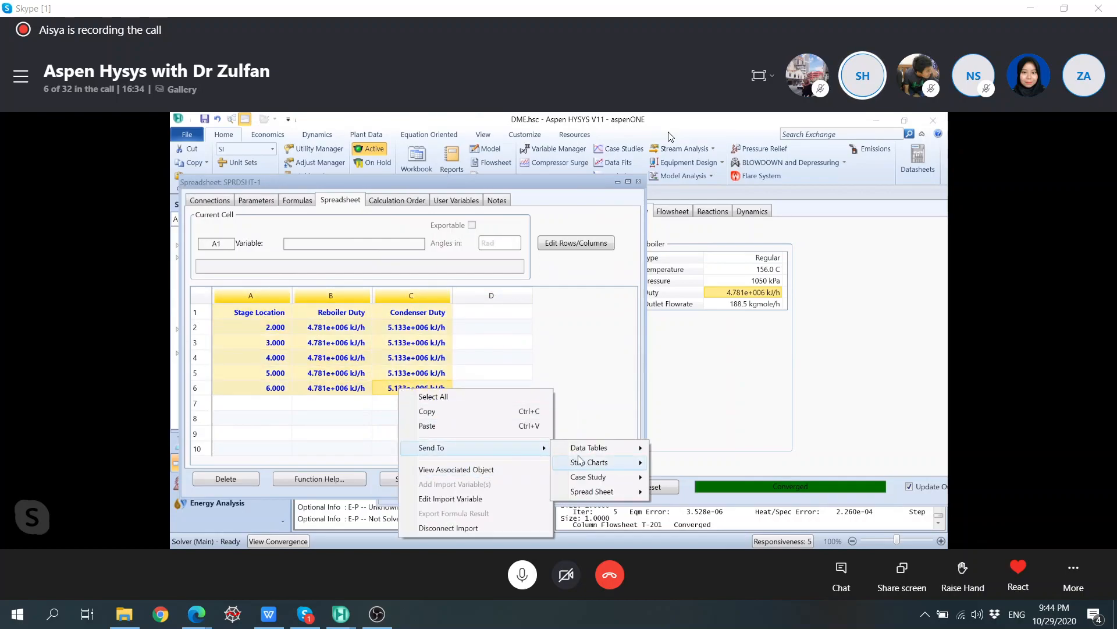
pyautogui.moveTo(591, 463)
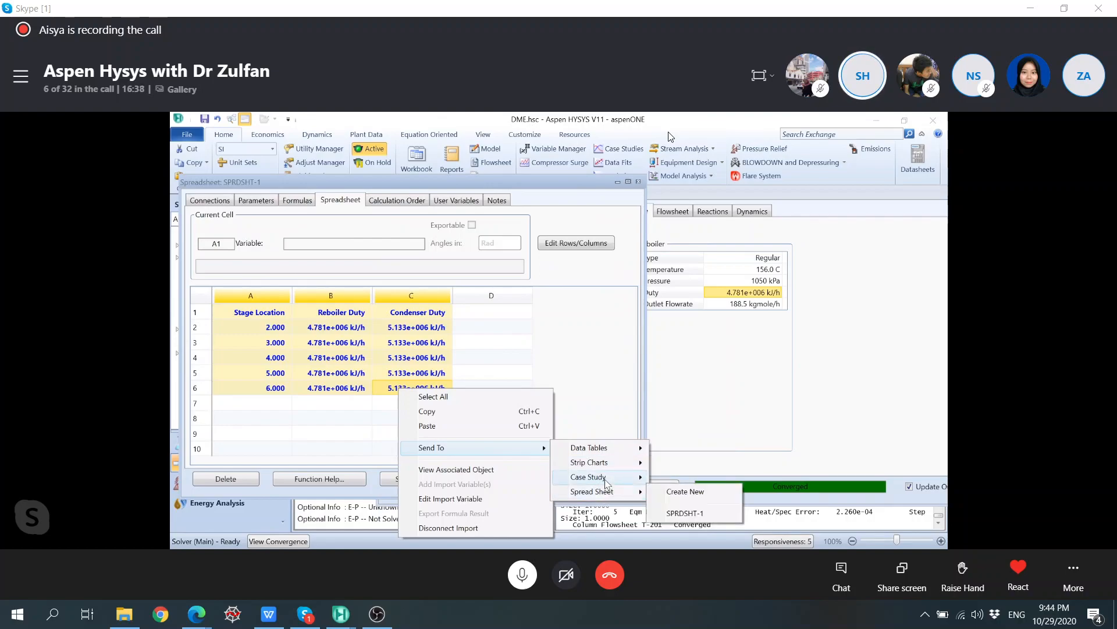
pyautogui.moveTo(607, 483)
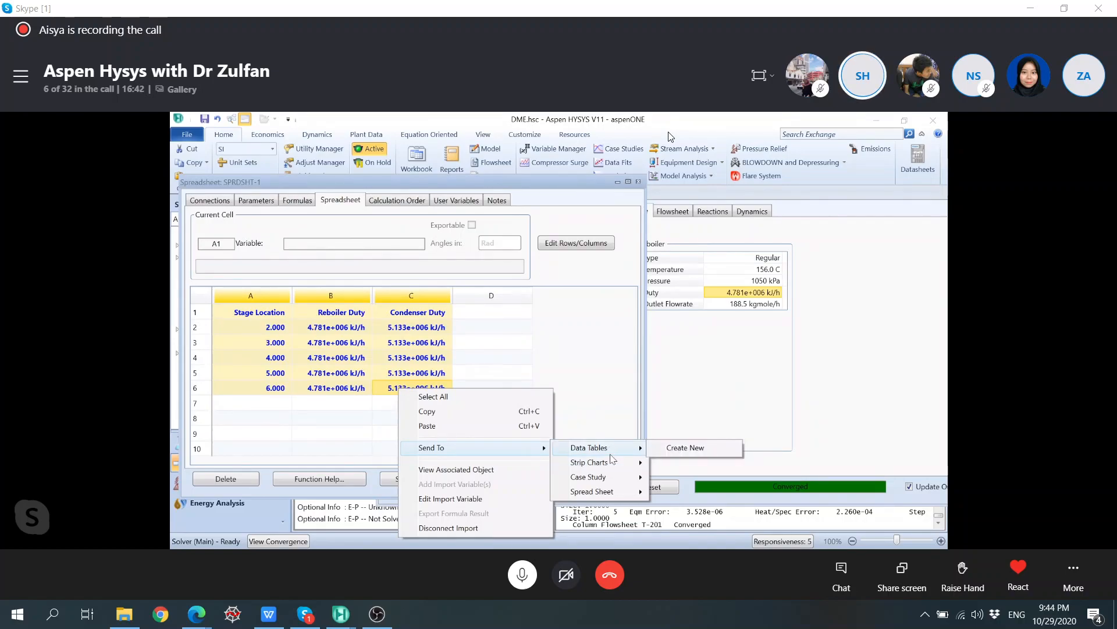
pyautogui.click(665, 469)
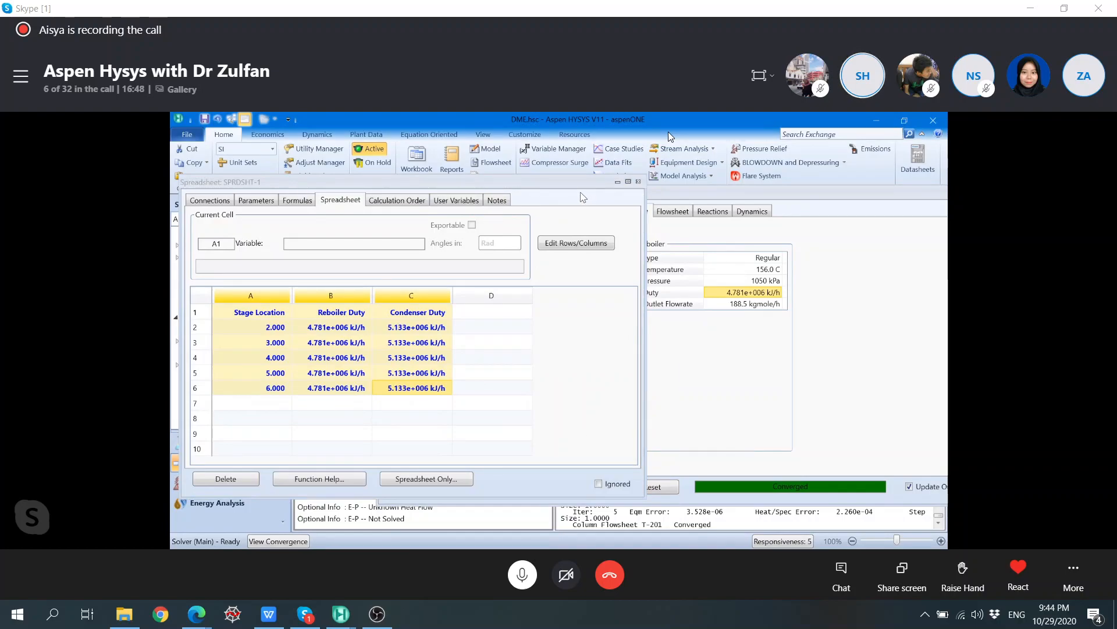
# Step: Close the T-201 column window and the SPRDSHT-1 spreadsheet window to uncover the strip chart setup
pyautogui.click(581, 192)
pyautogui.doubleClick(581, 182)
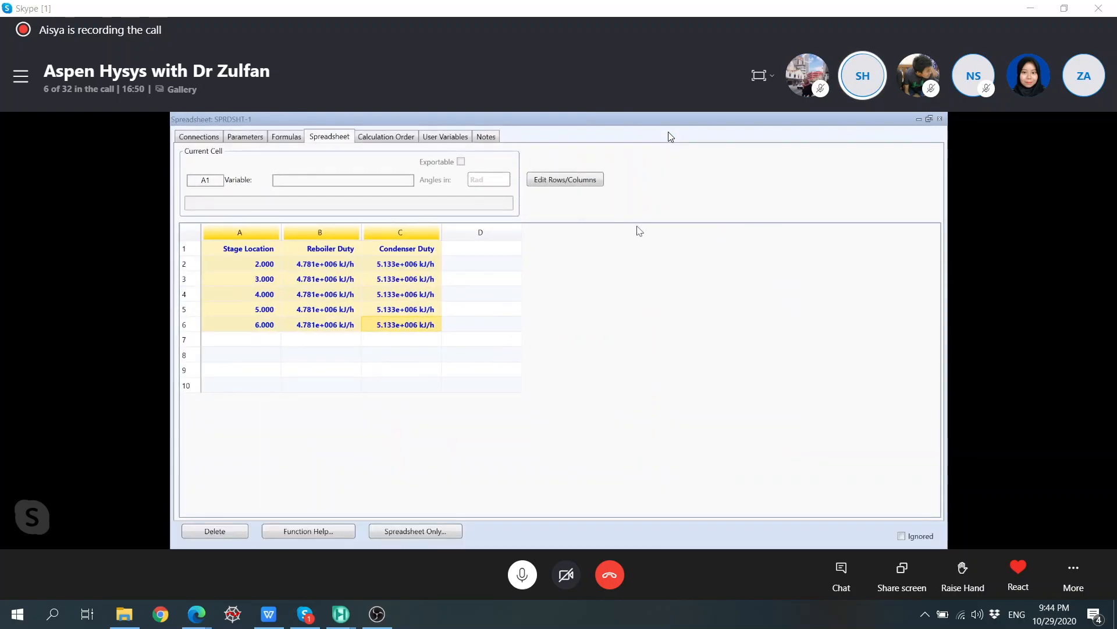
pyautogui.click(929, 119)
pyautogui.moveTo(557, 211); pyautogui.dragTo(658, 294)
pyautogui.moveTo(811, 197); pyautogui.dragTo(694, 316)
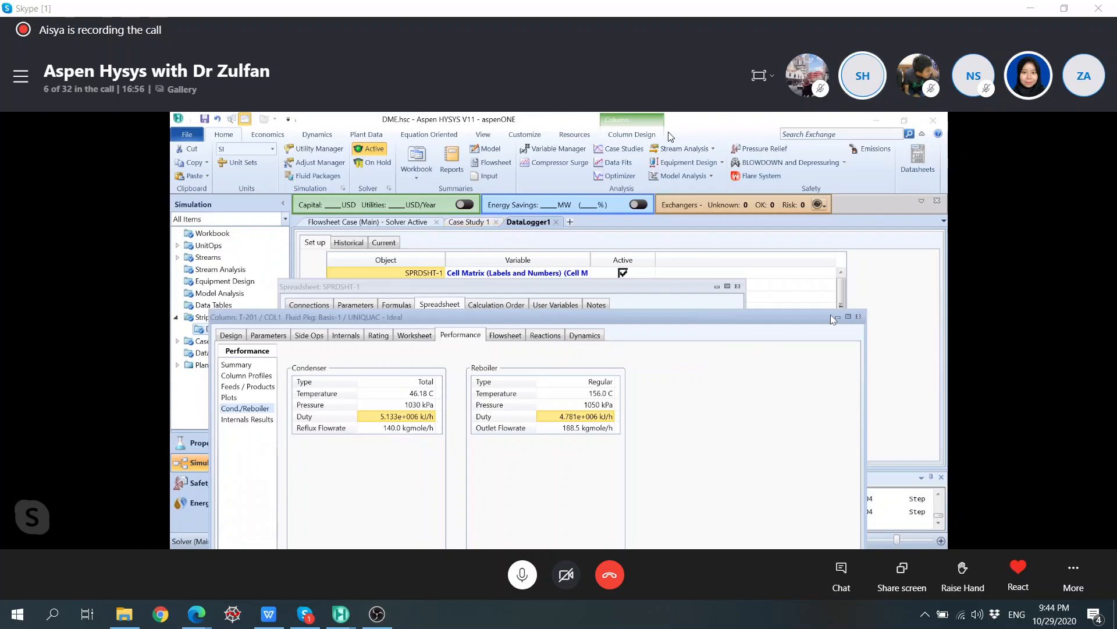
pyautogui.click(859, 317)
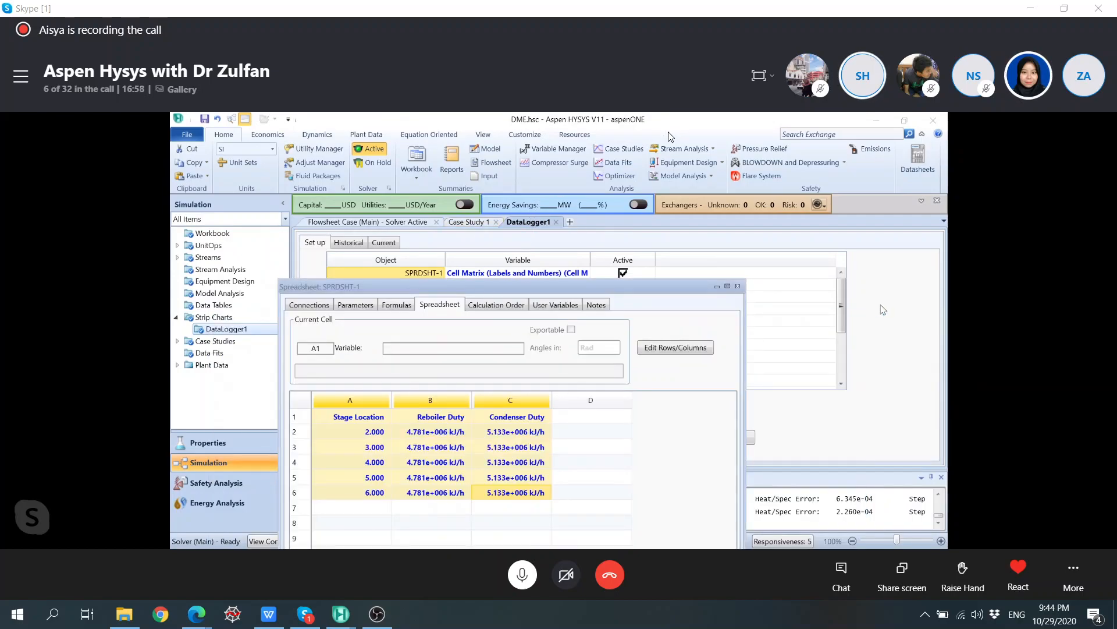
pyautogui.click(737, 286)
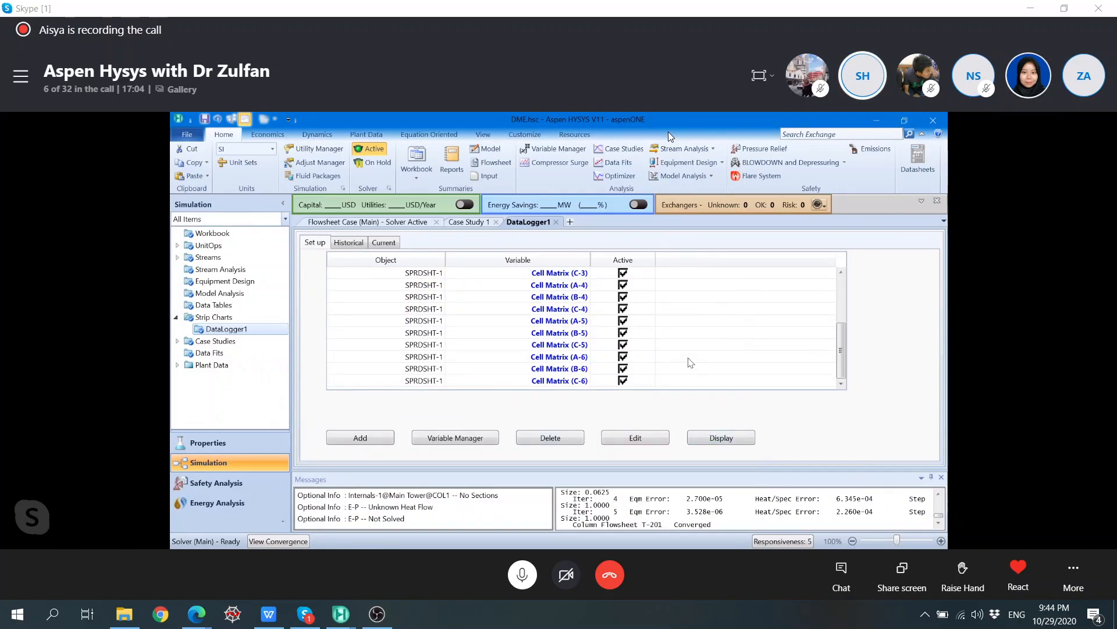
# Step: Display the strip chart for the spreadsheet's cell variables and move its window clear of the setup table's variable column
pyautogui.click(735, 441)
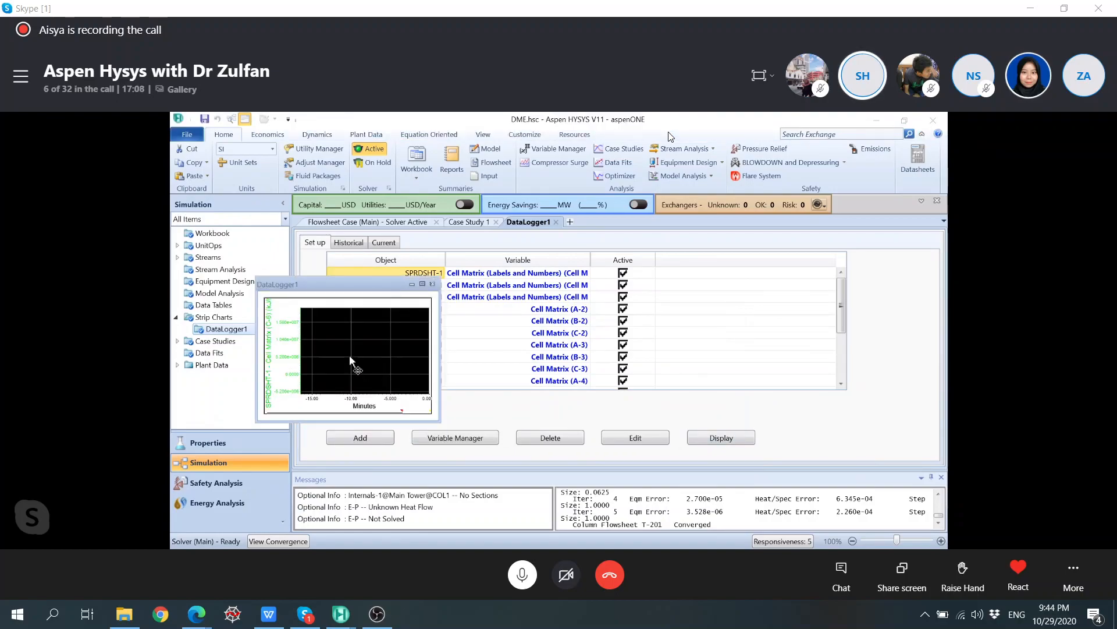
pyautogui.moveTo(357, 285); pyautogui.dragTo(339, 233)
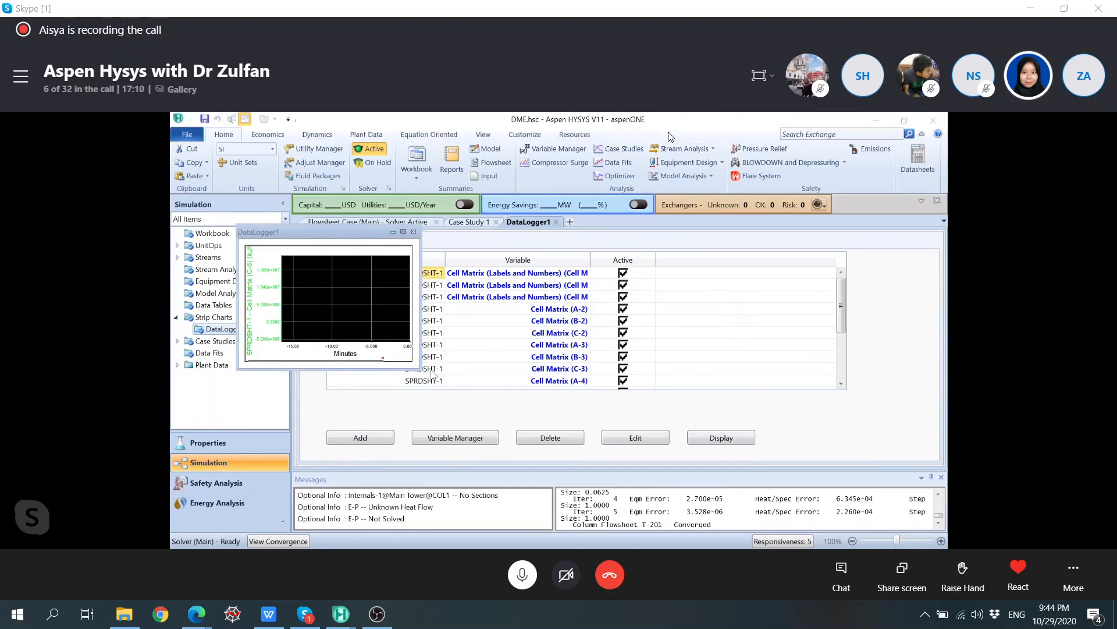
# Step: Close the strip chart window, view the logger's current variable values and close the DataLogger1 view
pyautogui.click(413, 232)
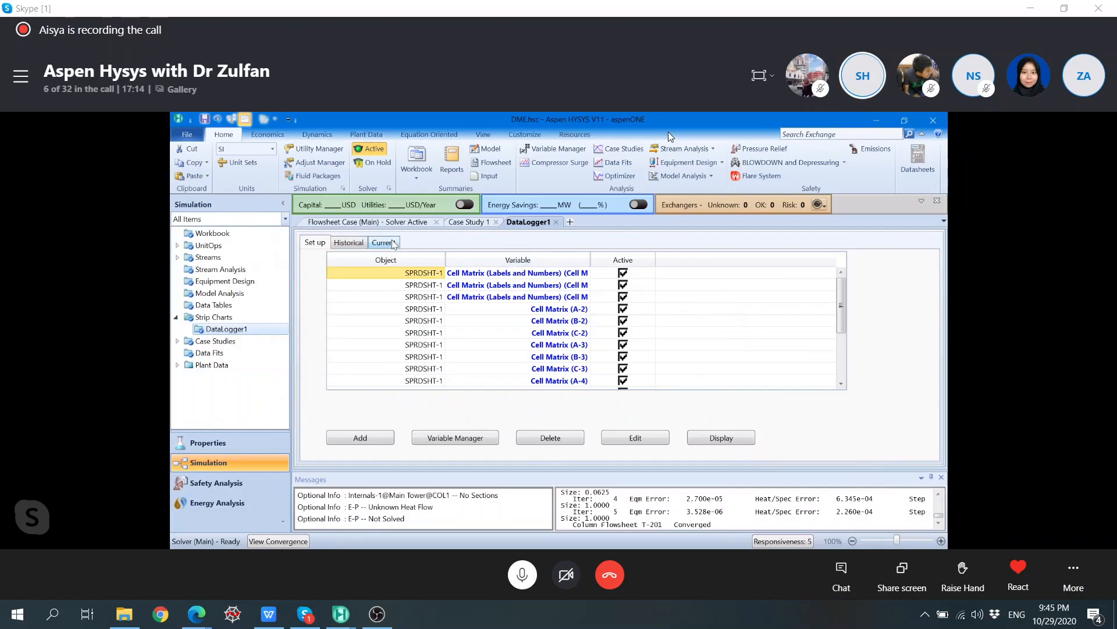
pyautogui.click(394, 243)
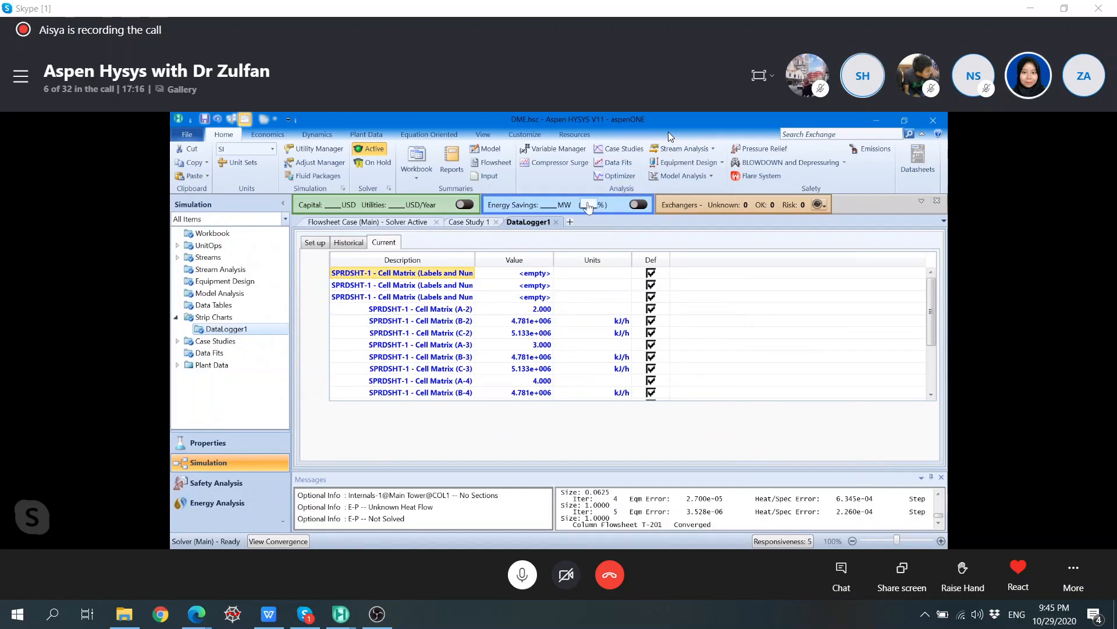
pyautogui.click(556, 221)
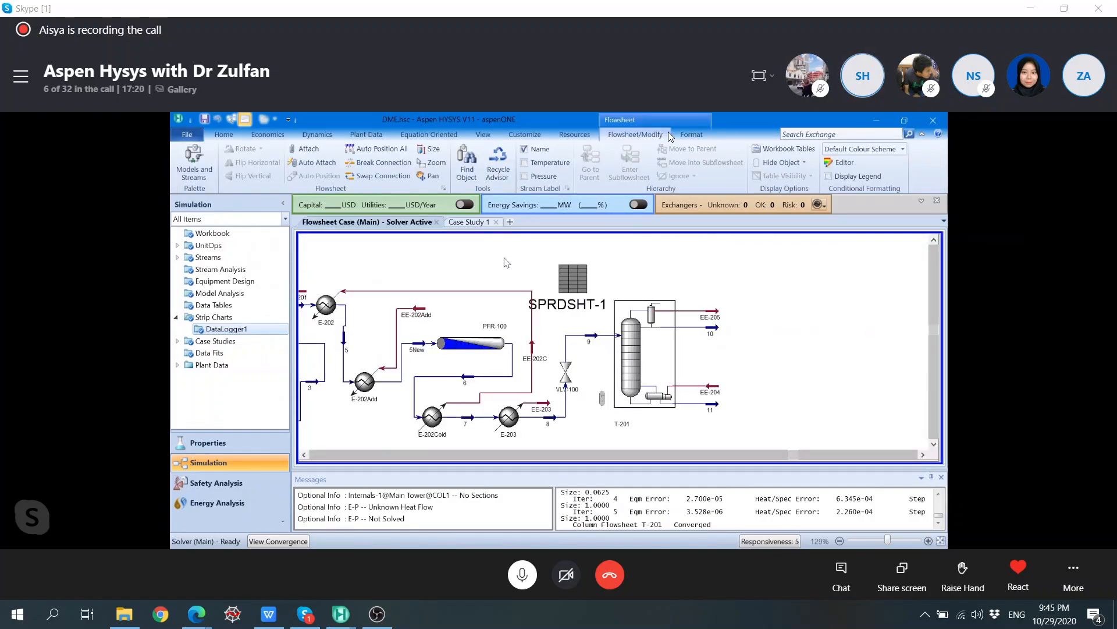
# Step: Open the SPRDSHT-1 spreadsheet, move its window higher over the flowsheet and widen column B
pyautogui.doubleClick(573, 278)
pyautogui.moveTo(568, 282); pyautogui.dragTo(532, 197)
pyautogui.click(424, 345)
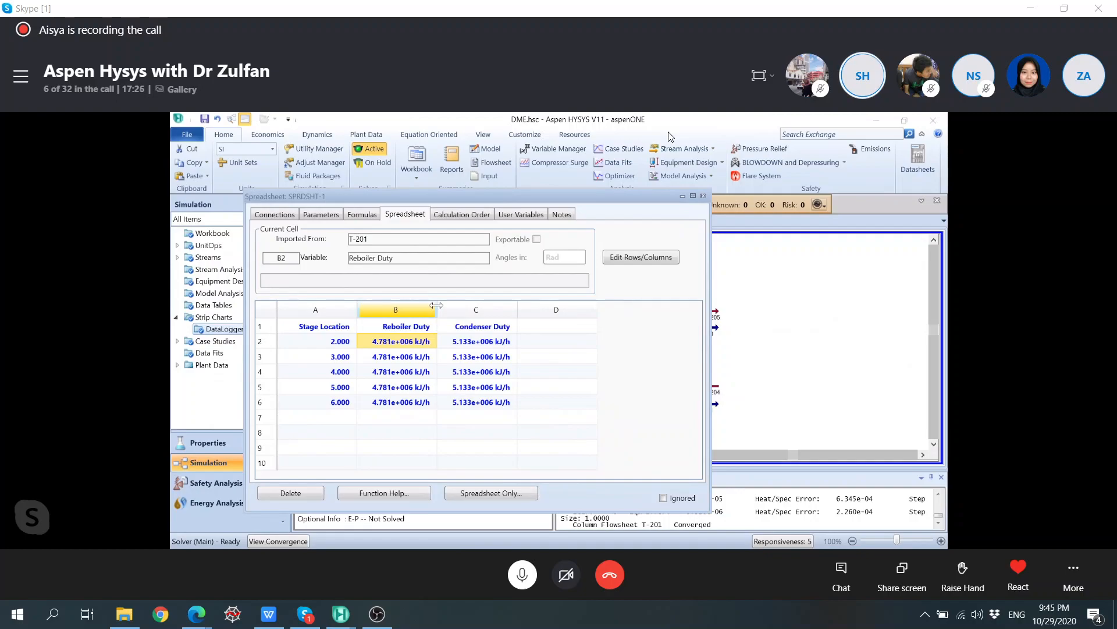
pyautogui.moveTo(506, 308); pyautogui.dragTo(459, 310)
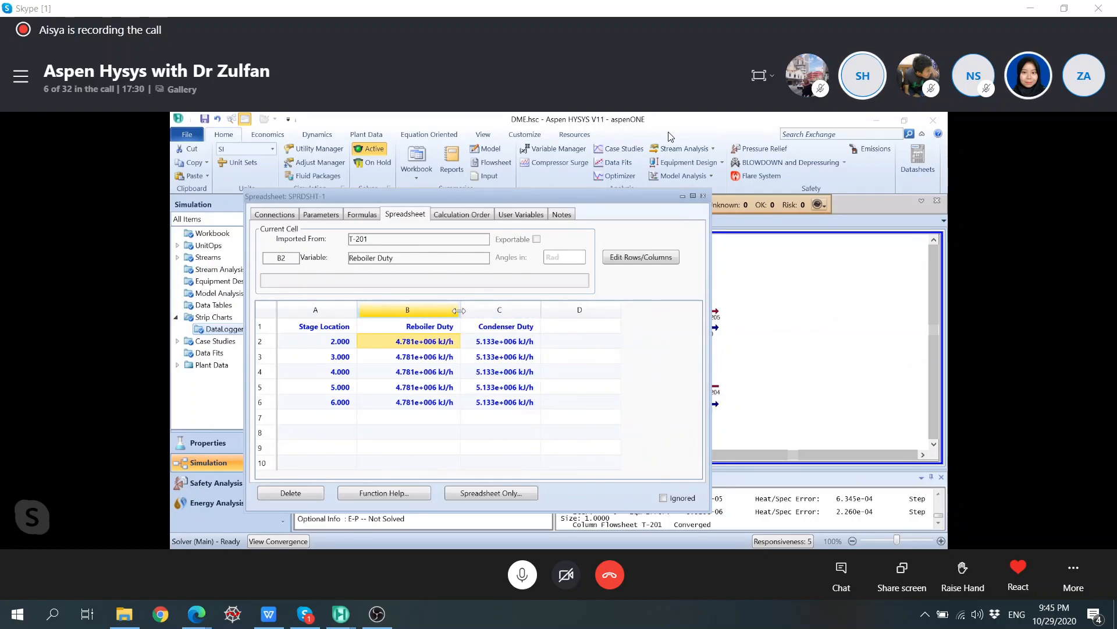
# Step: Enter the heading "Total" in cell D1 beside the Condenser Duty heading
pyautogui.click(574, 327)
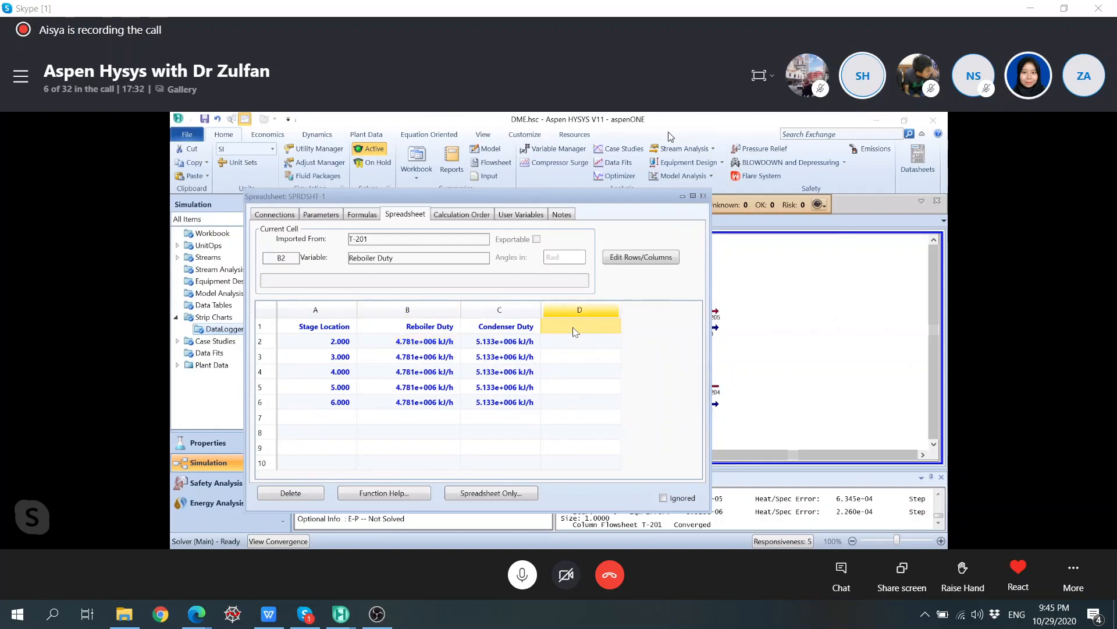
pyautogui.write('Total')
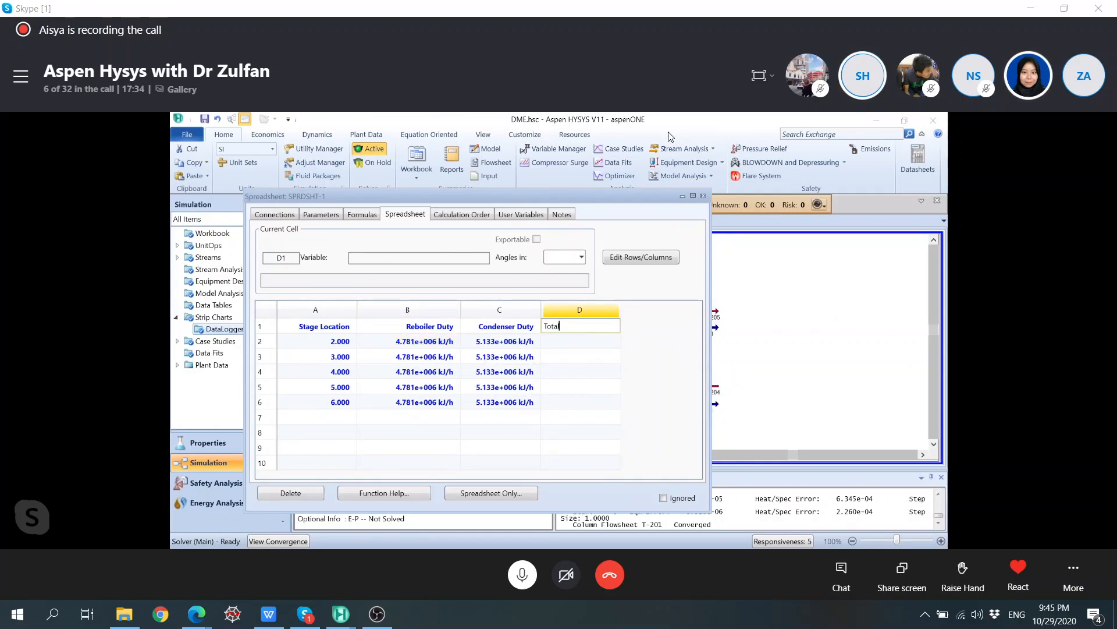
pyautogui.press('Return')
# Step: Add the stage 2 reboiler and condenser duties in cell D2 with the formula =B2+C2
pyautogui.write('=')
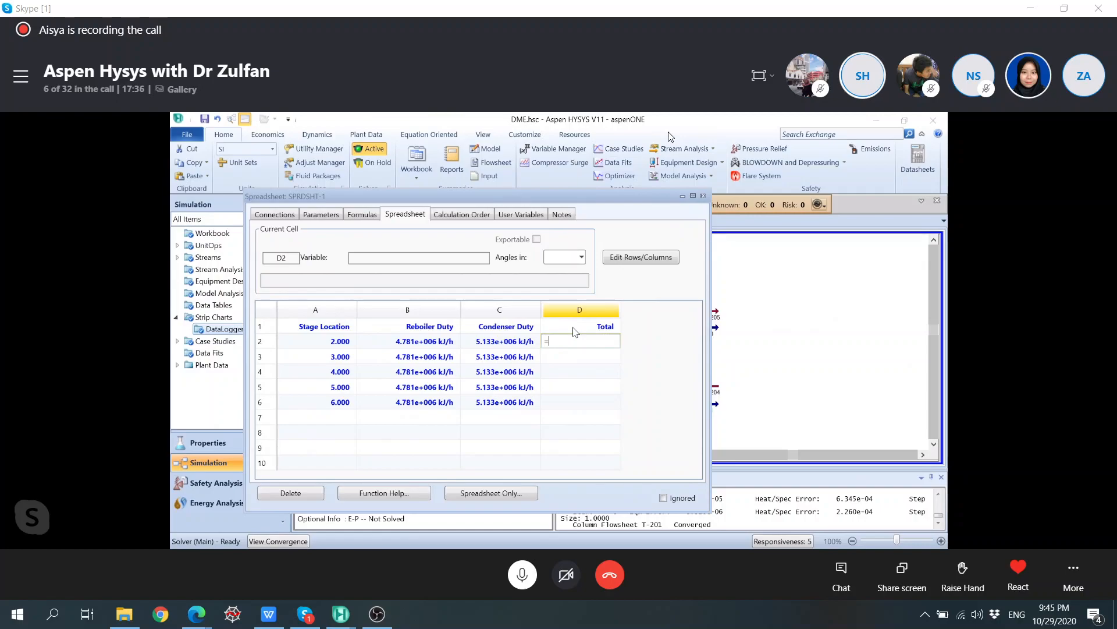
pyautogui.click(443, 344)
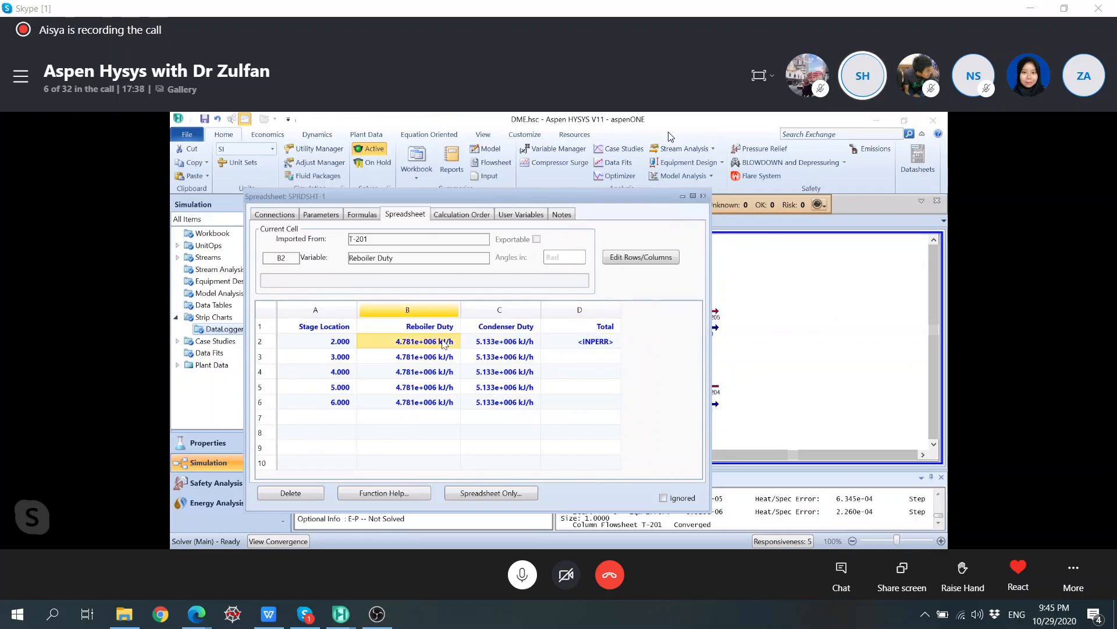
pyautogui.click(607, 344)
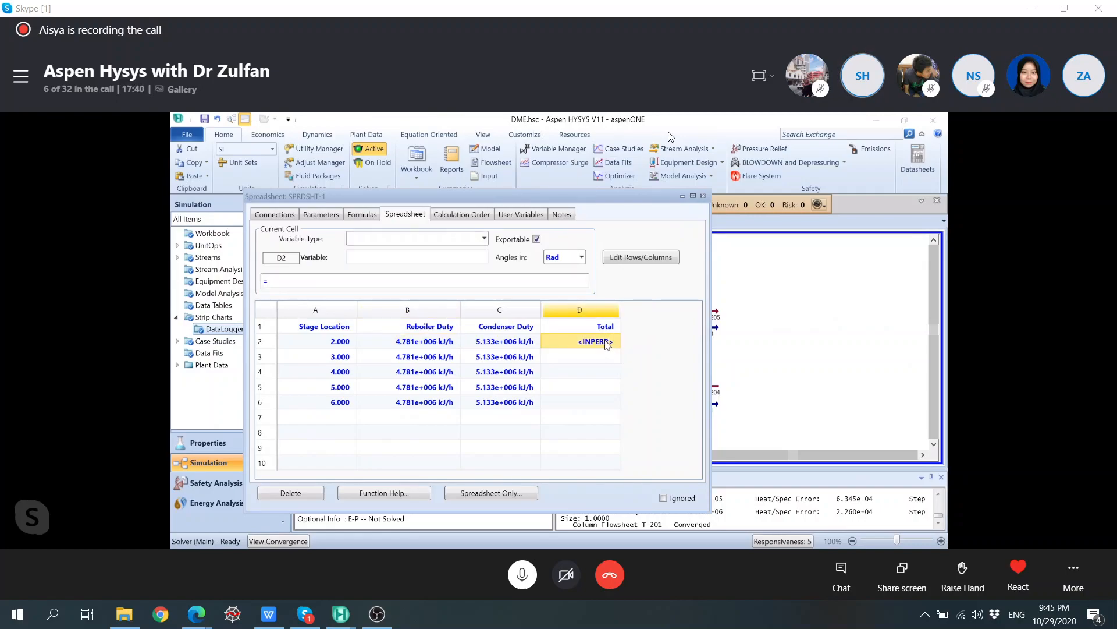
pyautogui.click(554, 280)
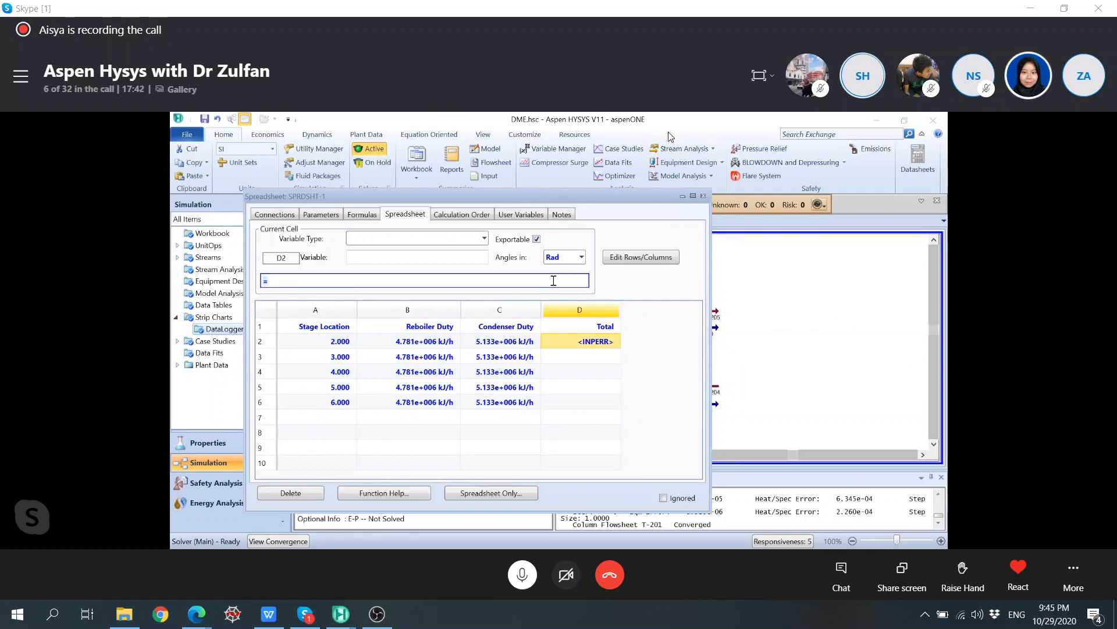
pyautogui.press('BackSpace')
pyautogui.press('BackSpace')
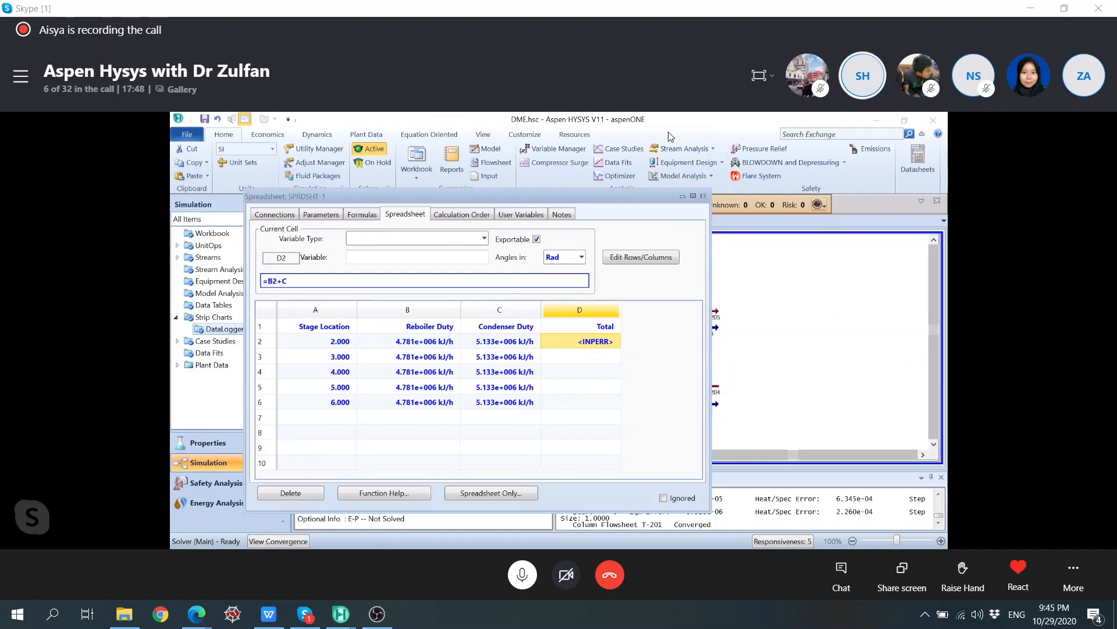
pyautogui.press('Return')
# Step: Carry the D2 total down the Total column into cells D3, D5 and D6
pyautogui.click(613, 346)
pyautogui.moveTo(619, 349); pyautogui.dragTo(619, 407)
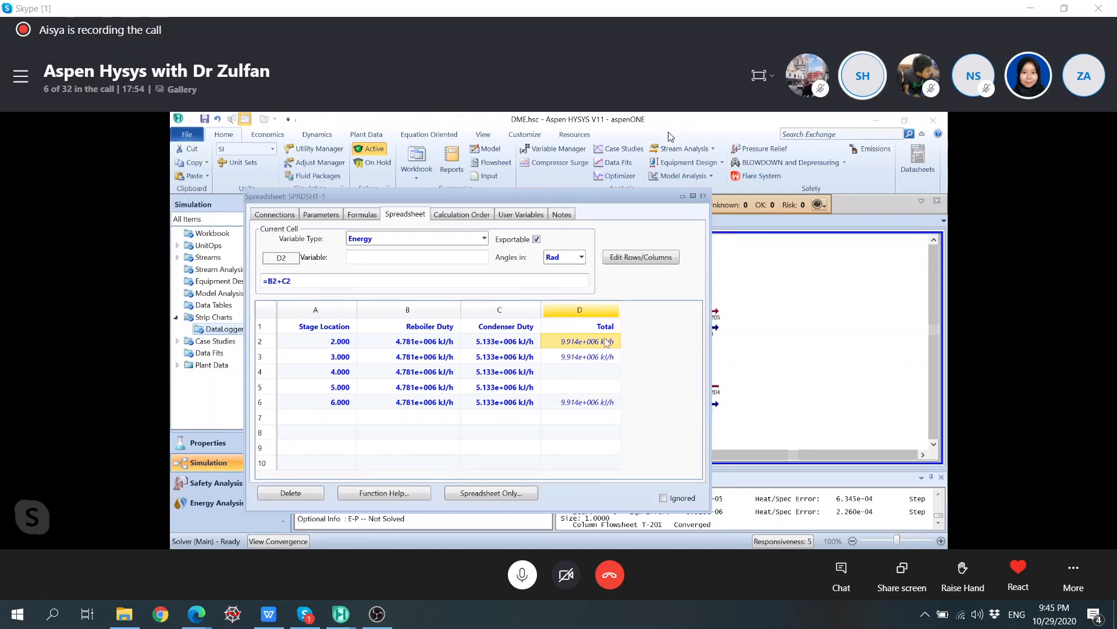
pyautogui.click(609, 370)
pyautogui.click(609, 358)
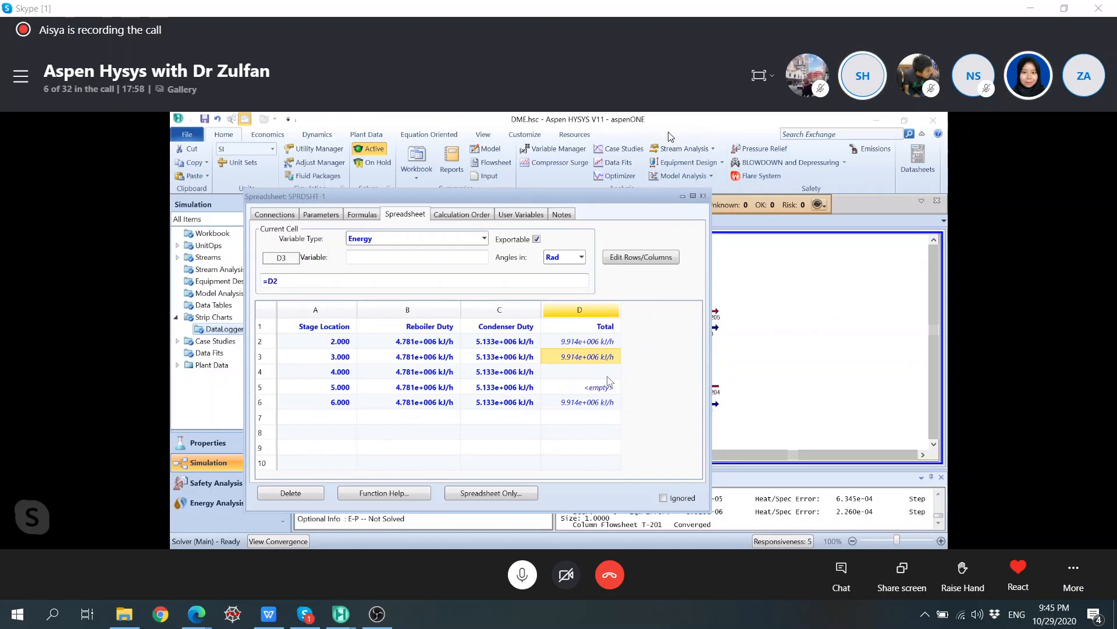
pyautogui.click(608, 376)
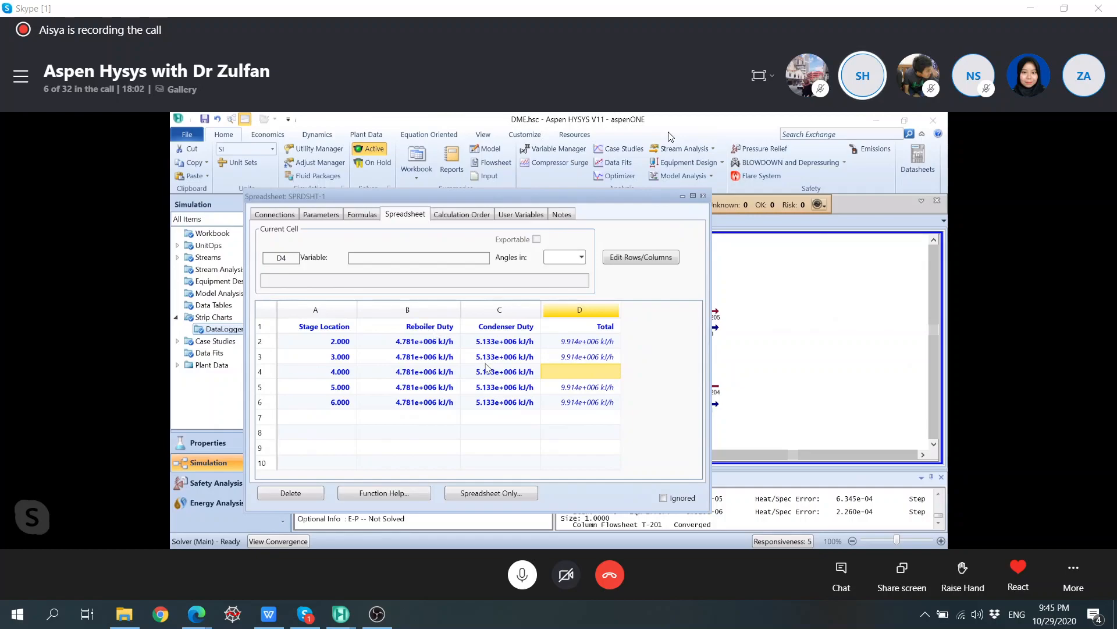
# Step: Change the stage 3 total in cell D3 to the formula =B3+C3
pyautogui.click(489, 369)
pyautogui.click(571, 357)
pyautogui.click(423, 280)
pyautogui.click(423, 281)
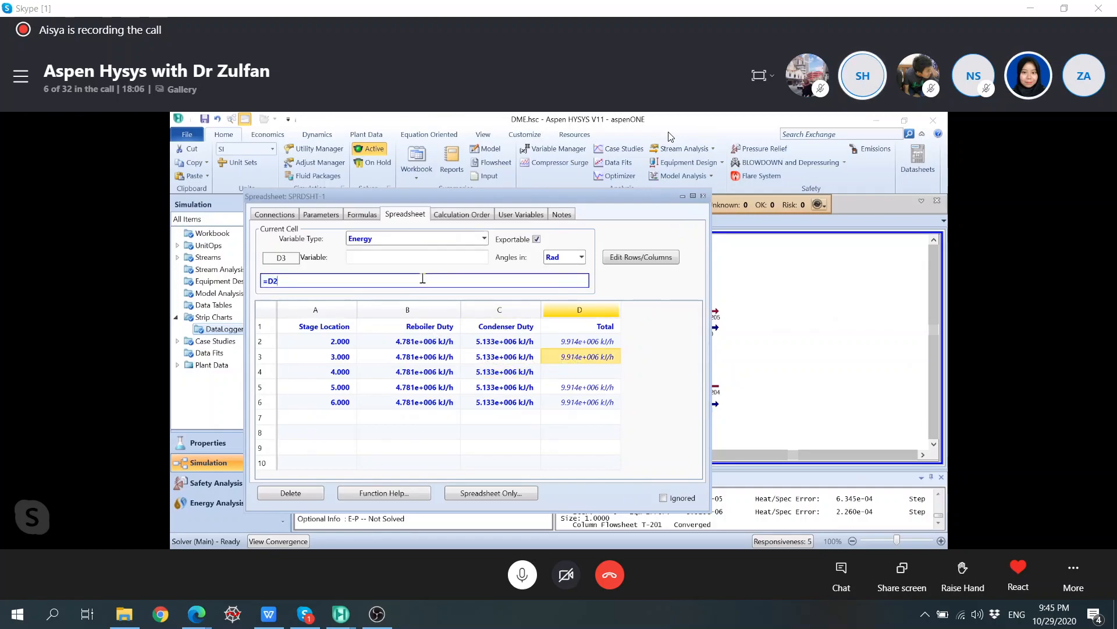
pyautogui.press('BackSpace')
pyautogui.press('BackSpace')
pyautogui.write('B')
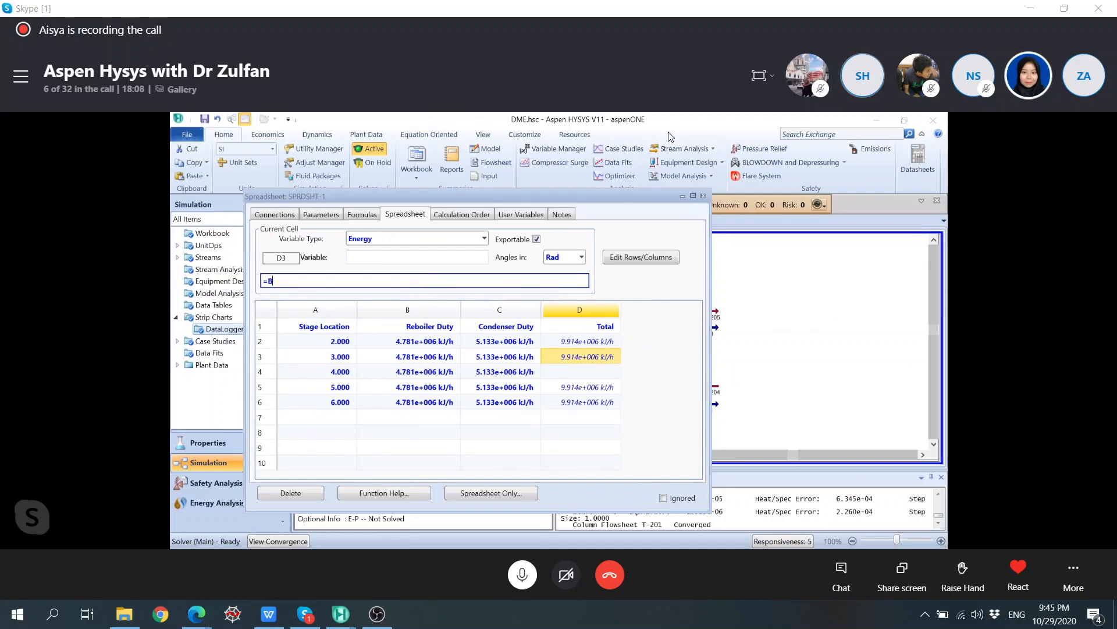
pyautogui.write('3+C3')
pyautogui.press('Return')
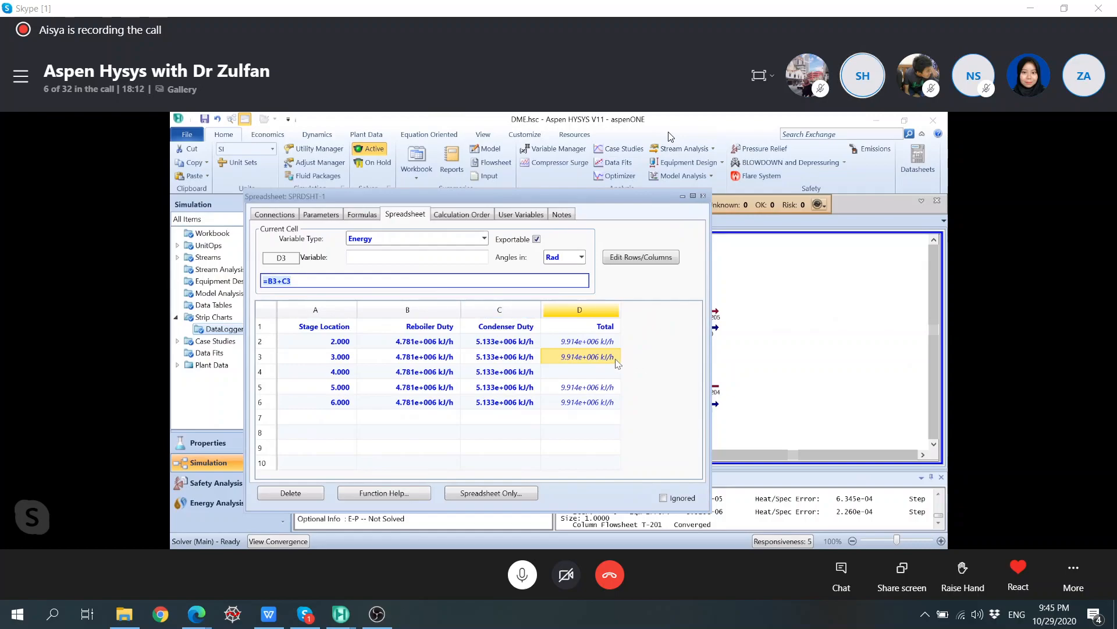
# Step: Enter a formula in cell D4 that adds the stage 4 reboiler duty in B4 to the condenser duty
pyautogui.click(573, 284)
pyautogui.click(611, 373)
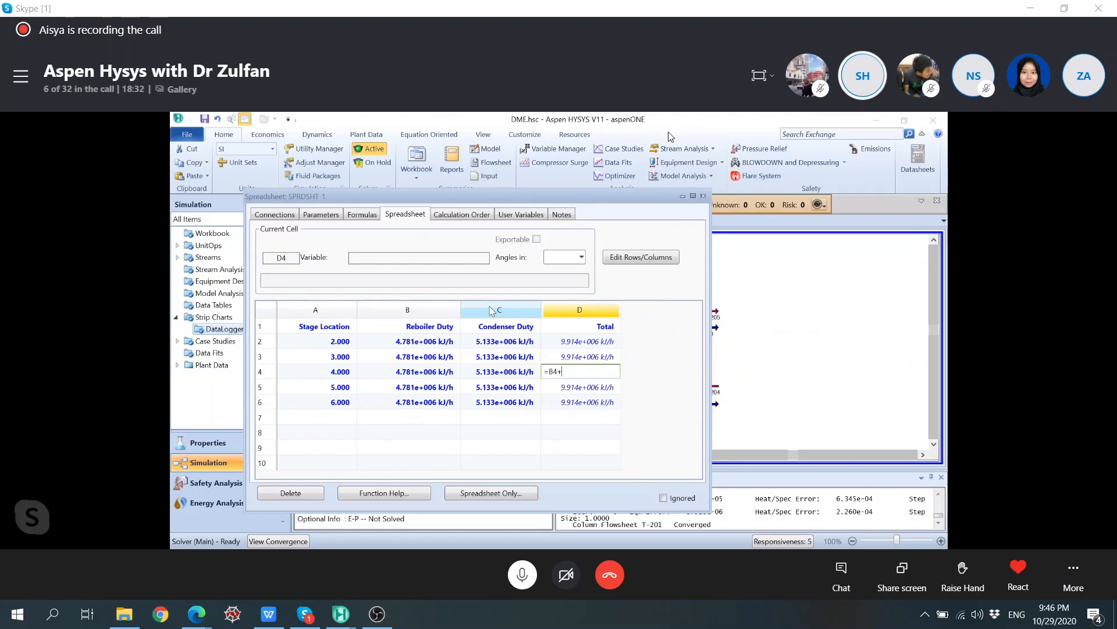
pyautogui.press('Return')
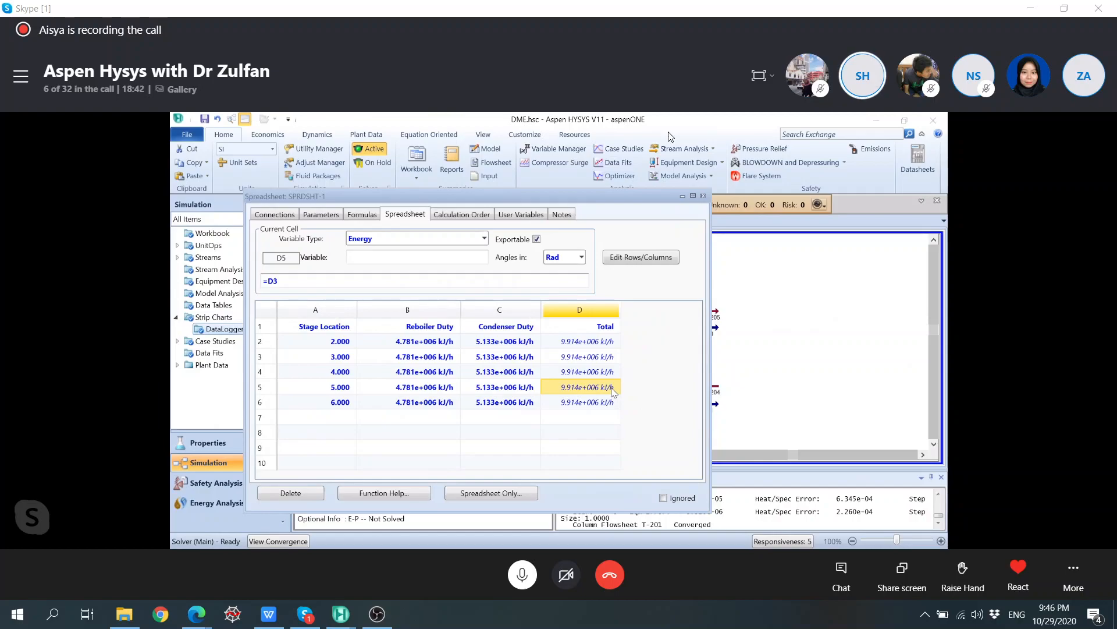
# Step: Shift the spreadsheet window and inspect the total formula in D2 and its source cells C2 and B2
pyautogui.moveTo(607, 204); pyautogui.dragTo(588, 186)
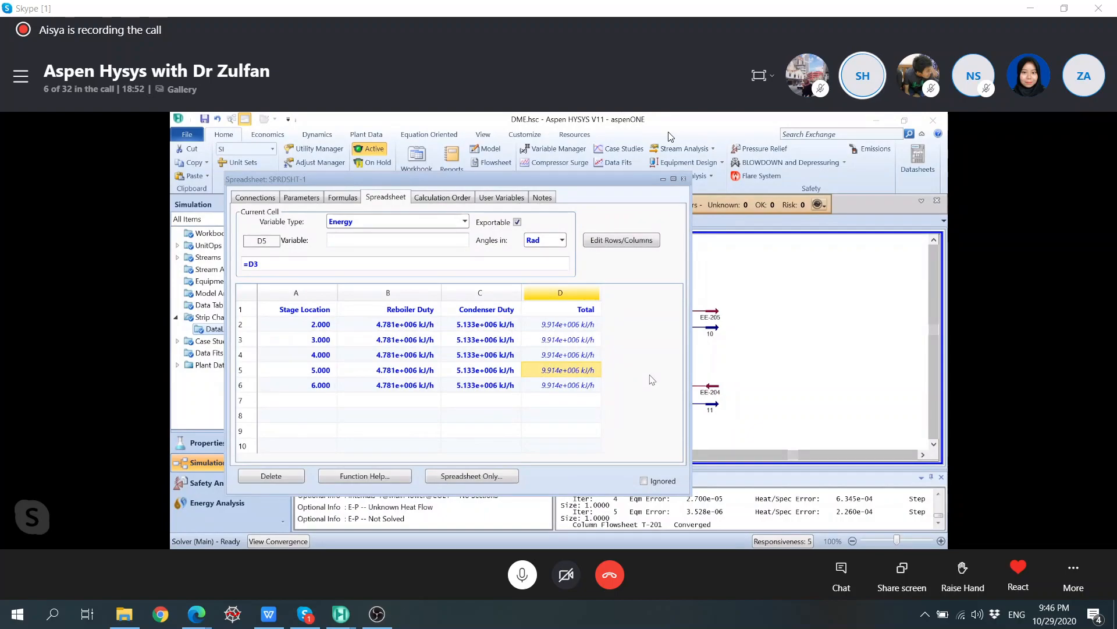
pyautogui.click(591, 327)
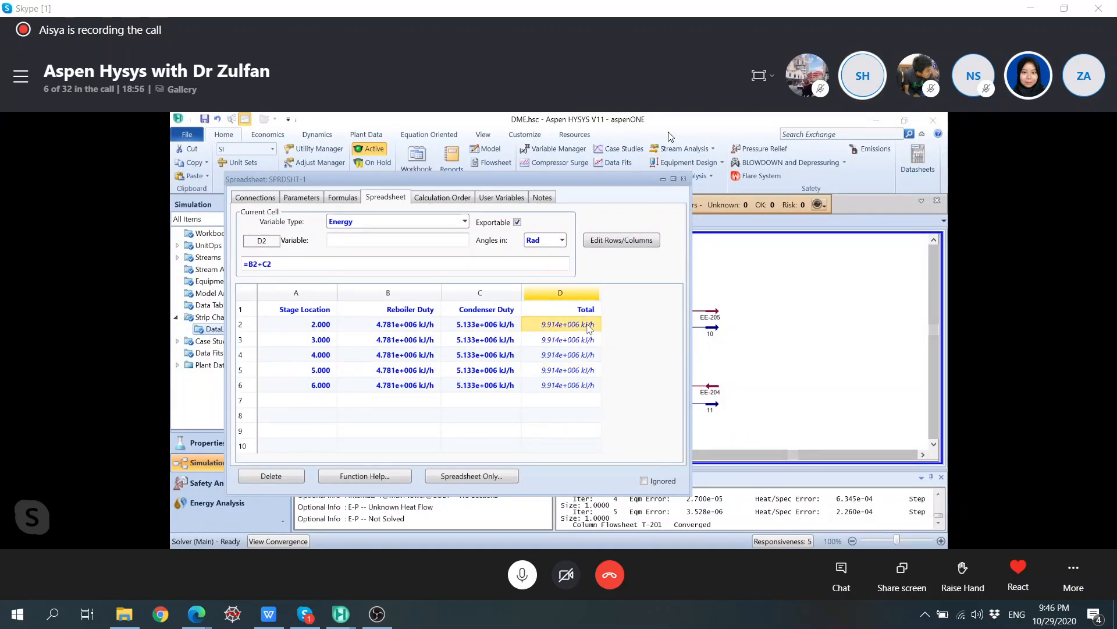
pyautogui.click(508, 323)
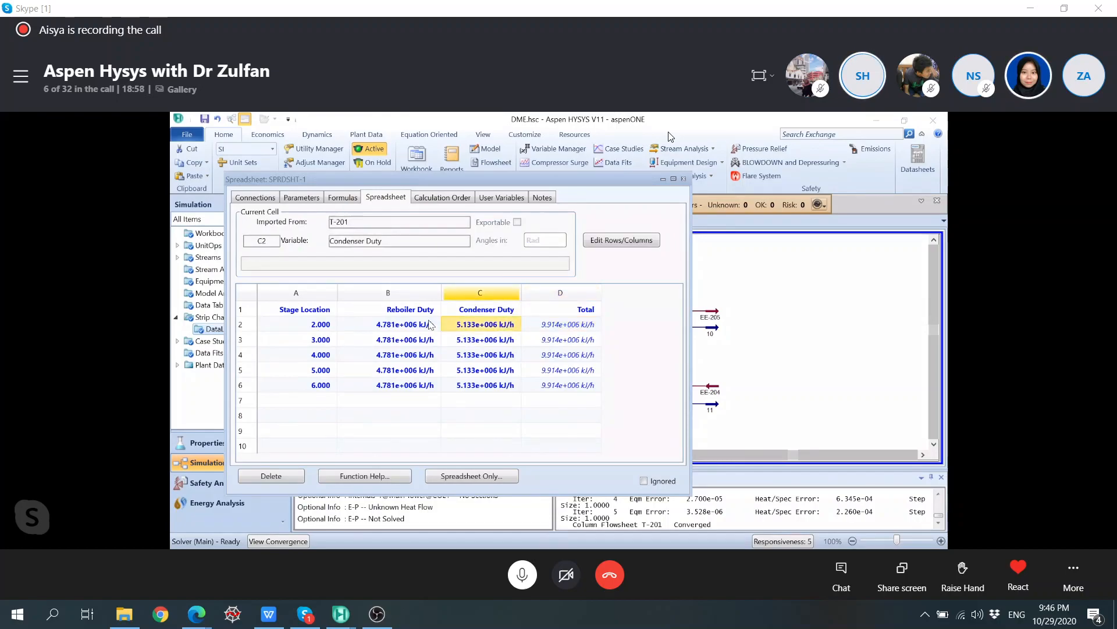
pyautogui.click(427, 323)
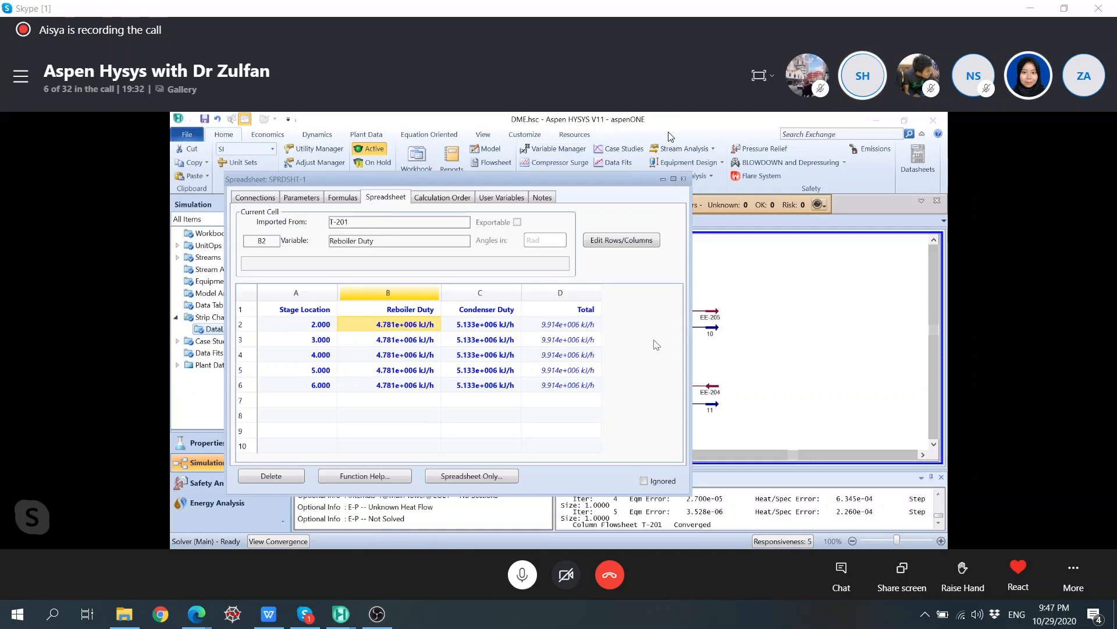
# Step: Minimise the SPRDSHT-1 spreadsheet, save the DME case and close Aspen HYSYS
pyautogui.click(663, 180)
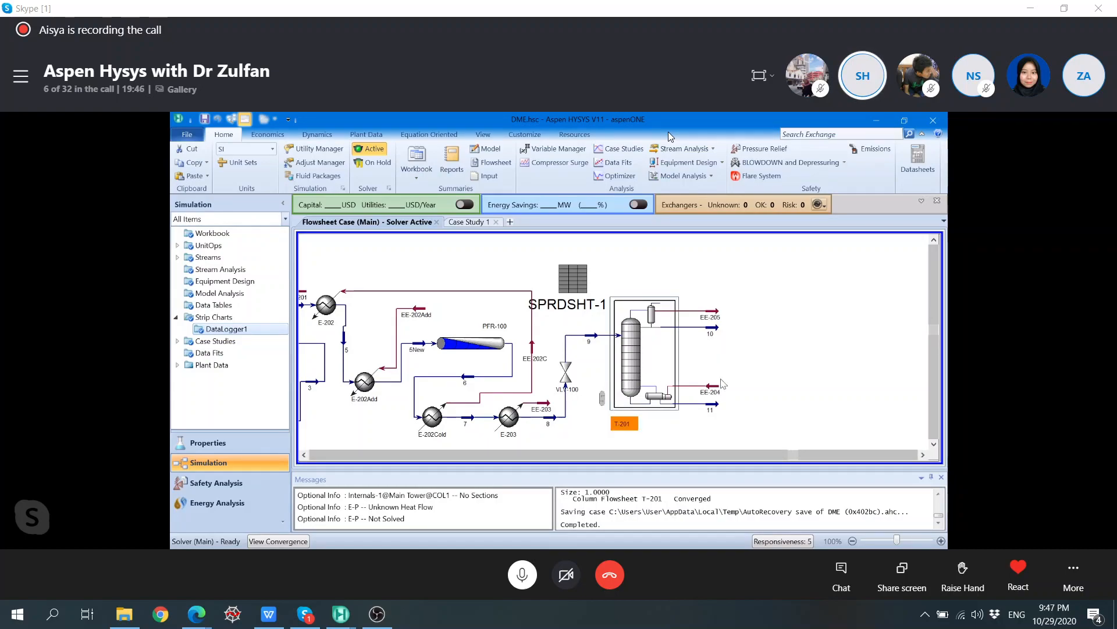
pyautogui.moveTo(707, 409)
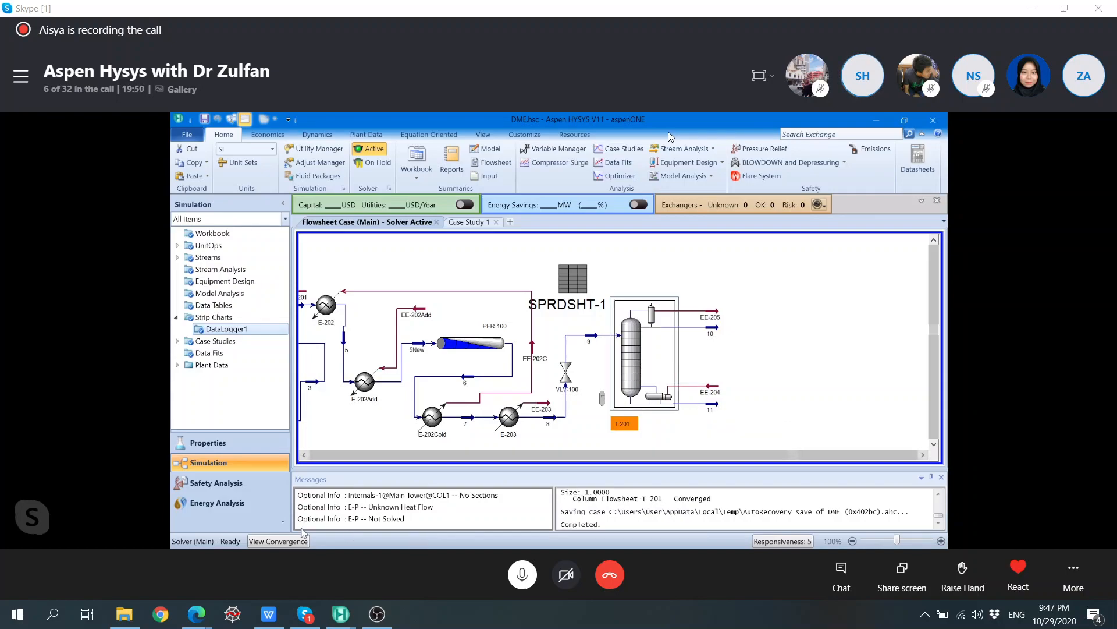
pyautogui.hotkey('ctrl', 's')
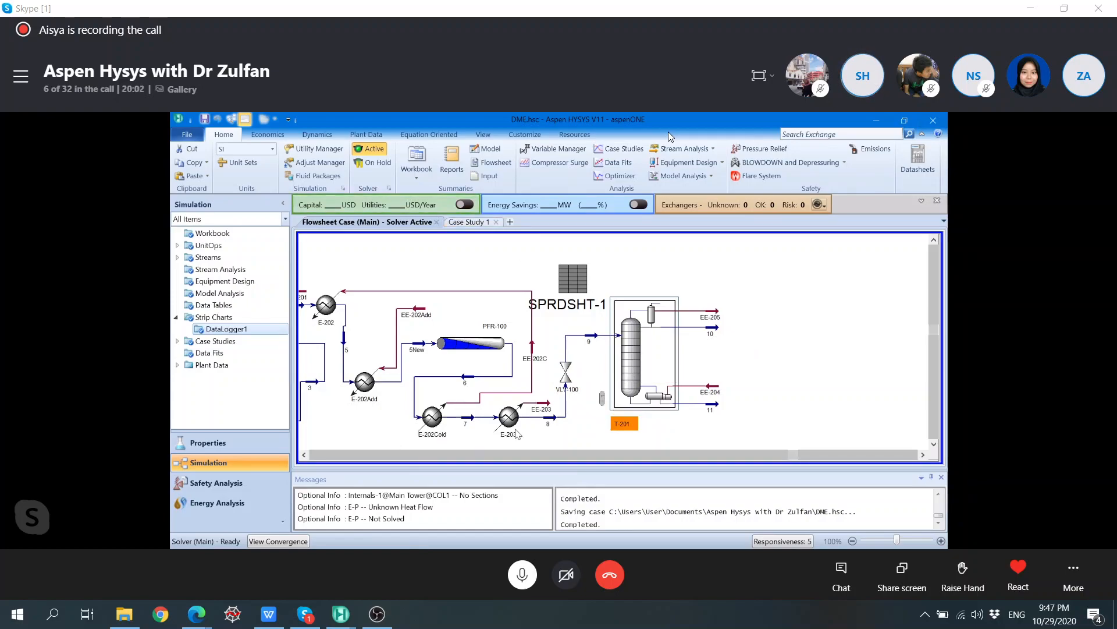
pyautogui.click(933, 121)
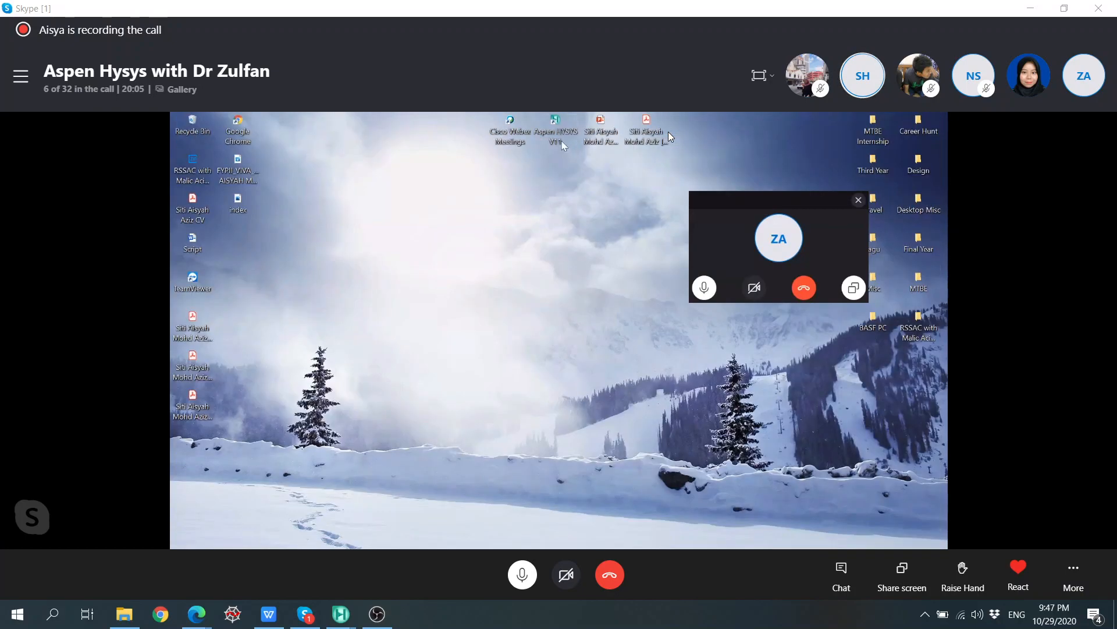
# Step: Reopen the DME case in Aspen HYSYS and review T-201's performance summary and the rest of the flowsheet
pyautogui.doubleClick(562, 141)
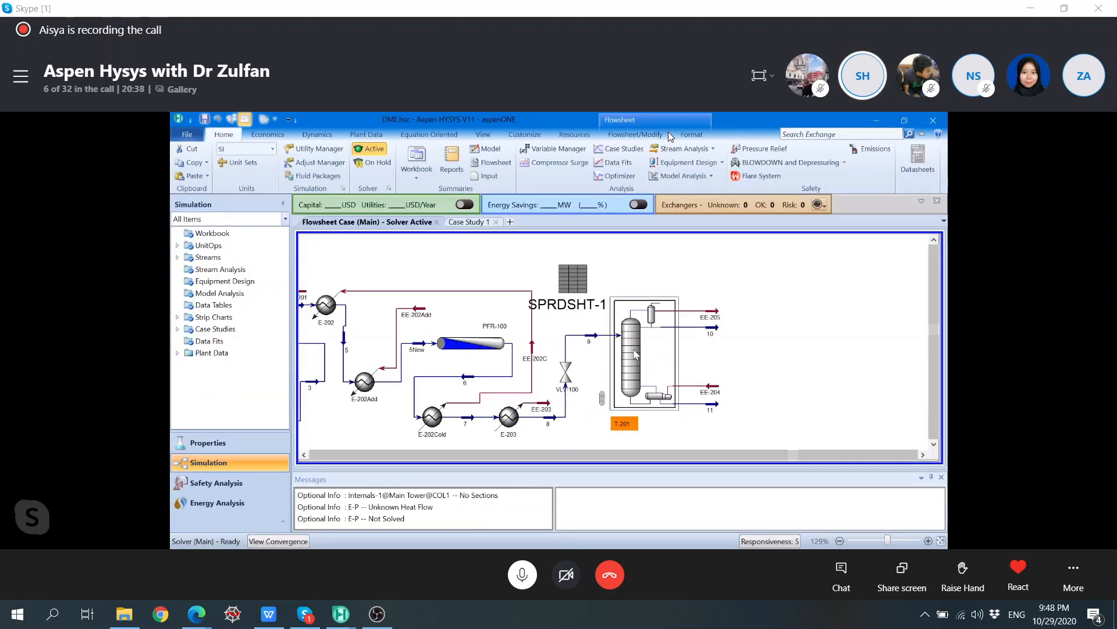
pyautogui.doubleClick(636, 355)
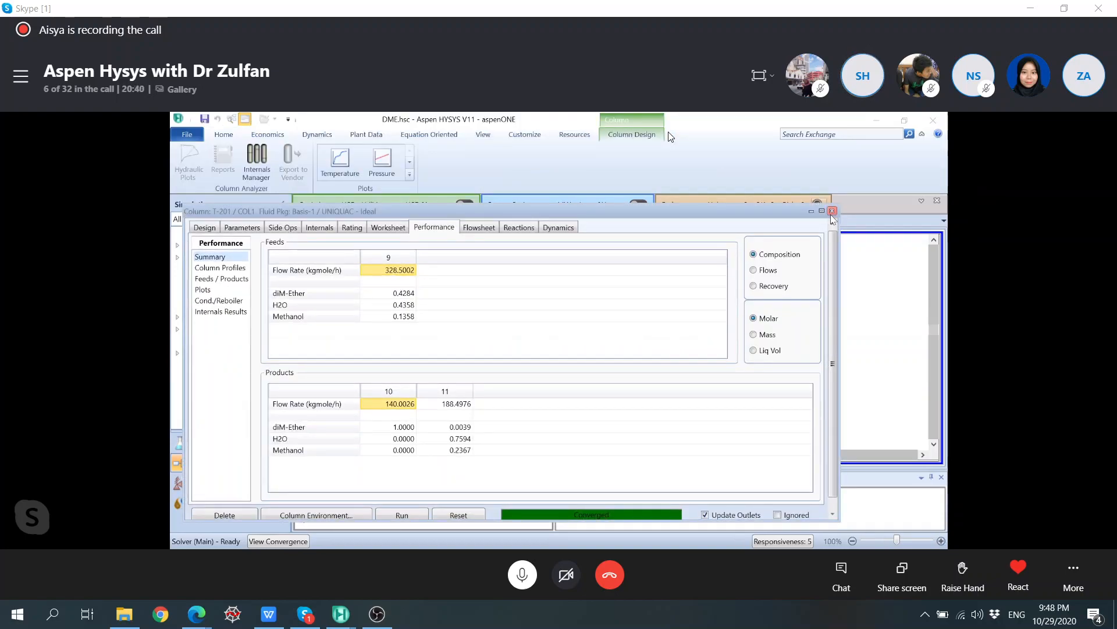
pyautogui.click(833, 211)
pyautogui.click(539, 453)
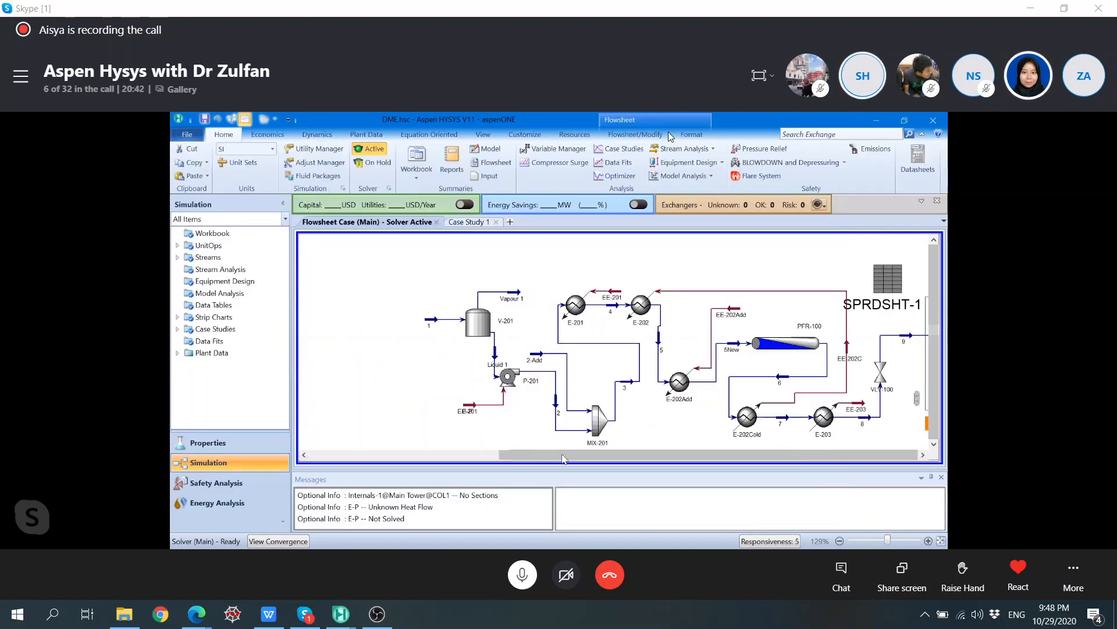
pyautogui.click(923, 454)
pyautogui.click(923, 454)
pyautogui.click(924, 455)
pyautogui.click(923, 455)
pyautogui.click(924, 454)
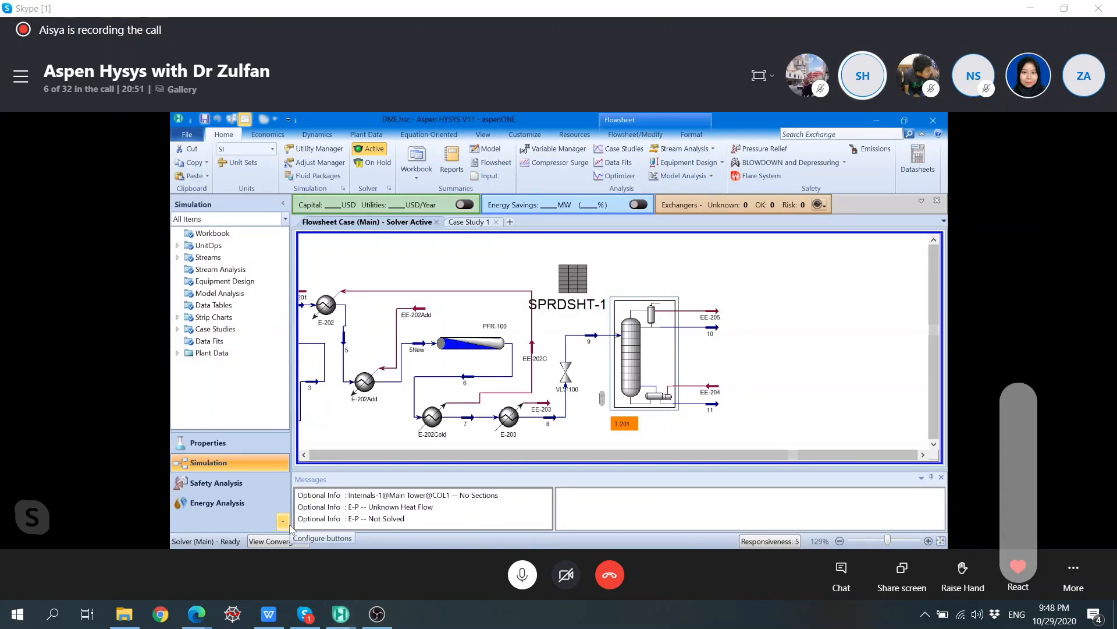
# Step: Switch to WPS Office to consult the DME process flow diagram in Turton_AppB.pdf, and return to Aspen HYSYS
pyautogui.moveTo(471, 378)
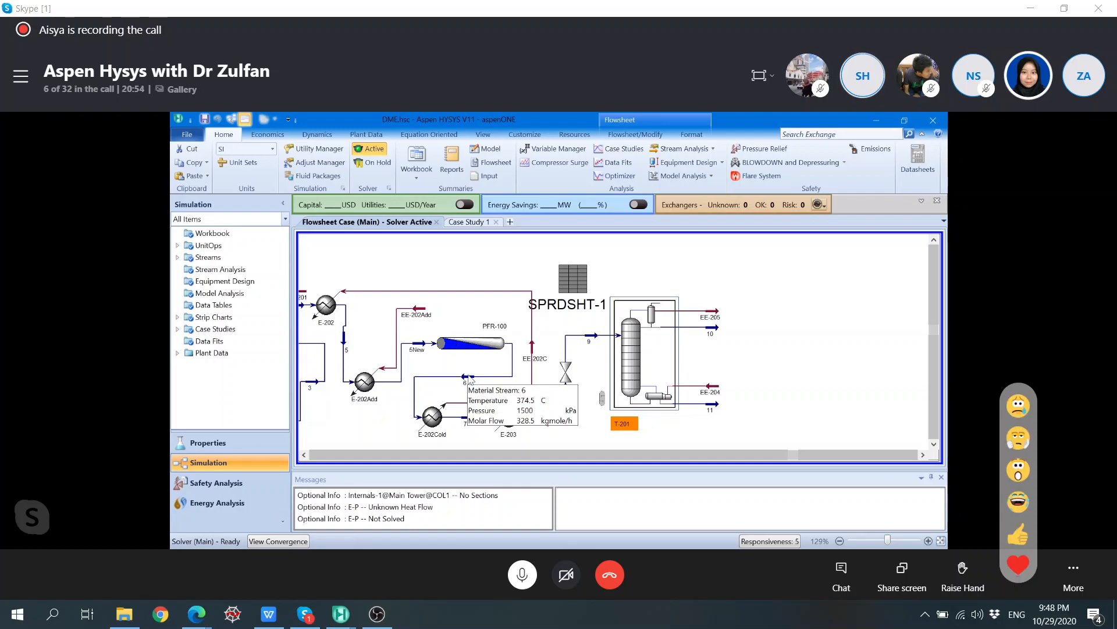
pyautogui.hotkey('alt', 'Tab')
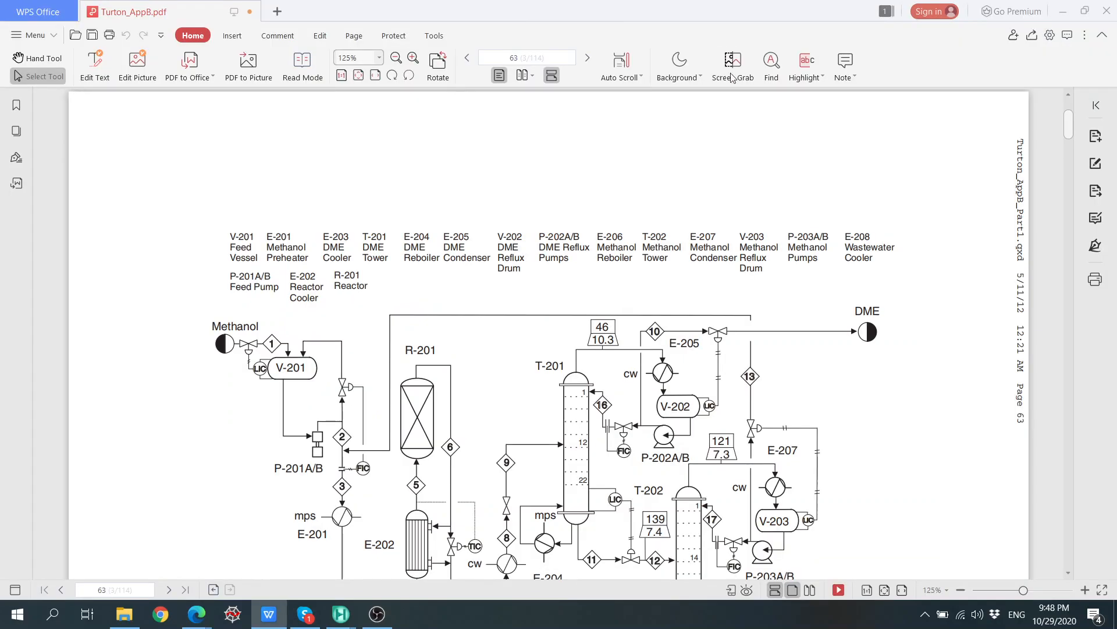
pyautogui.hotkey('alt', 'Tab')
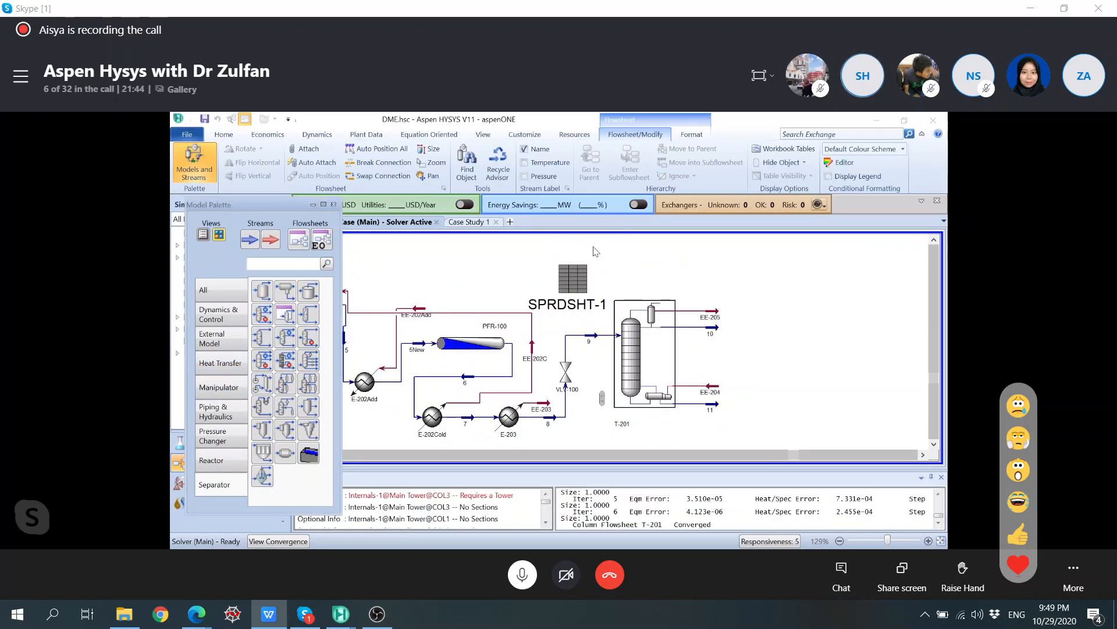
# Step: Place a new distillation column downstream of T-201 and set its number of stages to 26
pyautogui.moveTo(589, 245)
pyautogui.mouseDown()
pyautogui.moveTo(775, 347)
pyautogui.moveTo(802, 378)
pyautogui.moveTo(778, 367)
pyautogui.moveTo(783, 355)
pyautogui.moveTo(780, 394)
pyautogui.mouseUp()
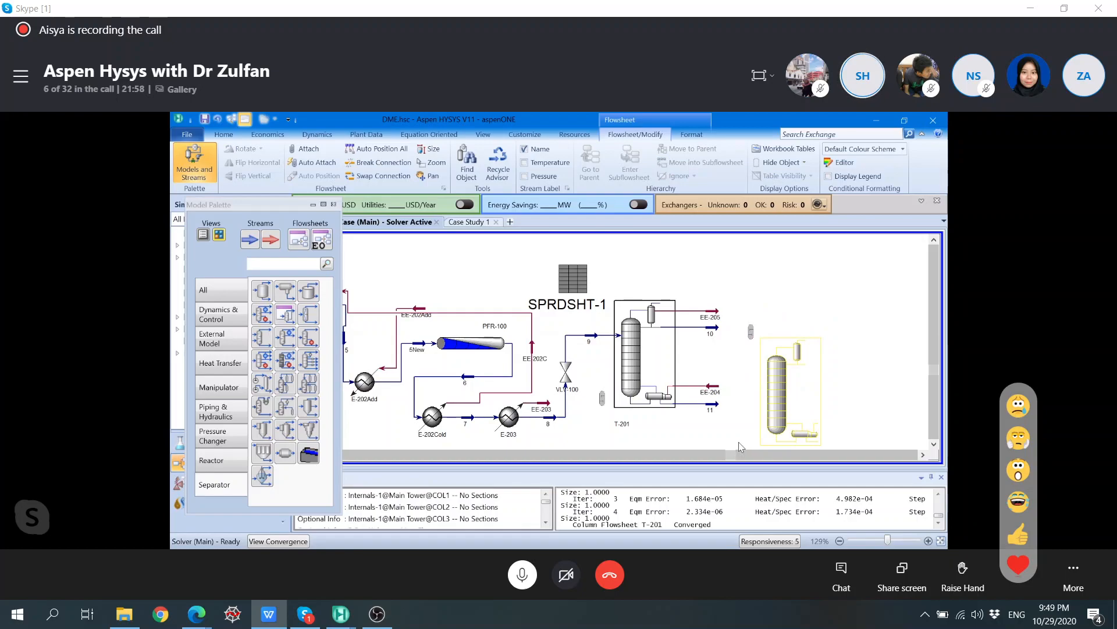
pyautogui.click(334, 205)
pyautogui.doubleClick(785, 403)
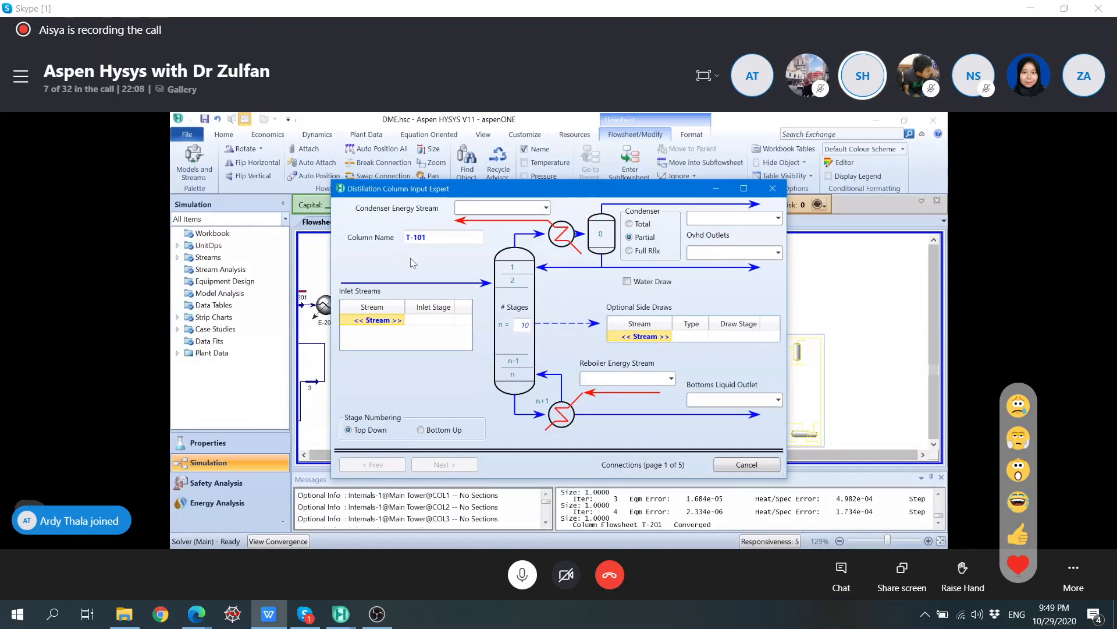
pyautogui.click(528, 325)
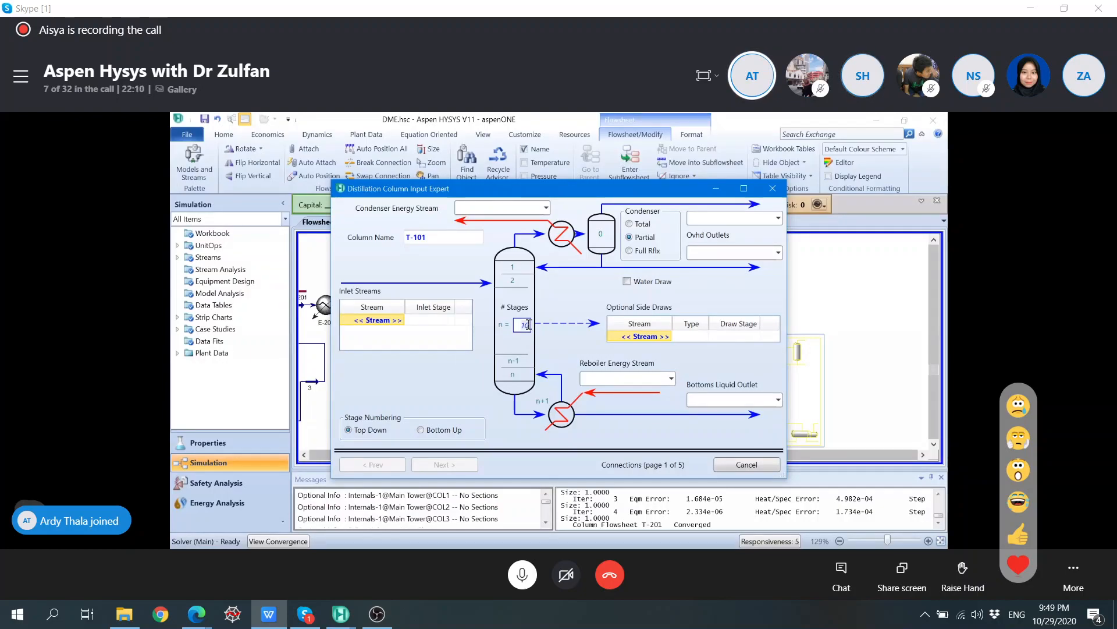
pyautogui.write('26')
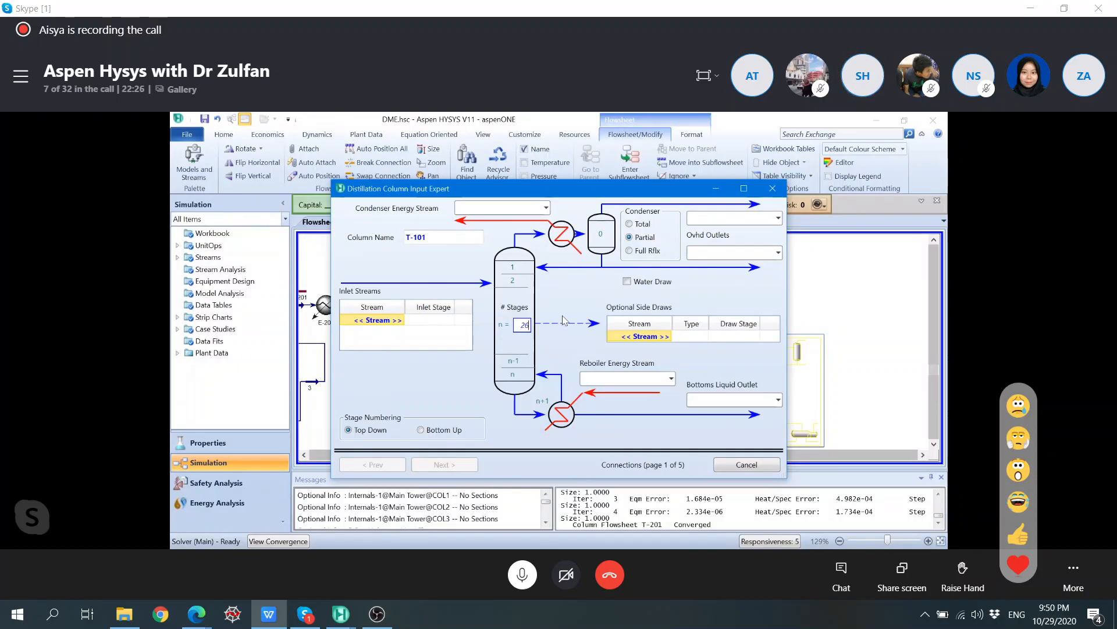
pyautogui.click(442, 323)
# Step: Attach stream 11 as the new column's inlet at main tower stage 14
pyautogui.click(401, 322)
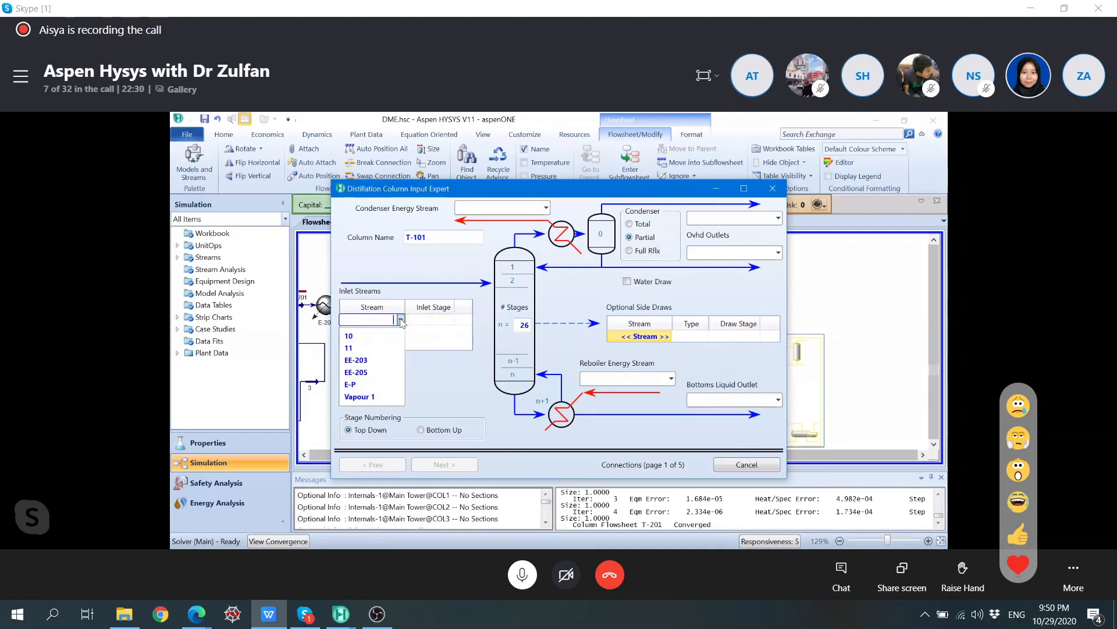
pyautogui.click(367, 347)
pyautogui.click(466, 323)
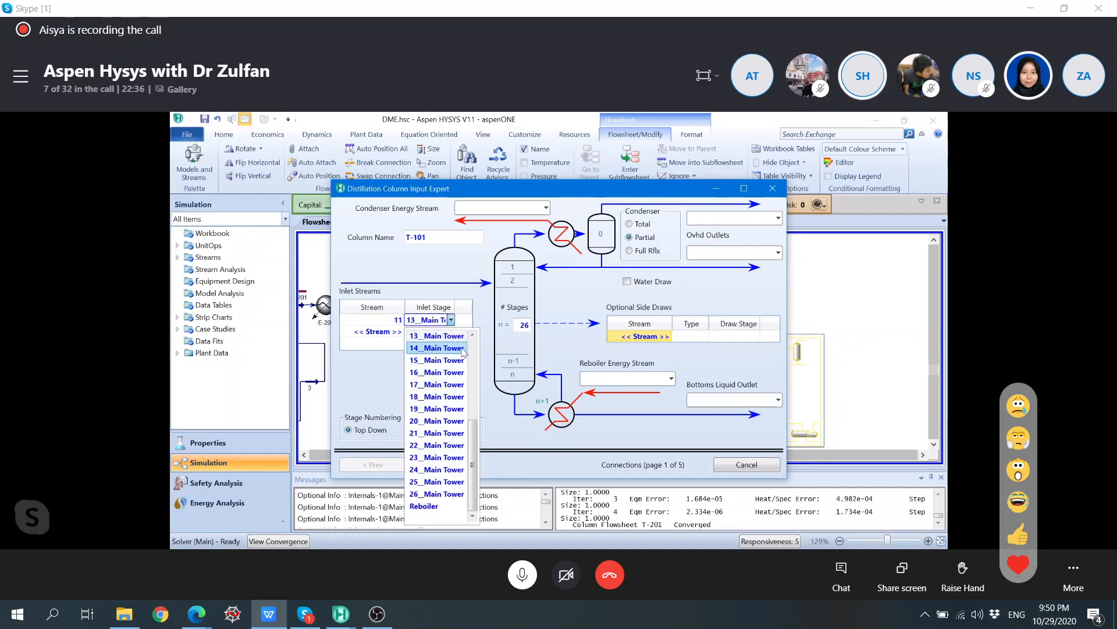
pyautogui.click(462, 378)
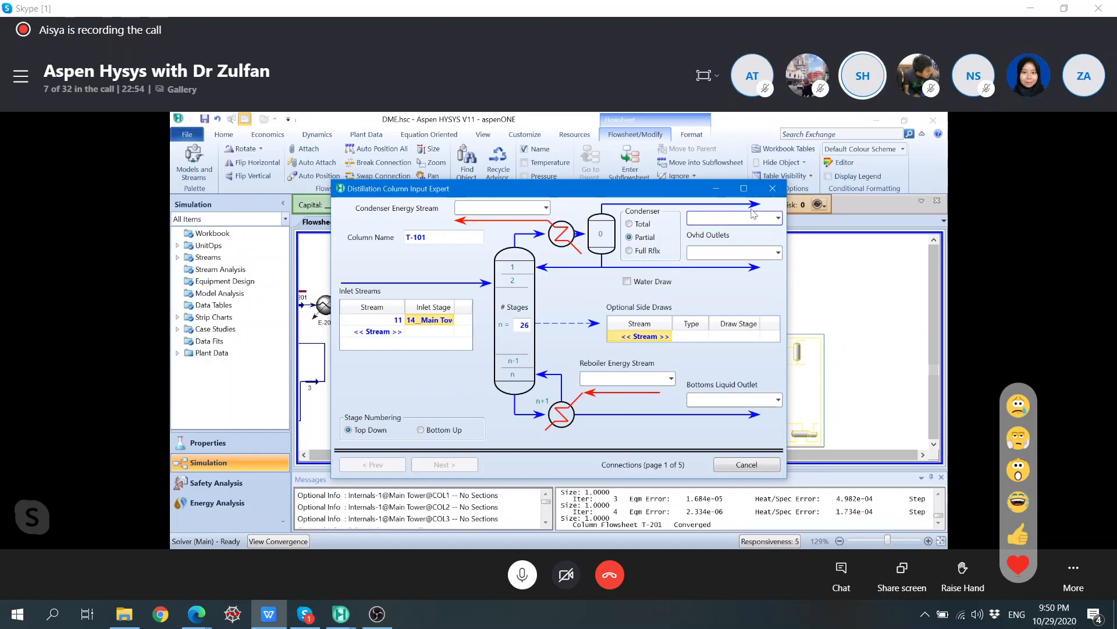
# Step: Close the column's input expert and break the connection between stream 11 and the new column
pyautogui.click(407, 321)
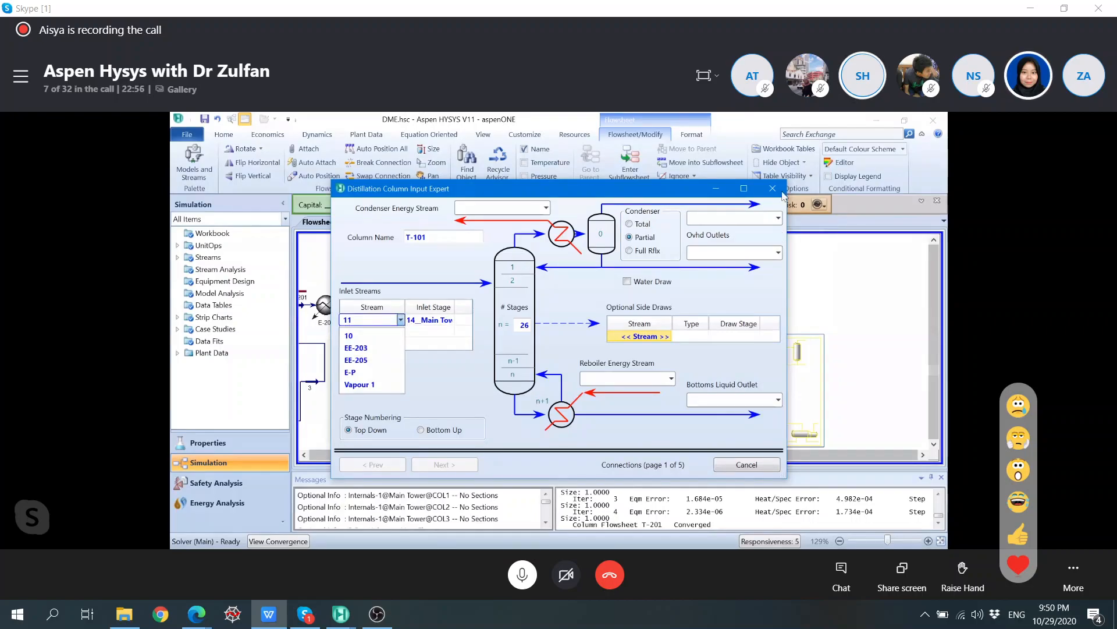
pyautogui.click(749, 387)
pyautogui.click(772, 188)
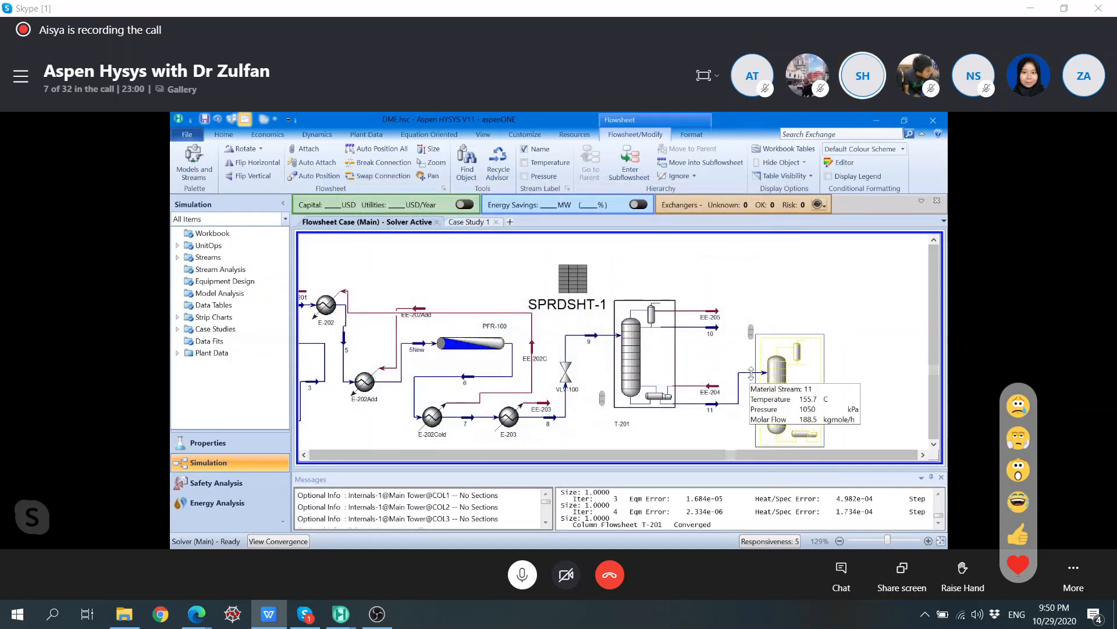
pyautogui.moveTo(751, 373); pyautogui.dragTo(763, 377)
pyautogui.click(743, 403)
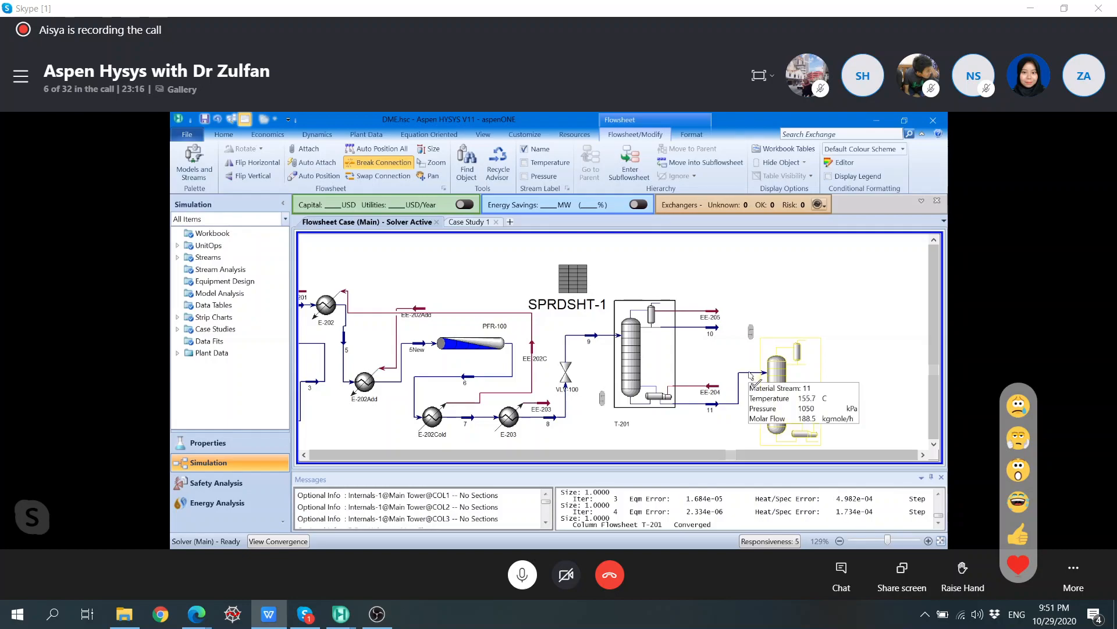
pyautogui.click(751, 372)
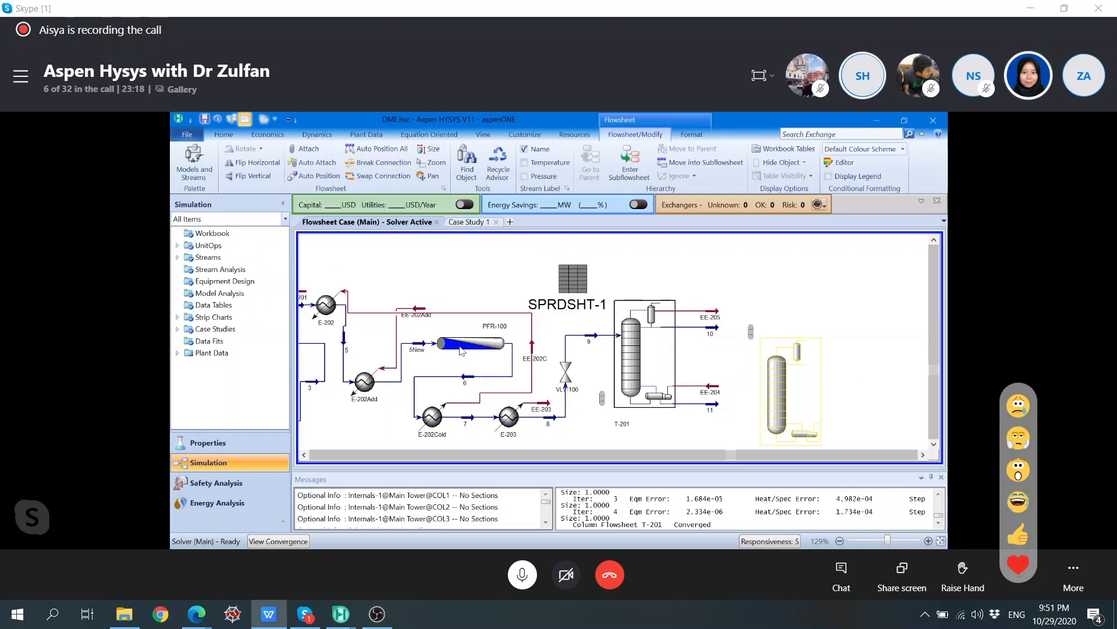
# Step: Add a valve at the end of stream 11, moving column T-101 farther downstream to make room for it
pyautogui.click(194, 162)
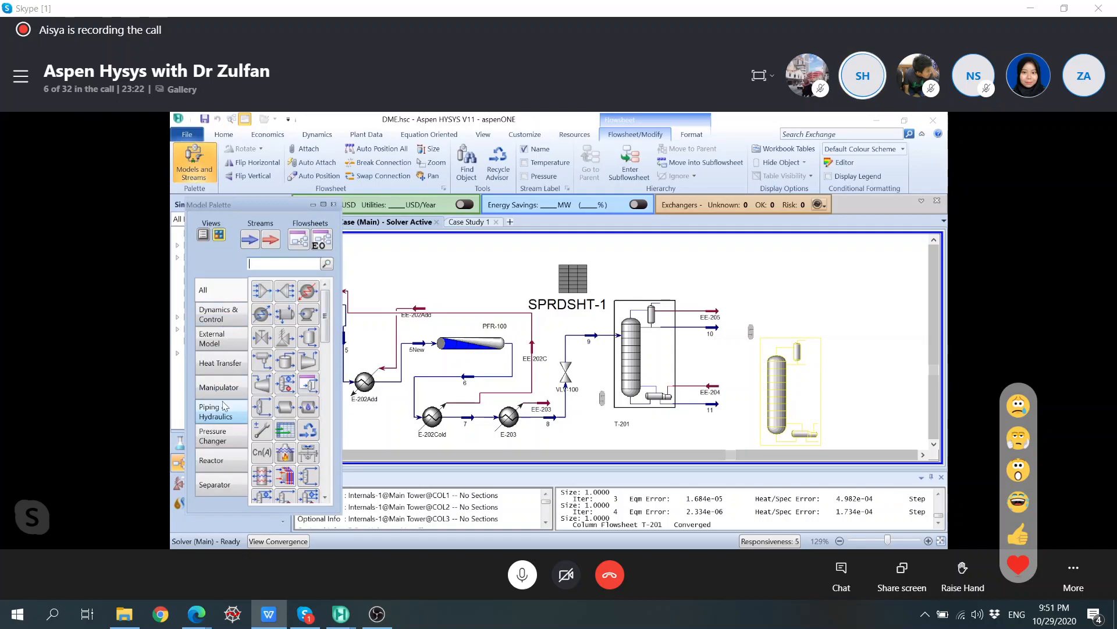
pyautogui.click(230, 444)
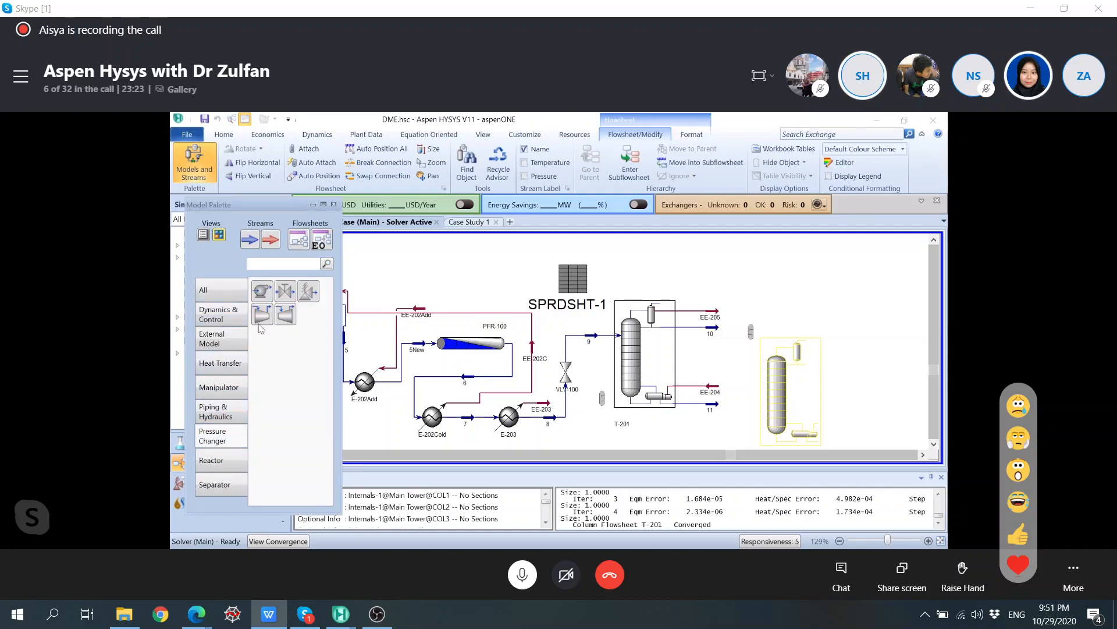
pyautogui.click(287, 291)
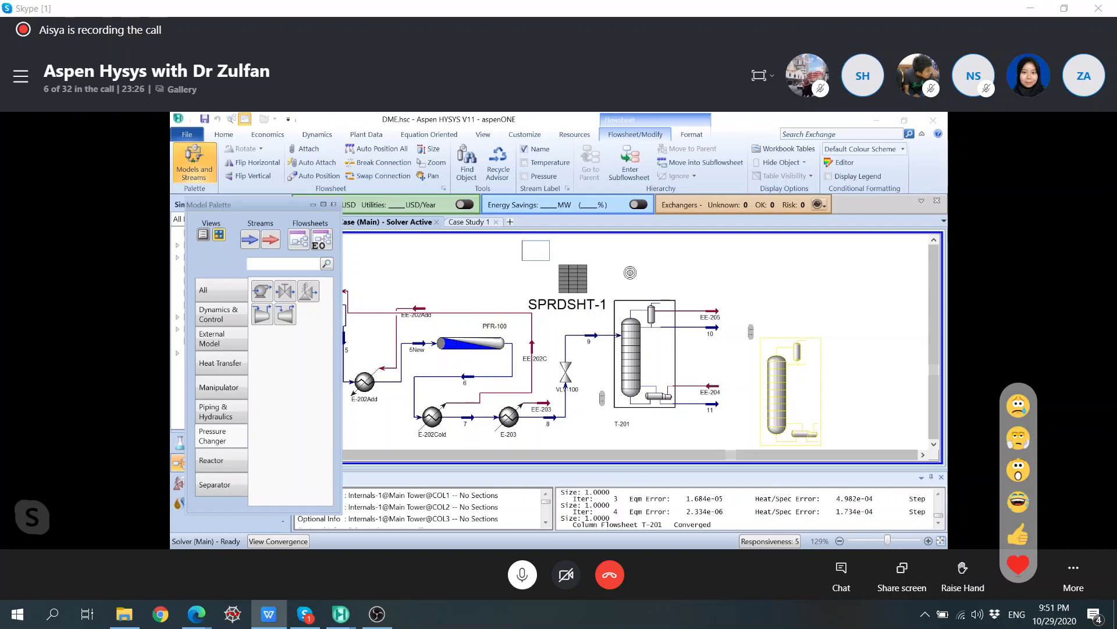
pyautogui.click(537, 252)
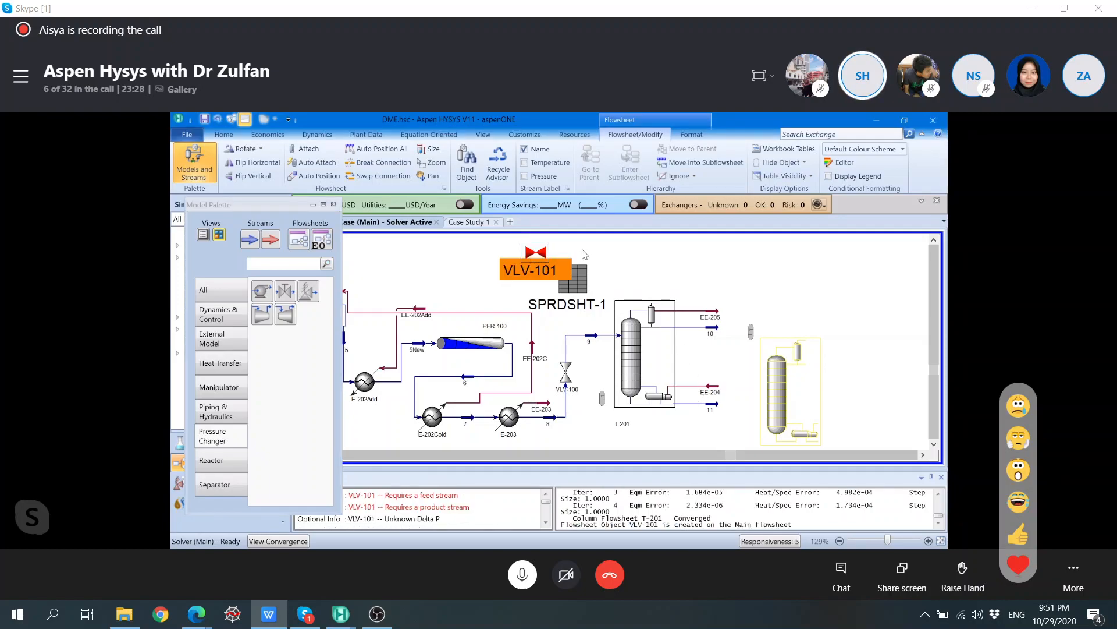
pyautogui.moveTo(538, 258); pyautogui.dragTo(529, 252)
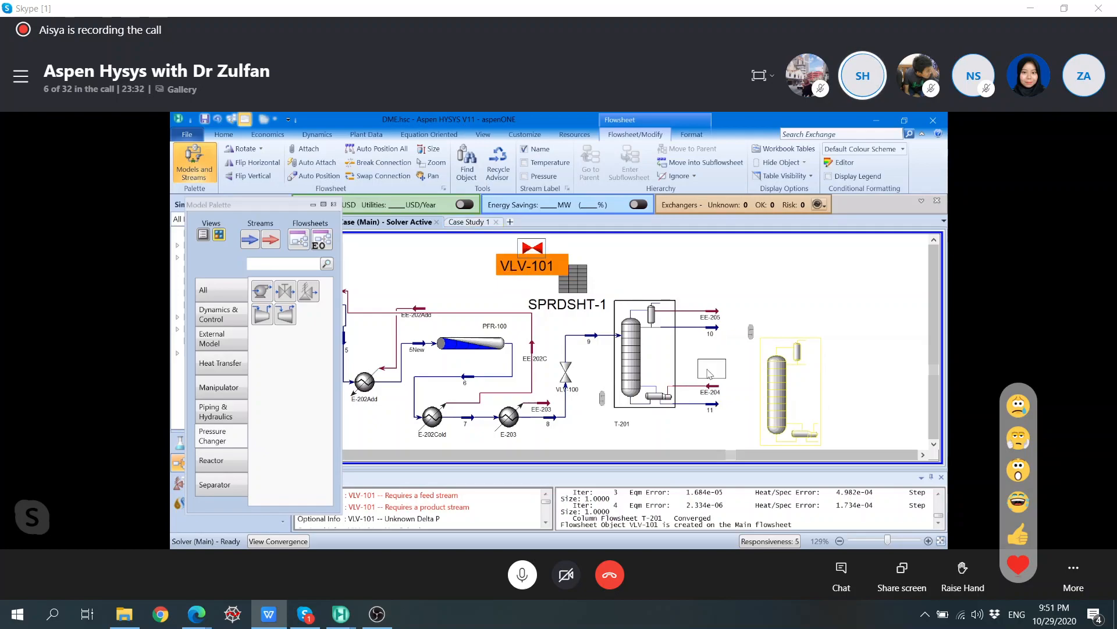
pyautogui.click(924, 455)
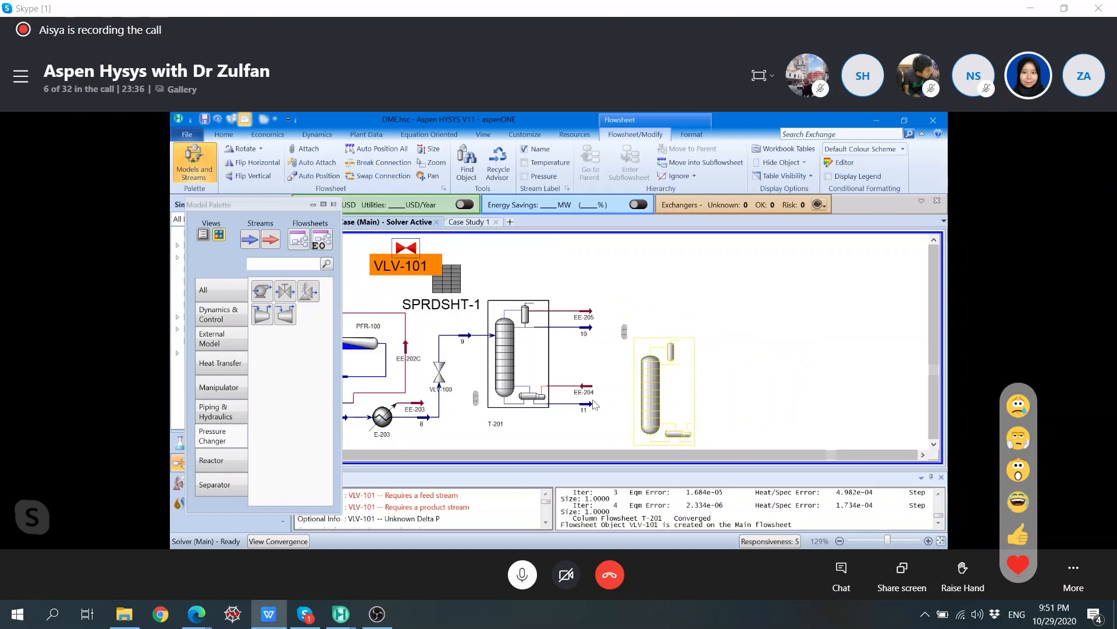
pyautogui.moveTo(645, 388); pyautogui.dragTo(766, 372)
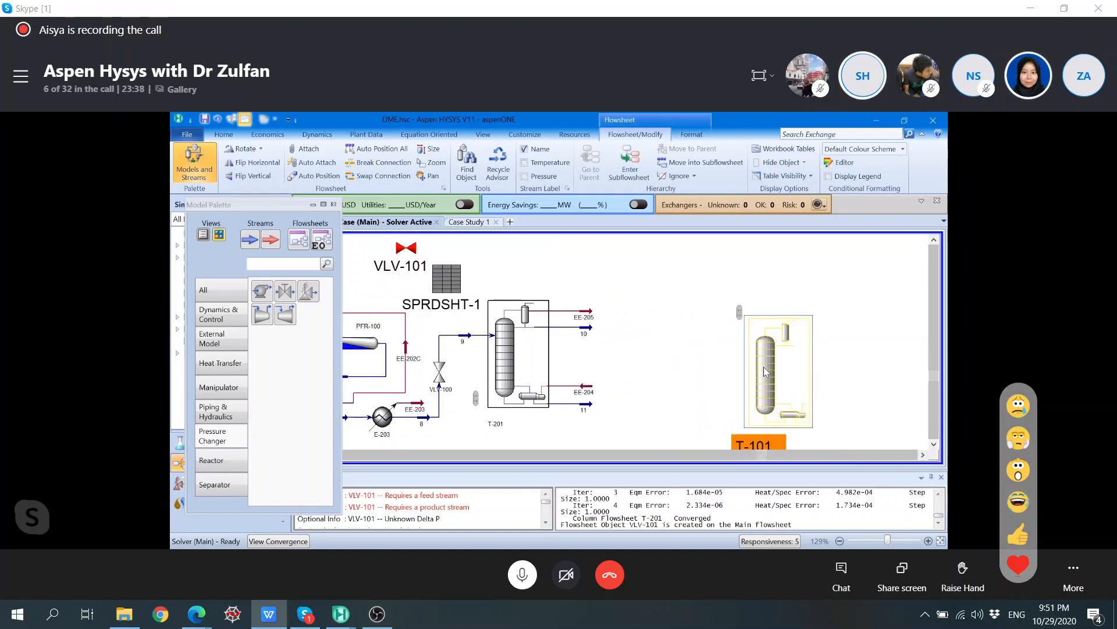
pyautogui.moveTo(417, 247); pyautogui.dragTo(628, 407)
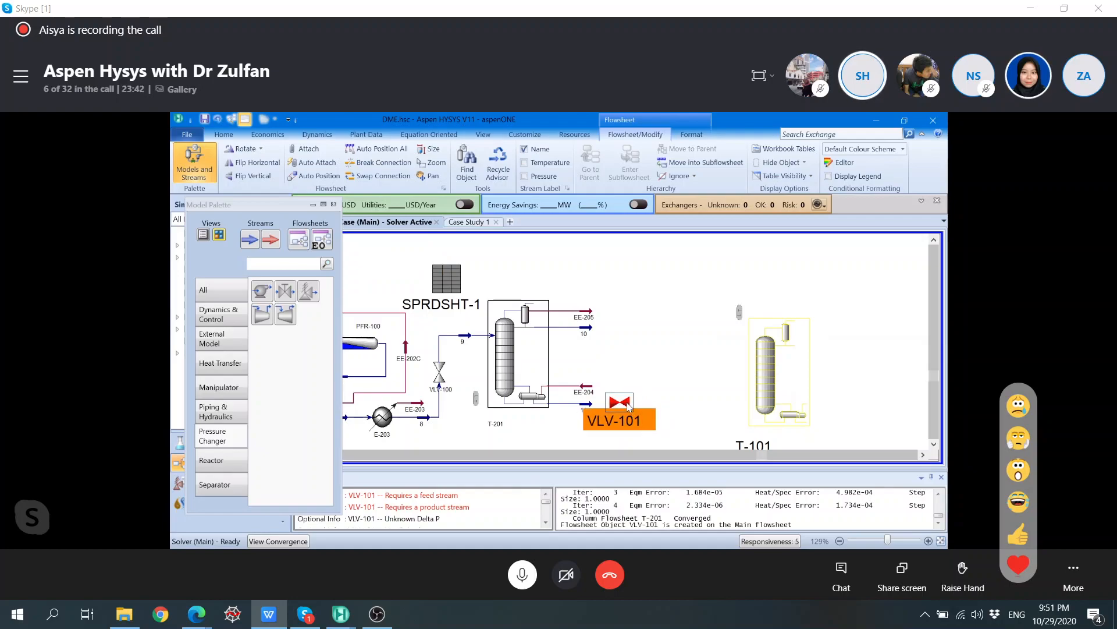
# Step: Connect valve VLV-101 with stream 11 as inlet and a new stream 12 as outlet
pyautogui.doubleClick(628, 407)
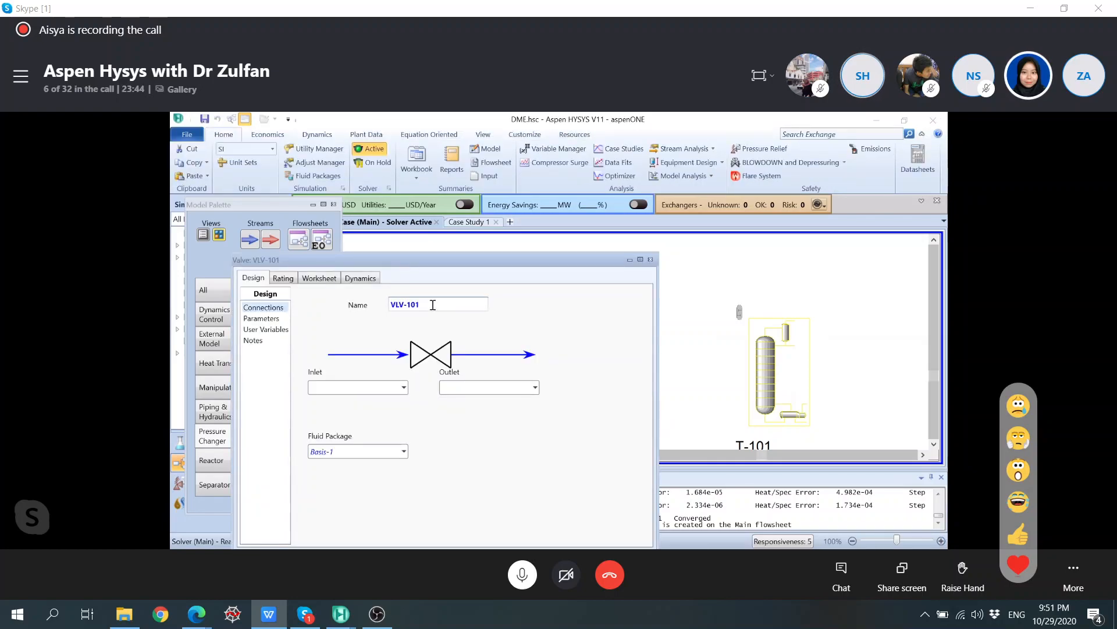
pyautogui.click(402, 387)
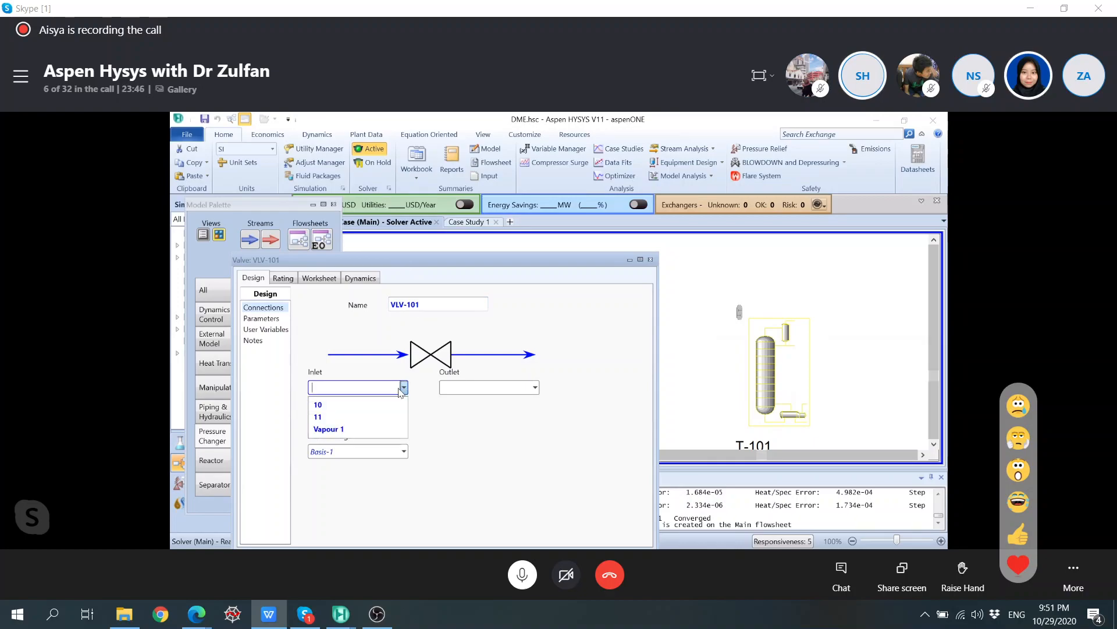
pyautogui.click(385, 405)
pyautogui.click(521, 389)
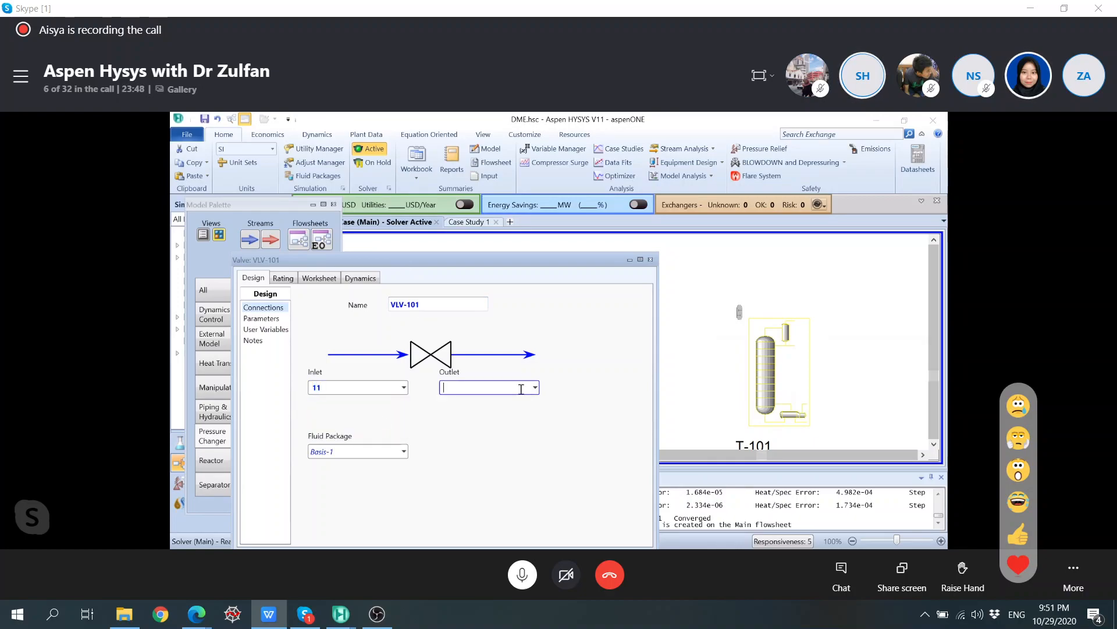
pyautogui.write('12')
pyautogui.press('Return')
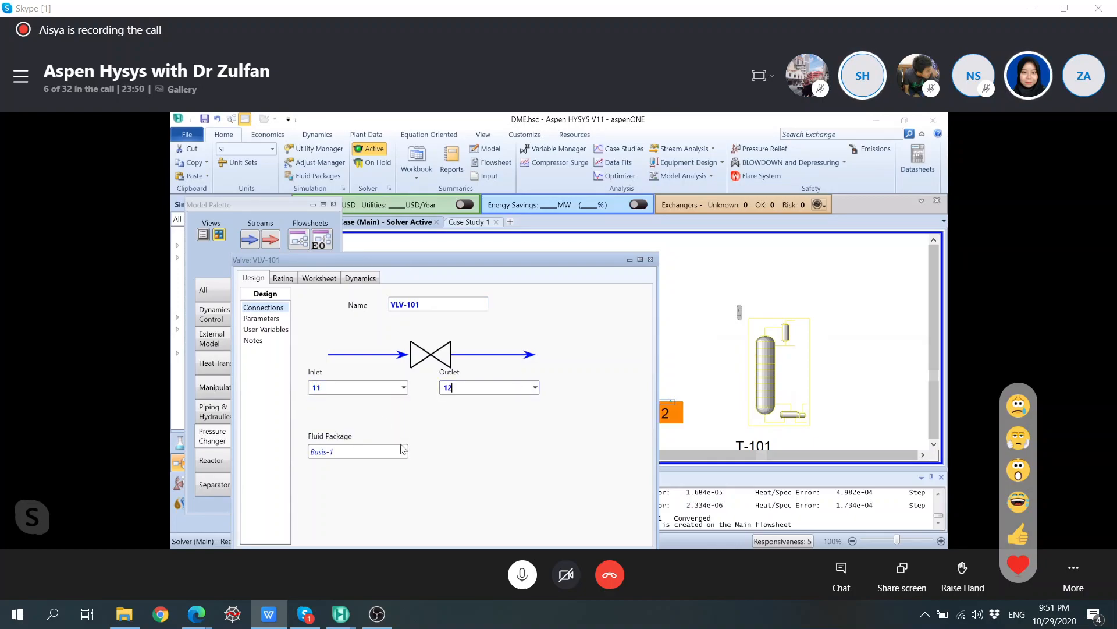
# Step: Set VLV-101's pressure drop to 3.1 bar and close the valve's properties
pyautogui.click(276, 319)
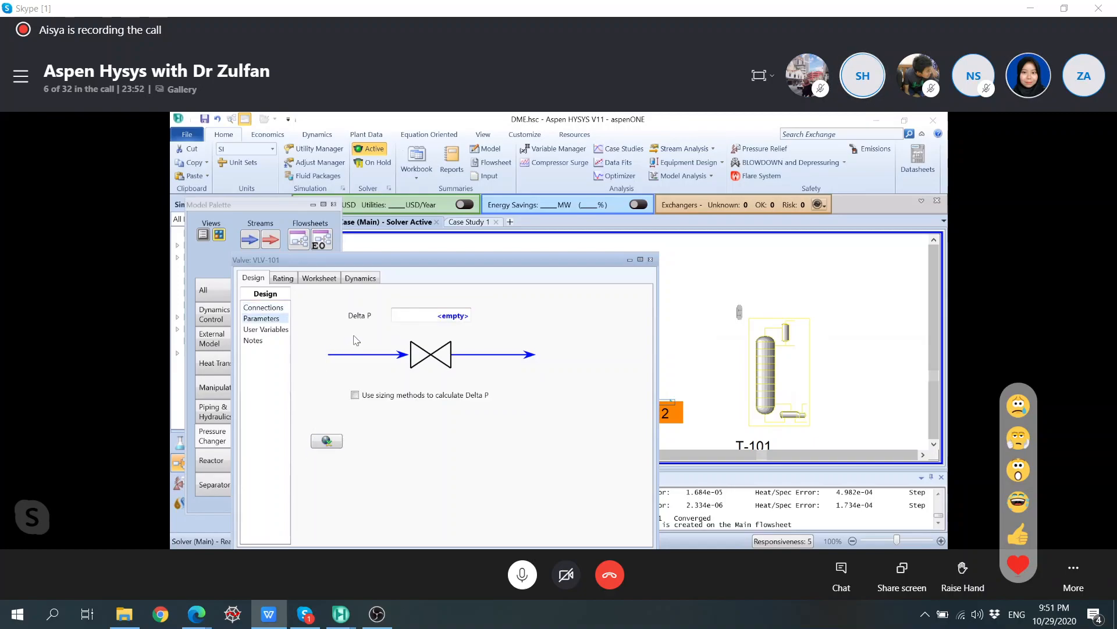
pyautogui.click(457, 318)
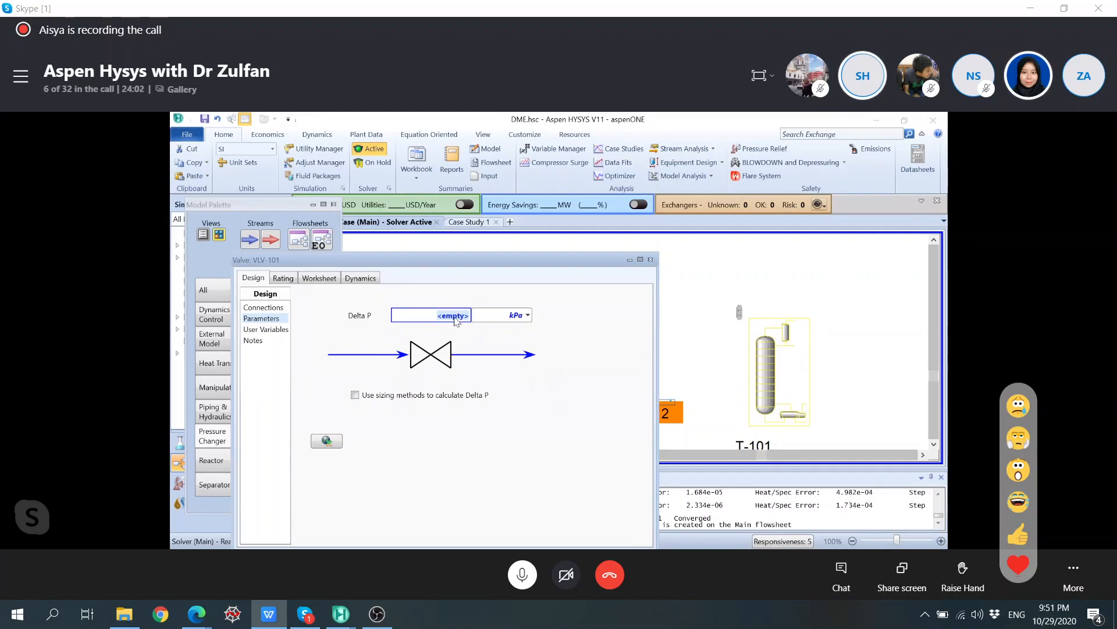
pyautogui.write('3.')
pyautogui.click(509, 316)
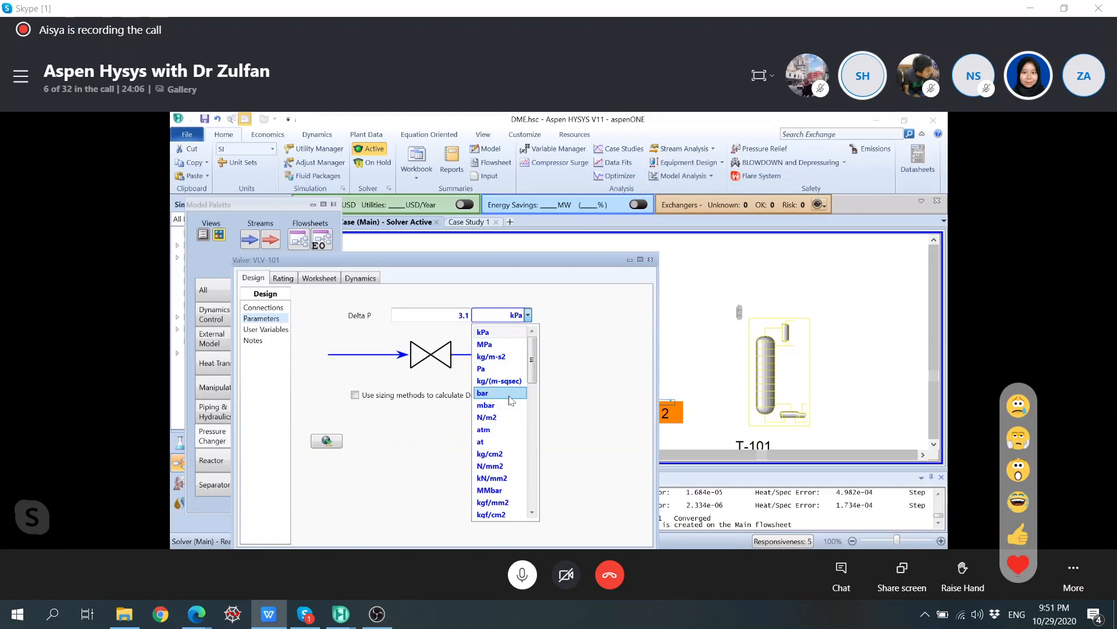
pyautogui.click(499, 393)
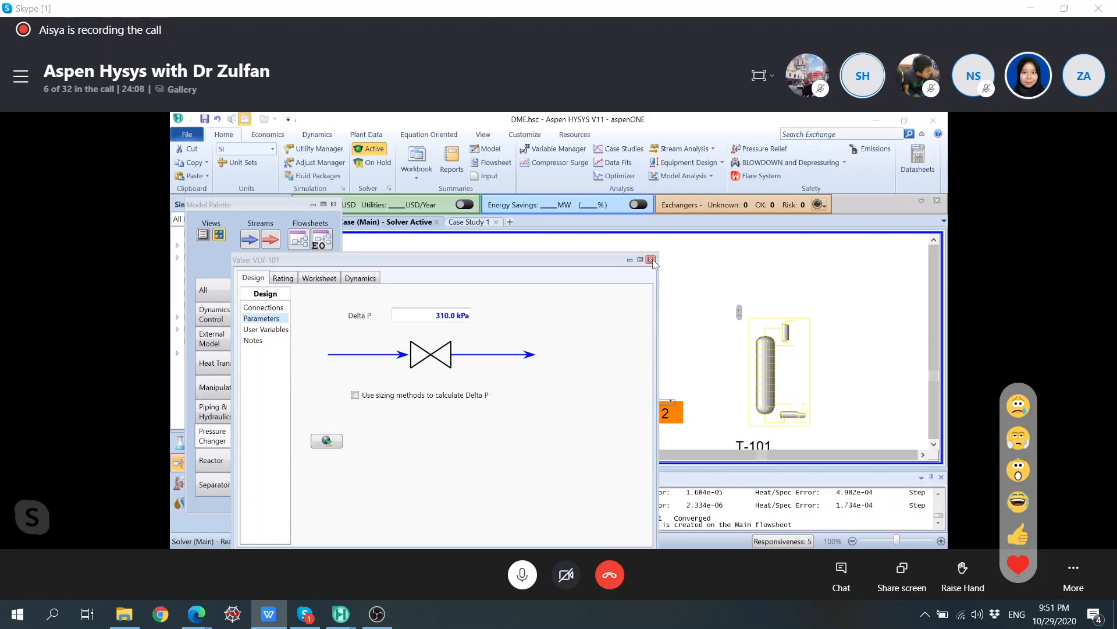
pyautogui.click(651, 259)
pyautogui.moveTo(628, 407)
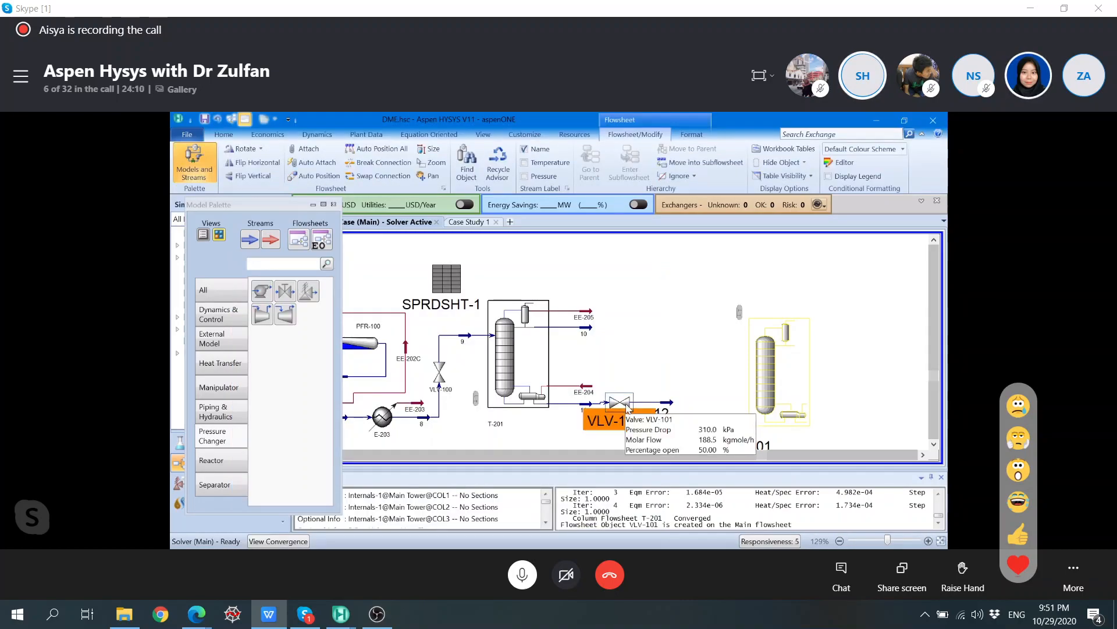
pyautogui.click(688, 391)
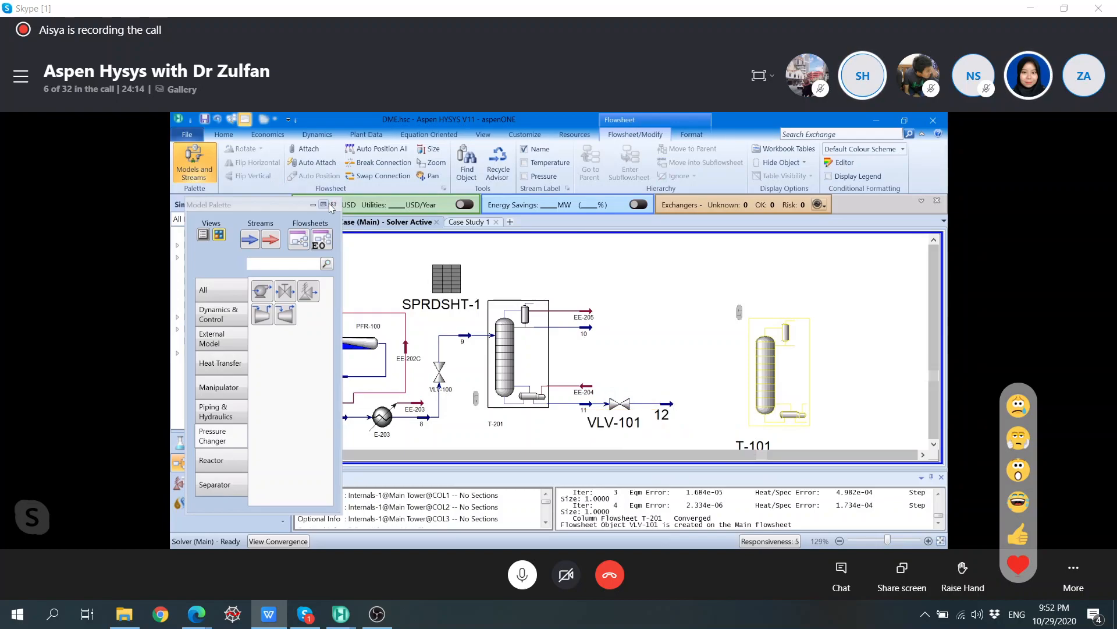
# Step: Examine VLV-101's worksheet conditions, comparing the pressures of streams 11 and 12
pyautogui.click(333, 205)
pyautogui.doubleClick(626, 421)
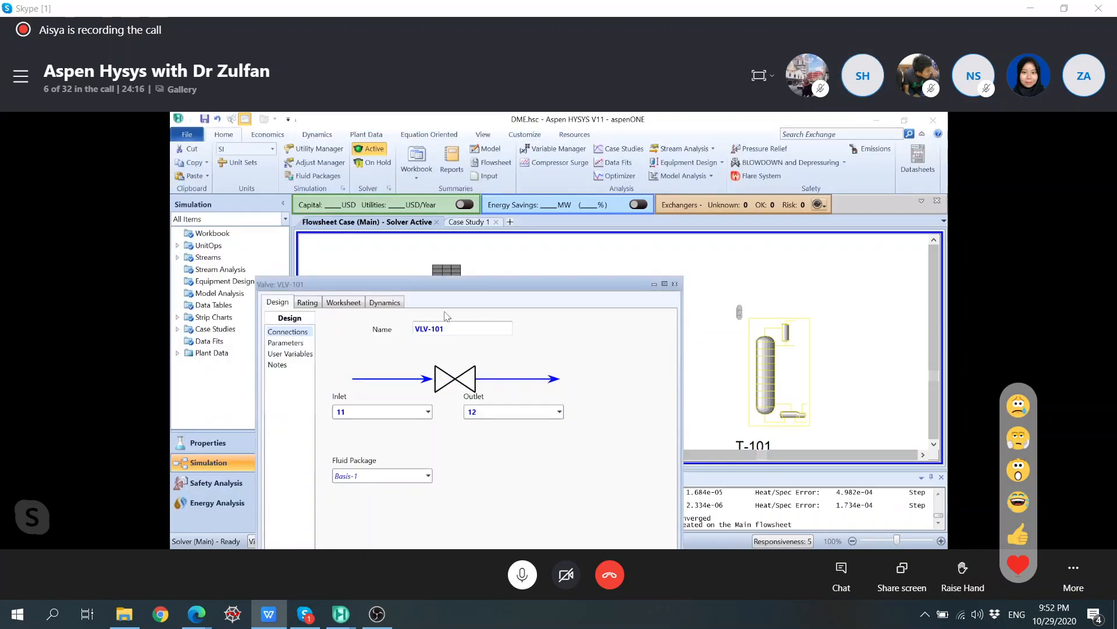
pyautogui.click(344, 303)
pyautogui.moveTo(478, 288); pyautogui.dragTo(431, 243)
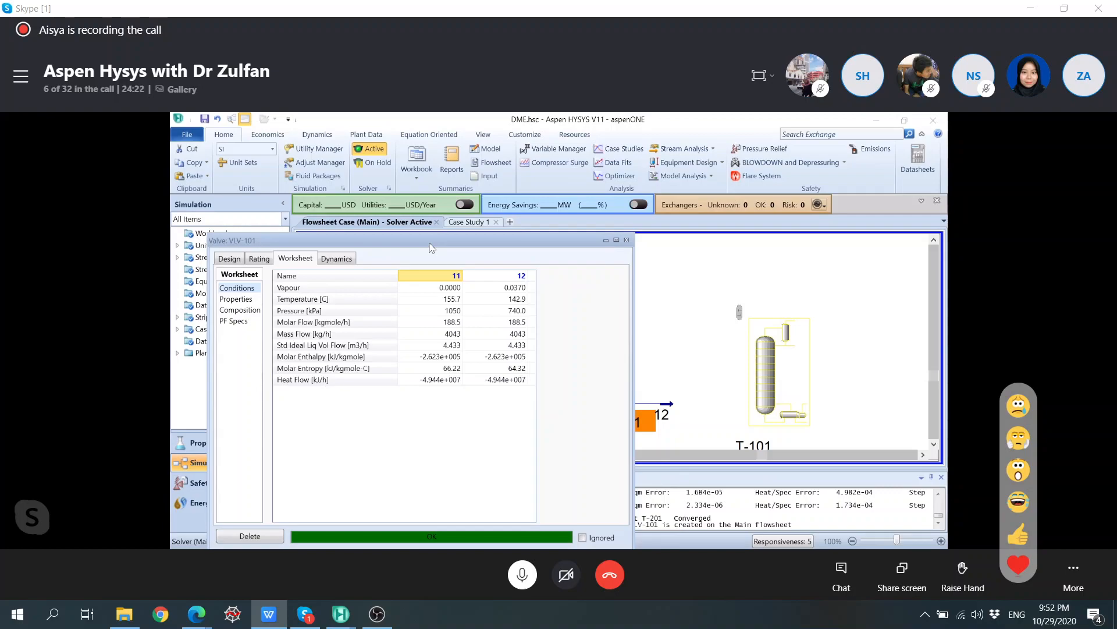
pyautogui.moveTo(461, 315)
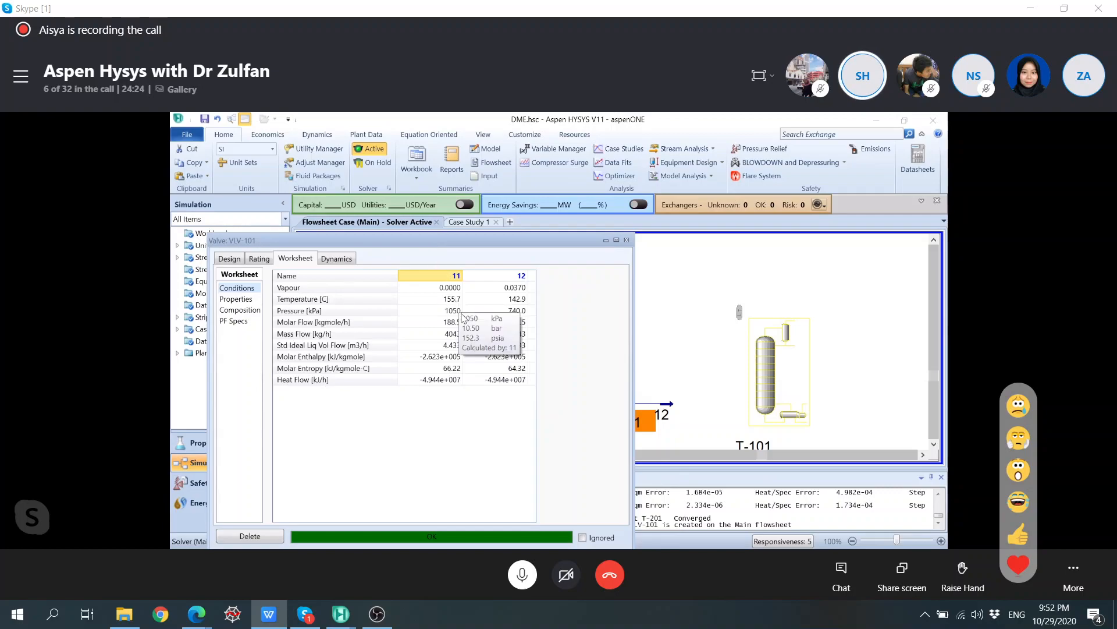
pyautogui.moveTo(518, 315)
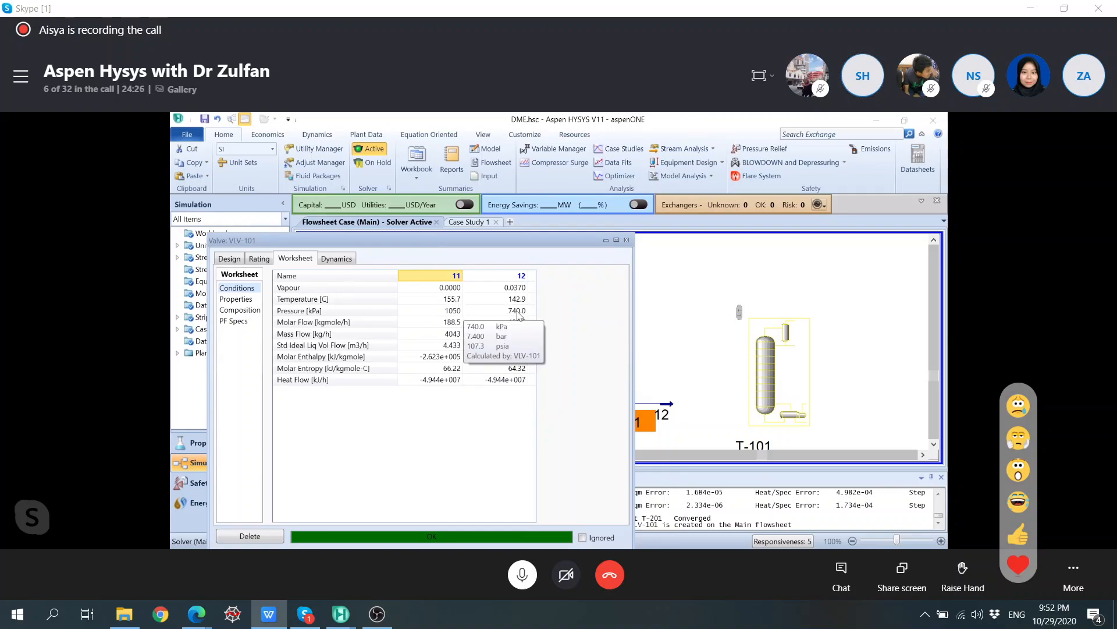
pyautogui.click(628, 240)
# Step: Open the setup of column T-101 and feed stream 12 into stage 14 of the main tower
pyautogui.click(750, 378)
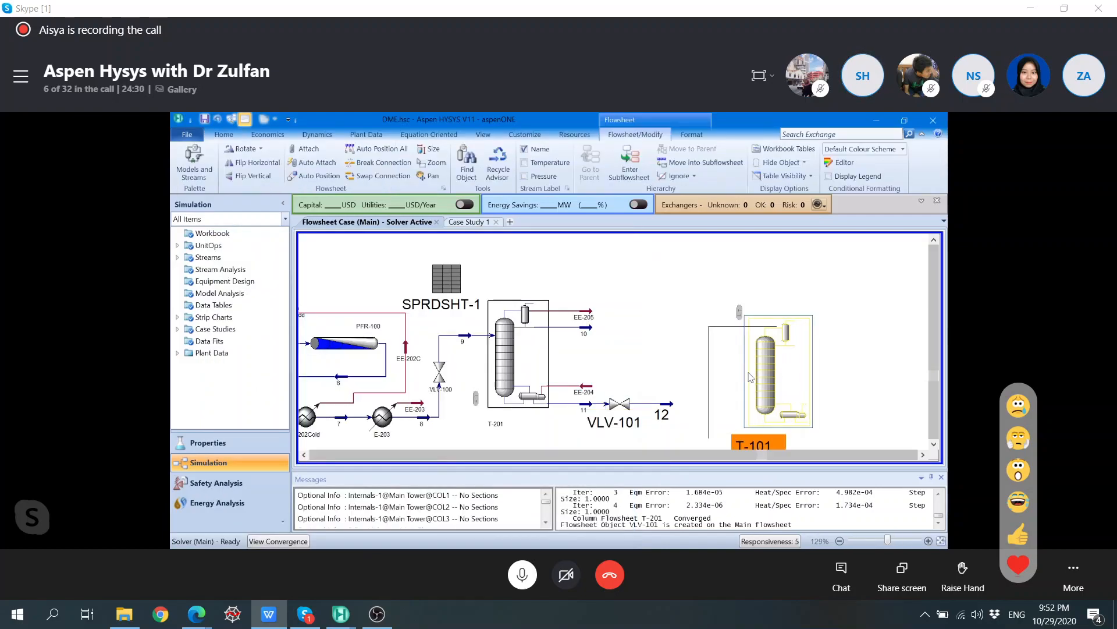
pyautogui.moveTo(750, 377); pyautogui.dragTo(748, 383)
pyautogui.doubleClick(736, 397)
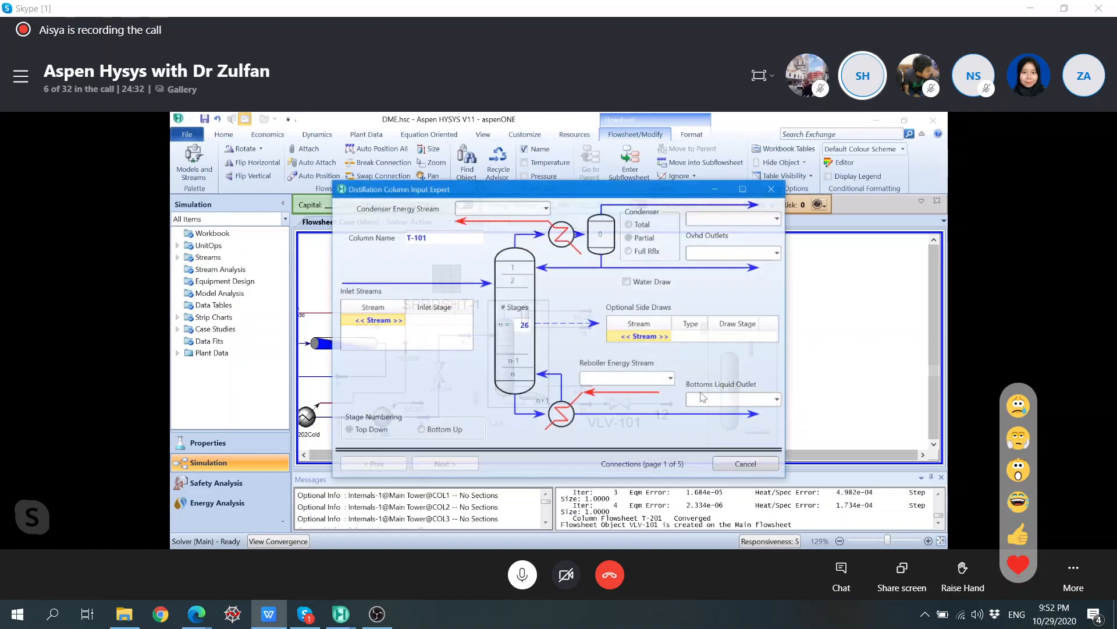
pyautogui.click(400, 319)
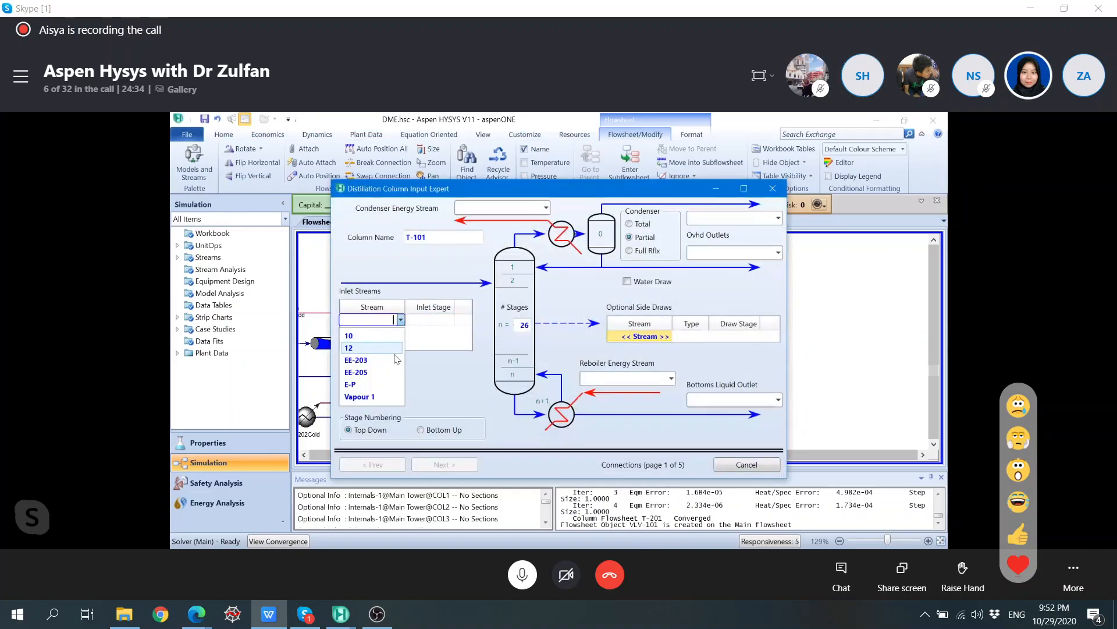
pyautogui.click(372, 333)
pyautogui.click(451, 320)
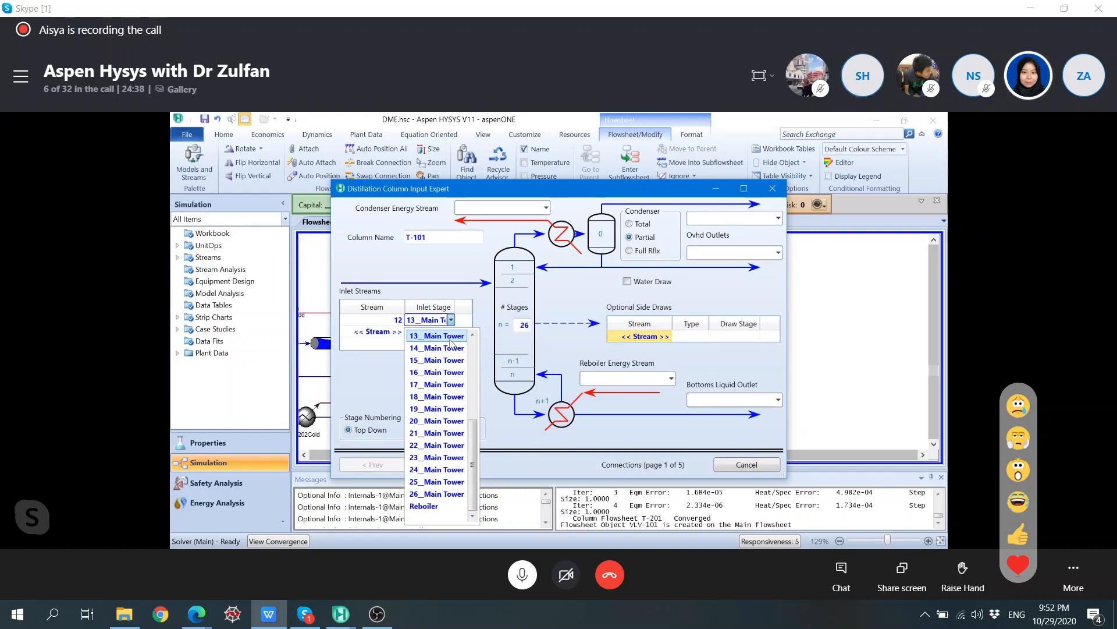
pyautogui.click(448, 347)
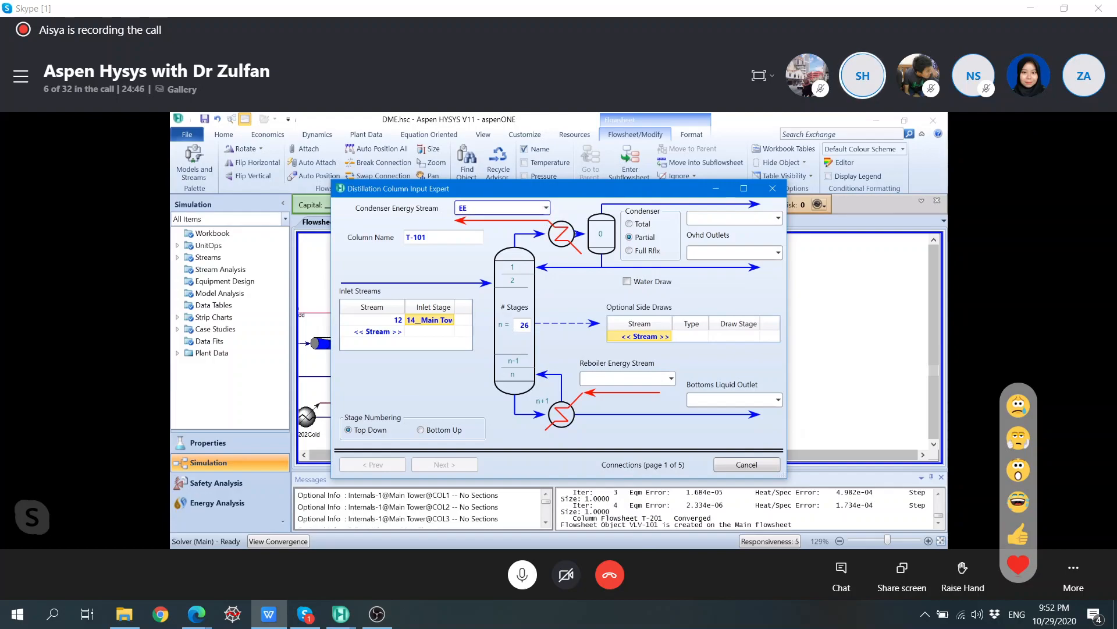
# Step: Check the process flow diagram in Turton_AppB.pdf for the second column's equipment and stream labels, and return to the column setup
pyautogui.moveTo(1116, 87); pyautogui.dragTo(471, 98)
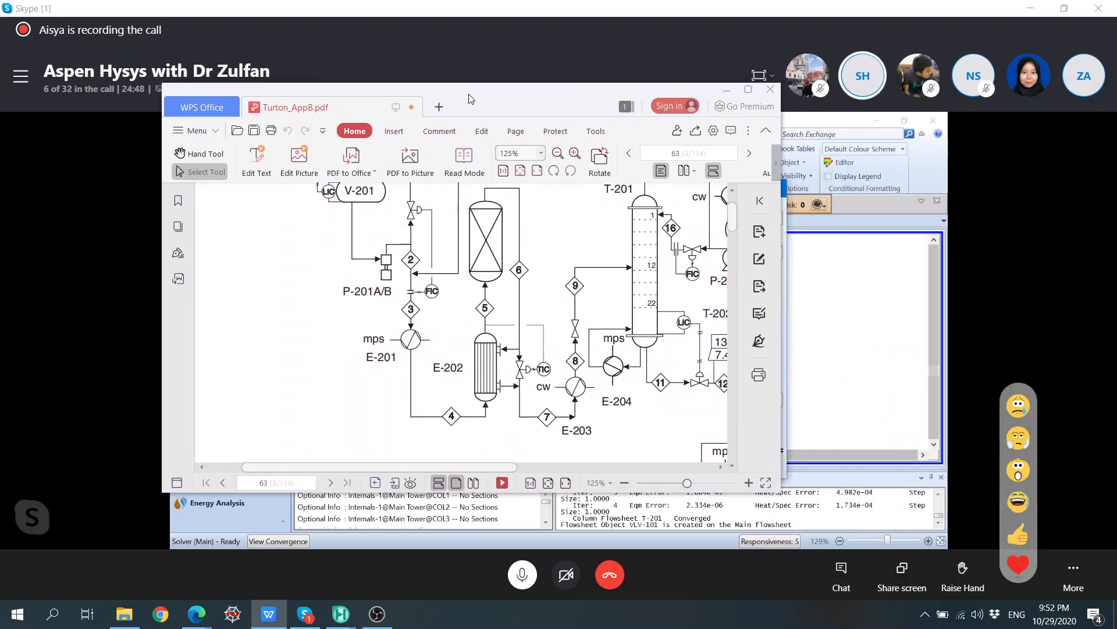
pyautogui.doubleClick(471, 99)
pyautogui.scroll(1, 808, 280)
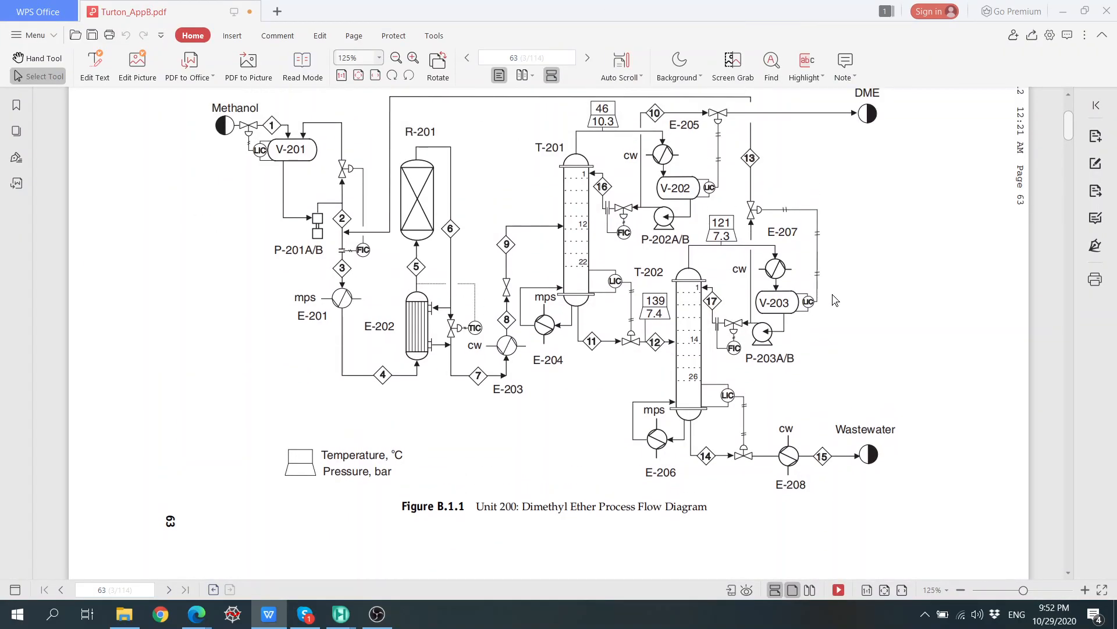
pyautogui.scroll(1, 837, 302)
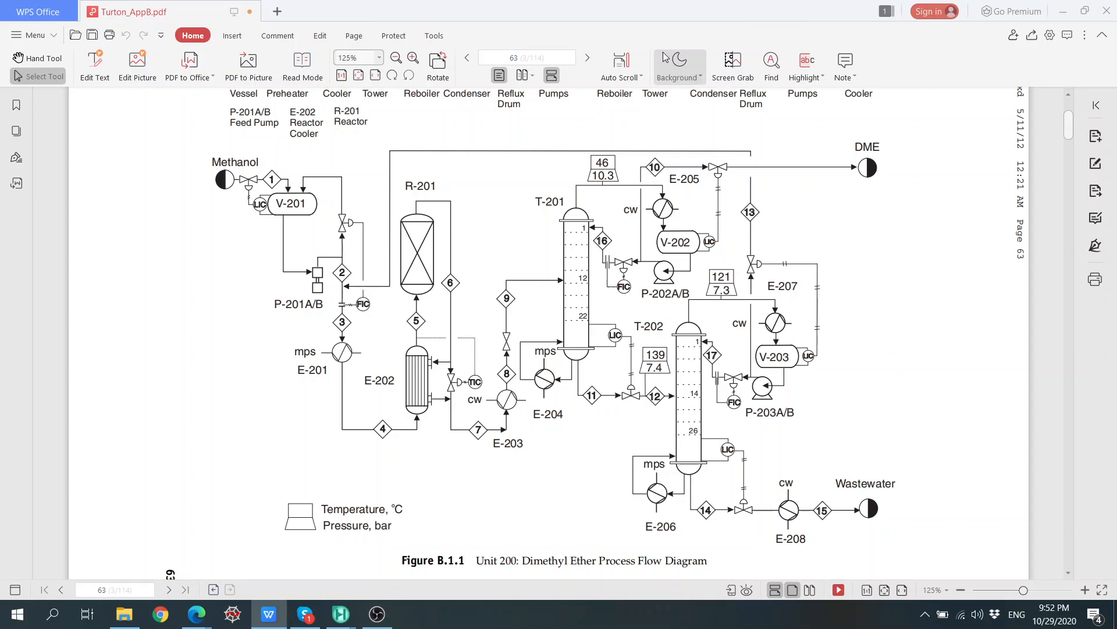
pyautogui.moveTo(599, 15); pyautogui.dragTo(1116, 88)
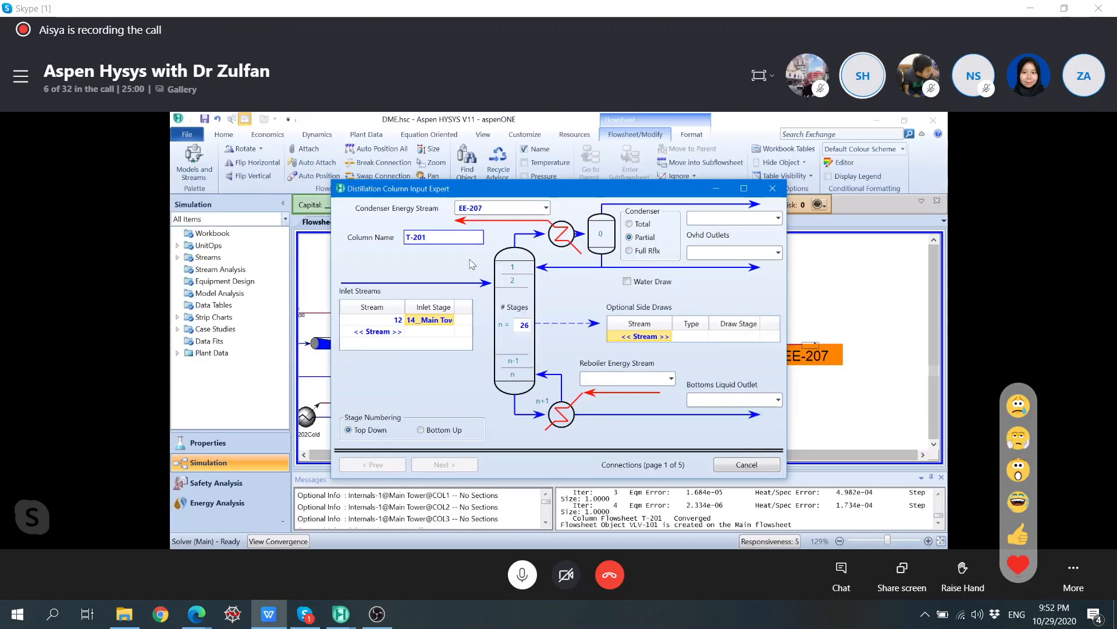
# Step: Name the column T-202, with condenser energy stream EE-207, a total condenser and reboiler energy stream EE-206
pyautogui.press('BackSpace')
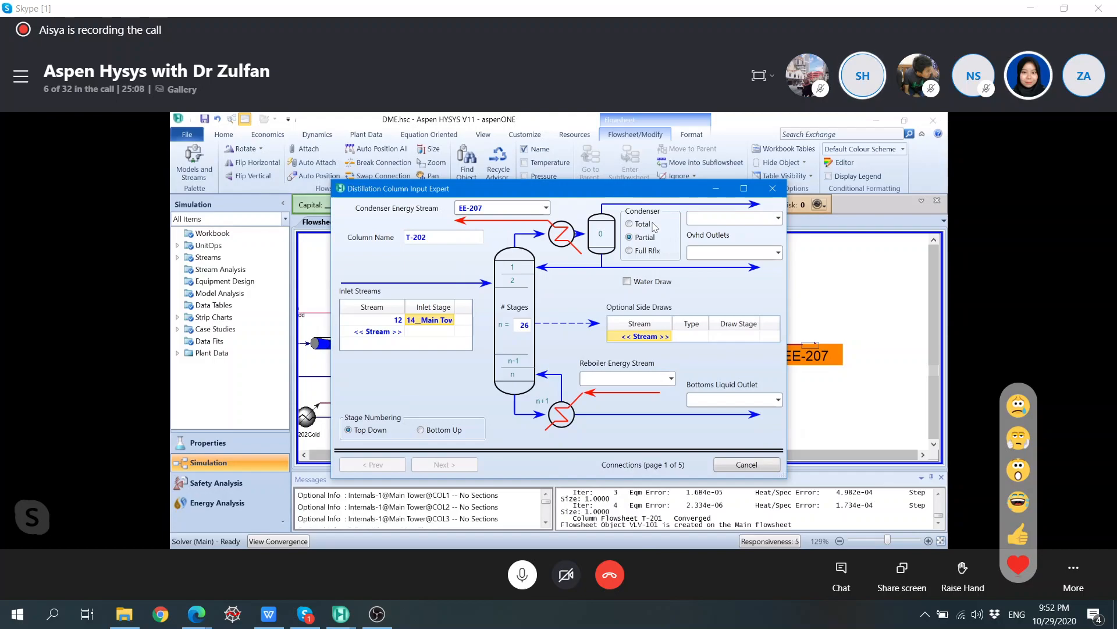
pyautogui.click(644, 224)
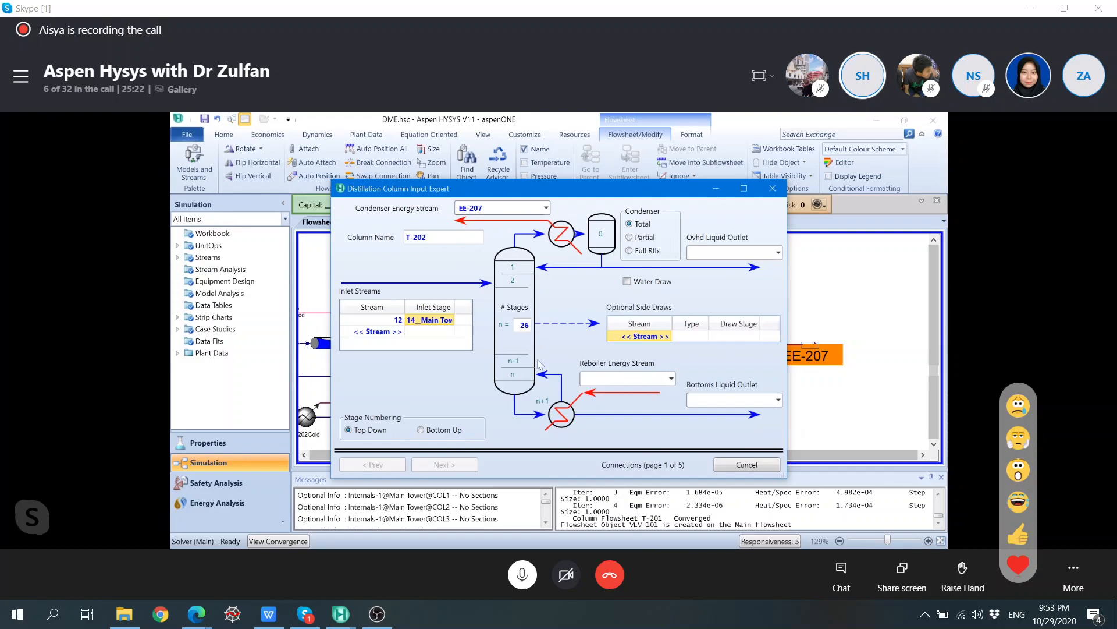
pyautogui.click(629, 377)
pyautogui.write('EE-206')
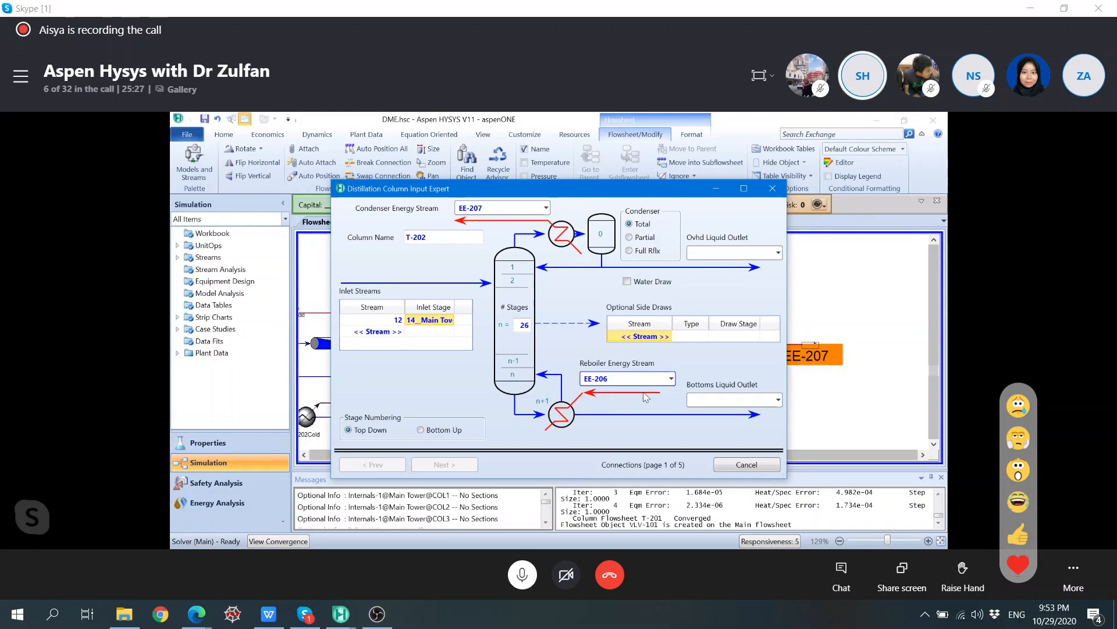
# Step: Assign stream 14 as T-202's bottoms liquid outlet and stream 13 as its overhead liquid outlet
pyautogui.click(733, 400)
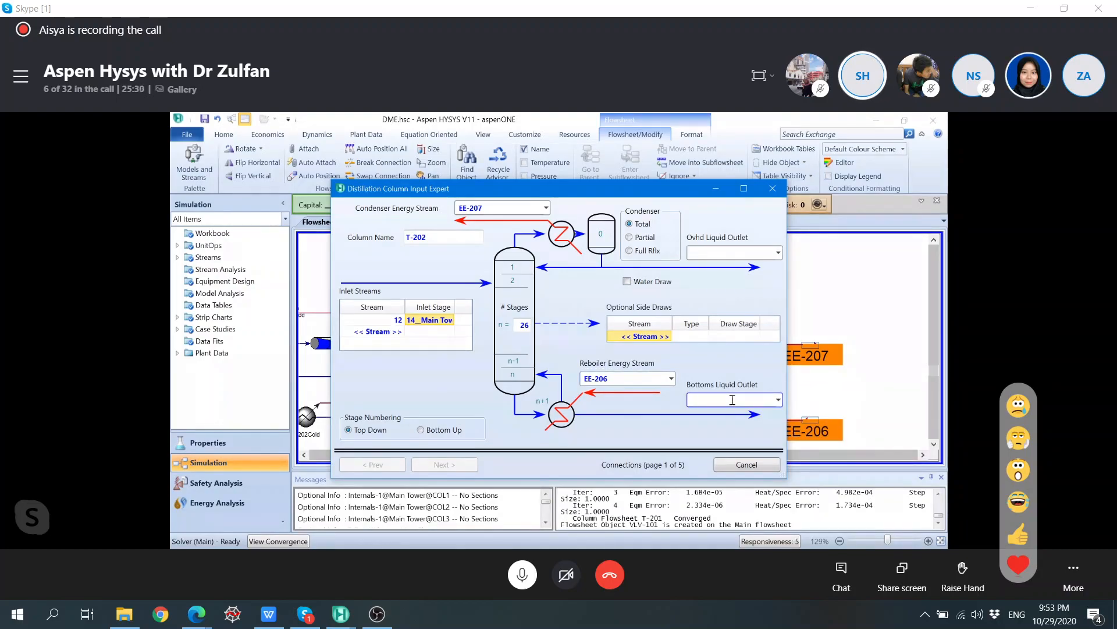
pyautogui.write('14')
pyautogui.press('Return')
pyautogui.click(721, 252)
pyautogui.click(721, 255)
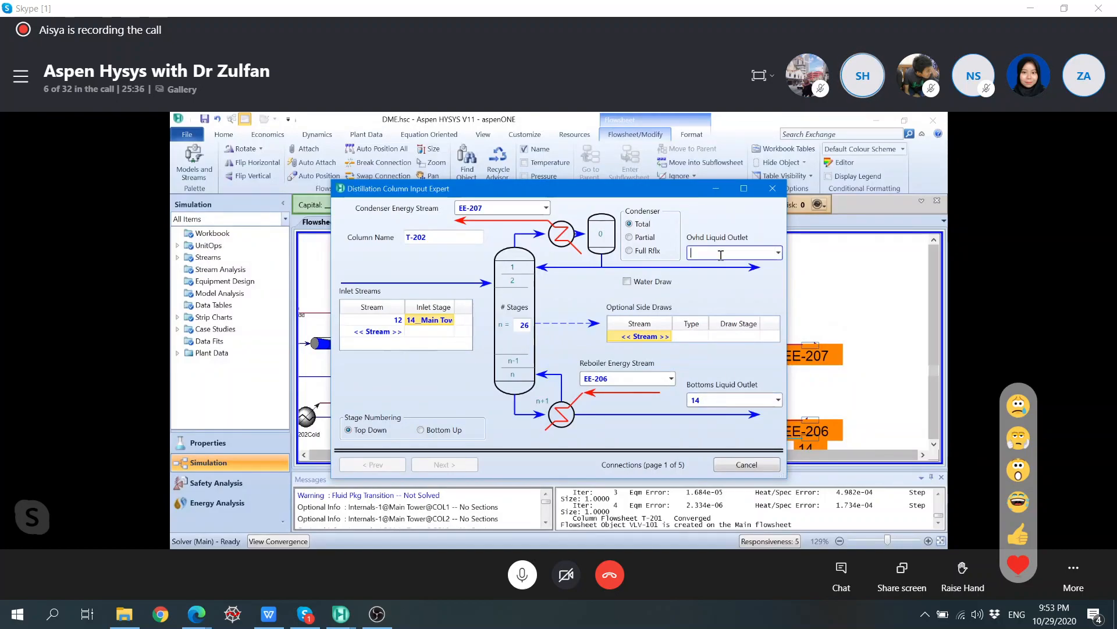
pyautogui.press('Return')
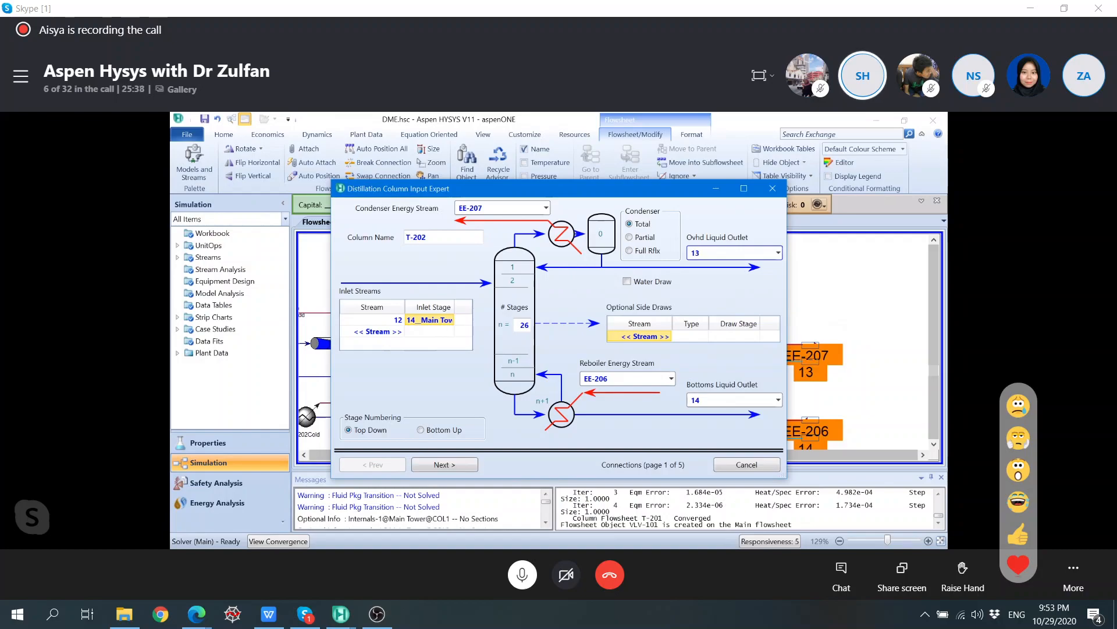
# Step: Accept the once-through regular HYSYS reboiler and set the condenser pressure to 7.3 bar
pyautogui.click(463, 465)
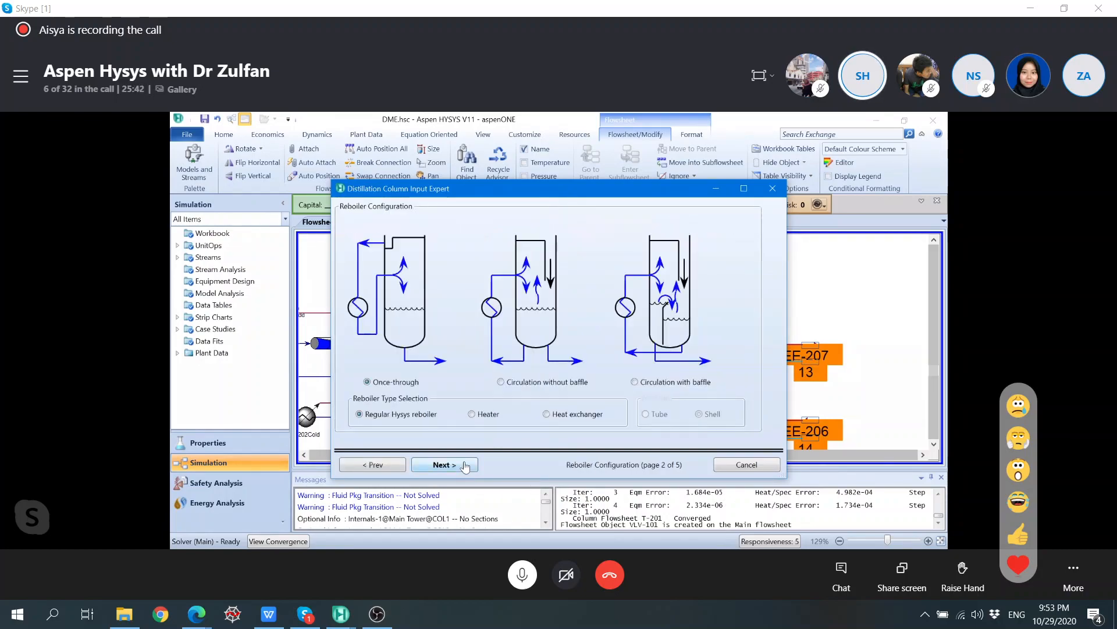
pyautogui.click(465, 465)
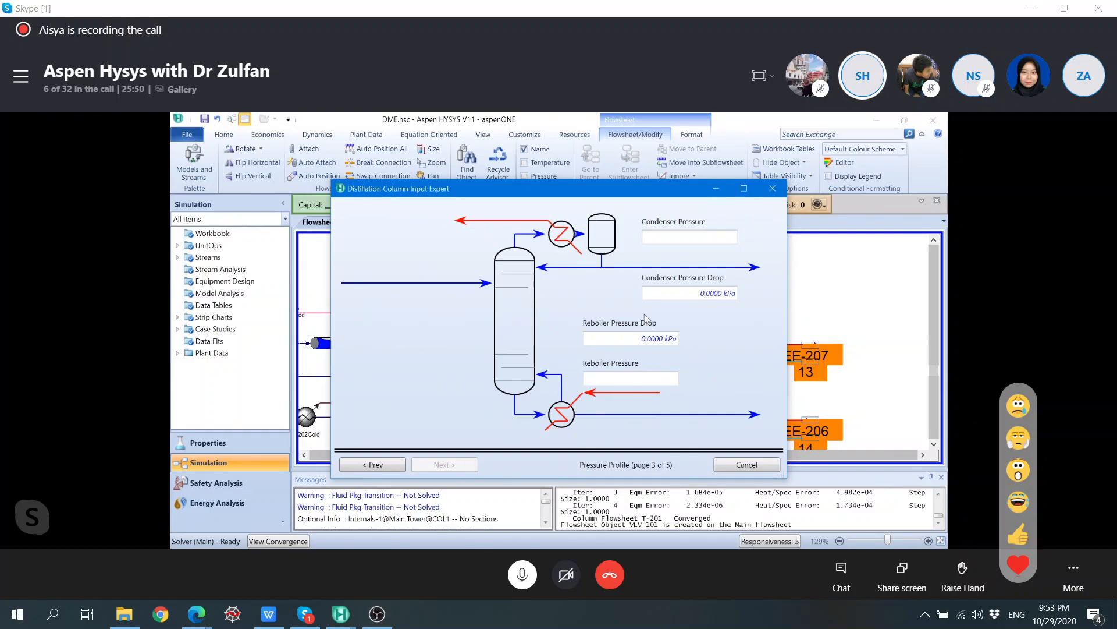
pyautogui.click(733, 239)
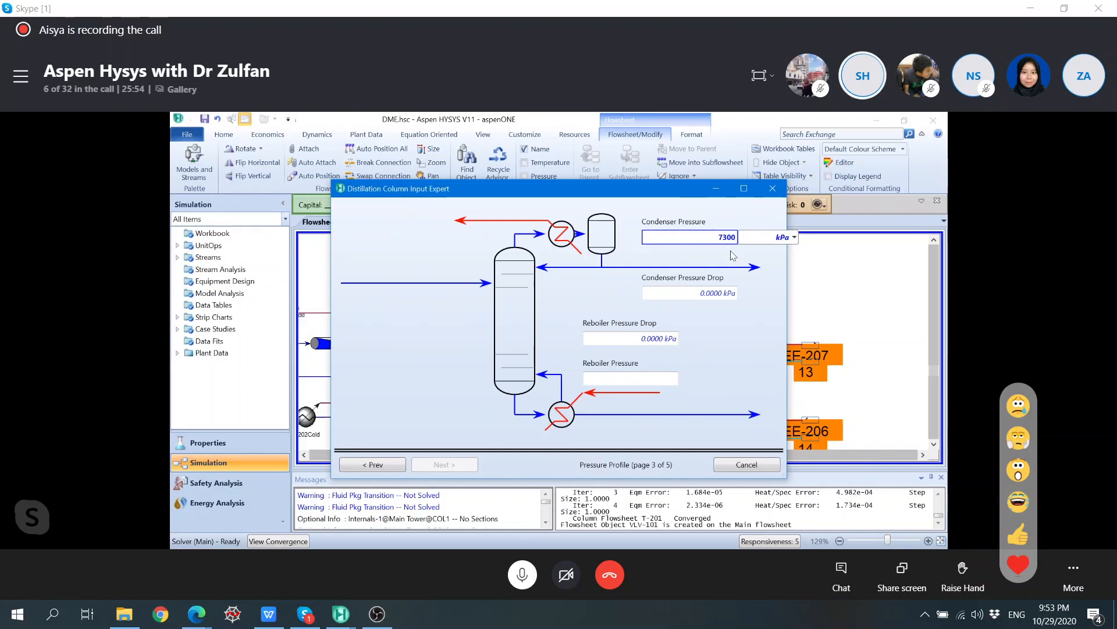
pyautogui.write('7300')
pyautogui.press('BackSpace')
pyautogui.press('BackSpace')
pyautogui.write('.3')
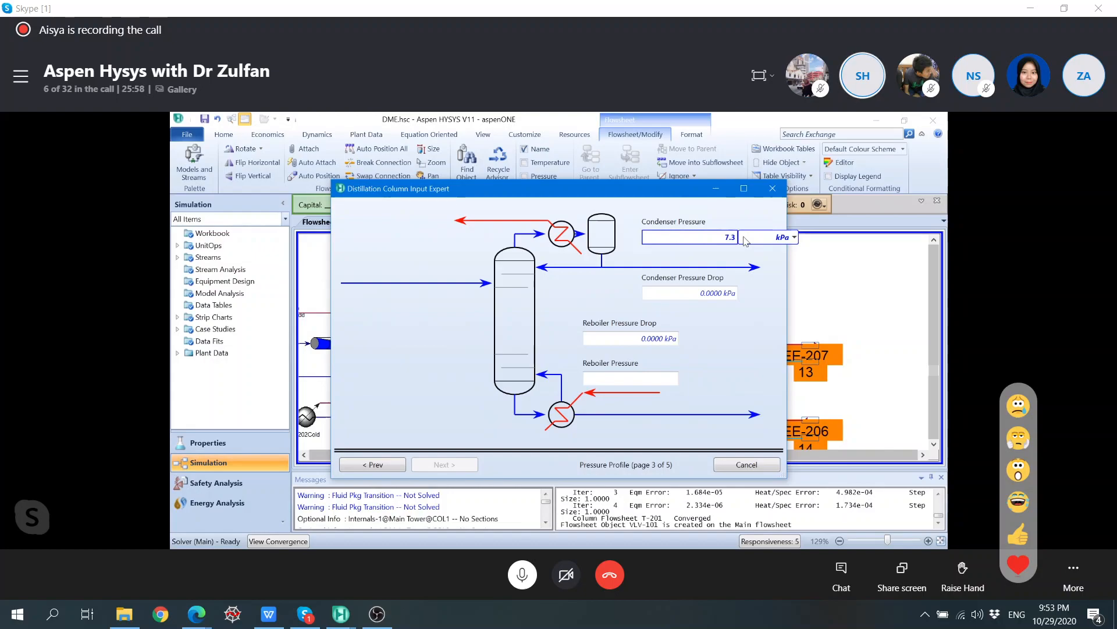
pyautogui.click(793, 238)
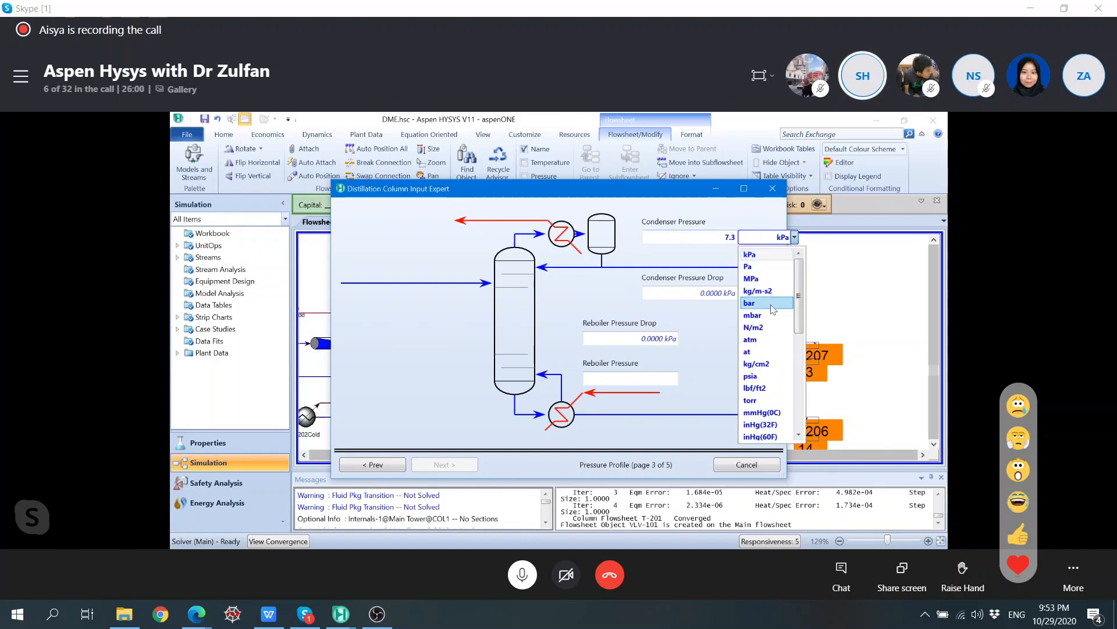
pyautogui.click(773, 308)
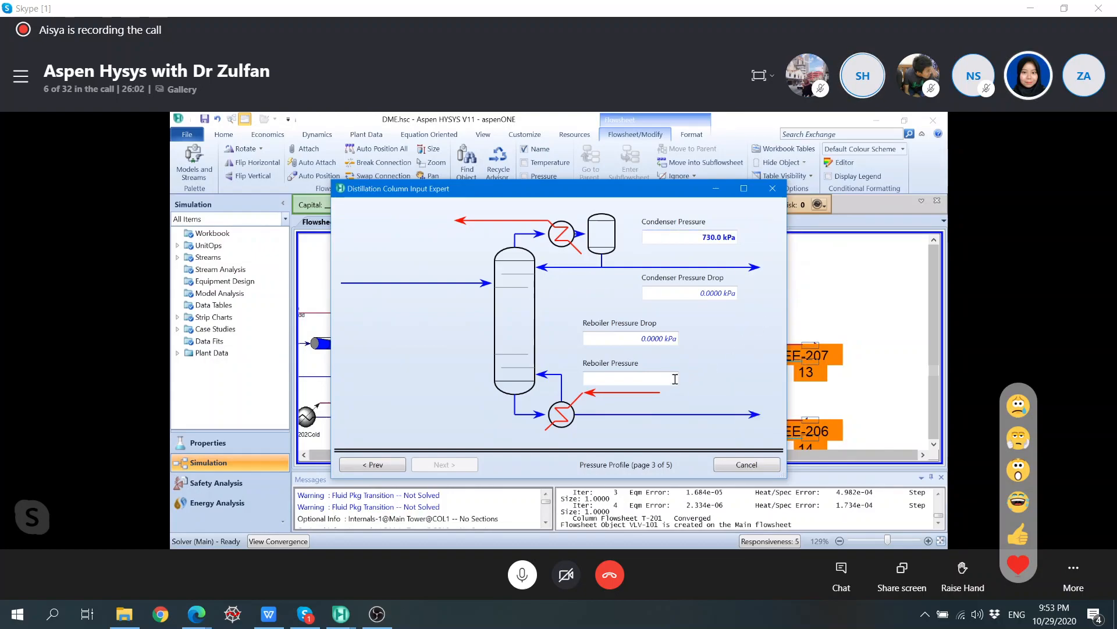
# Step: Set the reboiler pressure to 760 kPa and finish the column setup, leaving temperature estimates and specifications blank
pyautogui.click(674, 379)
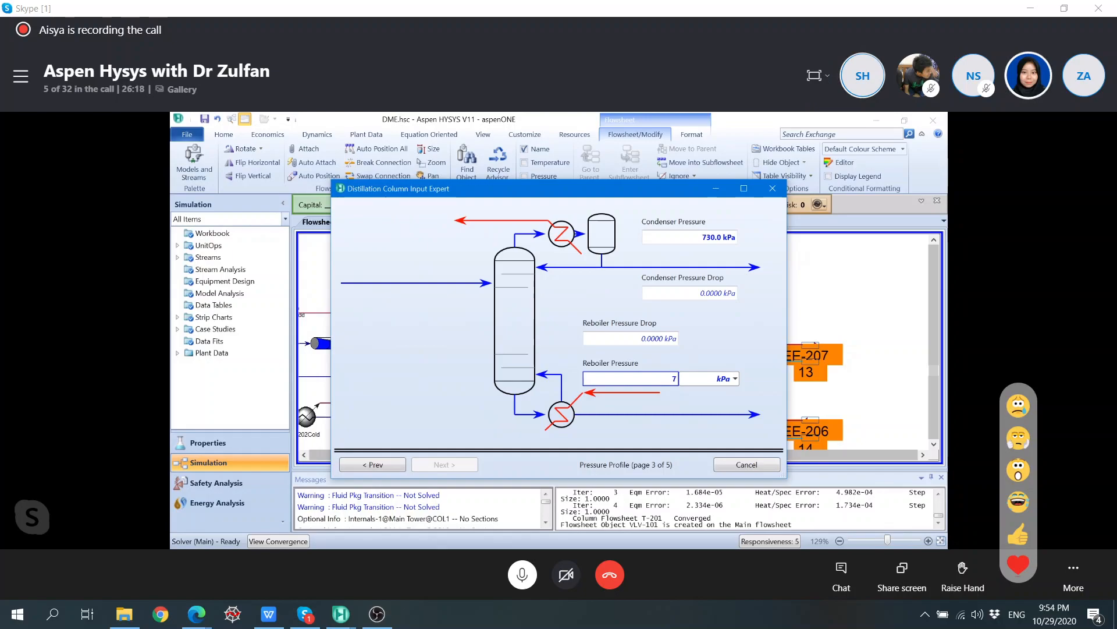
pyautogui.write('60')
pyautogui.press('Return')
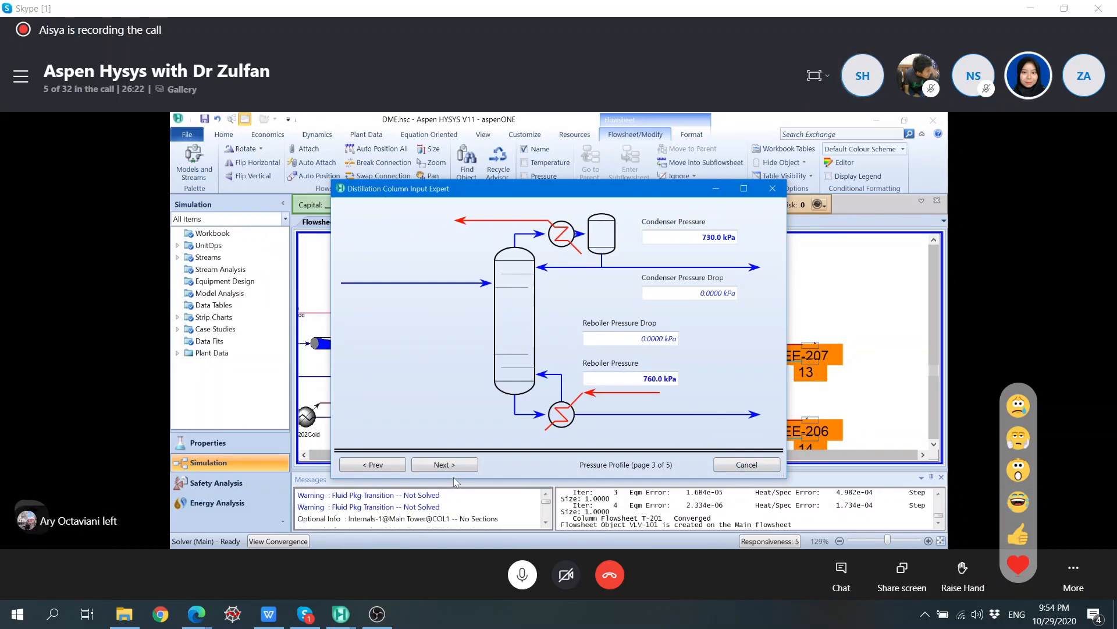
pyautogui.click(453, 467)
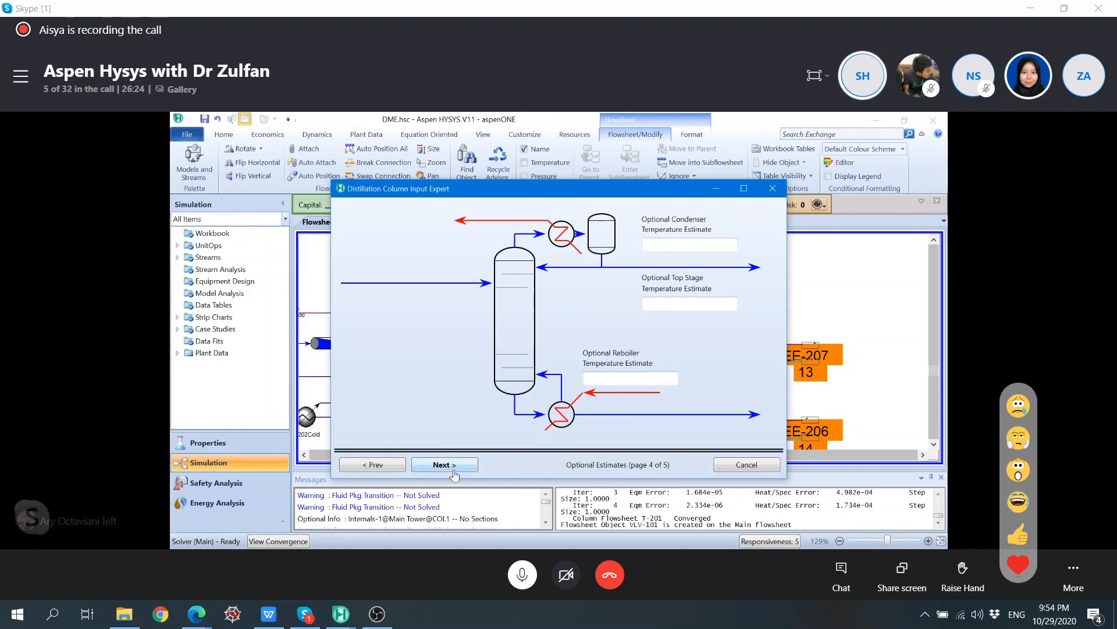
pyautogui.click(454, 468)
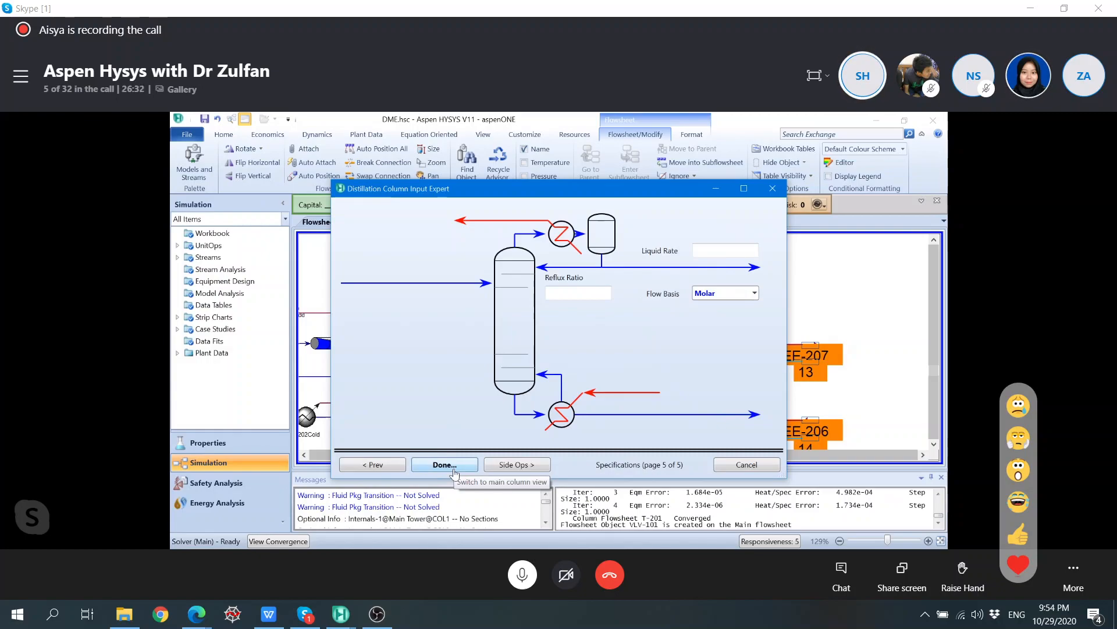
pyautogui.click(456, 473)
# Step: Show T-202's monitor specifications and review those of column T-201 for reference
pyautogui.moveTo(534, 214); pyautogui.dragTo(586, 145)
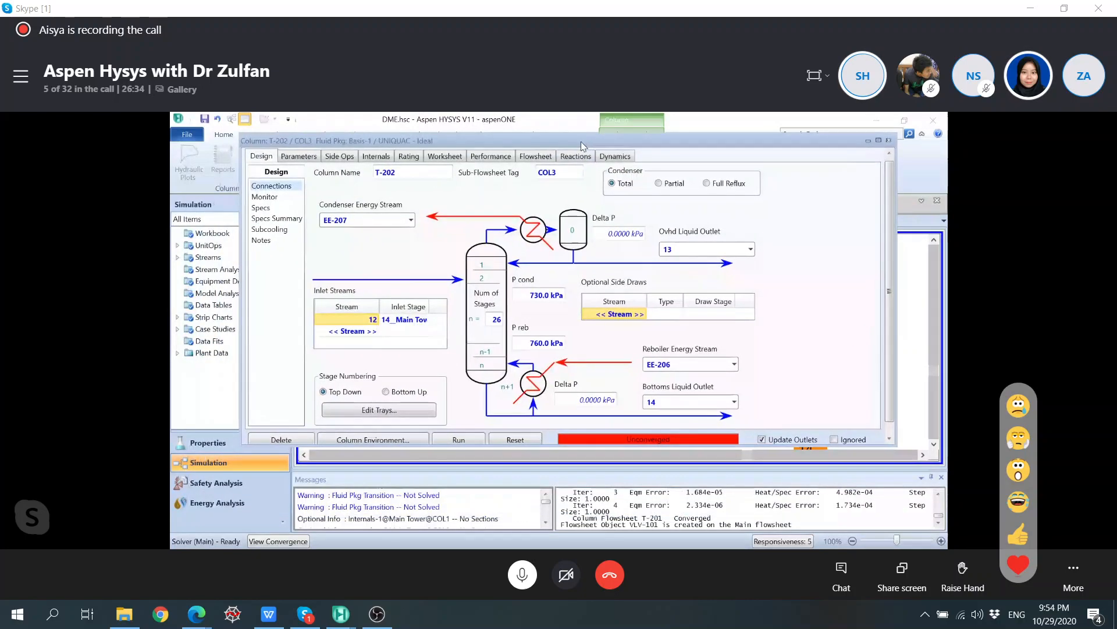
pyautogui.click(266, 198)
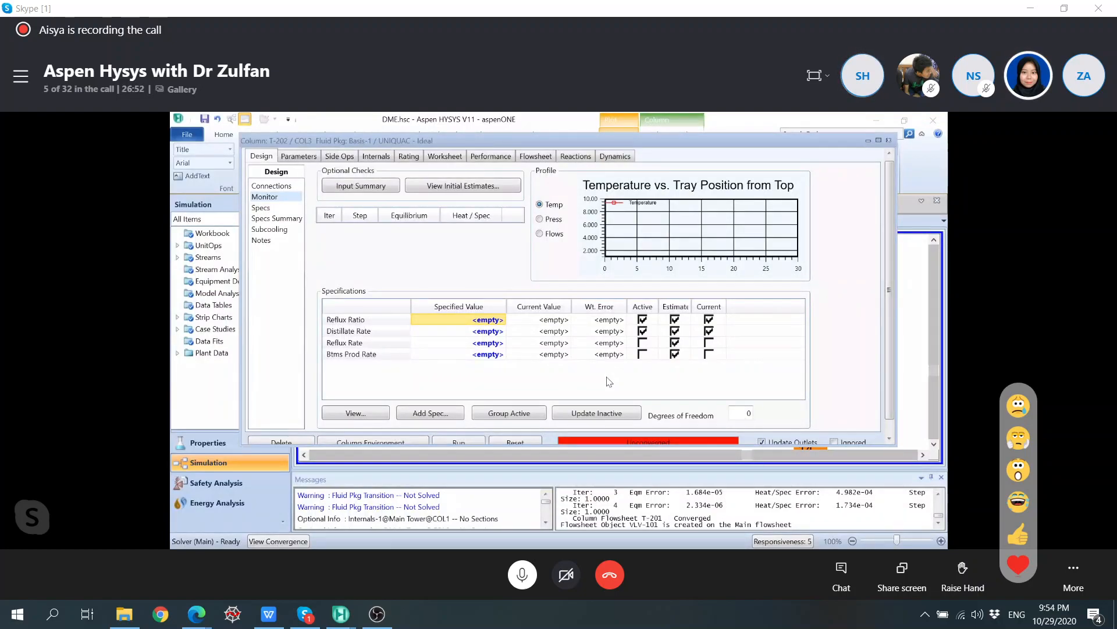
pyautogui.moveTo(833, 141); pyautogui.dragTo(820, 401)
pyautogui.click(505, 353)
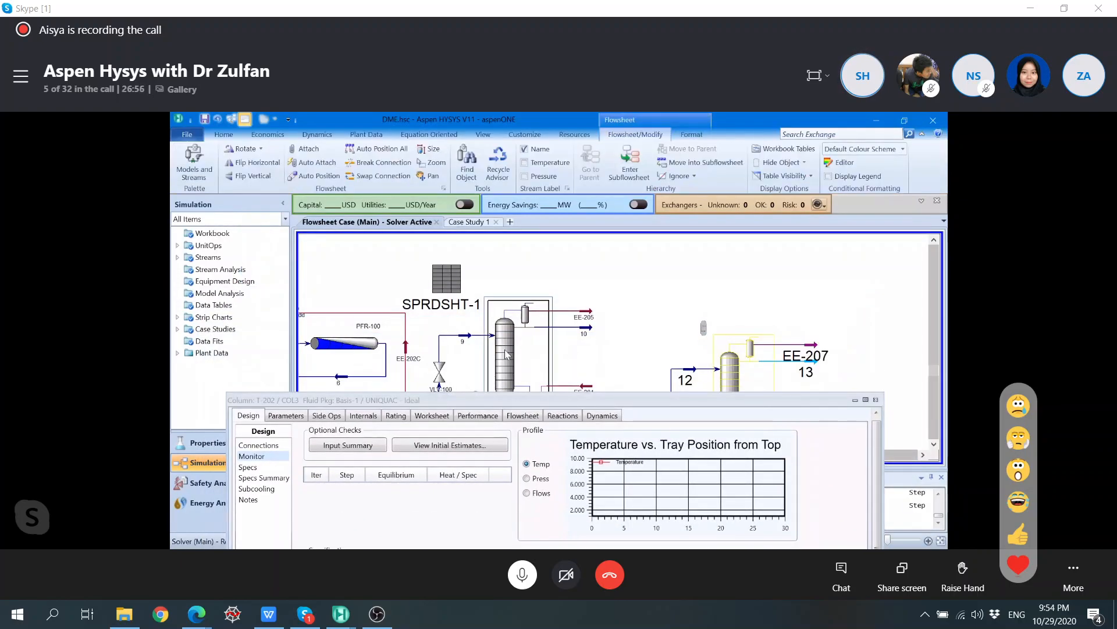
pyautogui.doubleClick(506, 353)
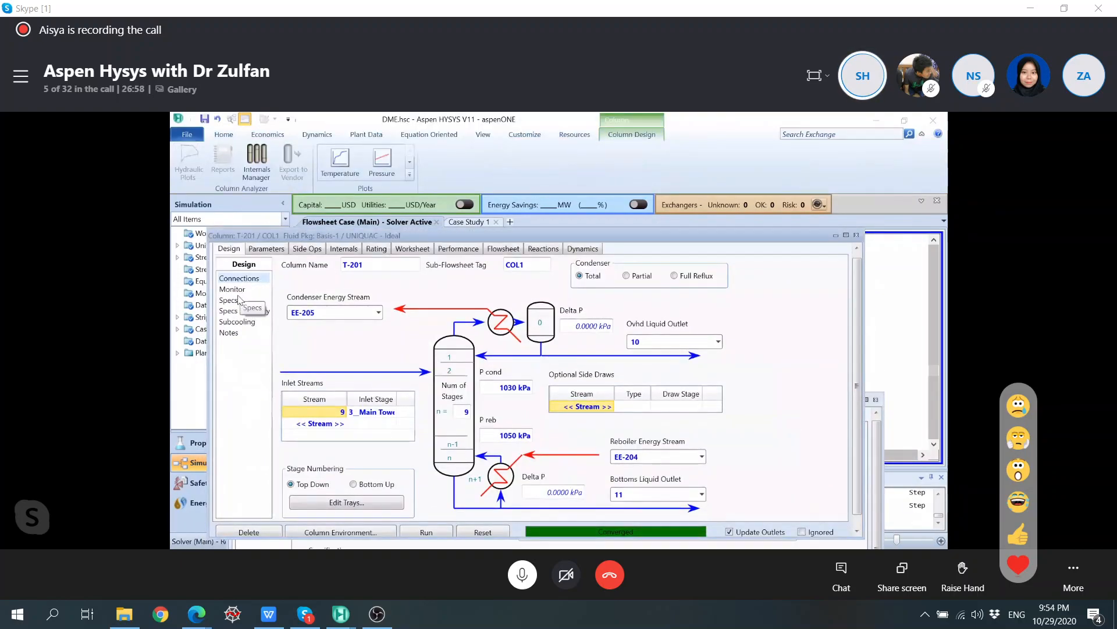
pyautogui.click(235, 300)
pyautogui.click(233, 289)
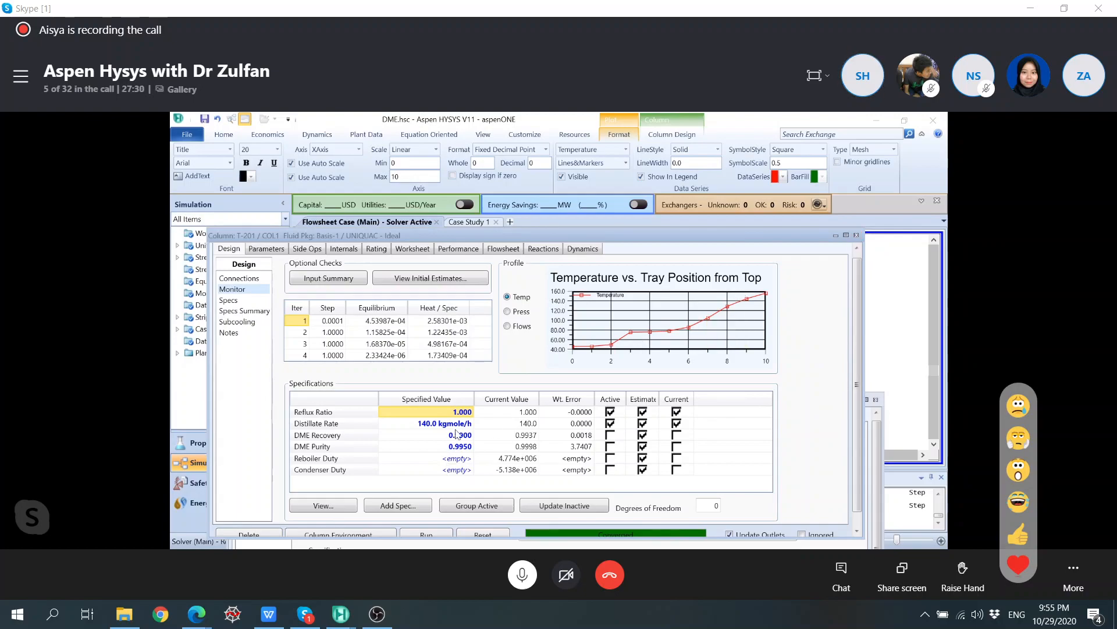
pyautogui.click(857, 235)
# Step: Delete the Reflux Rate and Btms Prod Rate specifications from column T-202
pyautogui.moveTo(555, 405); pyautogui.dragTo(543, 187)
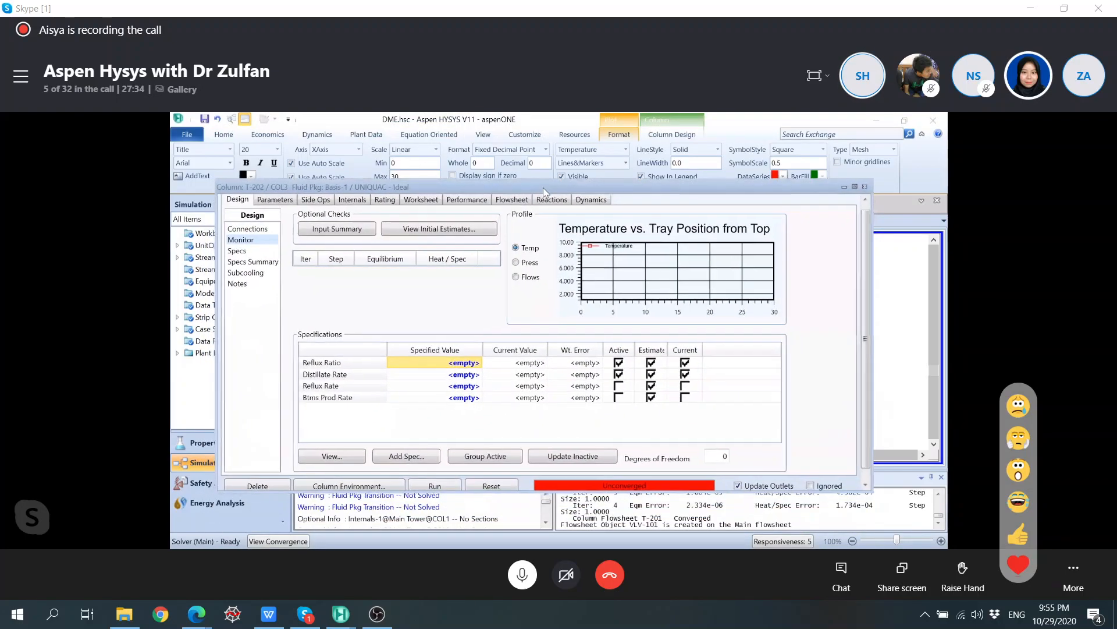
pyautogui.click(342, 389)
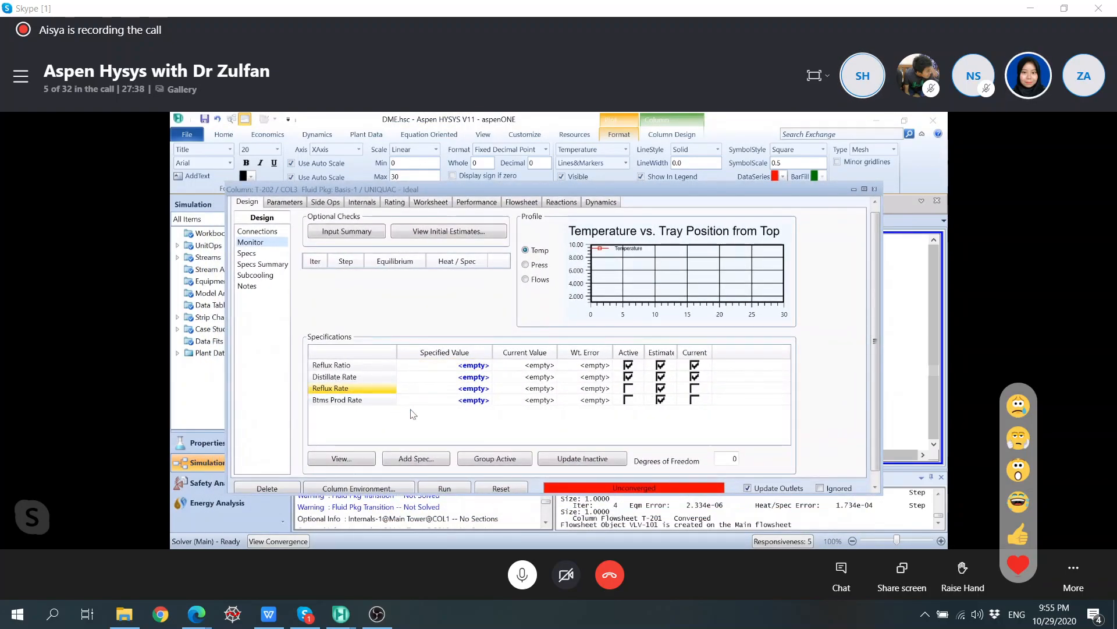
pyautogui.doubleClick(367, 390)
pyautogui.click(282, 454)
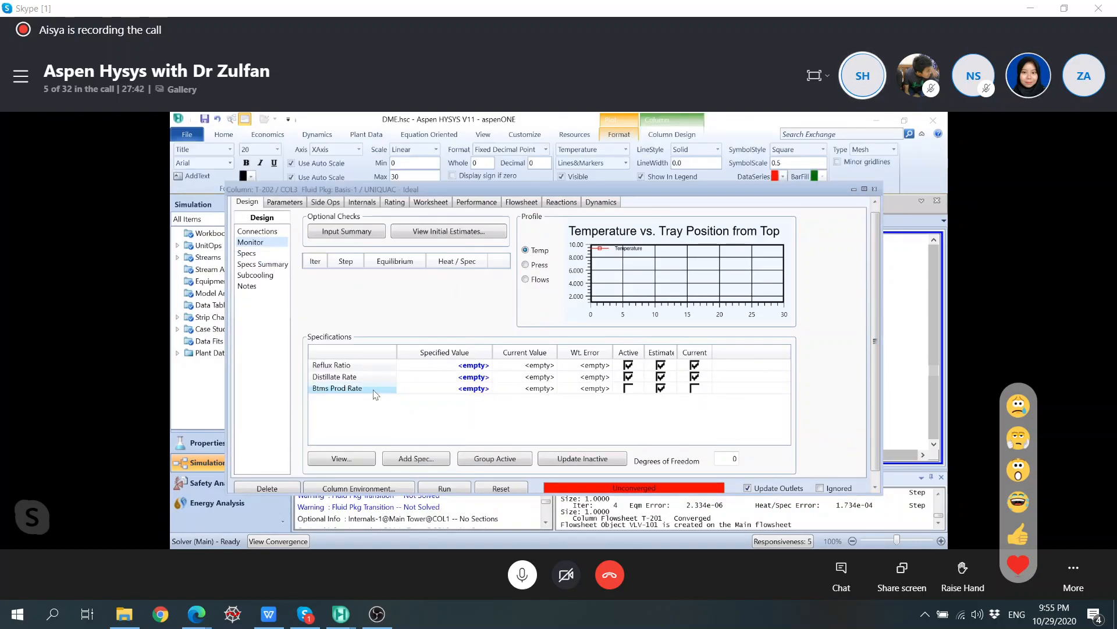
pyautogui.doubleClick(375, 389)
pyautogui.click(296, 472)
# Step: Add a Column Component Fraction specification to T-202 and name it Methanol Purity
pyautogui.click(414, 459)
pyautogui.moveTo(612, 312); pyautogui.dragTo(601, 291)
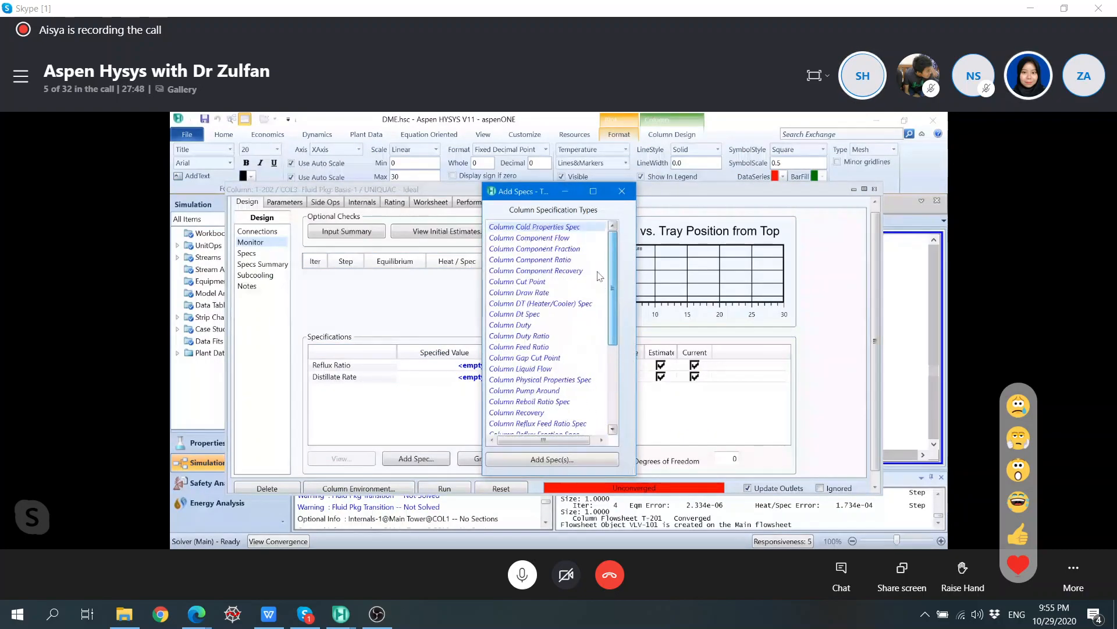
pyautogui.click(579, 250)
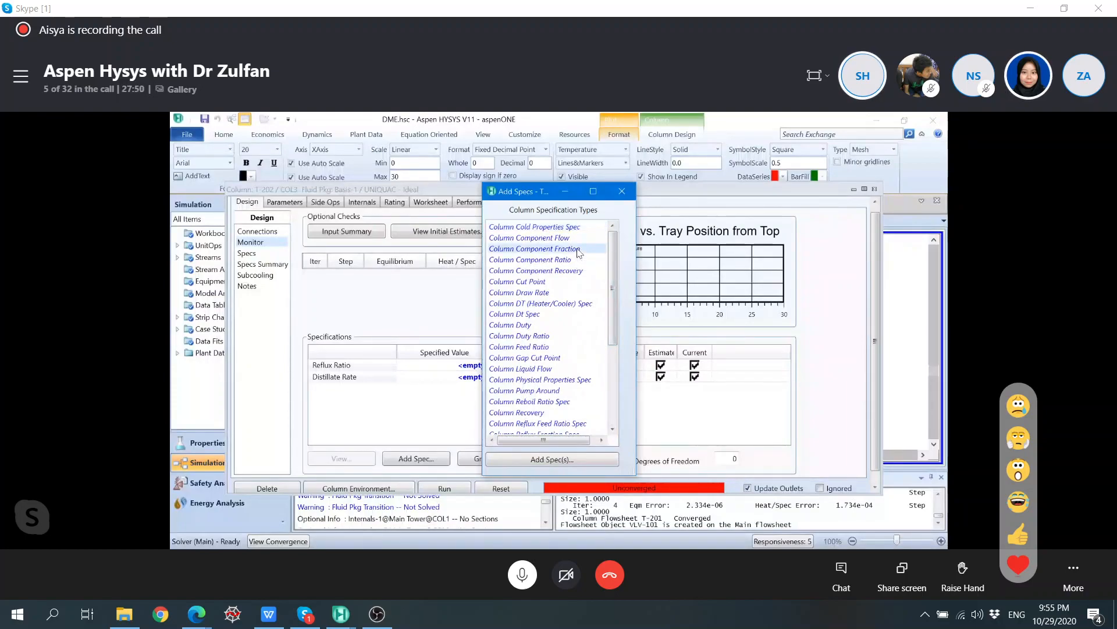
pyautogui.click(550, 459)
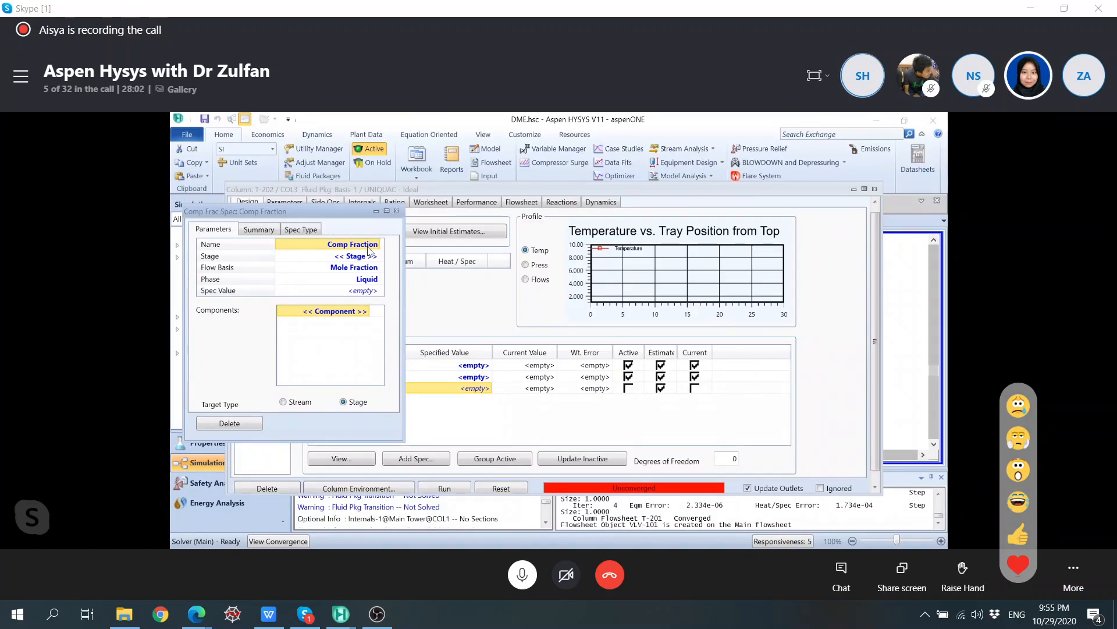
pyautogui.write('Me')
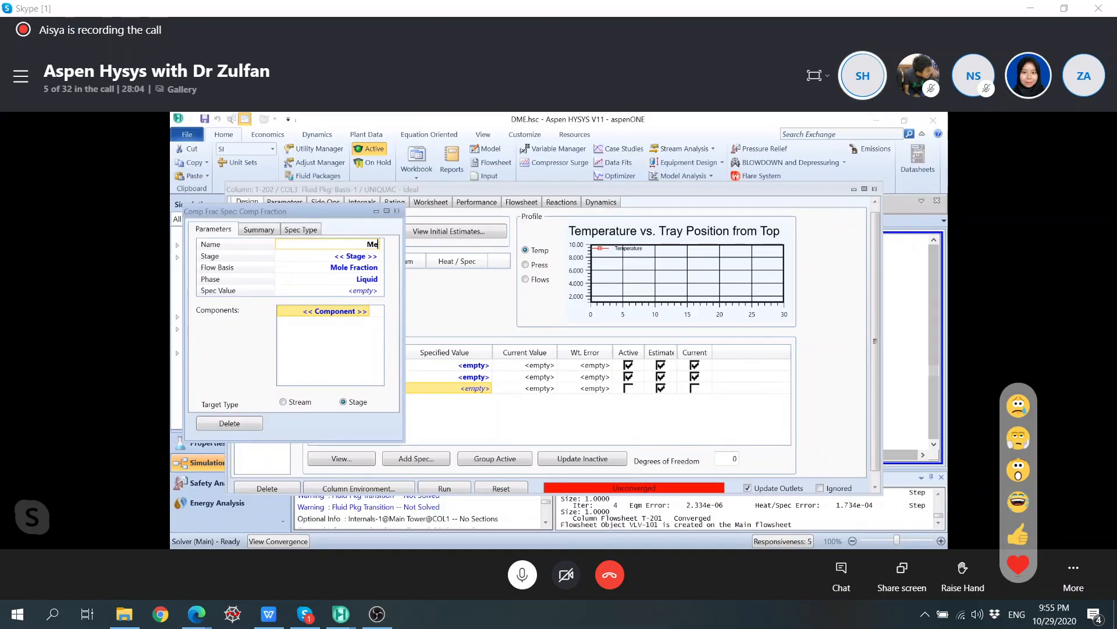
pyautogui.write('thanol')
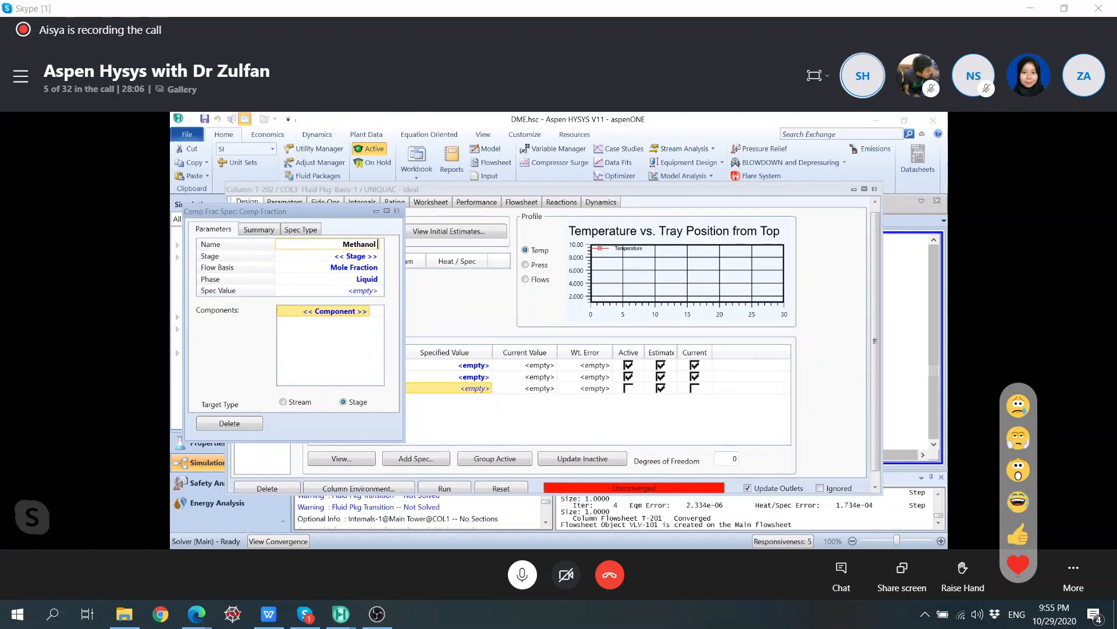
pyautogui.write(' Purity')
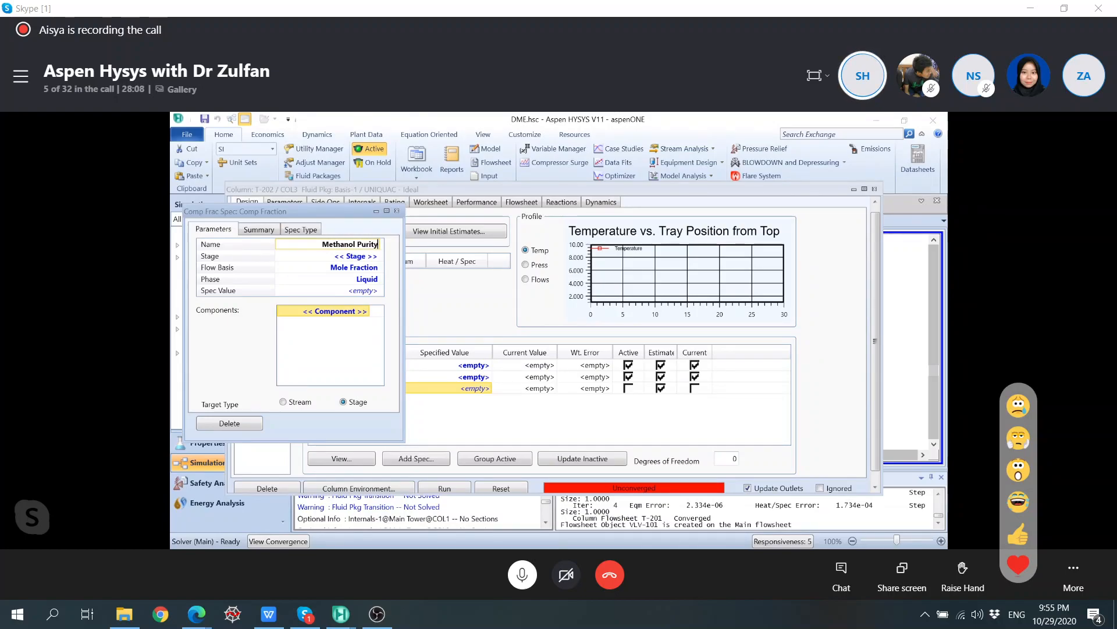
pyautogui.press('Return')
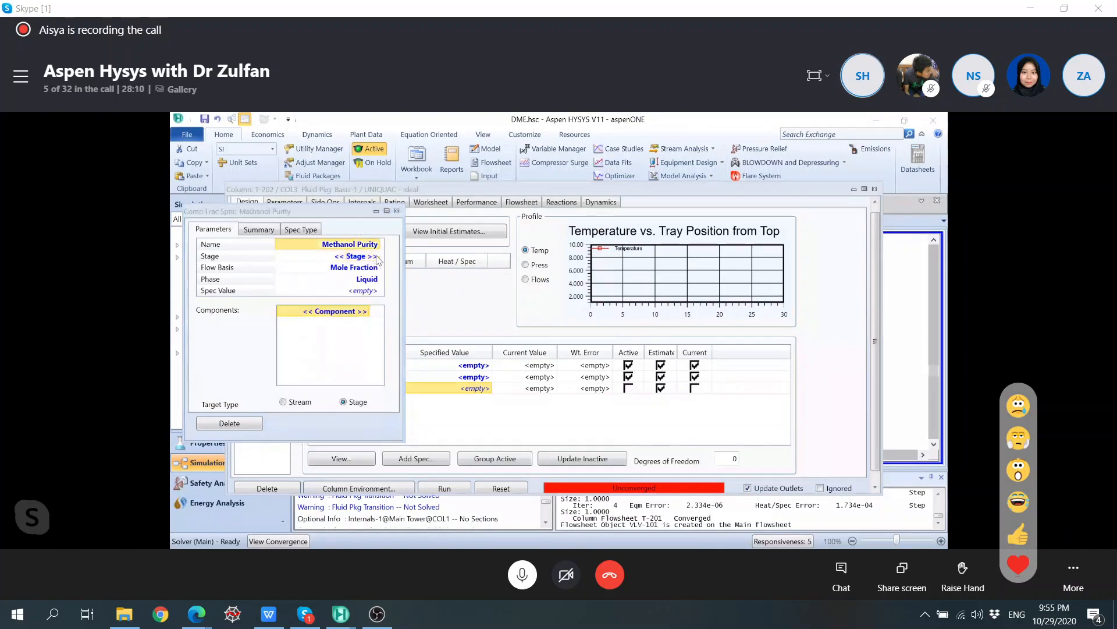
# Step: Set the Methanol Purity stage to Condenser, keeping the Mole Fraction basis and Liquid phase
pyautogui.click(376, 258)
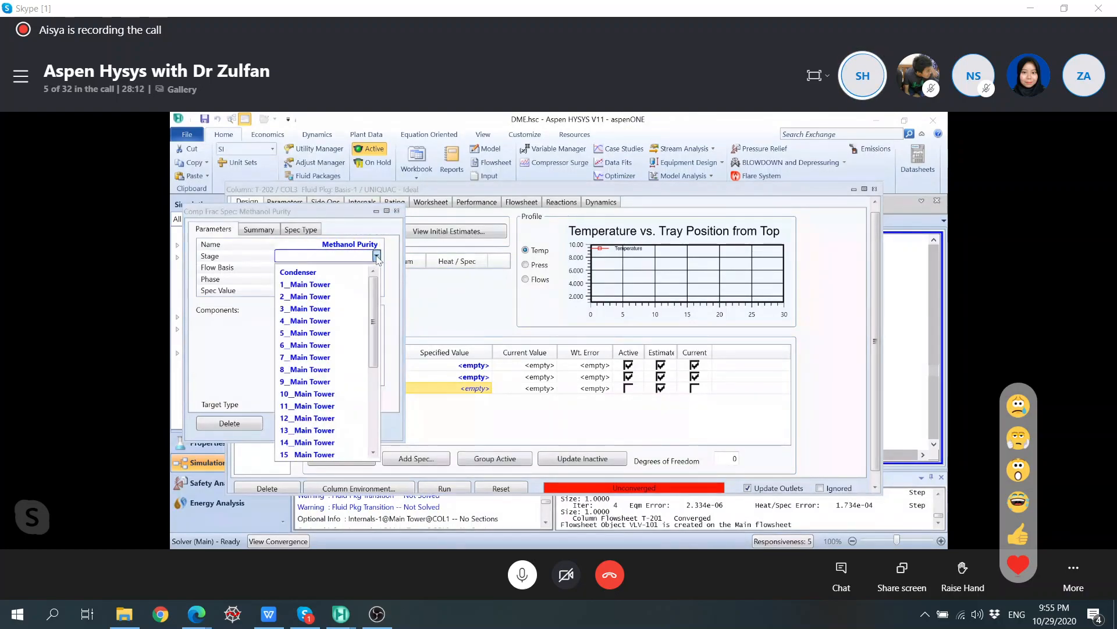
pyautogui.moveTo(373, 303)
pyautogui.mouseDown()
pyautogui.moveTo(373, 347)
pyautogui.moveTo(375, 284)
pyautogui.mouseUp()
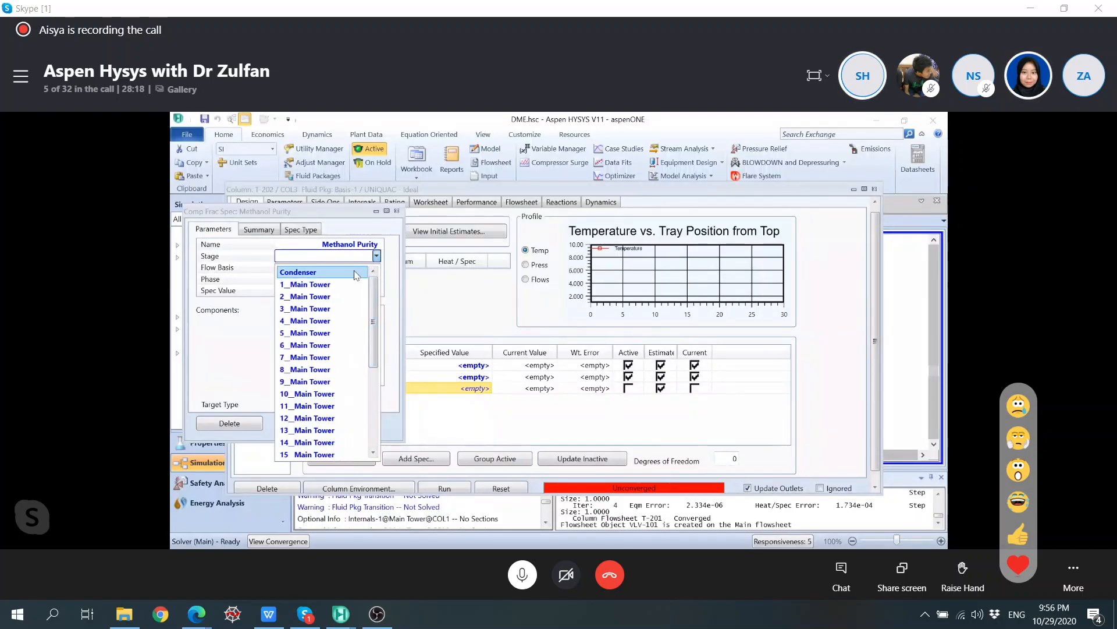
pyautogui.click(364, 272)
pyautogui.click(376, 268)
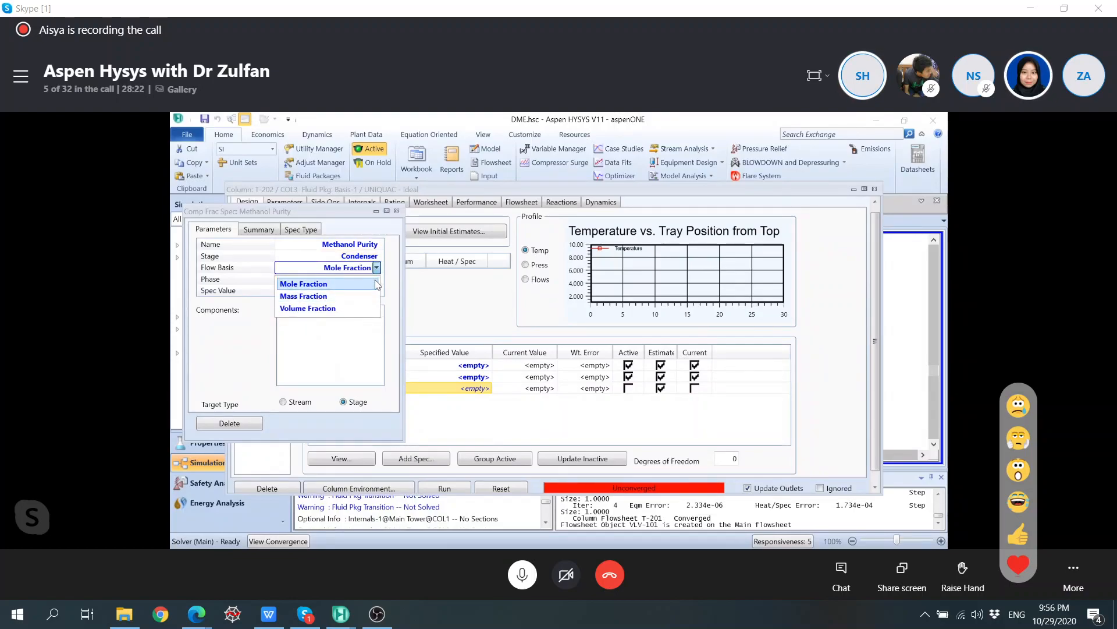
pyautogui.click(376, 280)
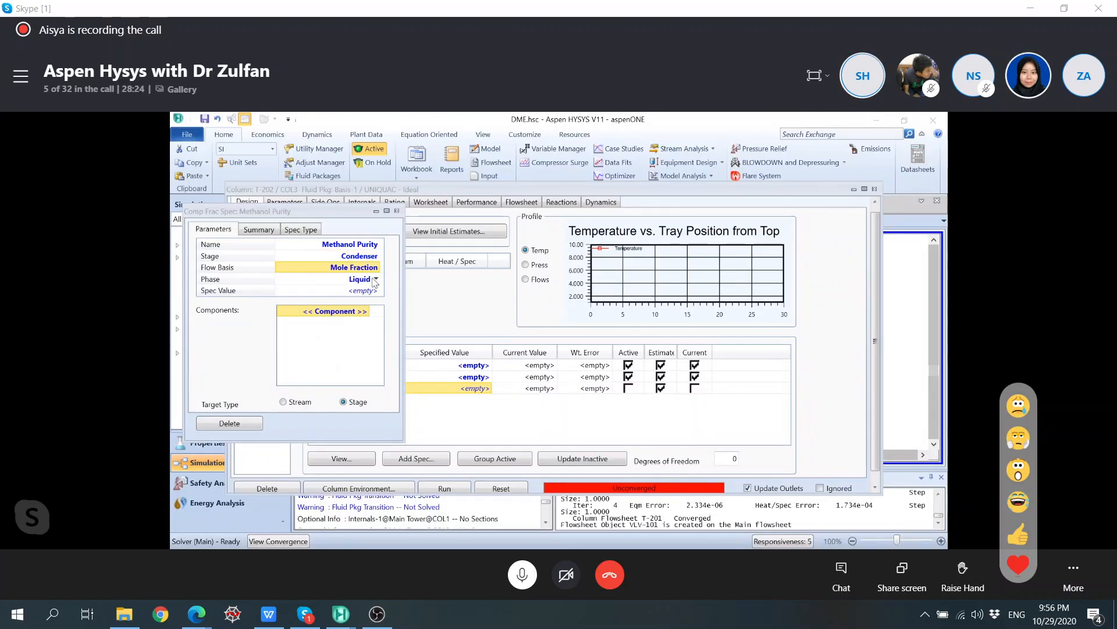
pyautogui.click(376, 280)
pyautogui.click(389, 280)
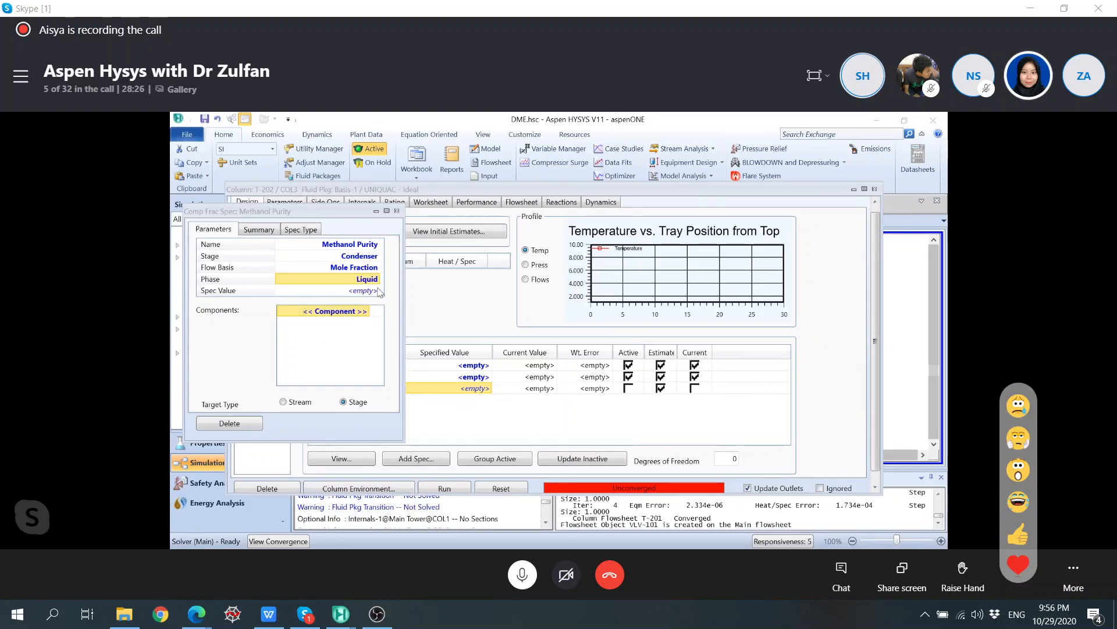
# Step: Set the Methanol Purity spec value to 0.96 for the Methanol component and close the specification
pyautogui.click(369, 290)
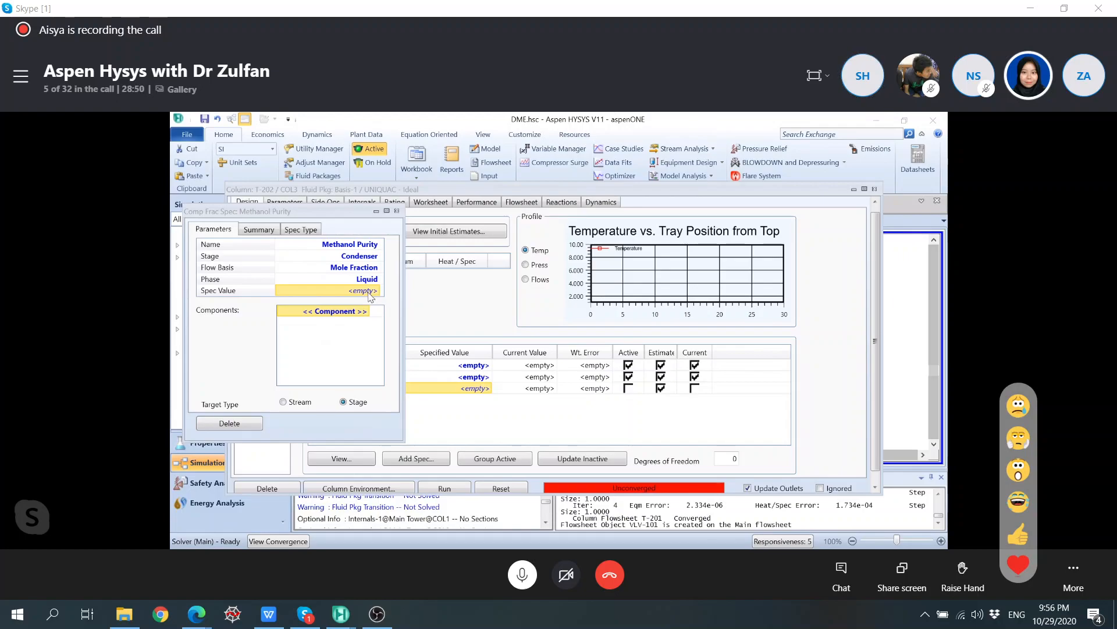
pyautogui.write('0')
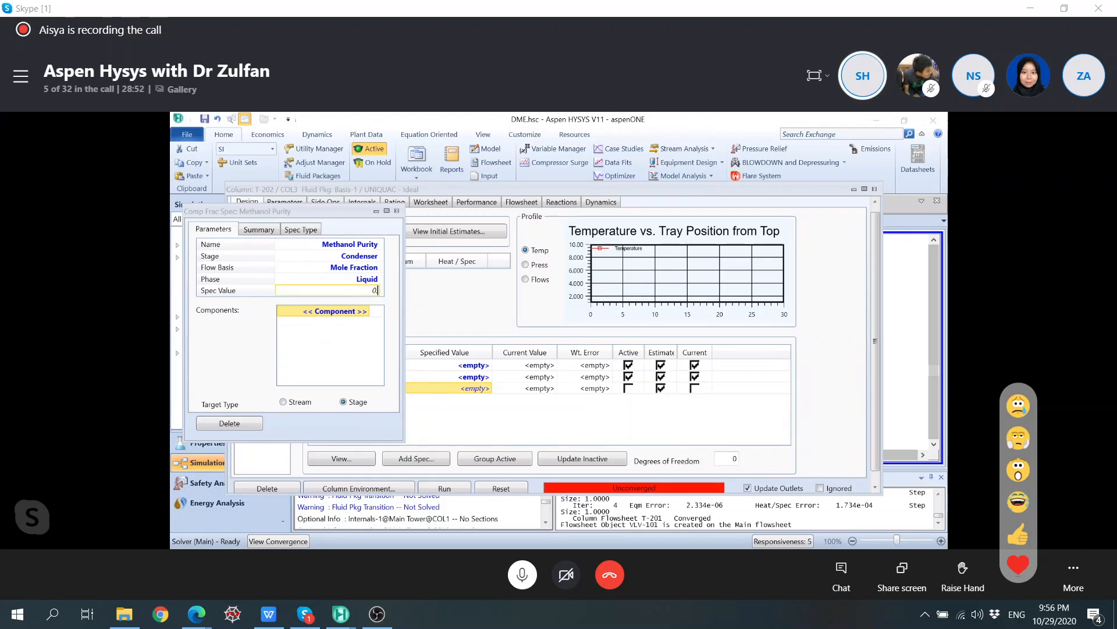
pyautogui.write('.96')
pyautogui.press('Return')
pyautogui.click(366, 311)
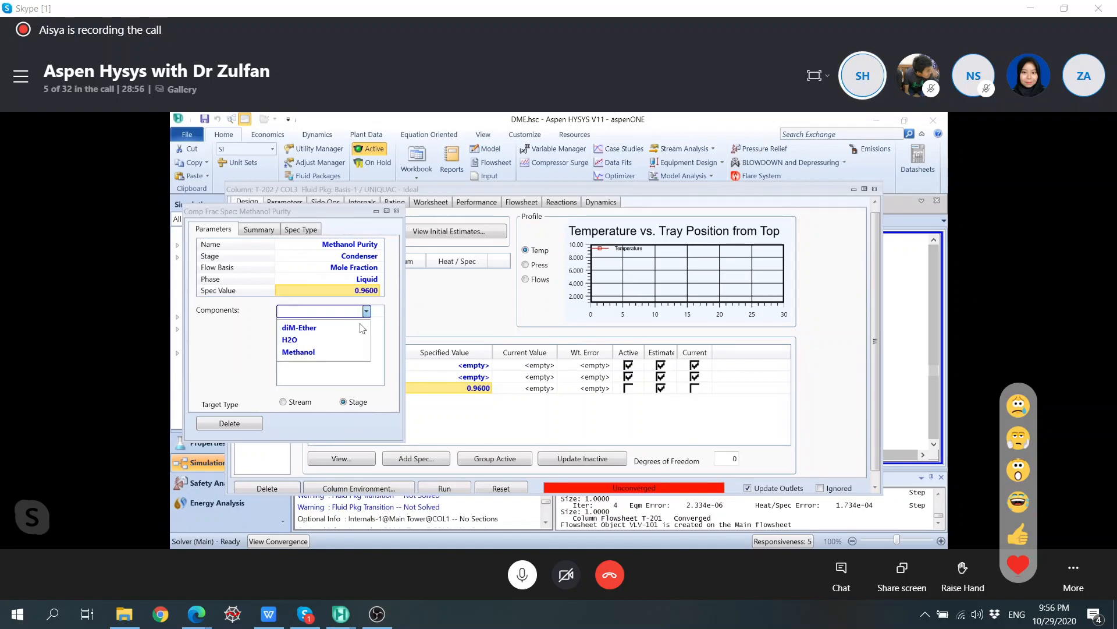
pyautogui.click(353, 352)
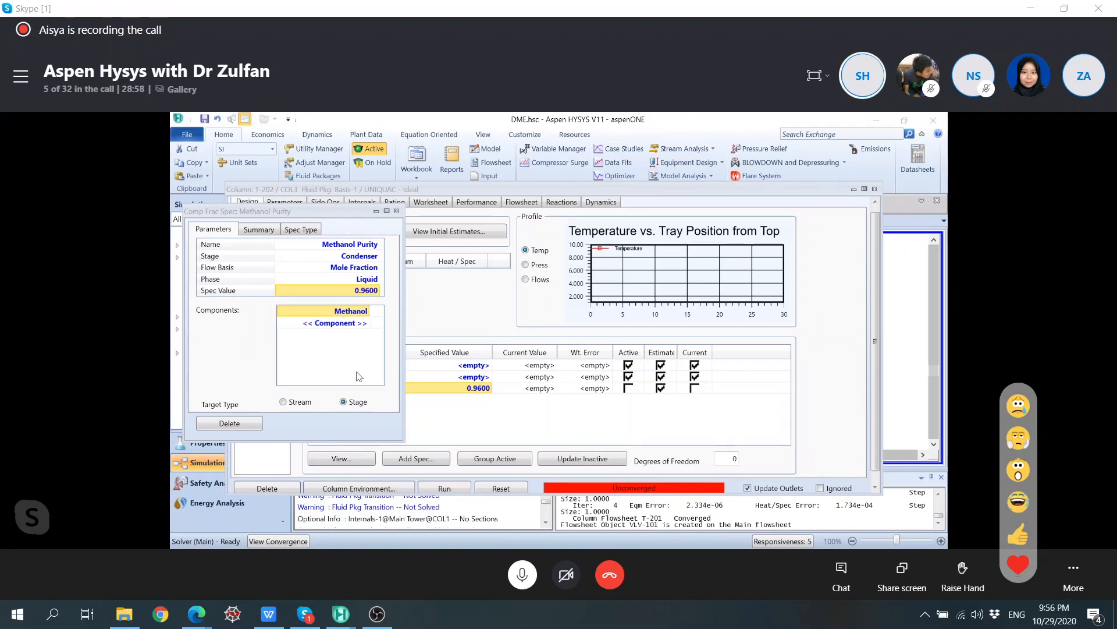
pyautogui.click(397, 211)
# Step: Add a Column Component Recovery specification with a spec value of 0.989 and name it Methanol Recovery
pyautogui.click(422, 458)
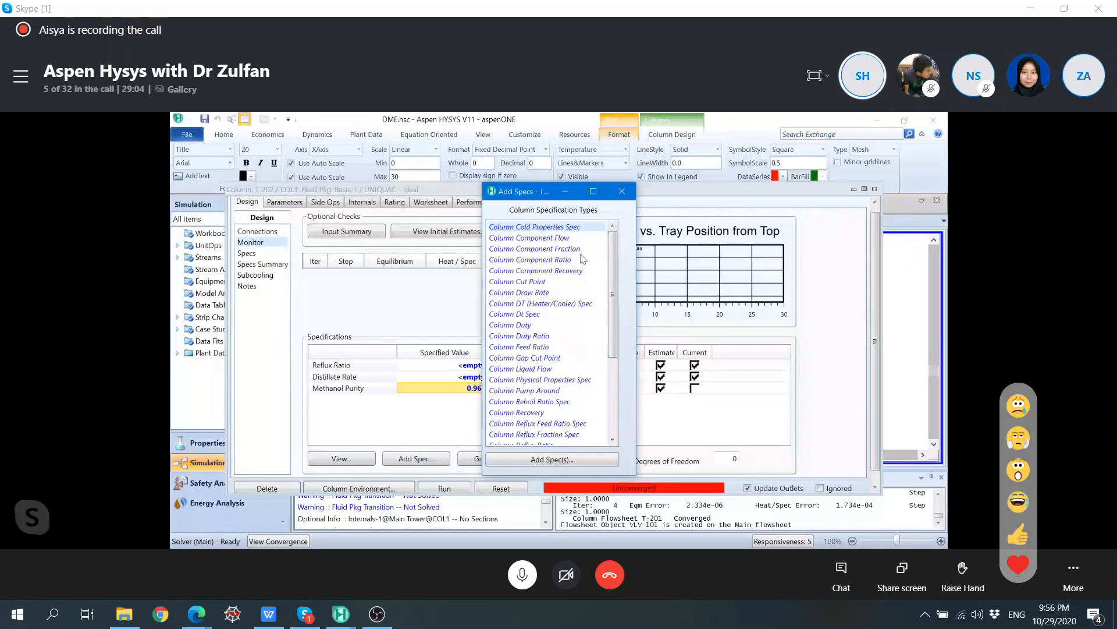
pyautogui.click(578, 274)
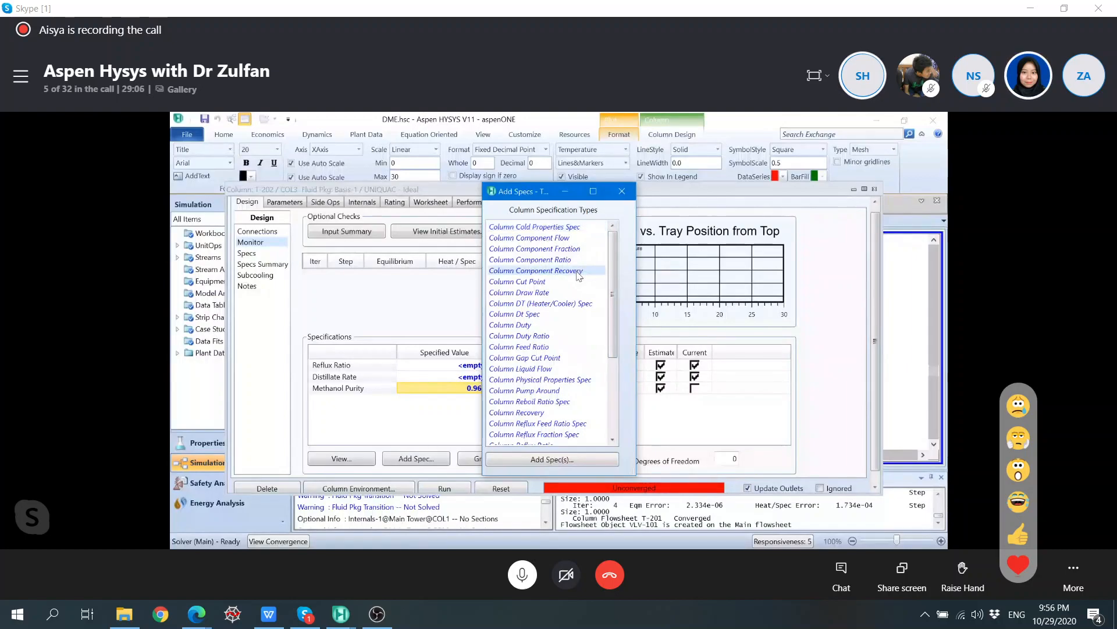
pyautogui.click(561, 460)
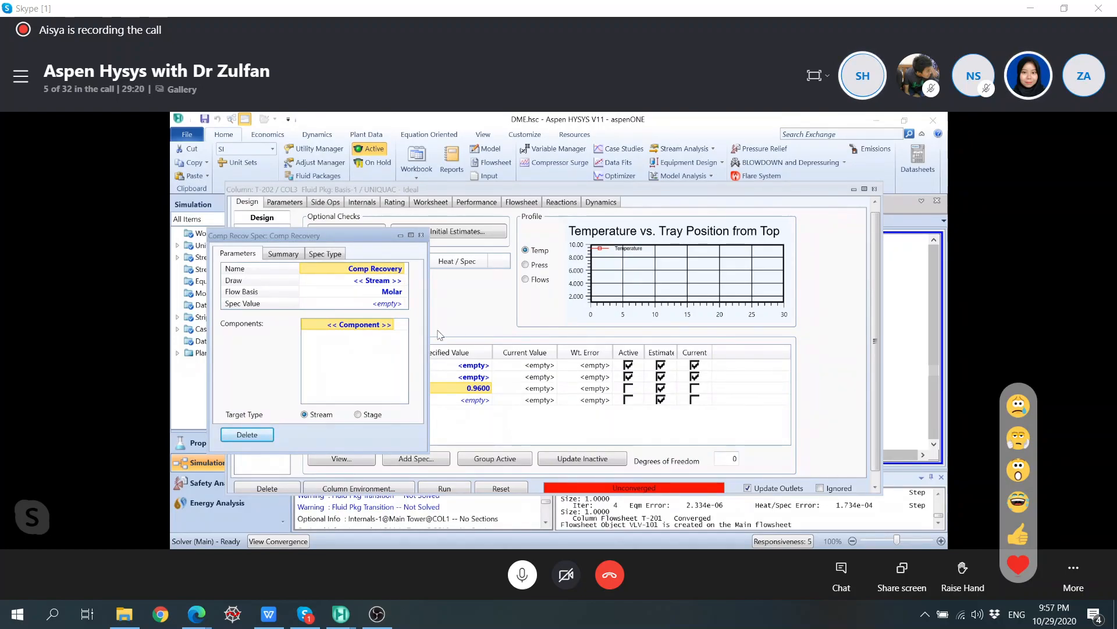
pyautogui.click(399, 305)
pyautogui.write('0.989')
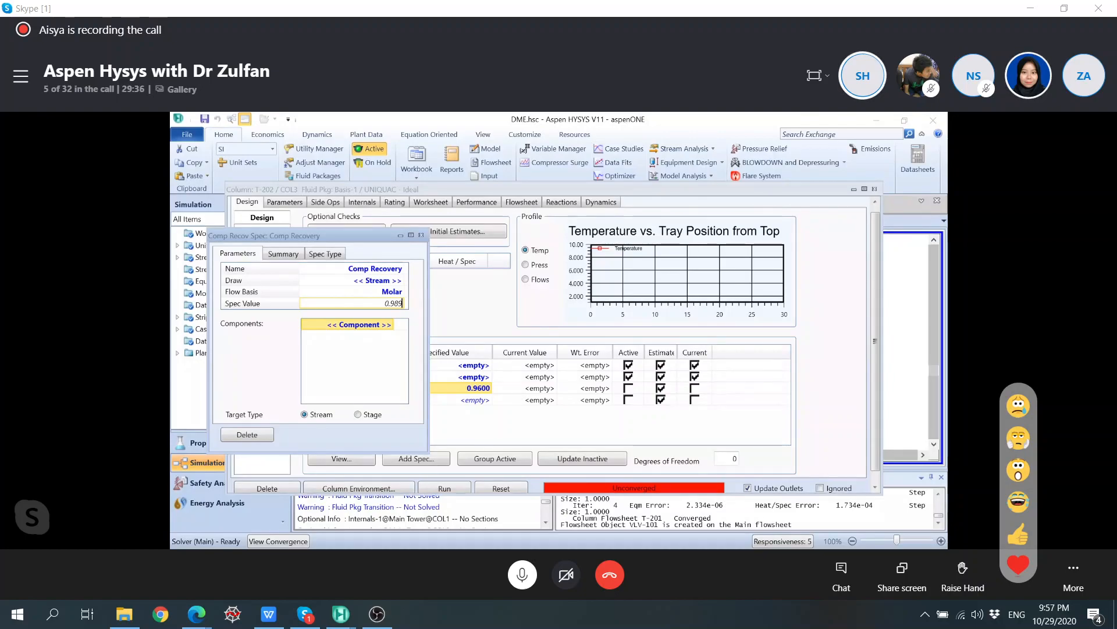
pyautogui.click(401, 282)
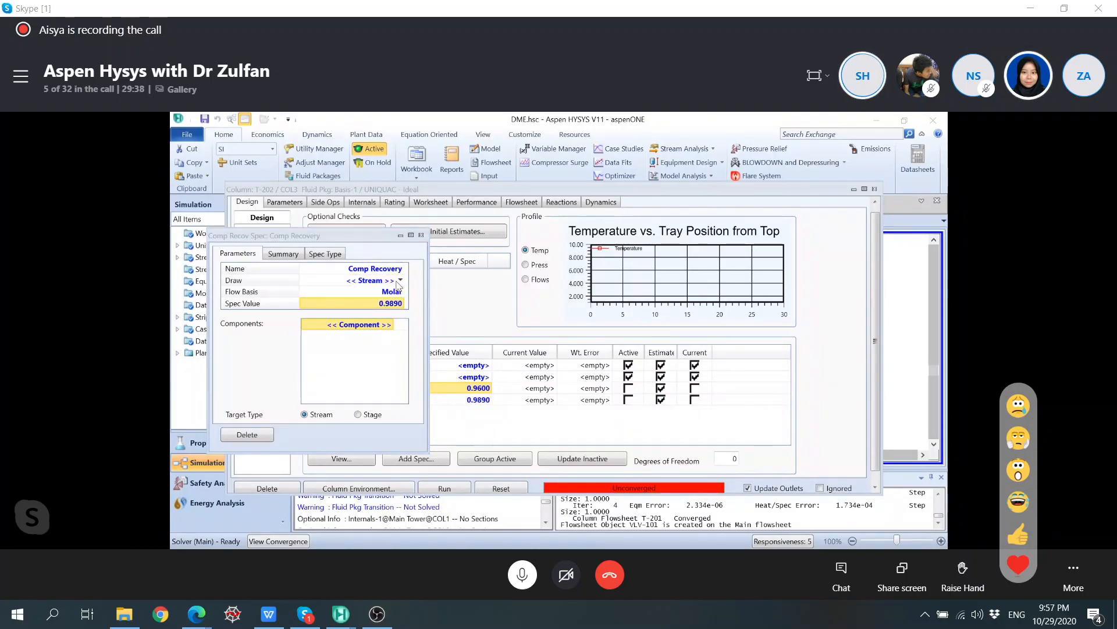
pyautogui.click(401, 281)
pyautogui.click(399, 270)
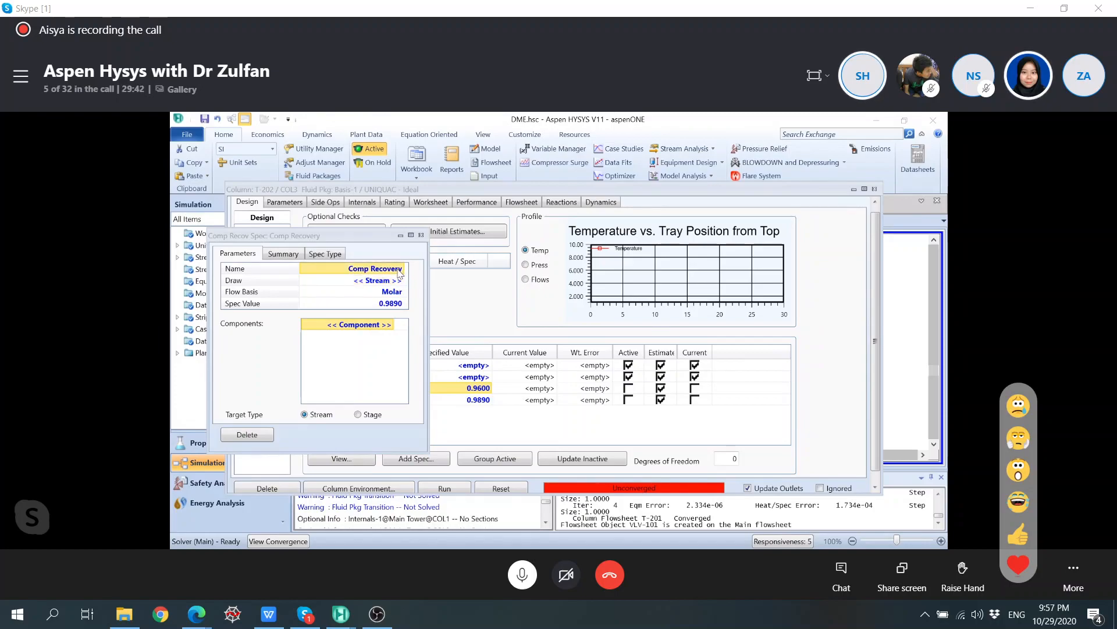
pyautogui.write('Methanol Recovery')
pyautogui.click(400, 281)
pyautogui.click(400, 281)
pyautogui.click(401, 281)
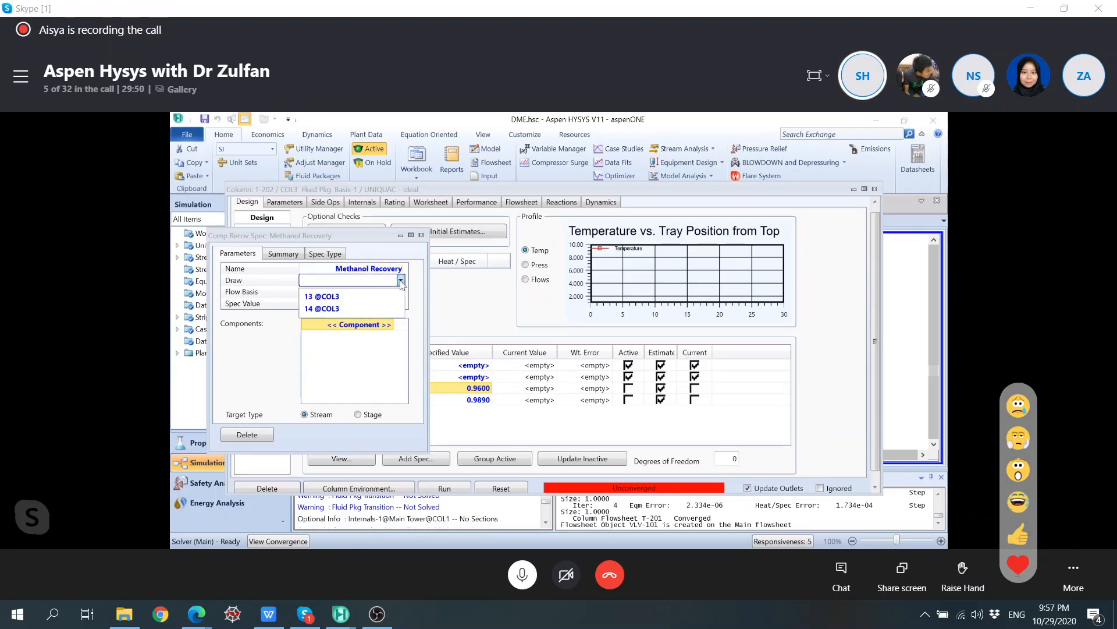
pyautogui.click(348, 298)
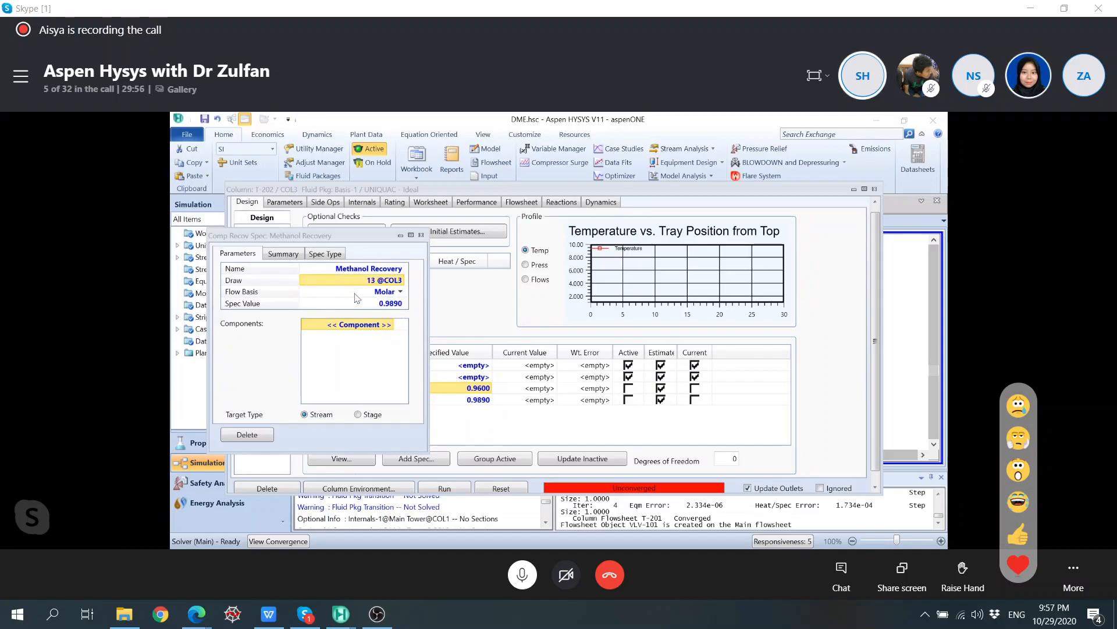
pyautogui.click(388, 324)
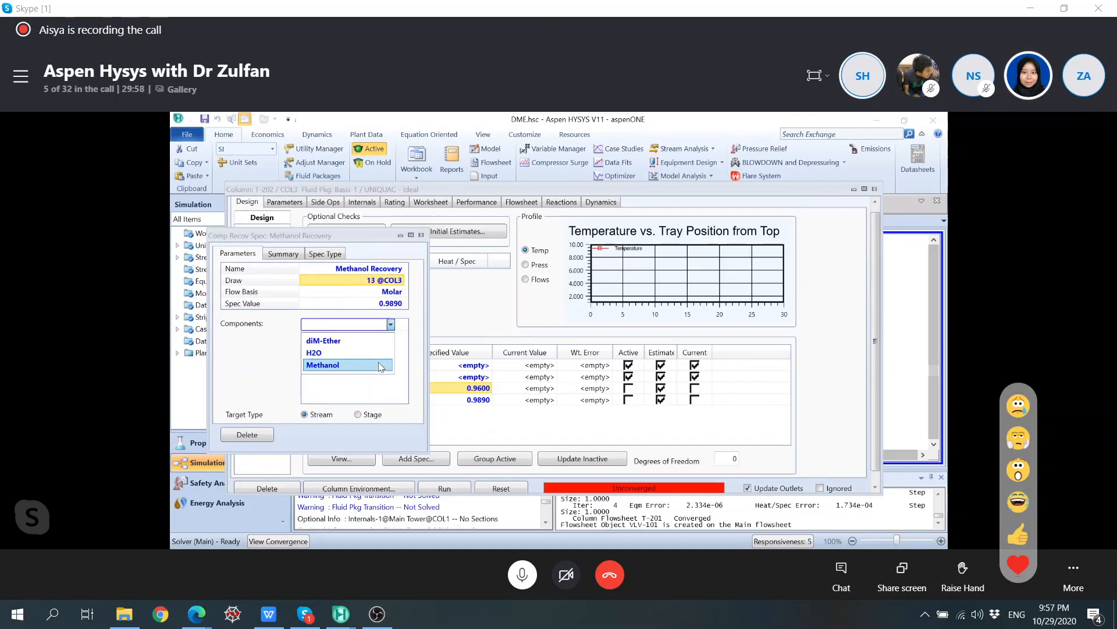
pyautogui.click(375, 366)
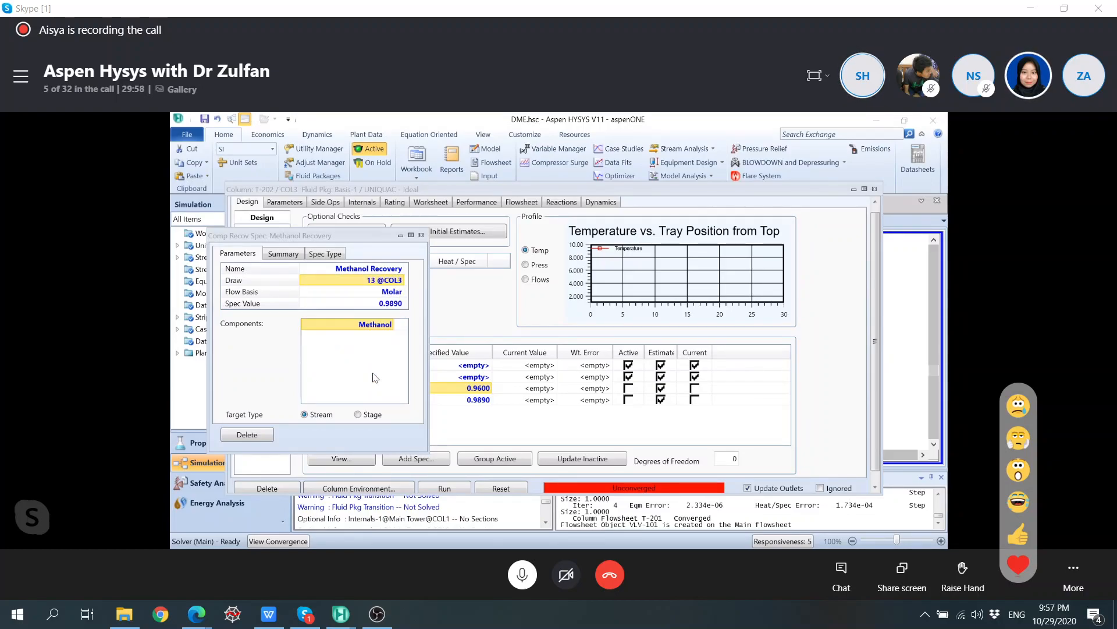
pyautogui.click(421, 235)
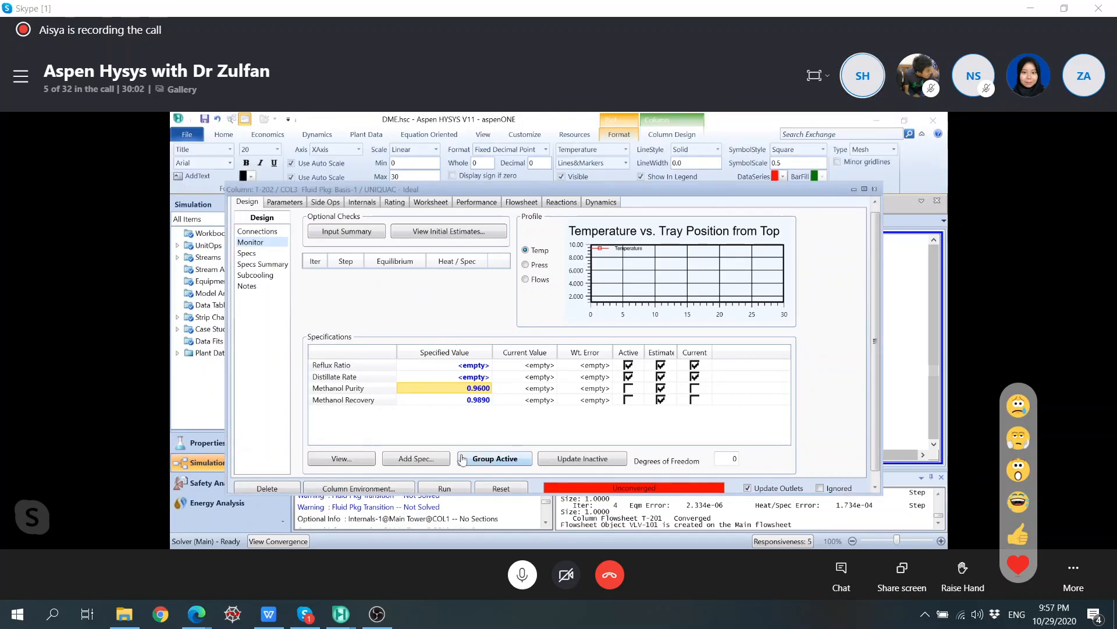
pyautogui.click(416, 458)
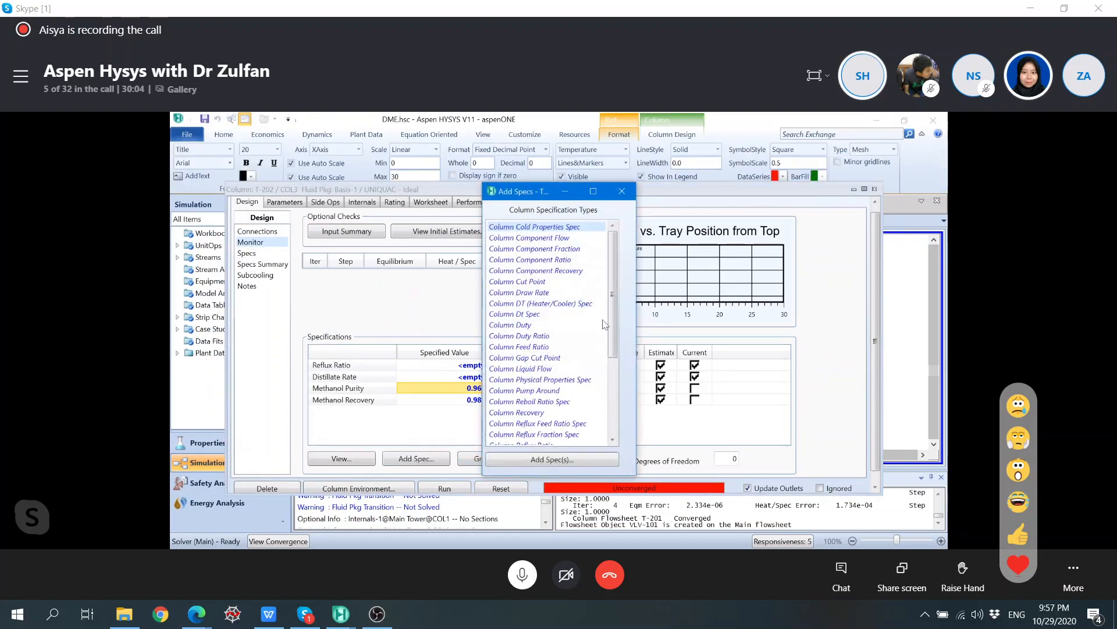
pyautogui.click(560, 324)
pyautogui.click(550, 460)
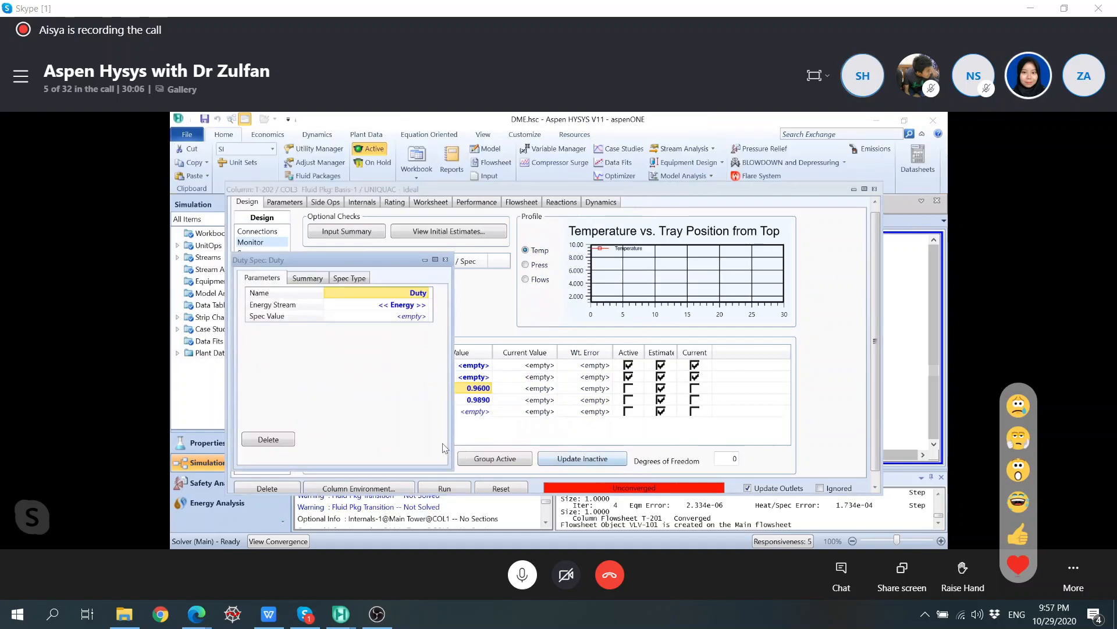
pyautogui.click(425, 305)
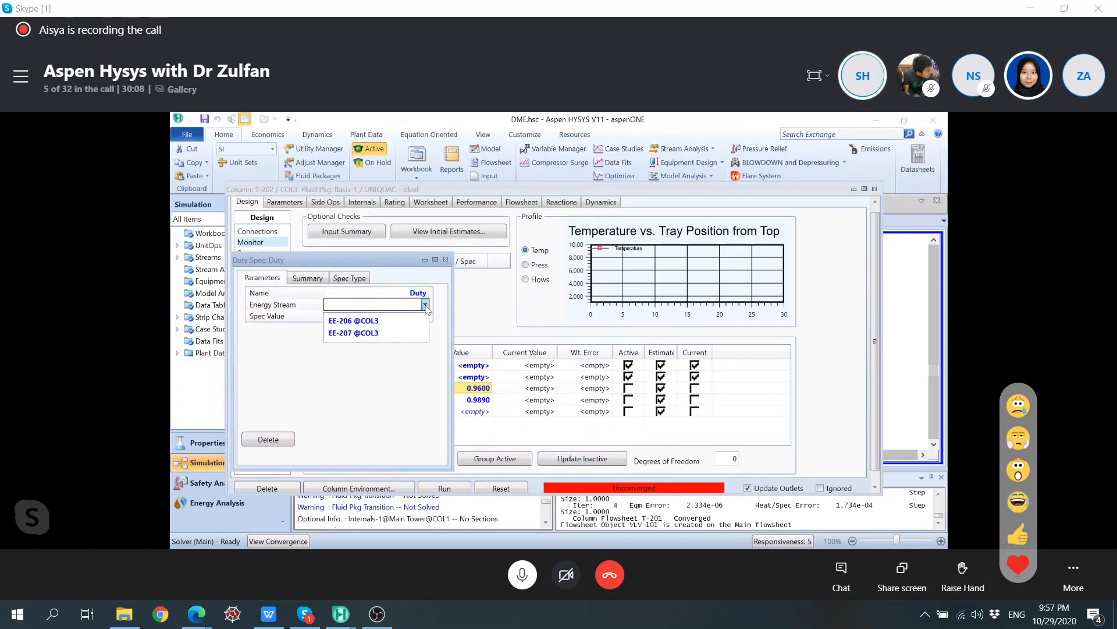
pyautogui.click(389, 322)
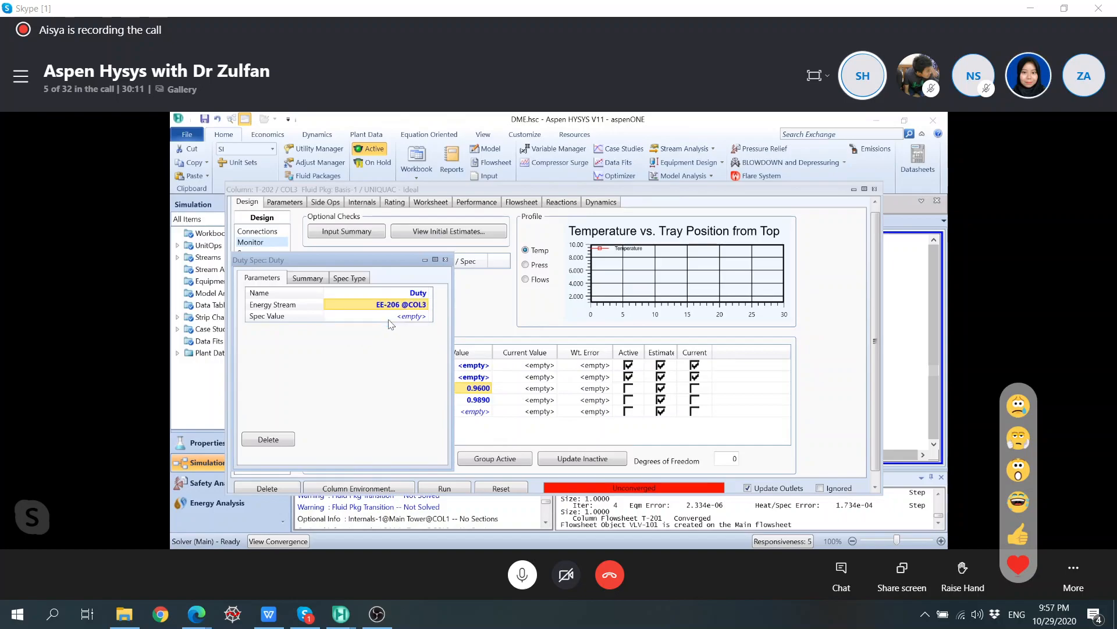
# Step: Name the new duty specification Reboiler Duty, leave its spec value empty and close the specification
pyautogui.click(414, 294)
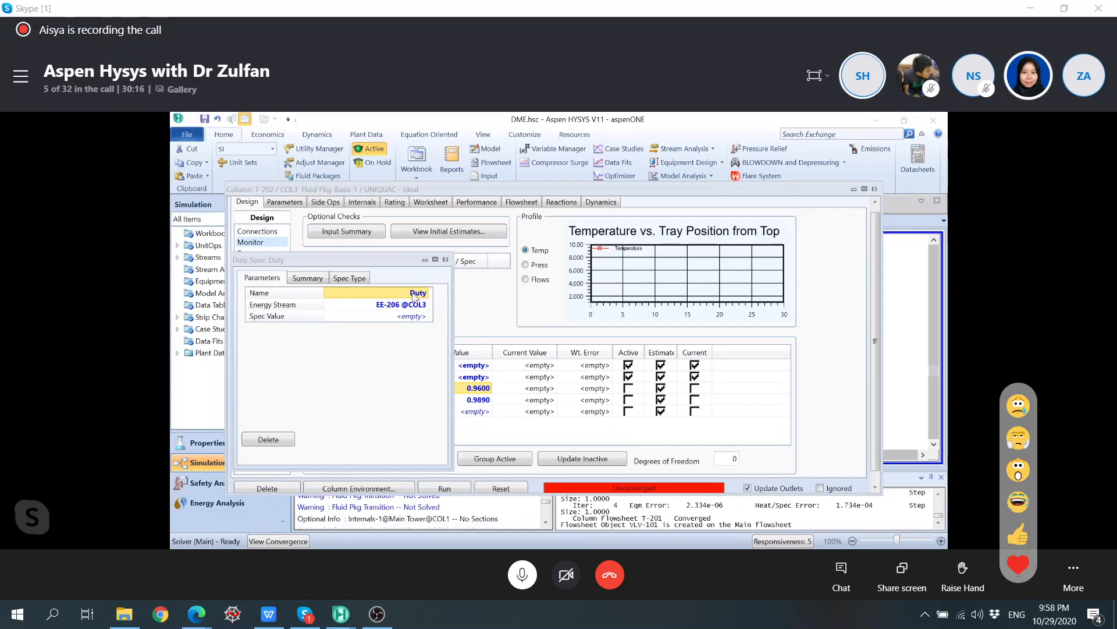
pyautogui.click(420, 294)
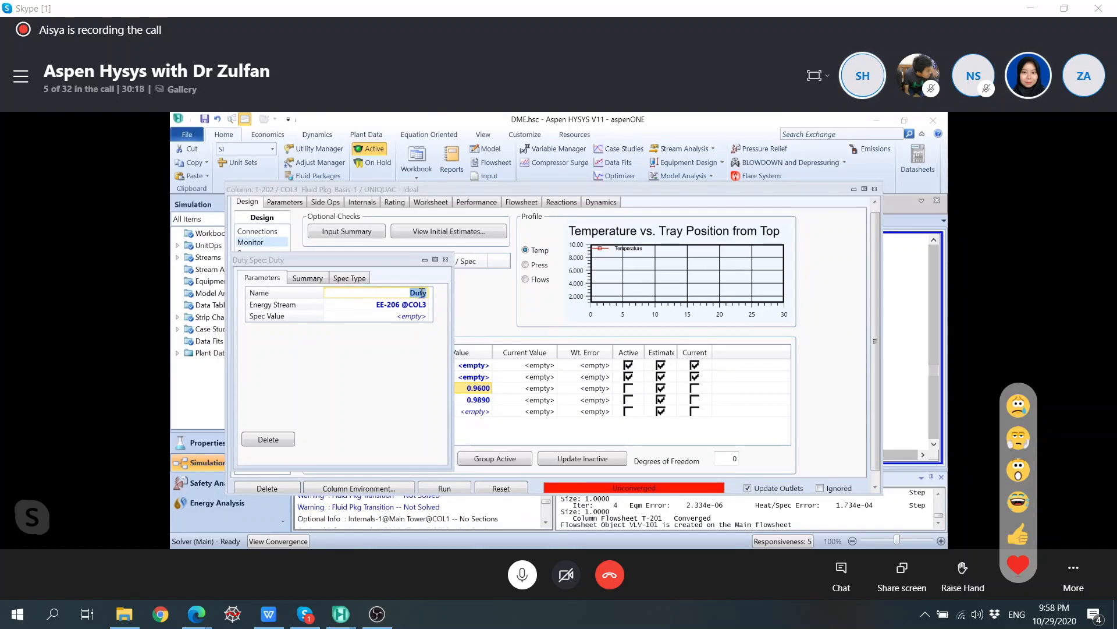
pyautogui.write('Reboiler Duty')
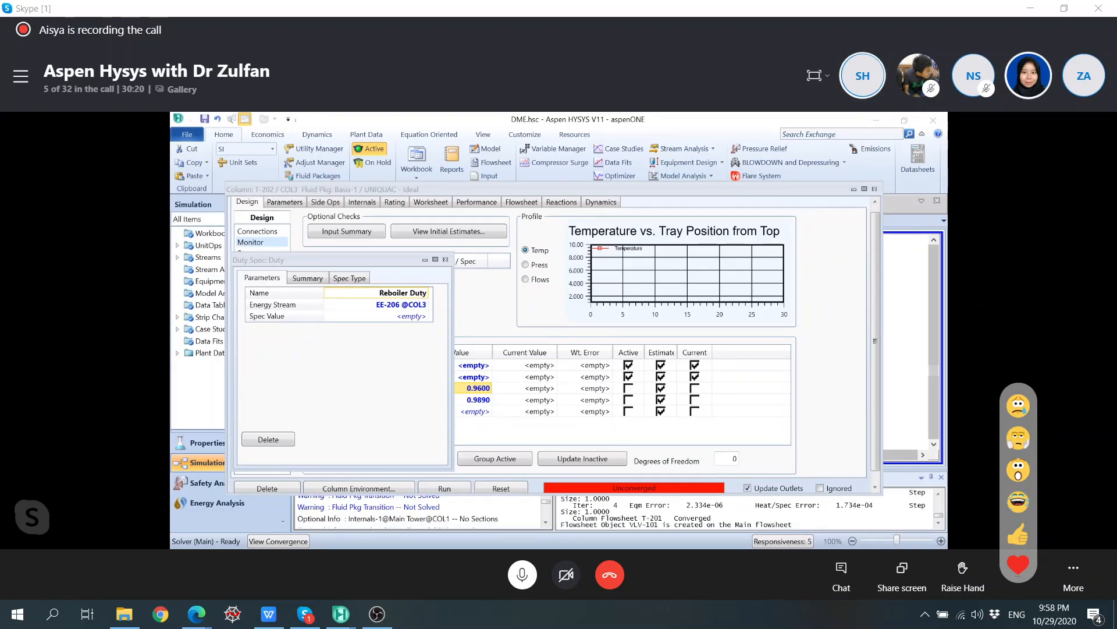
pyautogui.click(427, 317)
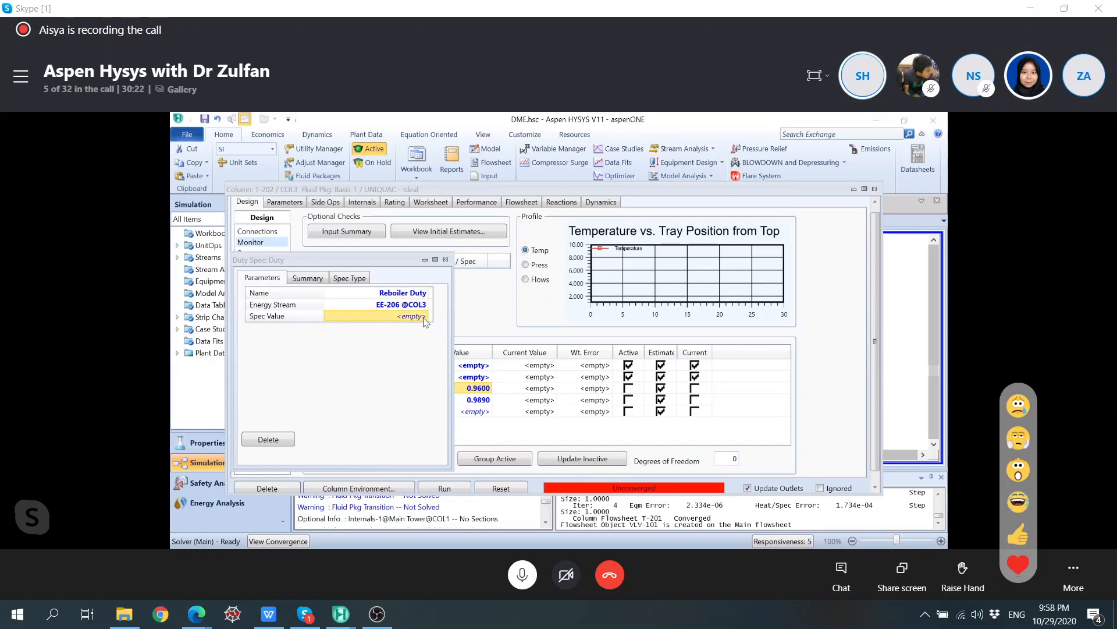
pyautogui.moveTo(407, 262); pyautogui.dragTo(341, 223)
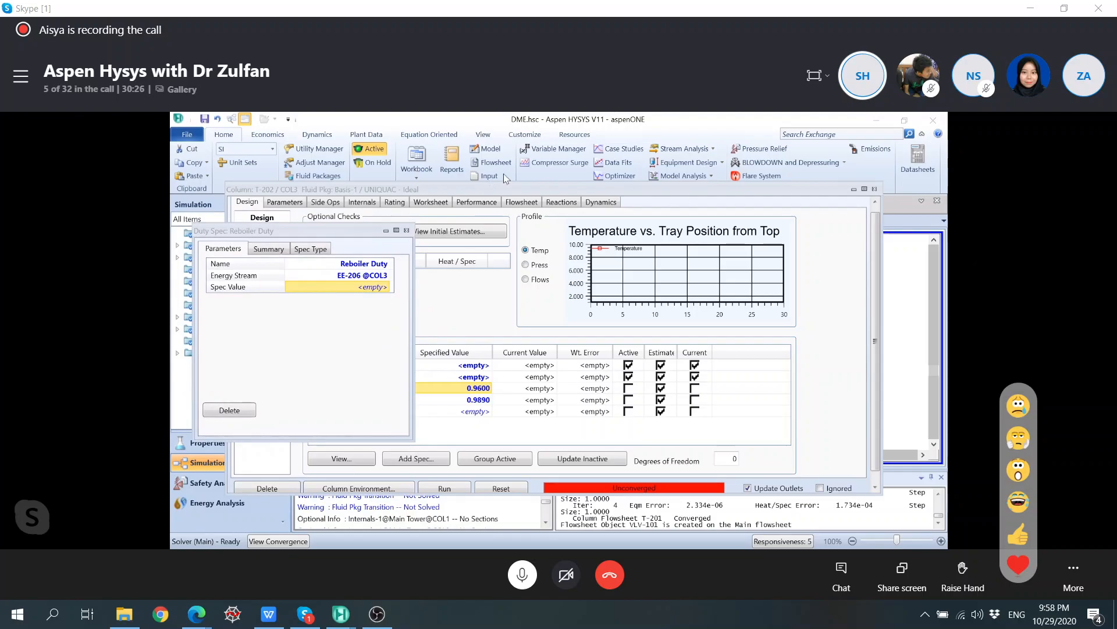
pyautogui.click(512, 189)
pyautogui.moveTo(512, 190); pyautogui.dragTo(381, 121)
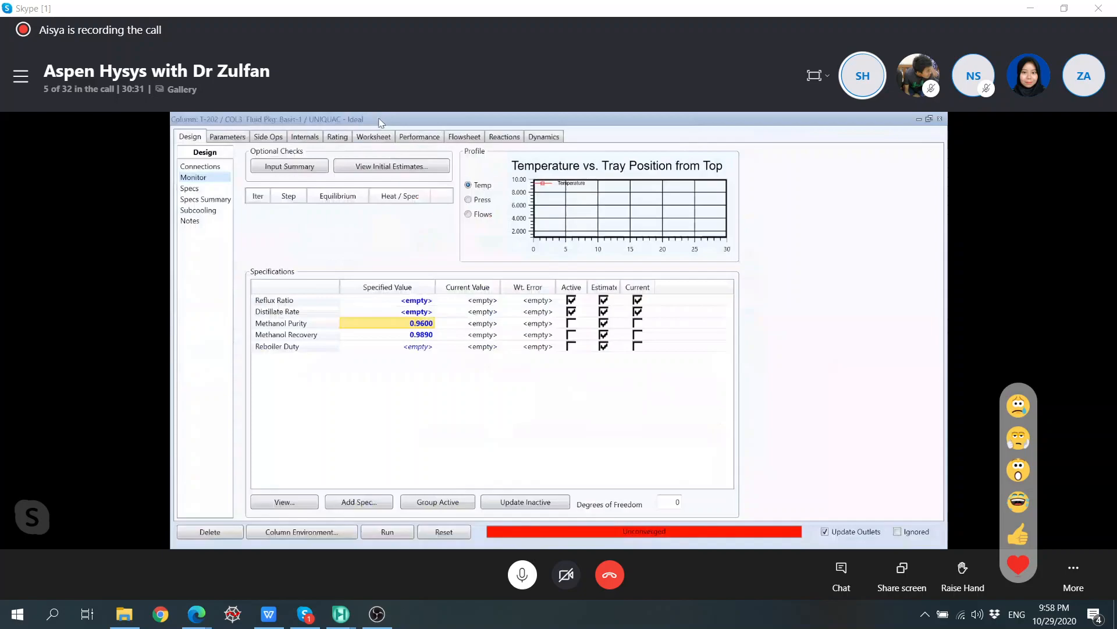
pyautogui.click(929, 118)
pyautogui.moveTo(717, 191); pyautogui.dragTo(738, 267)
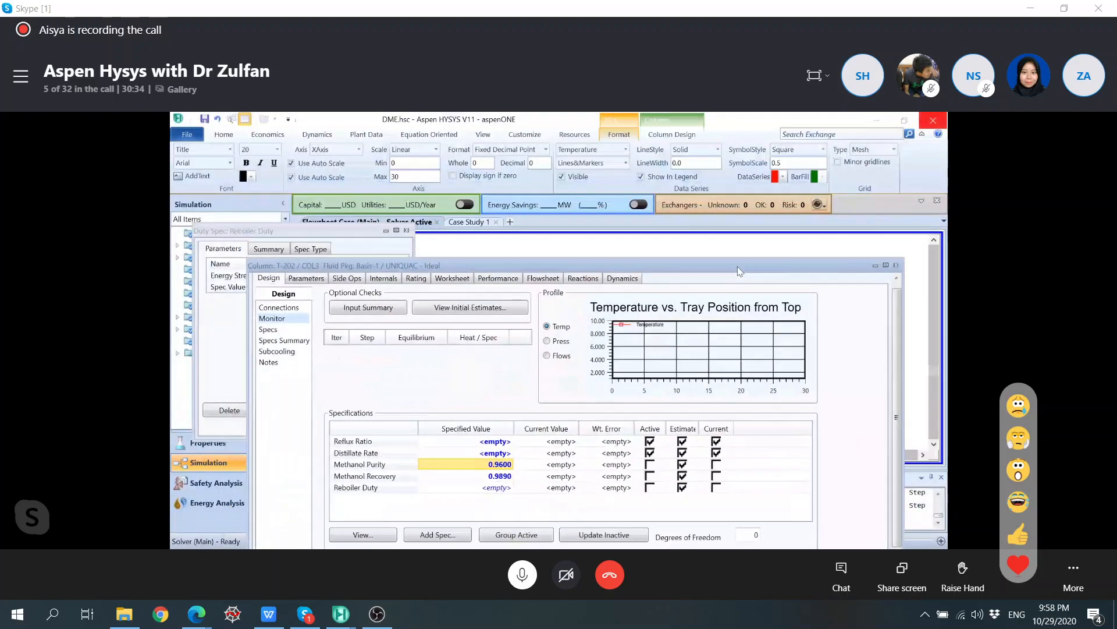
pyautogui.click(359, 230)
pyautogui.click(406, 231)
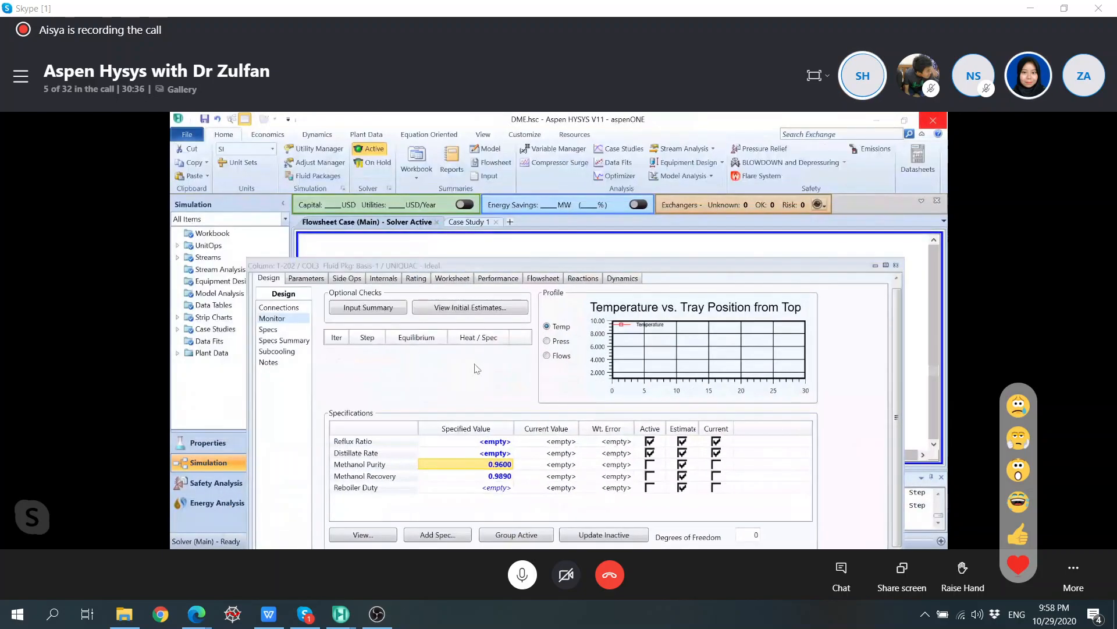
pyautogui.click(438, 534)
pyautogui.click(528, 328)
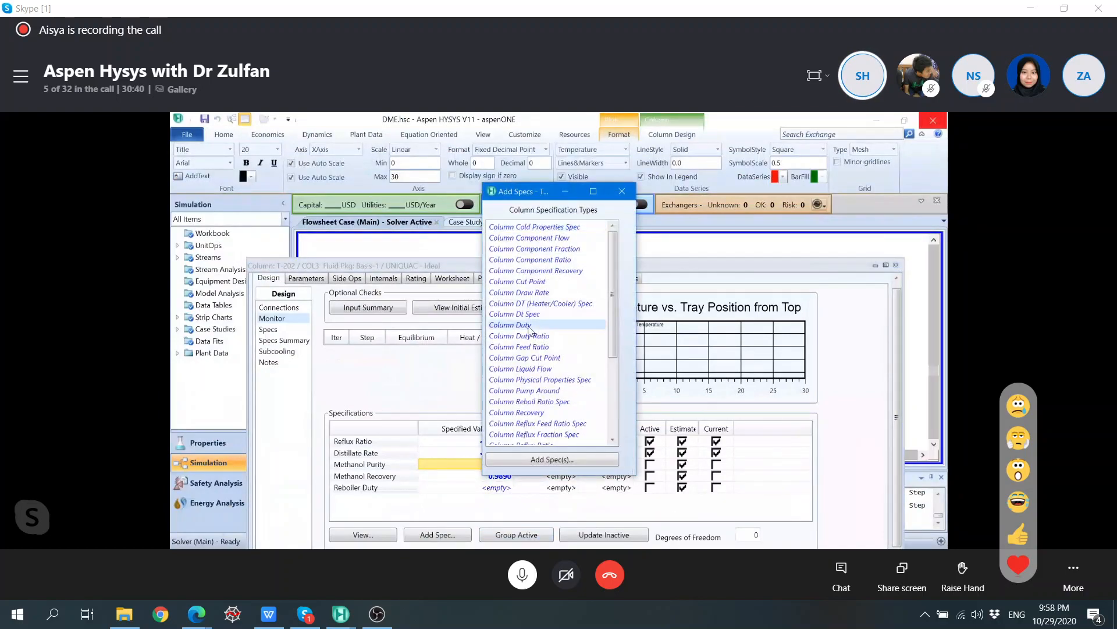
pyautogui.click(552, 460)
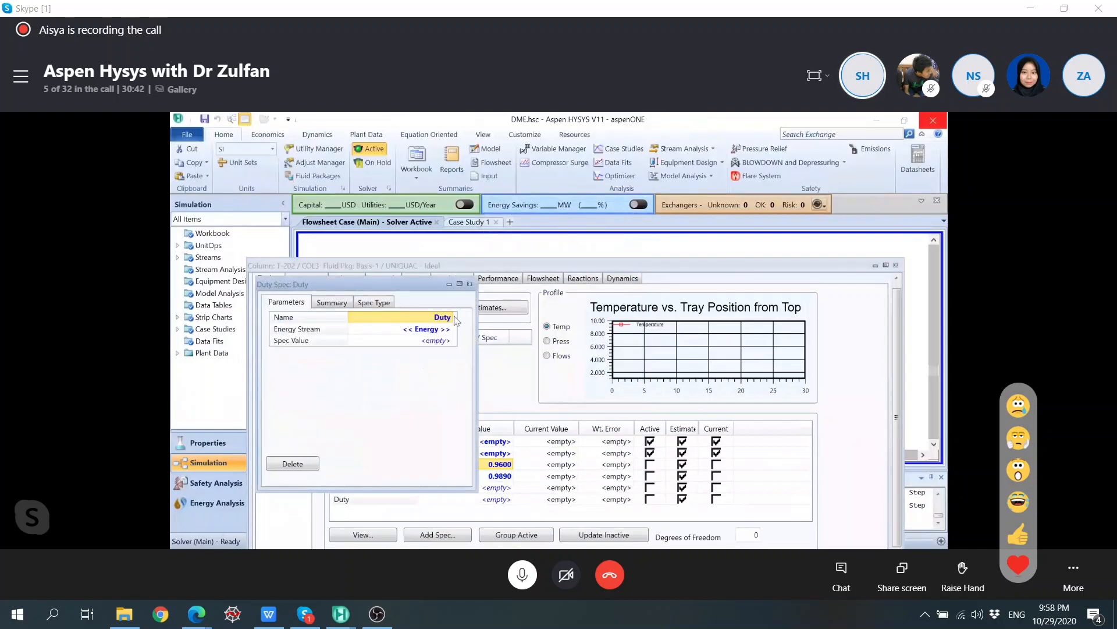
pyautogui.write('Co')
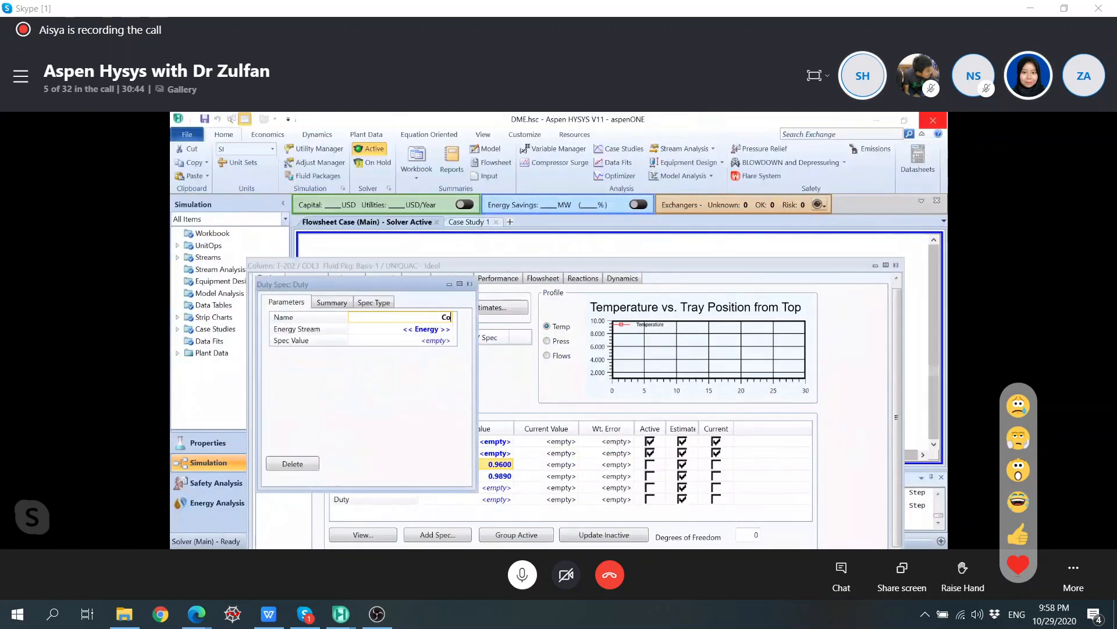
pyautogui.write('ndenser Duty')
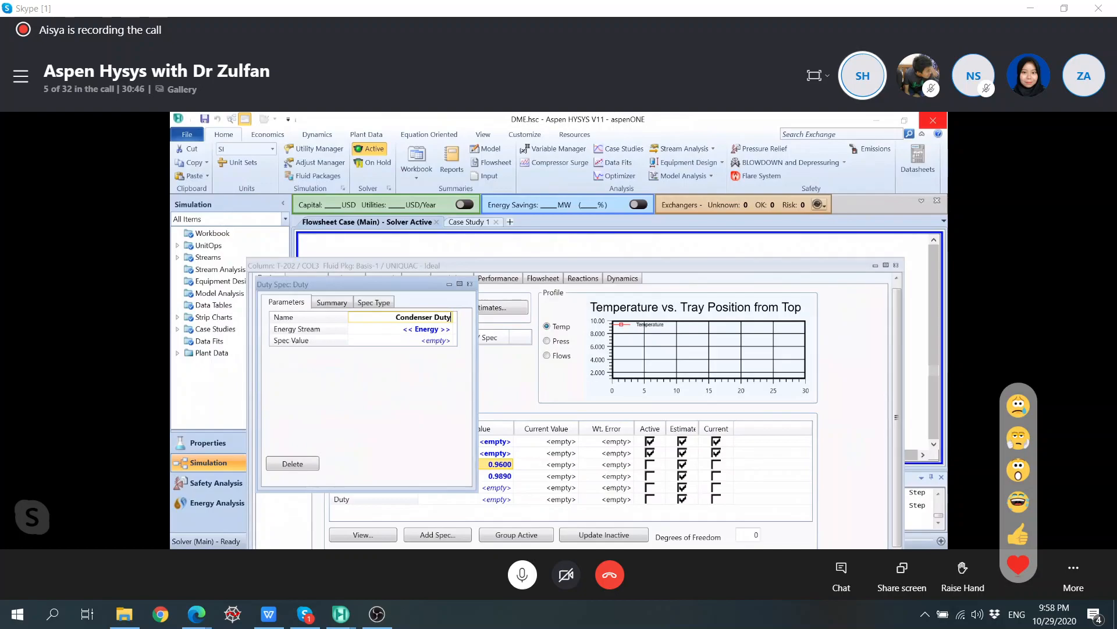
pyautogui.press('Return')
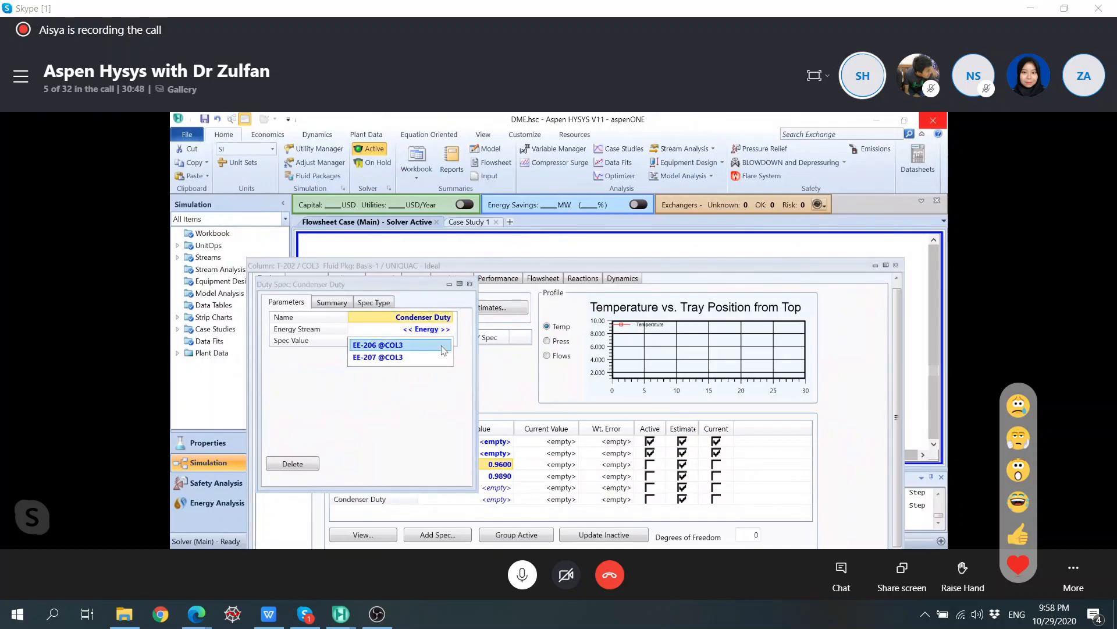
pyautogui.click(434, 329)
pyautogui.click(419, 352)
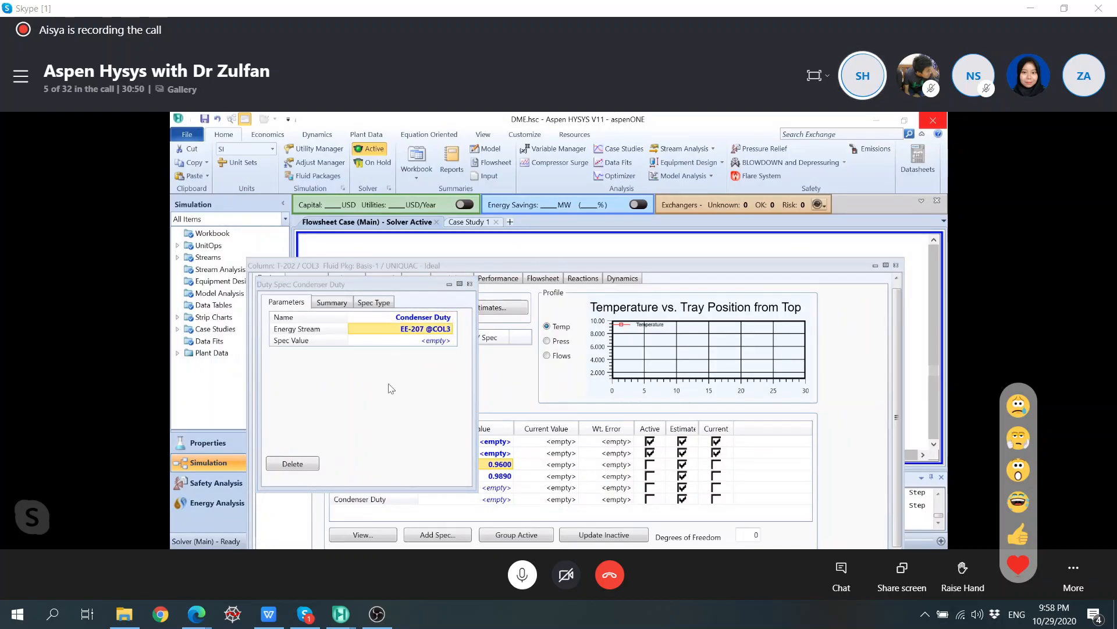
pyautogui.click(471, 285)
# Step: Make Methanol Purity and Methanol Recovery the active specifications of T-202 instead of Reflux Ratio and Distillate Rate, and acknowledge the feed pressure warning
pyautogui.moveTo(556, 265); pyautogui.dragTo(488, 172)
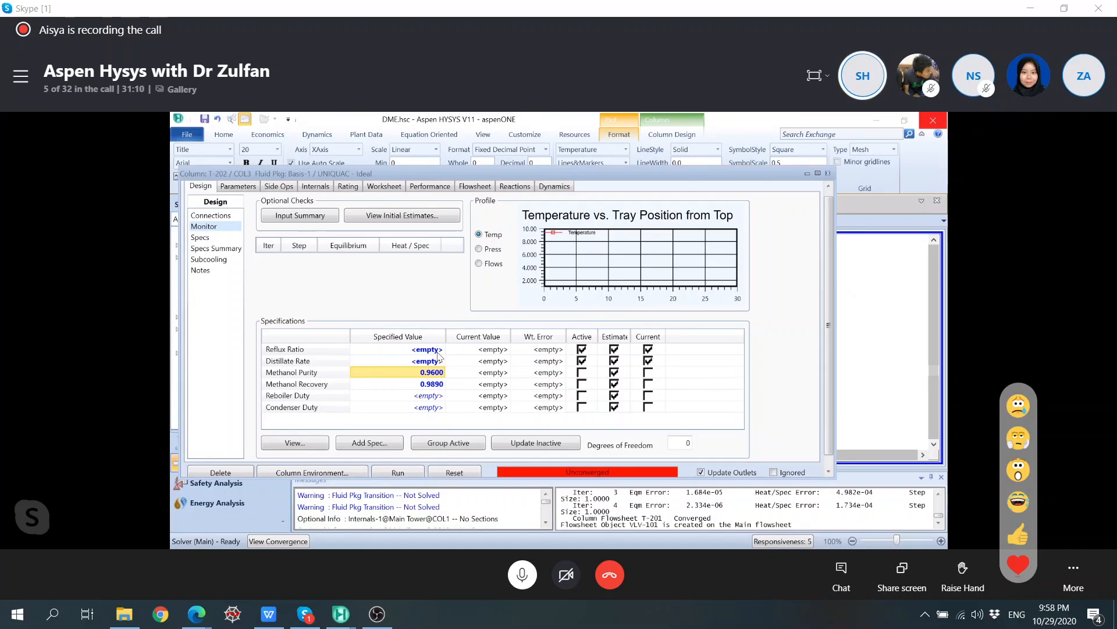
pyautogui.press('Up')
pyautogui.press('Up')
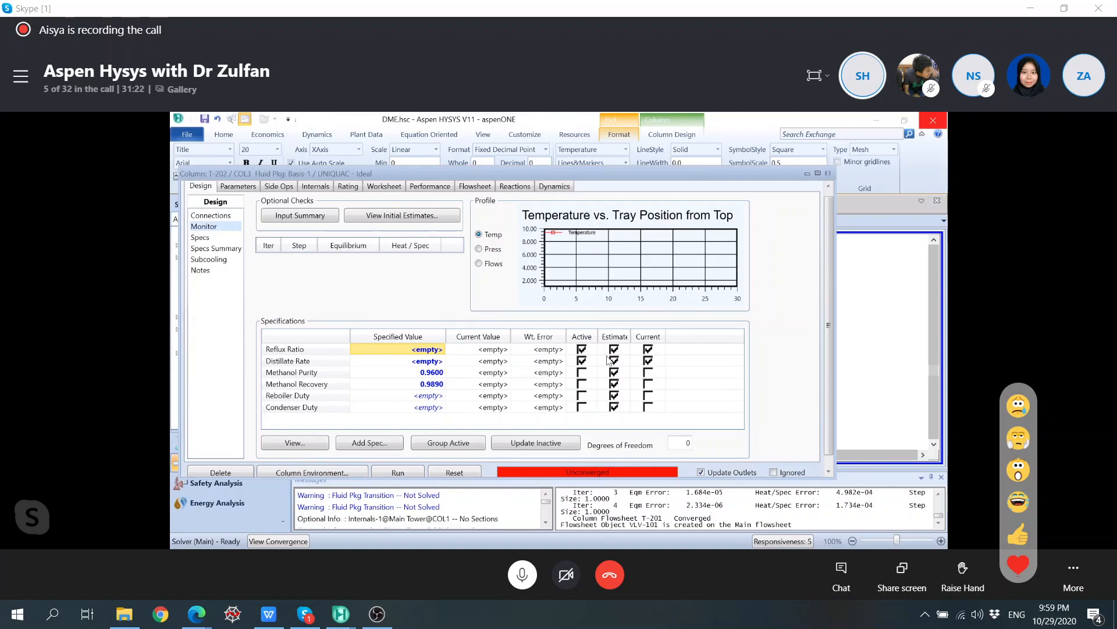
pyautogui.click(583, 359)
pyautogui.click(582, 348)
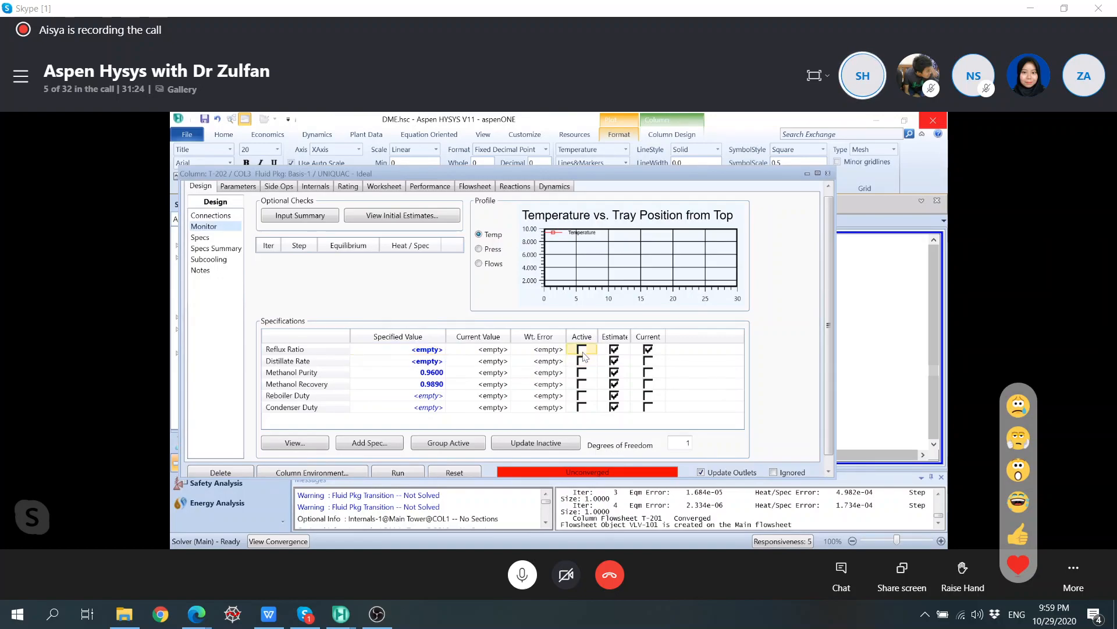
pyautogui.click(582, 373)
pyautogui.click(583, 385)
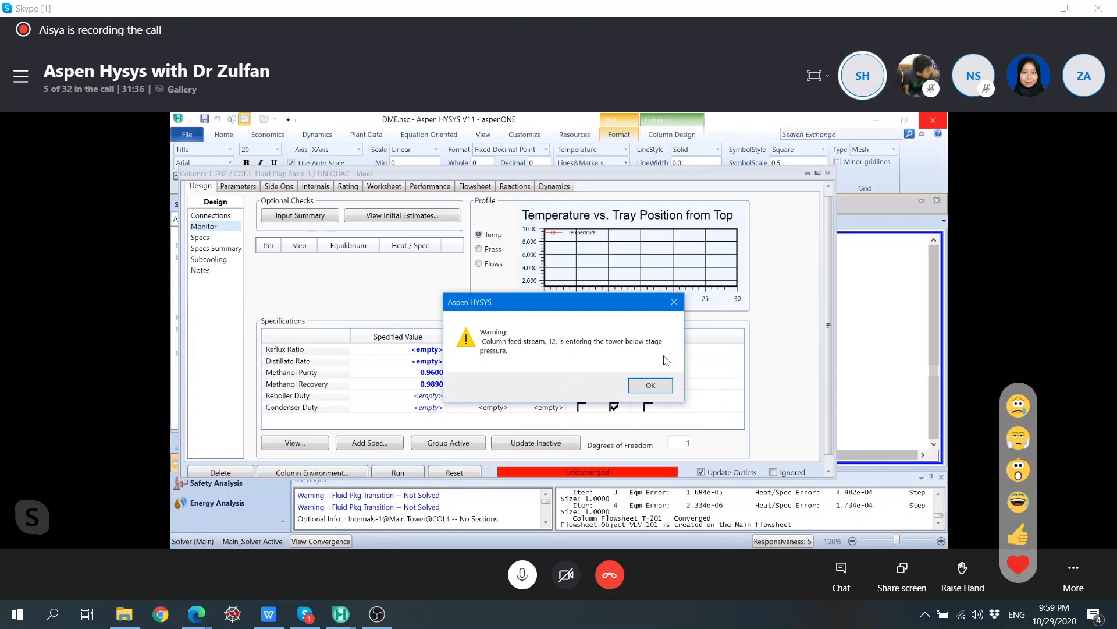
pyautogui.click(651, 384)
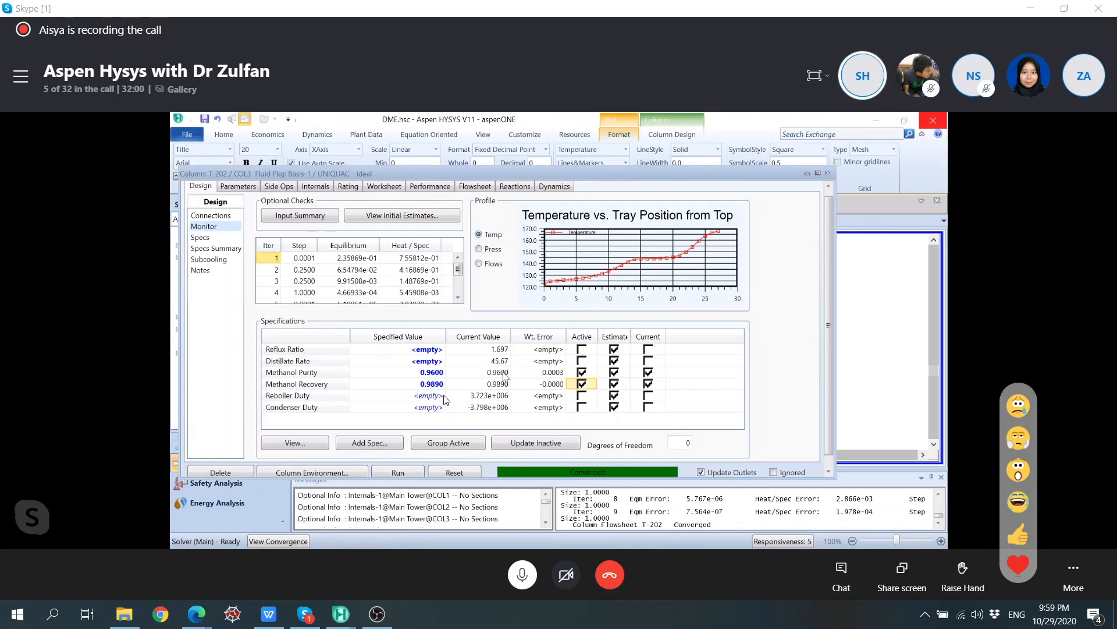
pyautogui.moveTo(506, 359)
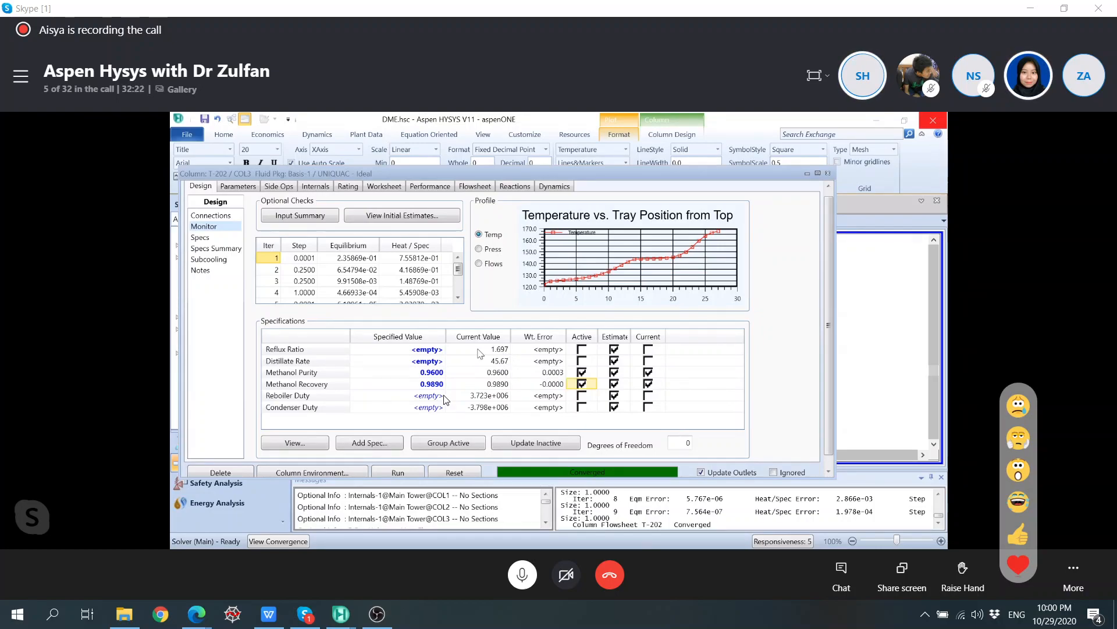
# Step: Specify a Reflux Ratio of 1.697 and a Distillate Rate of 45 kgmole/h for T-202
pyautogui.click(432, 349)
pyautogui.write('1.')
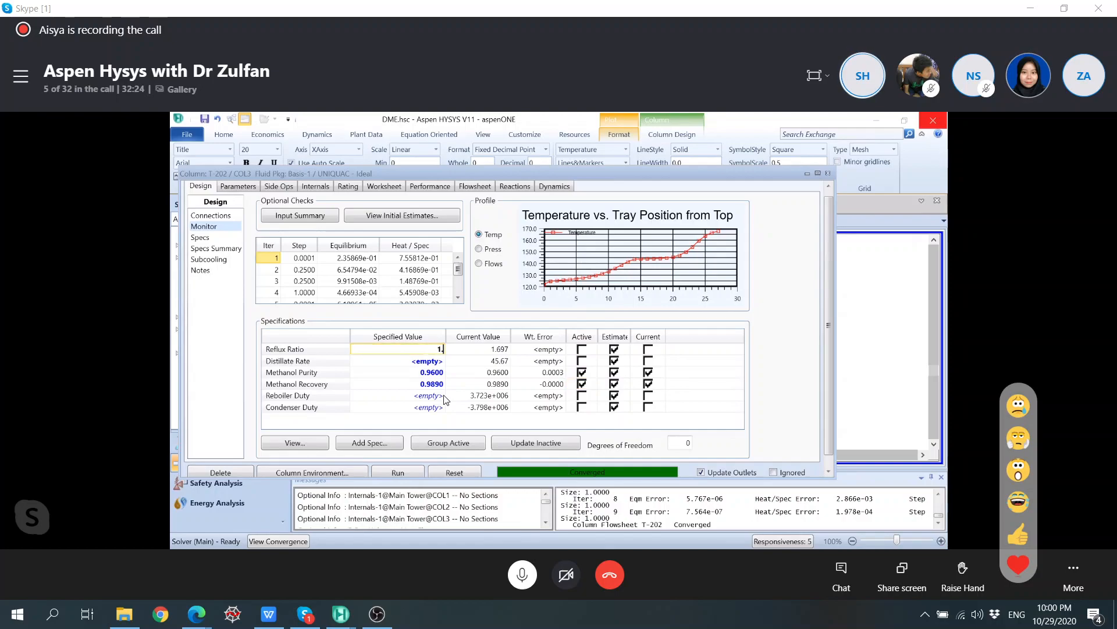
pyautogui.write('697')
pyautogui.press('Return')
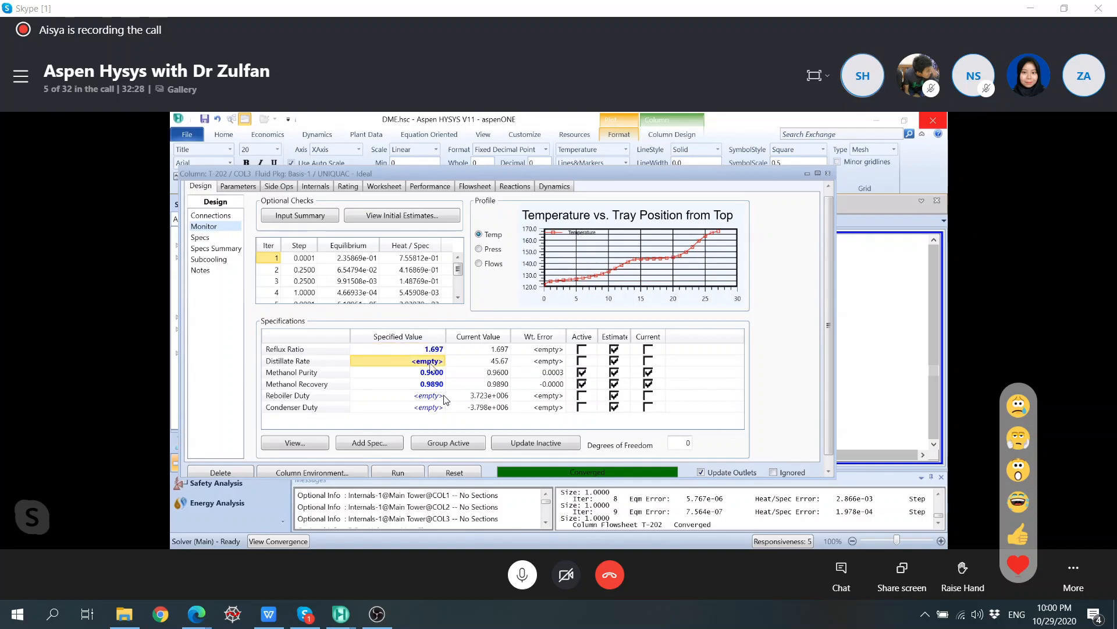
pyautogui.write('45')
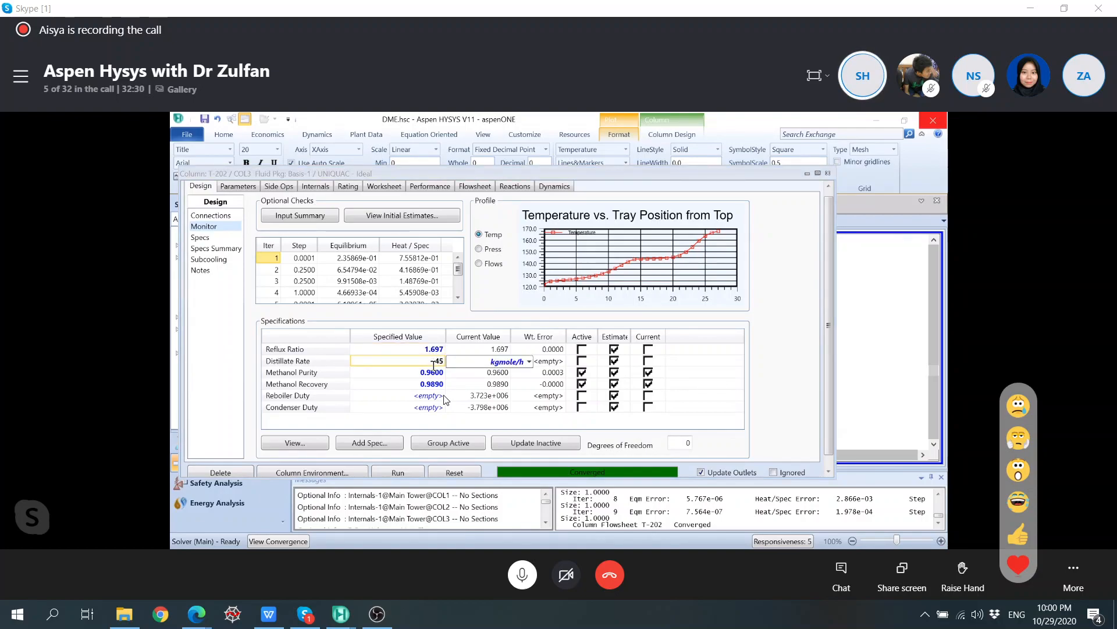
# Step: Make Reflux Ratio and Distillate Rate the active specifications of T-202 instead of Methanol Purity and Methanol Recovery
pyautogui.click(583, 351)
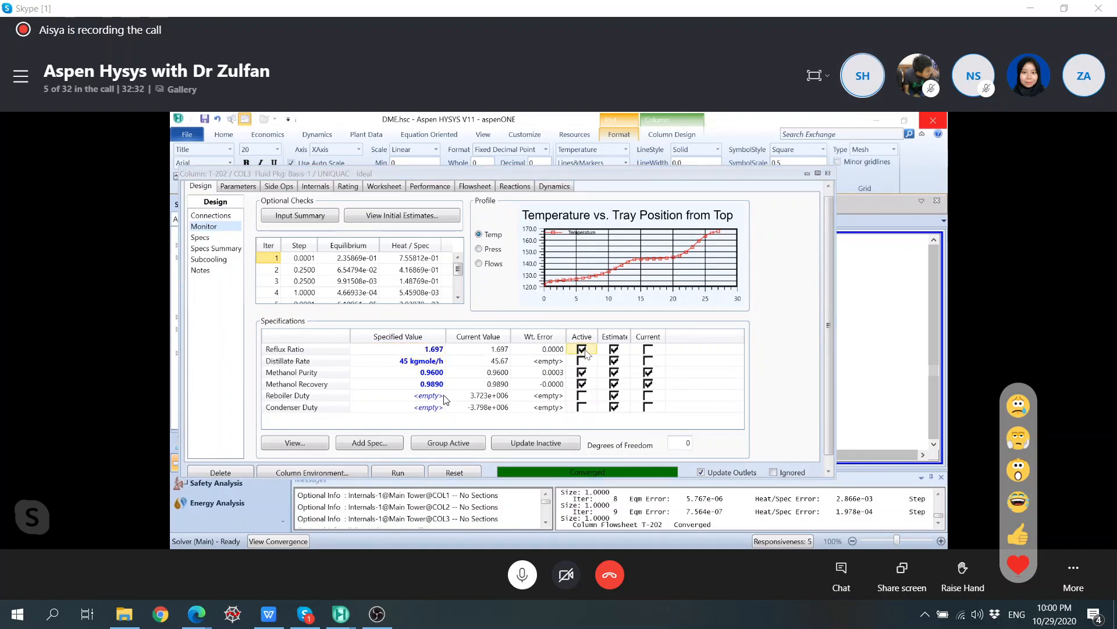
pyautogui.click(584, 374)
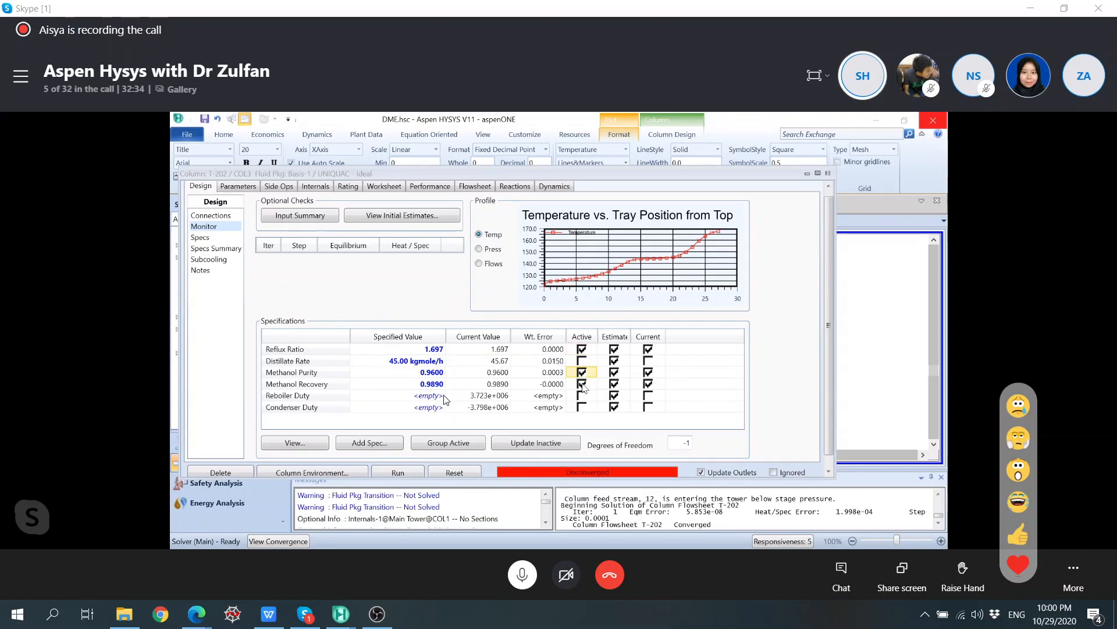
pyautogui.click(582, 373)
pyautogui.click(582, 385)
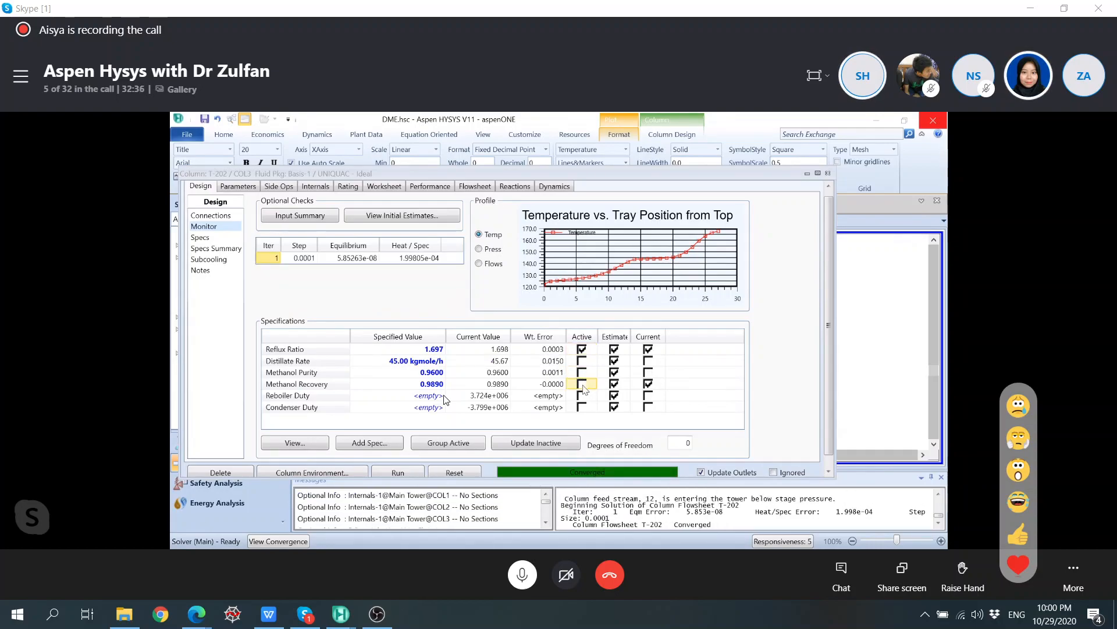
pyautogui.click(583, 362)
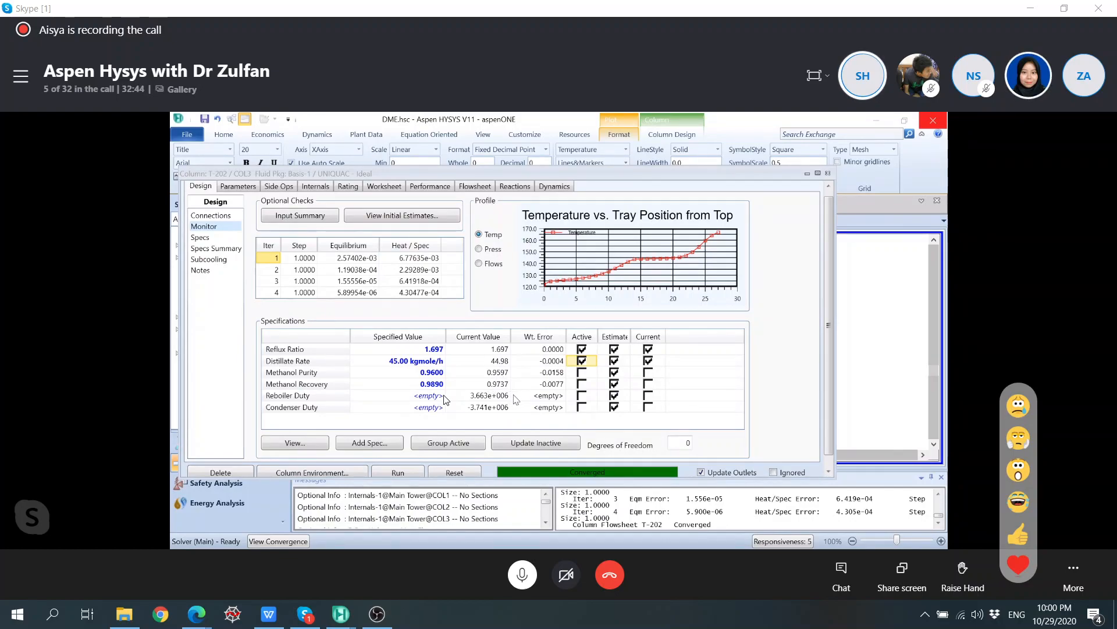
# Step: Set the Reflux Ratio specification to 1.4 and examine the effect on methanol purity, recovery and duties
pyautogui.click(439, 350)
pyautogui.write('1.4')
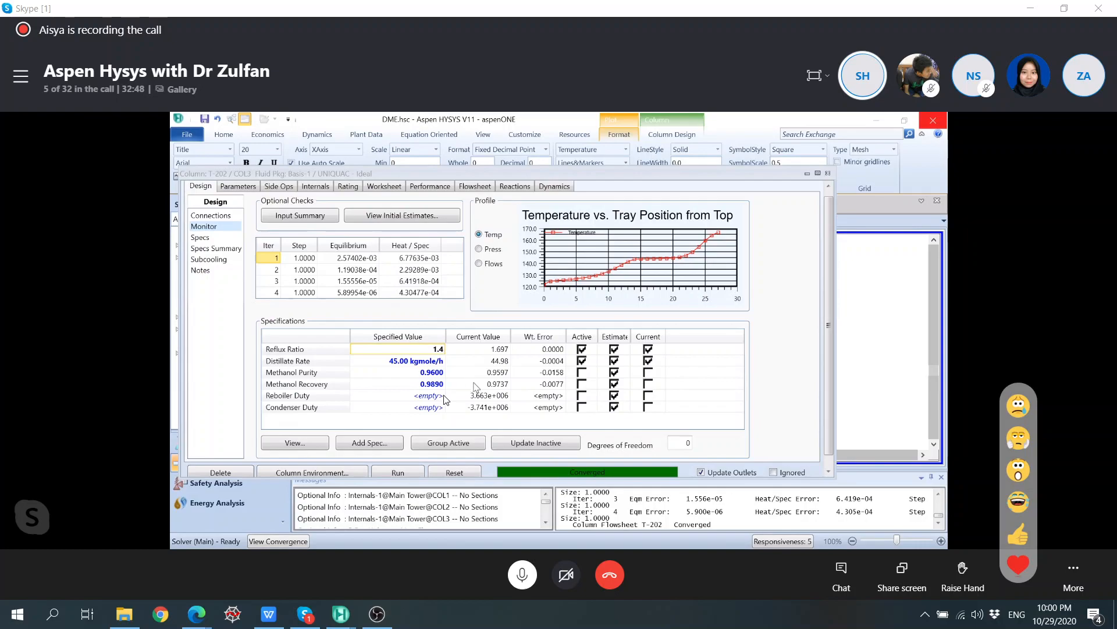
pyautogui.click(474, 383)
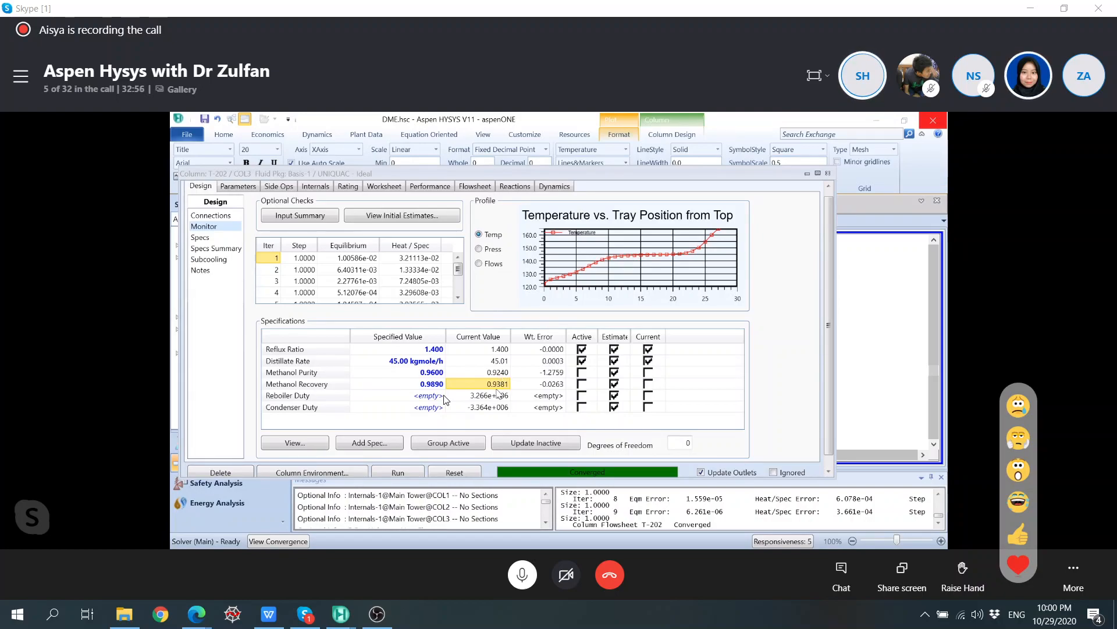
pyautogui.moveTo(497, 394)
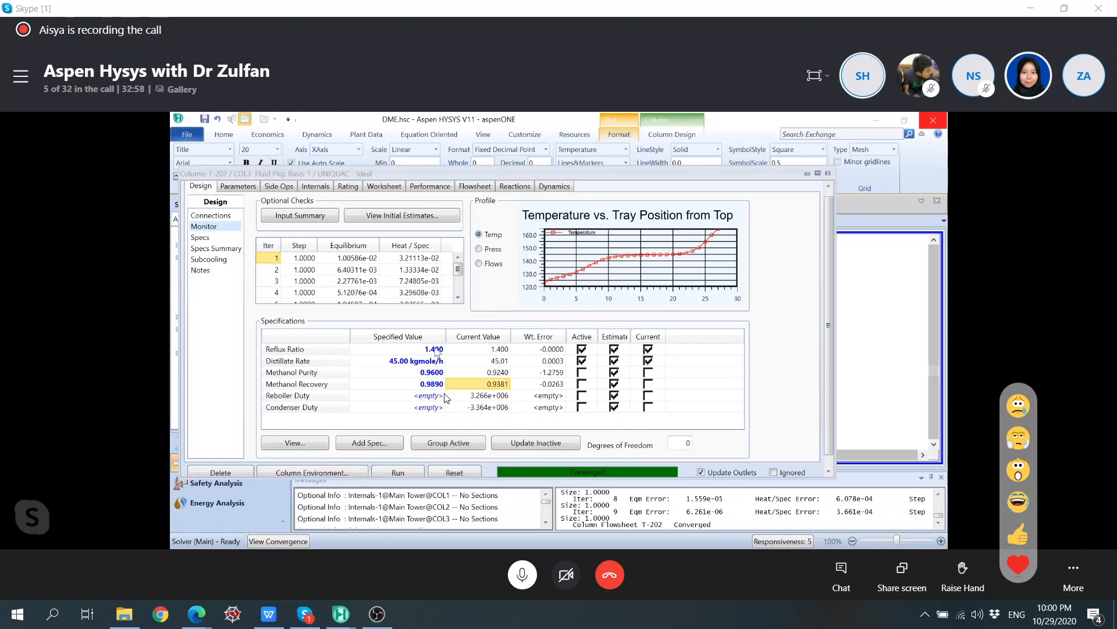
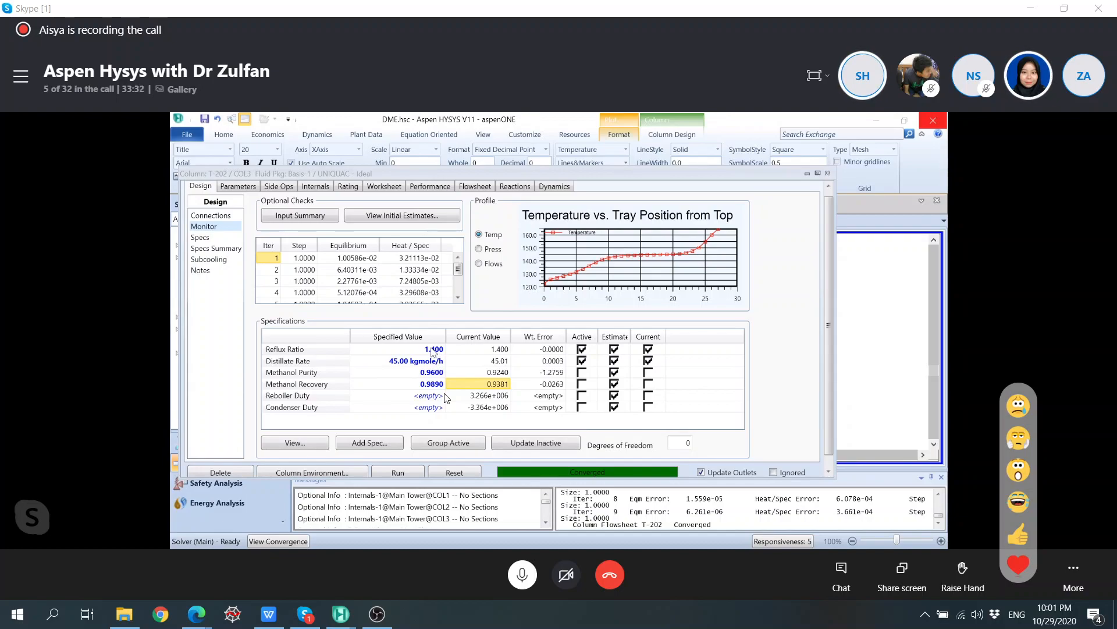
# Step: Restore the specified Reflux Ratio of T-202 to 1.697
pyautogui.click(437, 349)
pyautogui.press('BackSpace')
pyautogui.write('1.697')
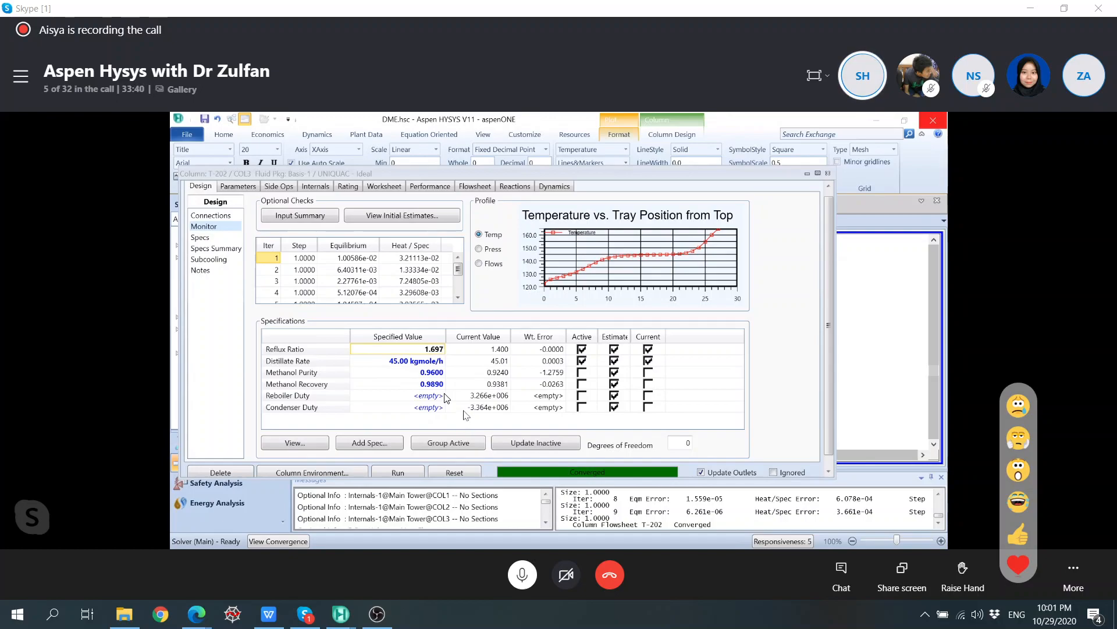
pyautogui.press('Return')
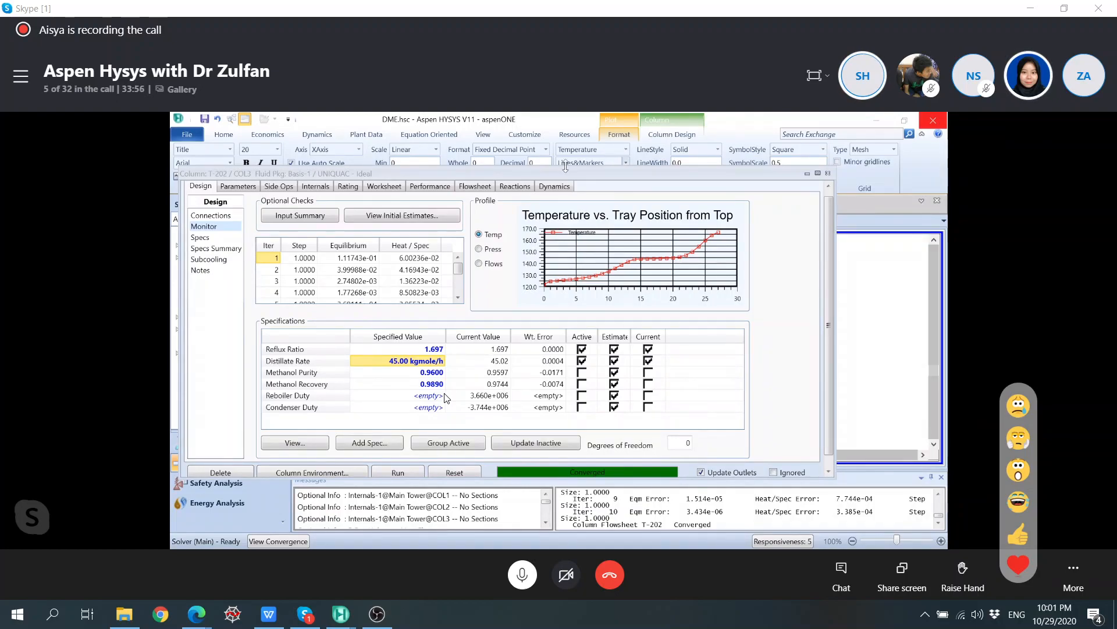
# Step: Set the number of stages of column T-202 to 22 and run the column
pyautogui.moveTo(568, 178); pyautogui.dragTo(582, 220)
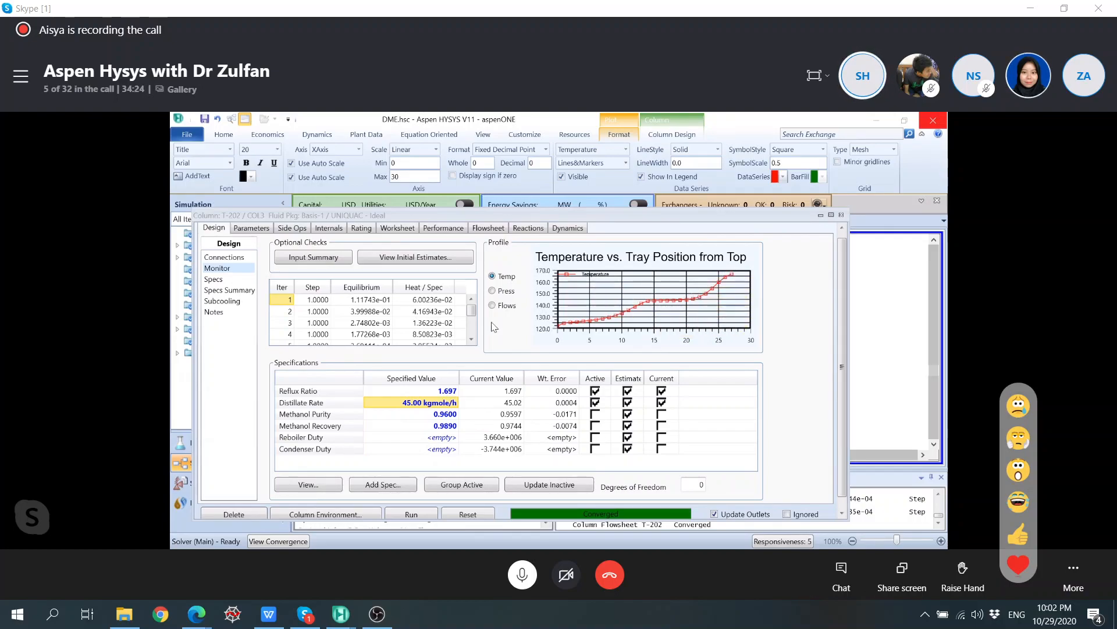
pyautogui.click(233, 259)
pyautogui.click(447, 391)
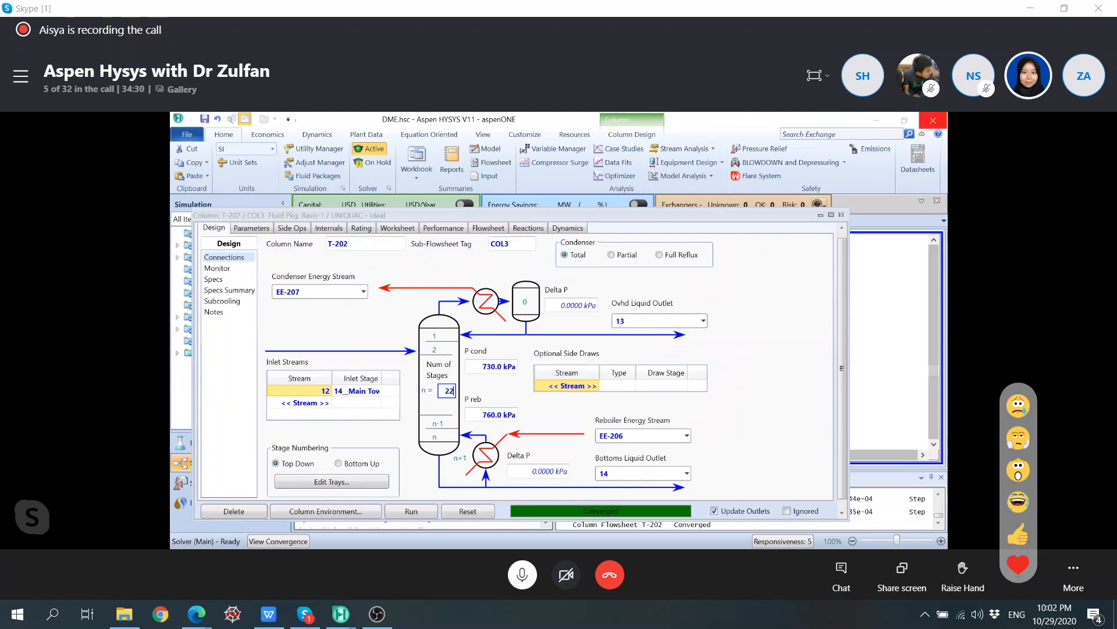
pyautogui.click(411, 406)
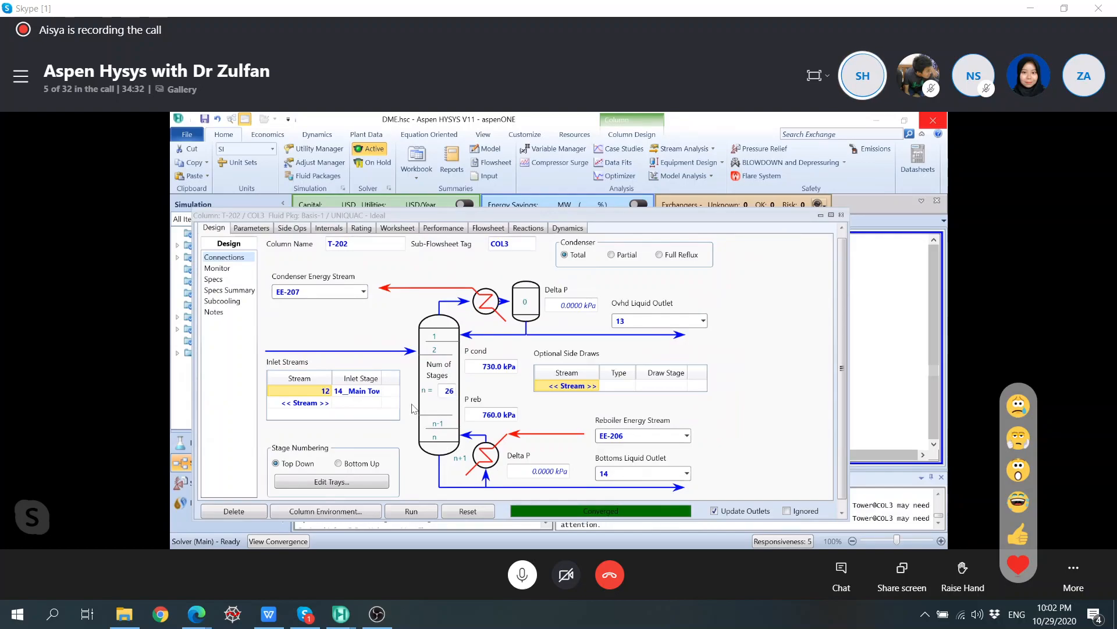
pyautogui.click(420, 510)
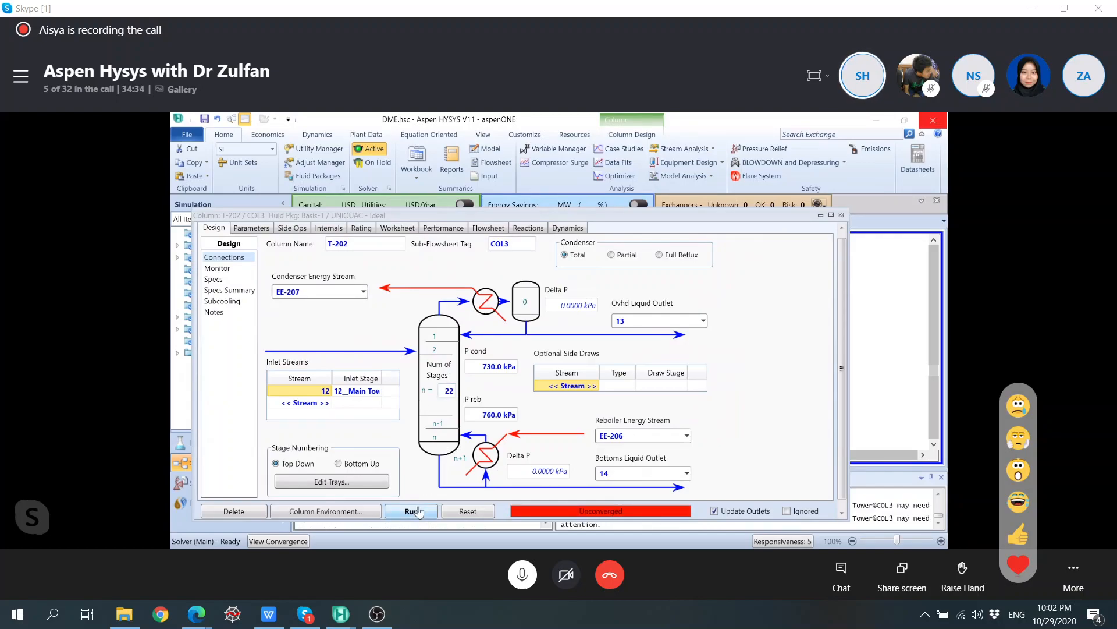
pyautogui.click(651, 389)
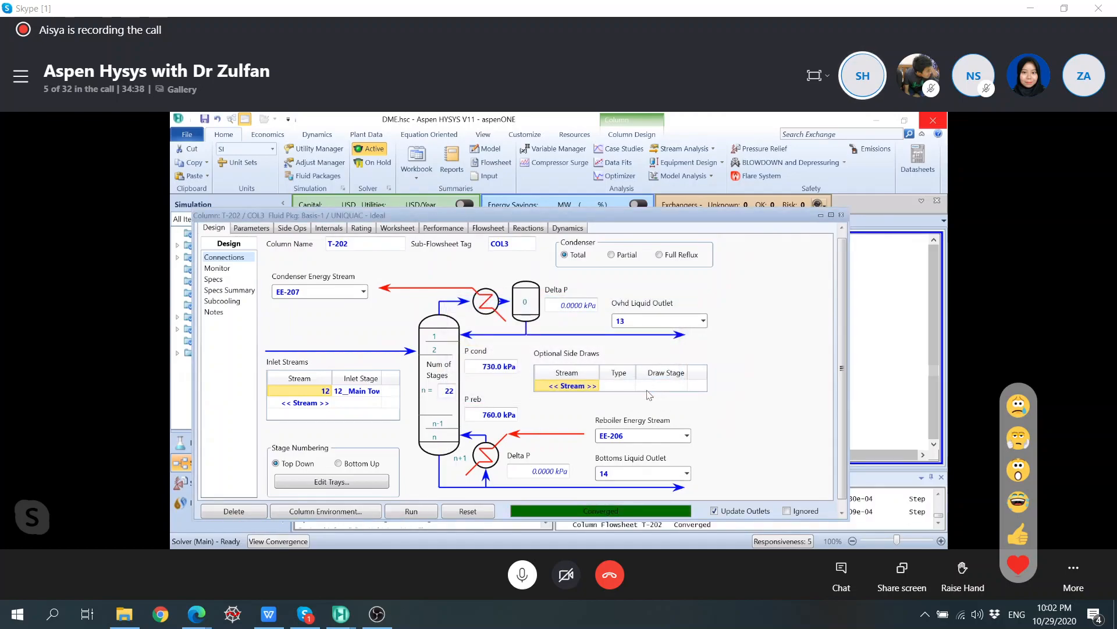
# Step: Examine the effect of 22 stages on T-202's methanol purity, recovery and duties, and inspect the pressure profile along the trays
pyautogui.click(232, 291)
pyautogui.click(232, 280)
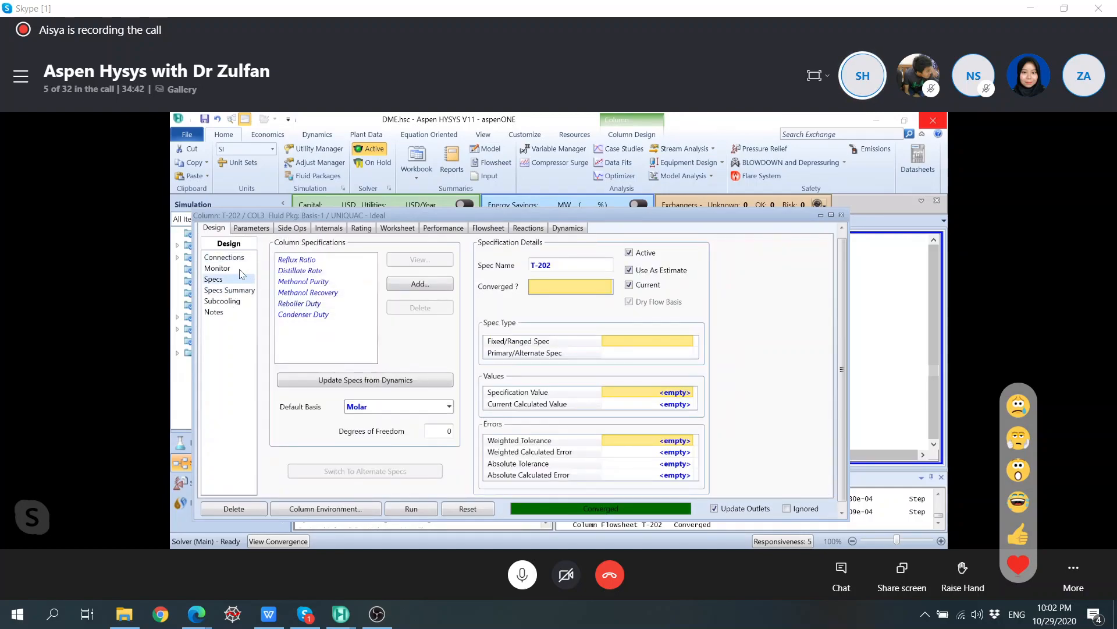
pyautogui.click(240, 269)
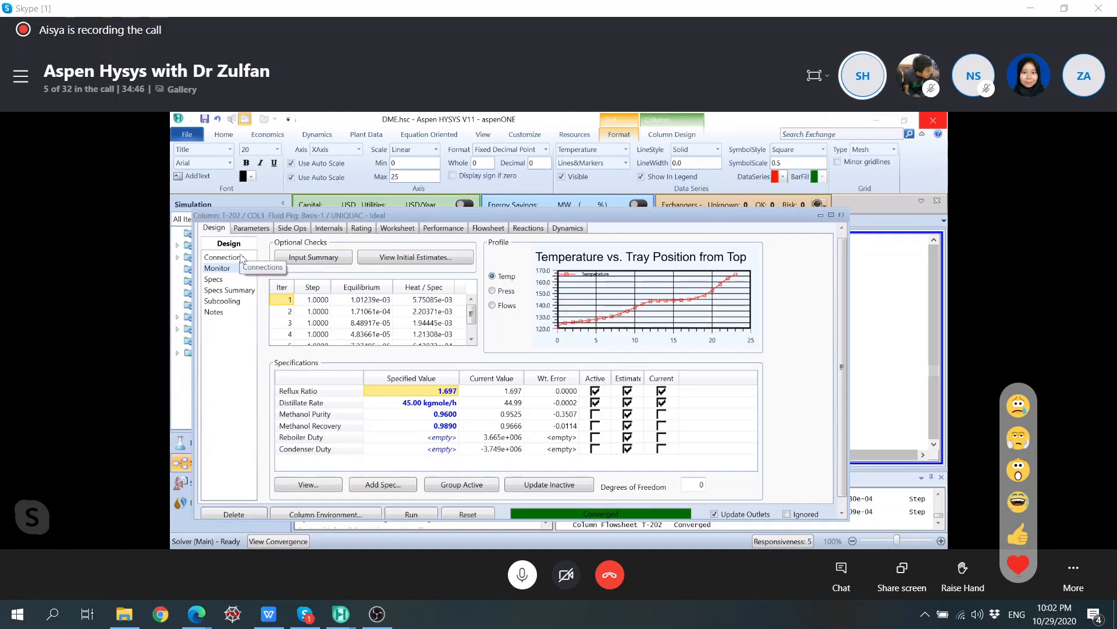
pyautogui.click(493, 291)
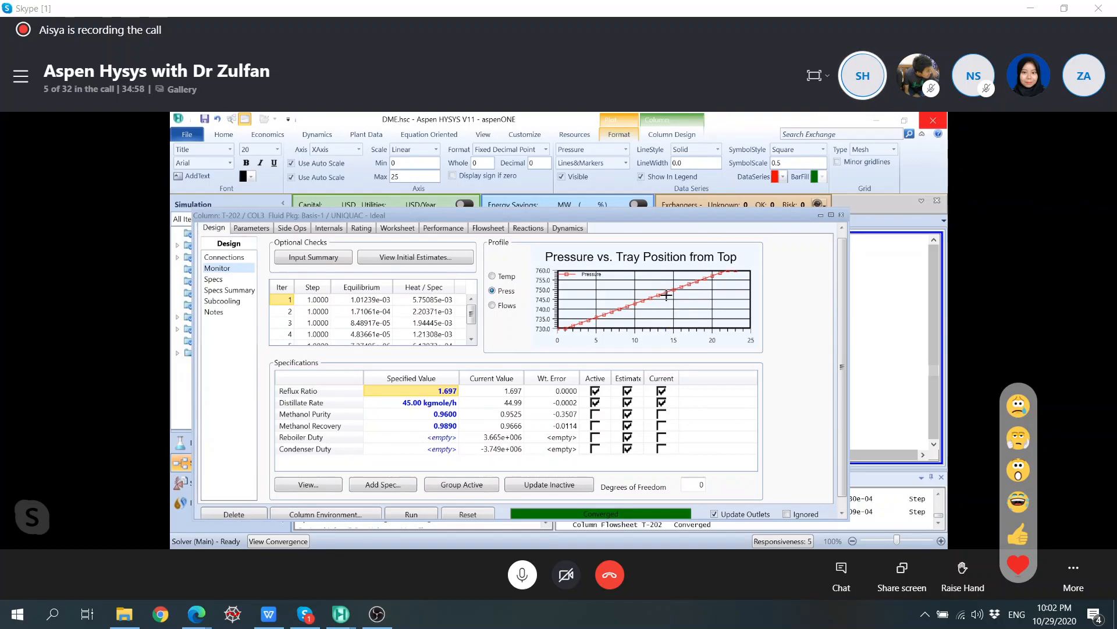
pyautogui.moveTo(667, 291)
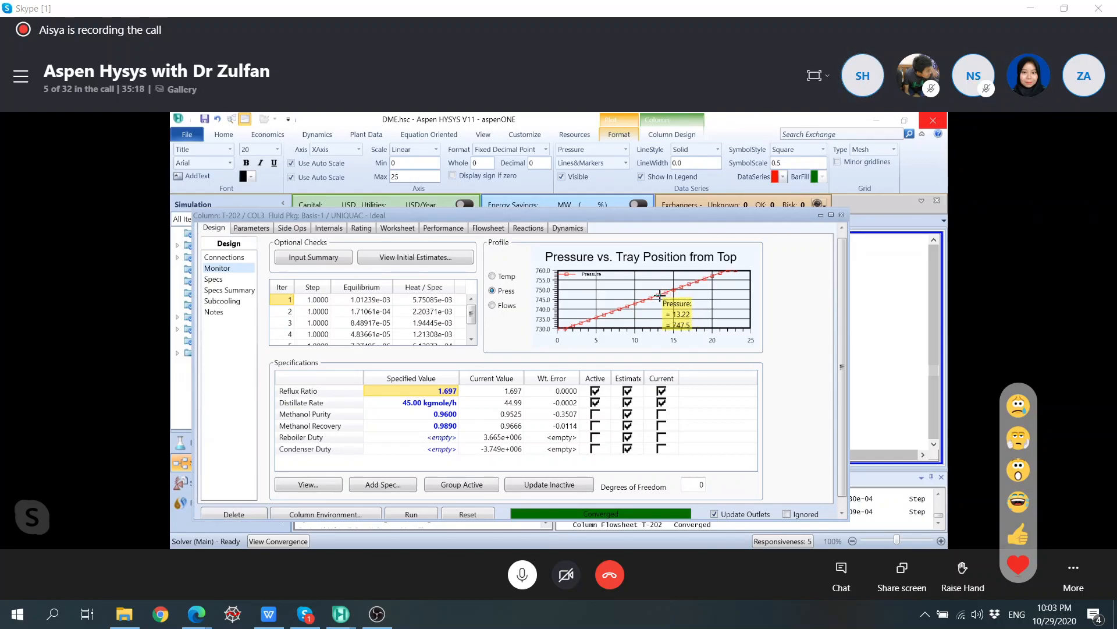
# Step: Set the Delta P of valve VLV-101 to 280 kPa and check the conditions of outlet stream 12
pyautogui.click(841, 215)
pyautogui.doubleClick(619, 403)
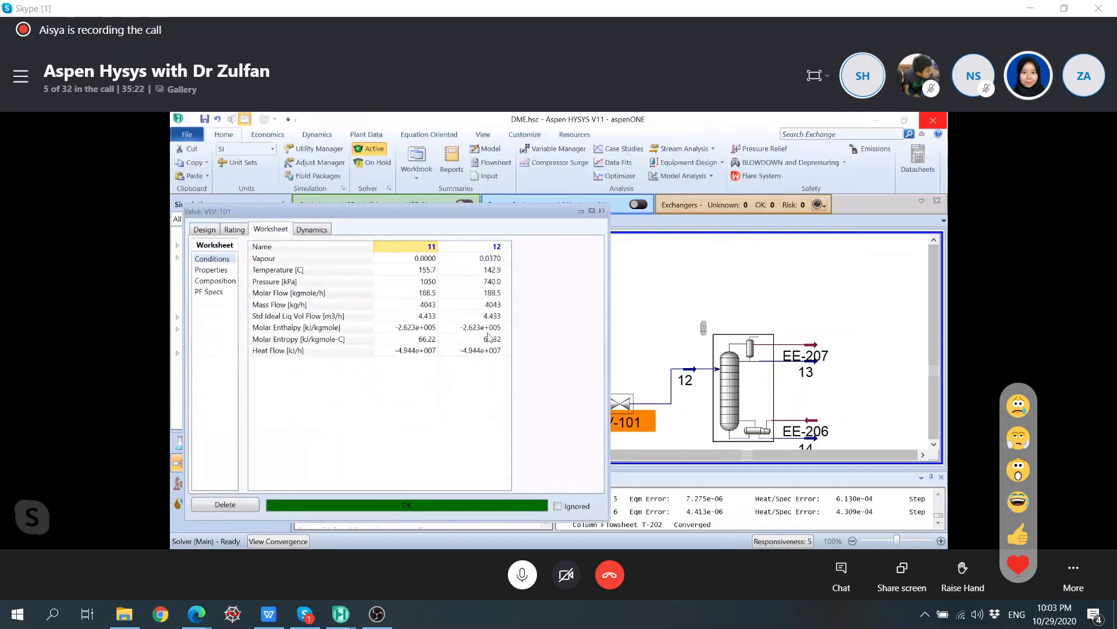
pyautogui.click(205, 229)
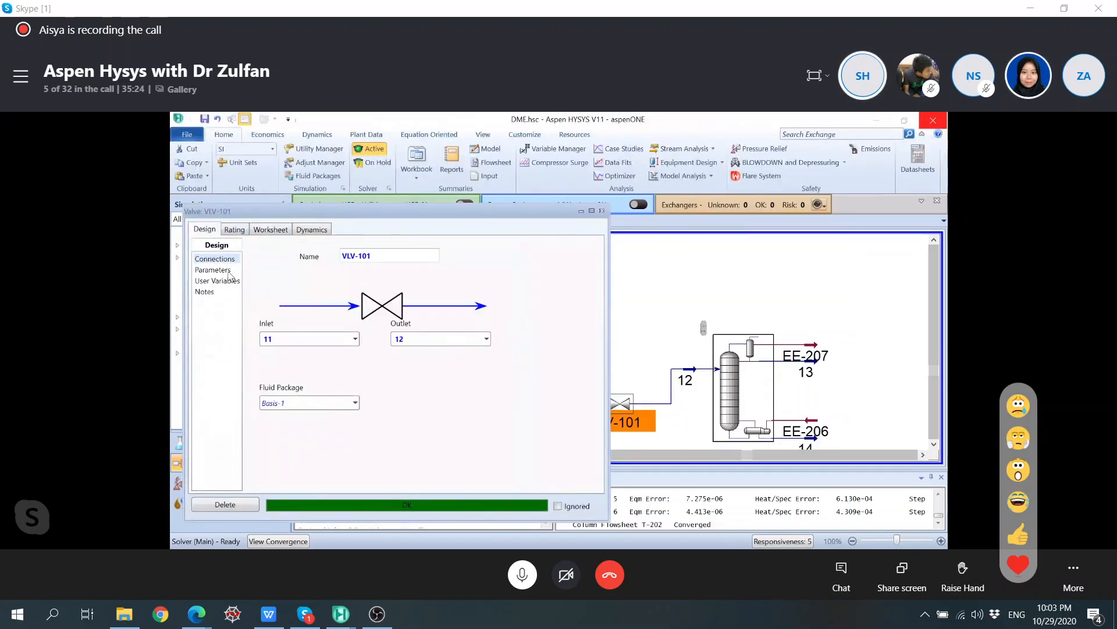
pyautogui.click(229, 272)
pyautogui.click(392, 267)
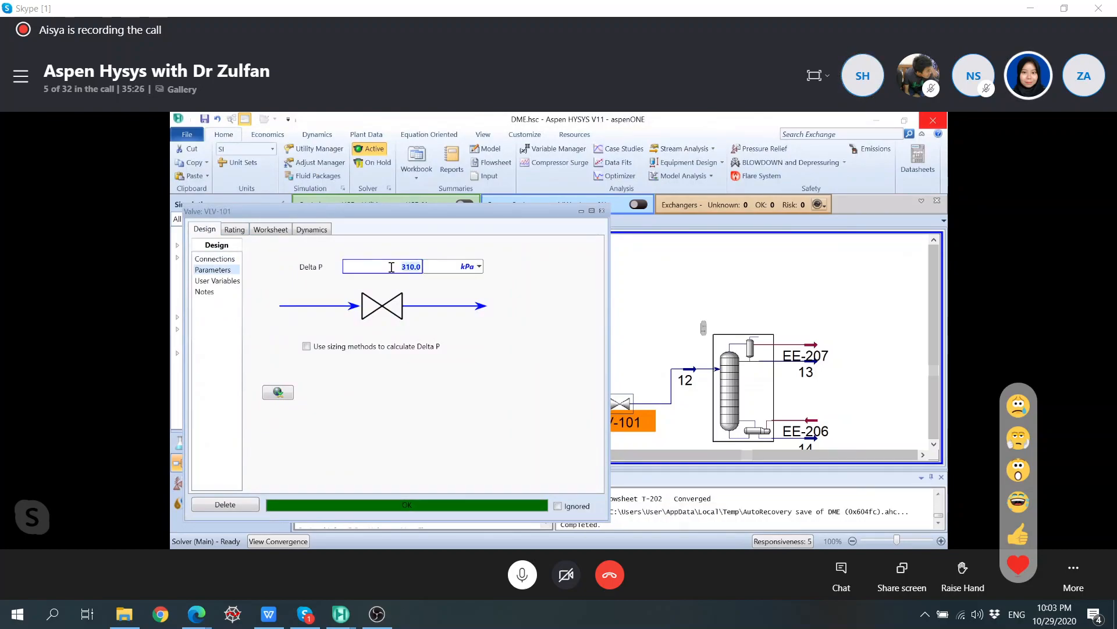
pyautogui.write('25')
pyautogui.press('BackSpace')
pyautogui.press('Return')
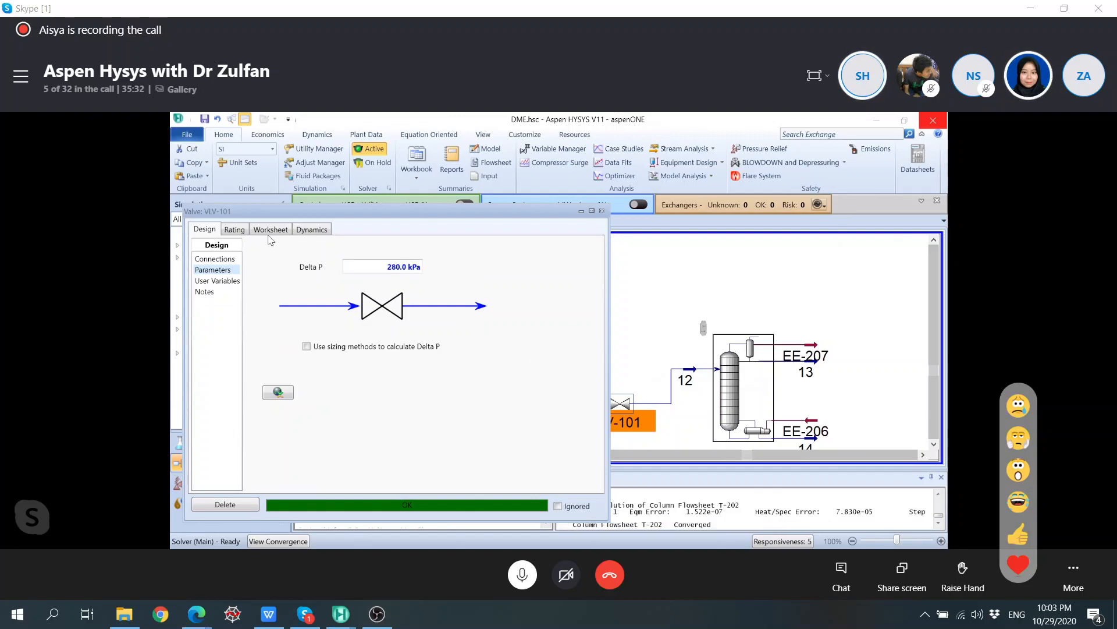
pyautogui.click(271, 231)
pyautogui.moveTo(492, 287)
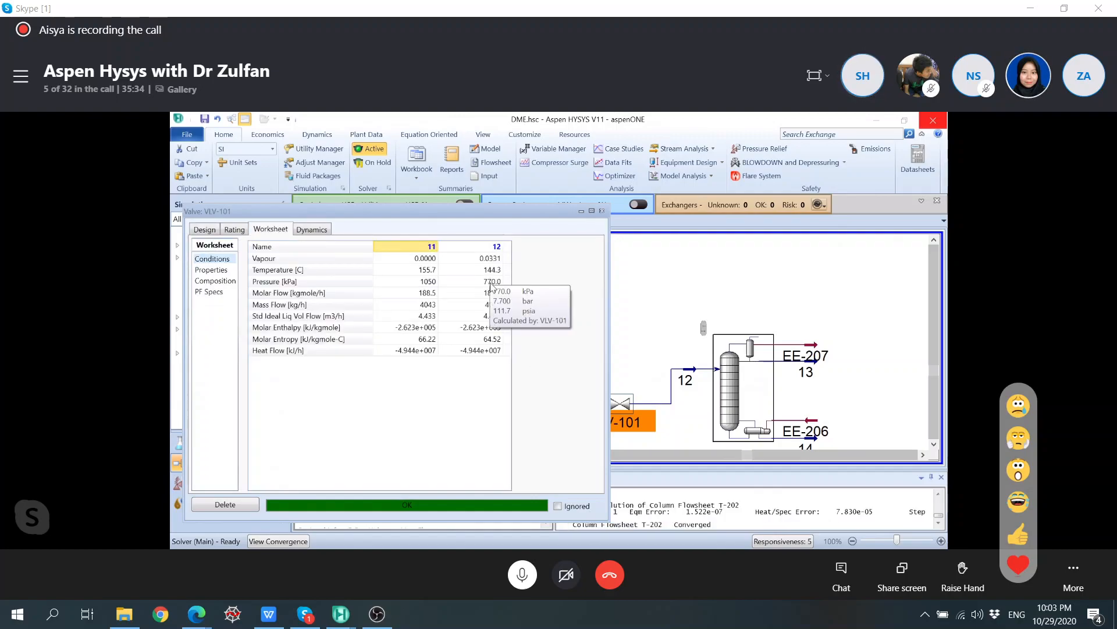
pyautogui.click(602, 211)
# Step: Examine T-202's specification results and its pressure and temperature profiles along the trays with the new feed pressure
pyautogui.doubleClick(730, 379)
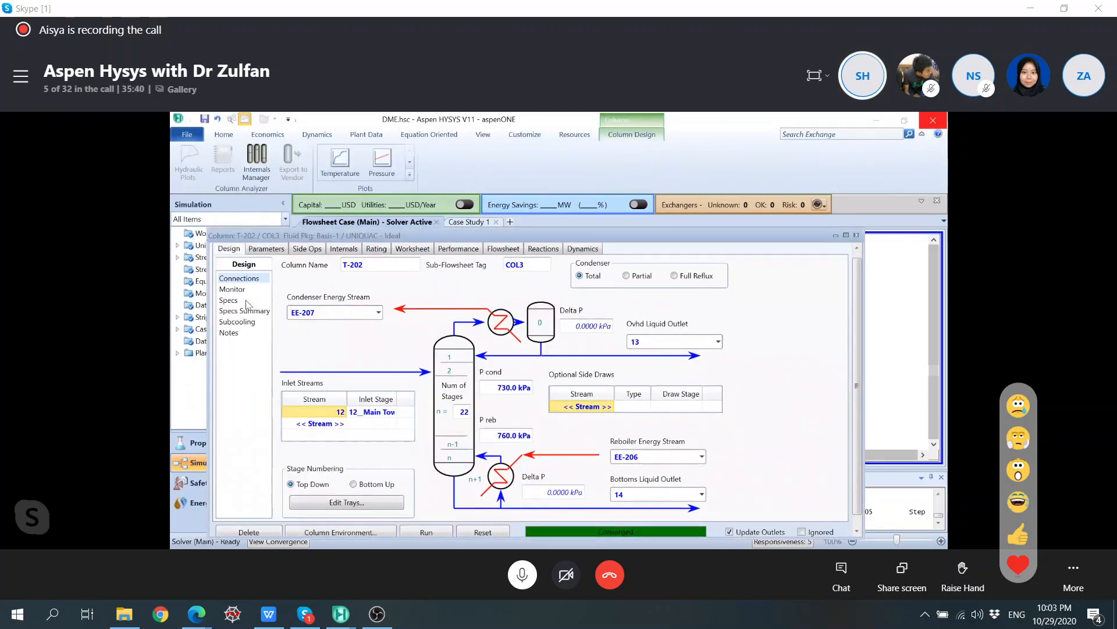
pyautogui.click(233, 289)
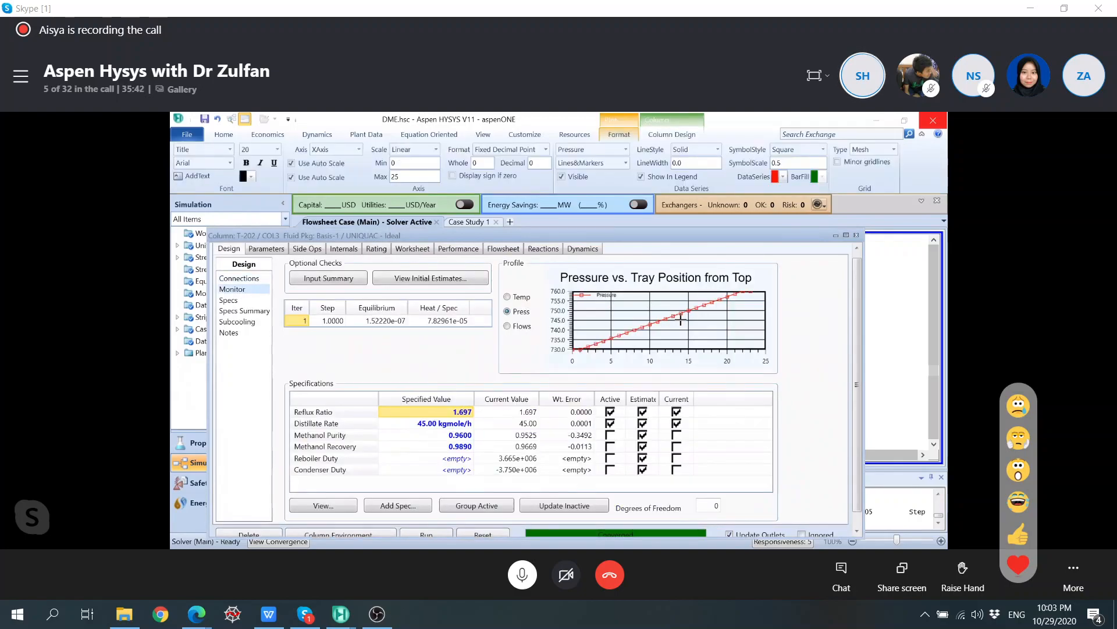
pyautogui.moveTo(681, 313)
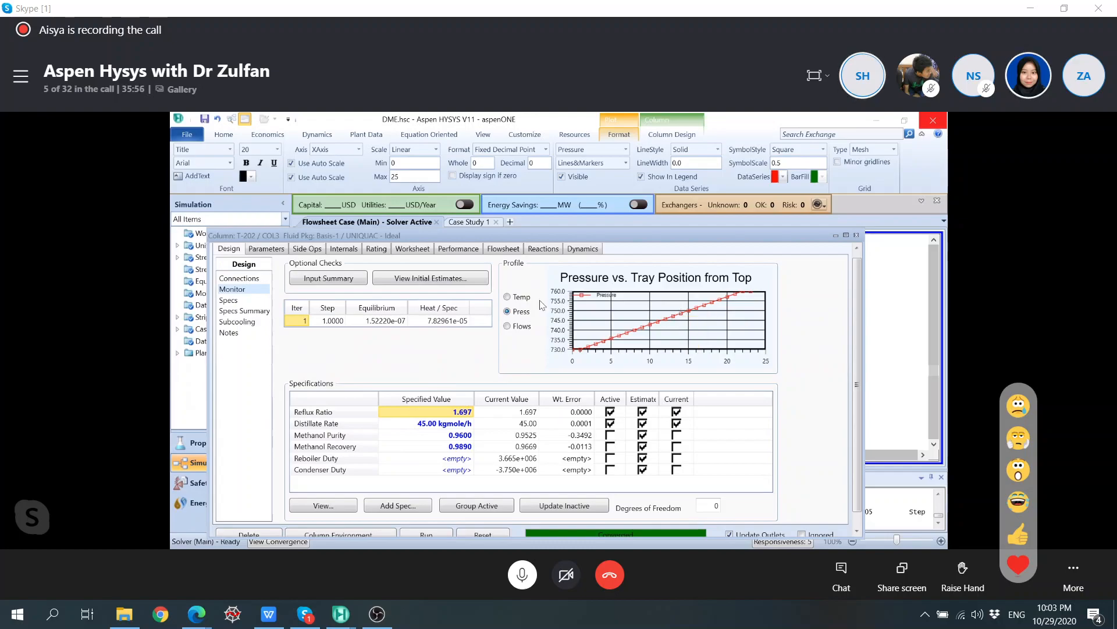
pyautogui.click(508, 297)
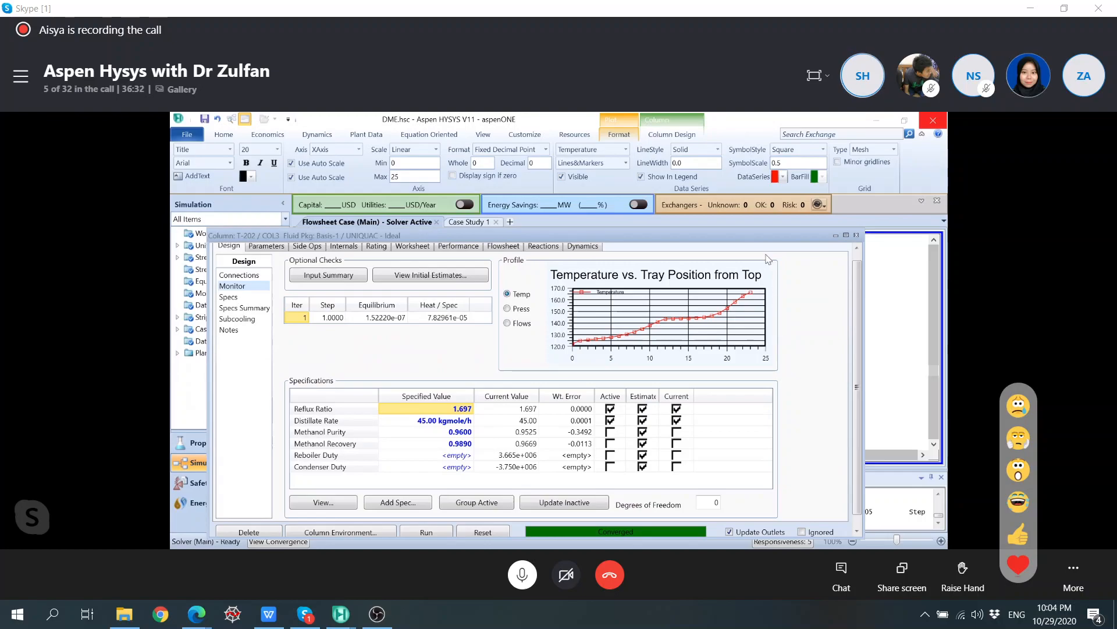
pyautogui.moveTo(769, 238); pyautogui.dragTo(766, 213)
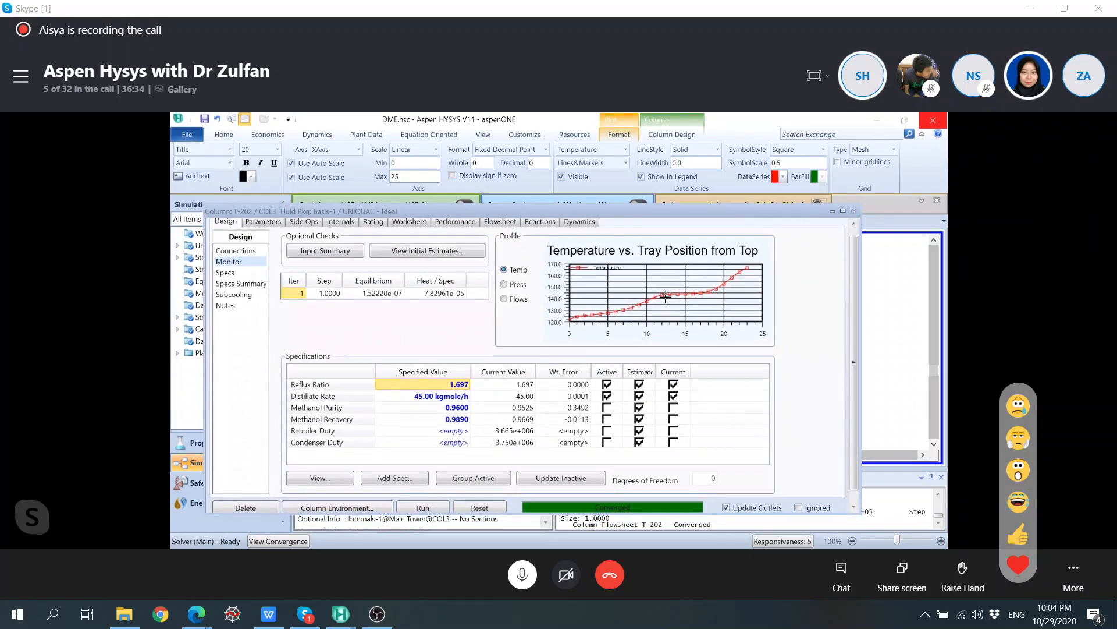
pyautogui.moveTo(701, 291)
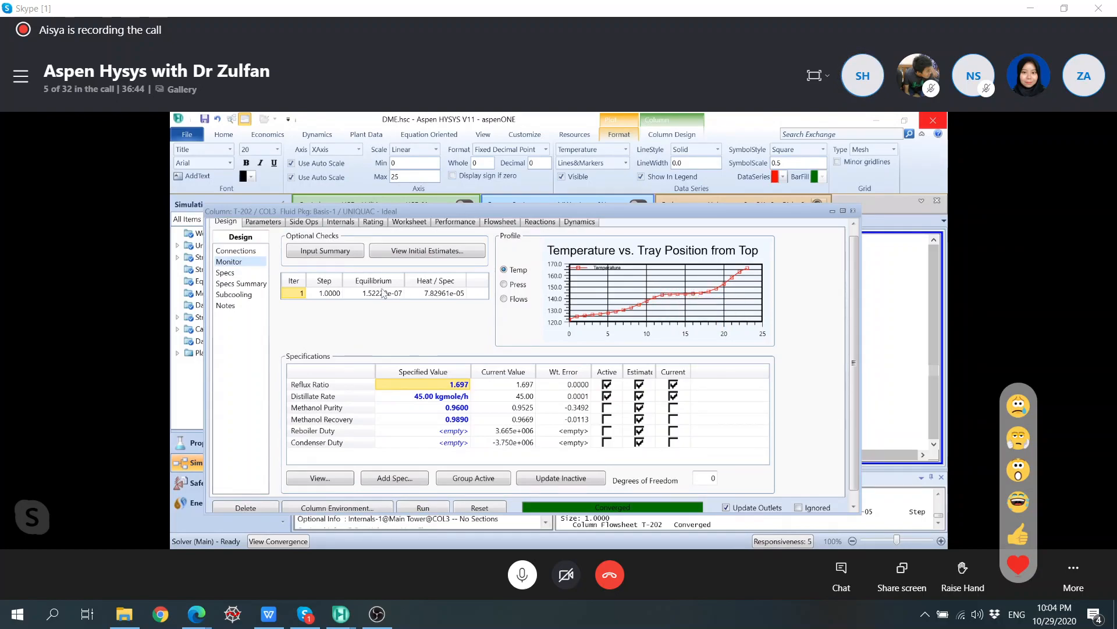
# Step: Set the number of stages of column T-202 to 10
pyautogui.click(247, 251)
pyautogui.click(461, 384)
pyautogui.write('1')
pyautogui.write('0')
pyautogui.click(412, 401)
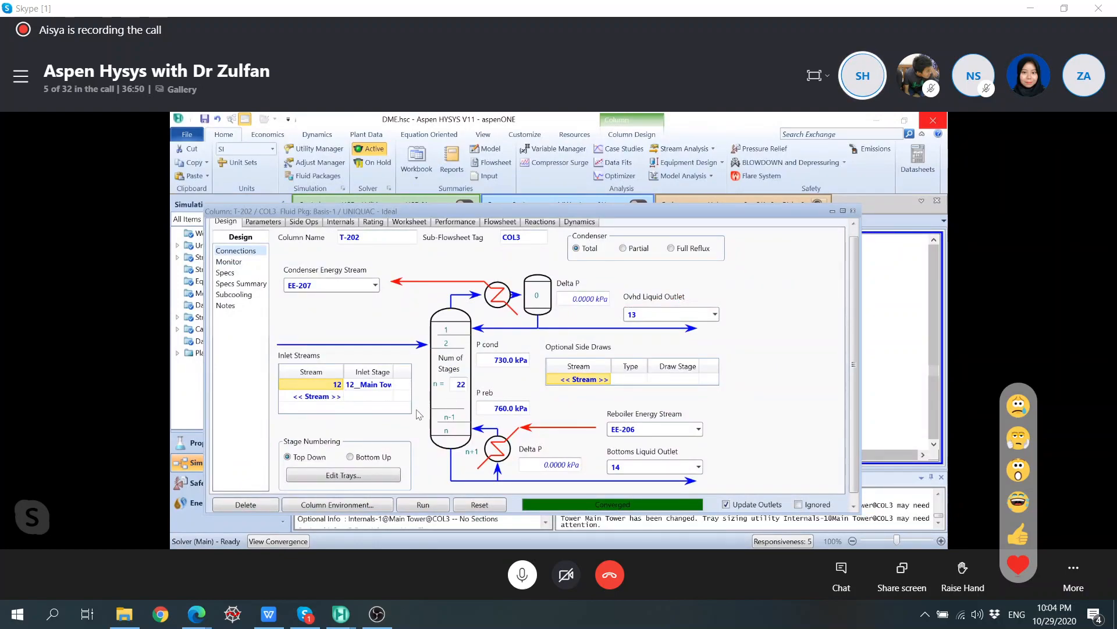
# Step: Run column T-202 and display its specifications in the convergence monitor
pyautogui.click(437, 504)
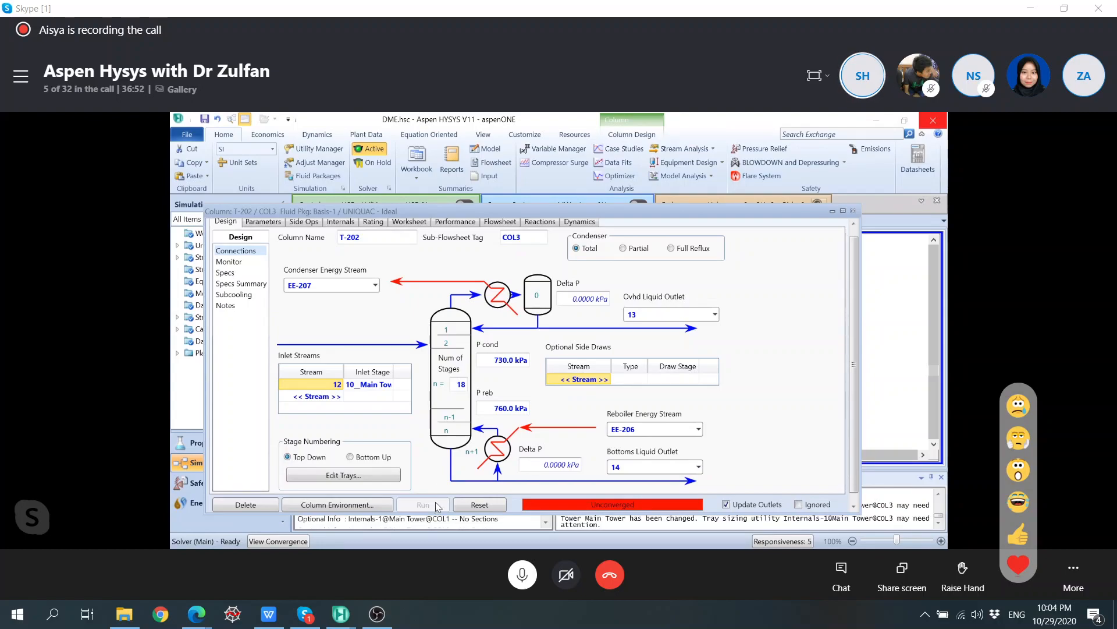
pyautogui.click(249, 264)
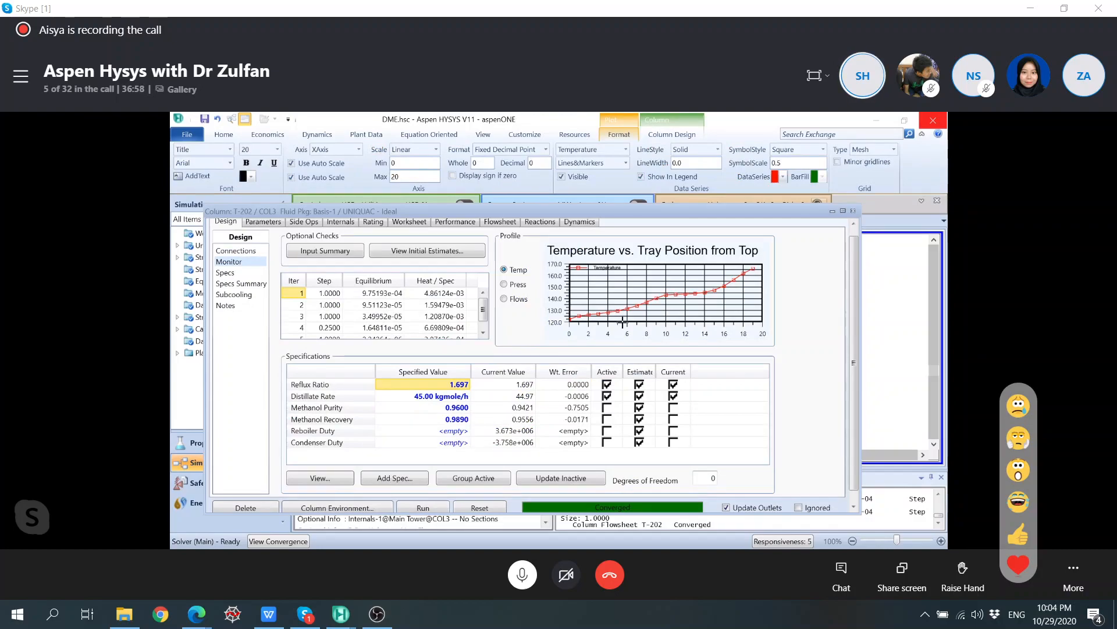
# Step: Set T-202's number of stages to 17, rerun the column and check the specifications in the monitor
pyautogui.click(236, 250)
pyautogui.click(460, 385)
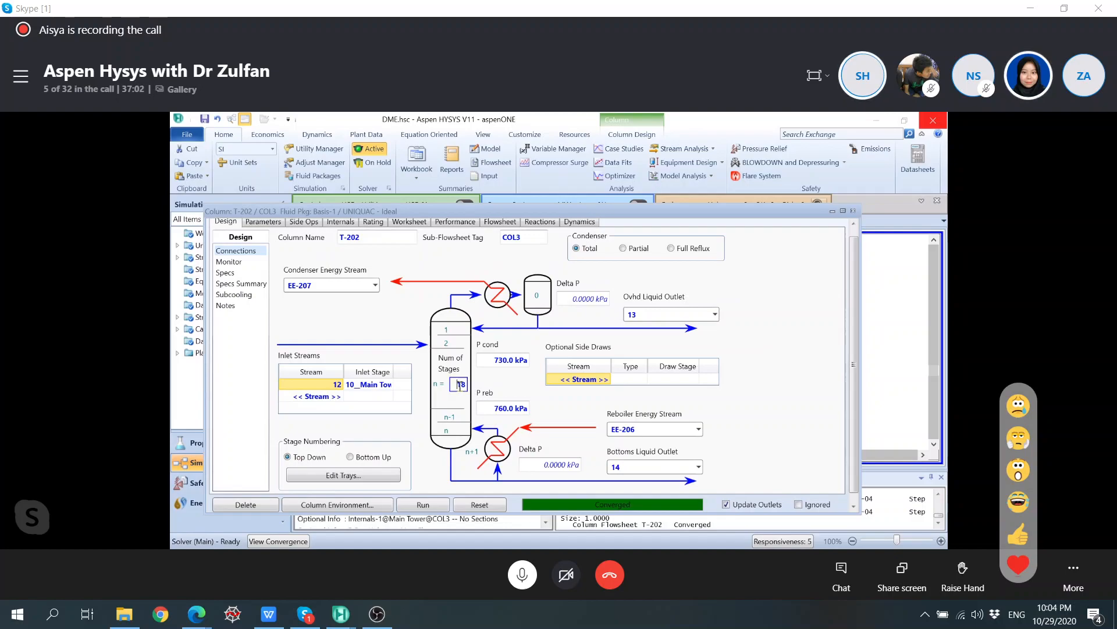
pyautogui.press('BackSpace')
pyautogui.write('7')
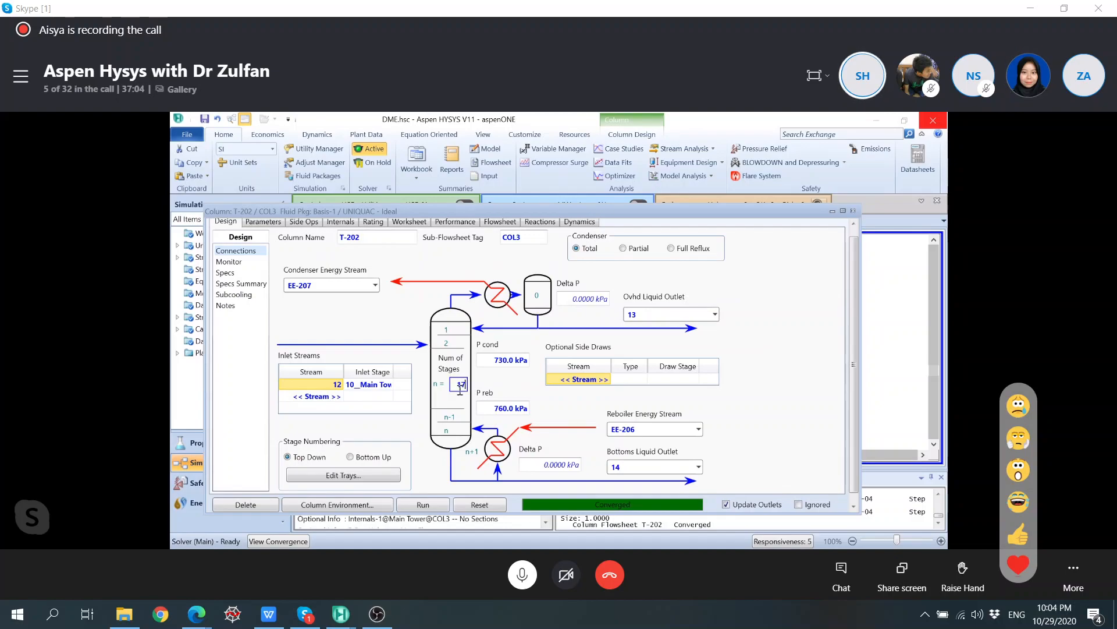
pyautogui.click(437, 502)
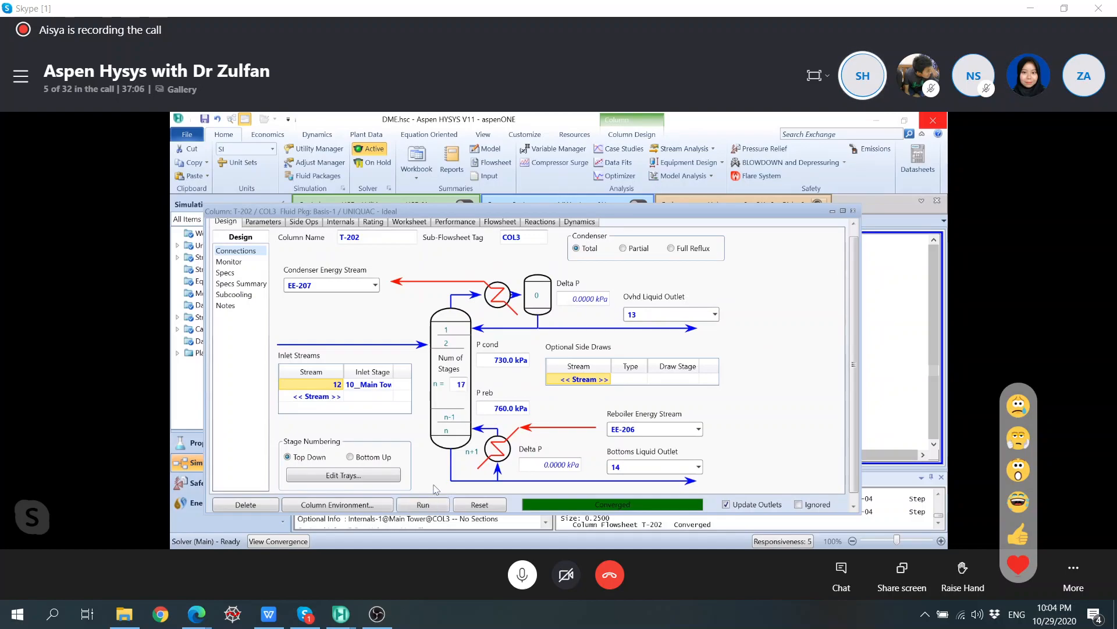
pyautogui.click(229, 262)
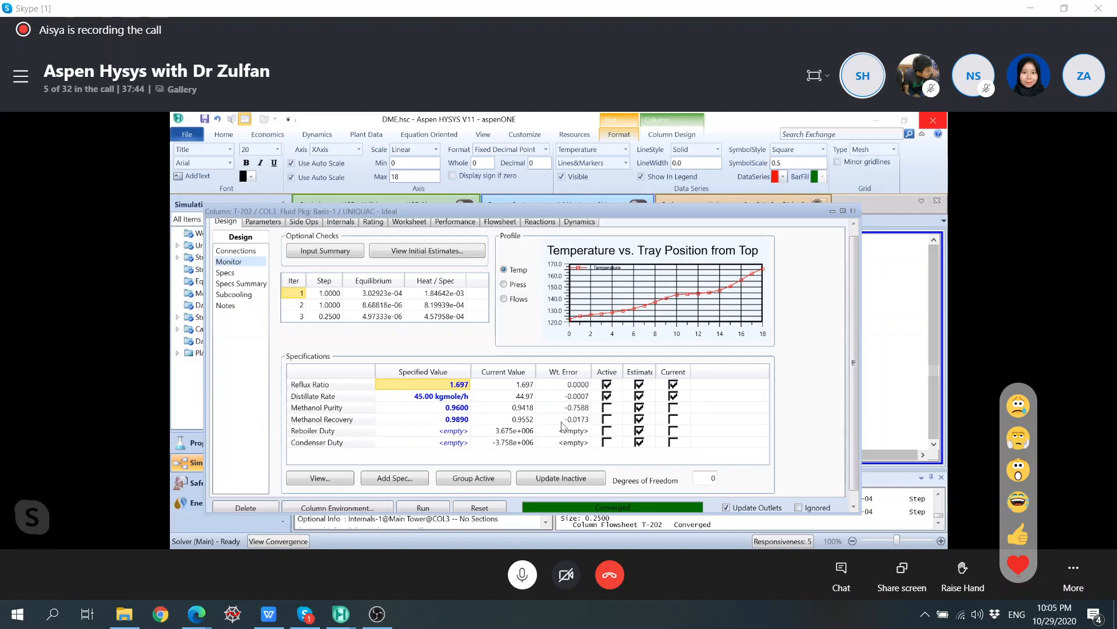
# Step: Deactivate the Reflux Ratio and Distillate Rate specifications, activate Methanol Purity and Methanol Recovery, and review the current reflux ratio
pyautogui.click(607, 385)
pyautogui.click(606, 396)
pyautogui.click(606, 407)
pyautogui.click(606, 419)
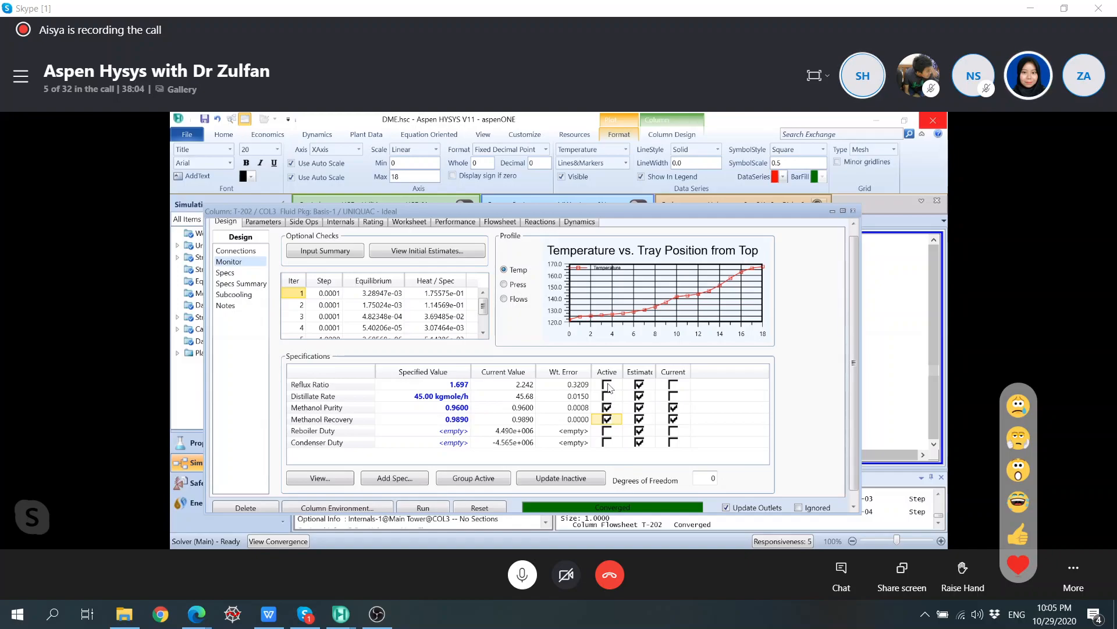
pyautogui.moveTo(529, 210); pyautogui.dragTo(588, 193)
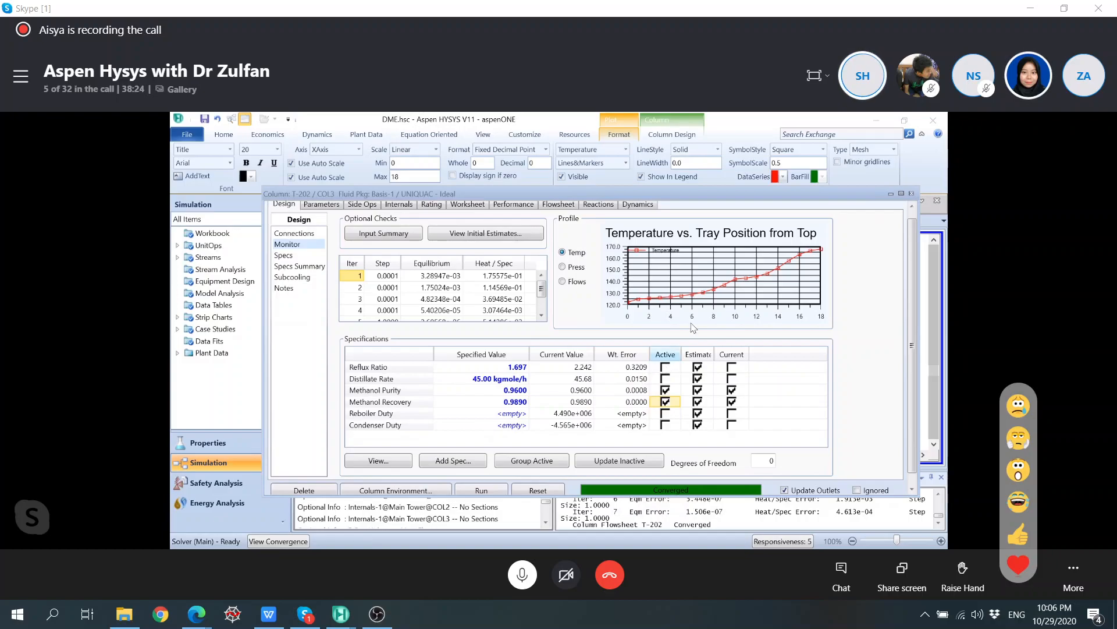
pyautogui.moveTo(787, 195); pyautogui.dragTo(805, 218)
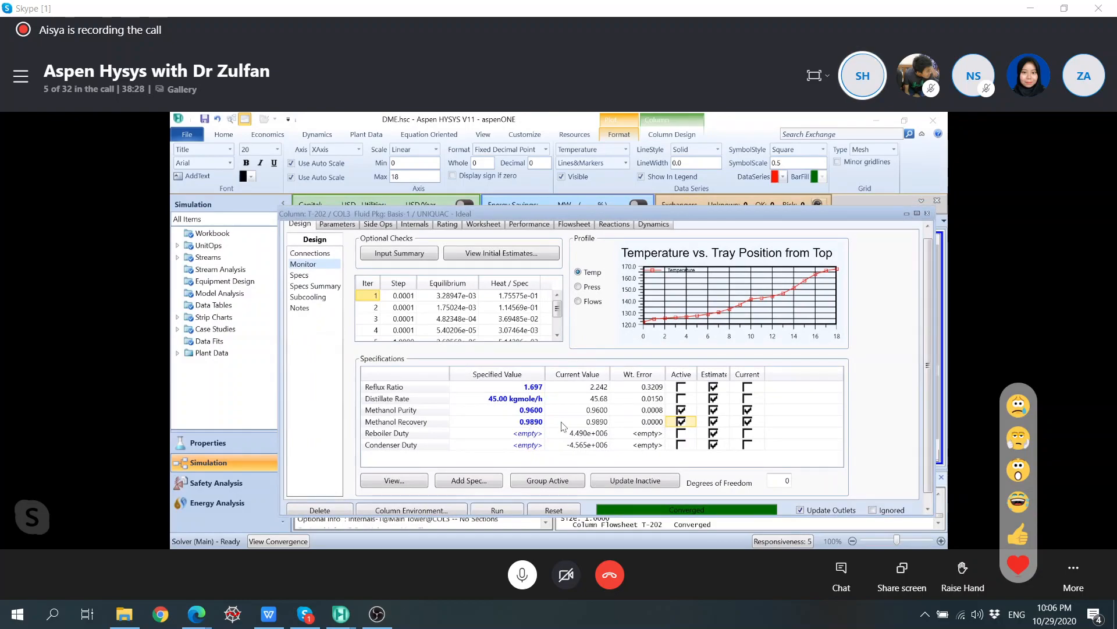
pyautogui.click(592, 387)
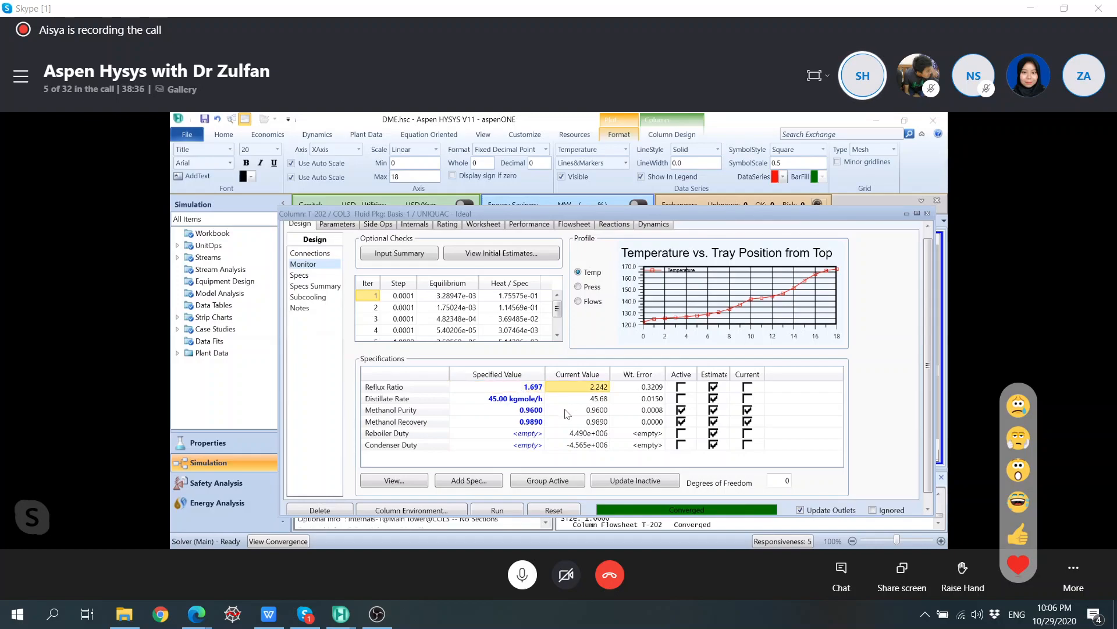
# Step: Minimize the column window, add a second spreadsheet to the flowsheet beside SPRDSHT-1, and open it
pyautogui.click(906, 214)
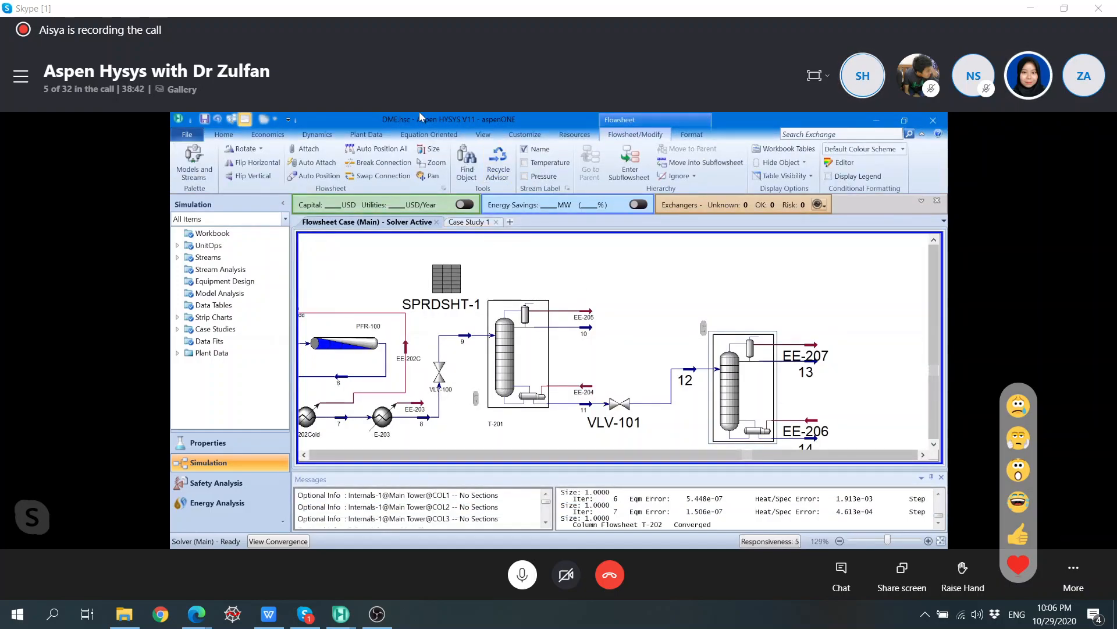
pyautogui.click(194, 168)
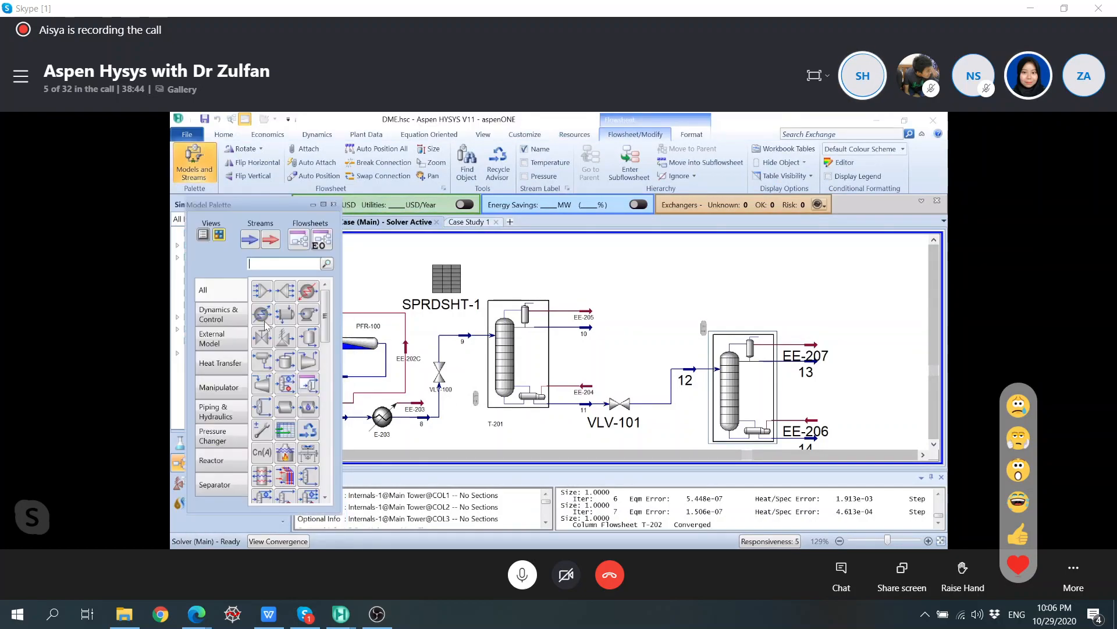
pyautogui.moveTo(293, 435); pyautogui.dragTo(654, 276)
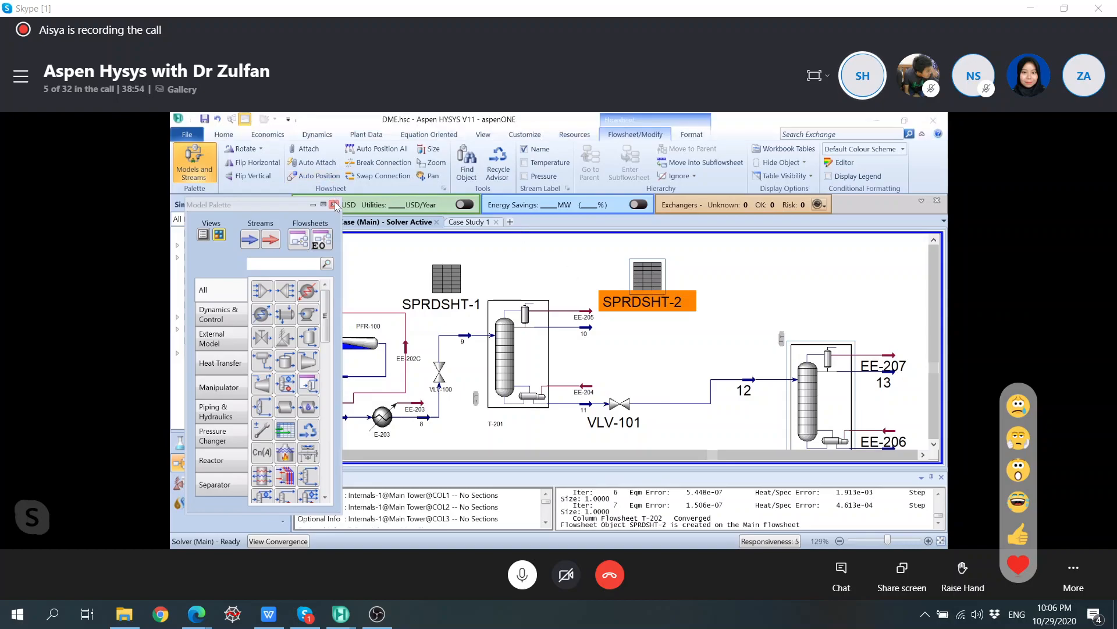
pyautogui.press('F4')
pyautogui.click(688, 365)
pyautogui.doubleClick(651, 277)
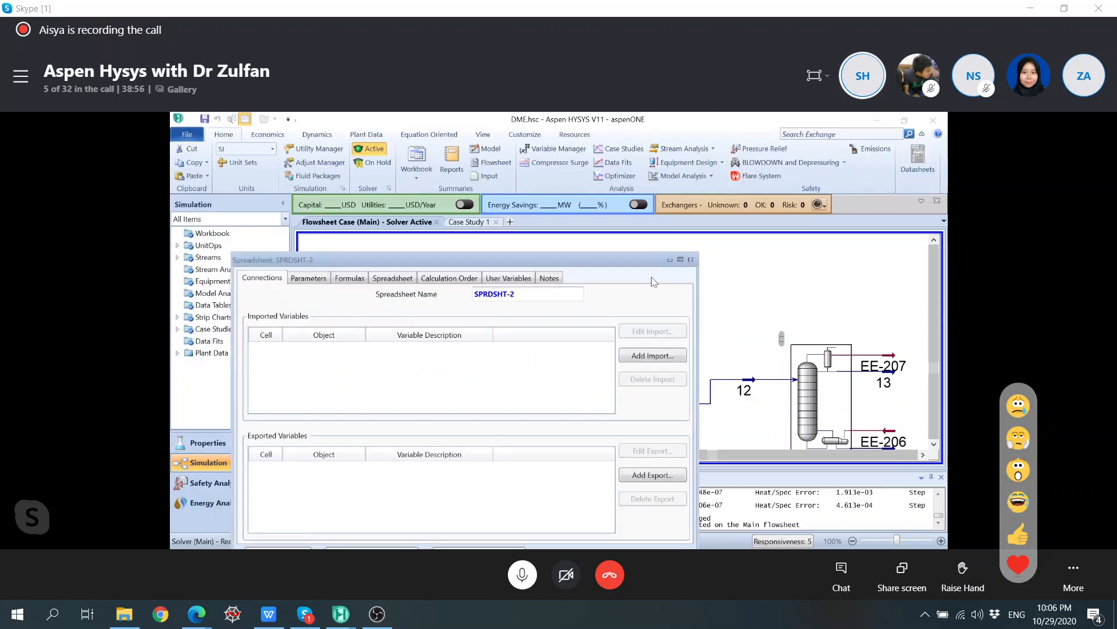
# Step: Head column A of the new spreadsheet "Stages" and list 18, 20, 22, 24 and 26 below it
pyautogui.moveTo(619, 250); pyautogui.dragTo(627, 222)
pyautogui.click(420, 239)
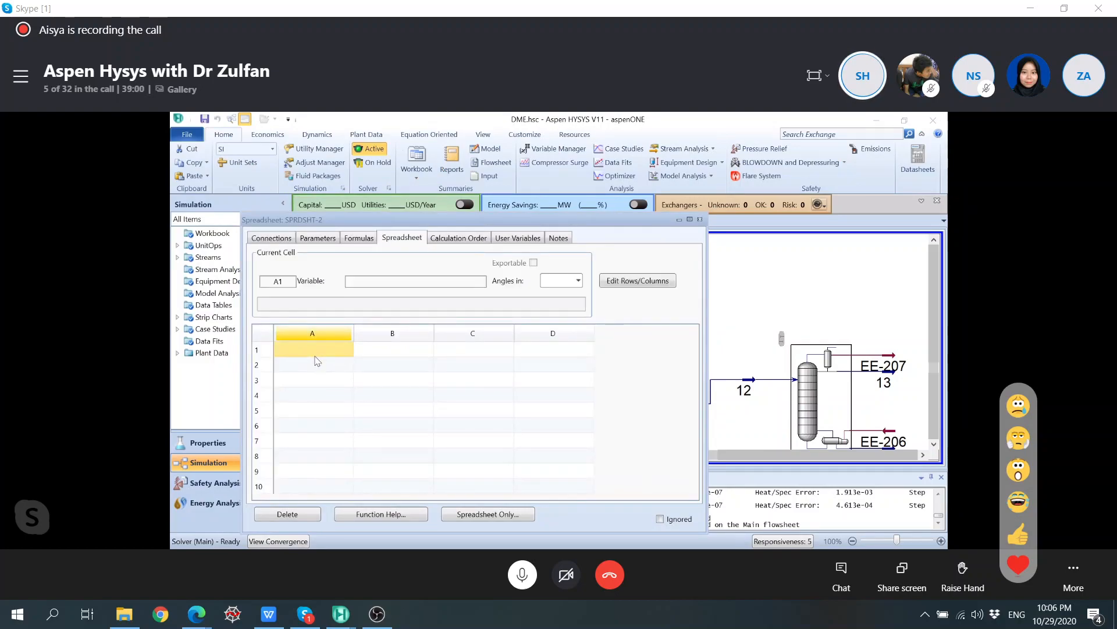
pyautogui.write('Stages')
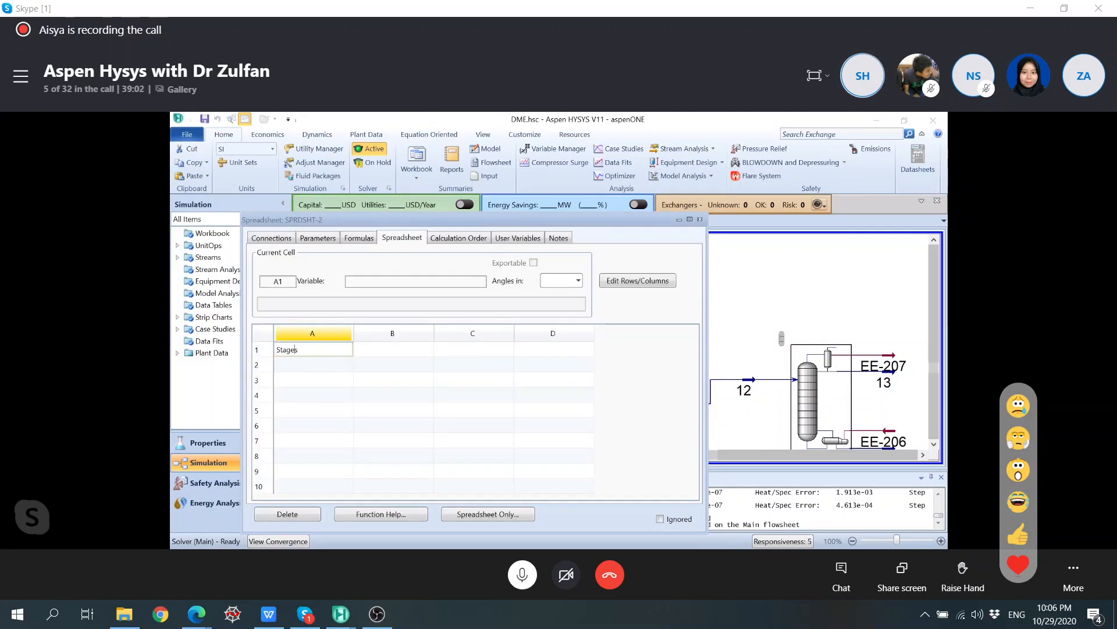
pyautogui.press('Return')
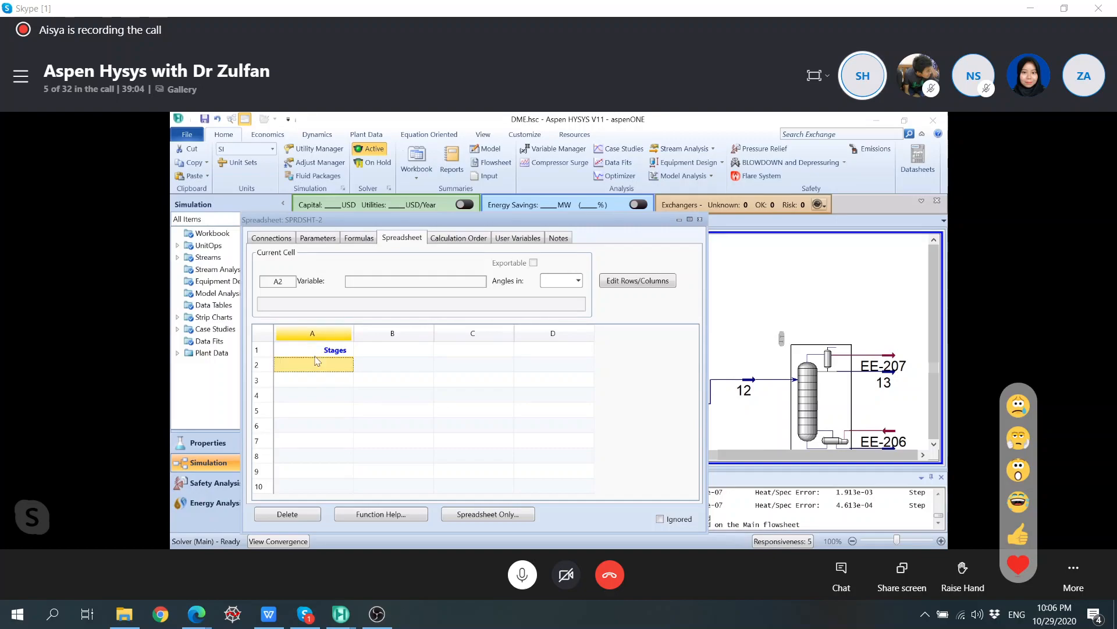
pyautogui.write('18')
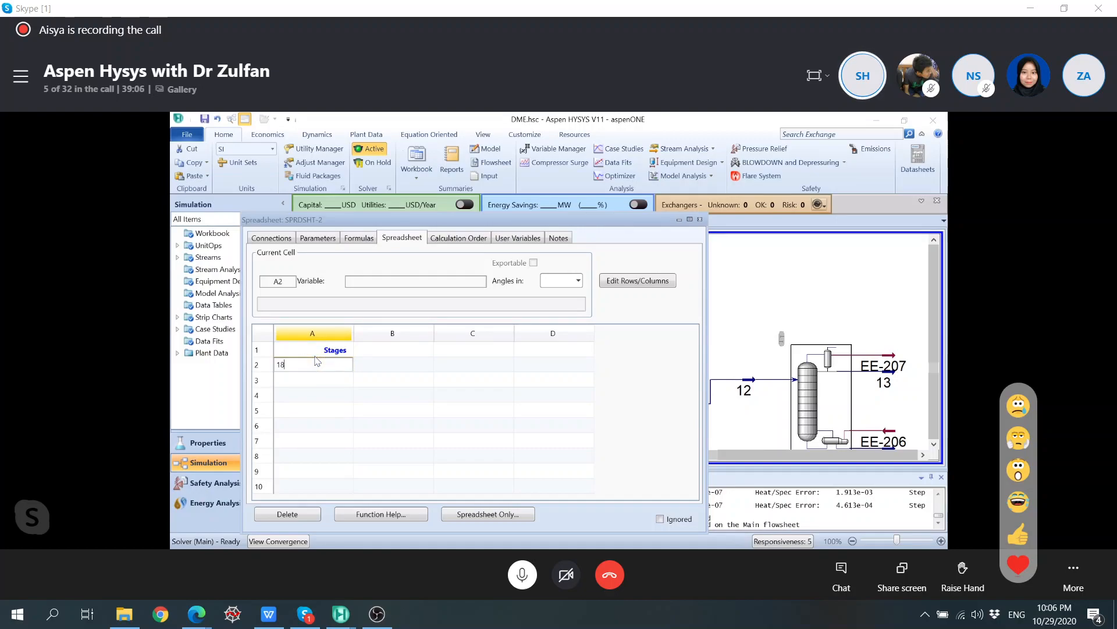
pyautogui.press('Return')
pyautogui.write('19')
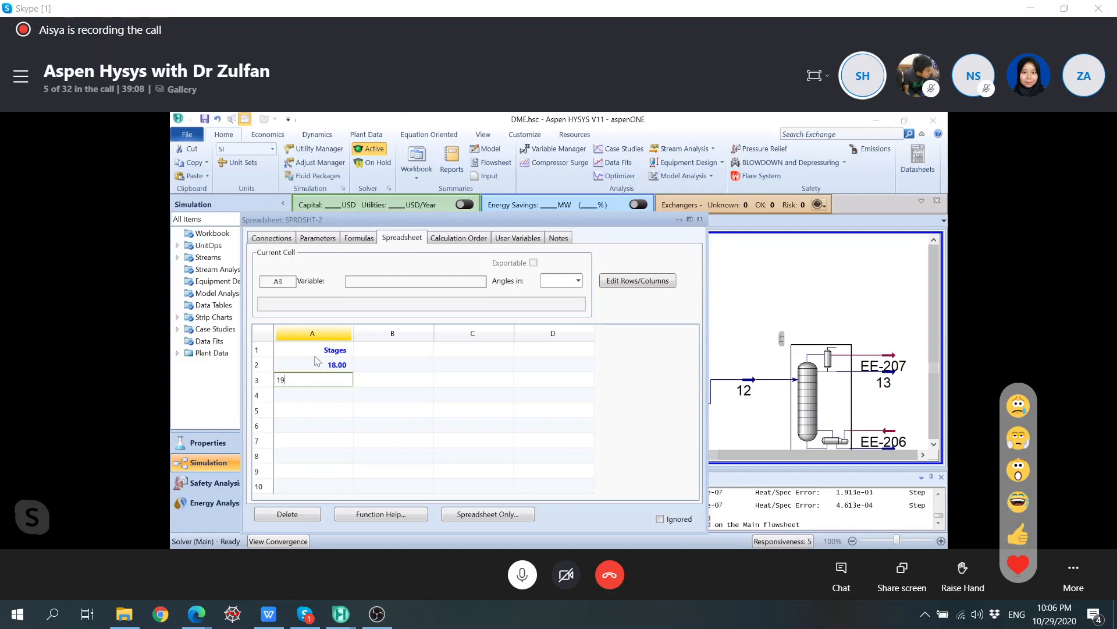
pyautogui.write('0')
pyautogui.press('Return')
pyautogui.write('22')
pyautogui.press('Return')
pyautogui.write('24')
pyautogui.press('Return')
pyautogui.write('26')
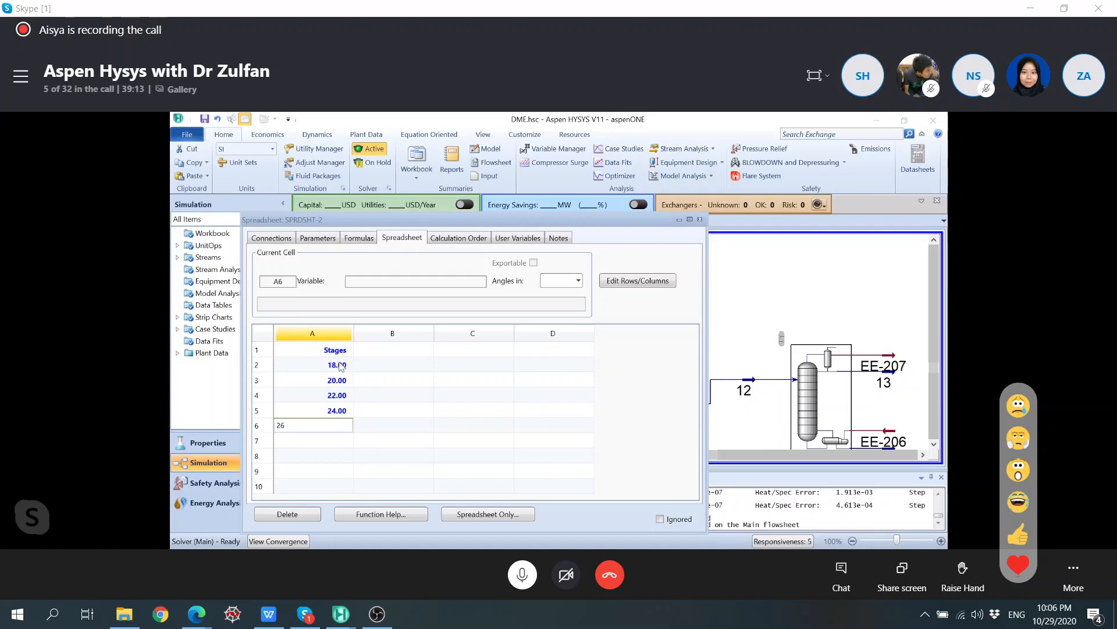
# Step: Add the headings "Reflux Ratio", "Reboiler Duty" and "Condenser Duty" in cells B1, C1 and D1
pyautogui.click(382, 351)
pyautogui.write('Reflux Ratio')
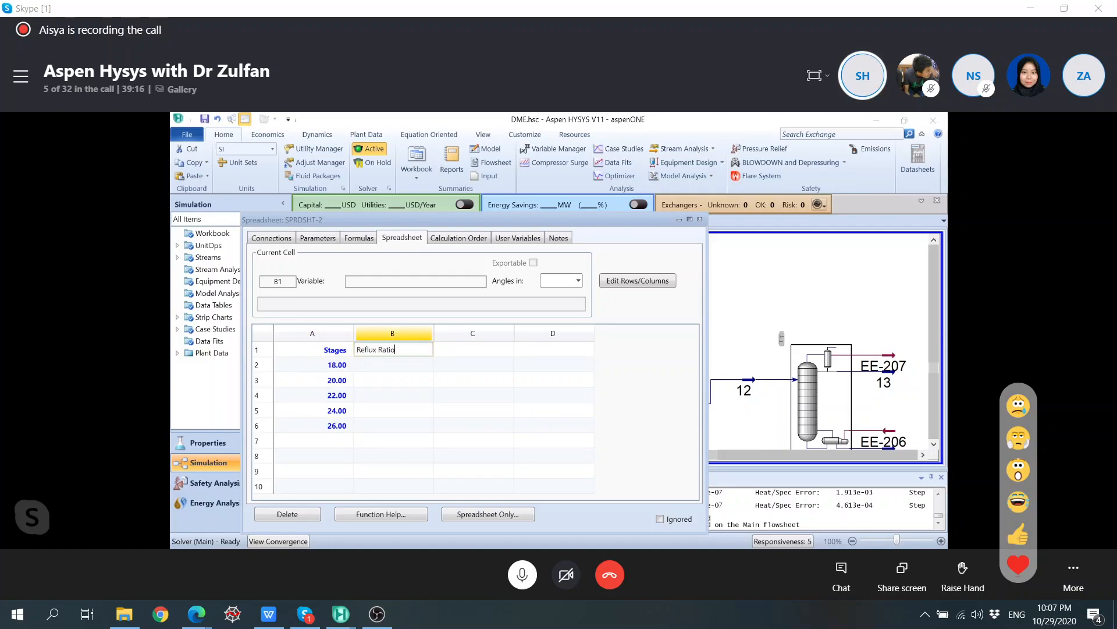
pyautogui.press('Return')
pyautogui.press('Right')
pyautogui.press('Up')
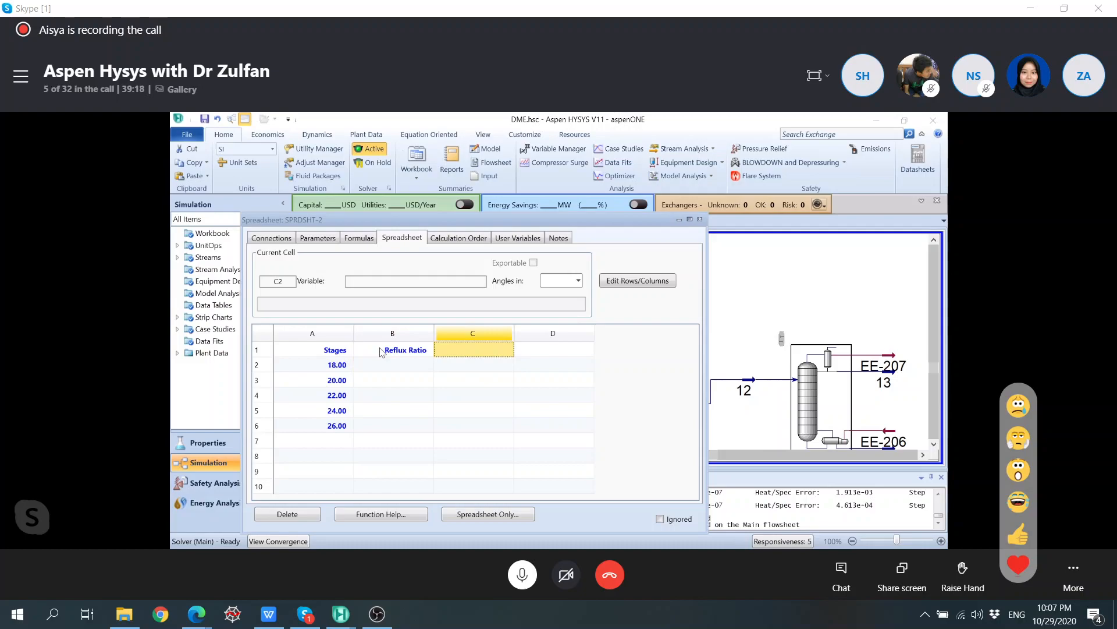
pyautogui.write('Re')
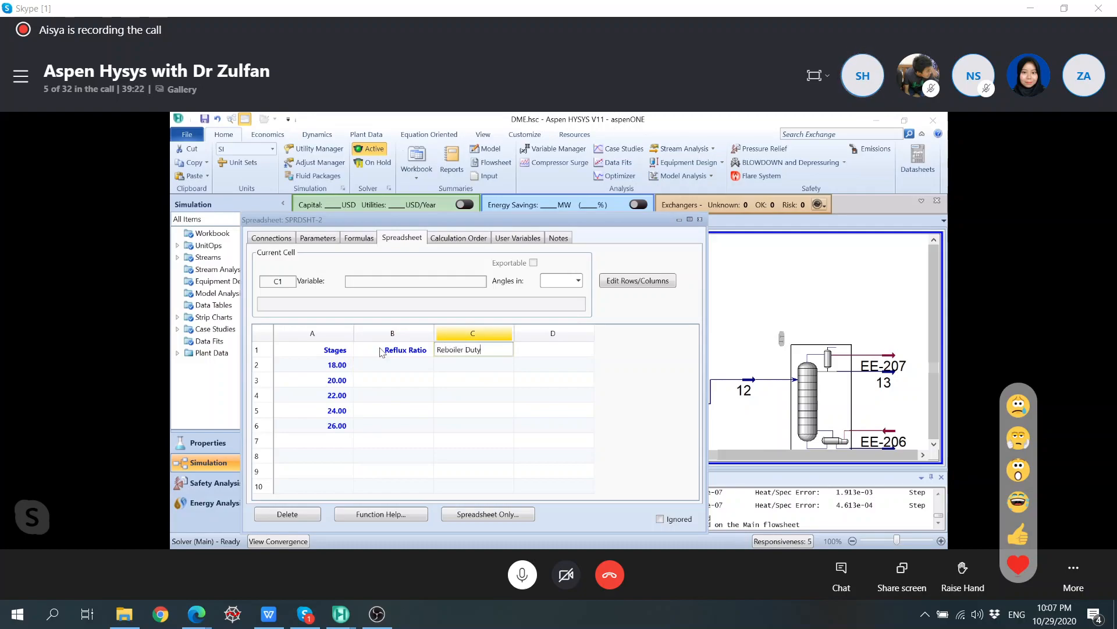
pyautogui.write('boiler Duty')
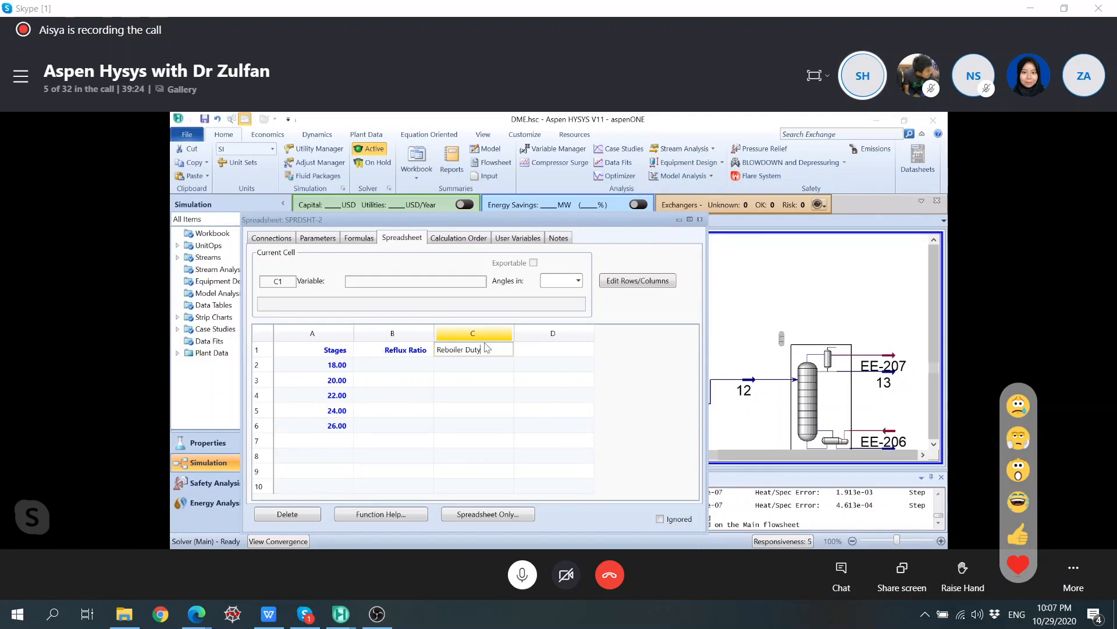
pyautogui.click(579, 349)
pyautogui.write('Condenser Duty')
pyautogui.click(571, 384)
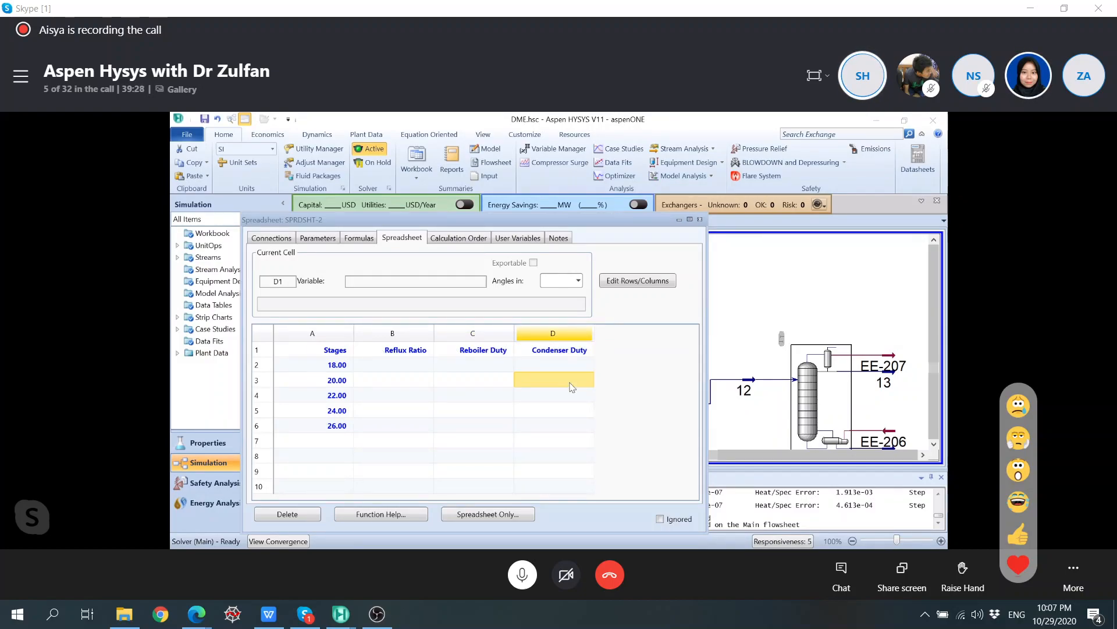
# Step: Reopen column T-202's connections and set the number of stages to 18
pyautogui.doubleClick(798, 384)
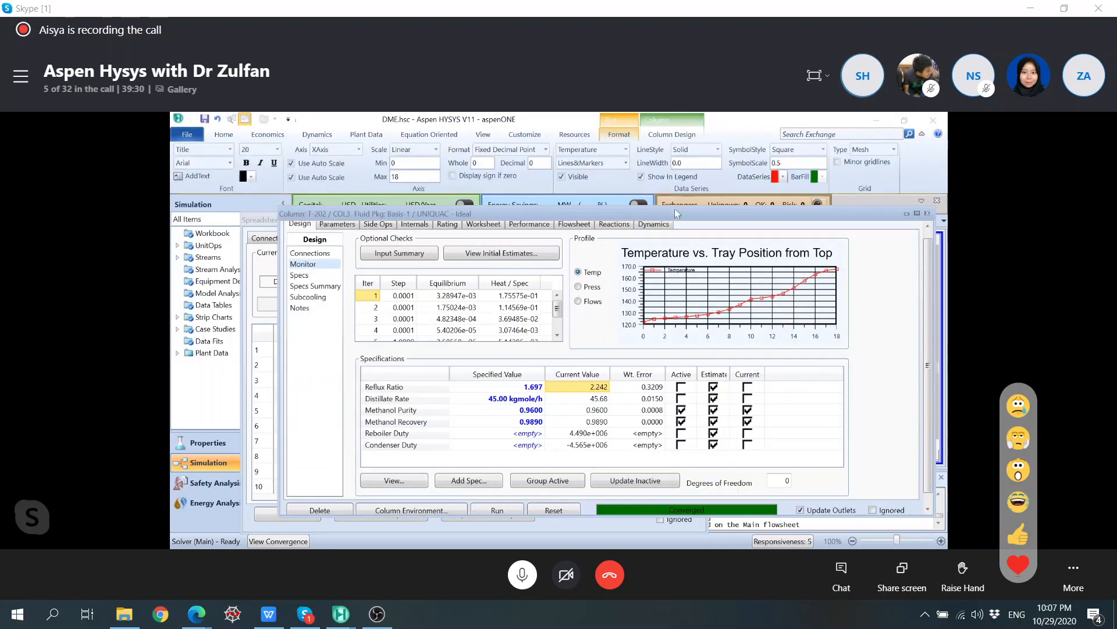
pyautogui.click(320, 257)
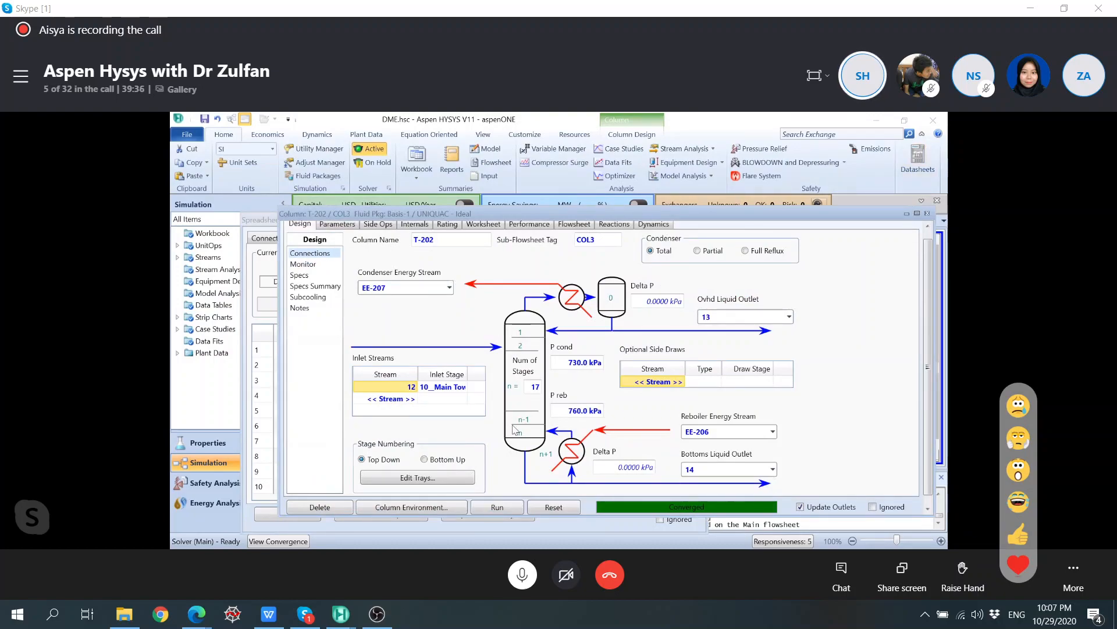
pyautogui.click(538, 386)
pyautogui.write('18')
pyautogui.press('Return')
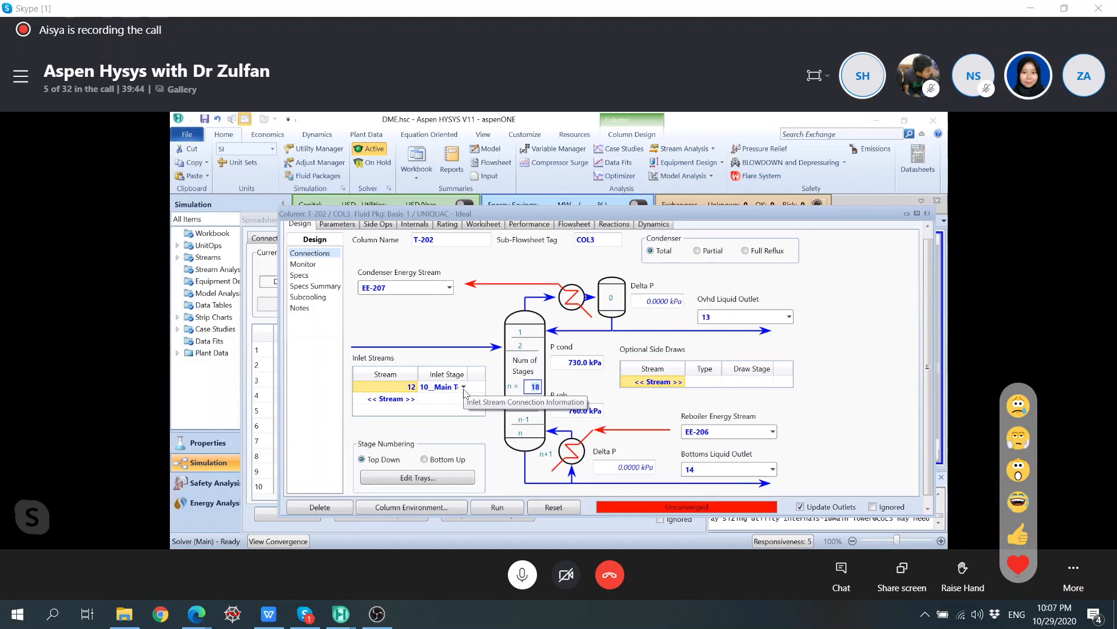
# Step: Set stream 12's inlet stage to 14__Main Tower, run the column and check the resulting specifications in the monitor
pyautogui.click(464, 387)
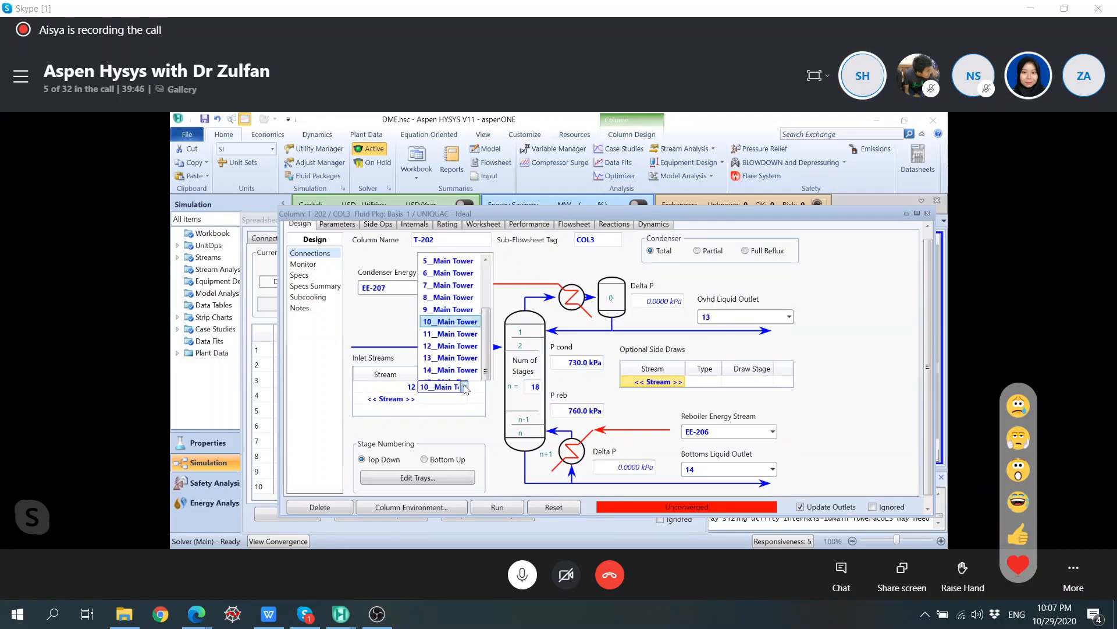
pyautogui.click(467, 300)
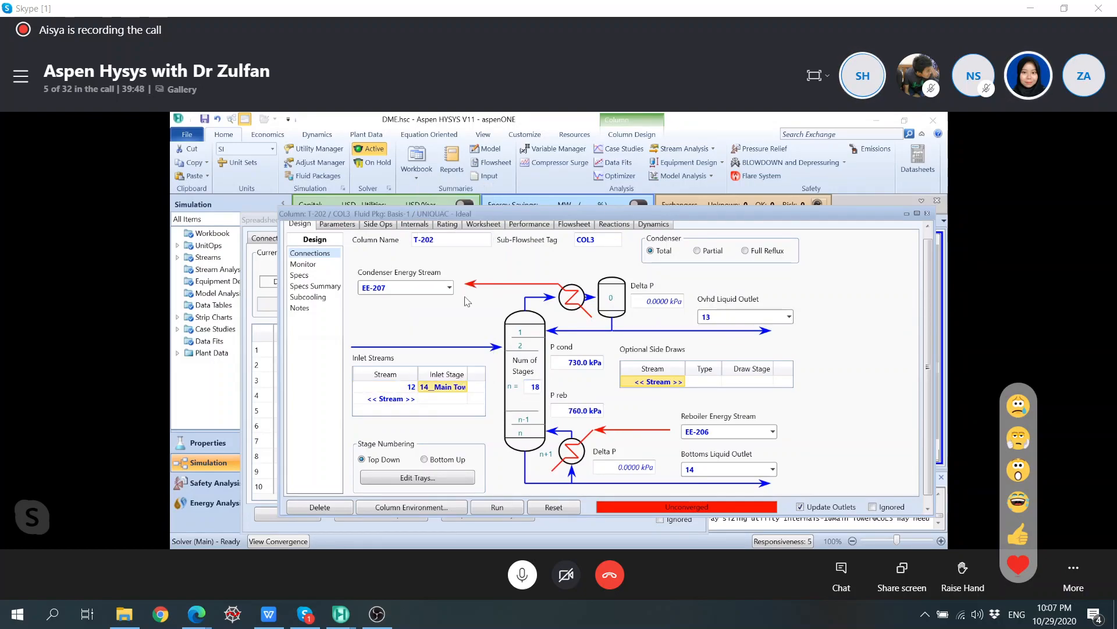
pyautogui.click(499, 508)
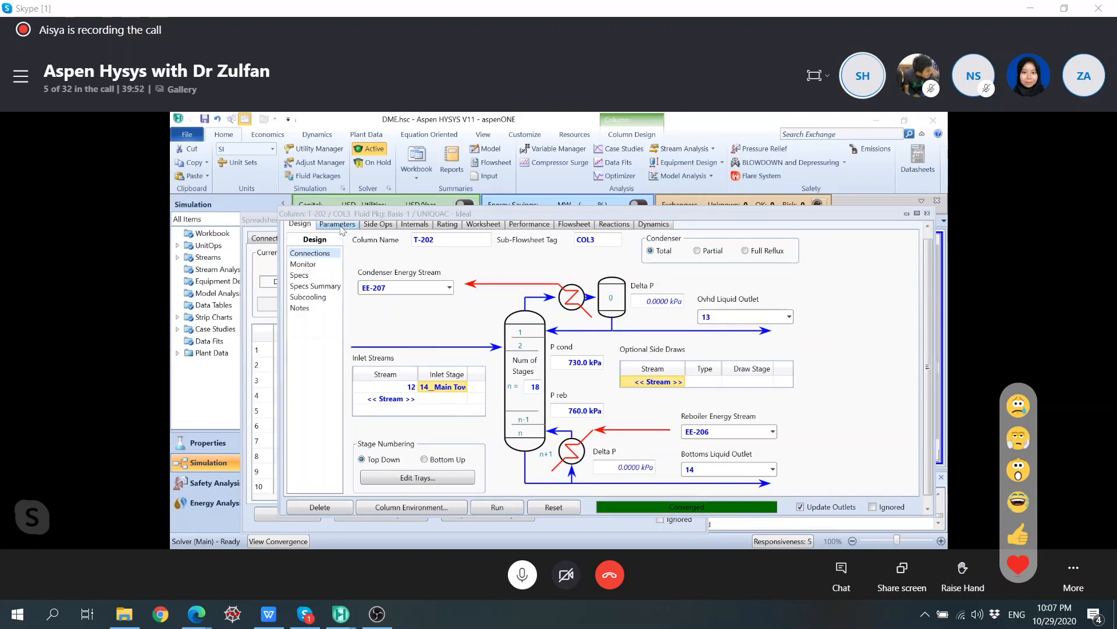
pyautogui.click(323, 266)
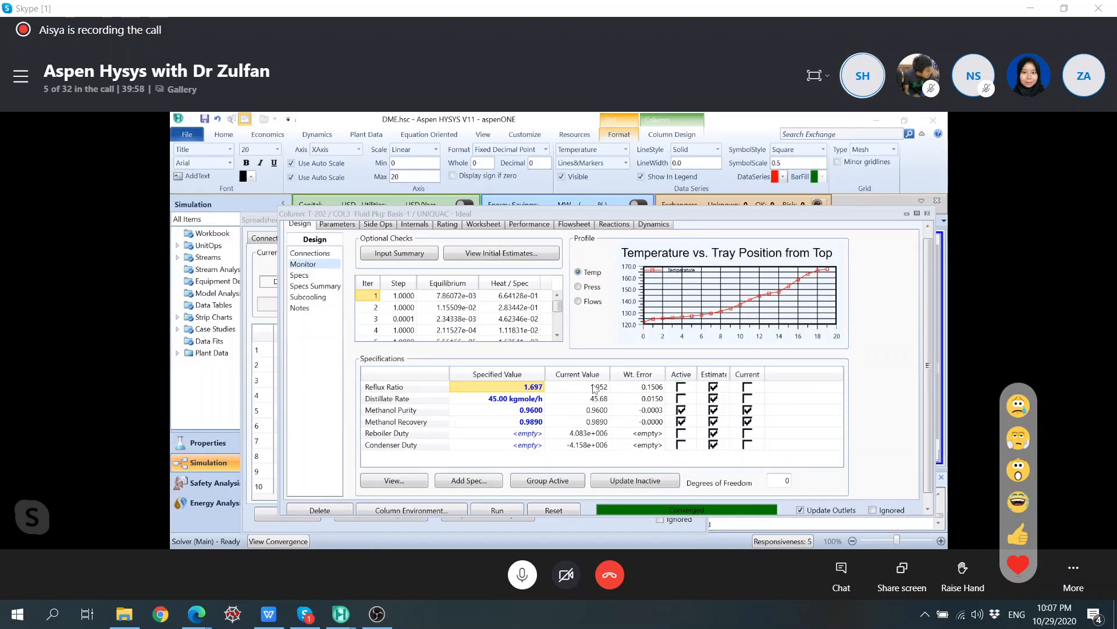
# Step: Bring the stages spreadsheet in front of the column window and close it
pyautogui.click(263, 266)
pyautogui.moveTo(517, 220); pyautogui.dragTo(476, 224)
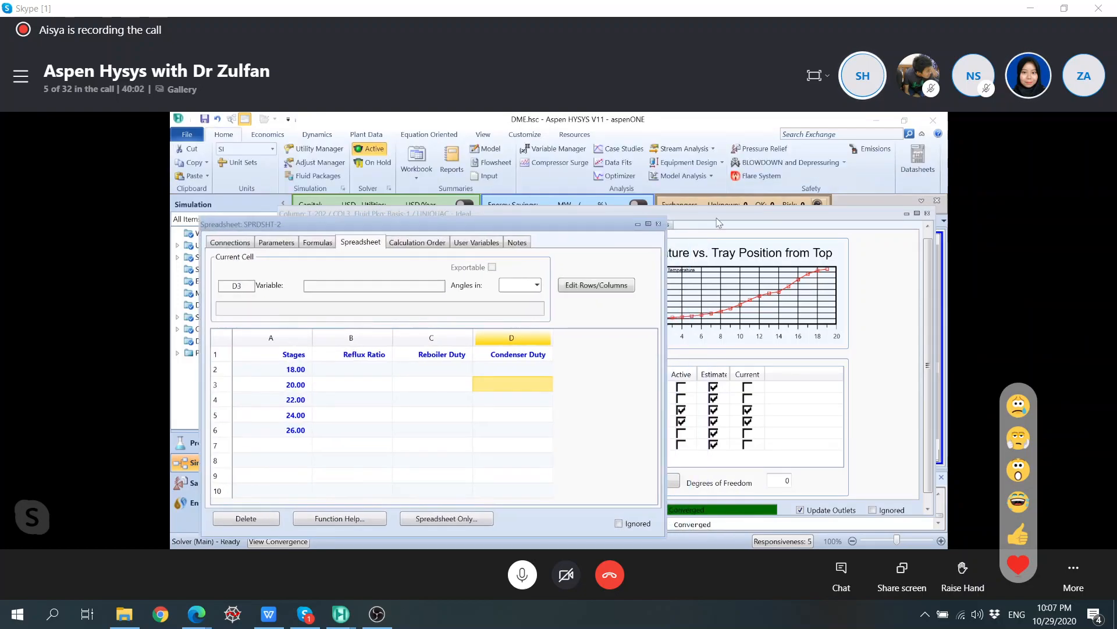
pyautogui.click(658, 223)
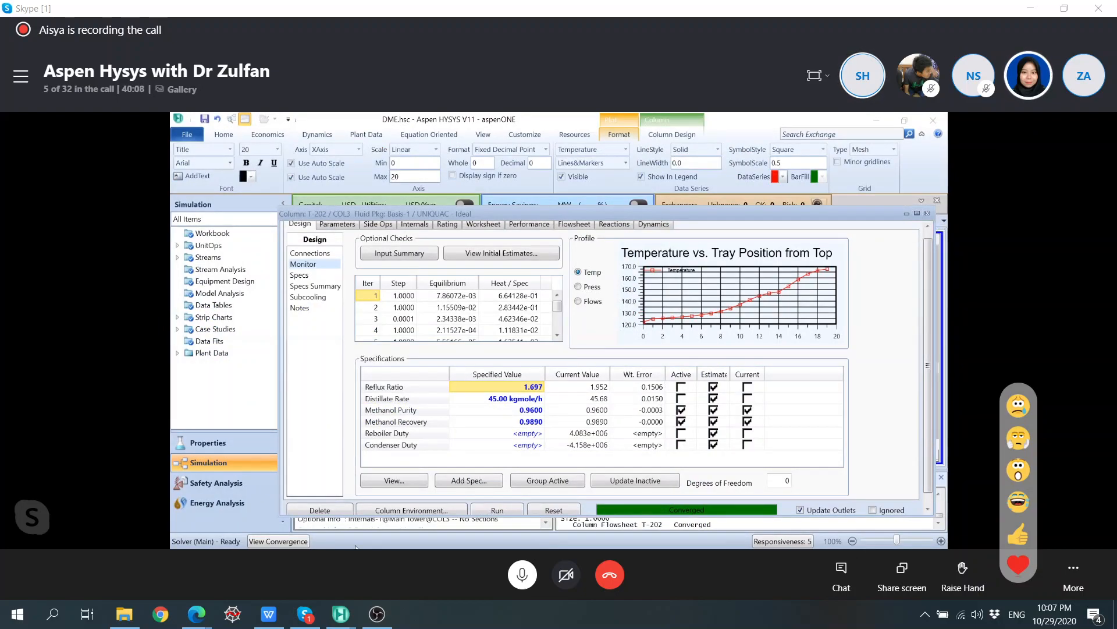
# Step: Start Excel, decline the AZExcelLaunchAddin customization and create a blank workbook
pyautogui.moveTo(356, 547)
pyautogui.click(185, 538)
pyautogui.click(217, 539)
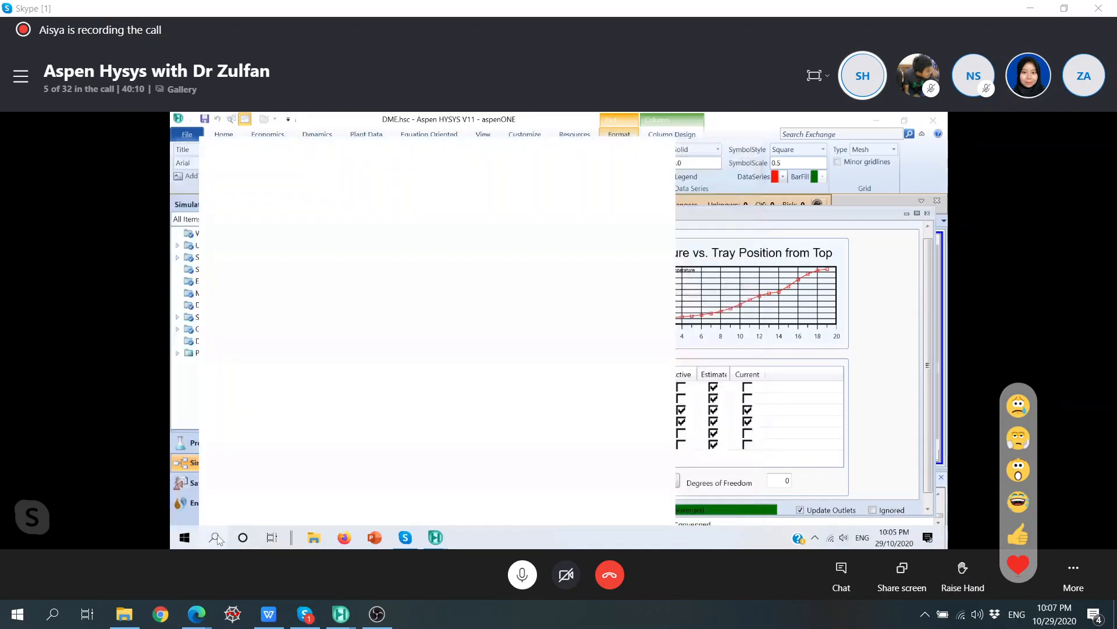
pyautogui.write('excel')
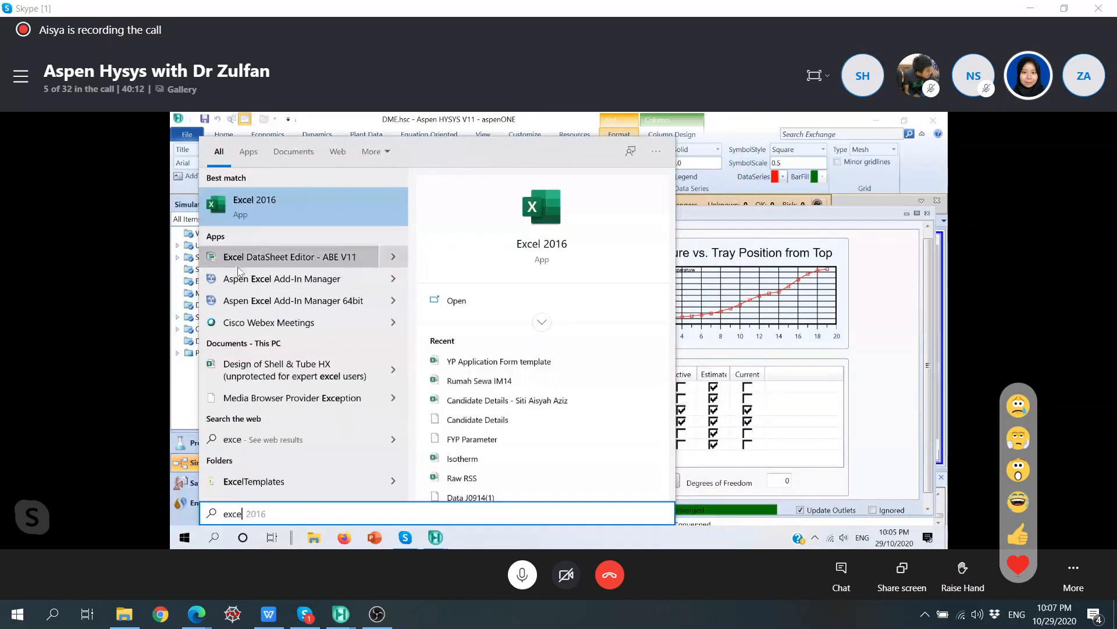
pyautogui.click(308, 217)
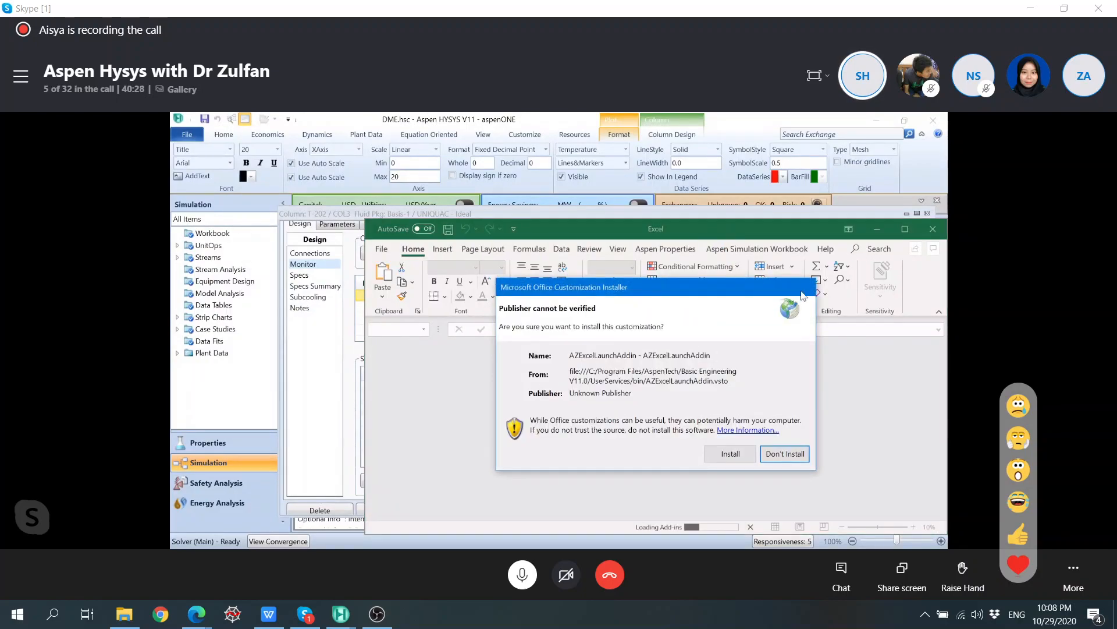
pyautogui.click(793, 457)
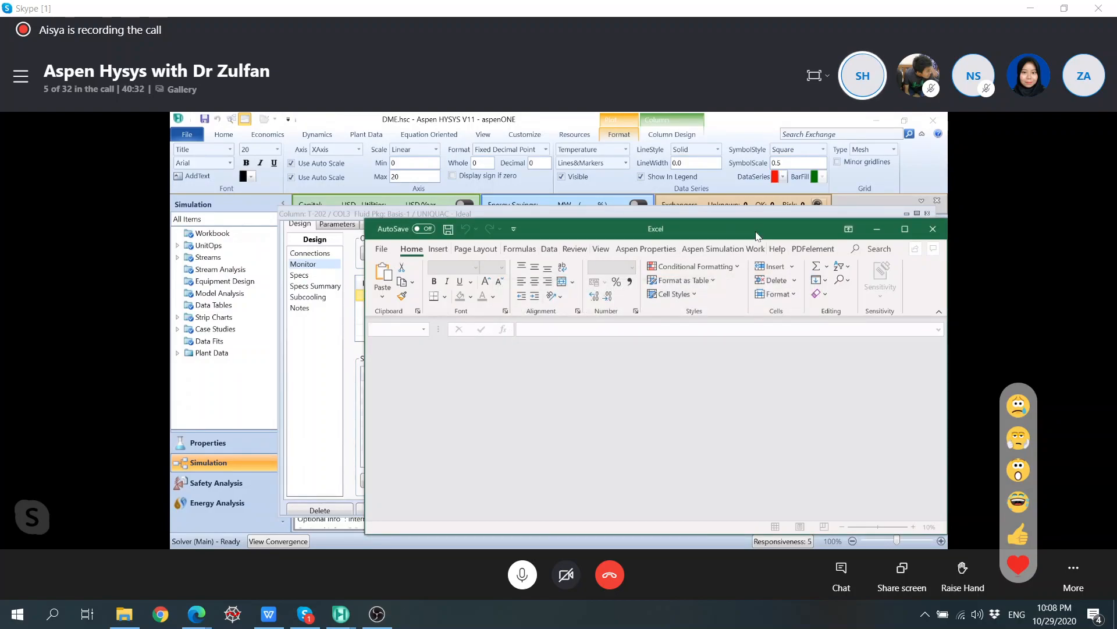
pyautogui.moveTo(756, 236); pyautogui.dragTo(661, 178)
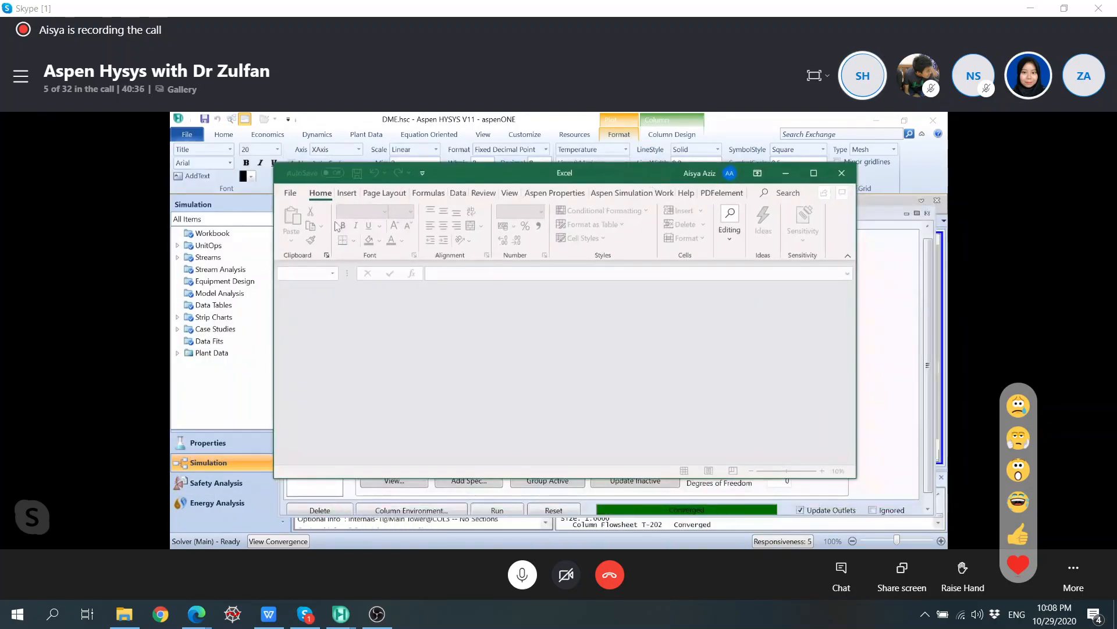
pyautogui.click(290, 193)
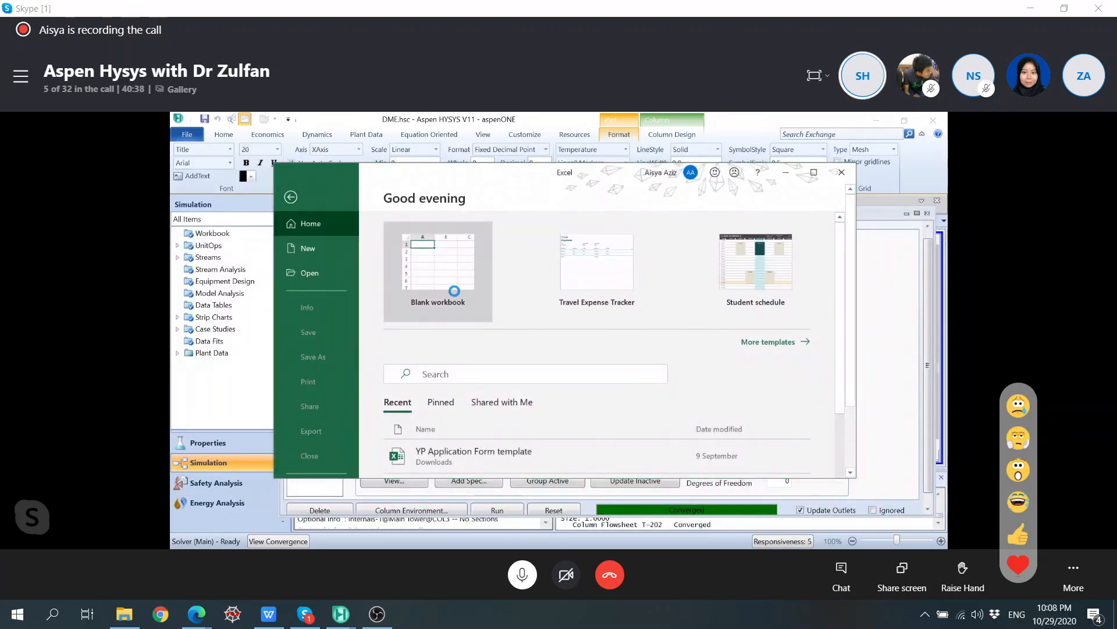
pyautogui.click(453, 294)
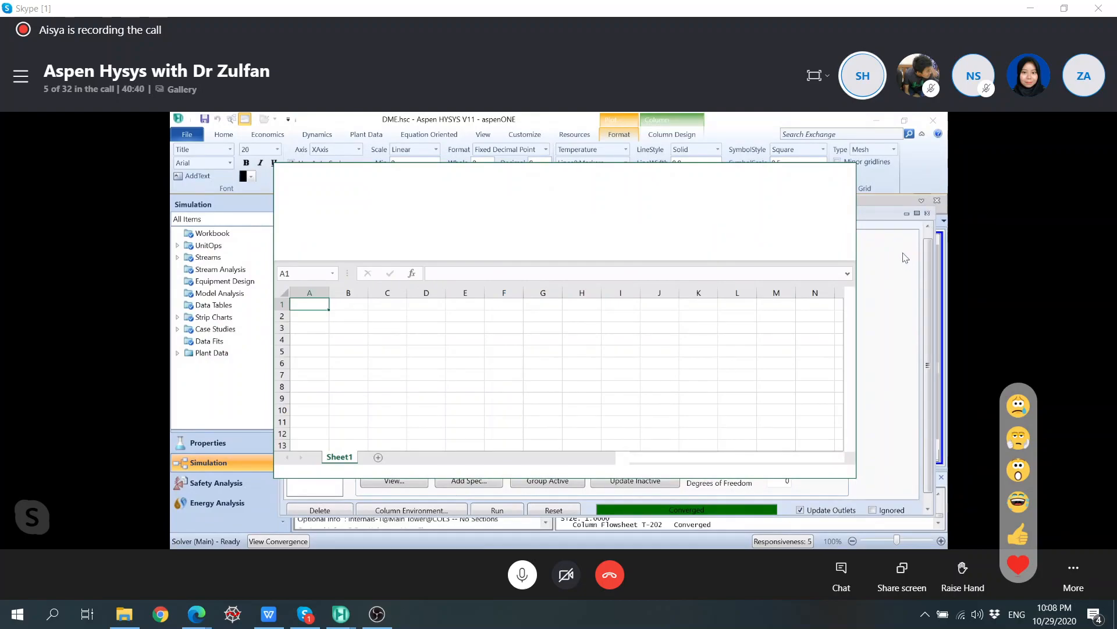
# Step: Enter the headings "No Of Stages" in cell B2 and "Reflux Ratio" in cell C2
pyautogui.click(340, 320)
pyautogui.write('No Of Stages')
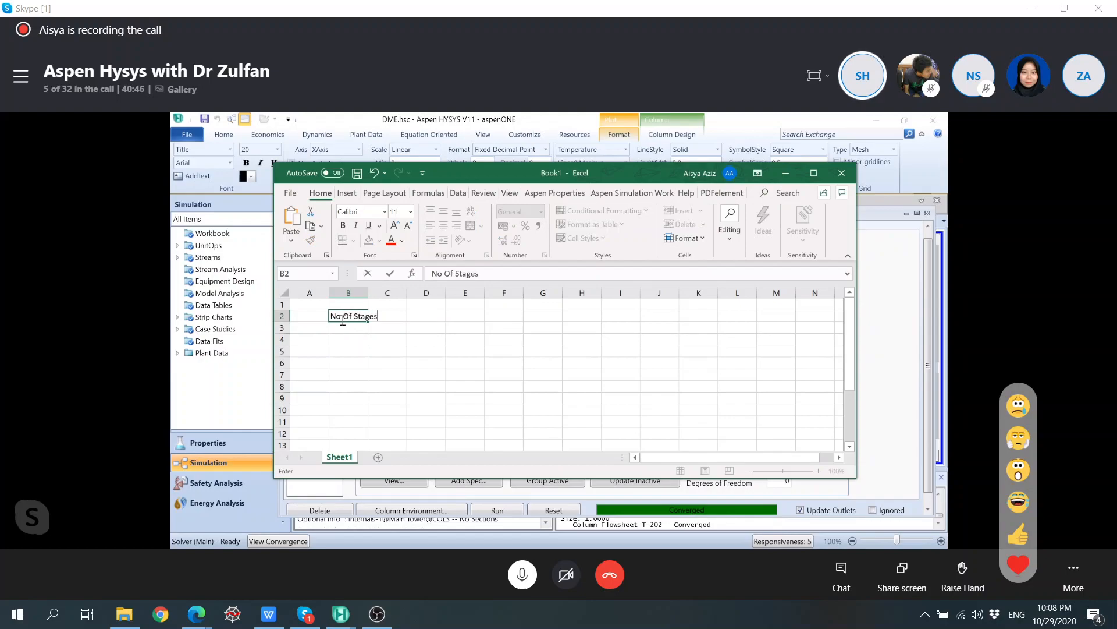
pyautogui.hotkey('ctrl', 'Right')
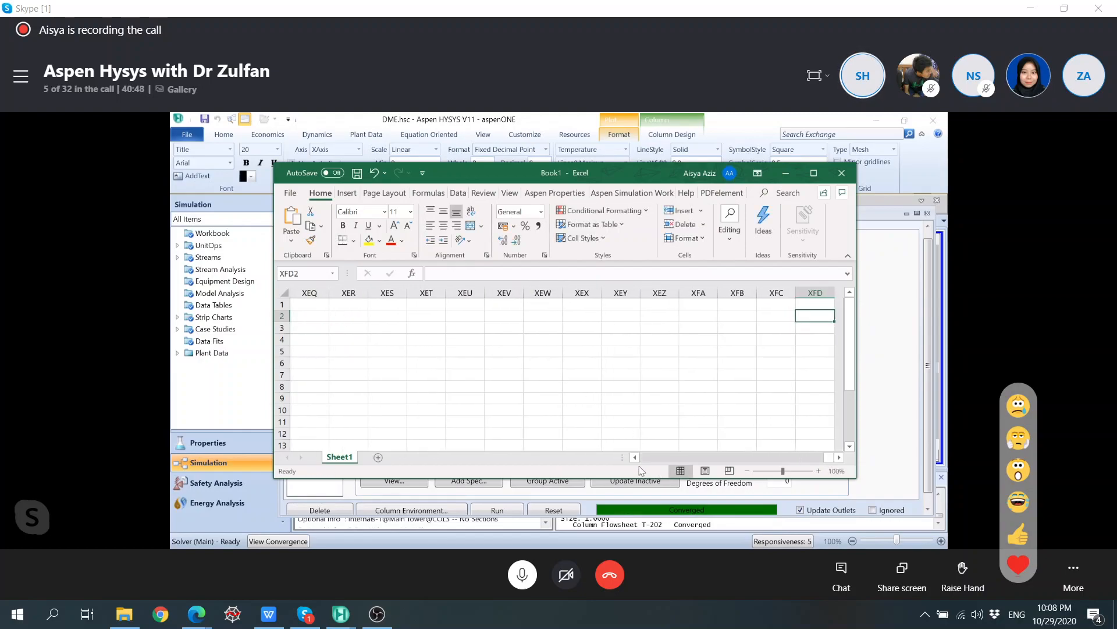
pyautogui.moveTo(821, 461); pyautogui.dragTo(623, 462)
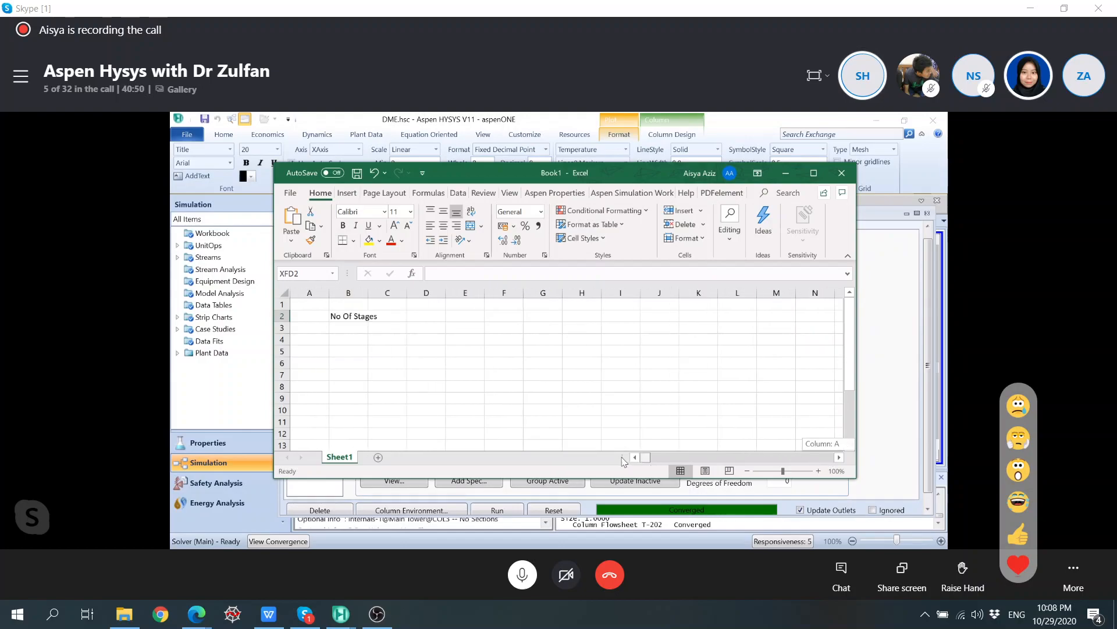
pyautogui.click(423, 318)
pyautogui.click(400, 319)
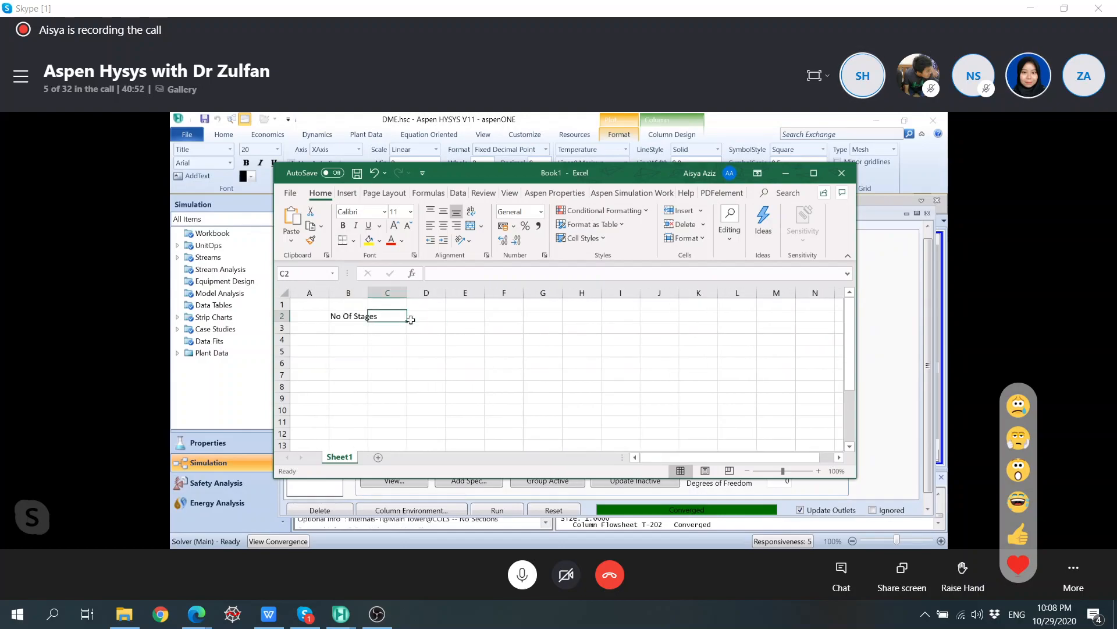
pyautogui.write('Reflux Ratio')
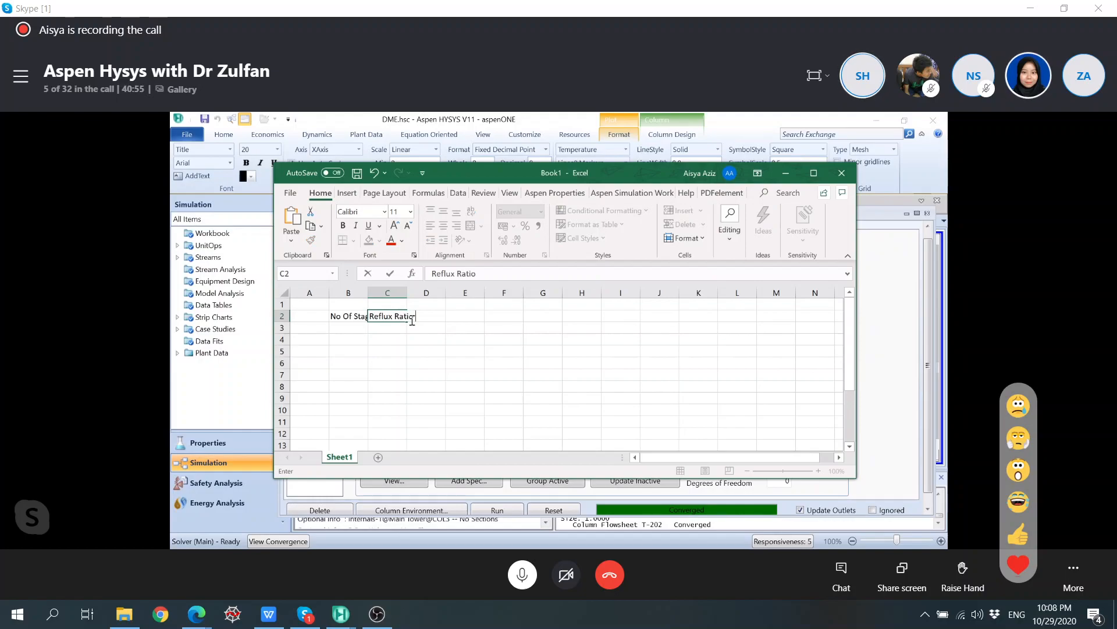
# Step: Add the headings "Reboiler Duty" in cell D2 and "Condenser Duty" in cell E2
pyautogui.press('Tab')
pyautogui.write('Con')
pyautogui.press('BackSpace')
pyautogui.write('Rebol')
pyautogui.press('BackSpace')
pyautogui.write('i')
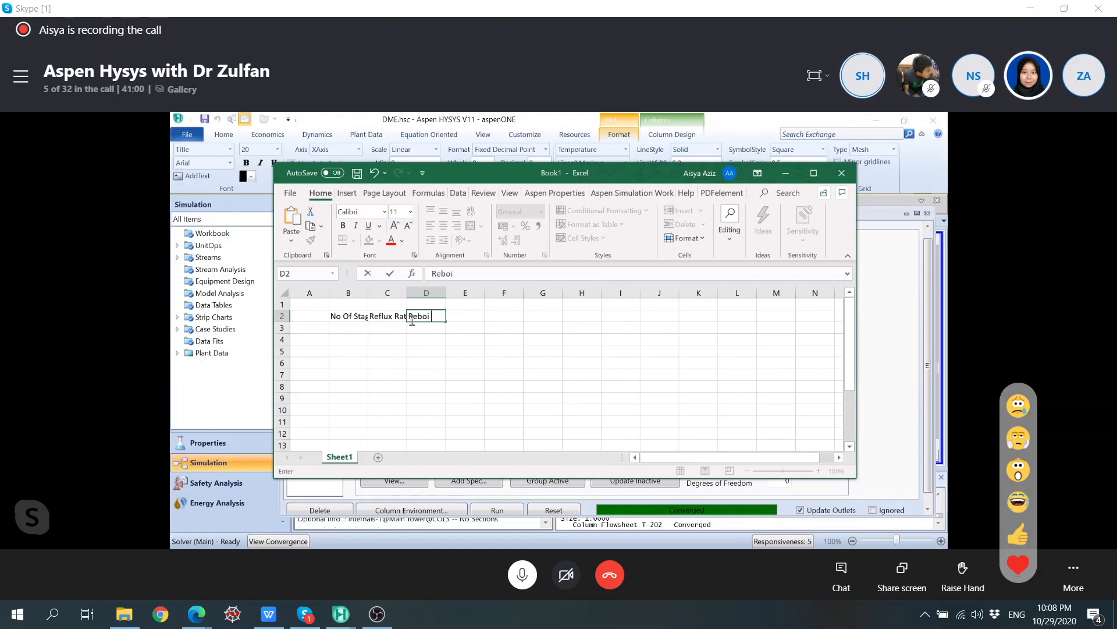
pyautogui.write('ler Duty')
pyautogui.press('Tab')
pyautogui.write('Con')
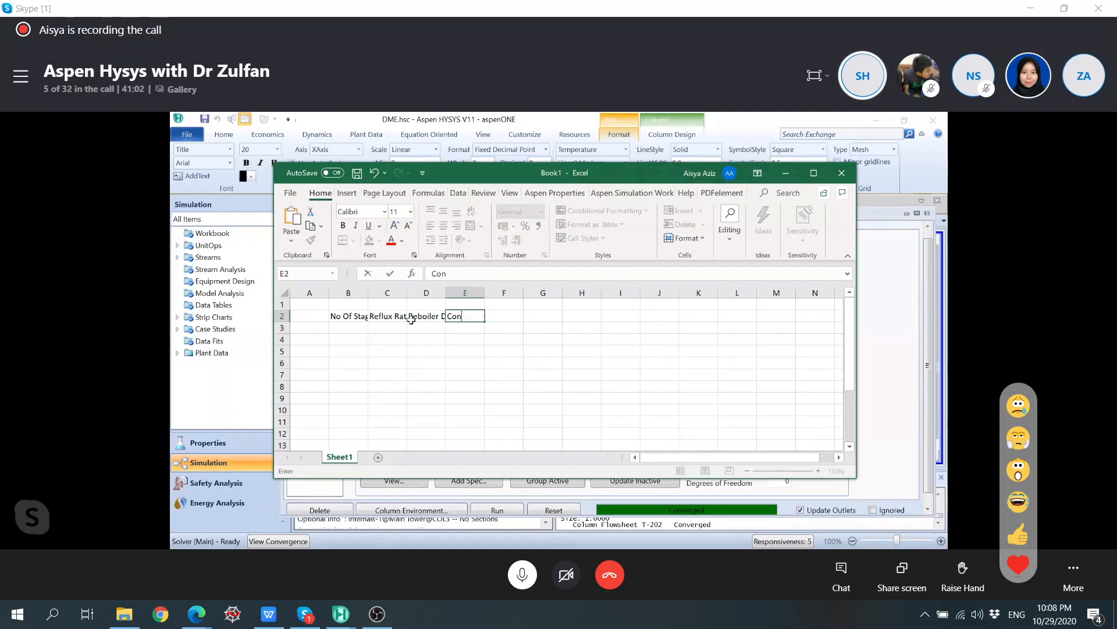
pyautogui.write('denser Duty')
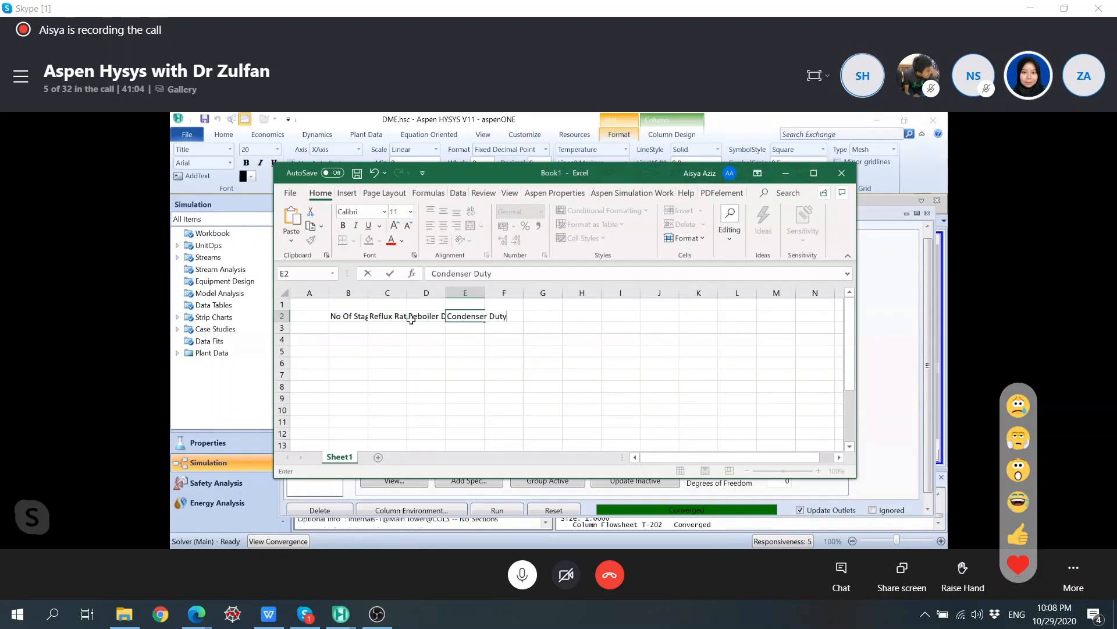
pyautogui.click(418, 340)
pyautogui.moveTo(348, 292); pyautogui.dragTo(460, 290)
pyautogui.click(348, 292)
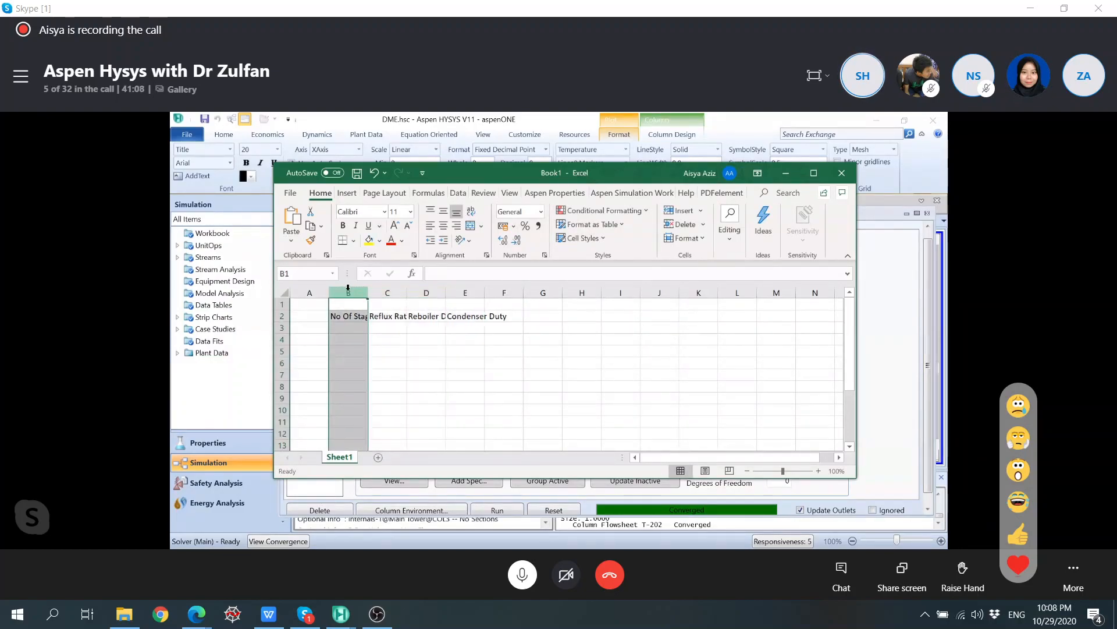
pyautogui.moveTo(356, 292)
pyautogui.mouseDown()
pyautogui.moveTo(473, 279)
pyautogui.moveTo(343, 285)
pyautogui.mouseUp()
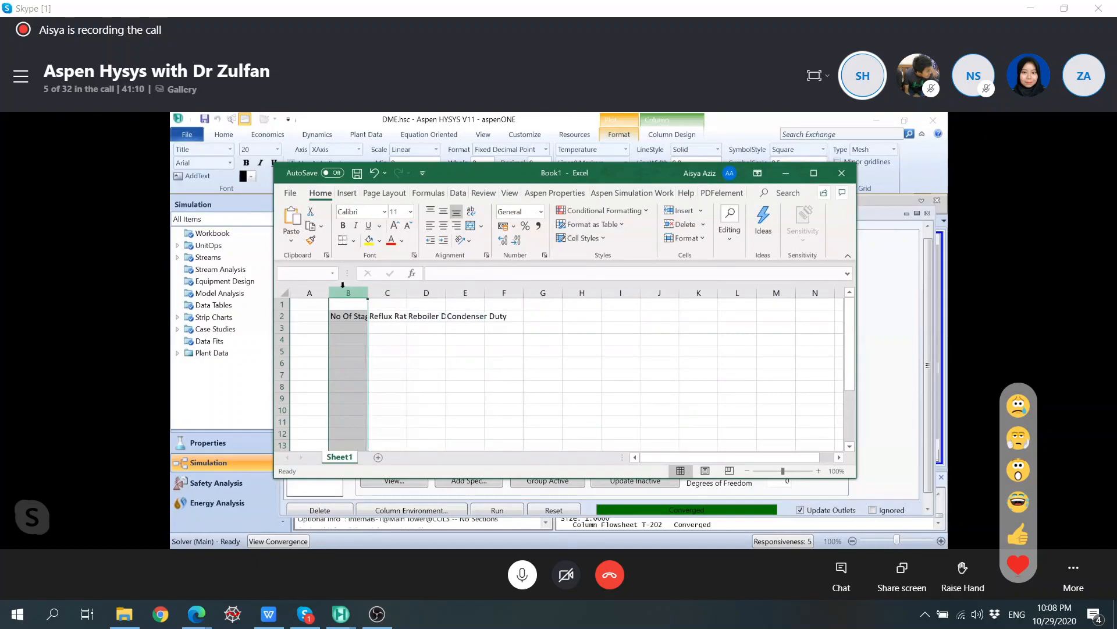
pyautogui.rightClick(353, 286)
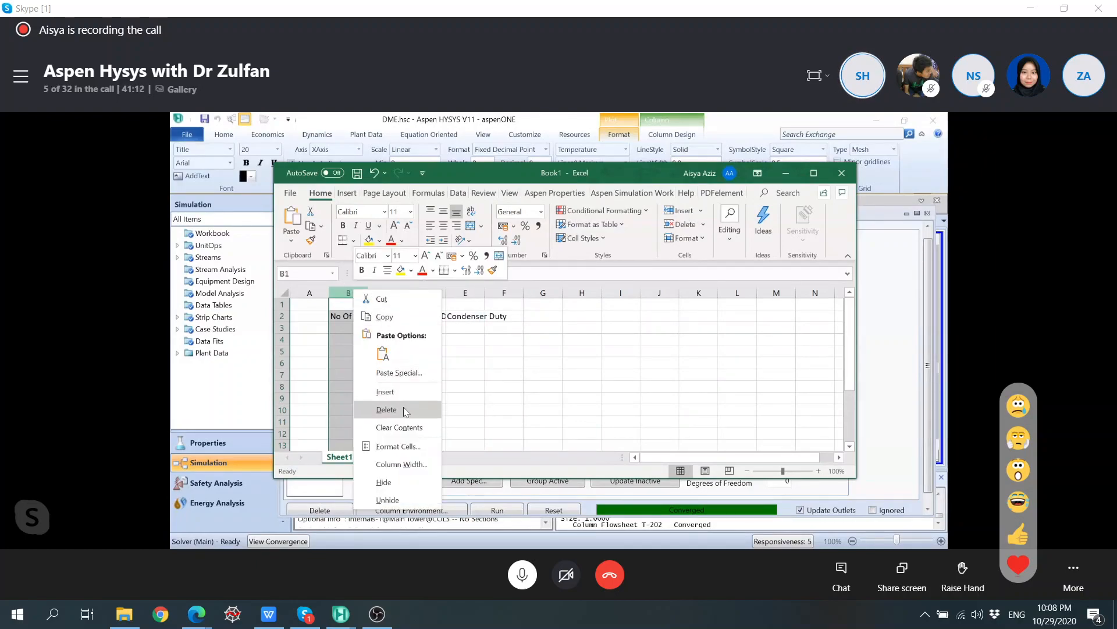
pyautogui.press('Escape')
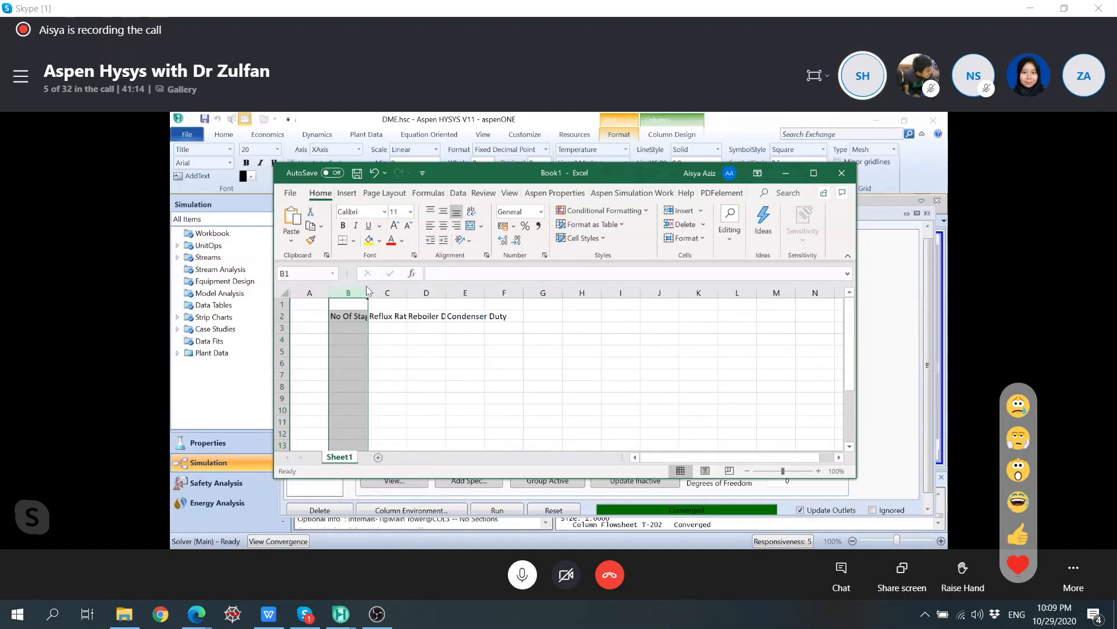
# Step: Insert a column before the Reflux Ratio column and head it "Feed Stages" in cell C2
pyautogui.click(386, 292)
pyautogui.rightClick(381, 292)
pyautogui.click(460, 395)
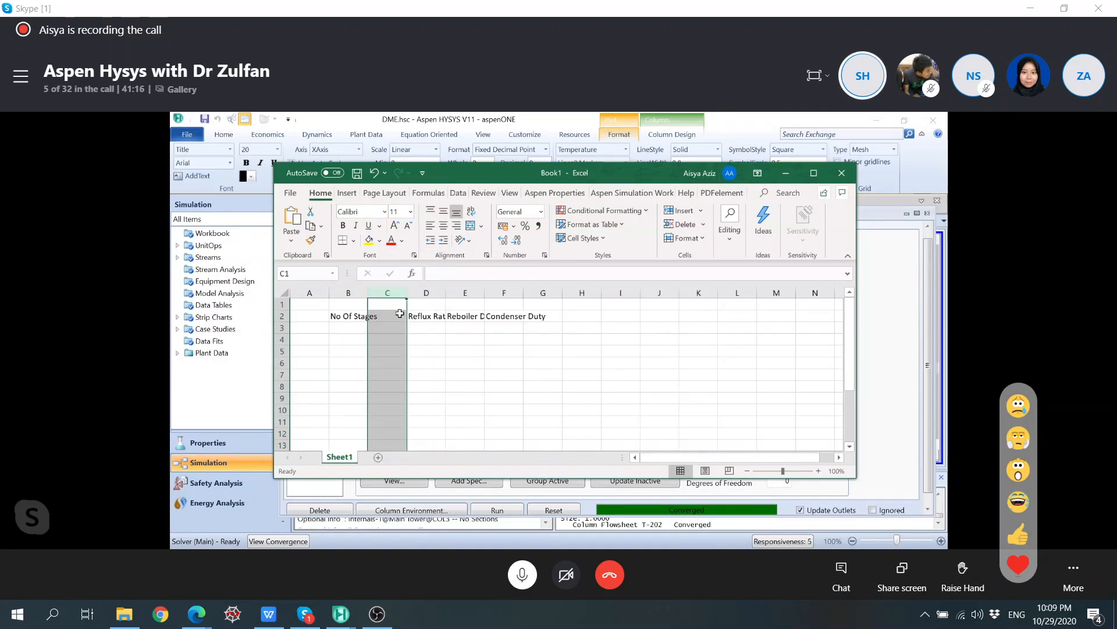
pyautogui.click(397, 314)
pyautogui.write('Feed Stage')
pyautogui.click(419, 342)
# Step: Set the width of columns B to F to 12
pyautogui.moveTo(352, 292); pyautogui.dragTo(512, 291)
pyautogui.rightClick(512, 291)
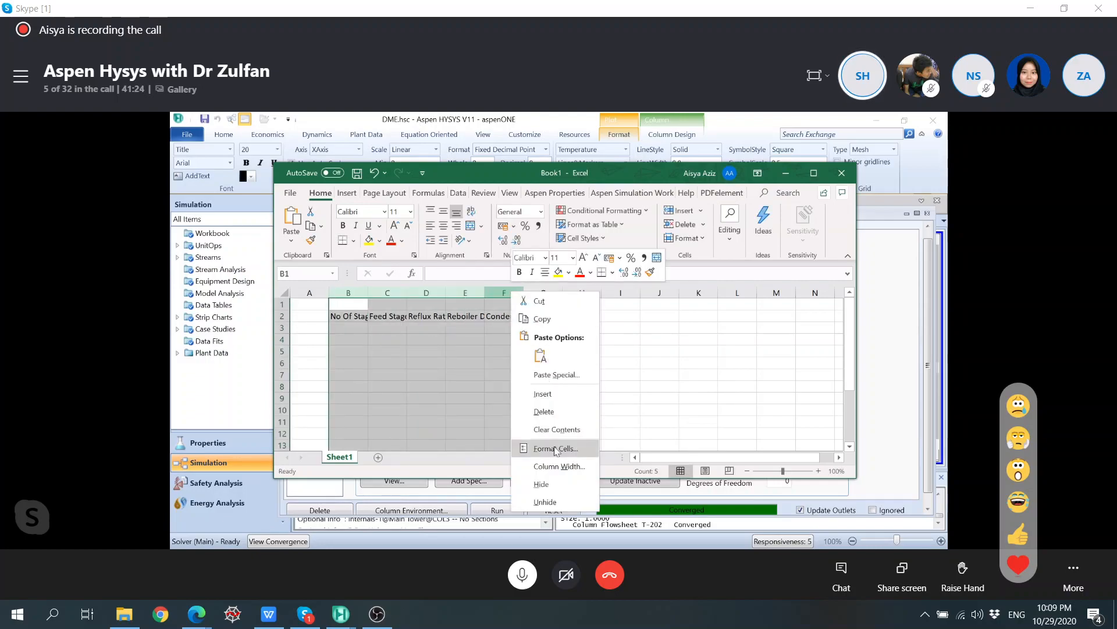
pyautogui.click(557, 465)
pyautogui.write('12')
pyautogui.press('Return')
pyautogui.click(560, 389)
# Step: List the stage numbers 18, 20, 22, 24 and 26 in cells B3 to B7
pyautogui.click(374, 326)
pyautogui.write('18')
pyautogui.press('Return')
pyautogui.write('20')
pyautogui.press('Return')
pyautogui.write('22')
pyautogui.press('Return')
pyautogui.write('24')
pyautogui.press('Return')
pyautogui.write('26')
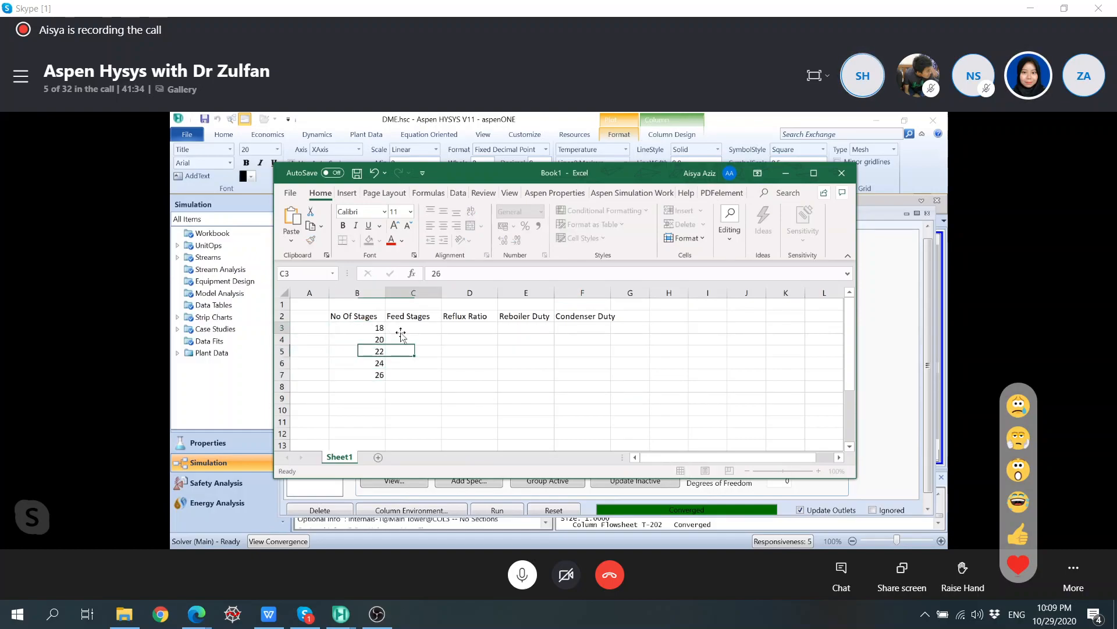
# Step: For the 18-stage case, enter feed stage 14 in cell C3 and reflux ratio 1.952 in cell D3
pyautogui.click(475, 328)
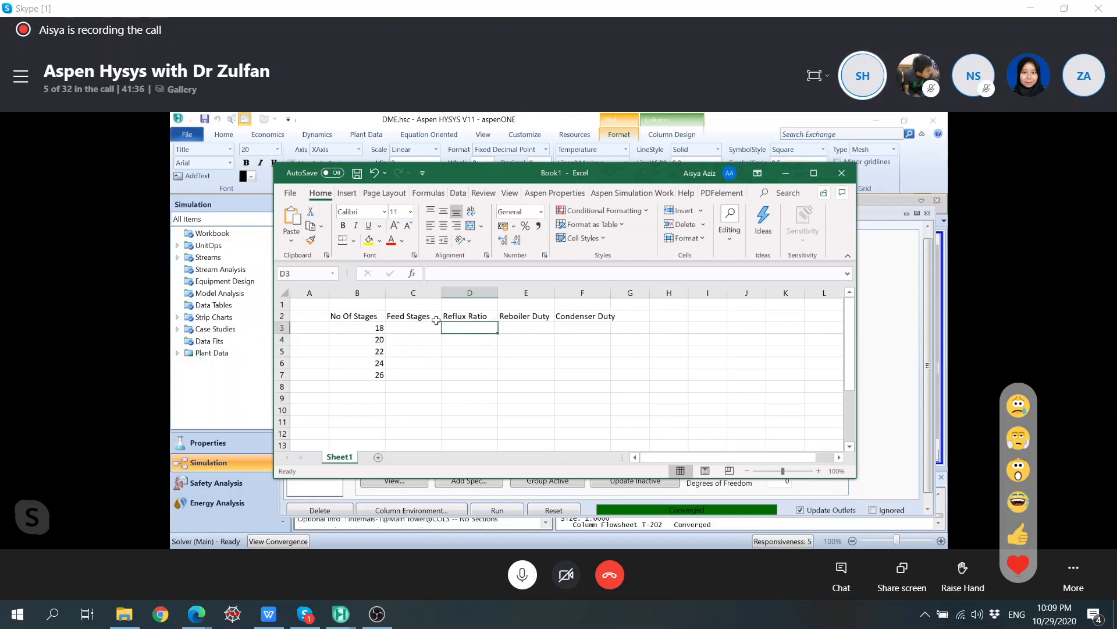
pyautogui.click(427, 328)
pyautogui.write('14')
pyautogui.click(458, 328)
pyautogui.moveTo(639, 175); pyautogui.dragTo(288, 214)
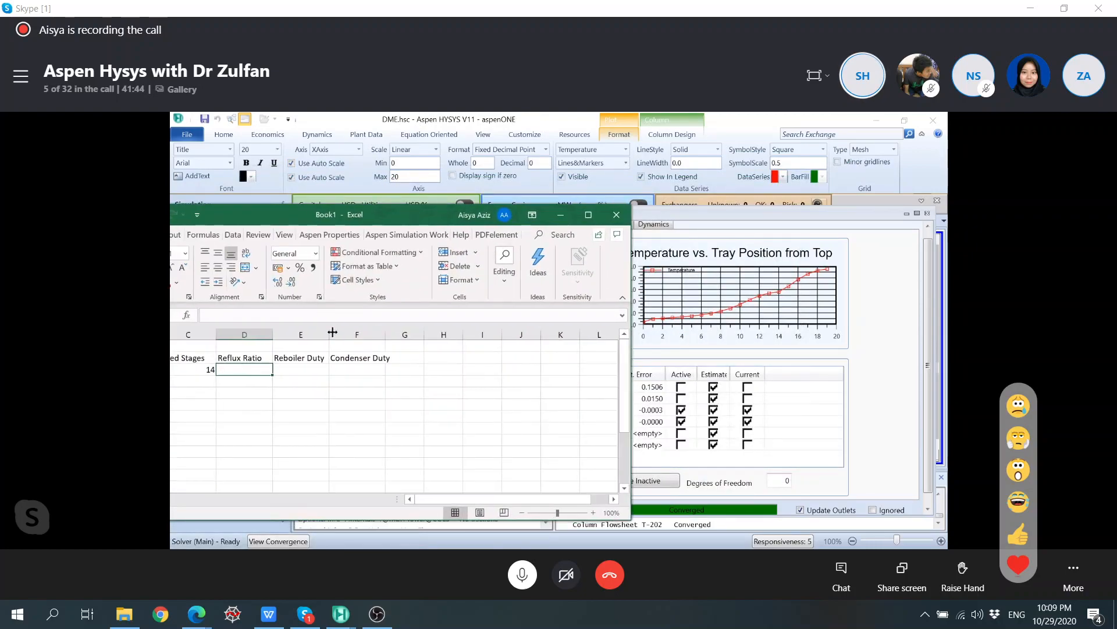
pyautogui.write('1.')
pyautogui.moveTo(450, 221)
pyautogui.mouseDown()
pyautogui.moveTo(387, 228)
pyautogui.moveTo(439, 234)
pyautogui.mouseUp()
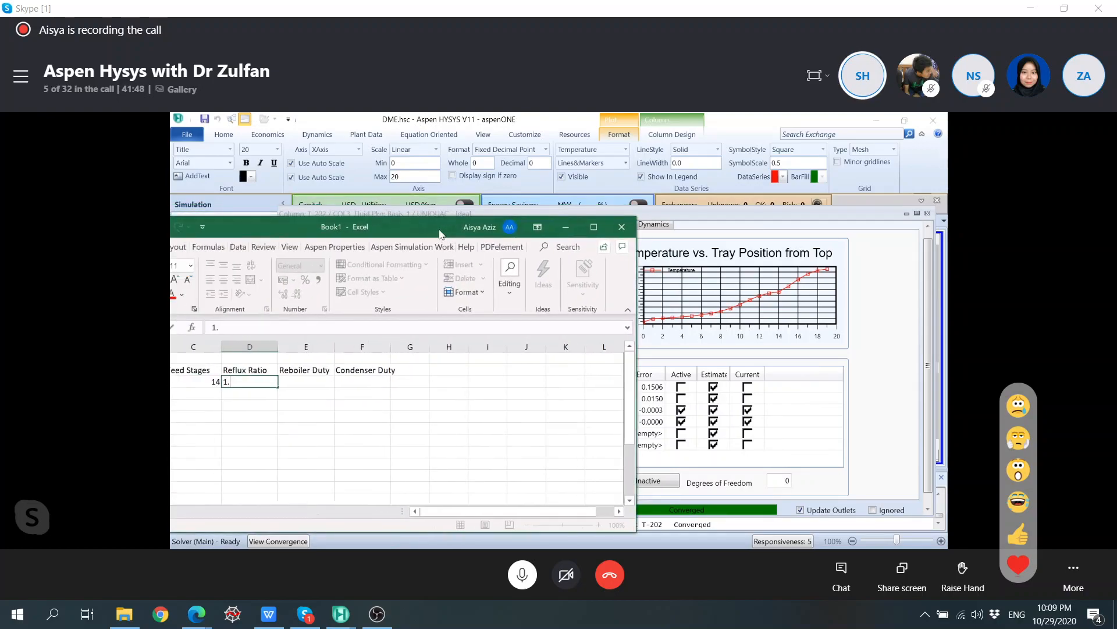
pyautogui.write('952')
# Step: Copy the current reboiler duty from column T-202's monitor in HYSYS into cell E3 of the workbook
pyautogui.click(835, 392)
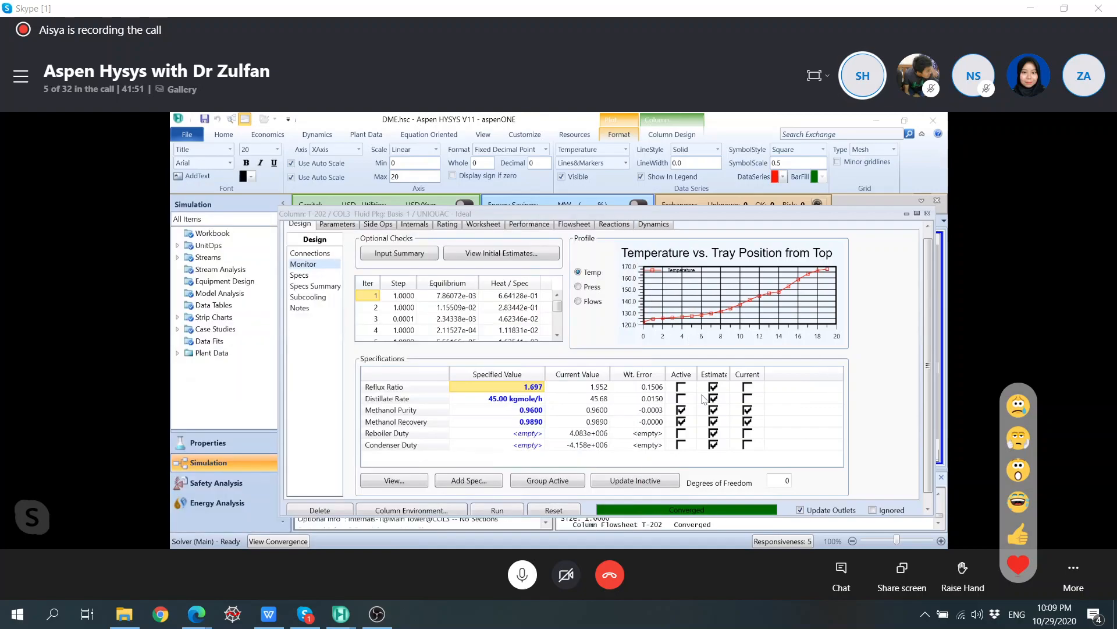
pyautogui.click(582, 433)
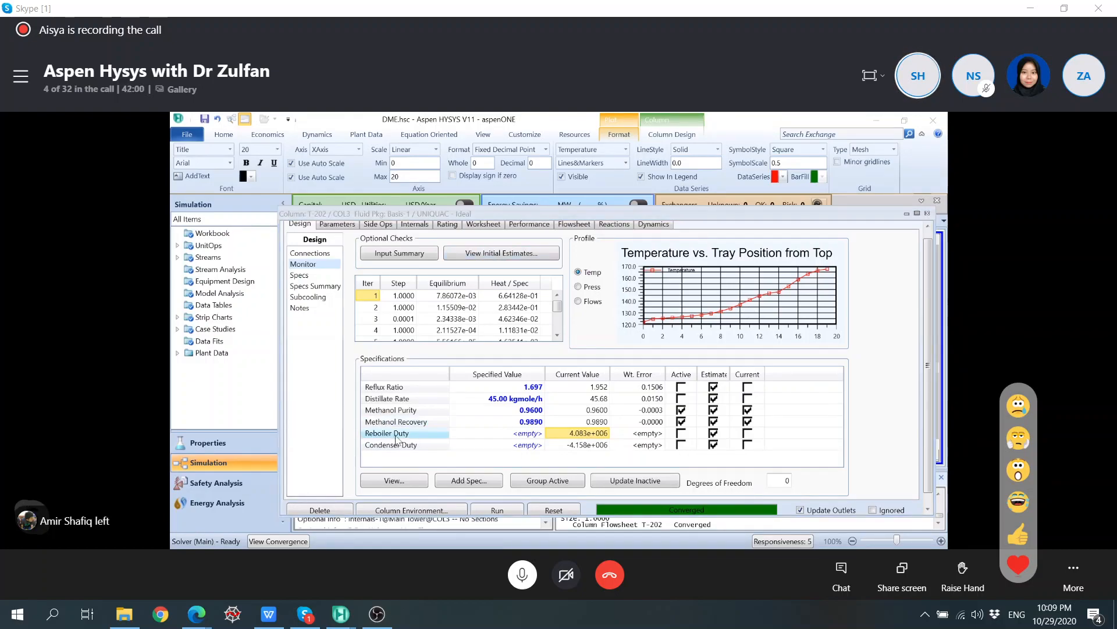
pyautogui.press('super')
pyautogui.click(476, 540)
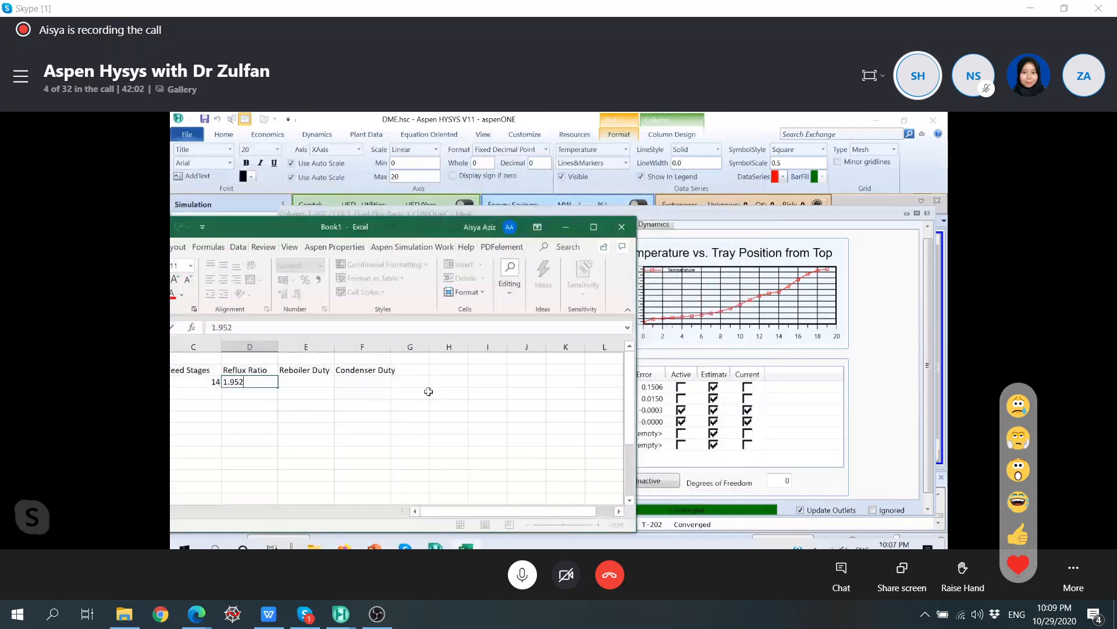
pyautogui.click(301, 384)
pyautogui.hotkey('ctrl', 'v')
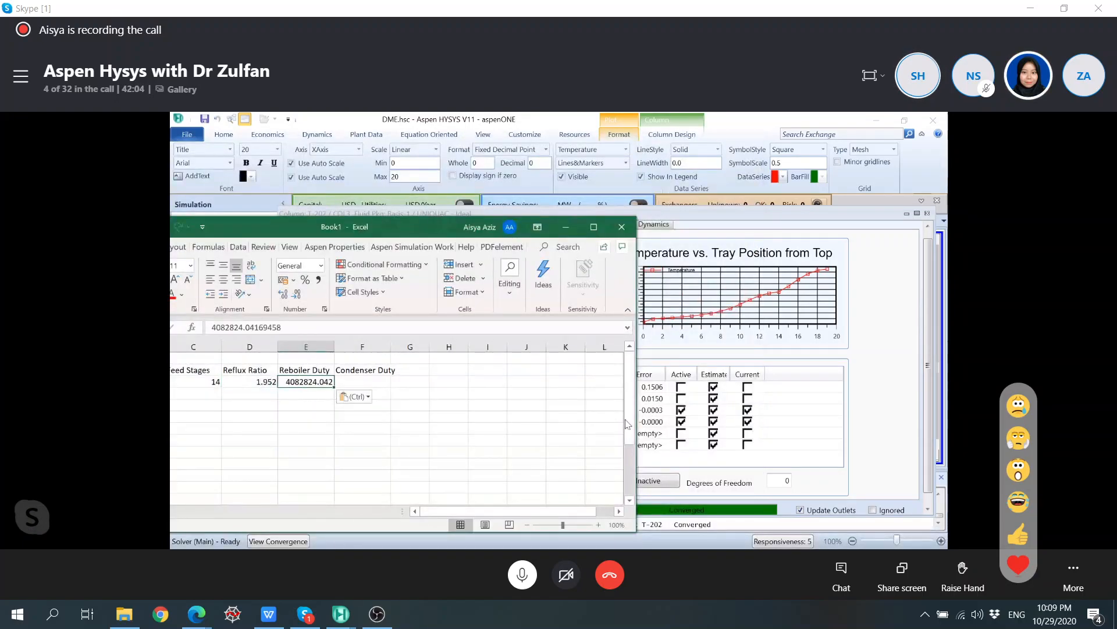
# Step: Copy the current condenser duty from column T-202's monitor in HYSYS into cell F3 of the workbook
pyautogui.click(693, 457)
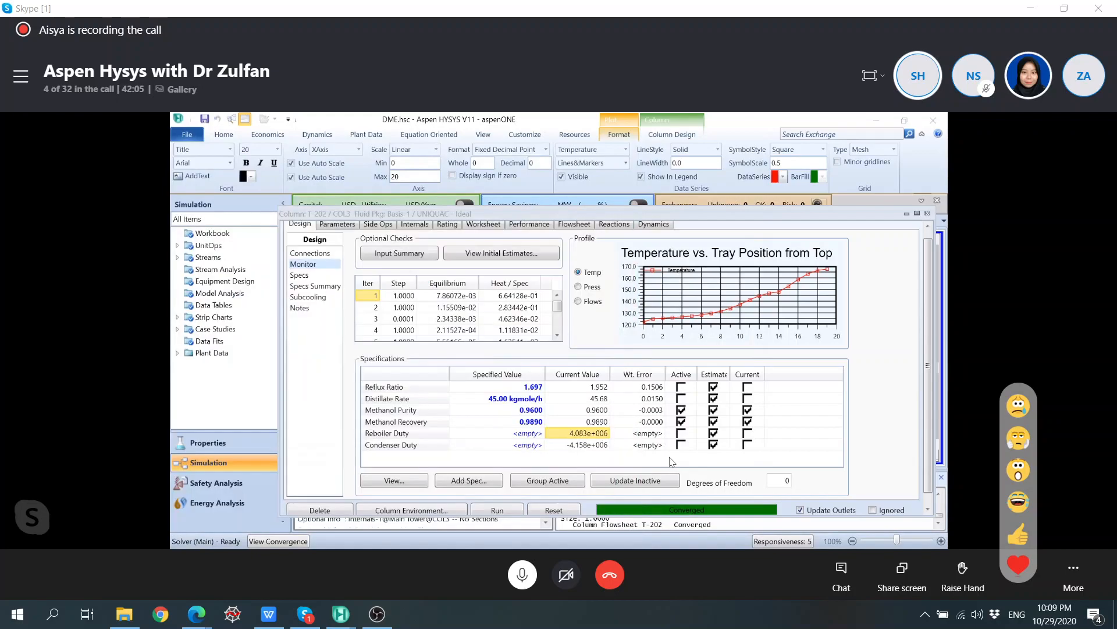
pyautogui.click(594, 445)
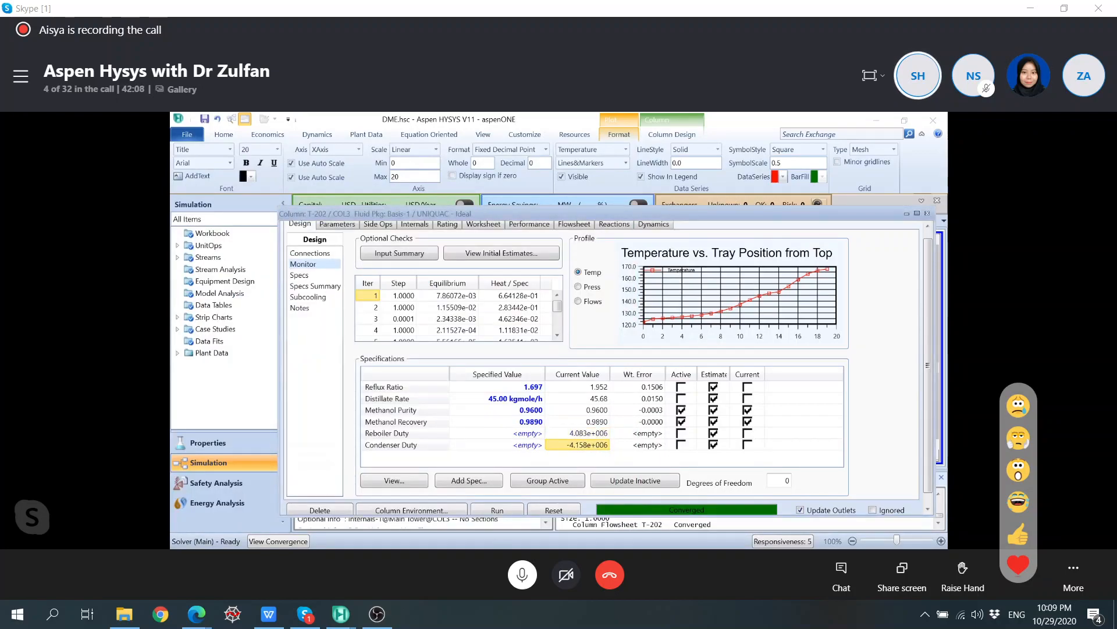
pyautogui.press('super')
pyautogui.click(469, 539)
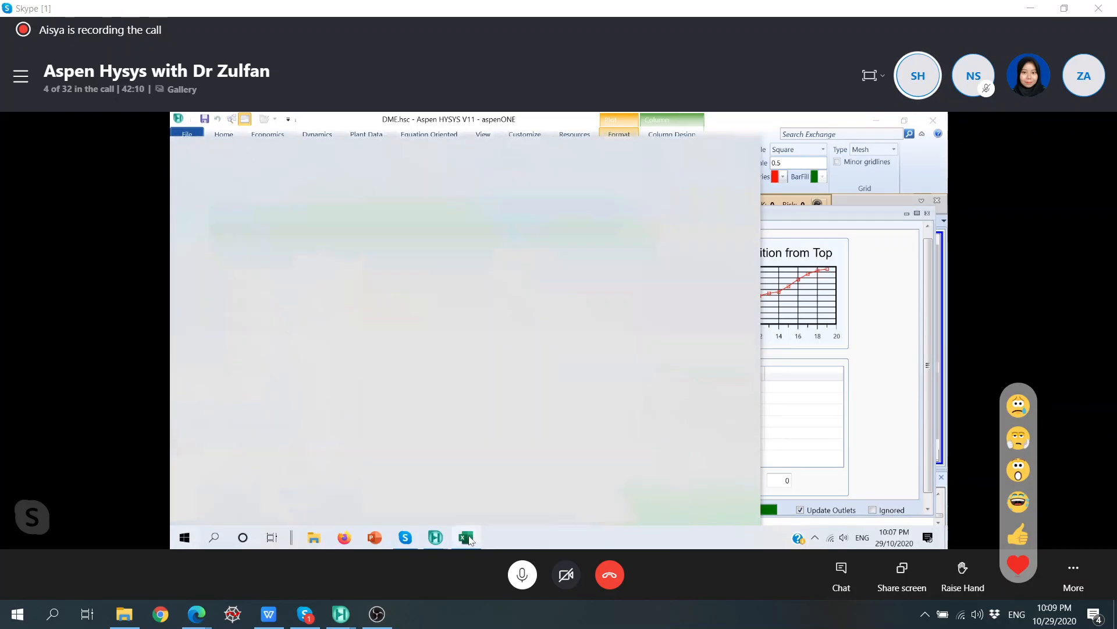
pyautogui.click(377, 384)
pyautogui.hotkey('ctrl', 'v')
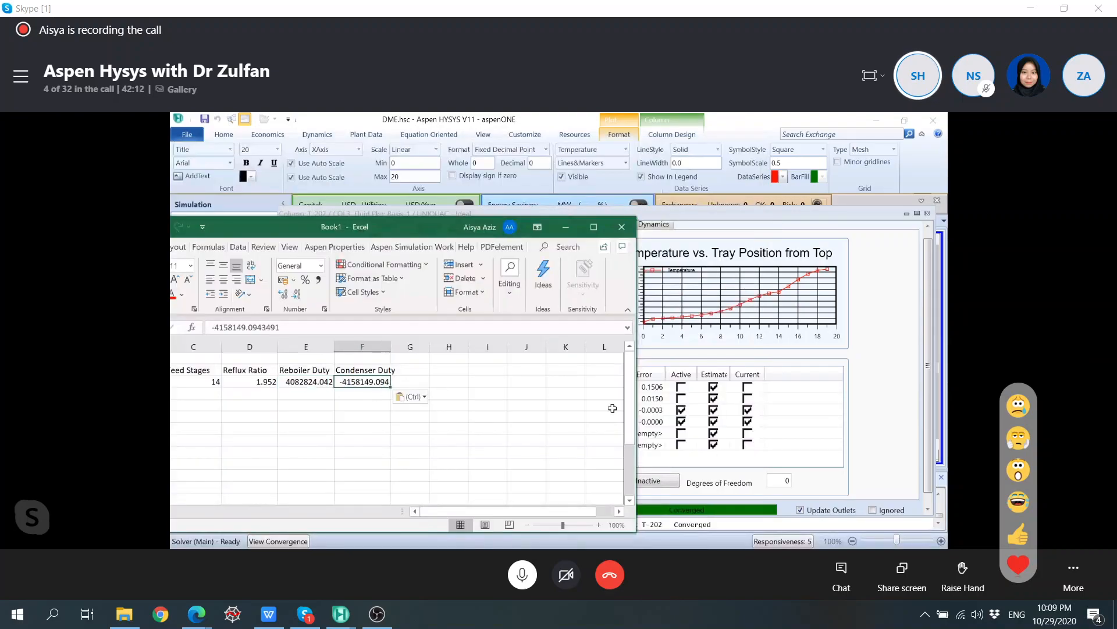
# Step: Fill the feed stage value 14 from cell C3 down to cell C7
pyautogui.click(241, 414)
pyautogui.click(219, 384)
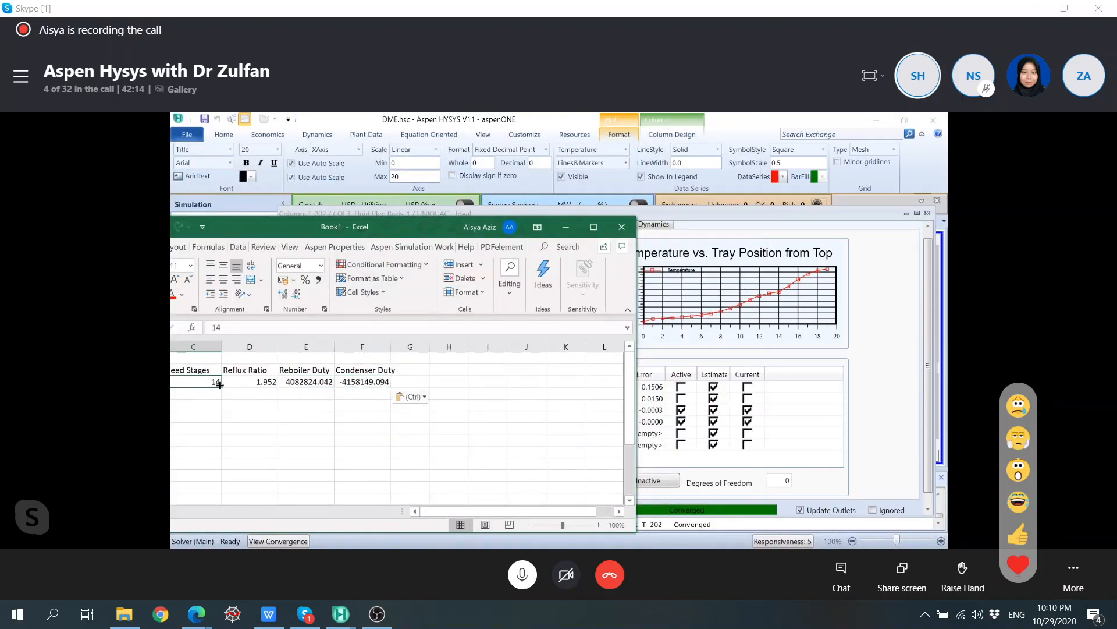
pyautogui.moveTo(391, 229); pyautogui.dragTo(568, 200)
pyautogui.moveTo(398, 359); pyautogui.dragTo(396, 407)
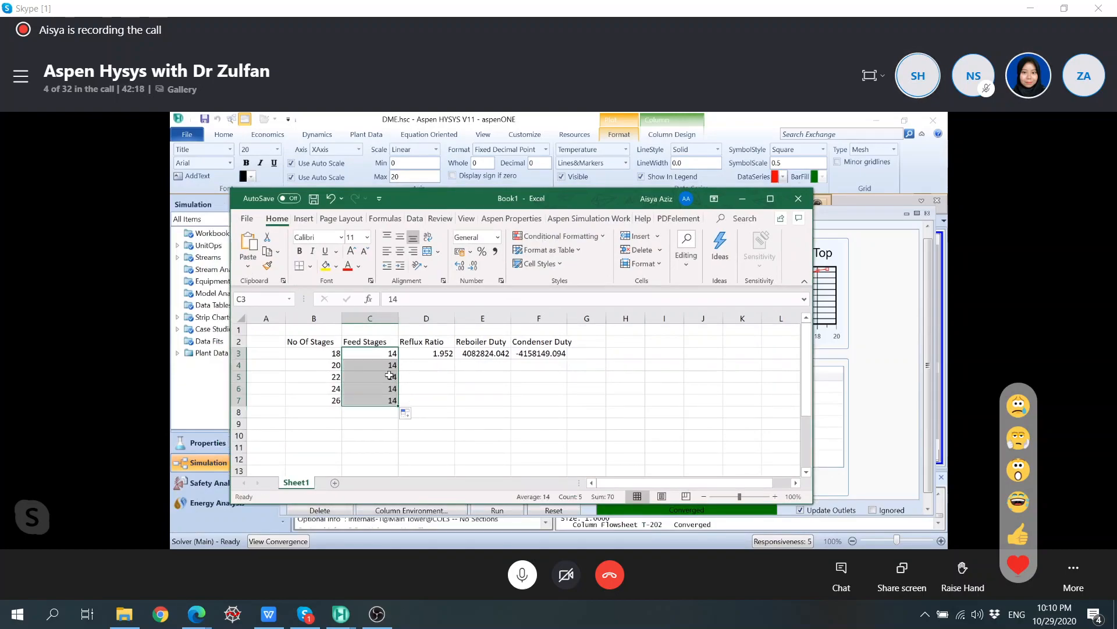
# Step: Try 19 as the first number of stages in cell B3 of the Excel workbook
pyautogui.click(859, 389)
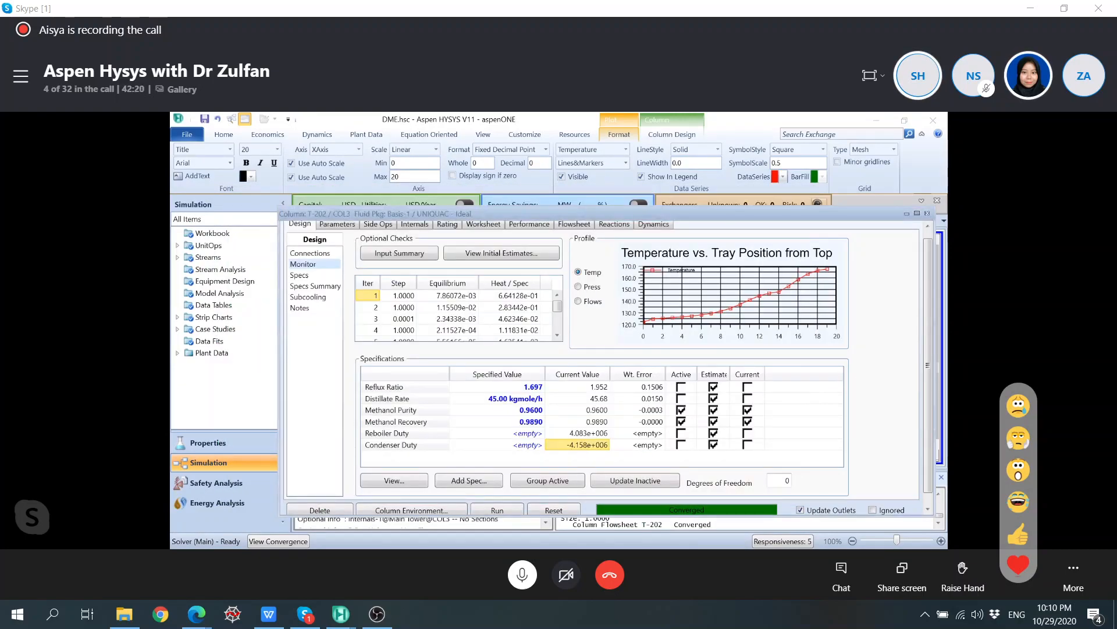
pyautogui.press('super')
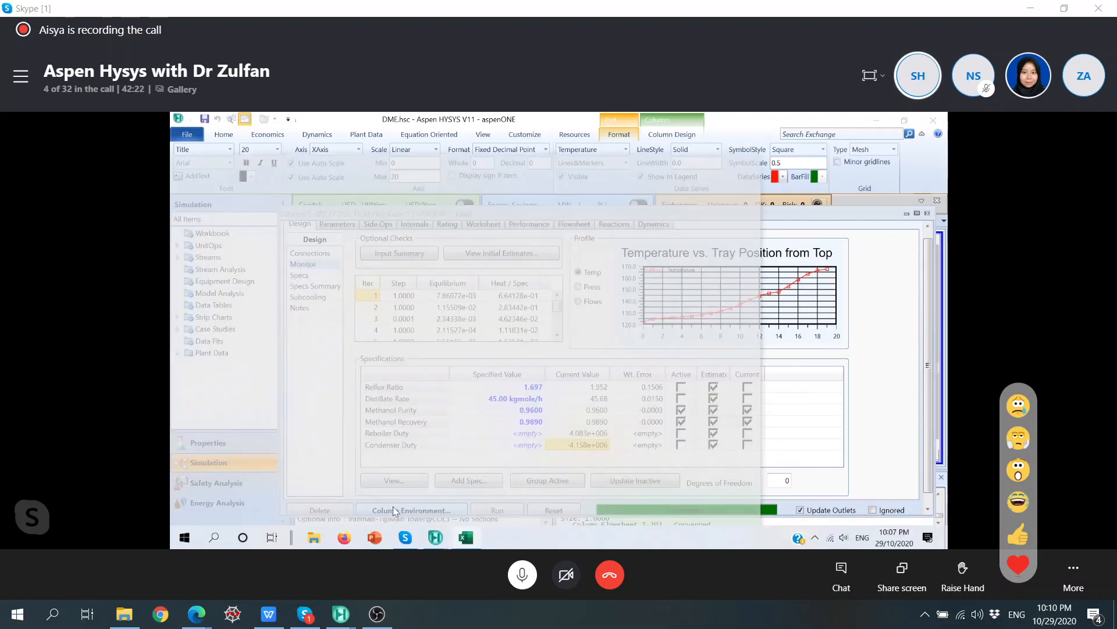
pyautogui.click(461, 539)
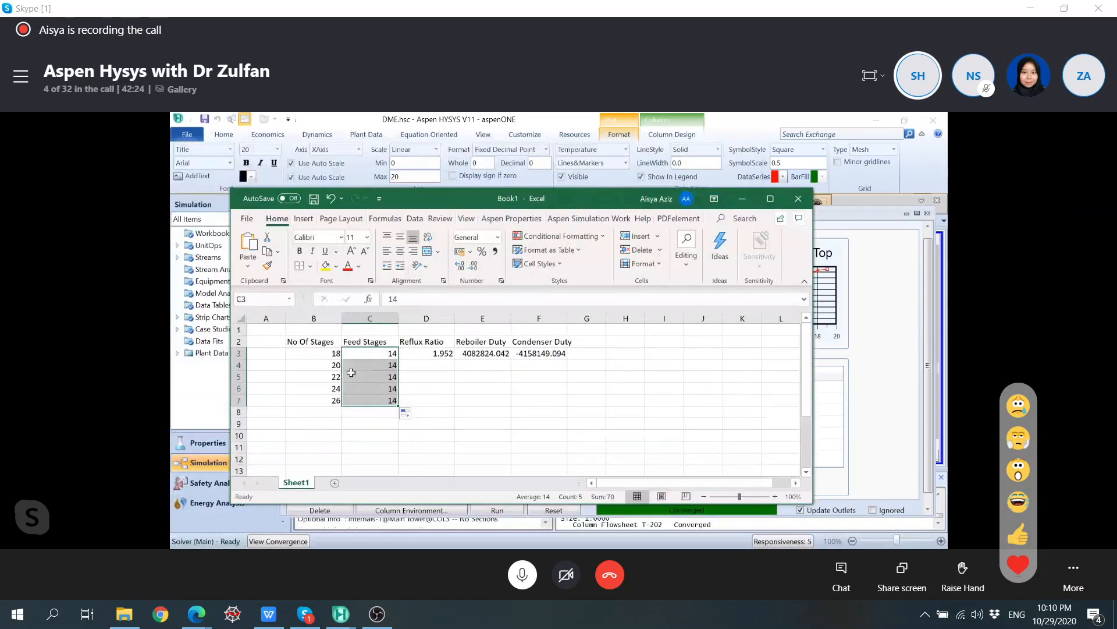
pyautogui.click(335, 355)
pyautogui.write('19')
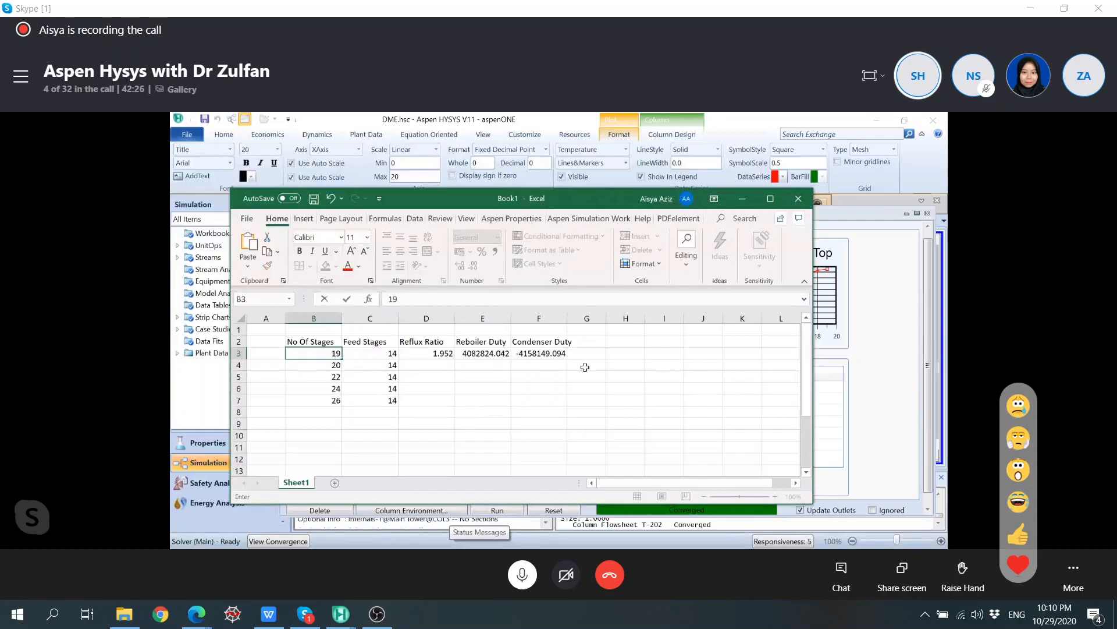
# Step: Review the number of stages in column T-202's connections in HYSYS and enter 18 in cell B3 of the workbook
pyautogui.click(859, 385)
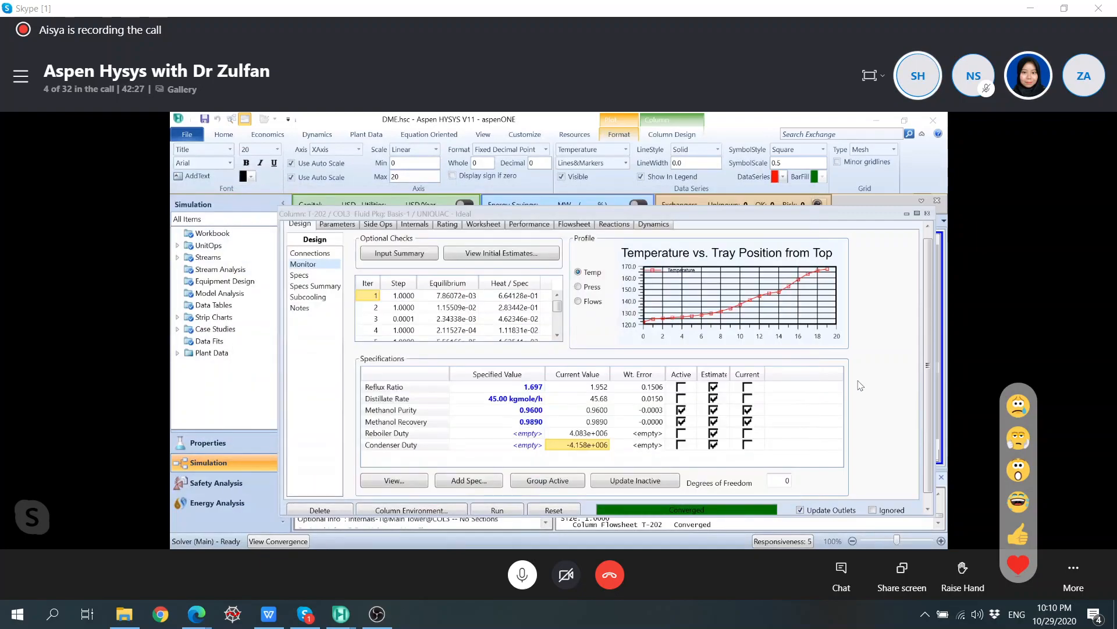
pyautogui.click(327, 254)
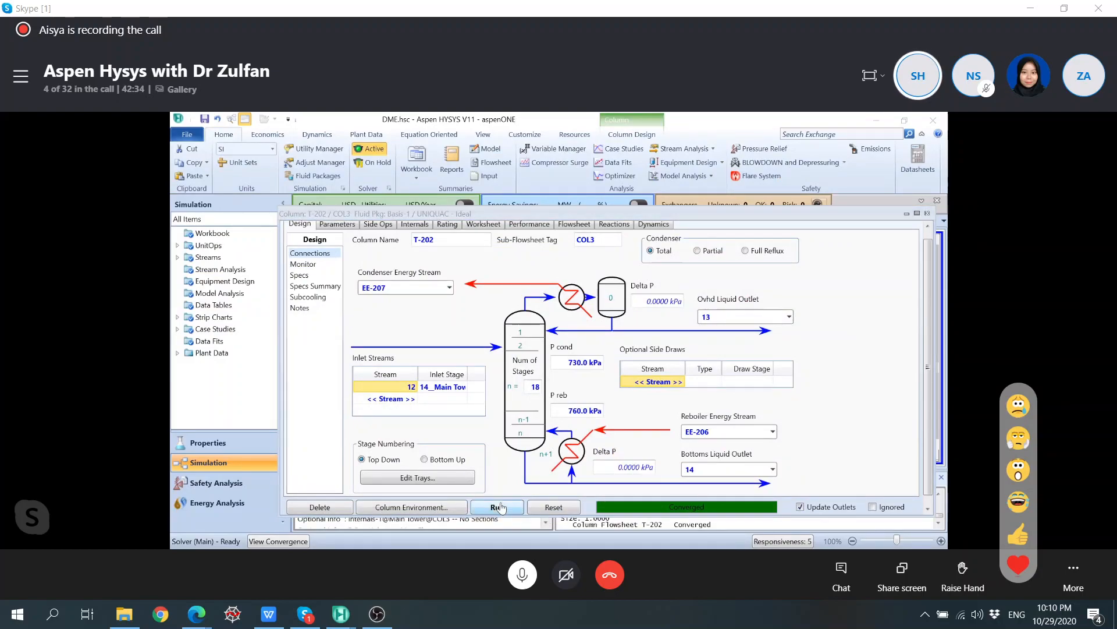
pyautogui.press('super')
pyautogui.click(466, 545)
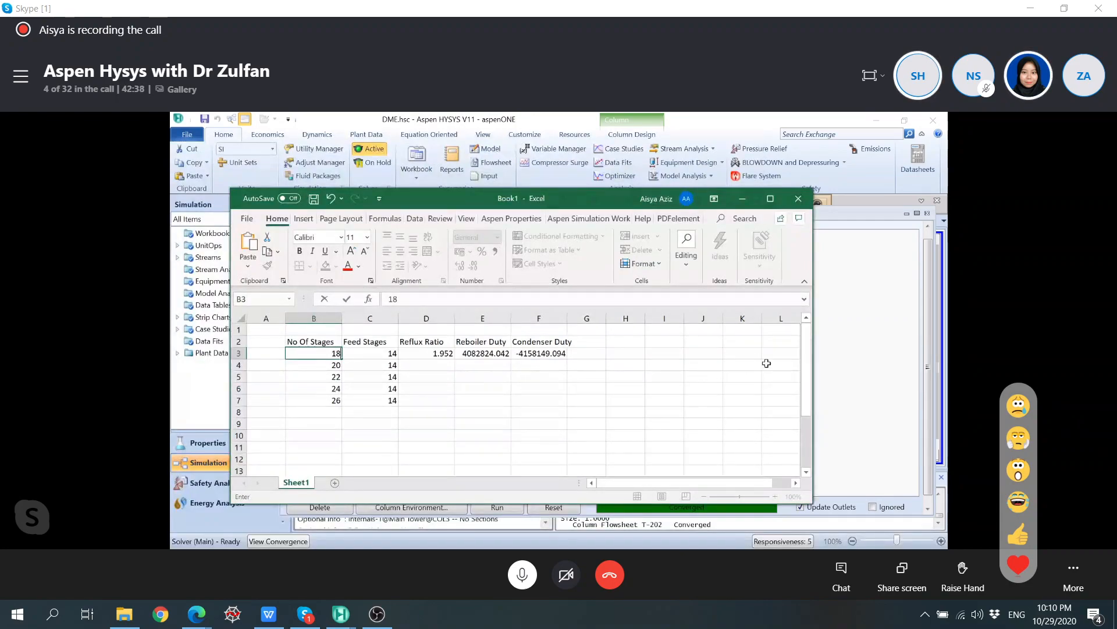
# Step: In HYSYS, set column T-202 to 20 stages with stream 12 entering at stage 14 of the main tower, and run it
pyautogui.click(849, 358)
pyautogui.click(536, 387)
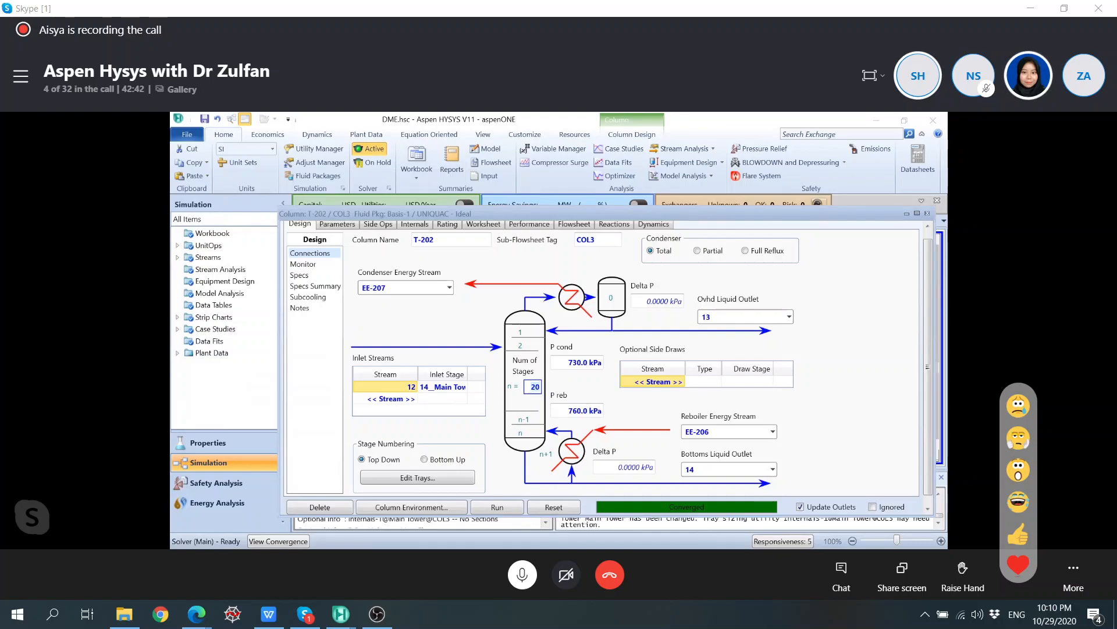
pyautogui.click(464, 387)
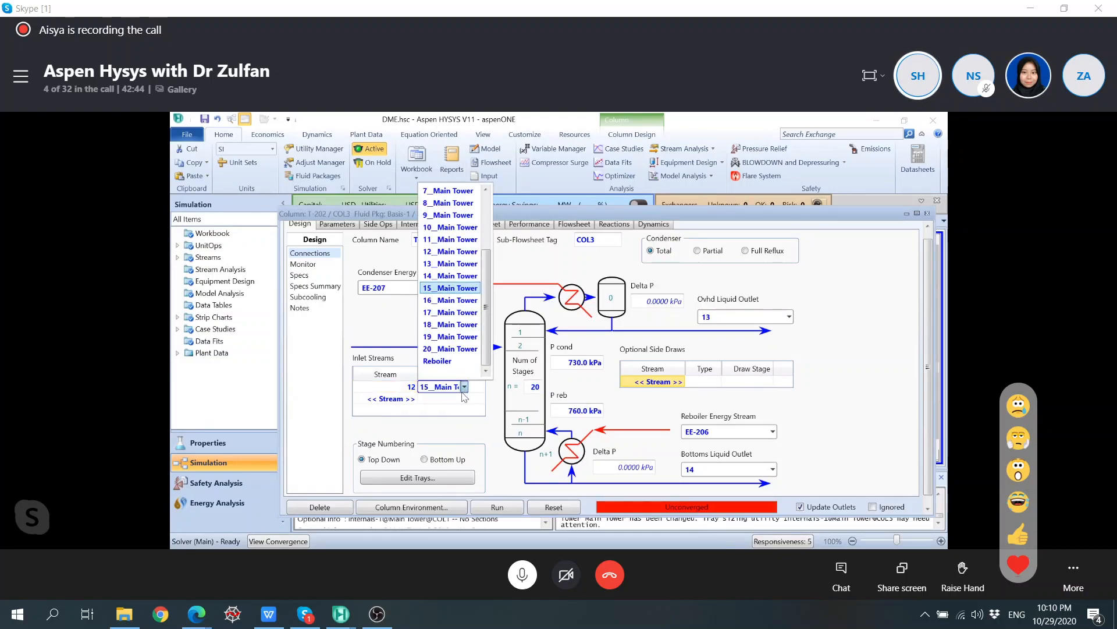
pyautogui.click(465, 282)
pyautogui.click(502, 507)
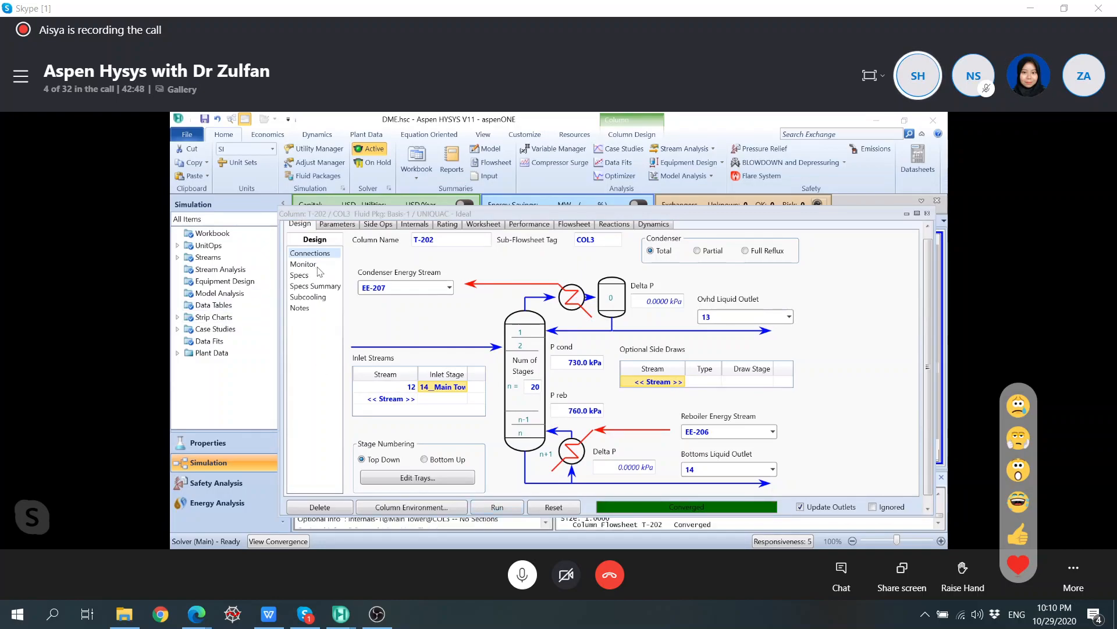
# Step: Read the current reflux ratio on column T-202's monitor and enter 1.748 in cell D4 of the workbook
pyautogui.click(330, 266)
pyautogui.moveTo(543, 213); pyautogui.dragTo(703, 193)
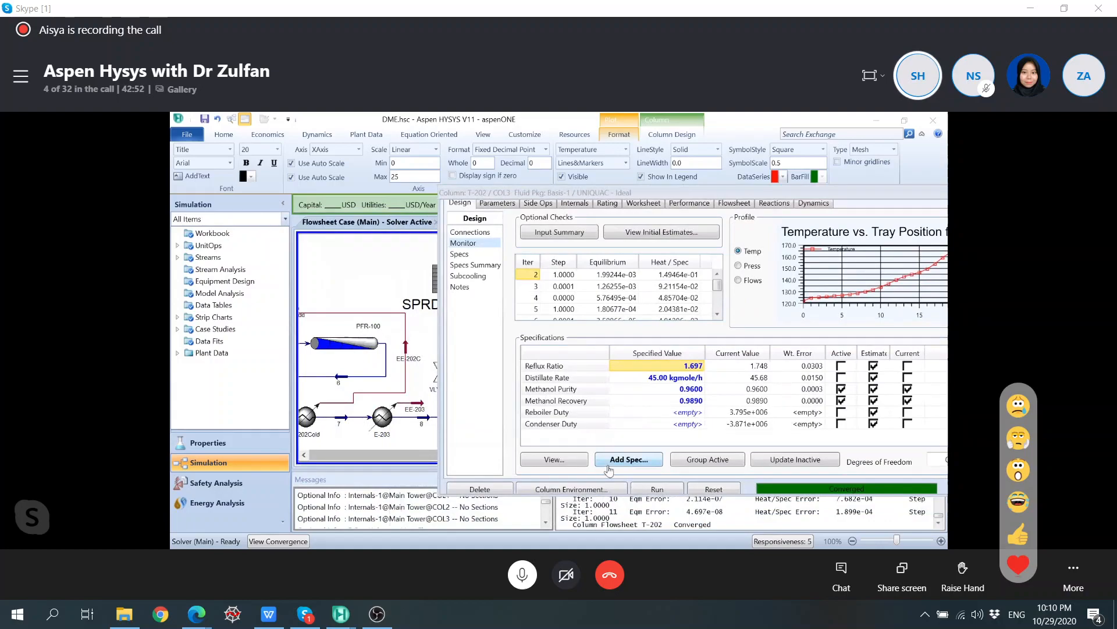
pyautogui.rightClick(446, 508)
pyautogui.click(433, 504)
pyautogui.press('super')
pyautogui.click(465, 537)
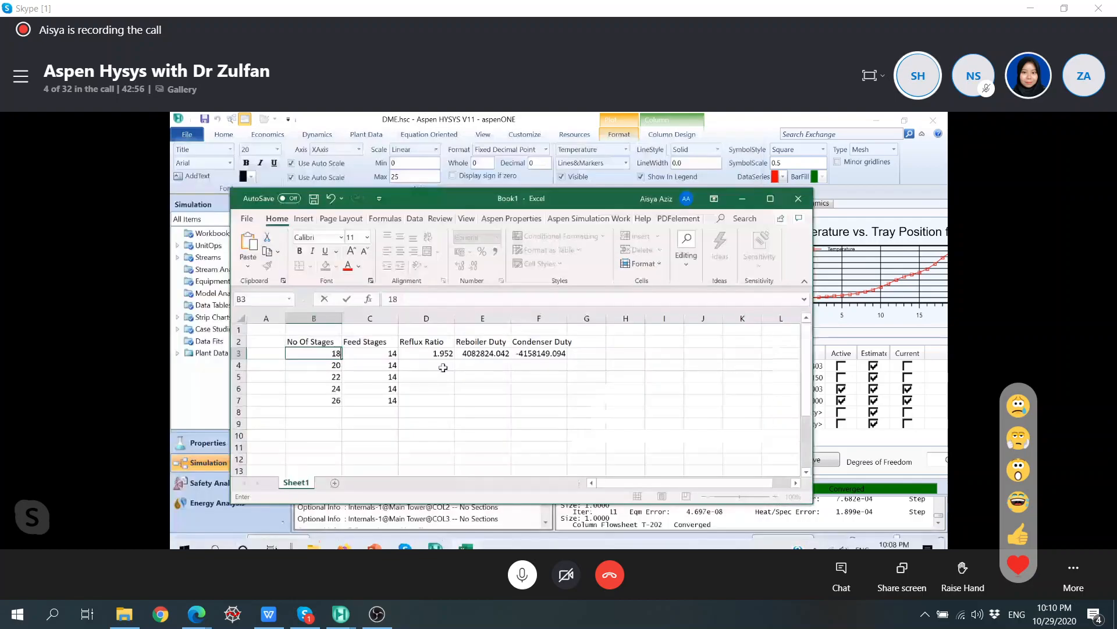
pyautogui.click(412, 362)
pyautogui.write('1.748')
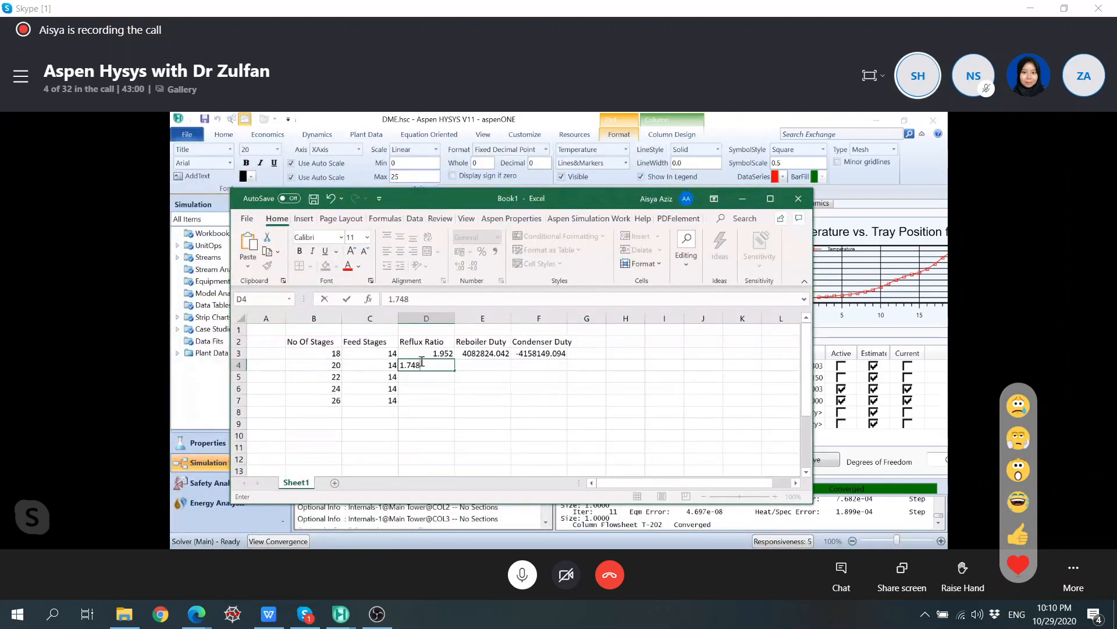
# Step: Place the workbook beside HYSYS and copy the current reboiler duty from column T-202's monitor into cell E4
pyautogui.press('super+Left')
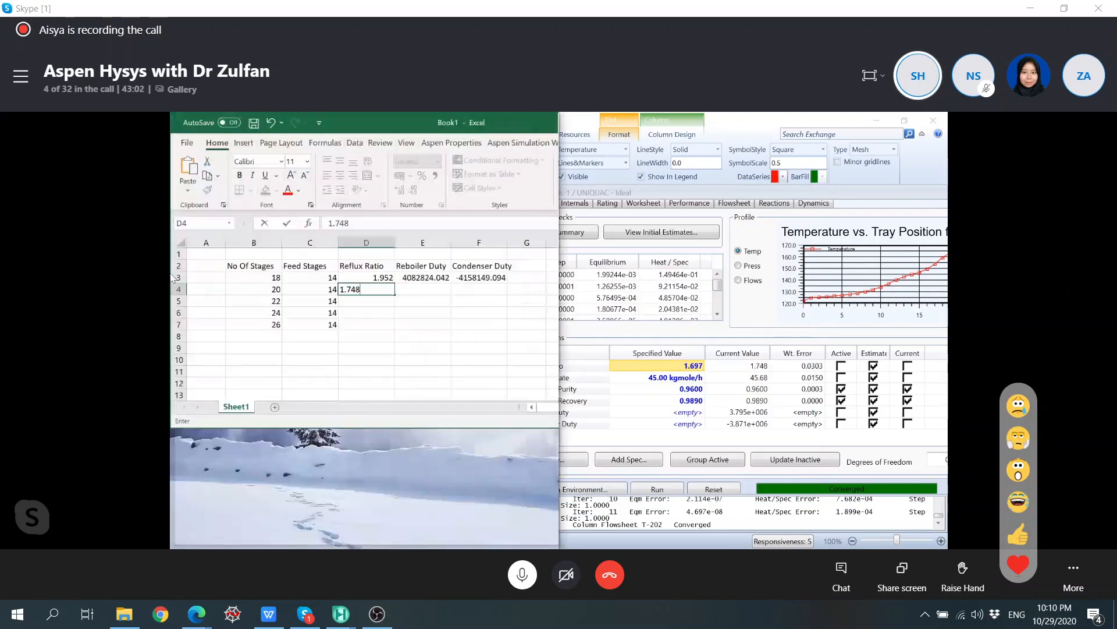
pyautogui.click(745, 379)
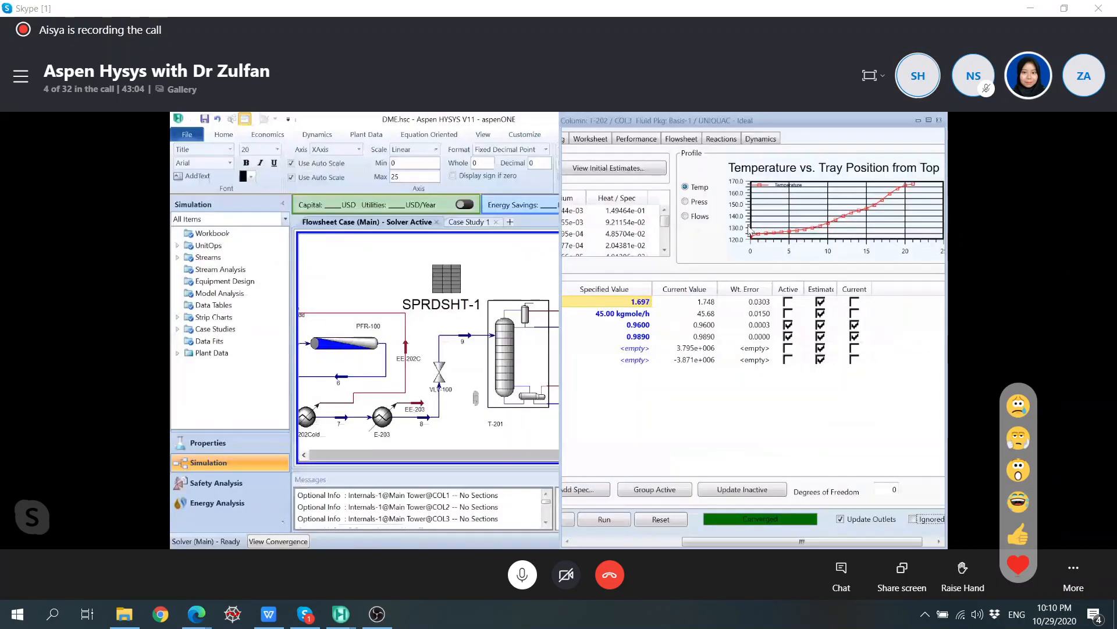
pyautogui.click(709, 349)
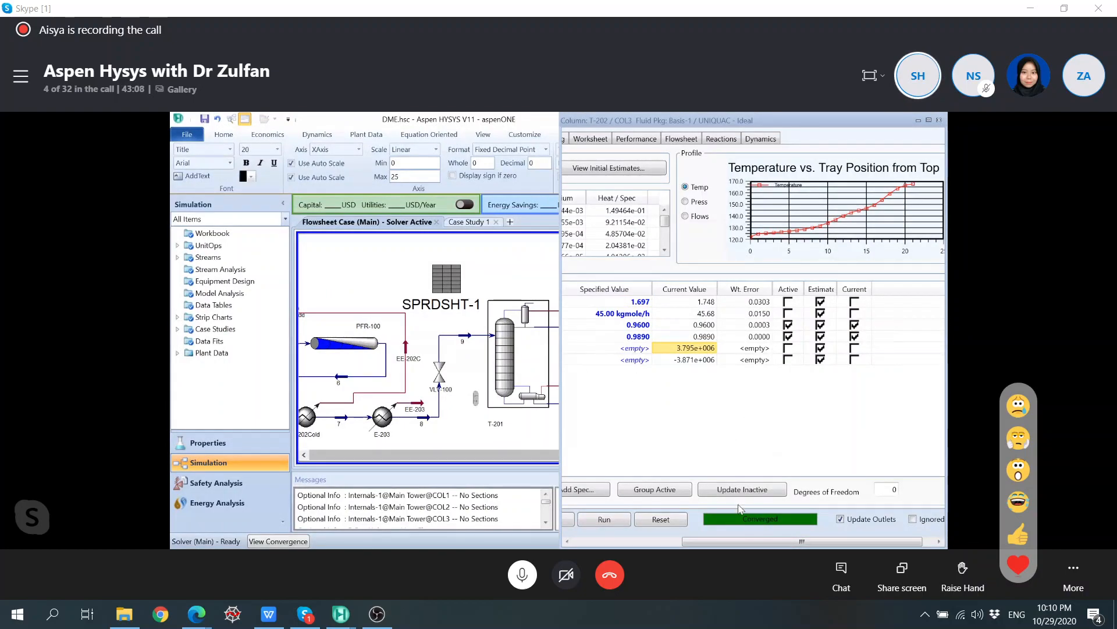
pyautogui.moveTo(729, 539); pyautogui.dragTo(672, 540)
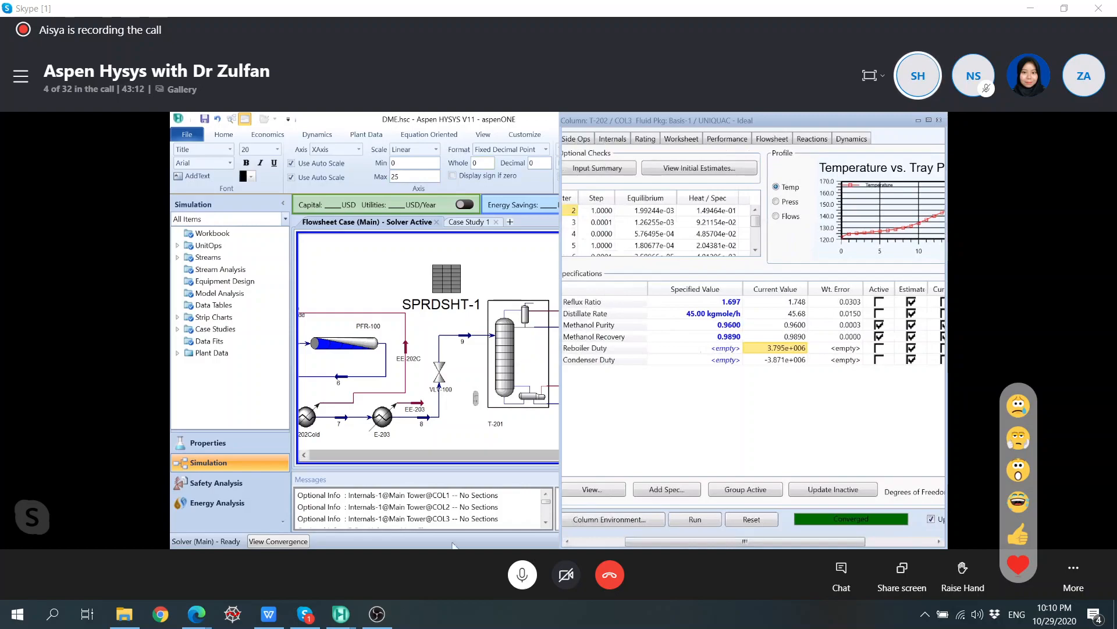
pyautogui.press('super')
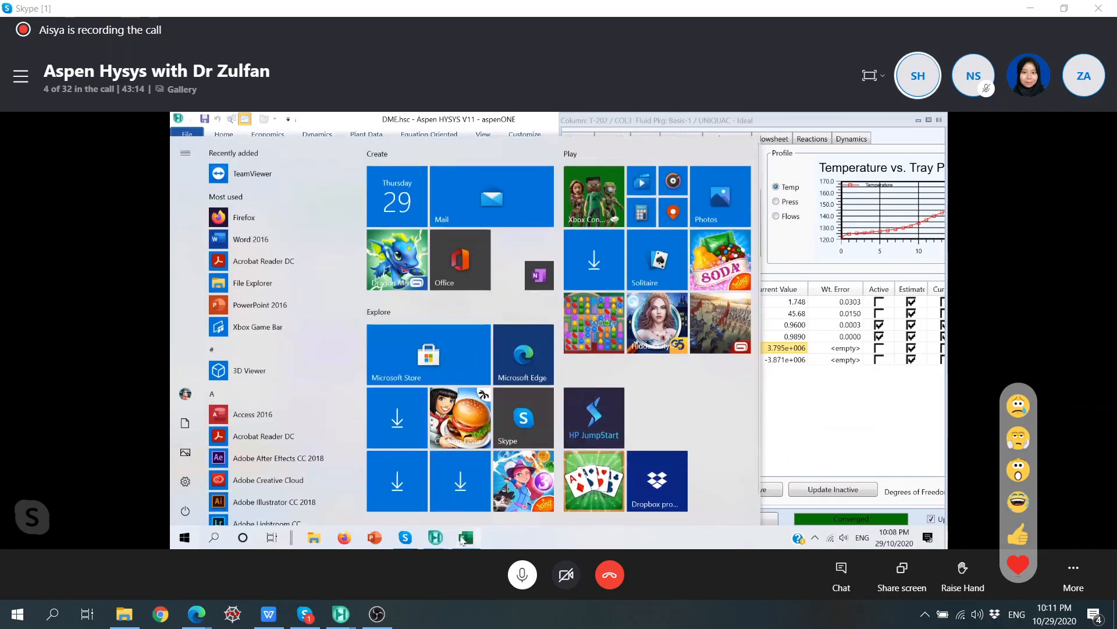
pyautogui.click(465, 537)
pyautogui.click(418, 289)
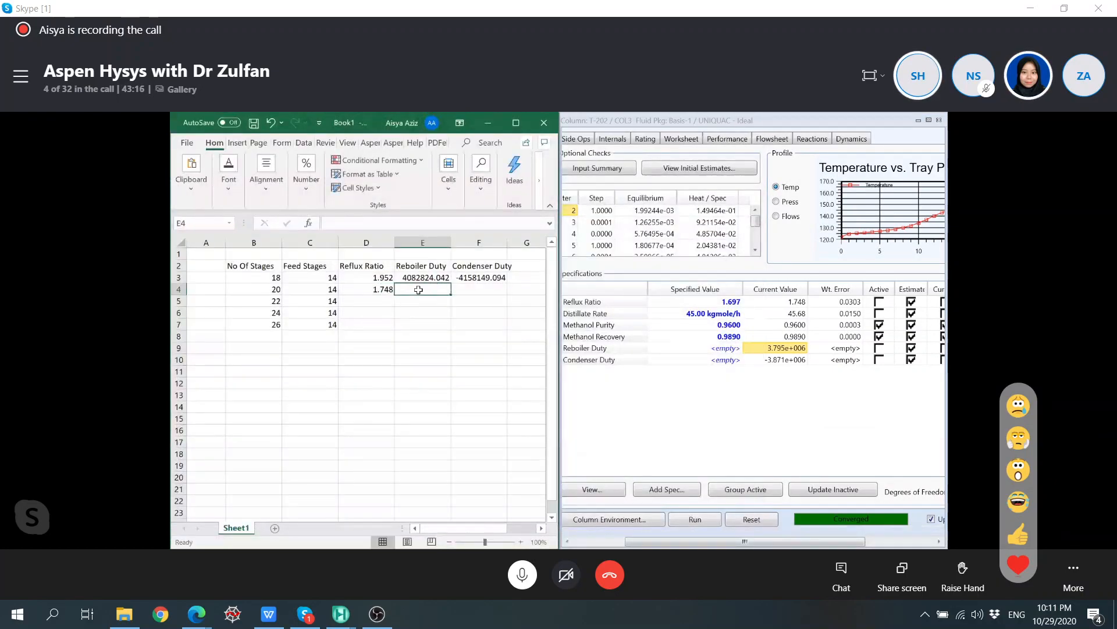
pyautogui.write('3795383.06408491')
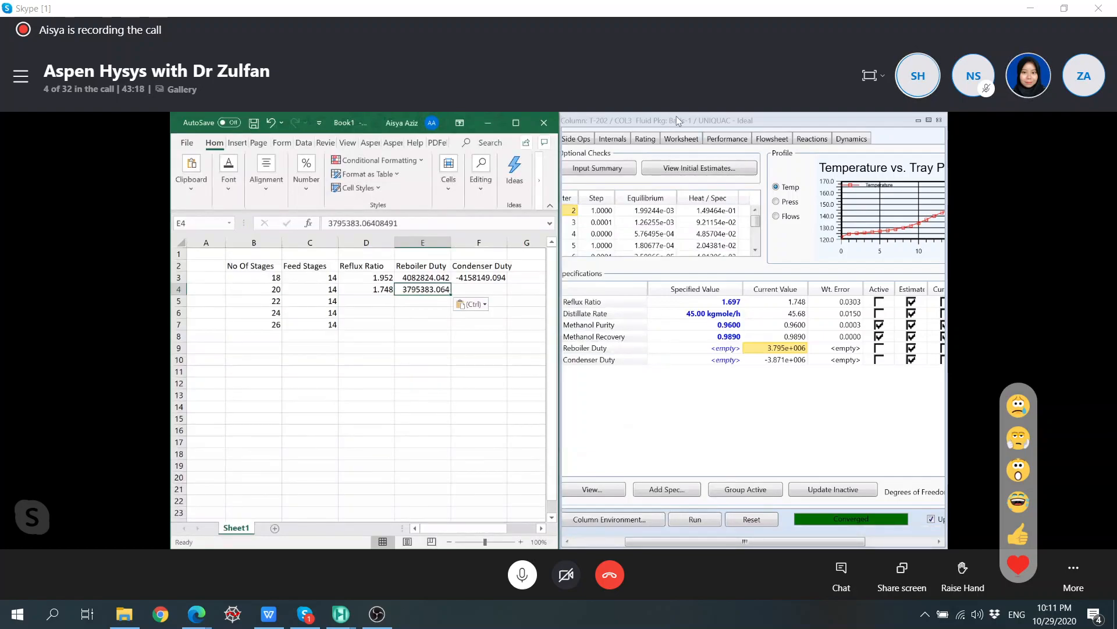
# Step: Copy the current condenser duty from column T-202's monitor in HYSYS into cell F4 of the workbook
pyautogui.moveTo(776, 364)
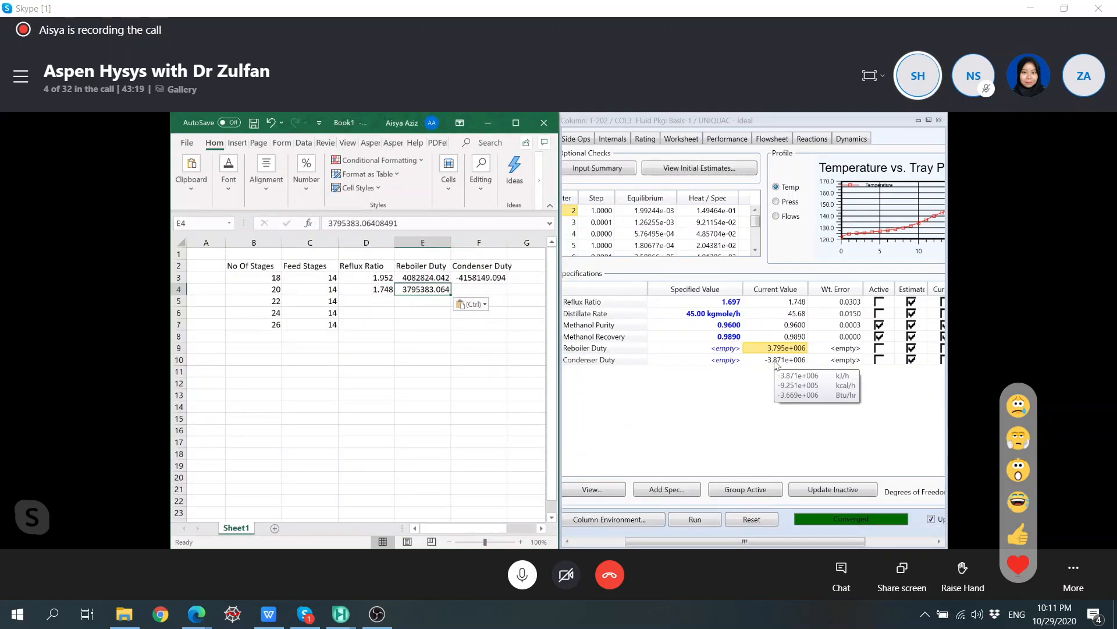
pyautogui.click(781, 362)
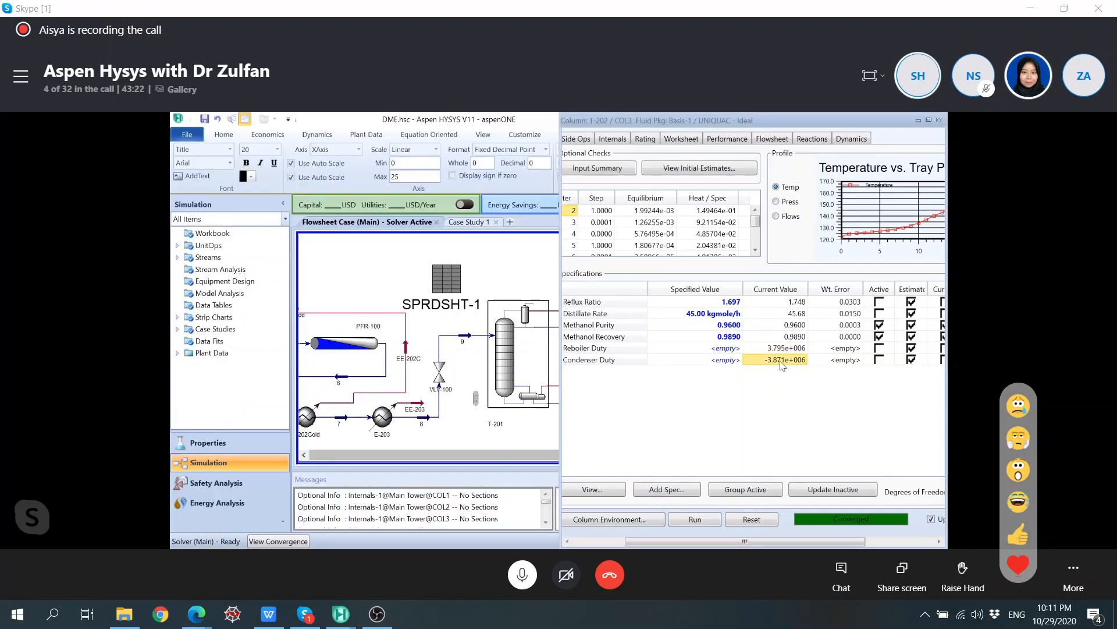
pyautogui.click(894, 120)
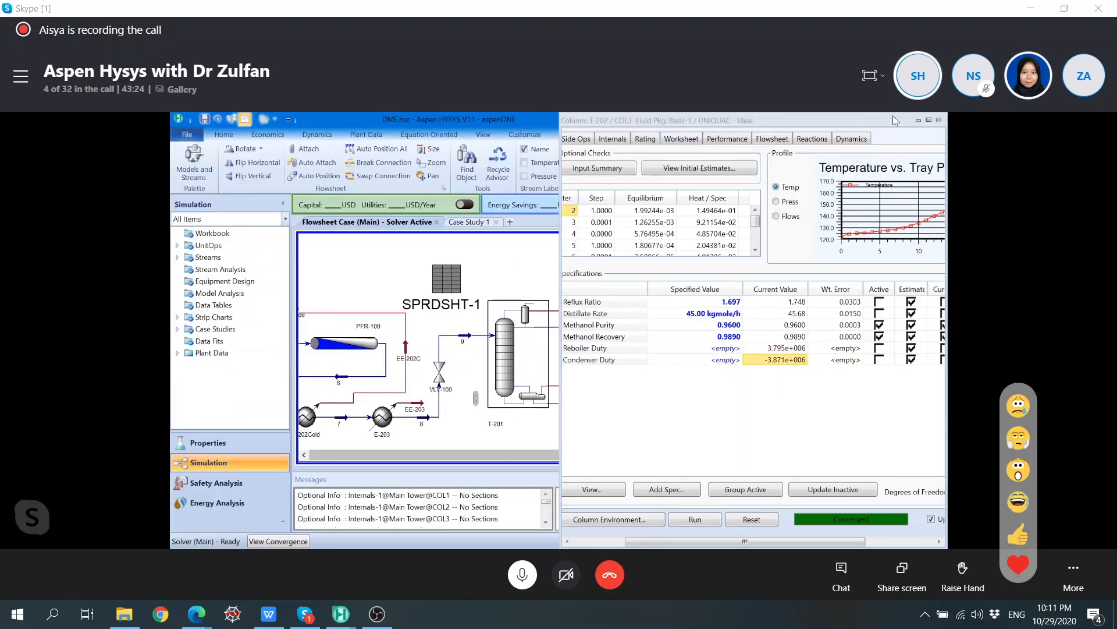
pyautogui.click(918, 120)
pyautogui.click(872, 120)
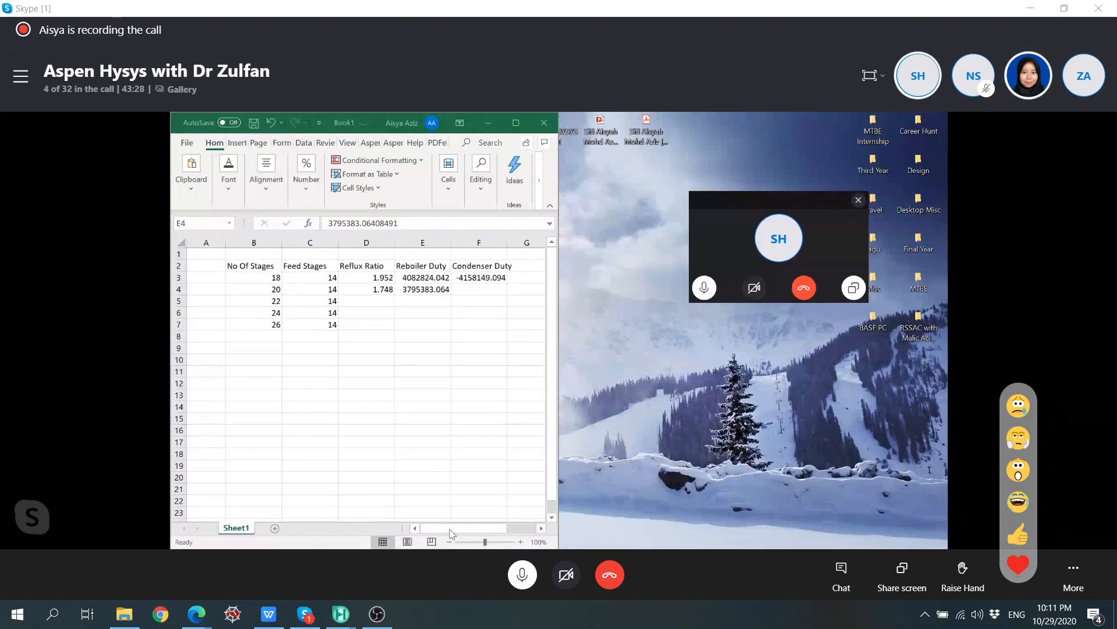
pyautogui.press('super')
pyautogui.click(437, 538)
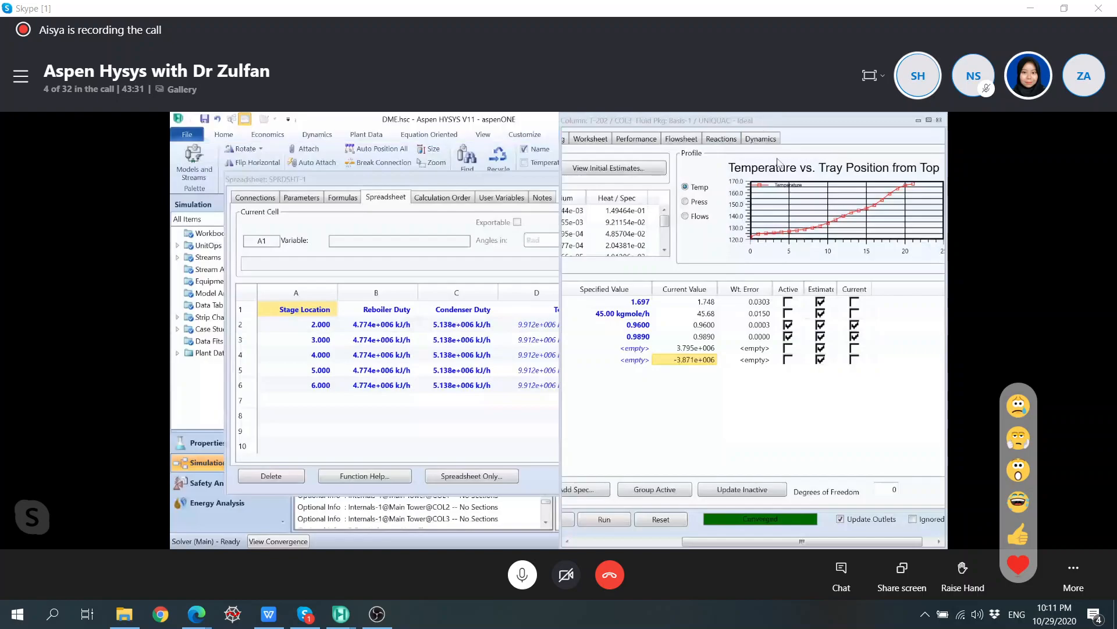
pyautogui.moveTo(857, 121); pyautogui.dragTo(945, 230)
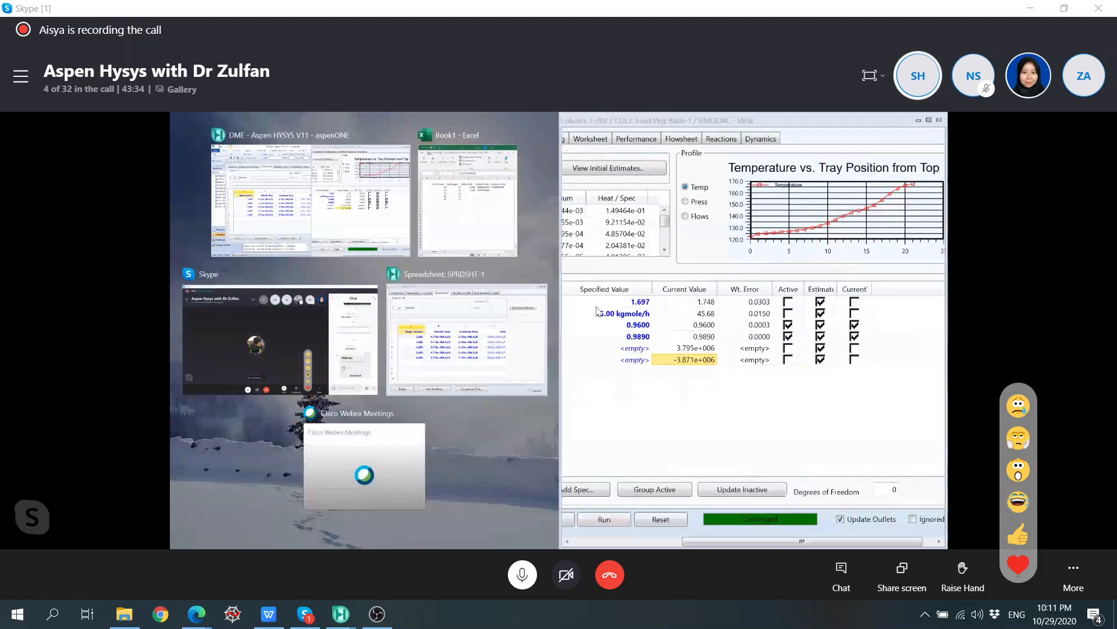
pyautogui.click(493, 239)
pyautogui.click(479, 289)
pyautogui.write('-3870707.59857216')
pyautogui.click(387, 299)
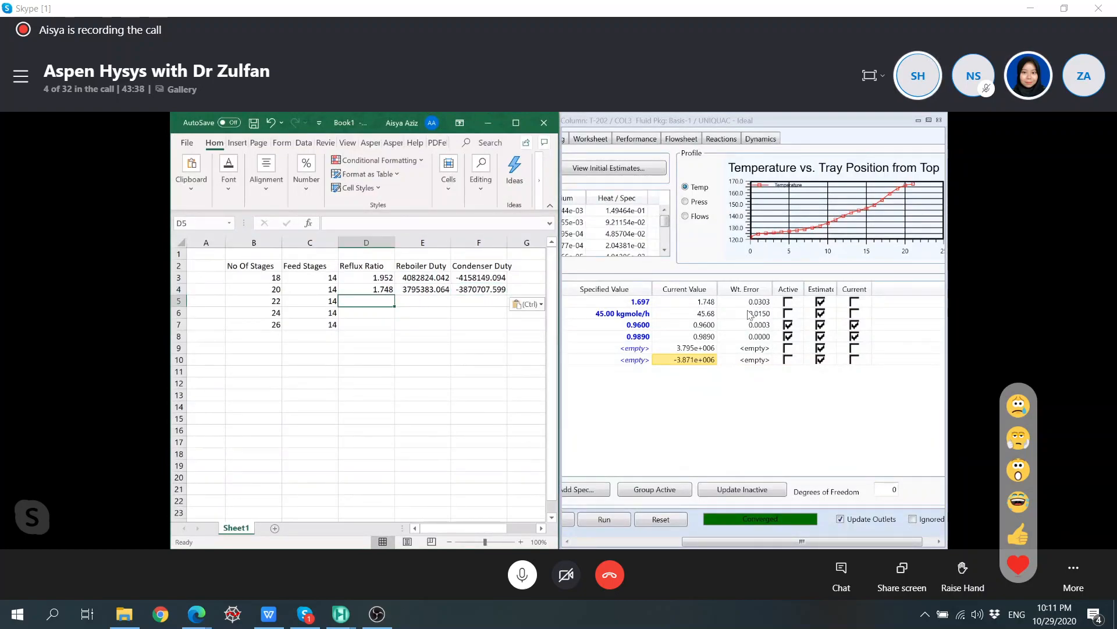
# Step: In HYSYS, set column T-202 to 22 stages, keep stream 12 feeding stage 14 of the main tower, and run it
pyautogui.click(739, 419)
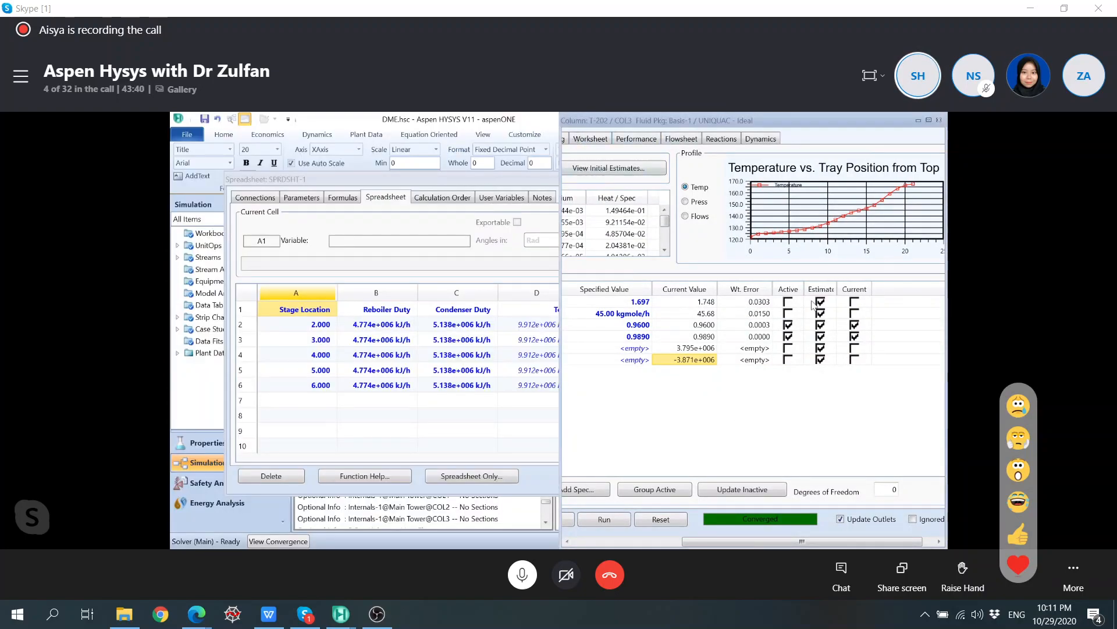
pyautogui.moveTo(745, 541); pyautogui.dragTo(654, 541)
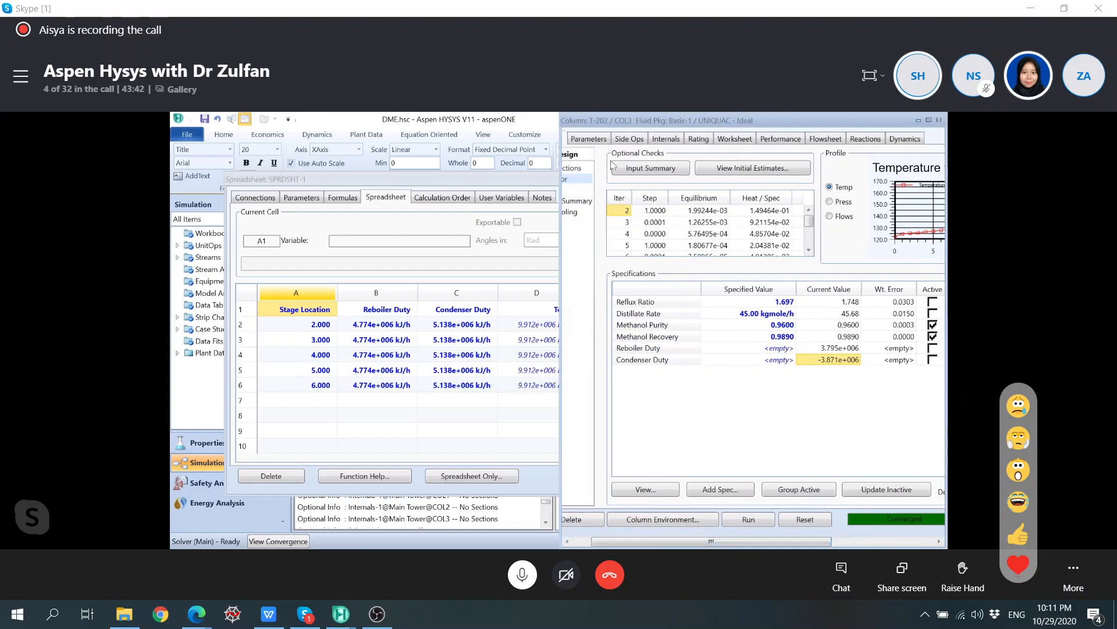
pyautogui.click(578, 169)
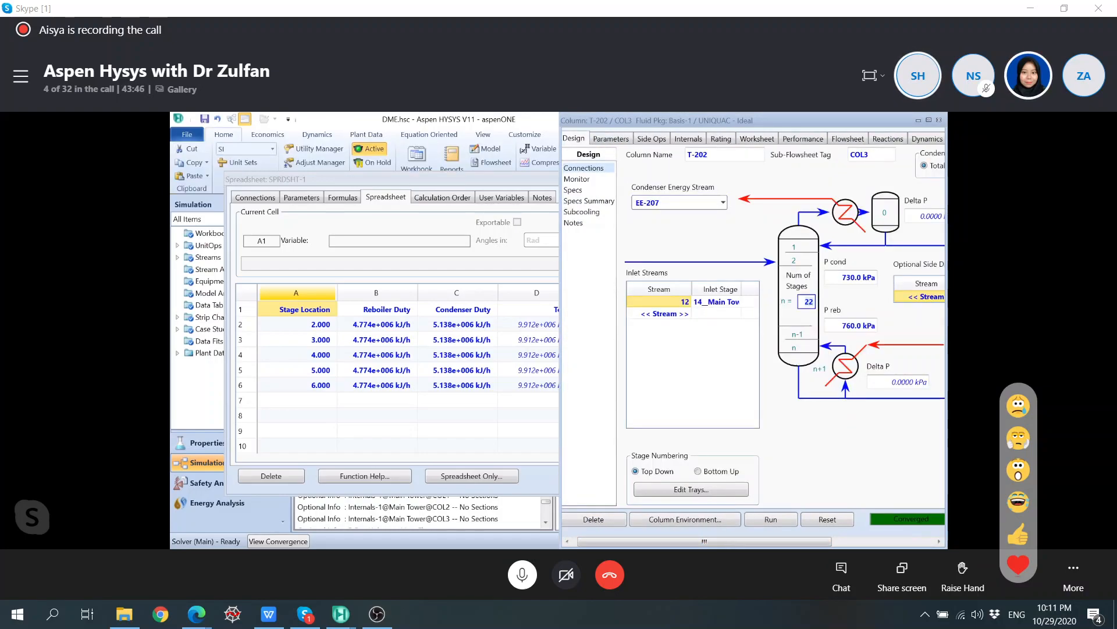
pyautogui.click(734, 302)
pyautogui.click(738, 302)
pyautogui.click(727, 355)
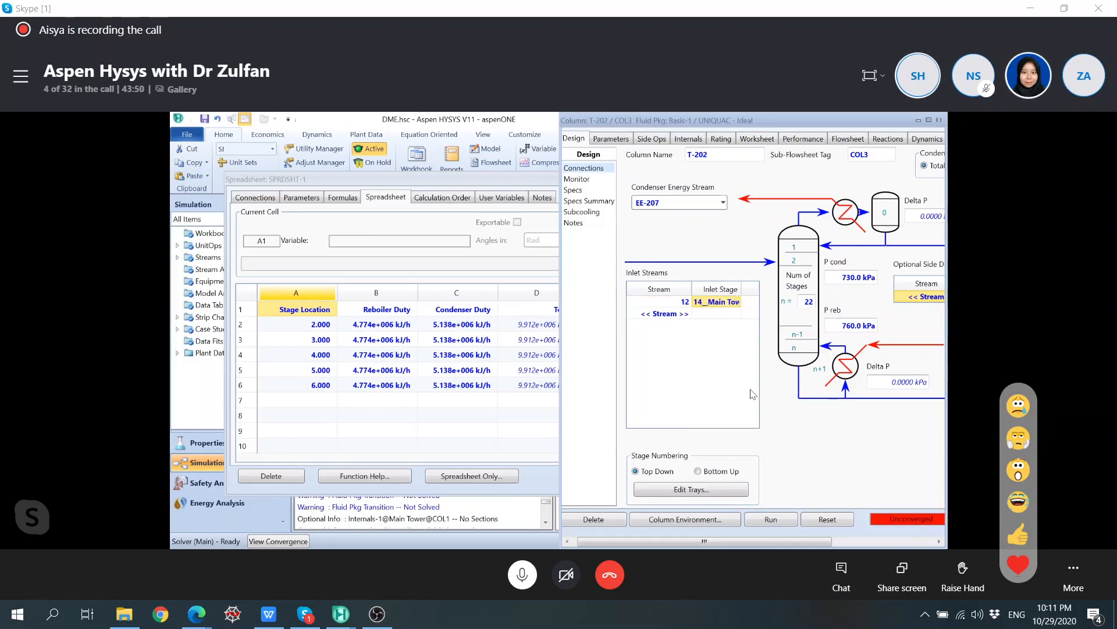
pyautogui.click(775, 520)
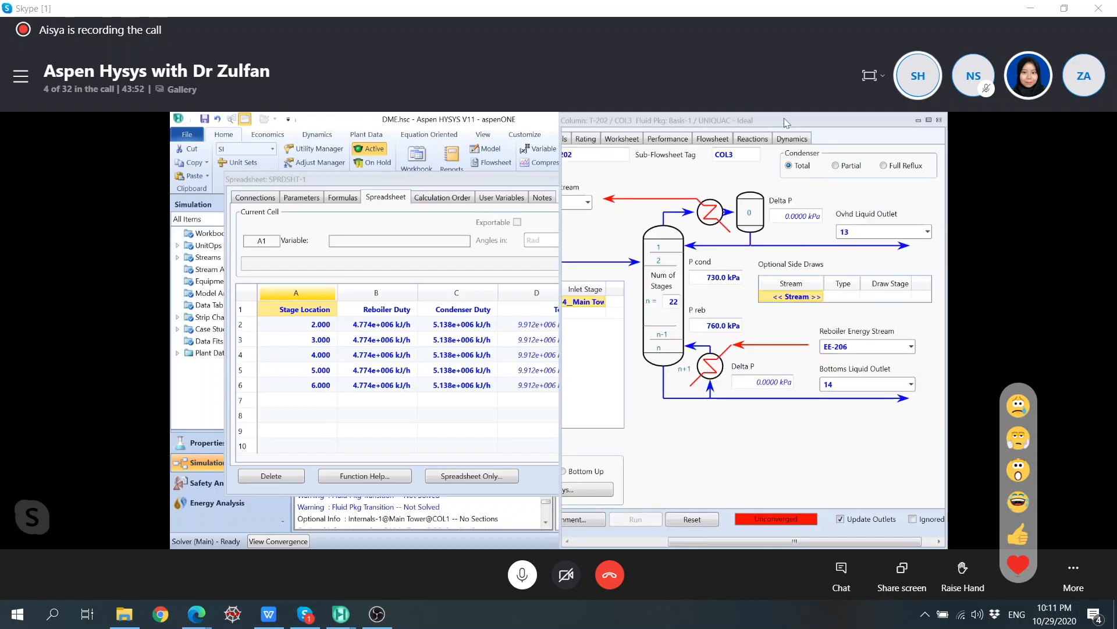
# Step: Open column T-202's monitor for the 22-stage case and select the current reboiler duty
pyautogui.moveTo(783, 117); pyautogui.dragTo(703, 182)
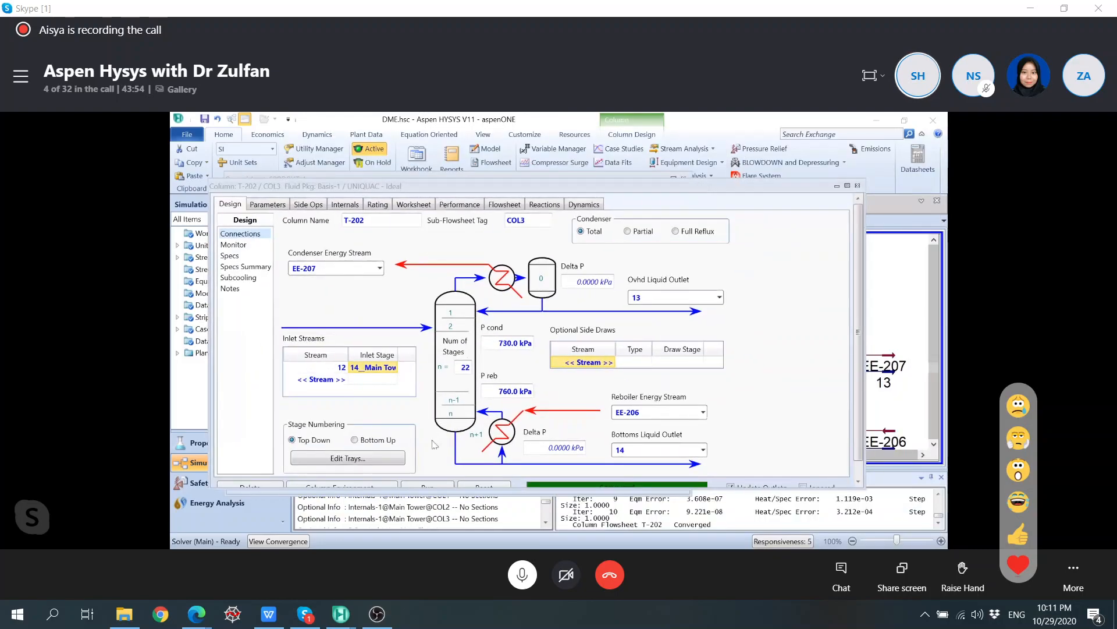
pyautogui.click(234, 245)
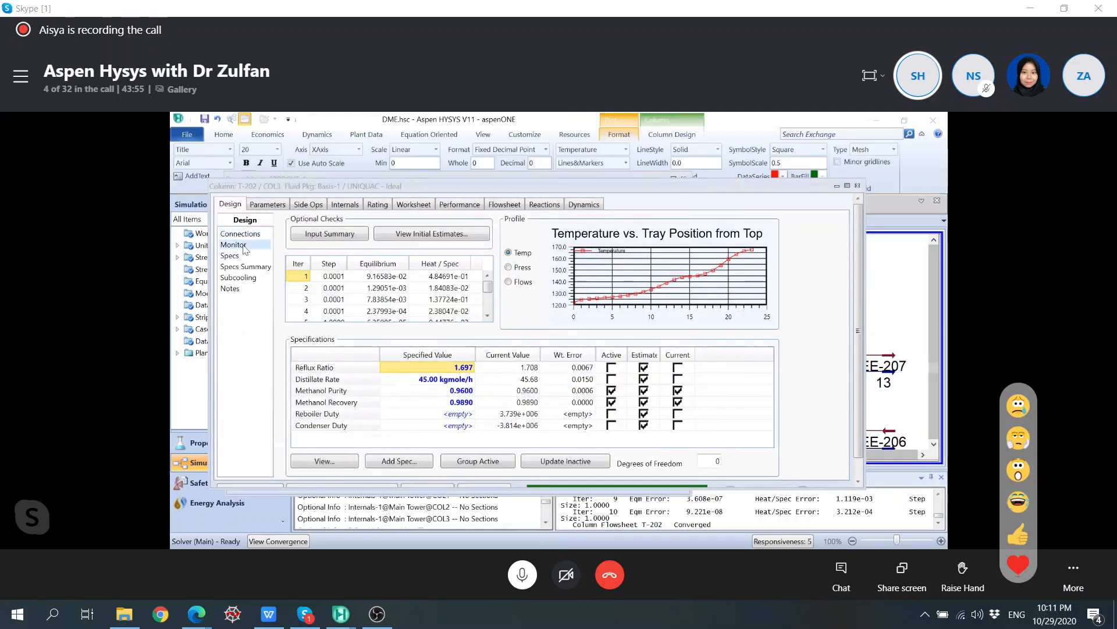
pyautogui.click(531, 416)
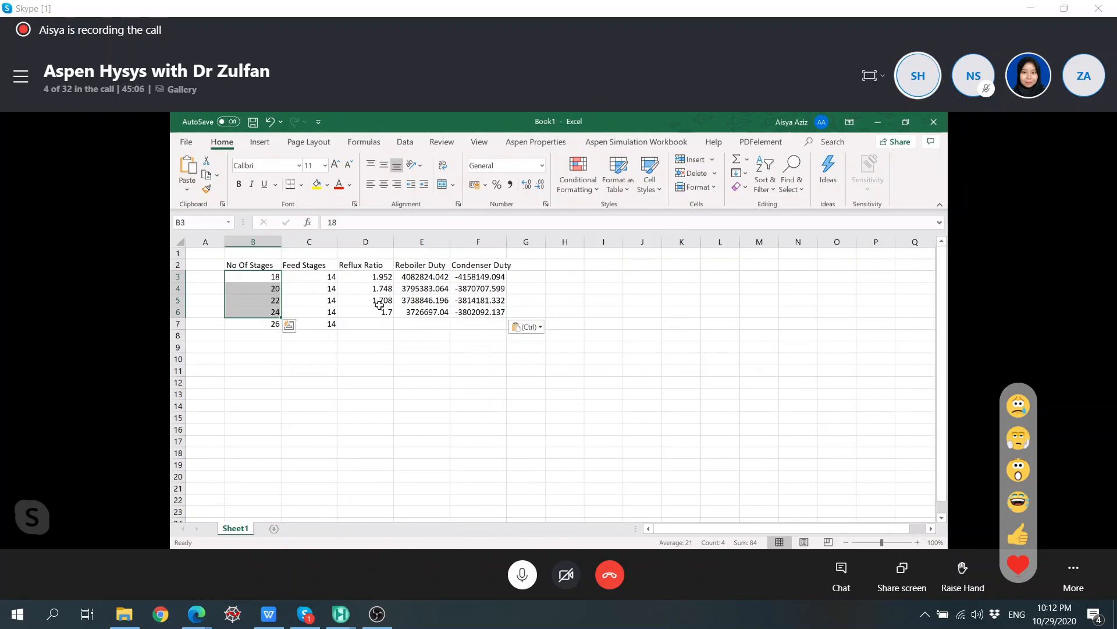
pyautogui.click(380, 336)
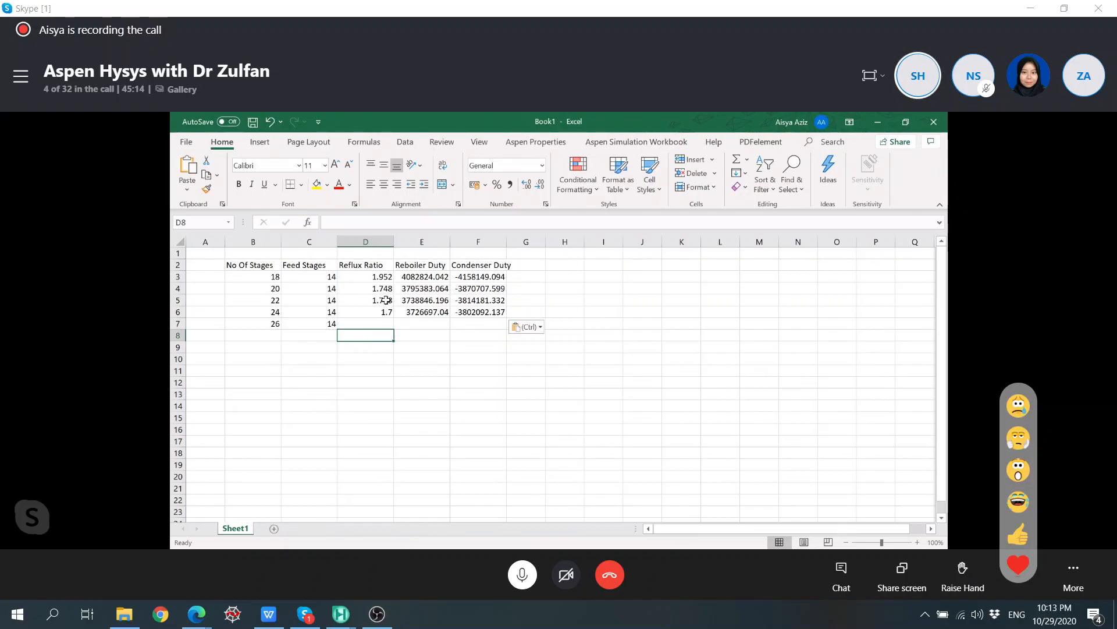
pyautogui.click(419, 338)
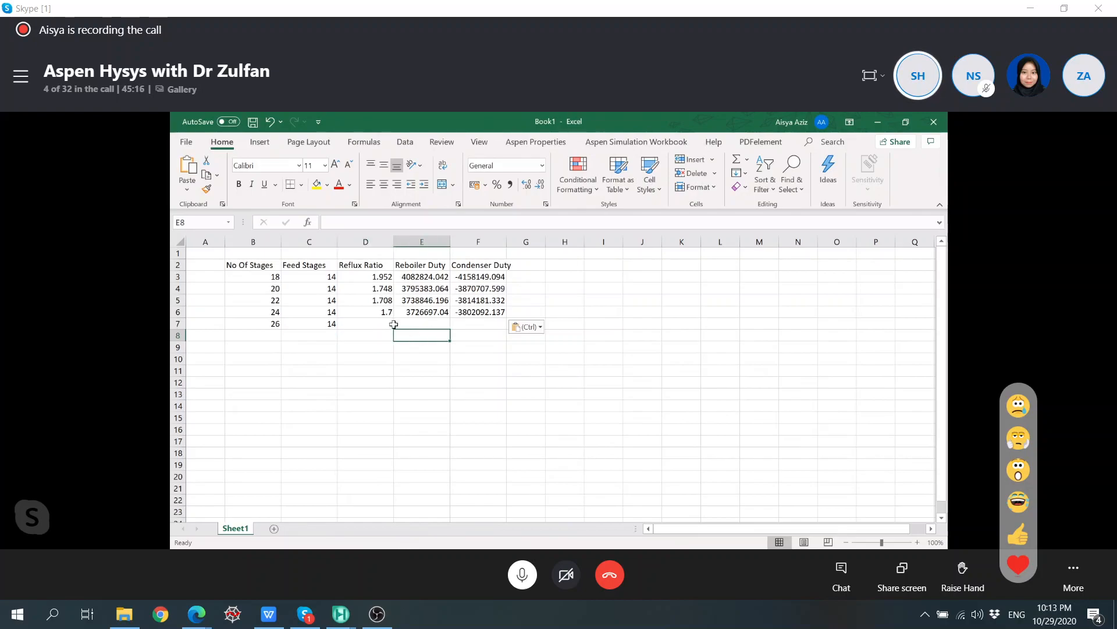
pyautogui.click(385, 323)
pyautogui.click(402, 325)
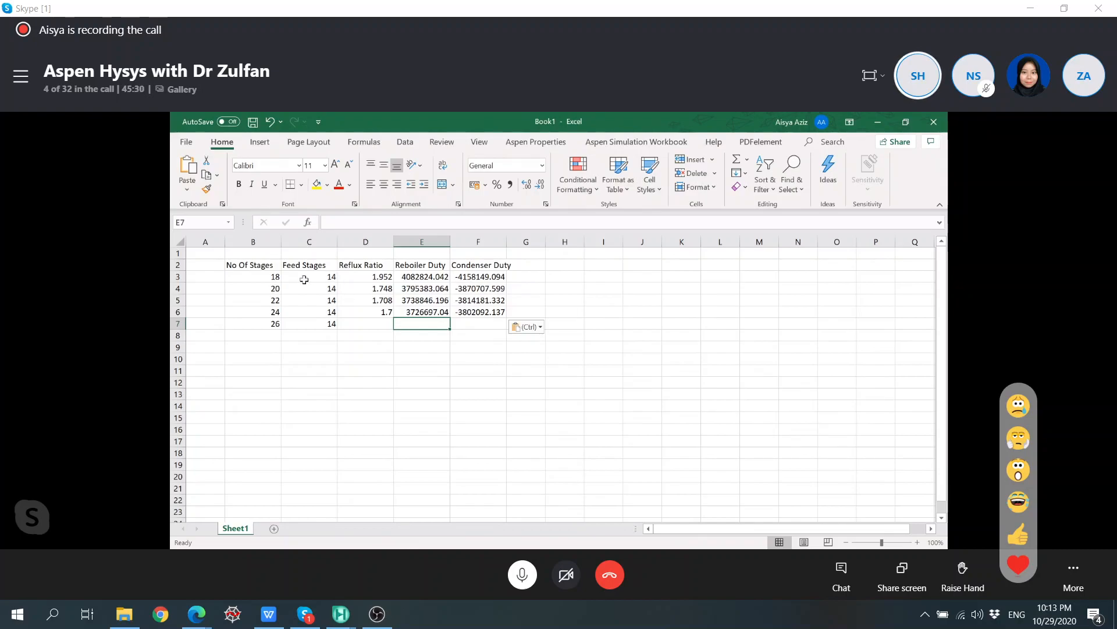
# Step: Hide the Feed Stages column C in the worksheet
pyautogui.click(309, 241)
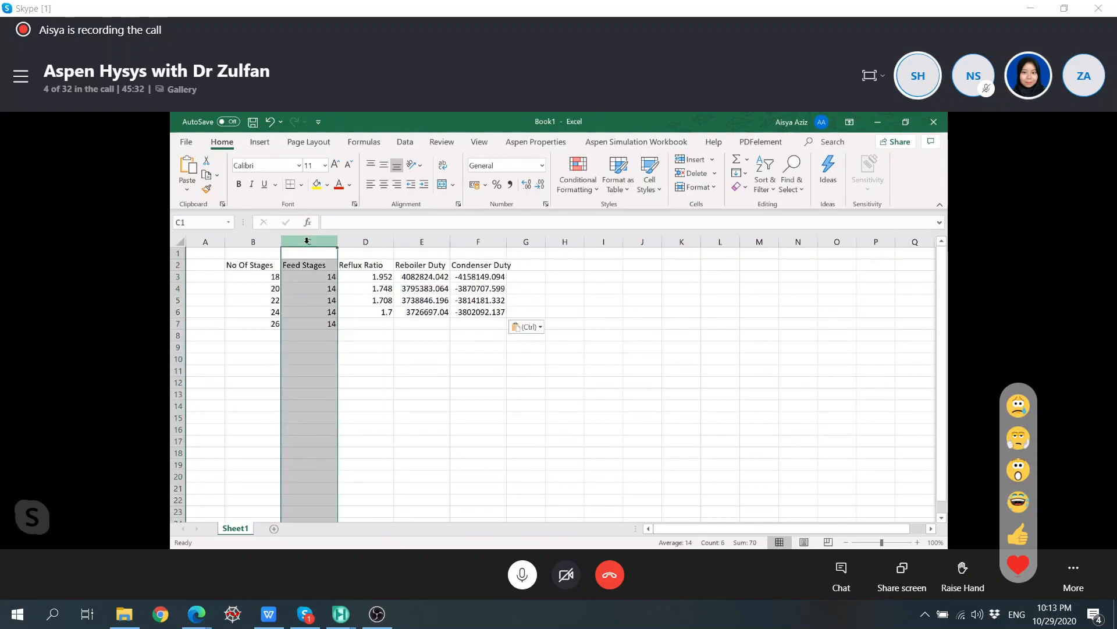
pyautogui.rightClick(309, 243)
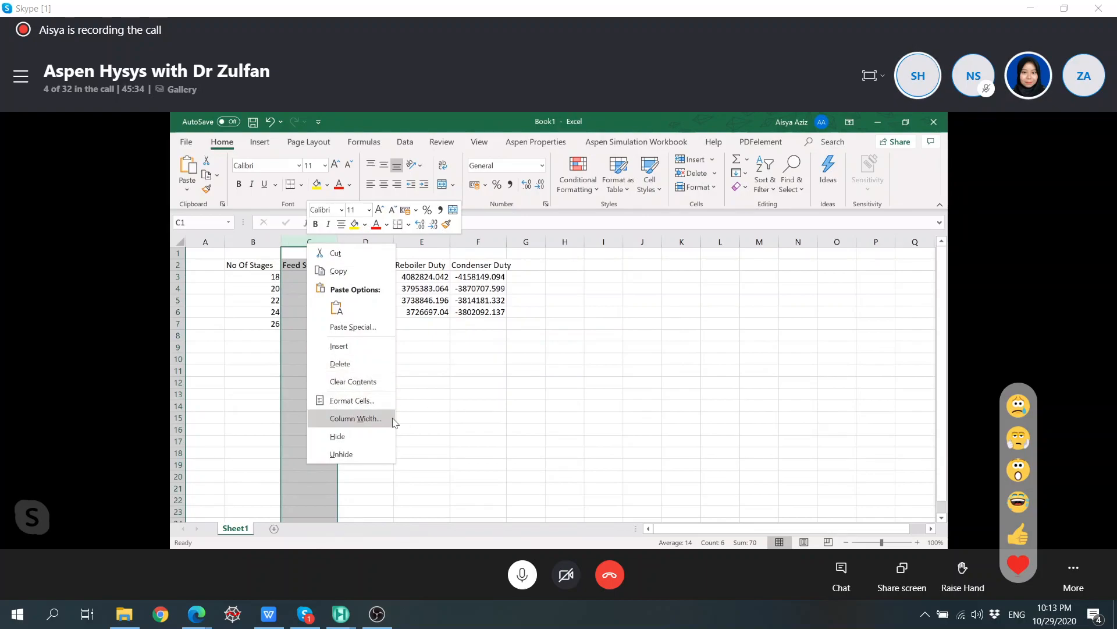
pyautogui.click(377, 434)
pyautogui.moveTo(252, 266); pyautogui.dragTo(433, 314)
pyautogui.click(261, 142)
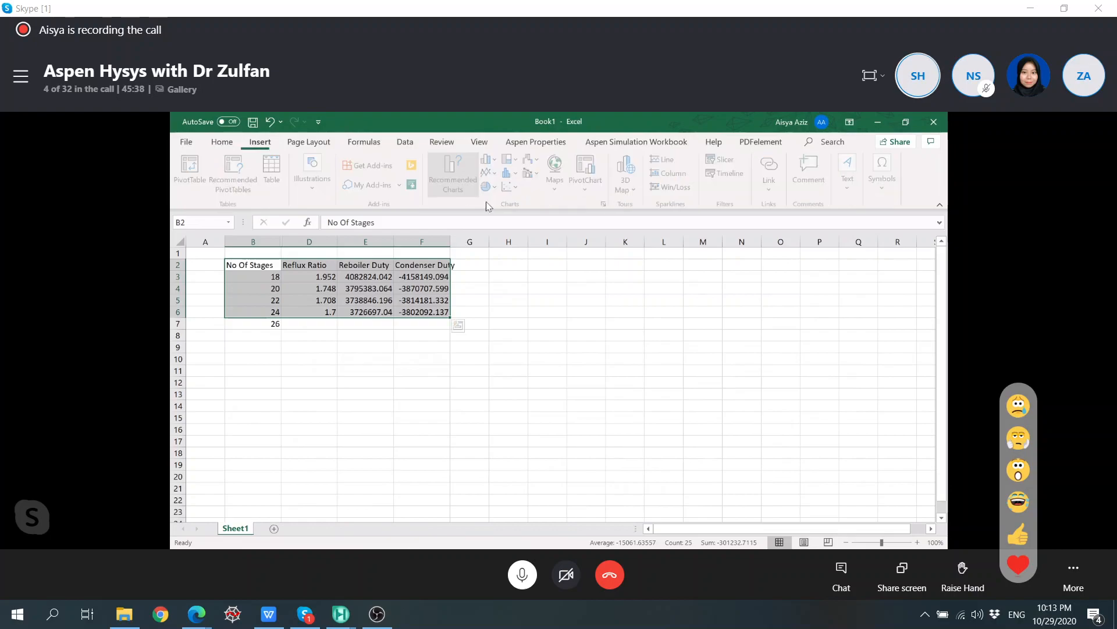
pyautogui.click(514, 187)
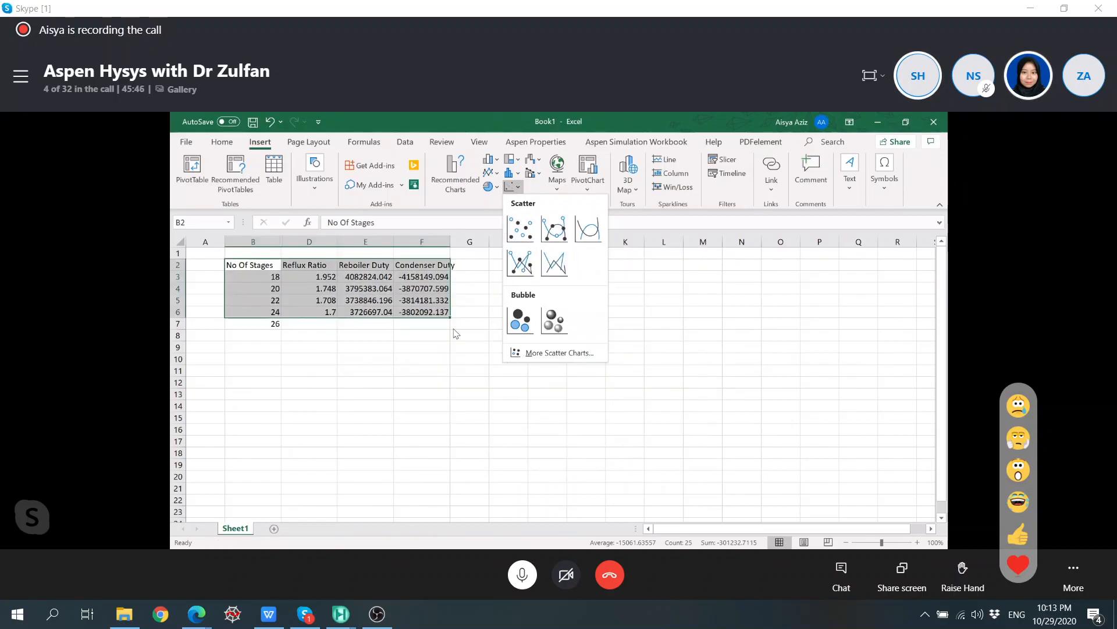
pyautogui.click(515, 187)
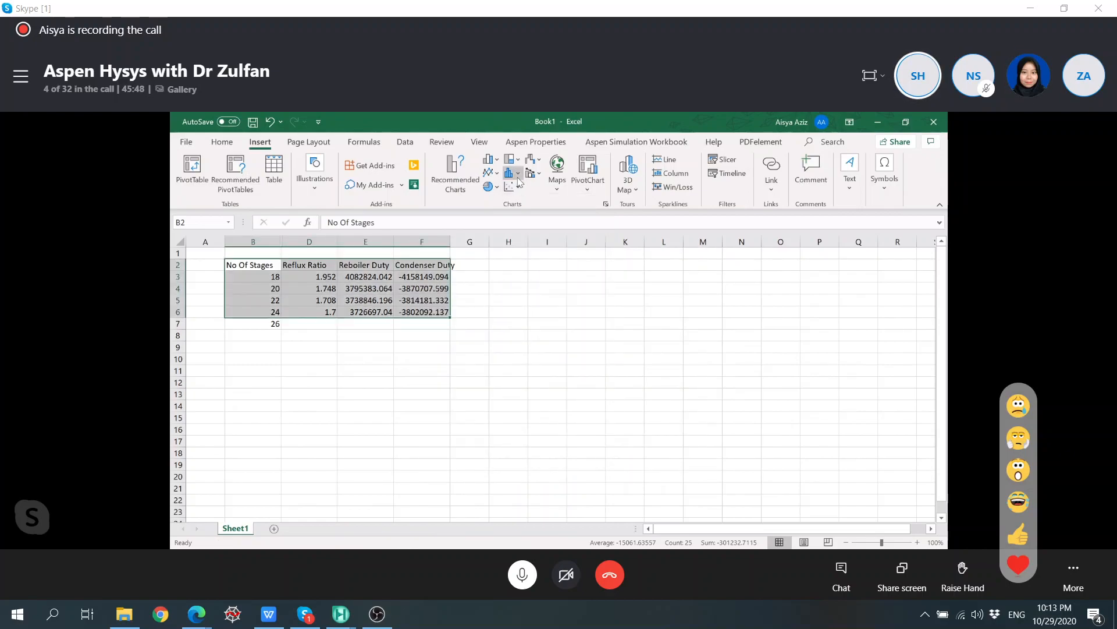
pyautogui.click(508, 325)
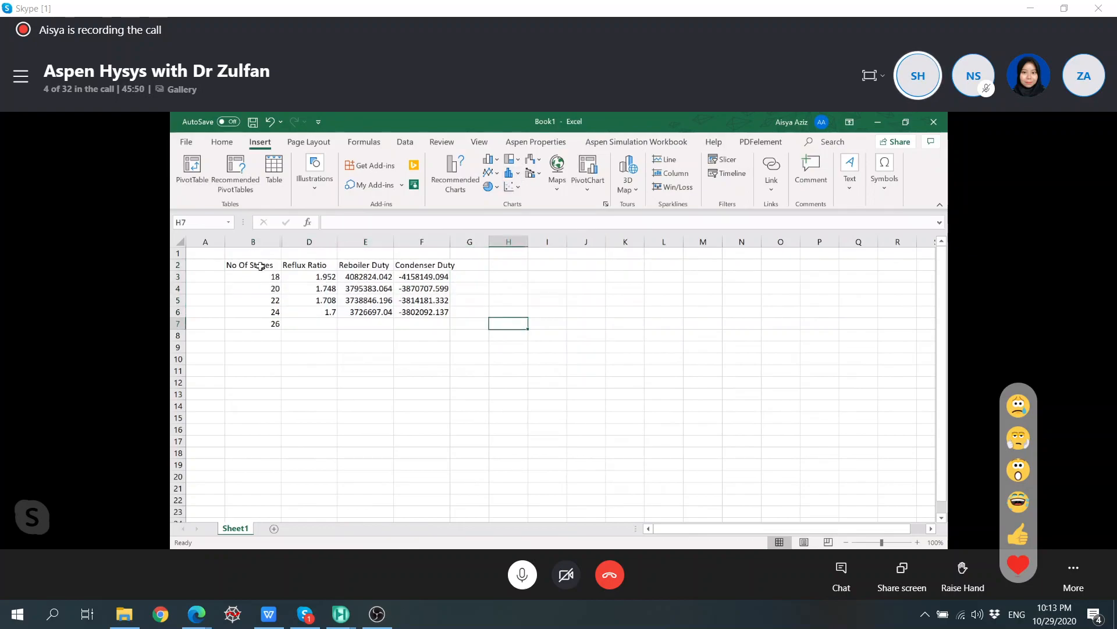
# Step: Insert a scatter chart with smooth lines and markers from the stage, reflux ratio and duty data in B2:F6
pyautogui.moveTo(261, 266); pyautogui.dragTo(268, 314)
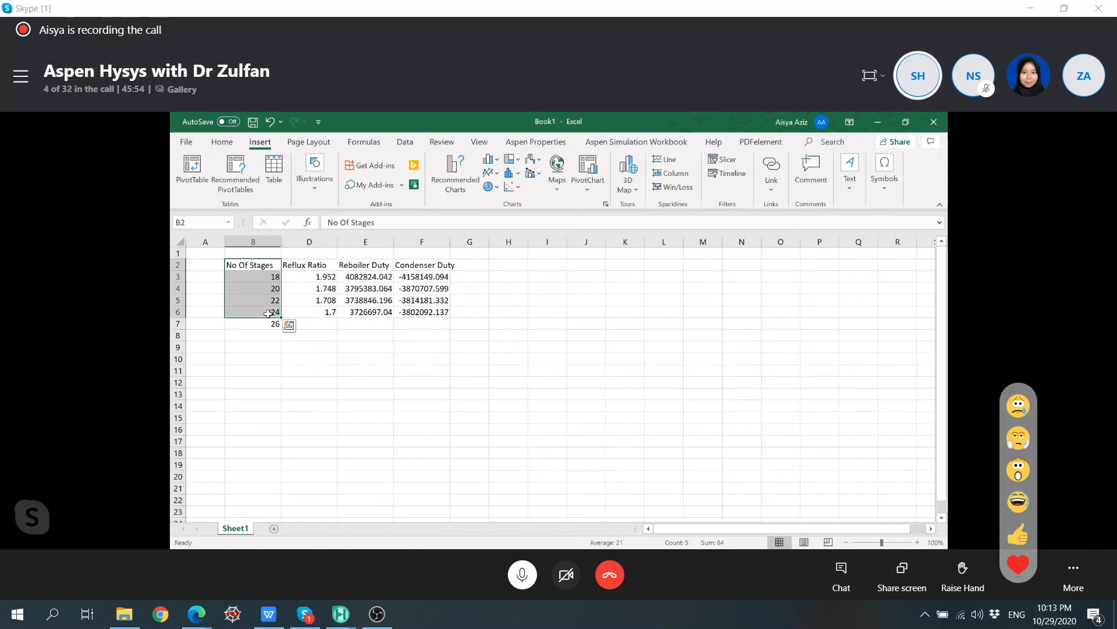
pyautogui.rightClick(369, 268)
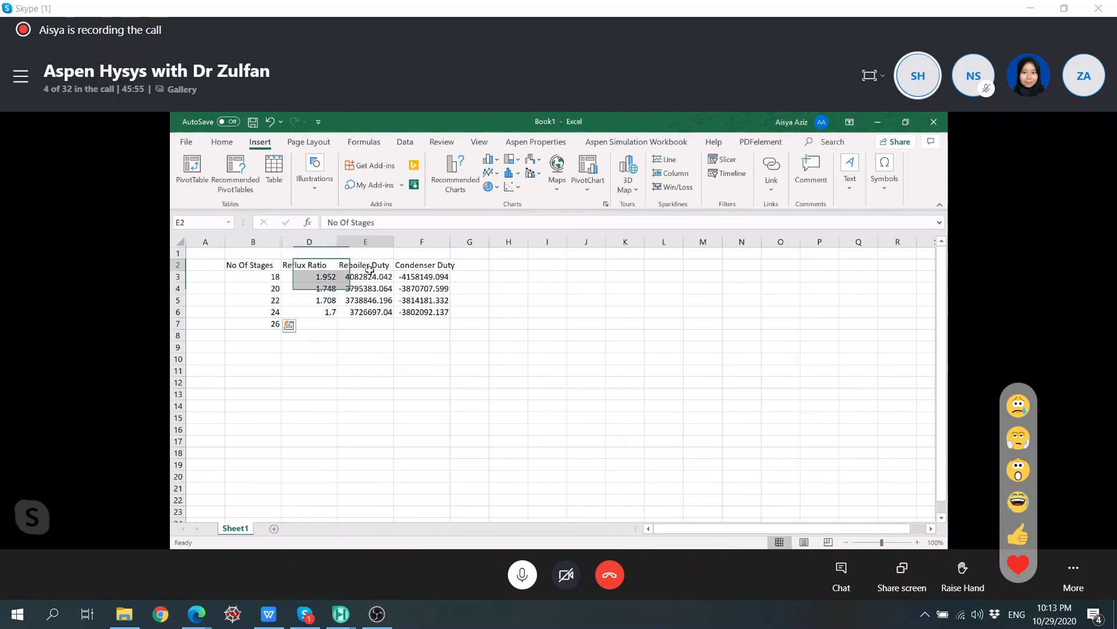
pyautogui.click(236, 267)
pyautogui.moveTo(248, 266); pyautogui.dragTo(402, 314)
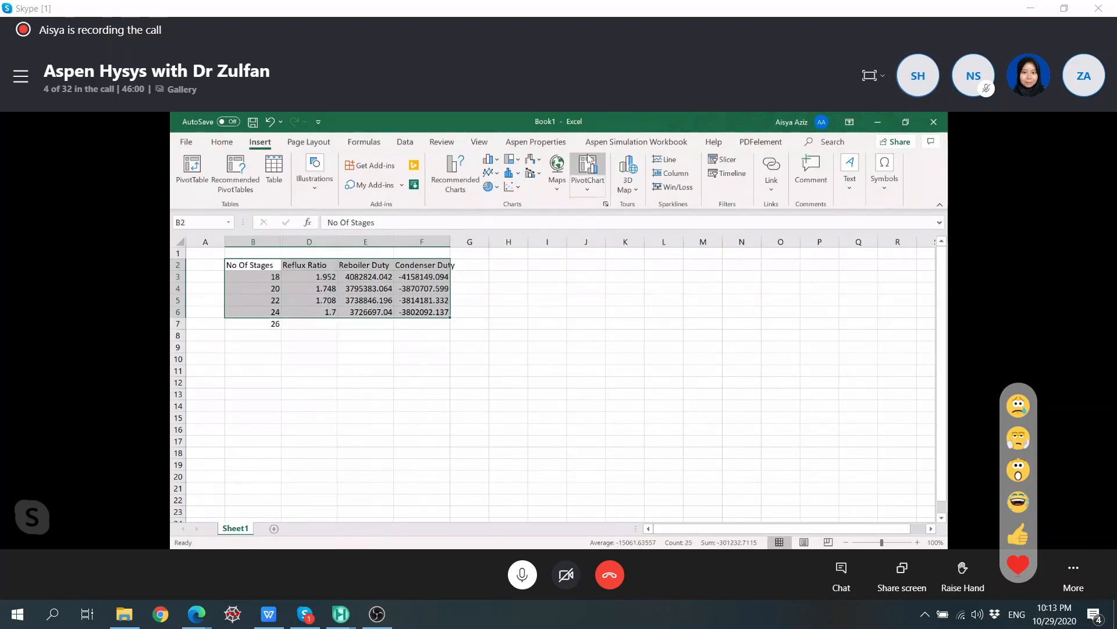
pyautogui.click(515, 185)
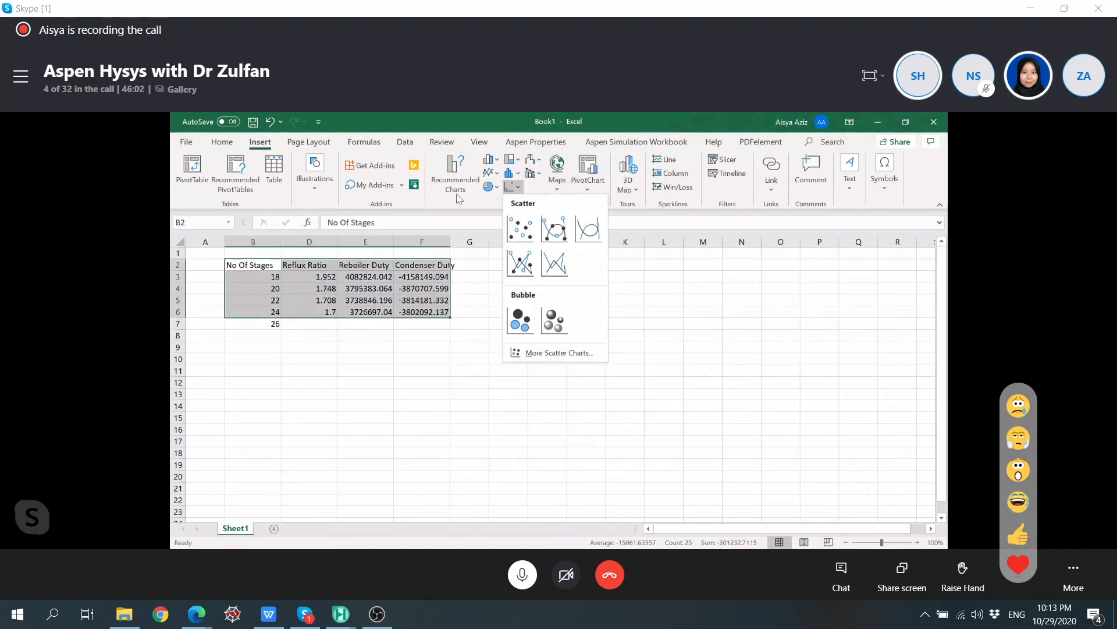
pyautogui.click(554, 228)
# Step: Edit Series1 of the chart so its X values use the stage numbers in cells B3:B6
pyautogui.click(722, 305)
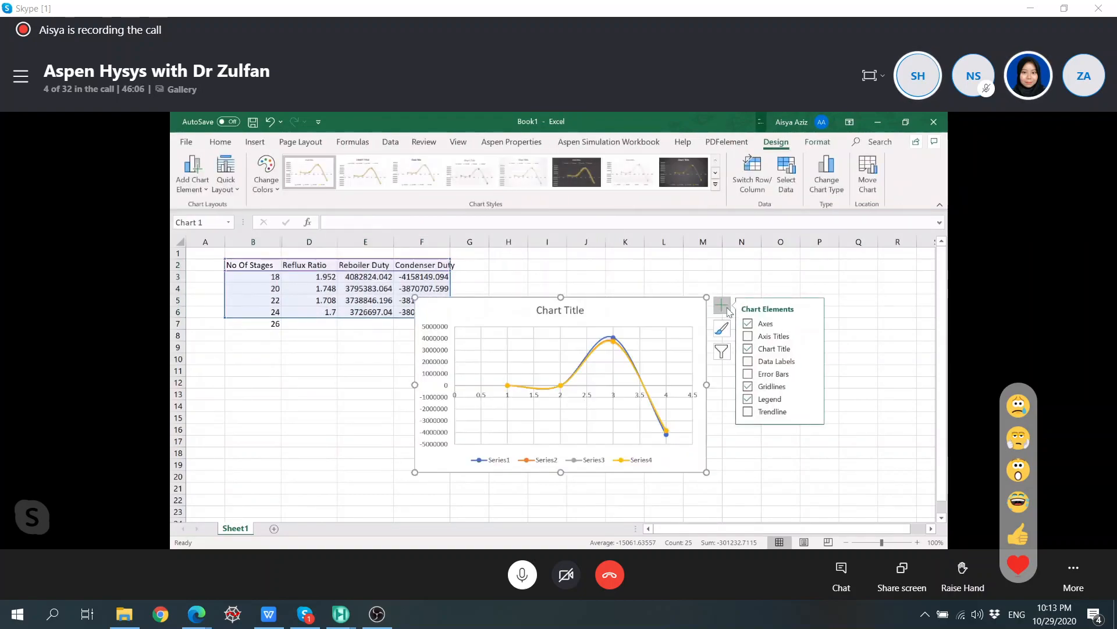
pyautogui.click(721, 351)
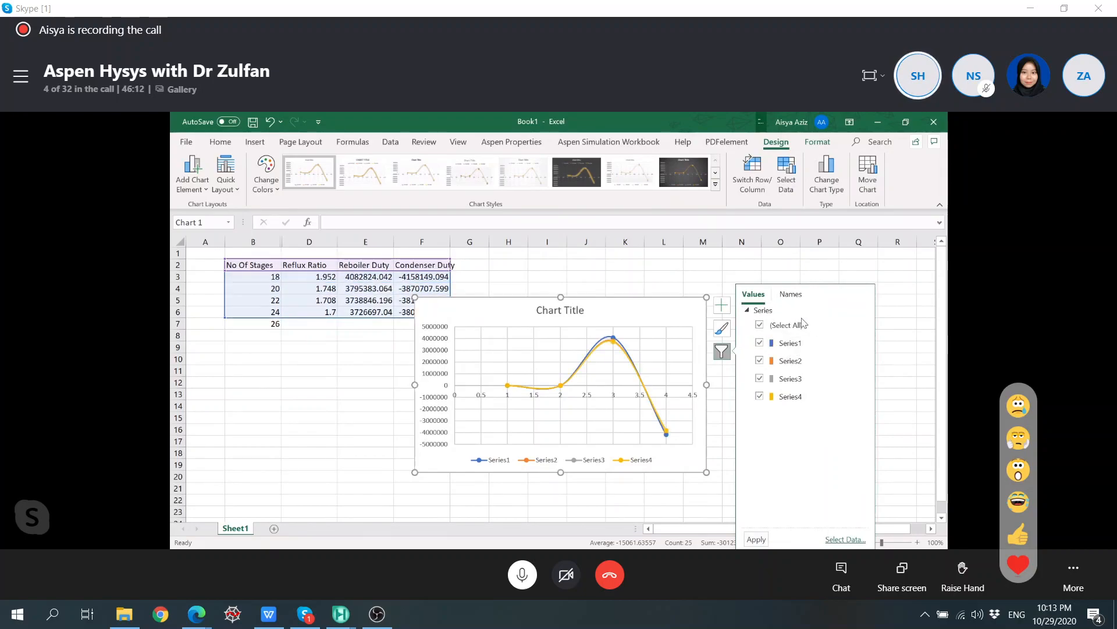
pyautogui.click(852, 344)
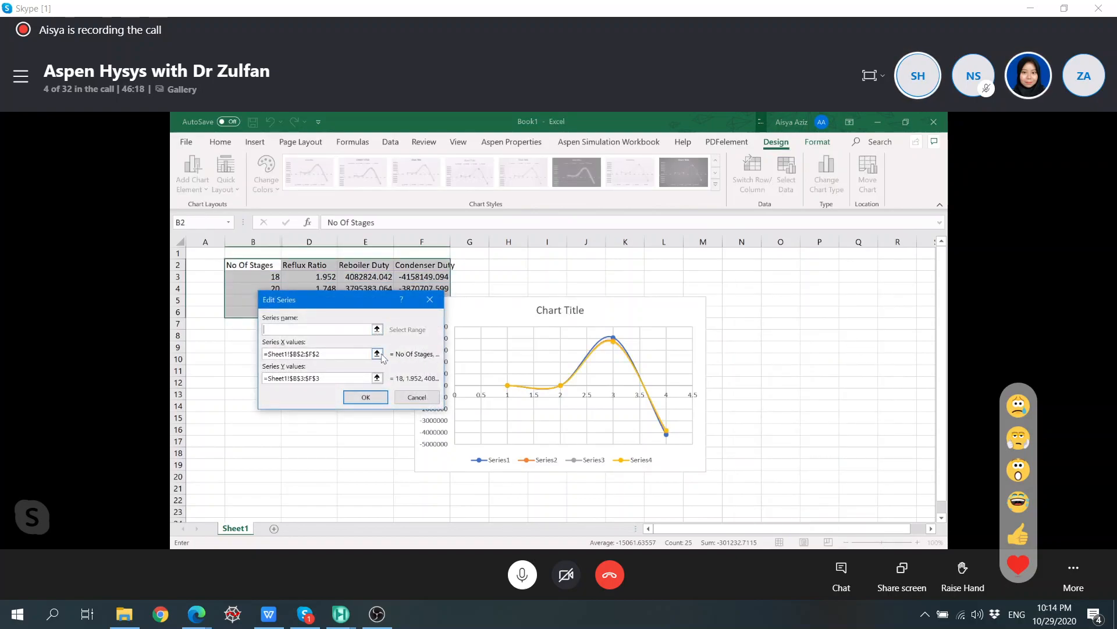
pyautogui.click(377, 354)
pyautogui.moveTo(344, 319); pyautogui.dragTo(265, 320)
pyautogui.moveTo(252, 266); pyautogui.dragTo(249, 316)
pyautogui.press('BackSpace')
pyautogui.moveTo(265, 264); pyautogui.dragTo(261, 314)
pyautogui.click(434, 320)
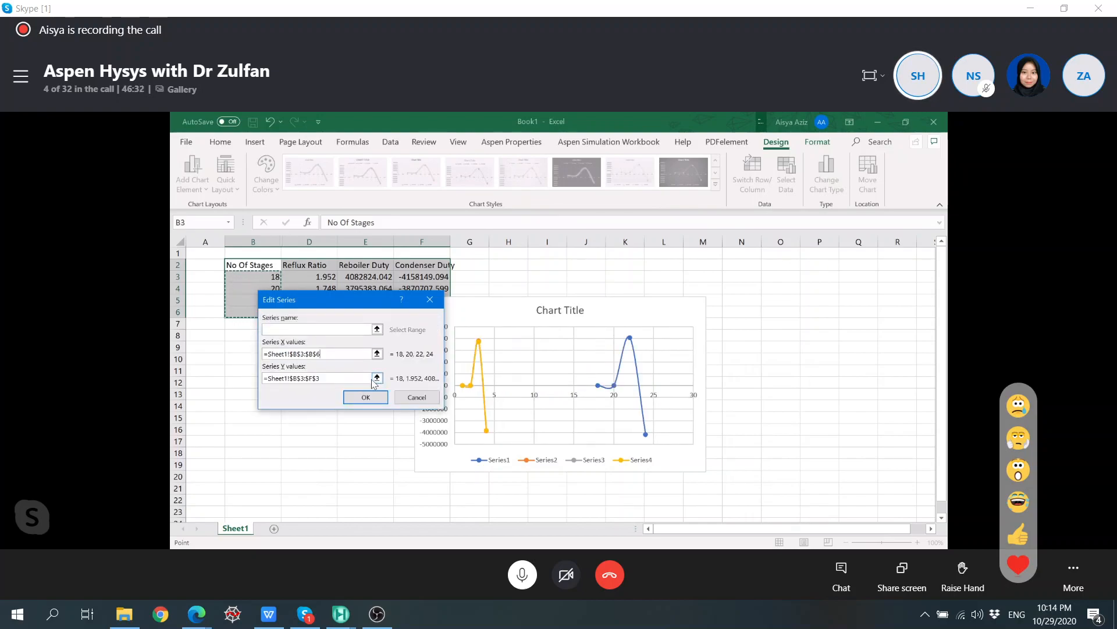
# Step: Try to add the reflux ratio and duty cells to Series1's Y values, cancel the edit and delete the chart
pyautogui.click(377, 378)
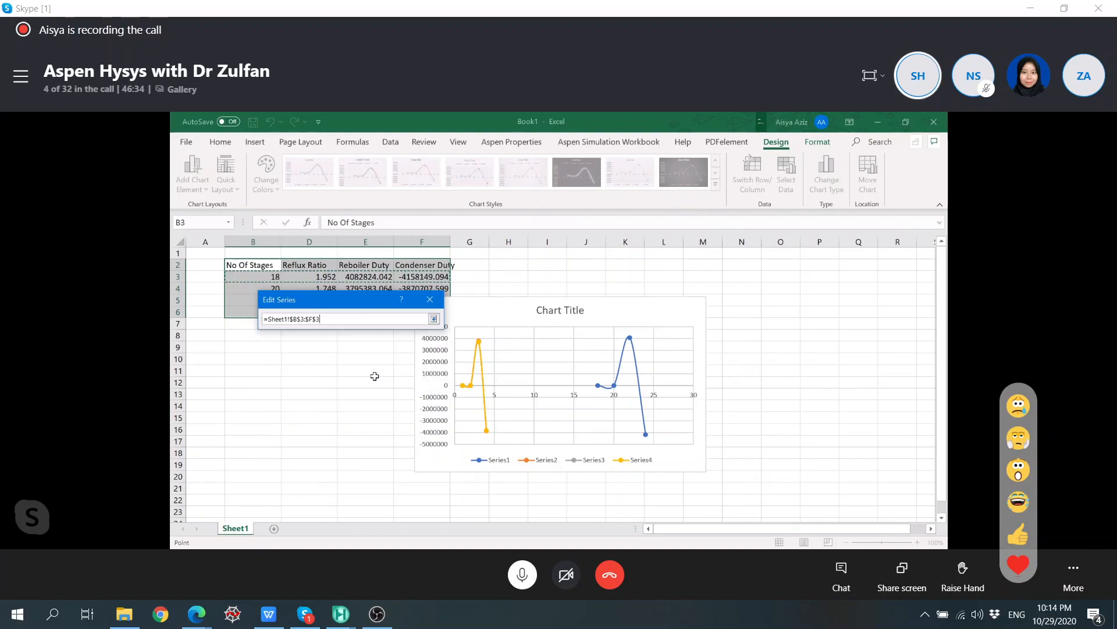
pyautogui.write('+')
pyautogui.click(321, 277)
pyautogui.moveTo(324, 281); pyautogui.dragTo(433, 315)
pyautogui.click(433, 318)
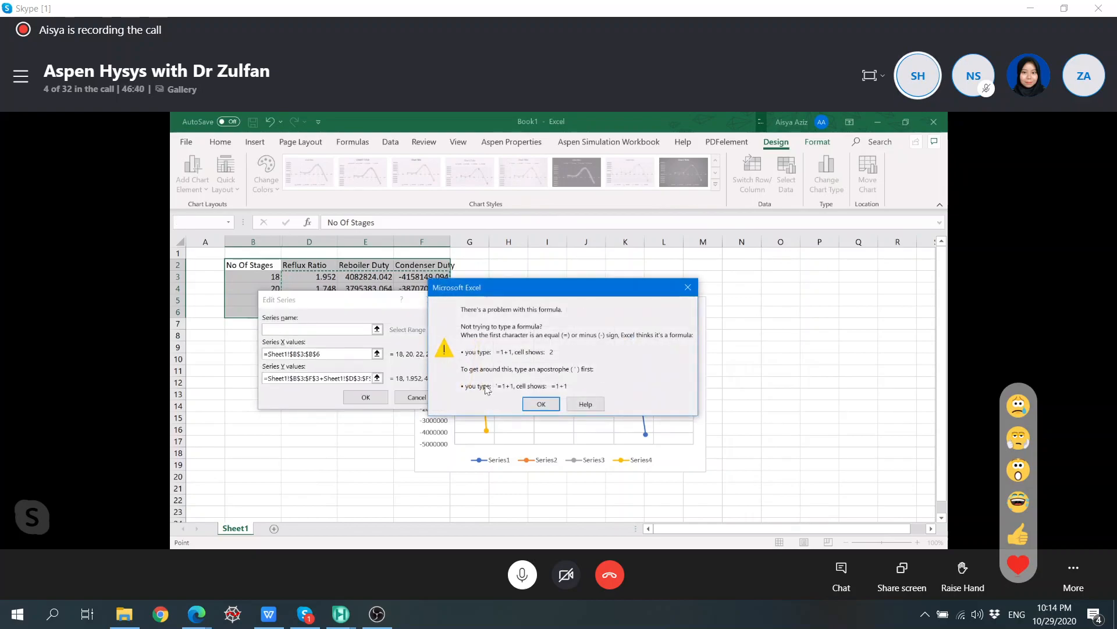
pyautogui.press('Tab')
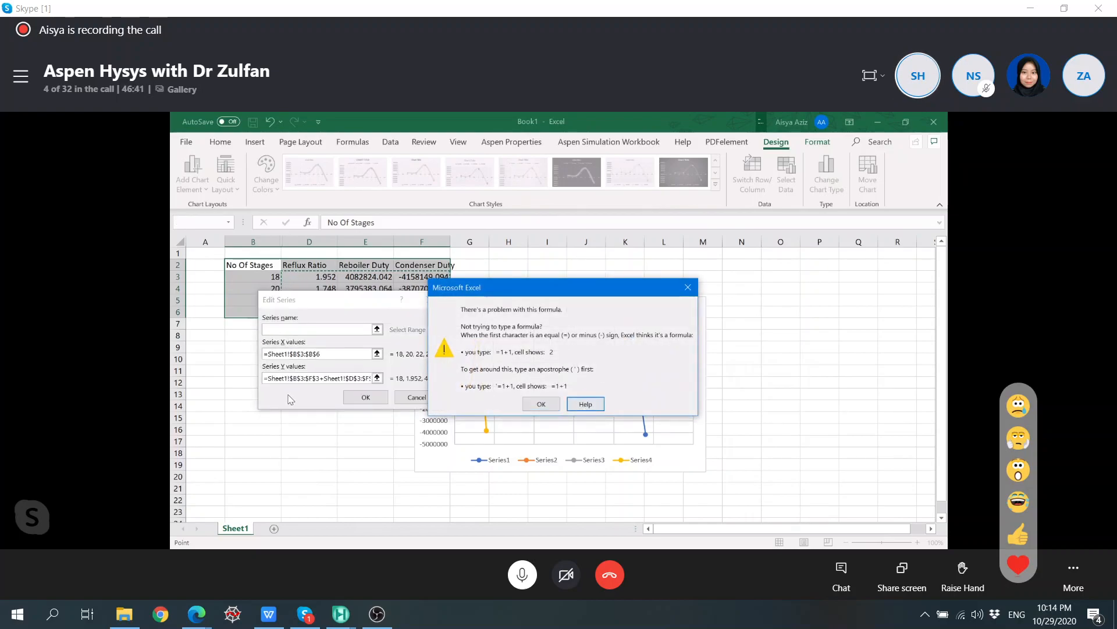
pyautogui.click(688, 287)
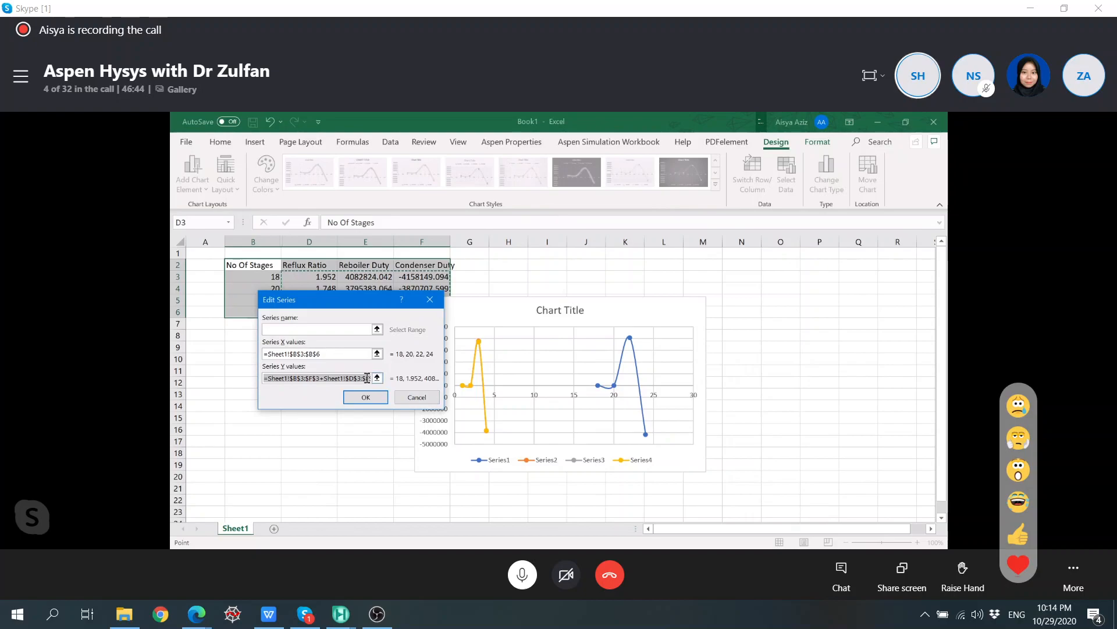
pyautogui.click(429, 299)
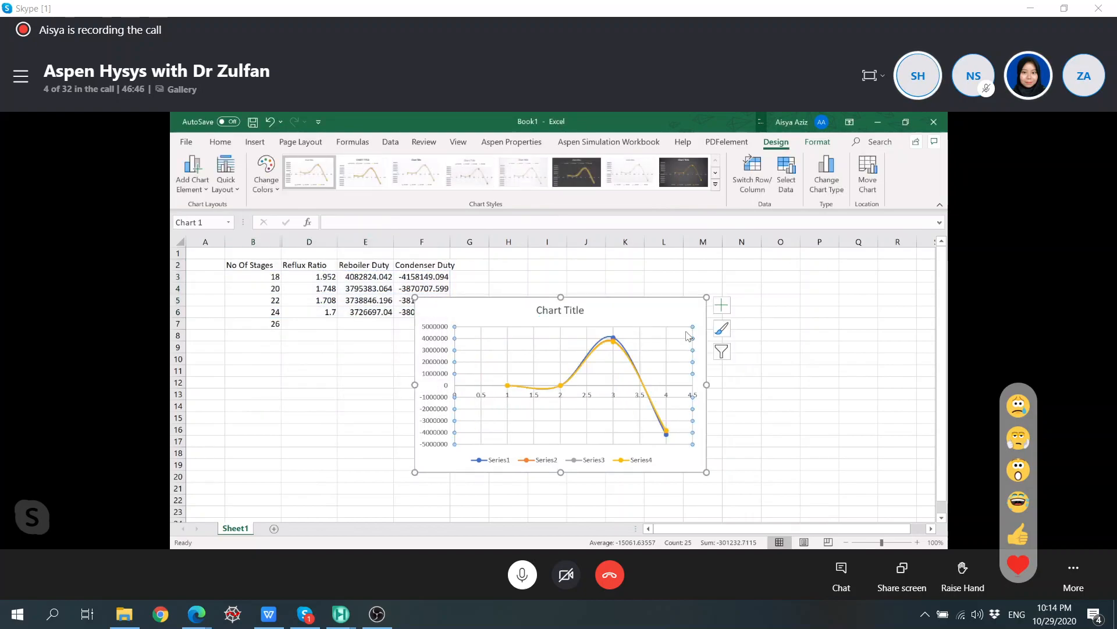
pyautogui.press('Delete')
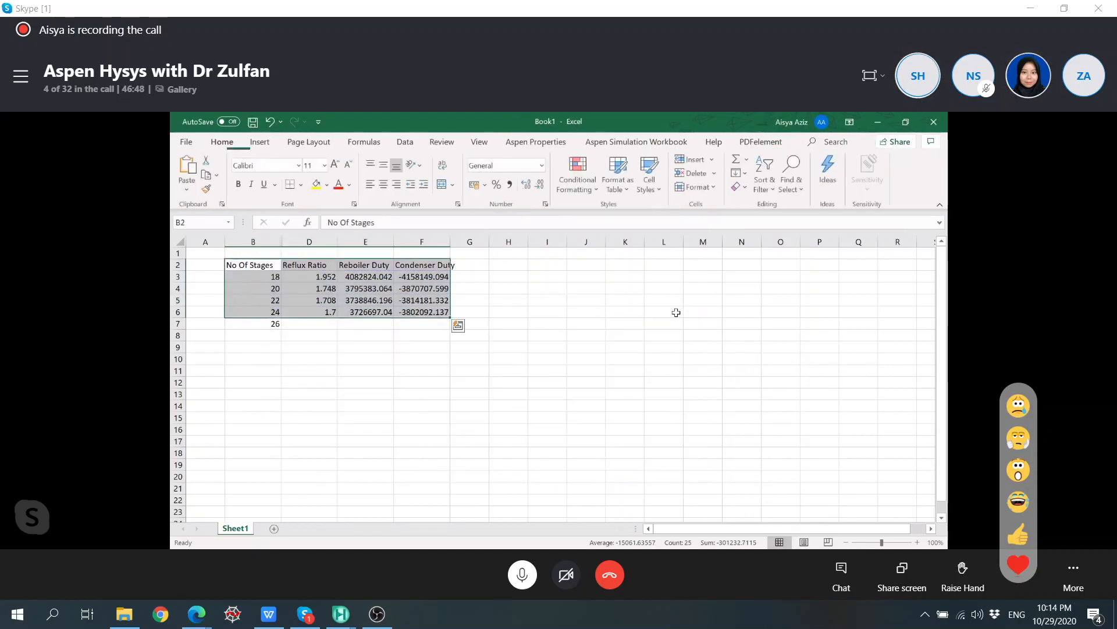
pyautogui.click(357, 321)
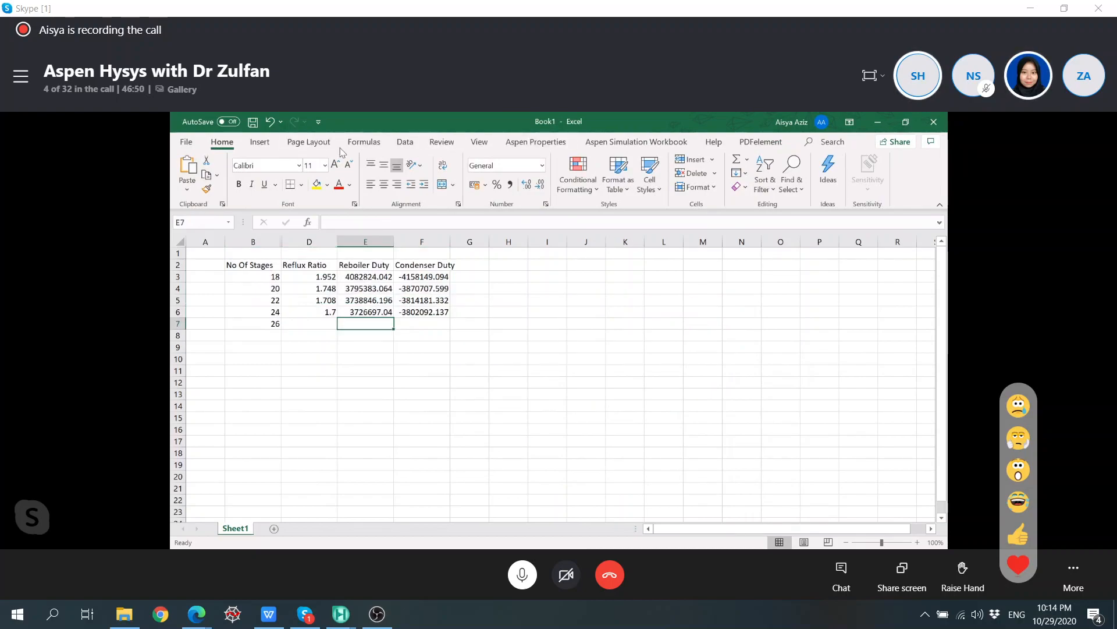
pyautogui.click(267, 142)
pyautogui.moveTo(269, 267); pyautogui.dragTo(331, 314)
pyautogui.click(391, 340)
pyautogui.moveTo(309, 265); pyautogui.dragTo(378, 313)
pyautogui.click(512, 186)
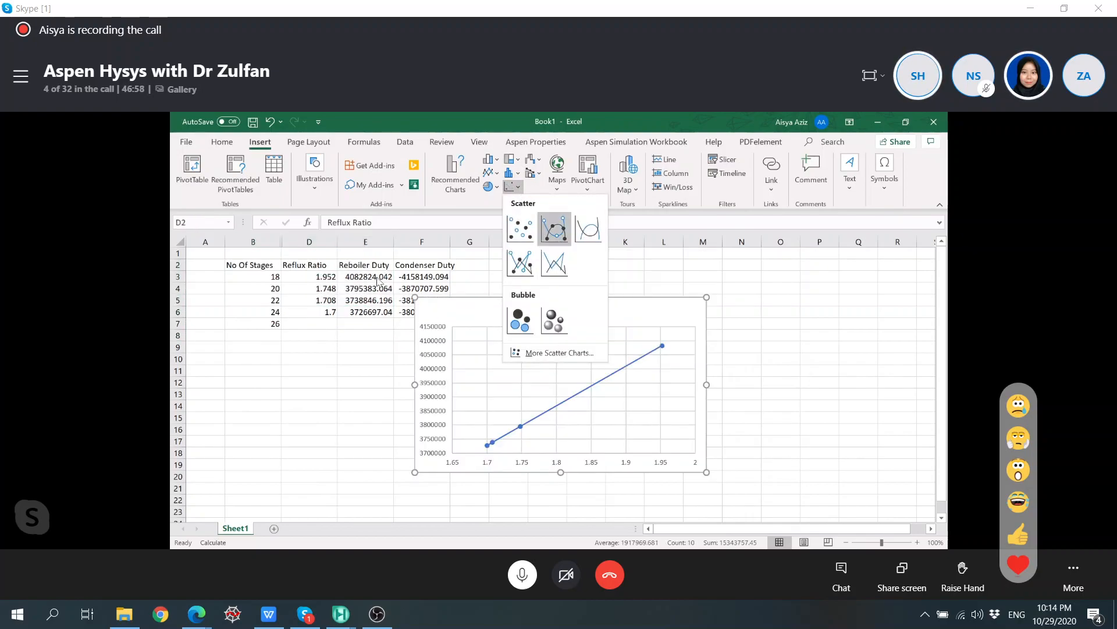
pyautogui.click(305, 305)
# Step: Insert a scatter chart with smooth lines and markers from the stages, reflux ratio and reboiler duty data in B2:E6
pyautogui.moveTo(262, 268); pyautogui.dragTo(357, 310)
pyautogui.click(520, 189)
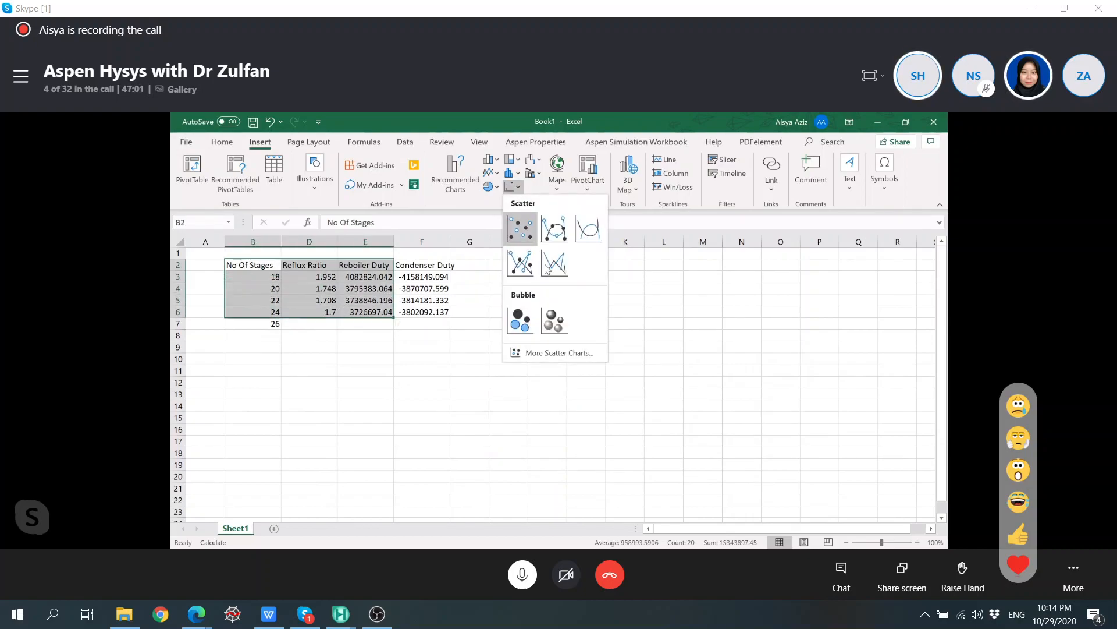
pyautogui.click(563, 240)
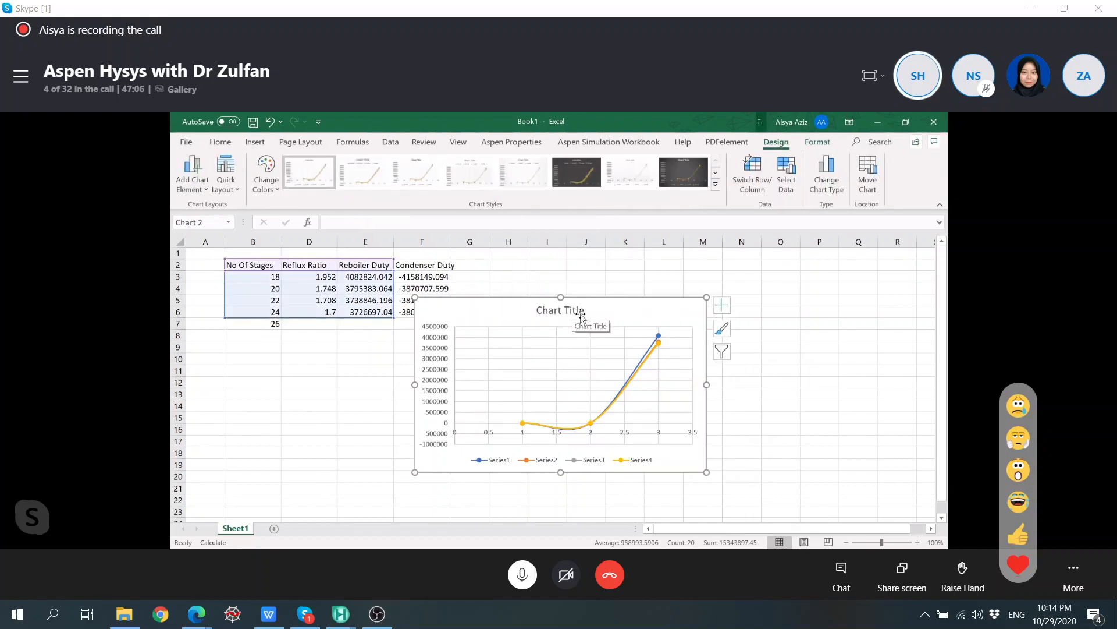
pyautogui.rightClick(627, 318)
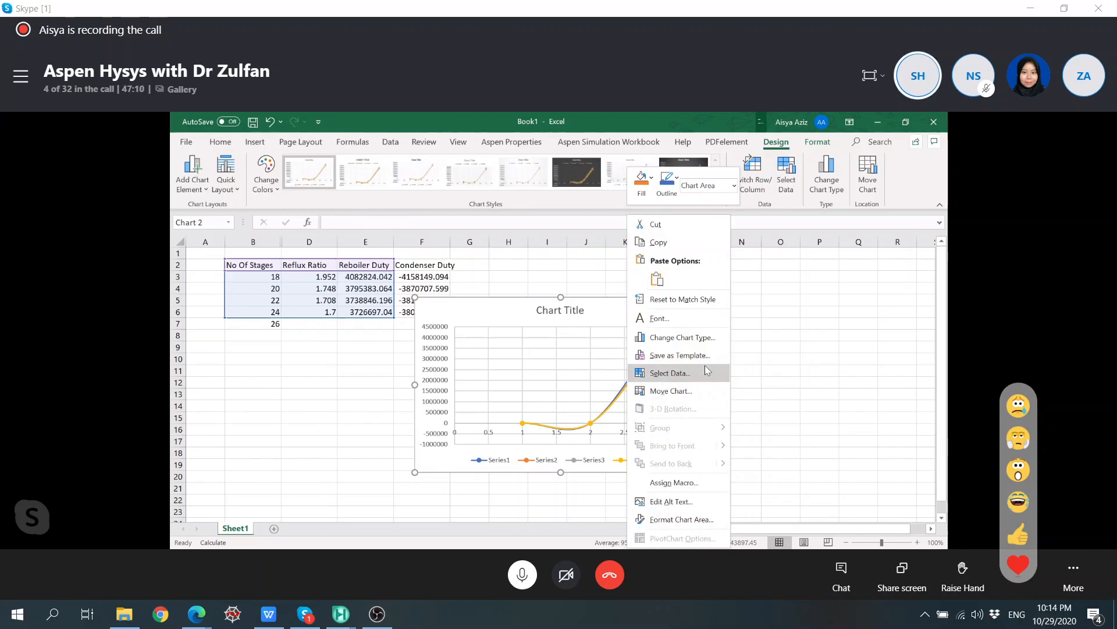
pyautogui.click(704, 367)
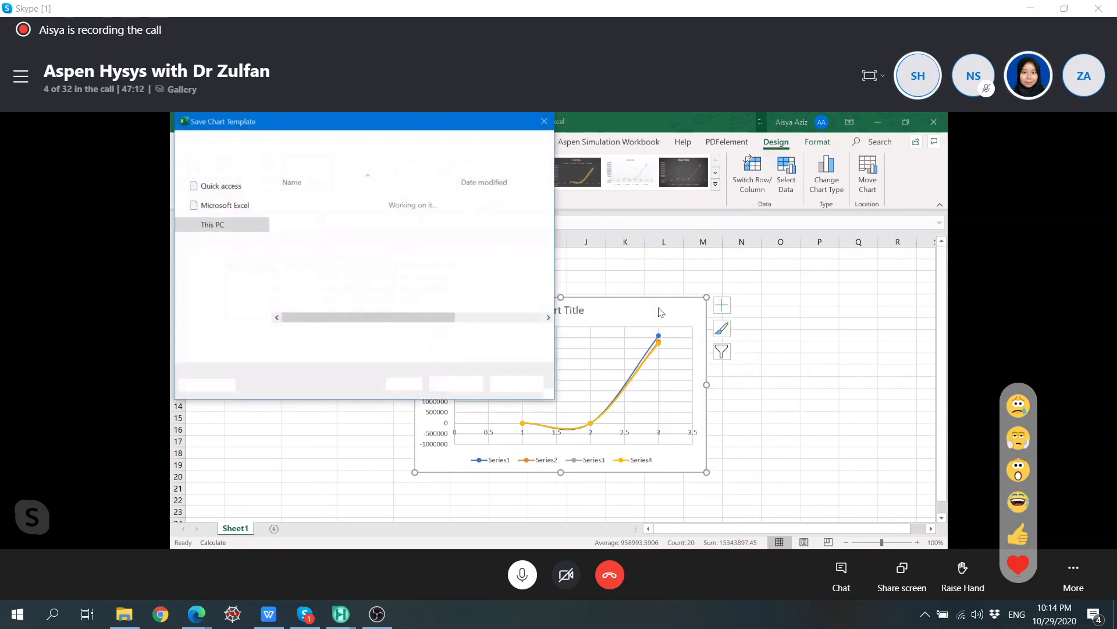
pyautogui.click(549, 121)
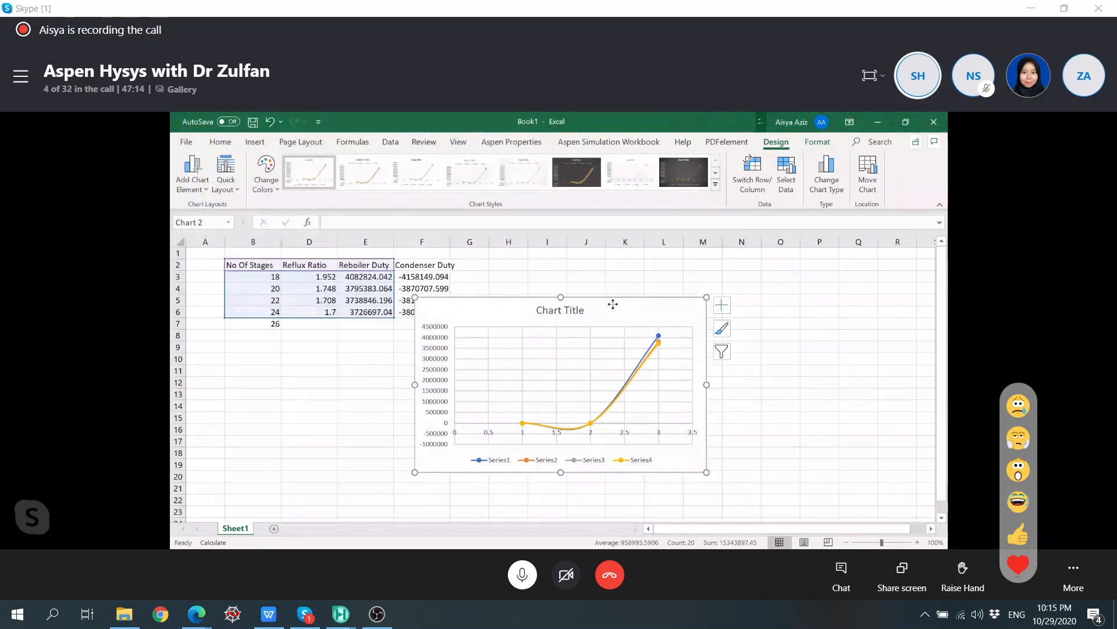
# Step: Open the new chart's data source settings and remove Series1
pyautogui.rightClick(614, 305)
pyautogui.click(674, 369)
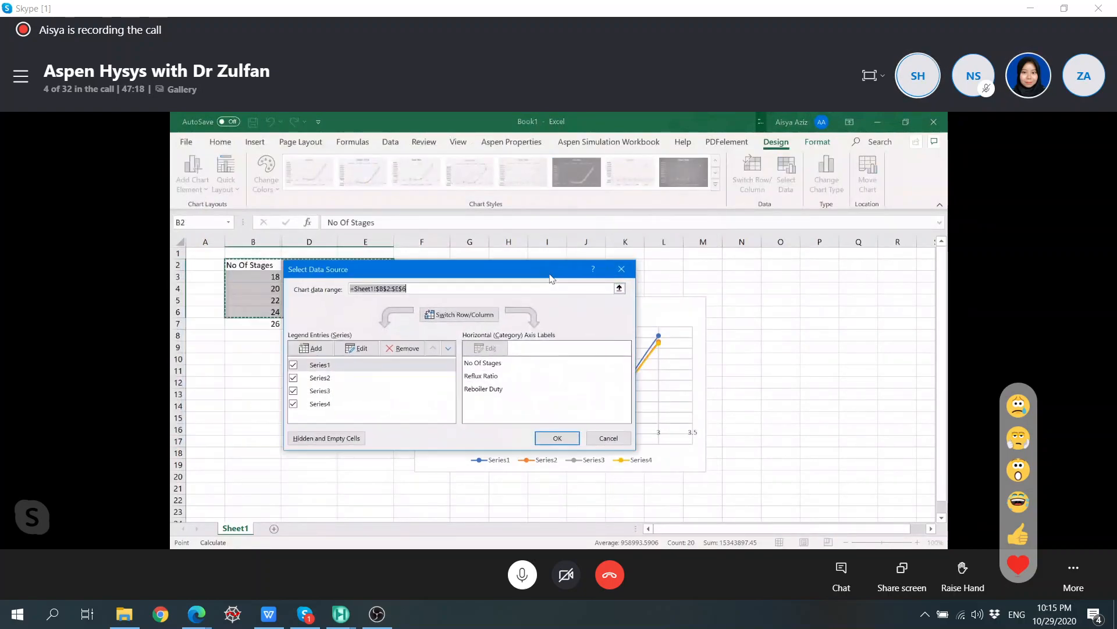
pyautogui.click(490, 340)
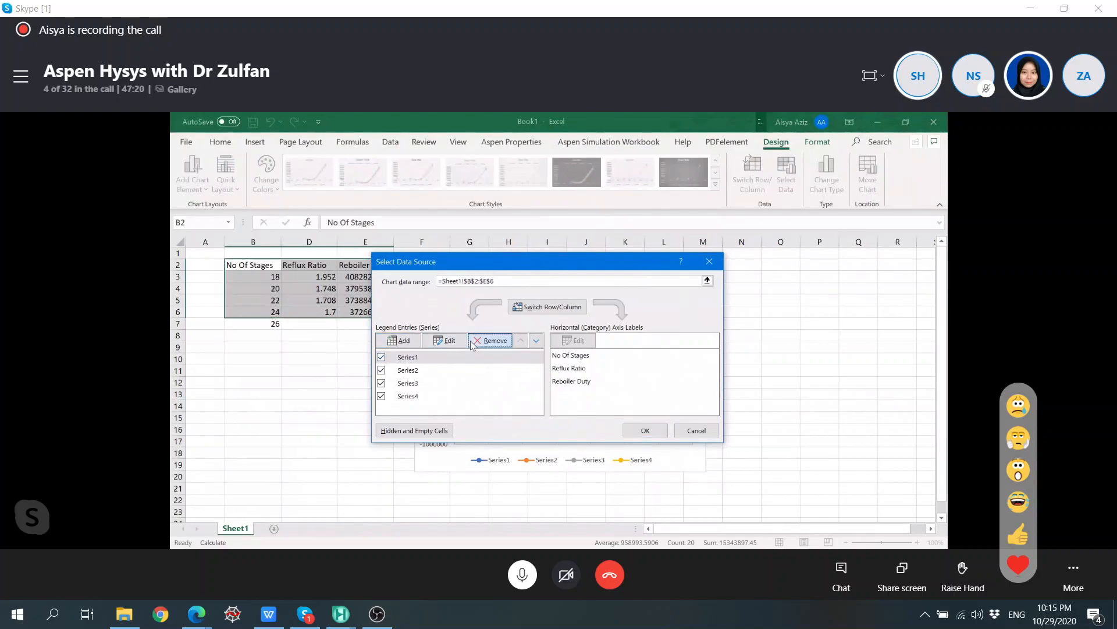
# Step: Edit the chart's first remaining series: name it Reflux Ratio, with X values from B3:B6 and Y values from D3:D6
pyautogui.click(448, 341)
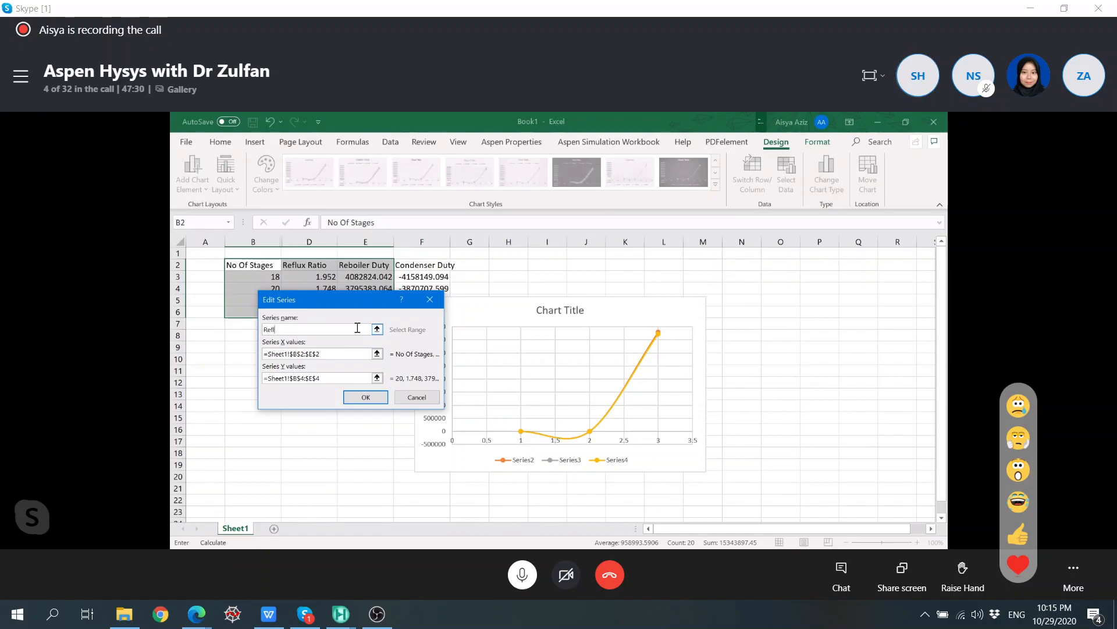
pyautogui.click(354, 351)
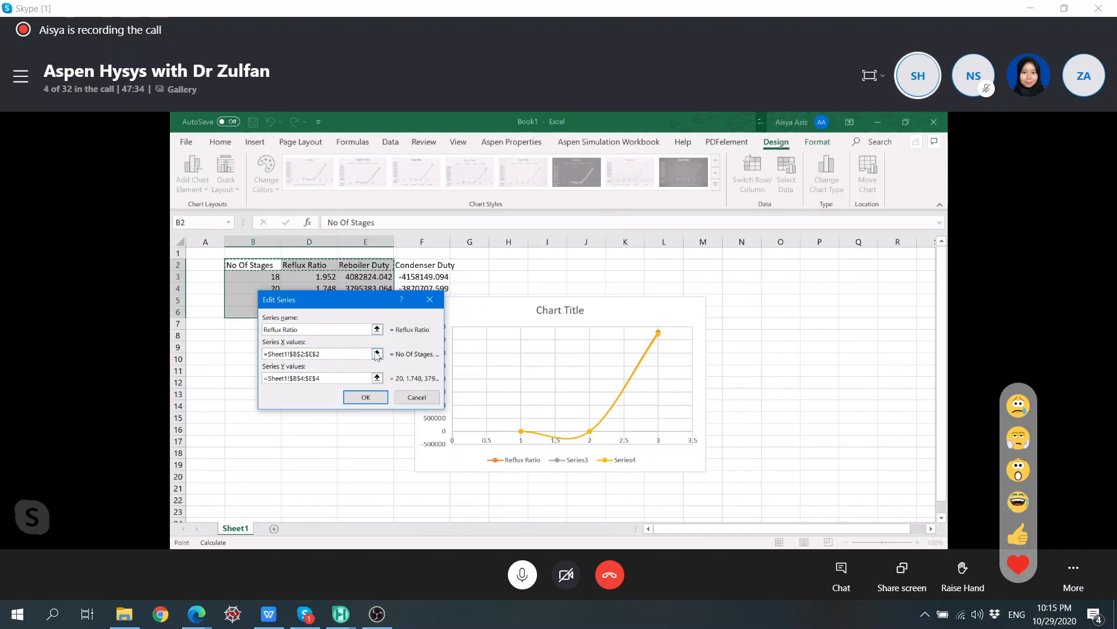
pyautogui.click(377, 353)
pyautogui.moveTo(272, 277); pyautogui.dragTo(271, 301)
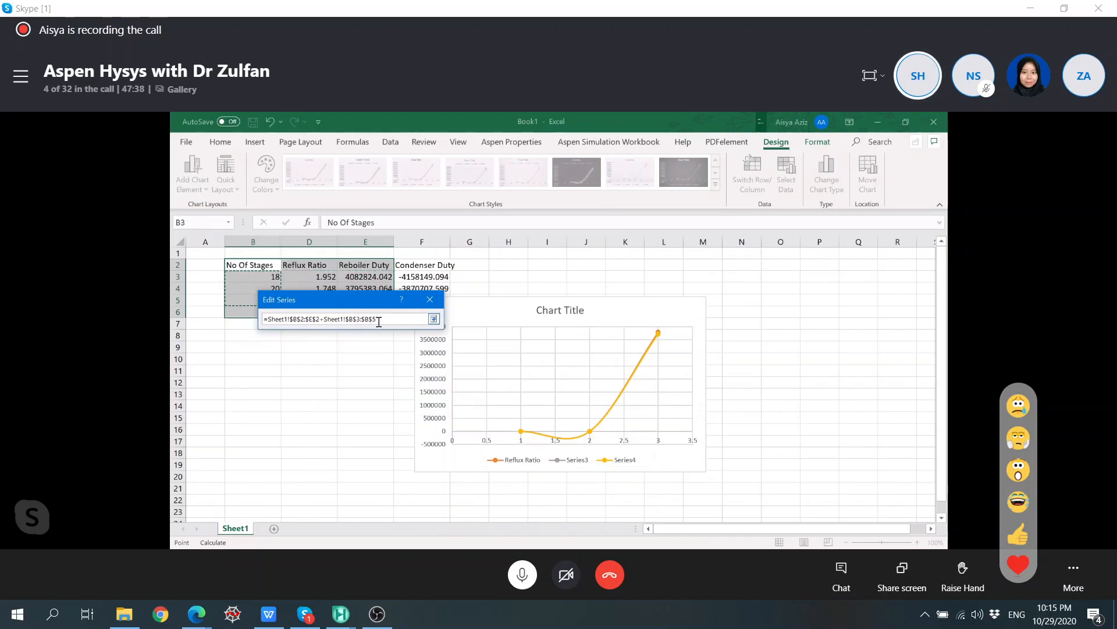
pyautogui.moveTo(381, 319); pyautogui.dragTo(264, 319)
pyautogui.press('BackSpace')
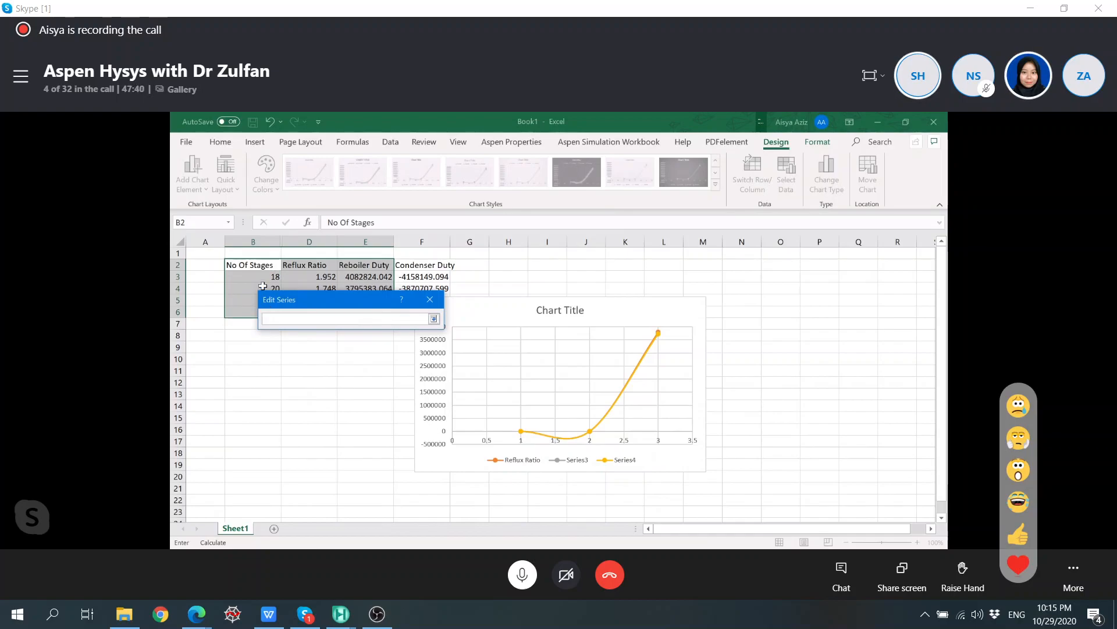
pyautogui.moveTo(263, 277); pyautogui.dragTo(264, 309)
pyautogui.click(434, 319)
pyautogui.click(378, 377)
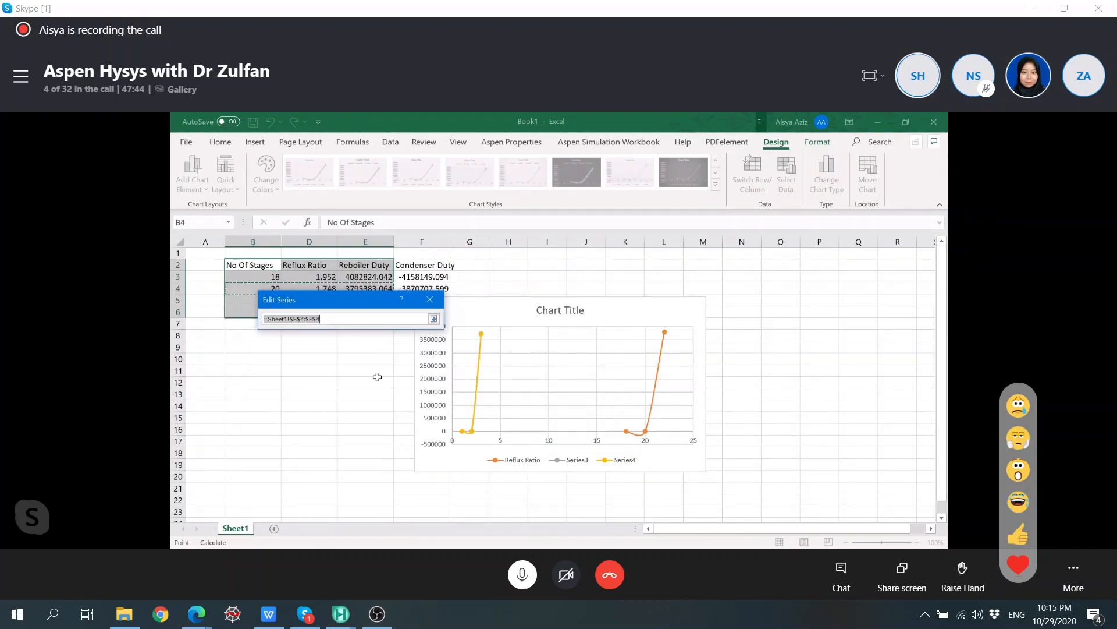
pyautogui.moveTo(314, 276); pyautogui.dragTo(320, 312)
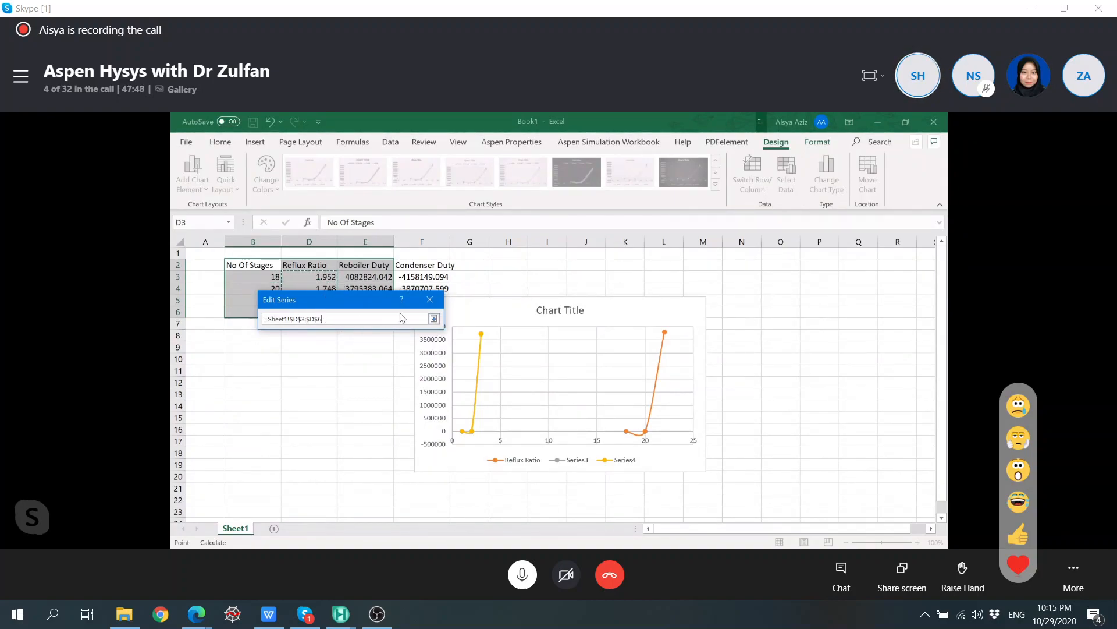
pyautogui.click(434, 319)
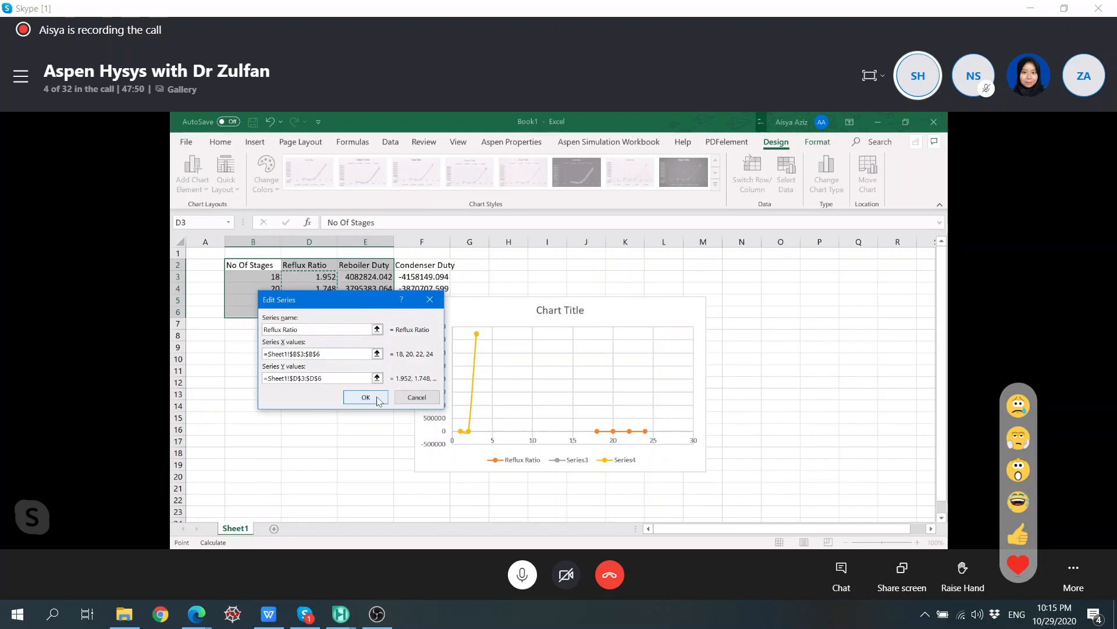
pyautogui.click(366, 397)
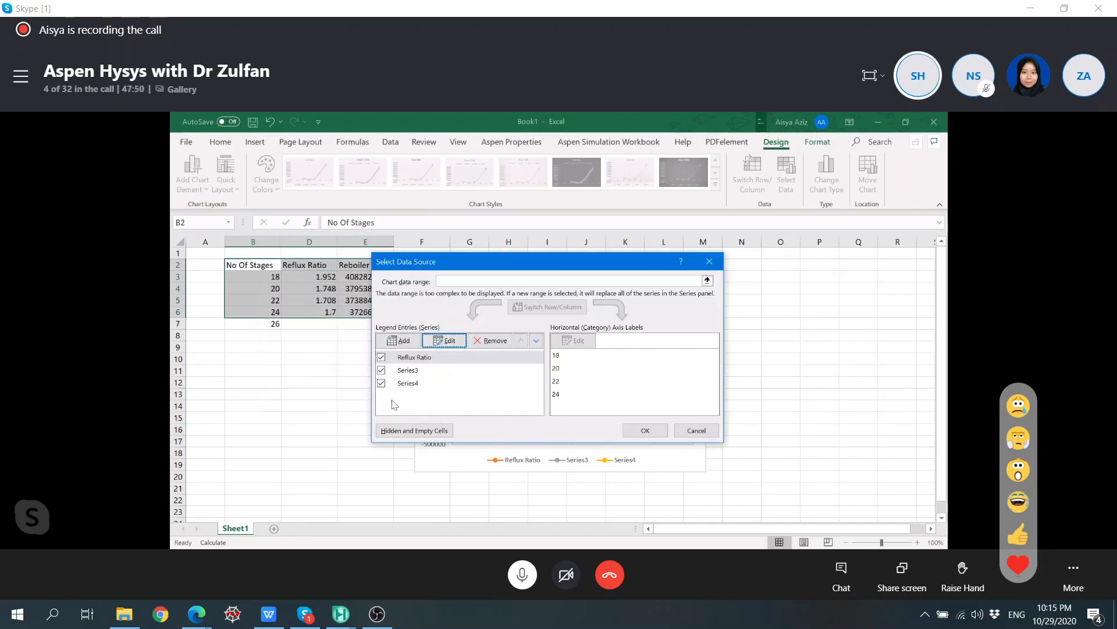
# Step: Edit Series3: name it Reboiler Duty, with X values from B3:B6 and Y values from E3:E6
pyautogui.click(401, 371)
pyautogui.click(444, 341)
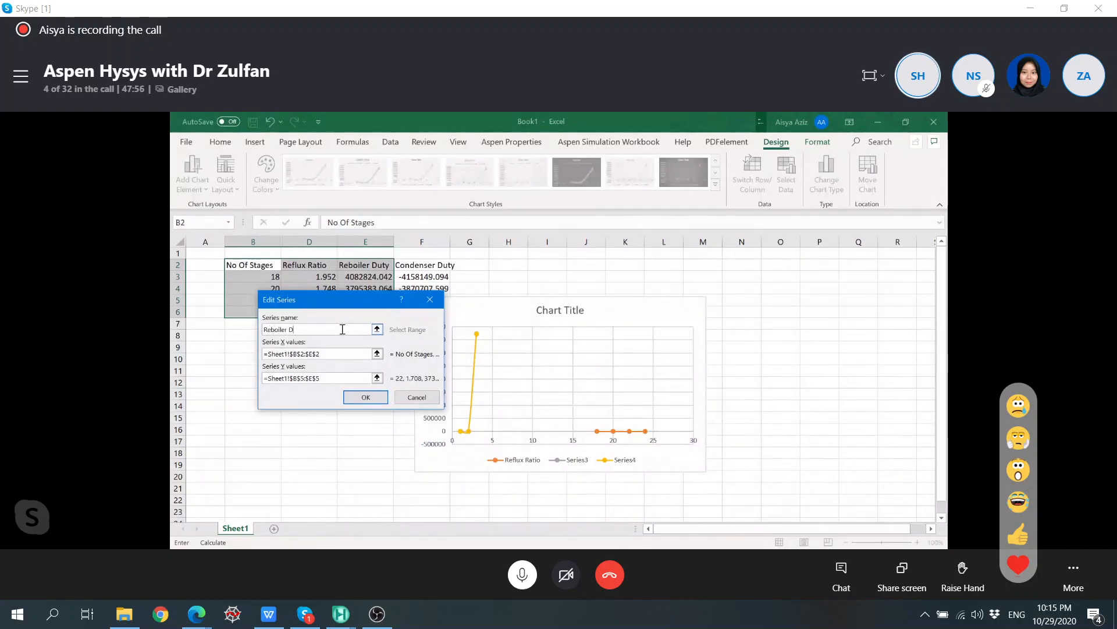
pyautogui.click(377, 353)
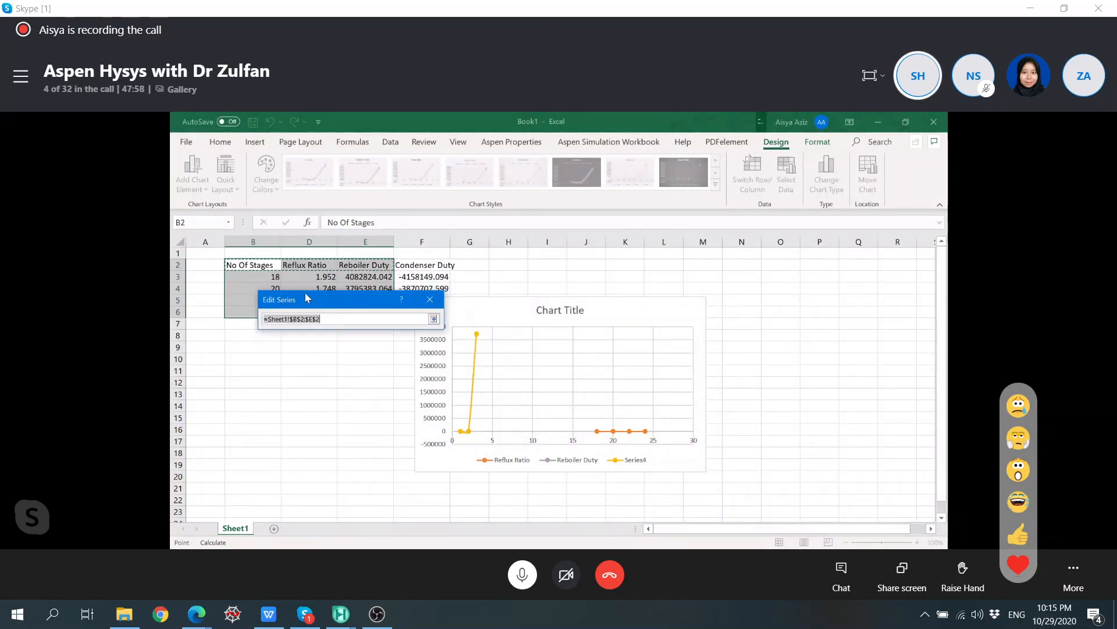
pyautogui.moveTo(278, 278); pyautogui.dragTo(274, 312)
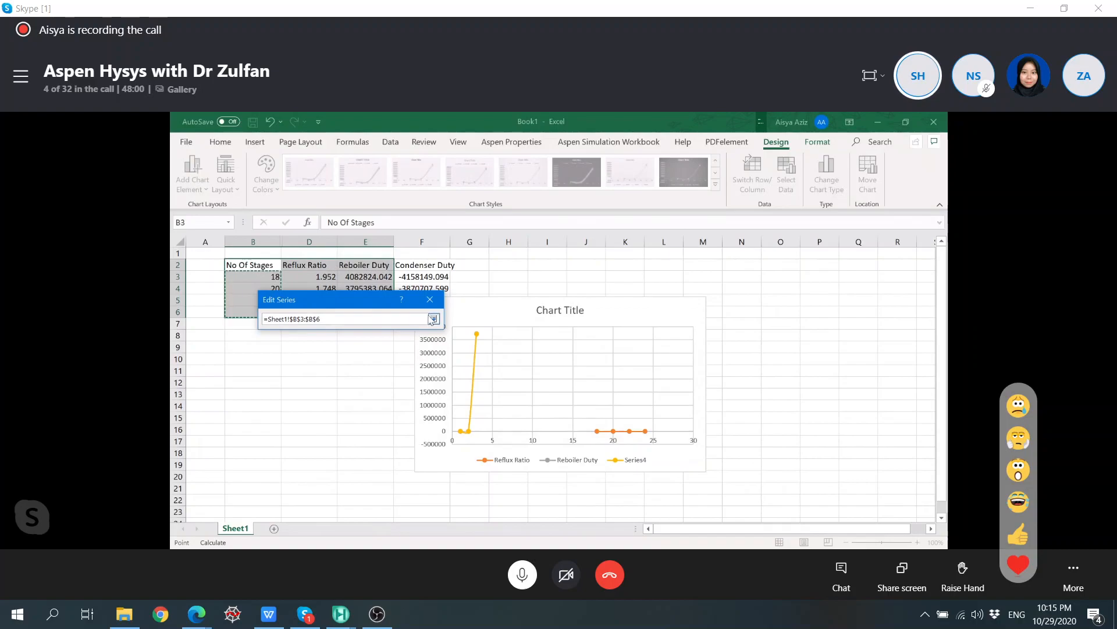
pyautogui.click(434, 318)
pyautogui.click(377, 377)
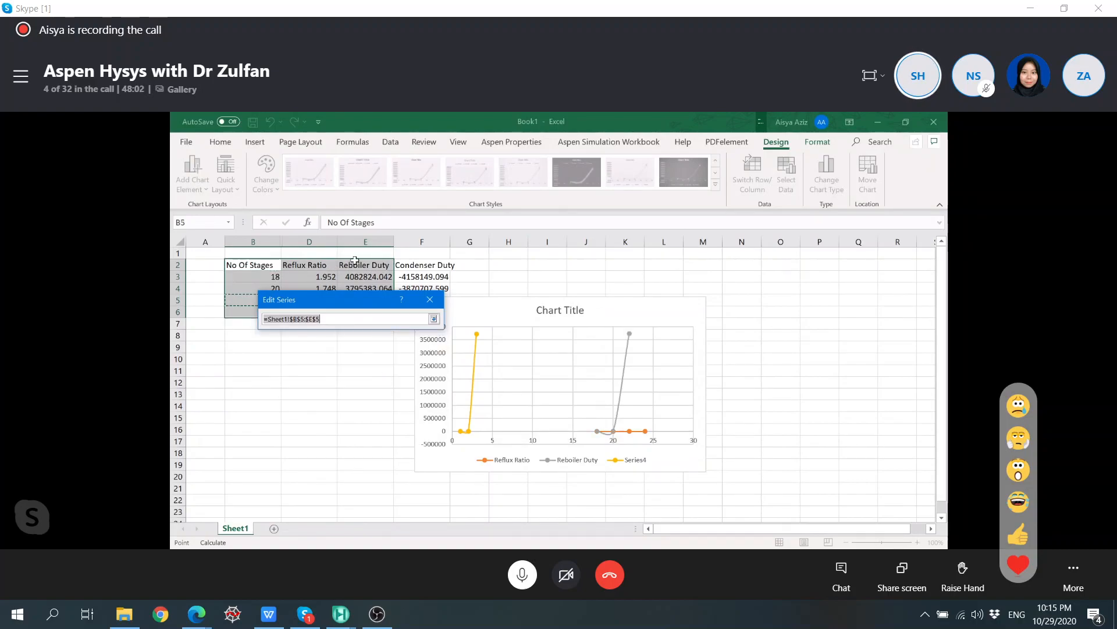
pyautogui.moveTo(361, 277); pyautogui.dragTo(364, 314)
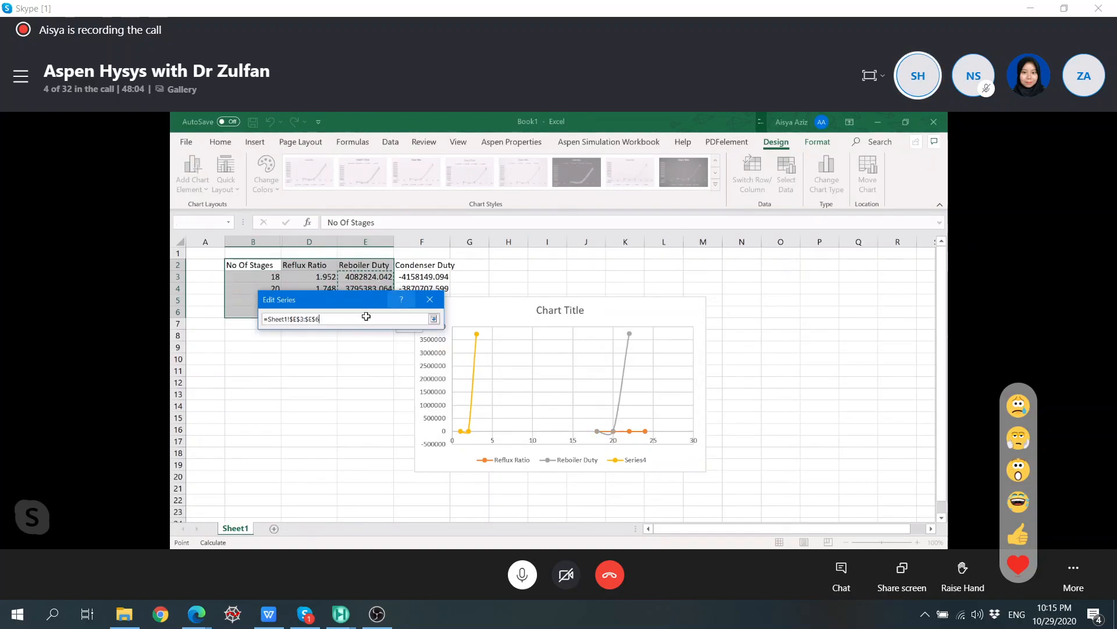
pyautogui.click(434, 319)
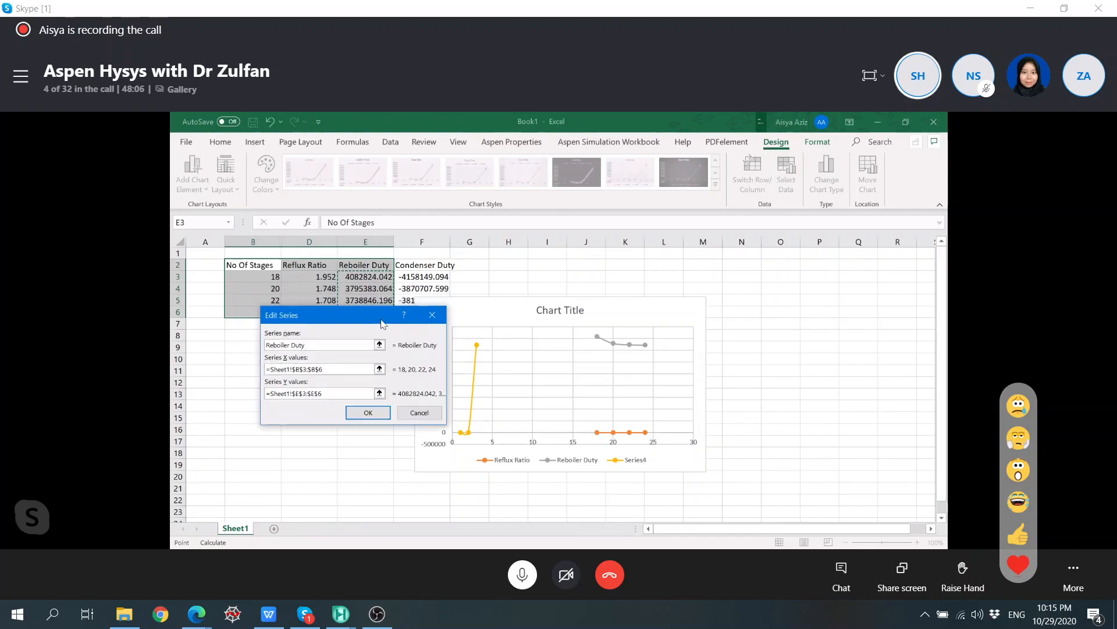
pyautogui.moveTo(382, 324); pyautogui.dragTo(371, 369)
pyautogui.click(358, 459)
# Step: Edit Series4 as Condenser Duty with X values from B3:B6 and Y values from F3:F6, and apply the chart's data source
pyautogui.click(413, 384)
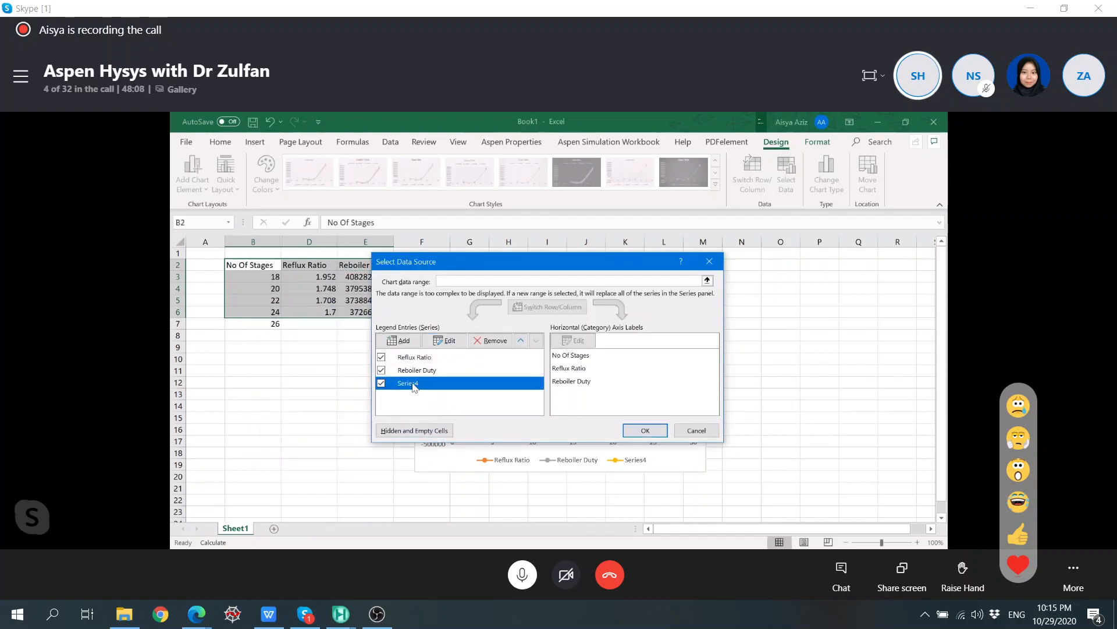
pyautogui.click(446, 341)
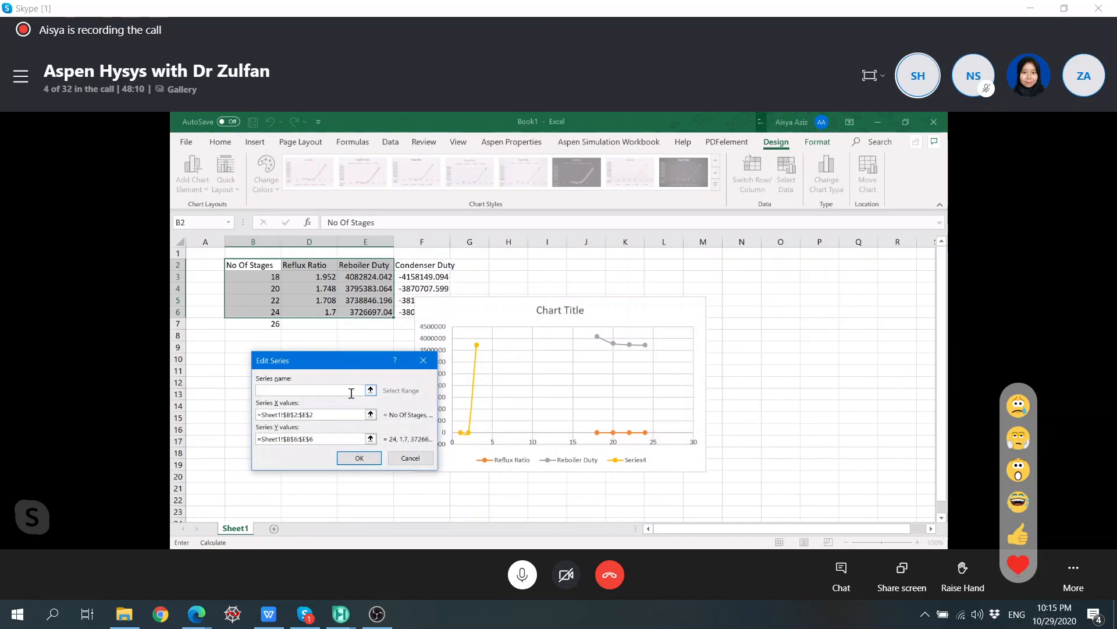
pyautogui.write('Condenser Duty')
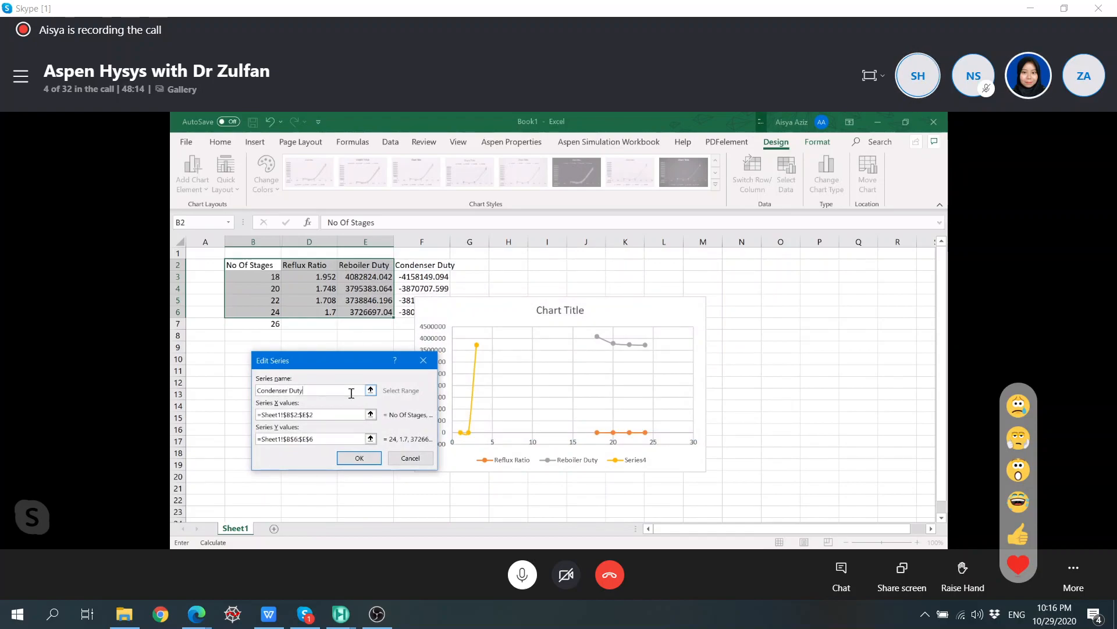
pyautogui.click(371, 414)
pyautogui.moveTo(268, 277); pyautogui.dragTo(267, 313)
pyautogui.click(427, 380)
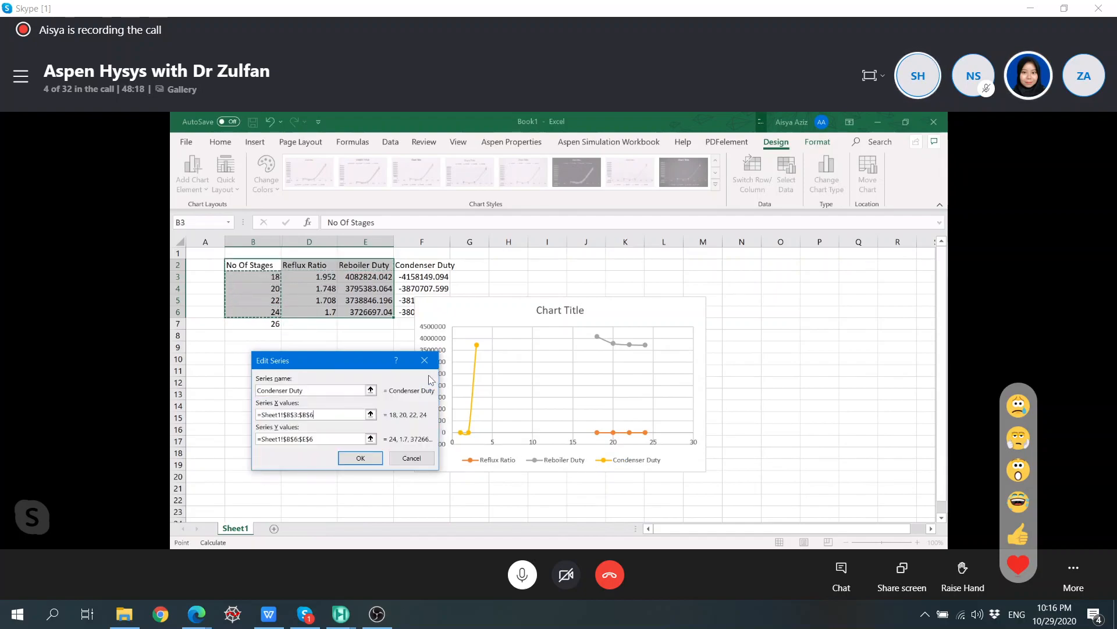
pyautogui.click(370, 439)
pyautogui.moveTo(423, 276); pyautogui.dragTo(434, 311)
pyautogui.click(428, 380)
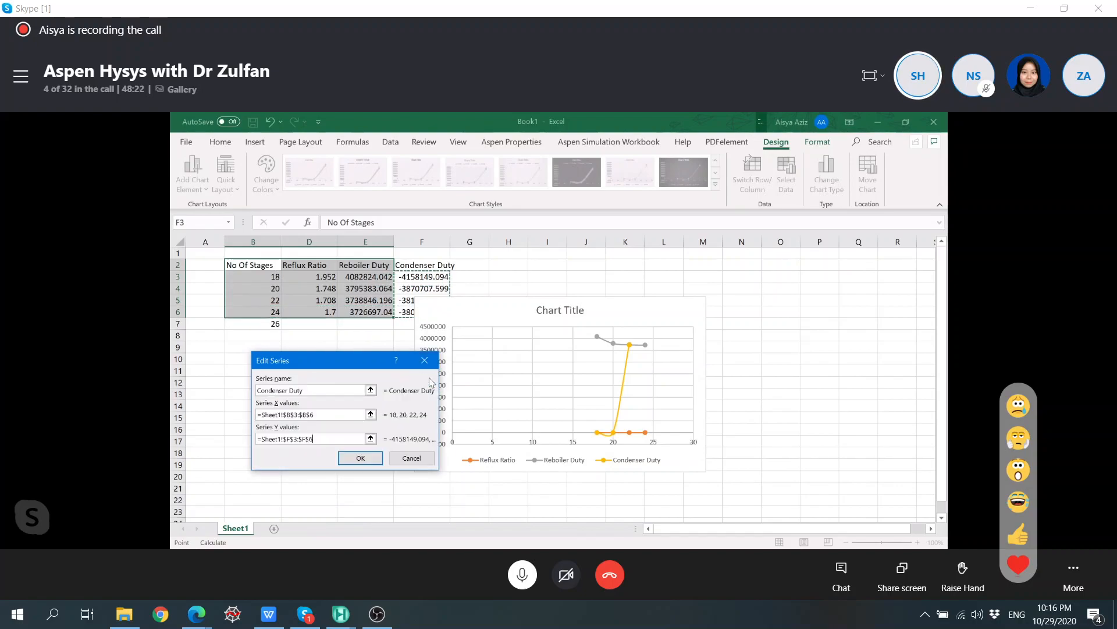
pyautogui.click(365, 458)
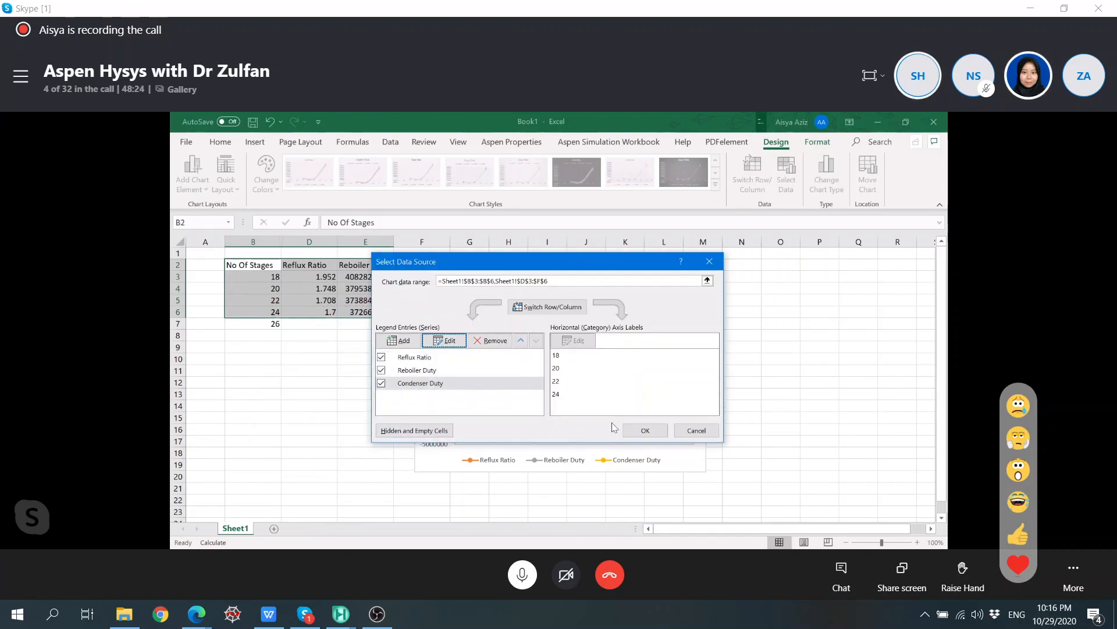
pyautogui.click(645, 431)
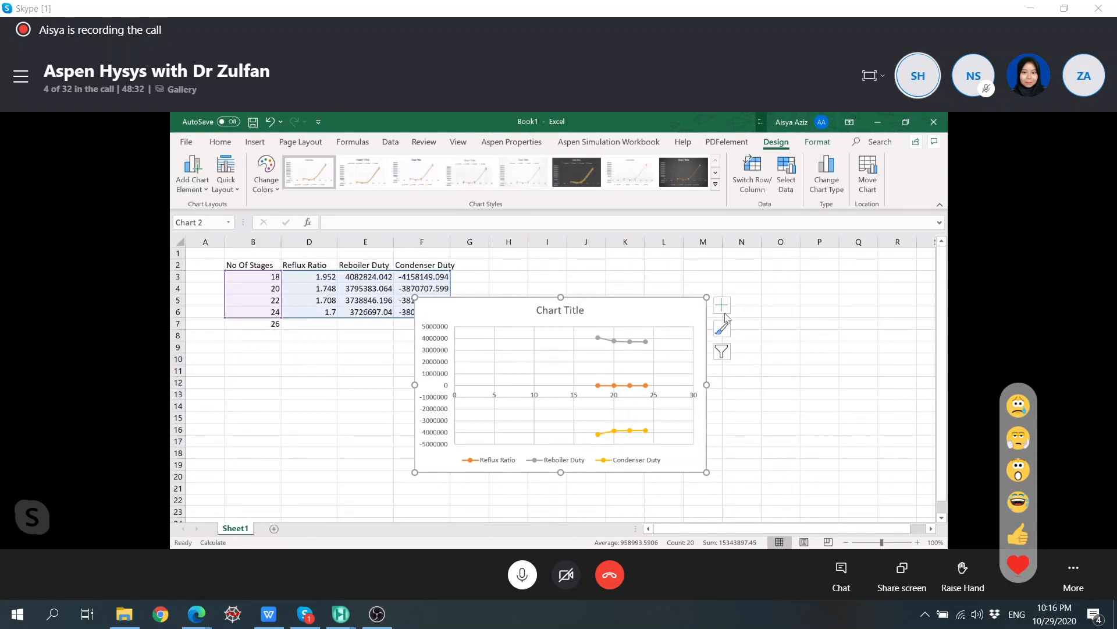
pyautogui.click(721, 351)
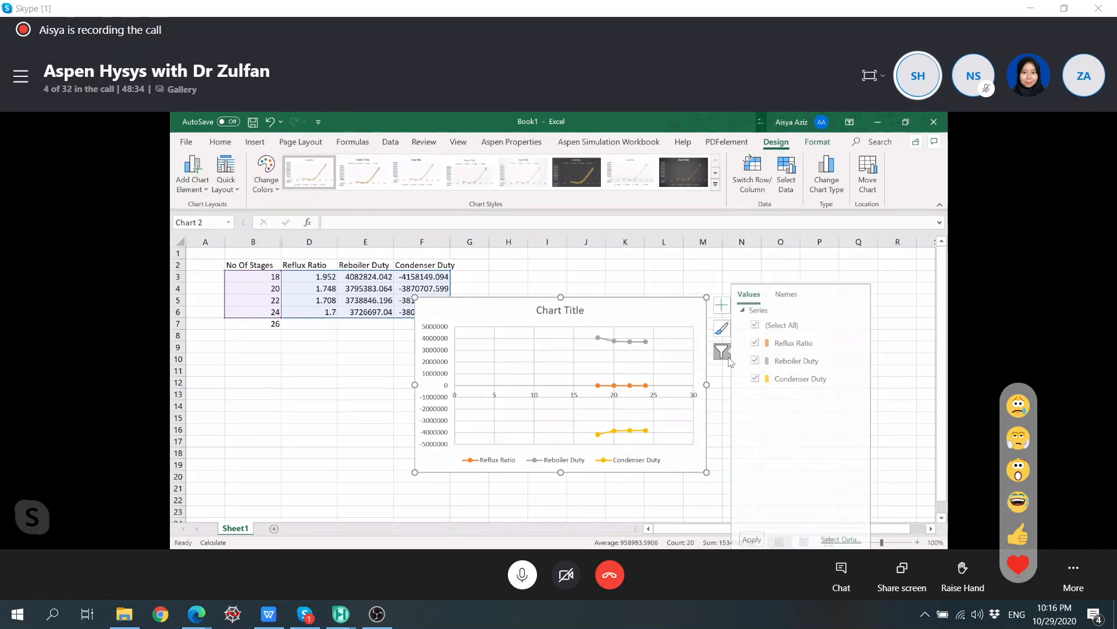
pyautogui.click(760, 344)
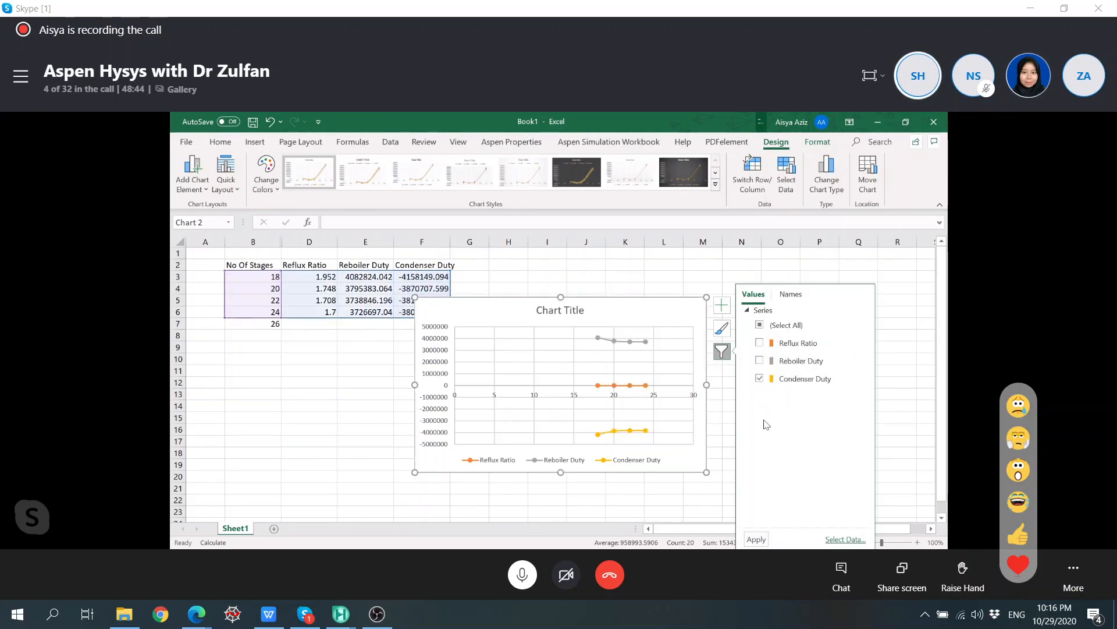
pyautogui.click(759, 379)
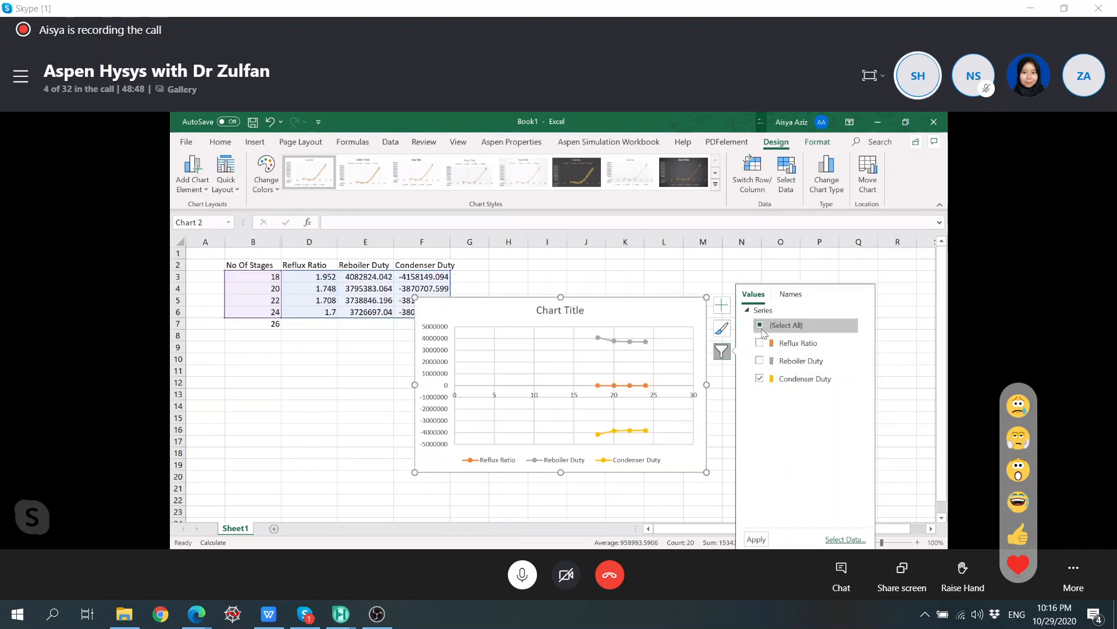
pyautogui.click(760, 343)
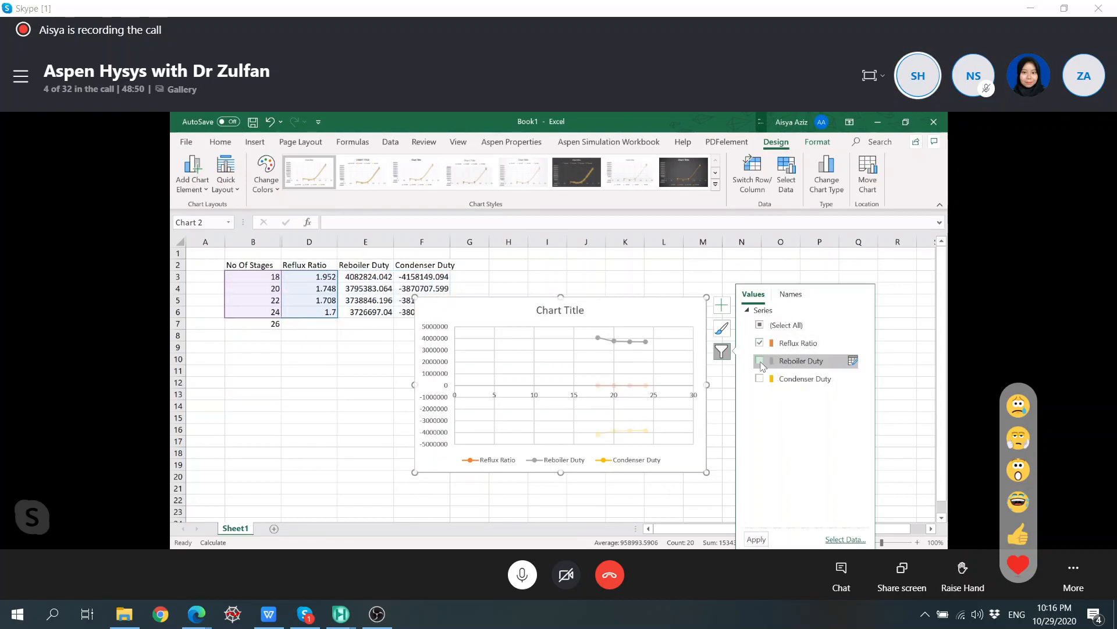
pyautogui.click(759, 360)
pyautogui.click(759, 378)
pyautogui.click(759, 343)
pyautogui.click(759, 360)
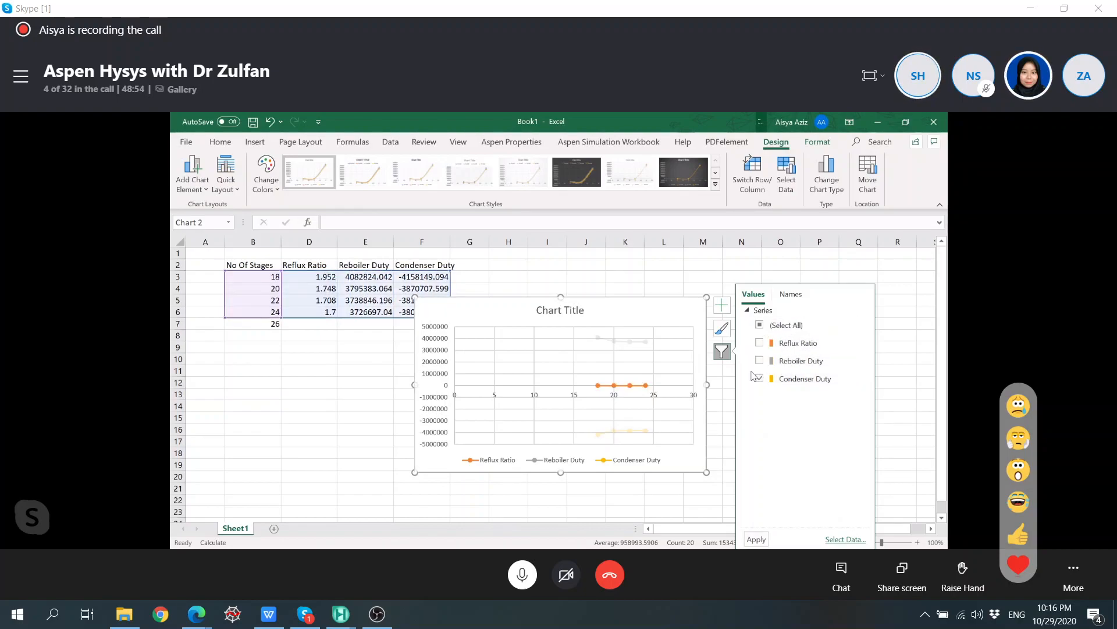
pyautogui.click(711, 478)
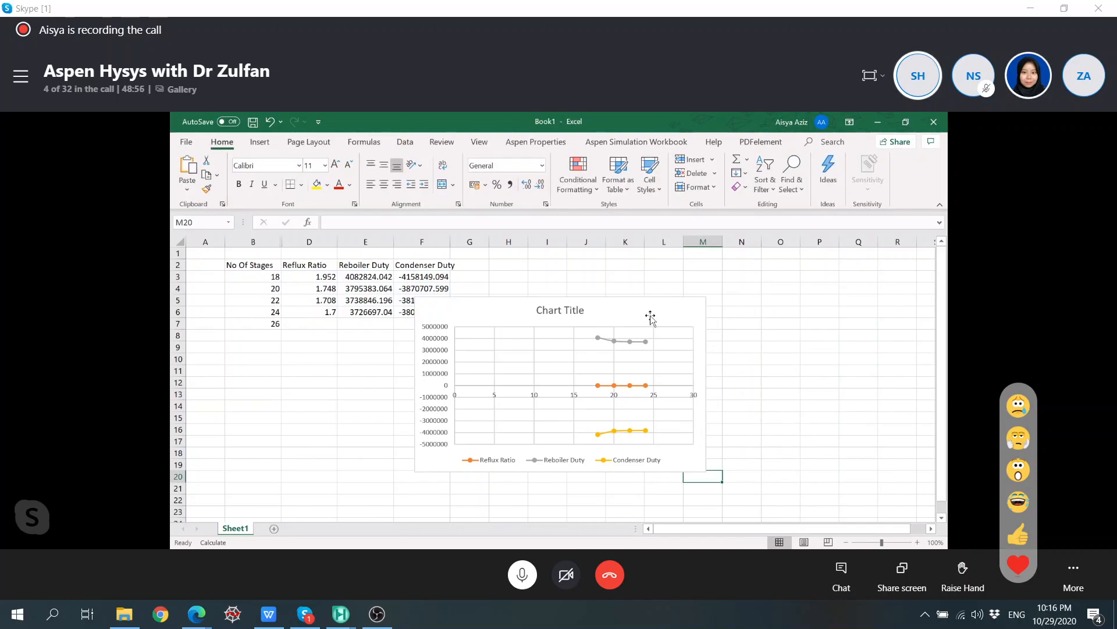
# Step: Move the chart clear of the table and hide the Reflux Ratio and Reboiler Duty columns so only Condenser Duty is plotted
pyautogui.moveTo(630, 300); pyautogui.dragTo(706, 282)
pyautogui.moveTo(361, 241); pyautogui.dragTo(330, 239)
pyautogui.rightClick(330, 239)
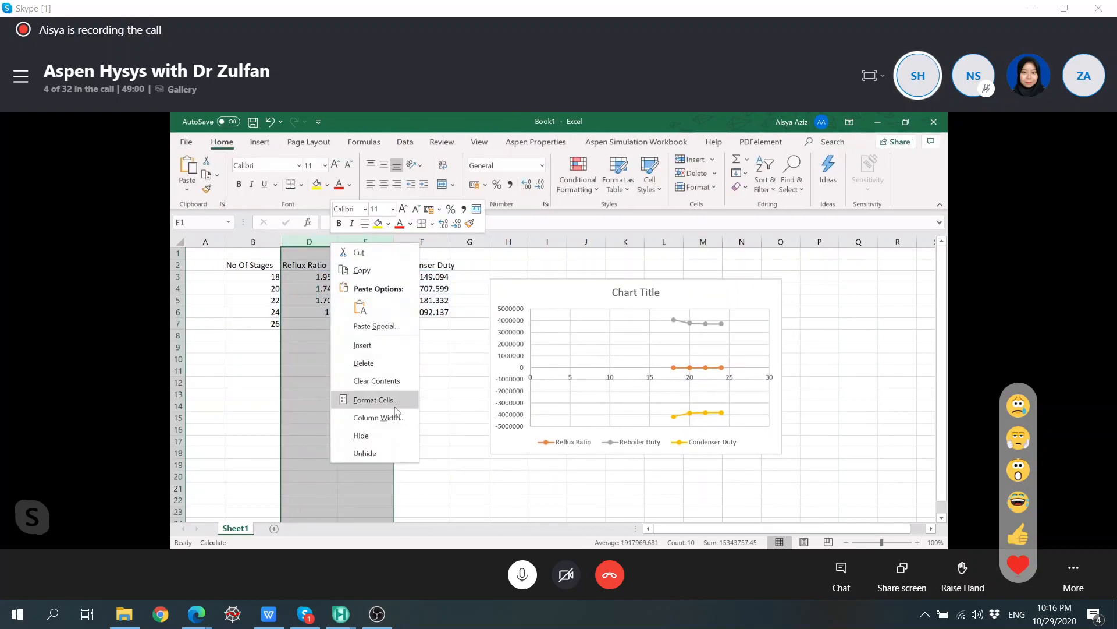
pyautogui.click(393, 430)
pyautogui.click(585, 291)
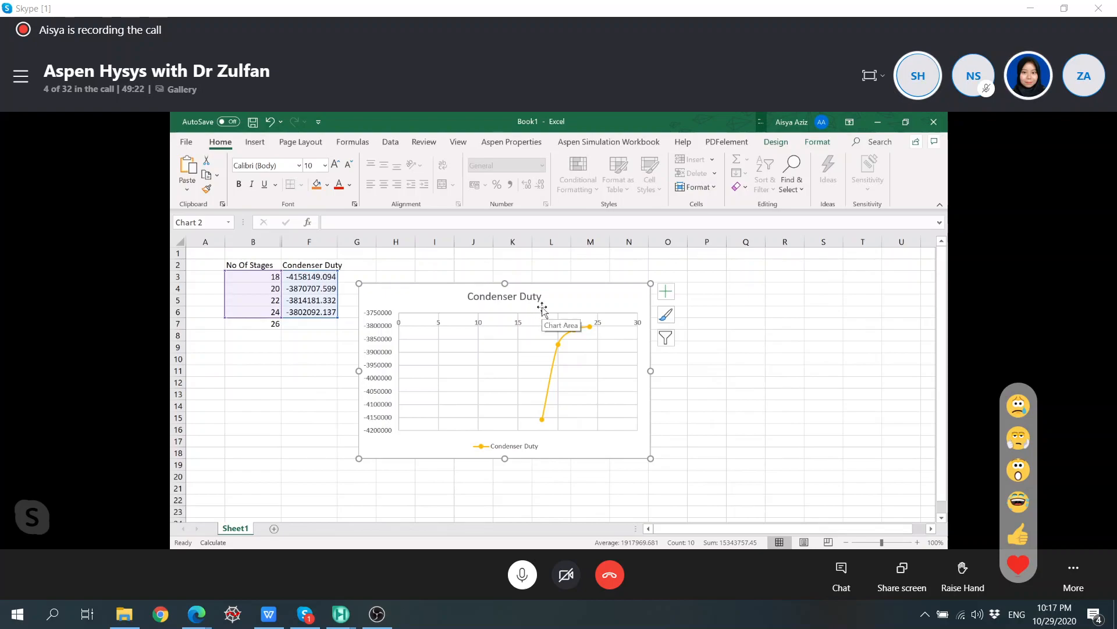
pyautogui.moveTo(542, 307); pyautogui.dragTo(591, 306)
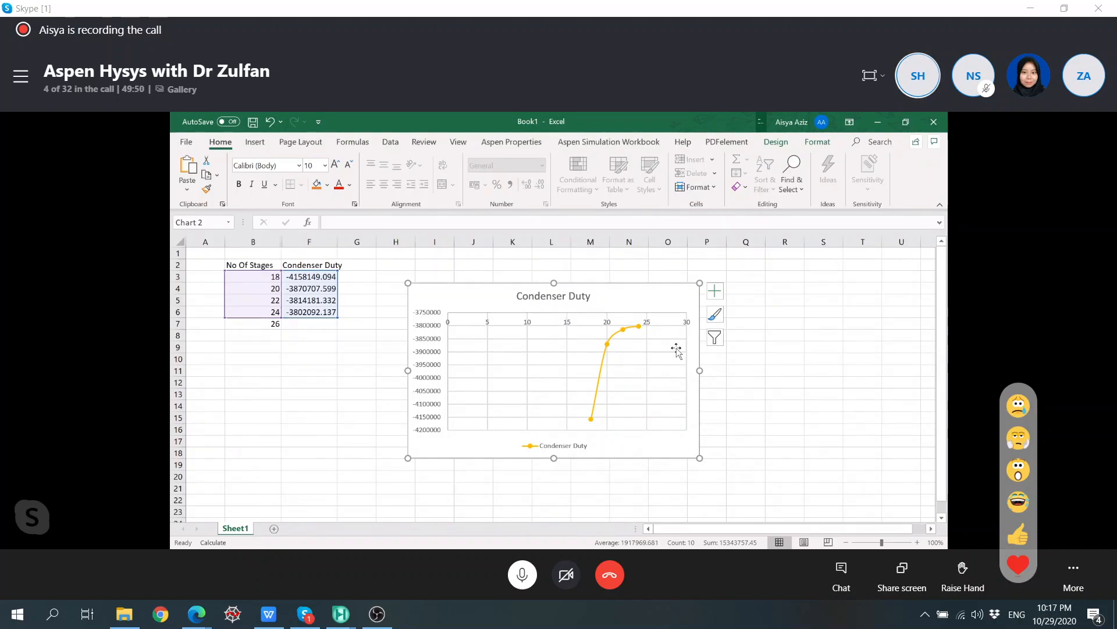
# Step: Unhide the Reflux Ratio and Reboiler Duty columns between No Of Stages and Condenser Duty
pyautogui.rightClick(283, 241)
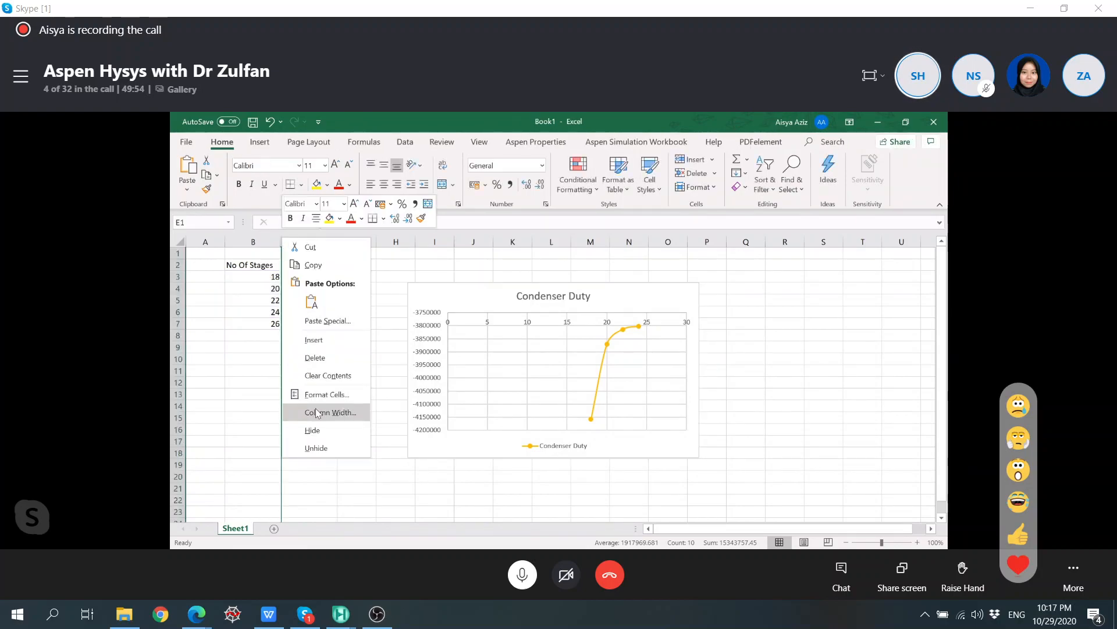
pyautogui.click(331, 452)
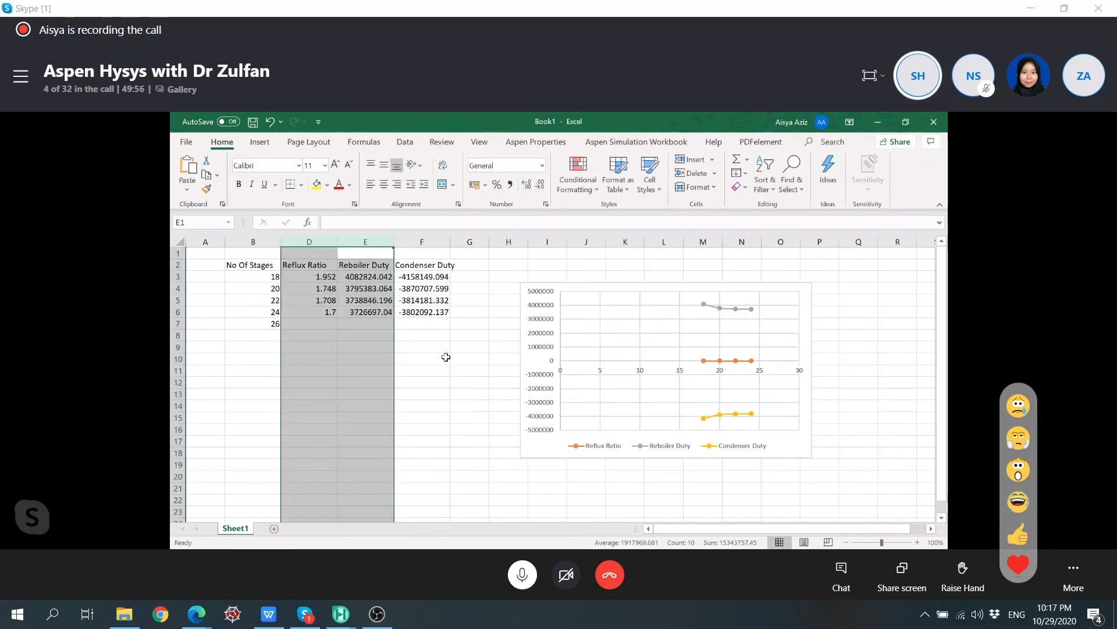
pyautogui.click(446, 357)
# Step: Hide the Reflux Ratio and Condenser Duty columns so only Reboiler Duty is plotted against the number of stages
pyautogui.click(372, 240)
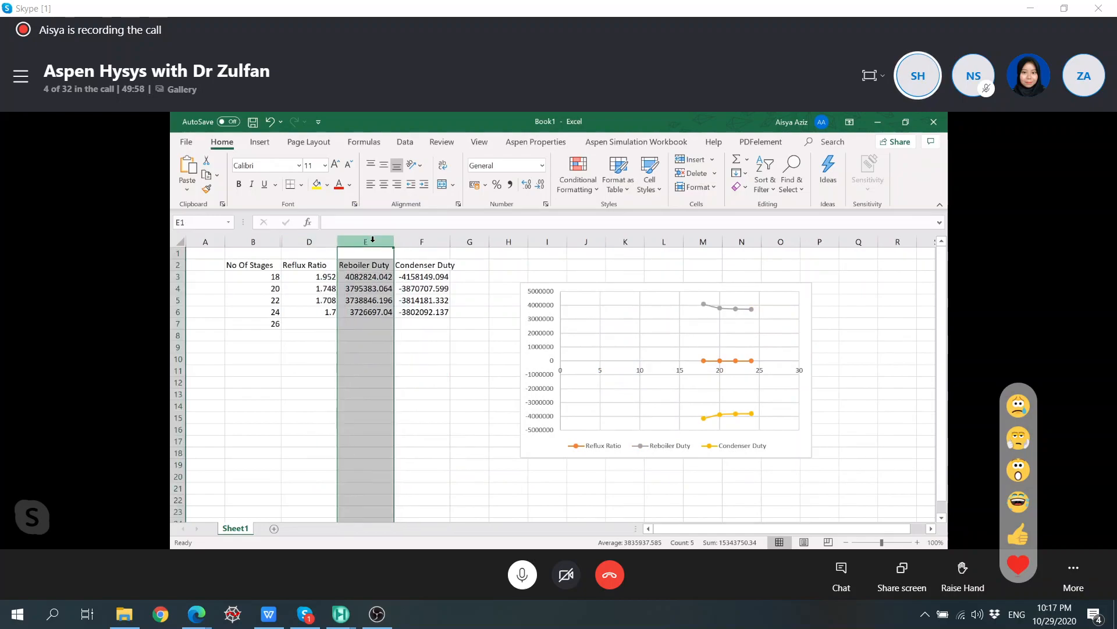
pyautogui.click(299, 238)
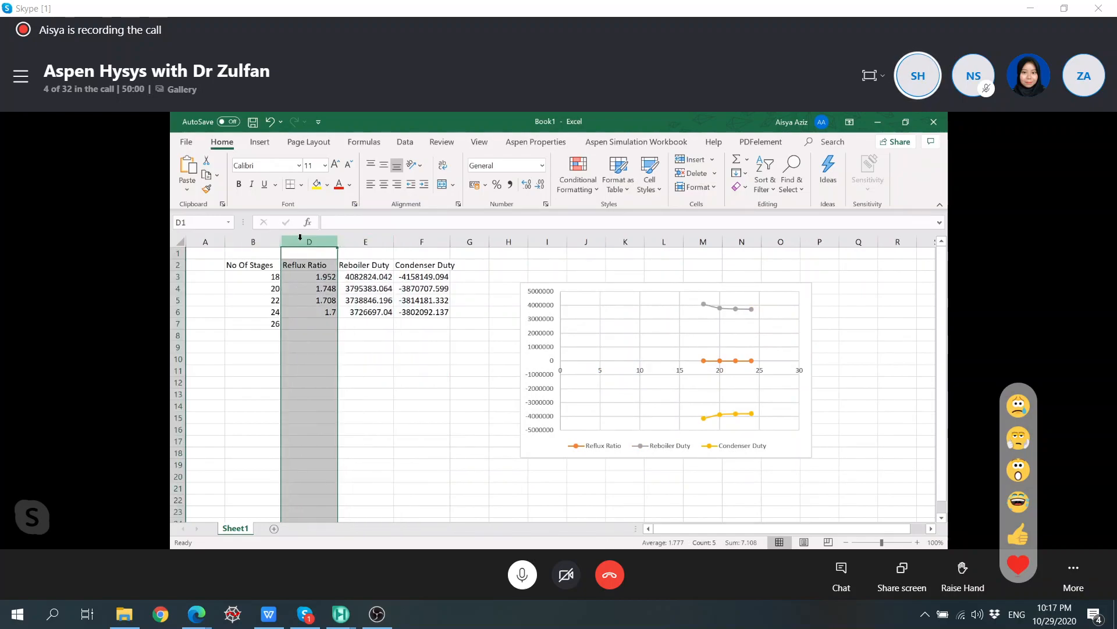
pyautogui.rightClick(331, 245)
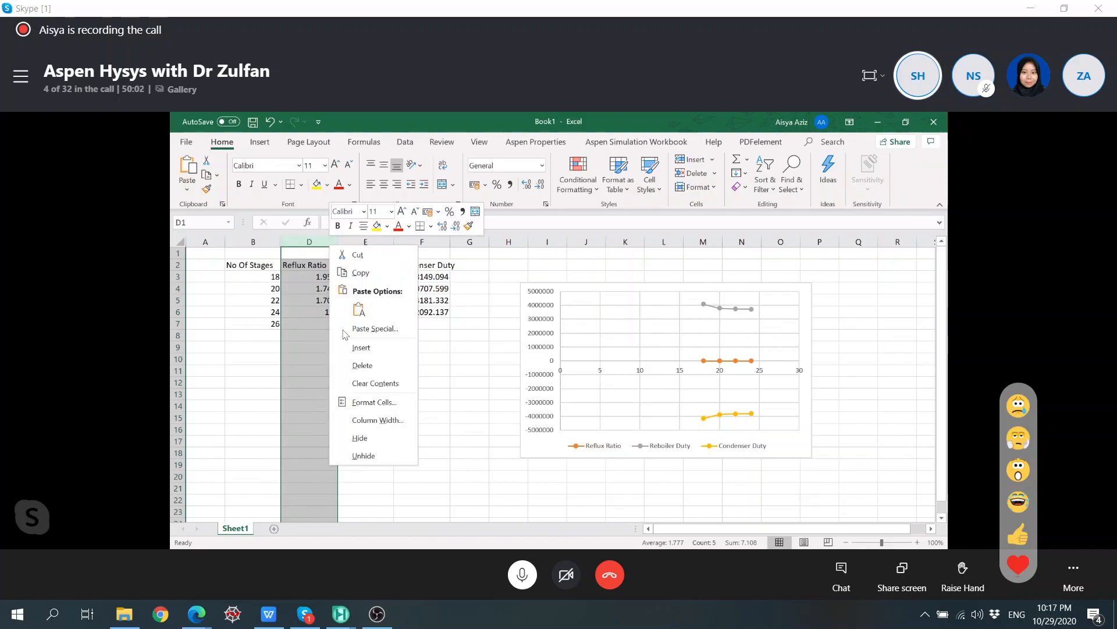
pyautogui.click(365, 441)
pyautogui.click(379, 241)
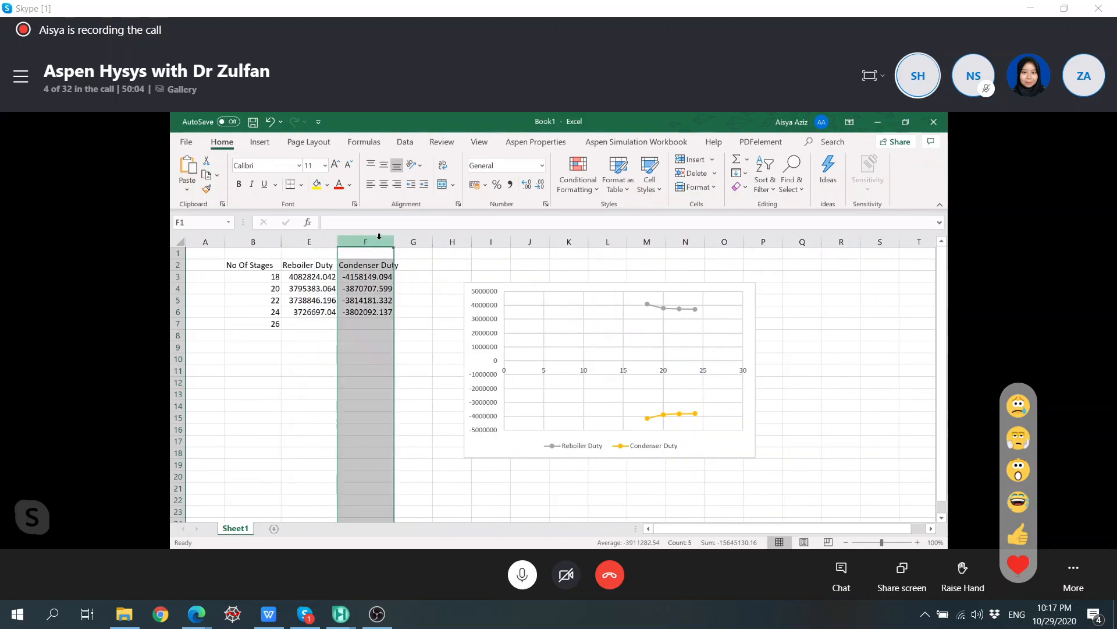
pyautogui.rightClick(380, 242)
pyautogui.click(411, 432)
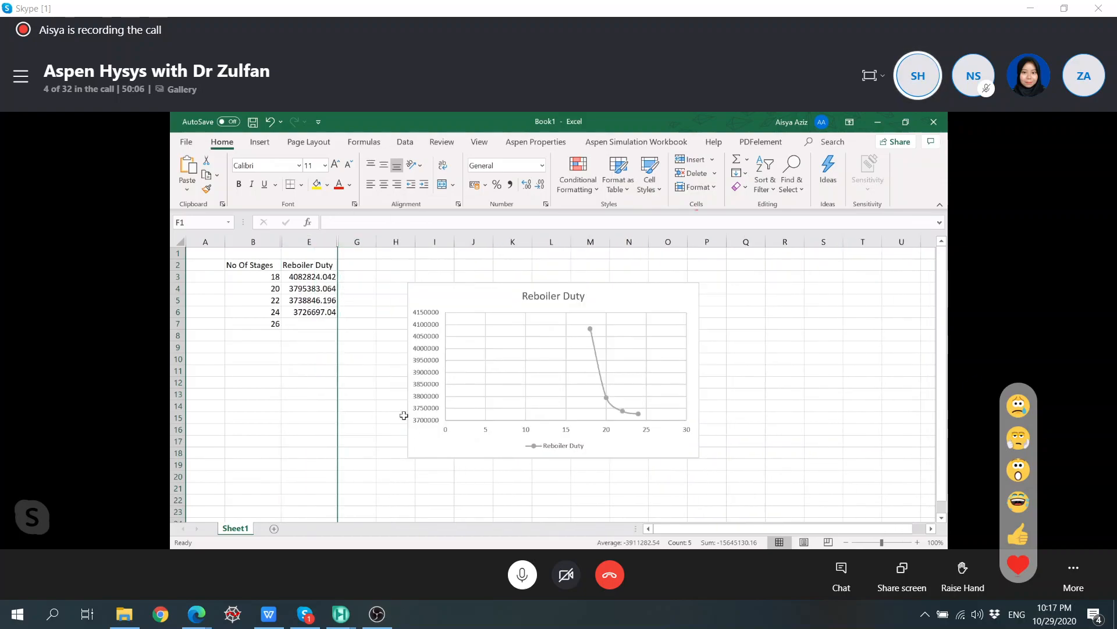
pyautogui.moveTo(605, 381)
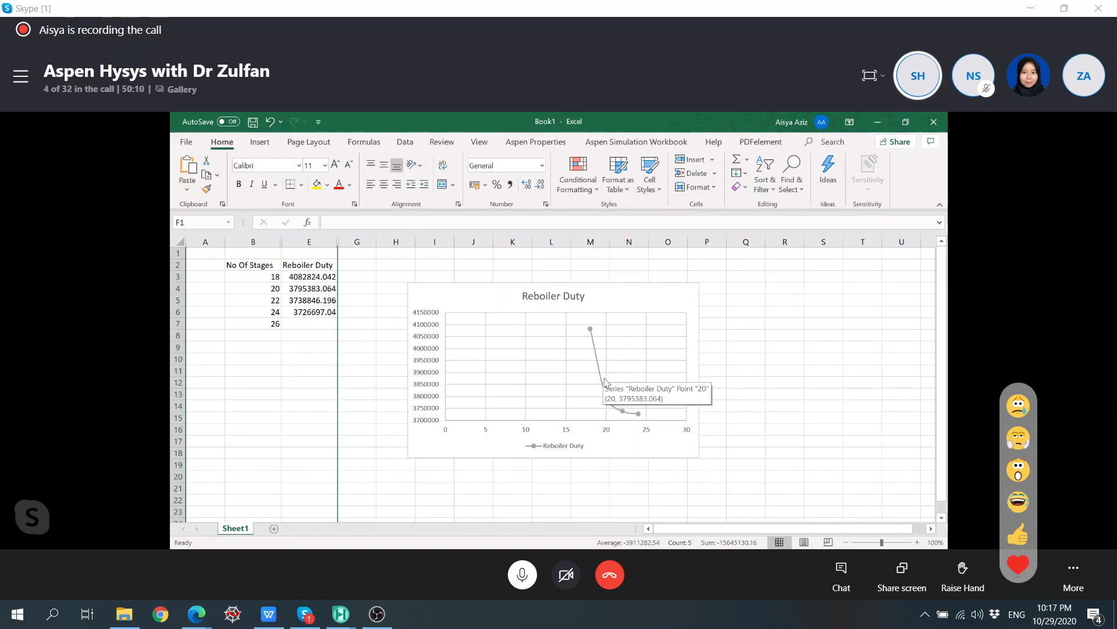
# Step: Reposition the Reboiler Duty chart beside the table, leaving several empty columns between them
pyautogui.click(621, 298)
pyautogui.moveTo(622, 299); pyautogui.dragTo(820, 284)
pyautogui.click(494, 326)
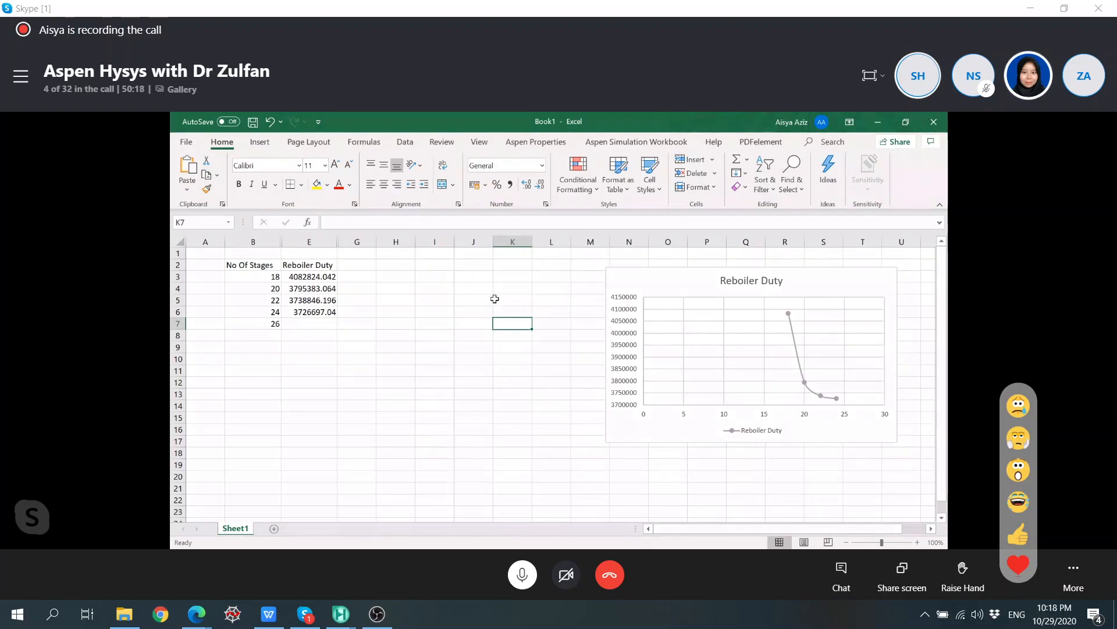
pyautogui.moveTo(644, 294); pyautogui.dragTo(564, 324)
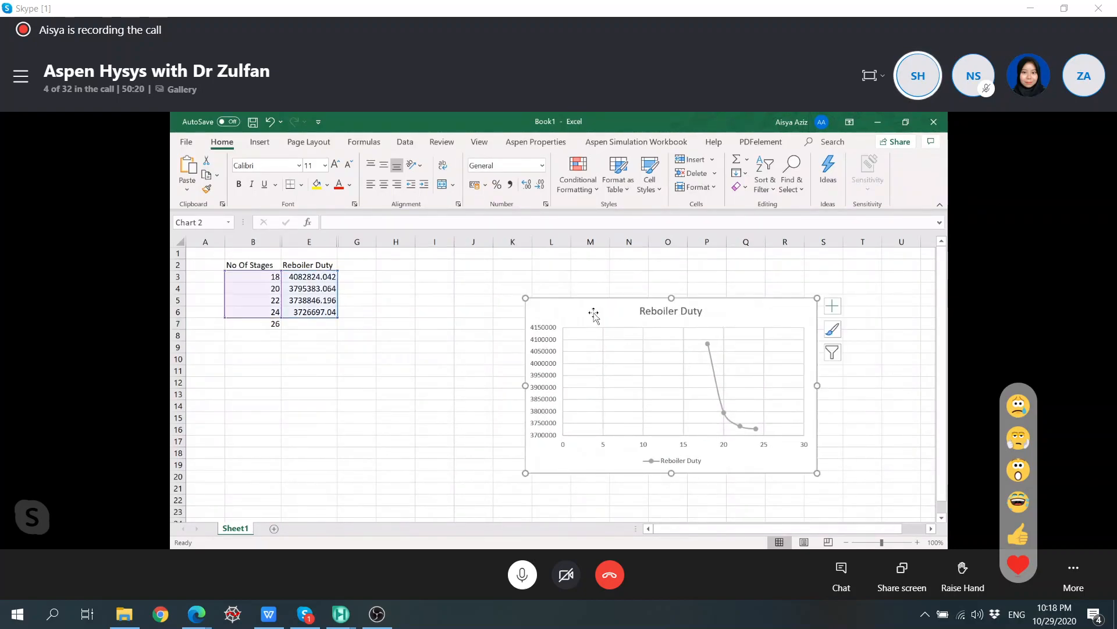
pyautogui.click(488, 323)
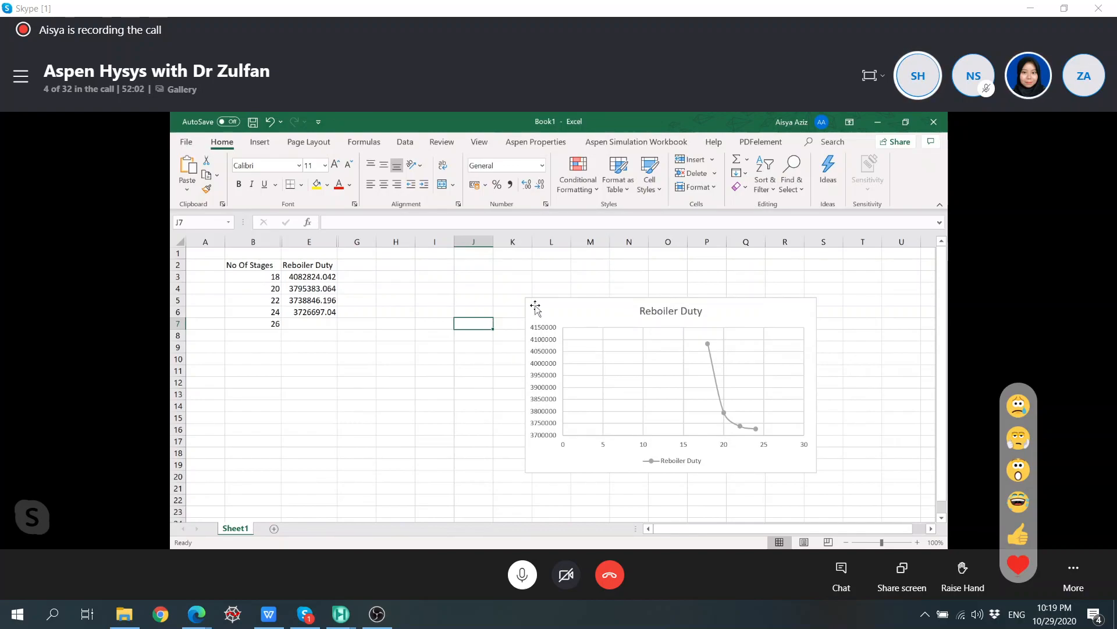
pyautogui.moveTo(551, 304); pyautogui.dragTo(626, 288)
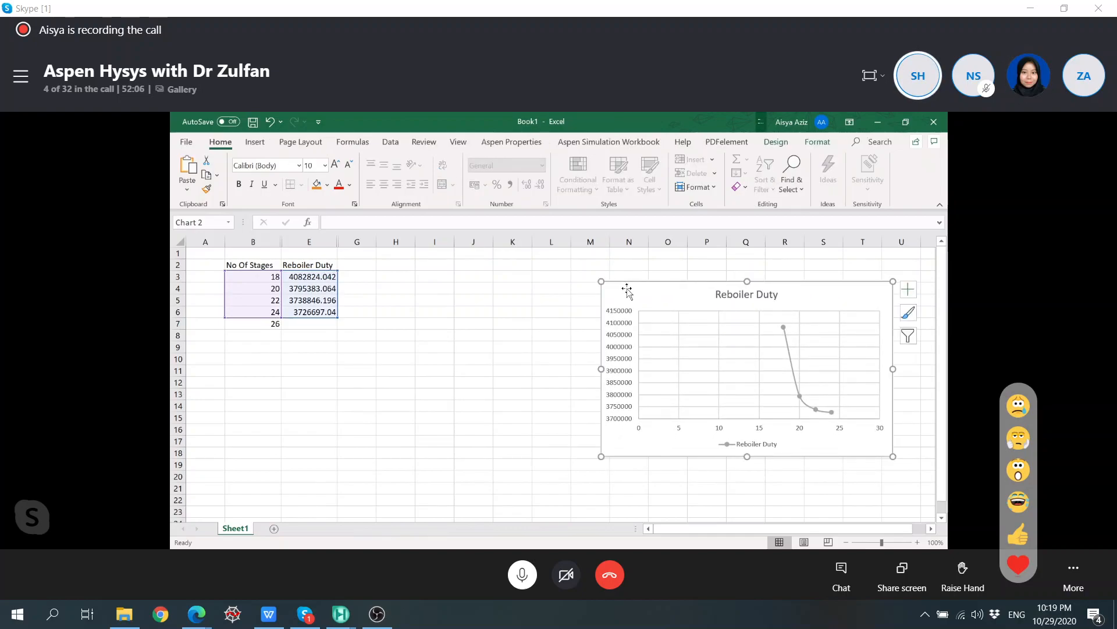
# Step: Unhide the Reflux Ratio column between No Of Stages and Reboiler Duty
pyautogui.rightClick(279, 243)
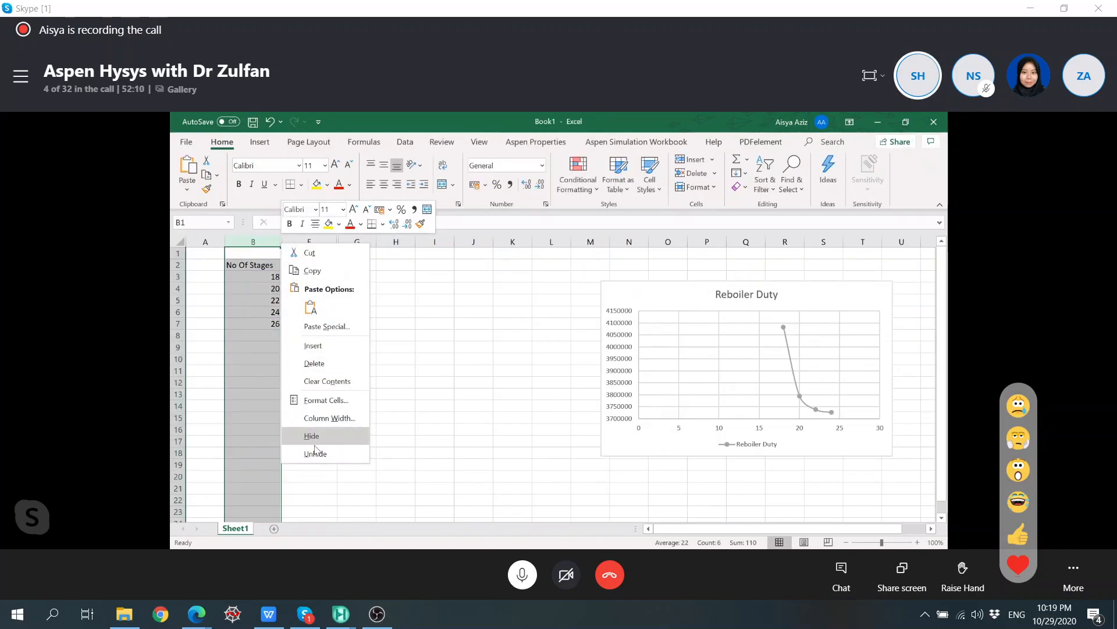
pyautogui.click(317, 453)
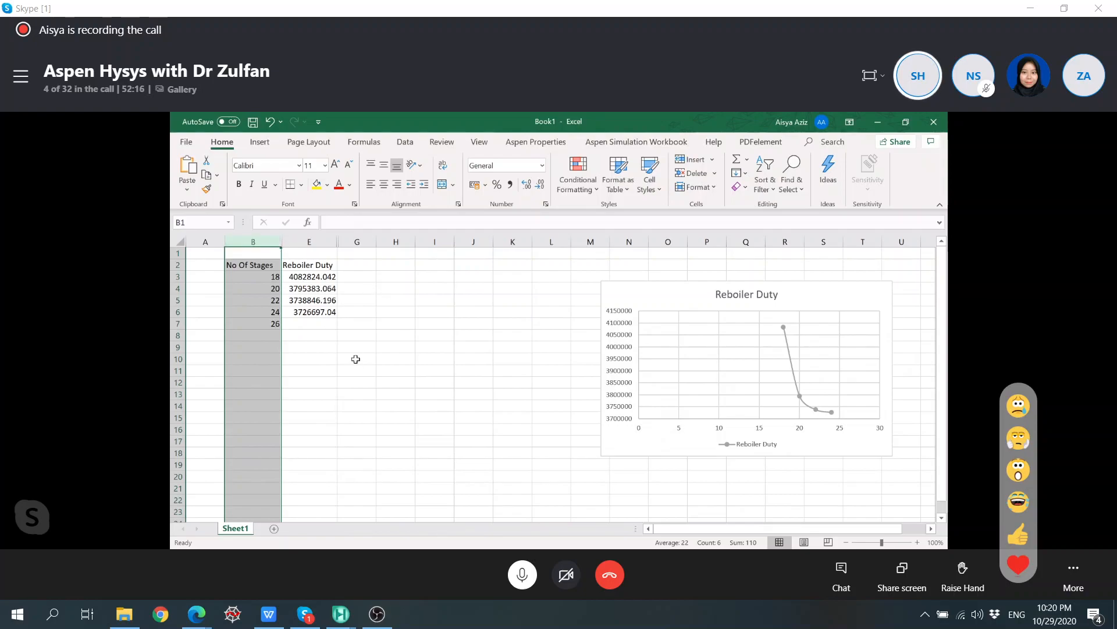
pyautogui.rightClick(280, 239)
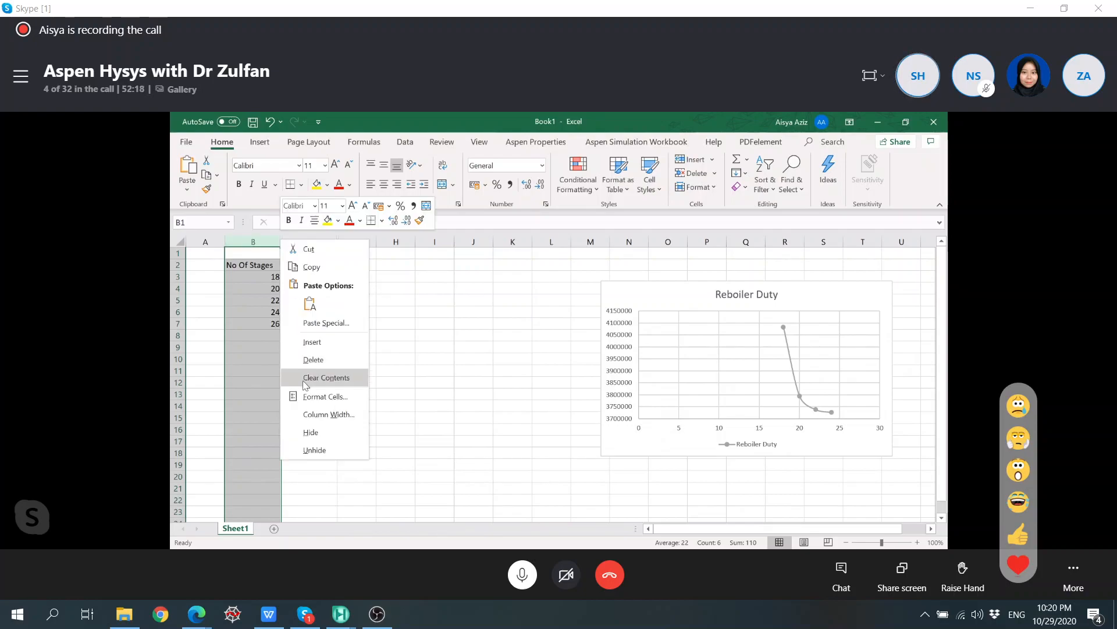
pyautogui.click(314, 451)
pyautogui.click(318, 430)
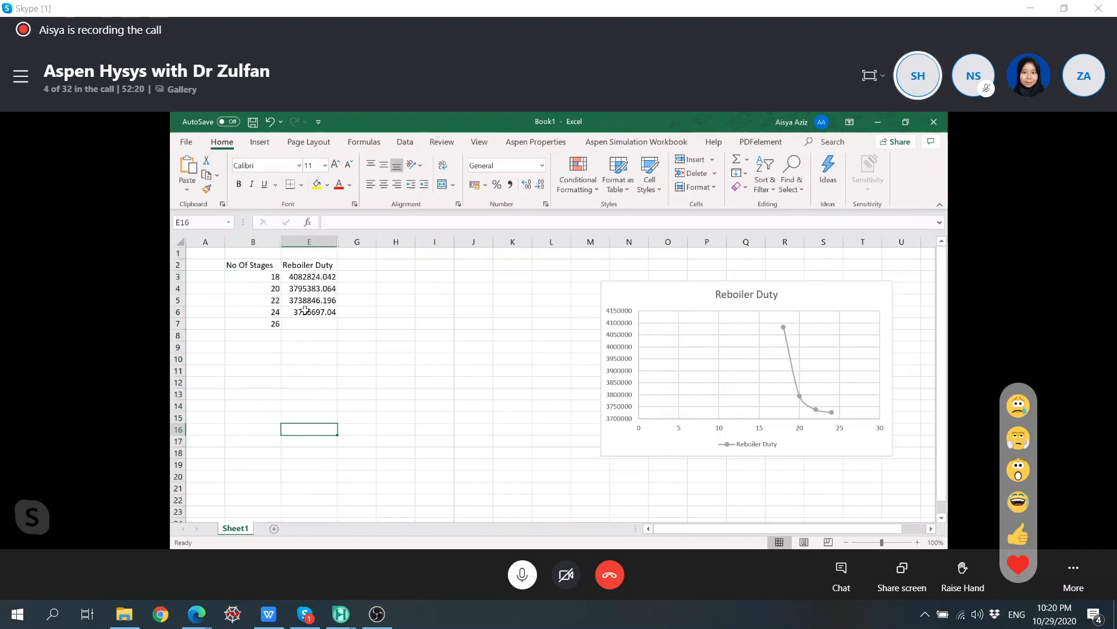
pyautogui.rightClick(282, 239)
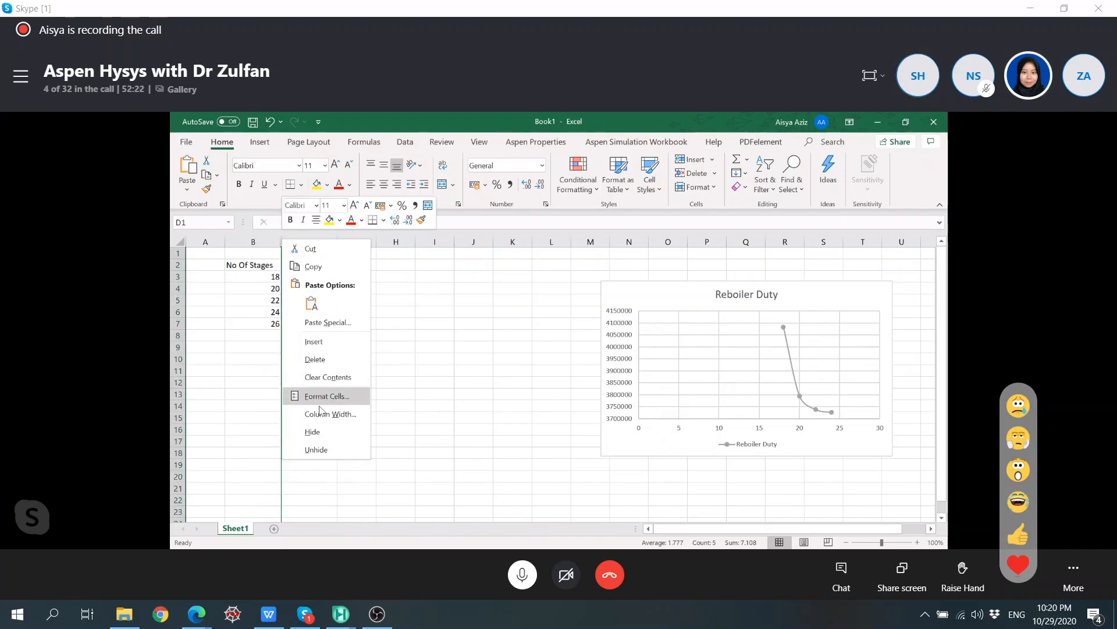
pyautogui.click(317, 449)
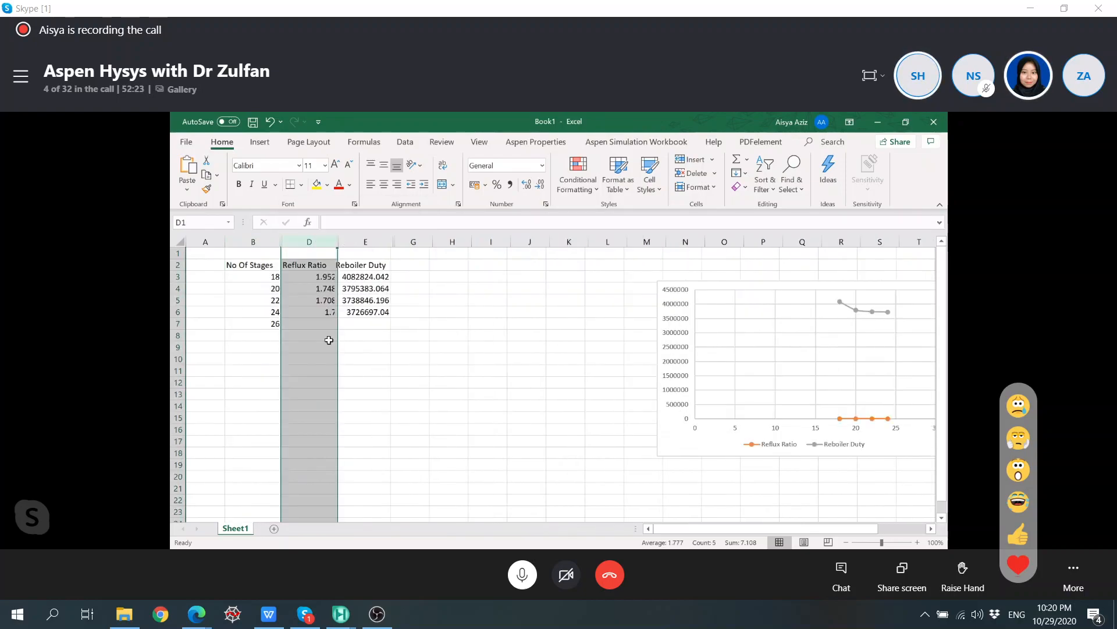
# Step: Try to unhide the Condenser Duty column beside Reboiler Duty
pyautogui.rightClick(393, 244)
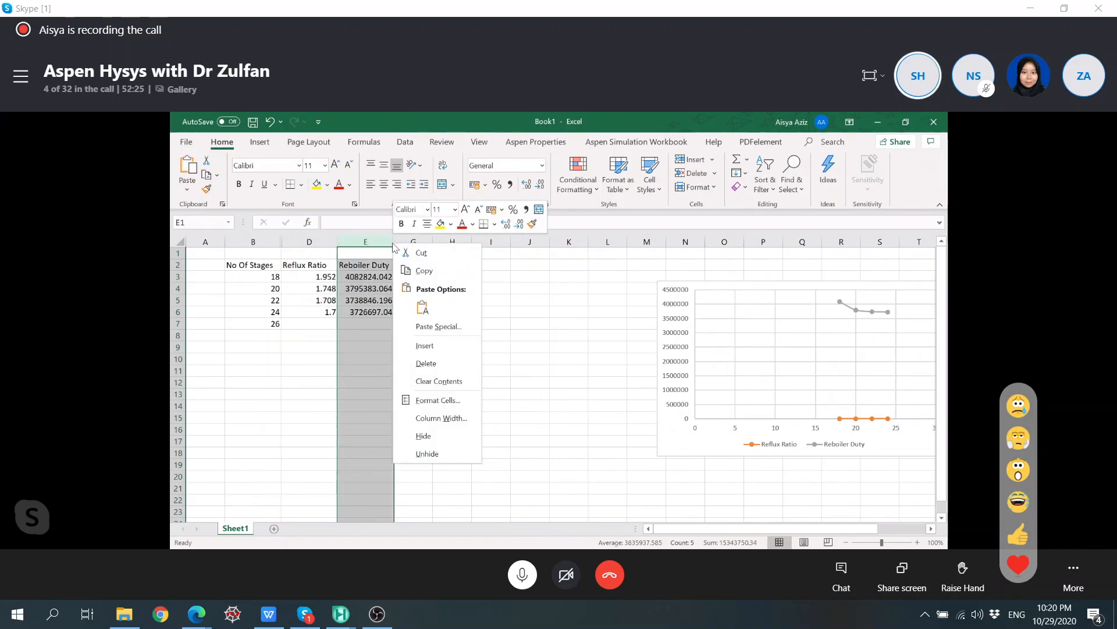
pyautogui.click(431, 451)
pyautogui.rightClick(436, 406)
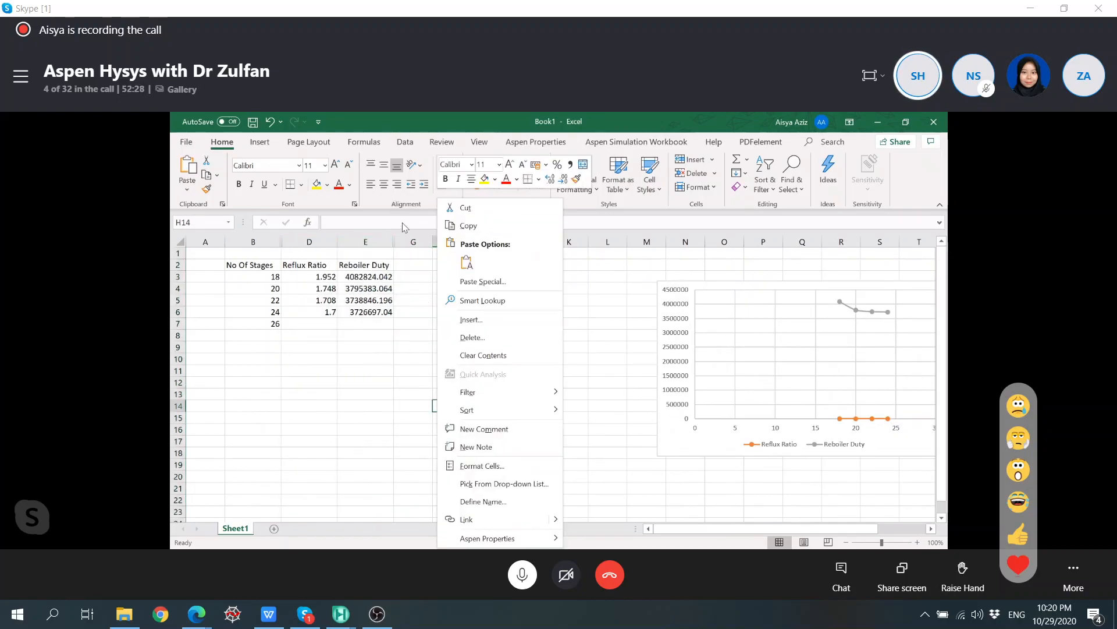
pyautogui.click(394, 241)
pyautogui.click(391, 242)
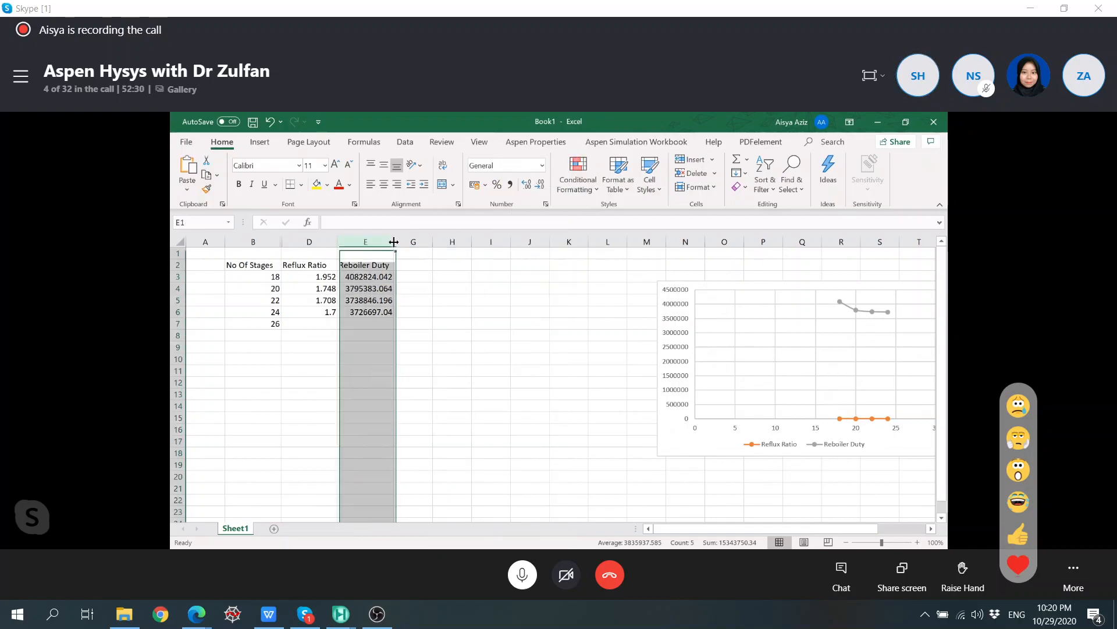
pyautogui.rightClick(395, 242)
pyautogui.click(434, 454)
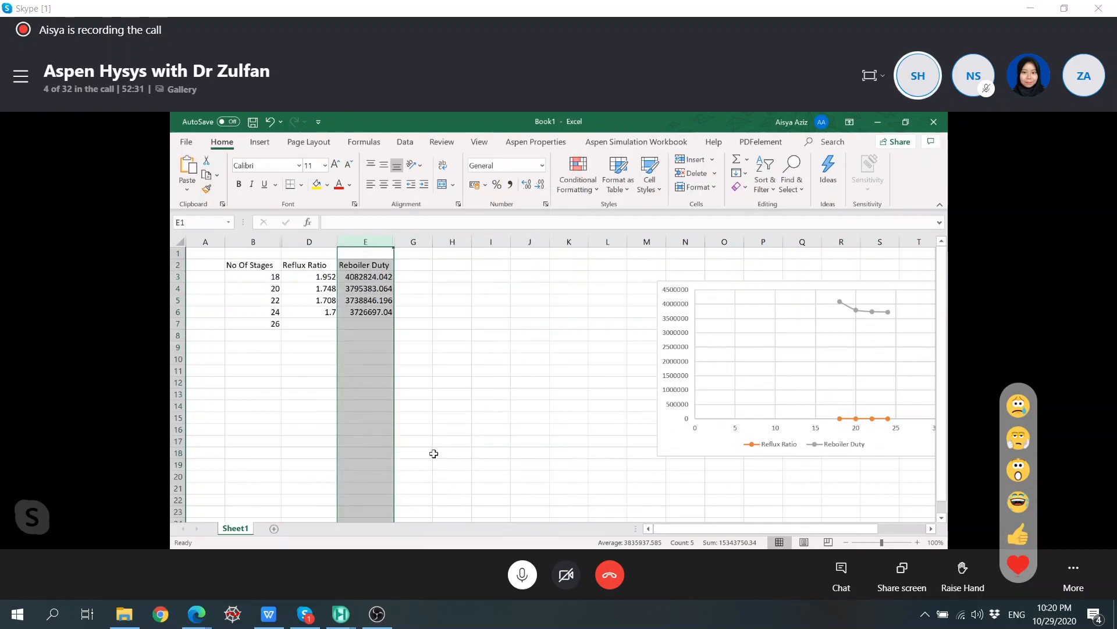
pyautogui.click(427, 301)
pyautogui.click(393, 241)
pyautogui.rightClick(393, 242)
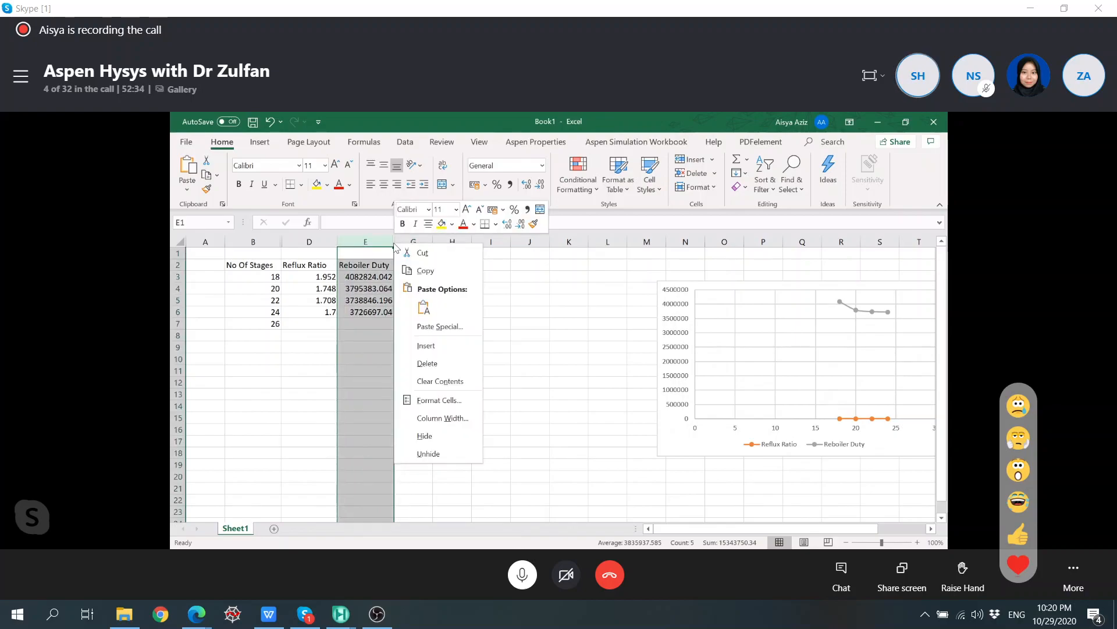
pyautogui.click(433, 455)
pyautogui.click(437, 373)
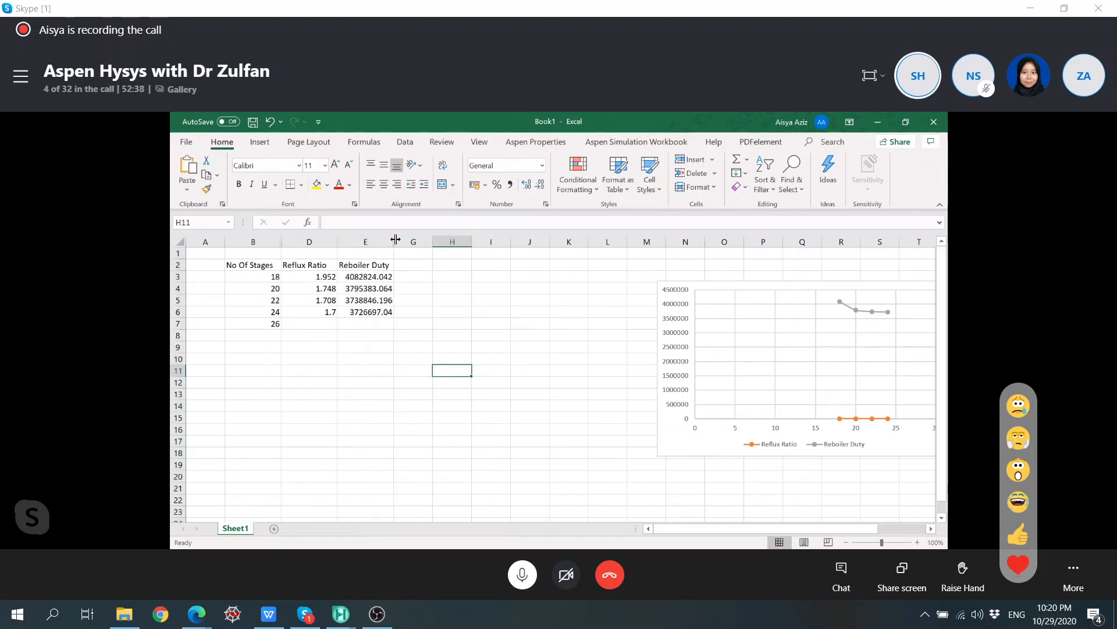
# Step: Unhide the Feed Stages column between No Of Stages and Reflux Ratio
pyautogui.click(282, 241)
pyautogui.rightClick(282, 242)
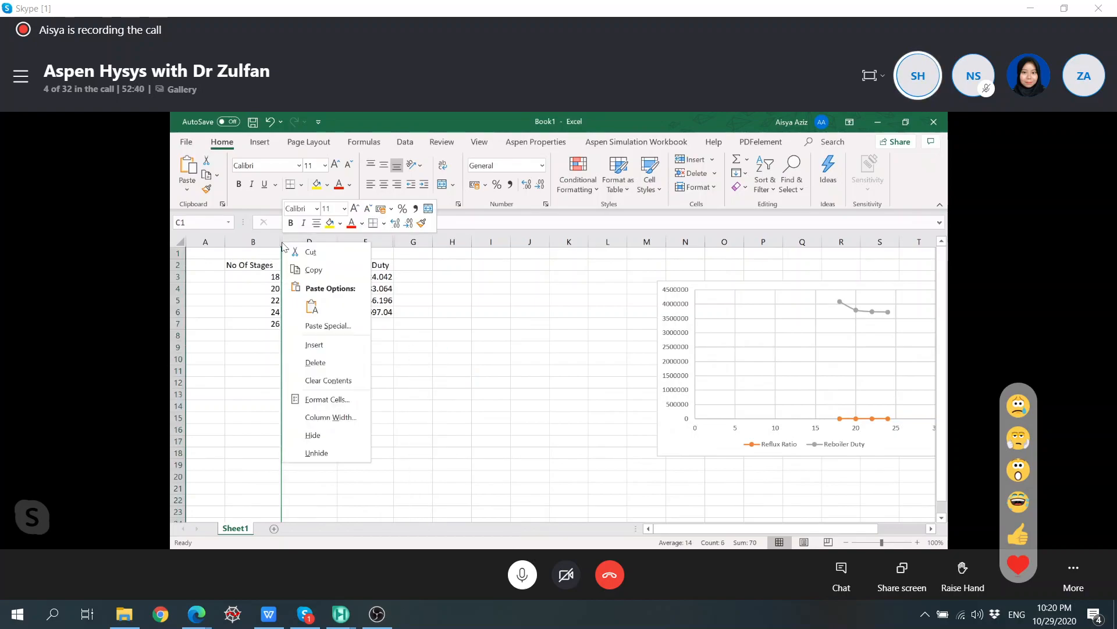
pyautogui.click(325, 453)
pyautogui.click(446, 367)
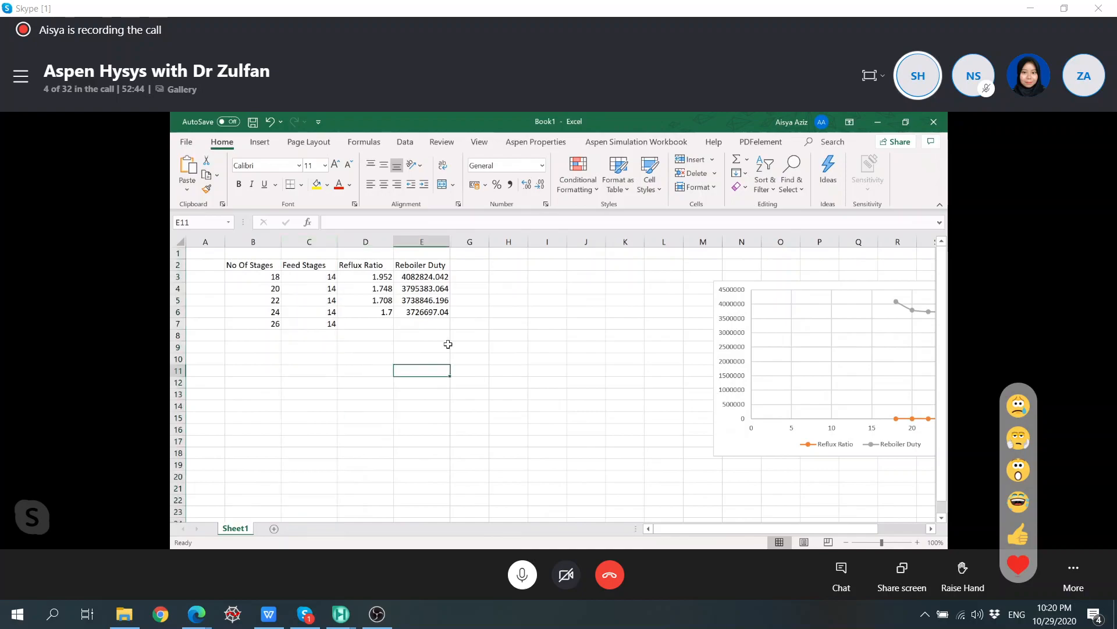
# Step: Unhide the Condenser Duty column F, located between Reboiler Duty and column G
pyautogui.click(475, 282)
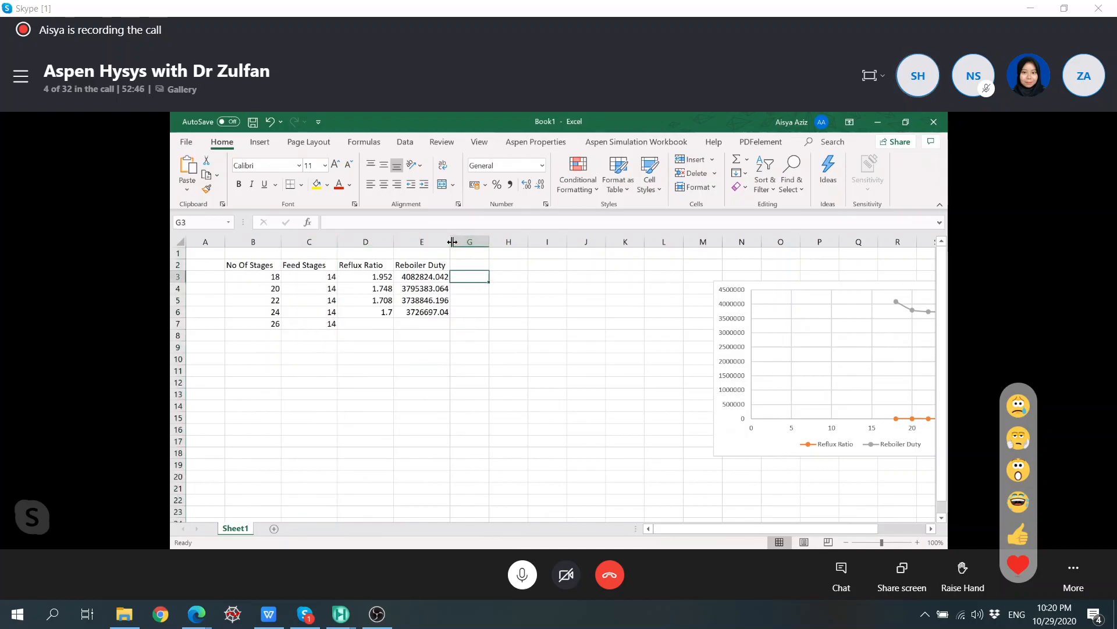
pyautogui.click(448, 242)
pyautogui.rightClick(449, 243)
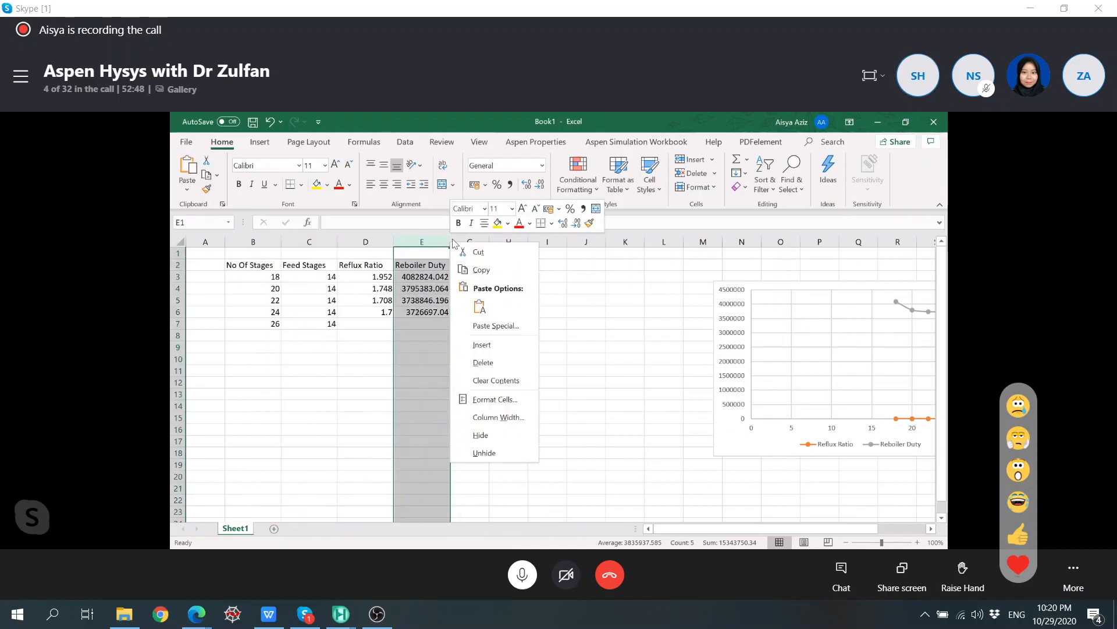
pyautogui.click(453, 240)
pyautogui.rightClick(452, 238)
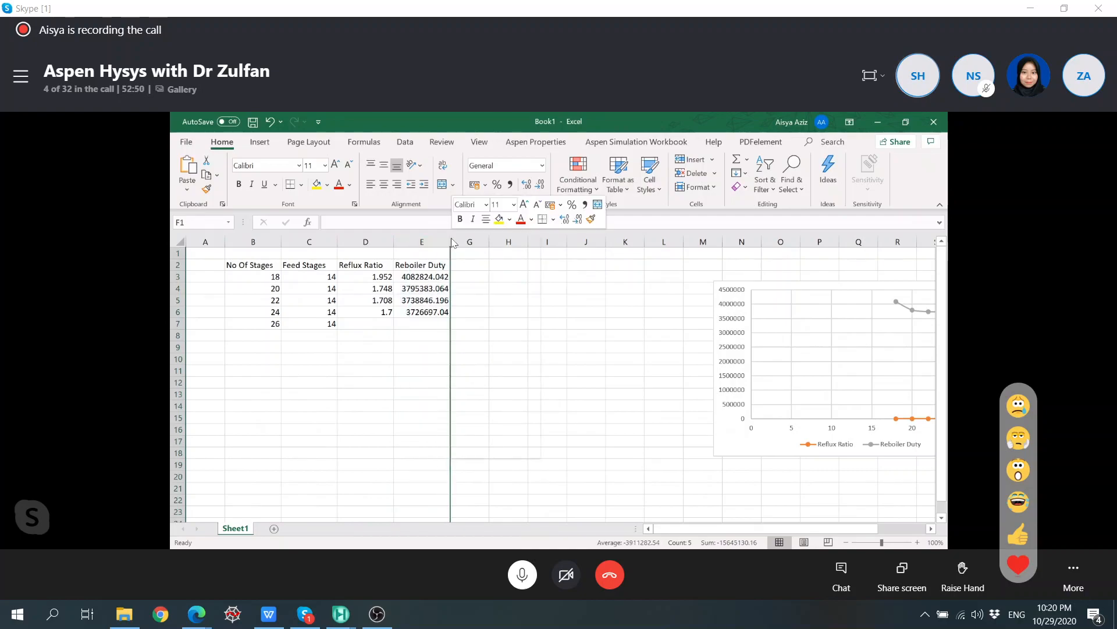
pyautogui.click(495, 447)
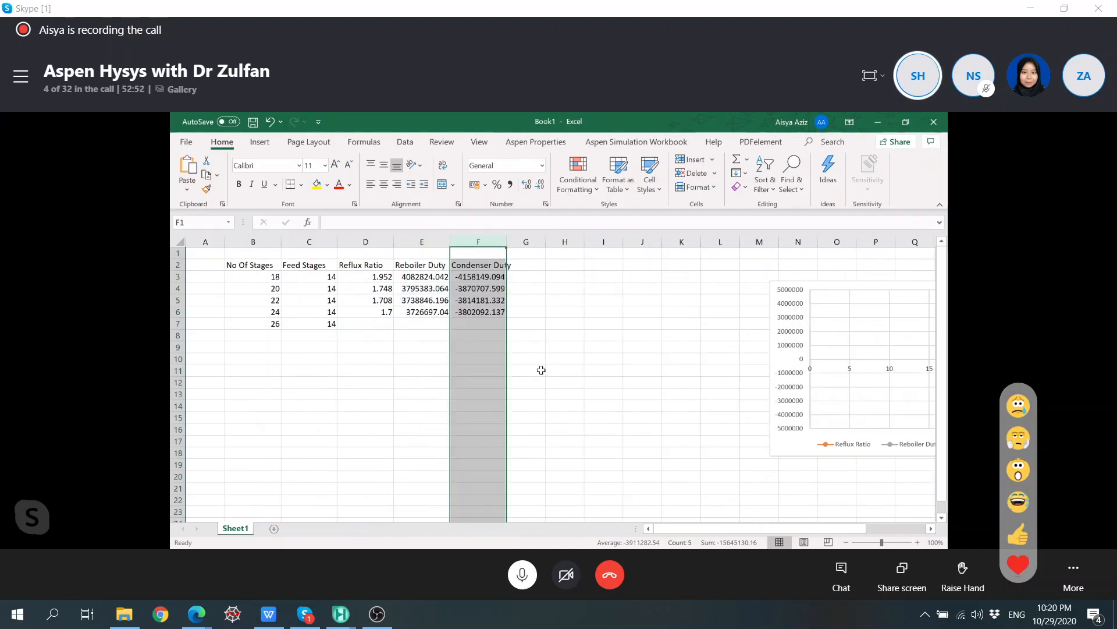
pyautogui.click(541, 370)
# Step: Move the combined three-series chart so it sits fully in view beside the table, clear of the data
pyautogui.moveTo(803, 282); pyautogui.dragTo(315, 328)
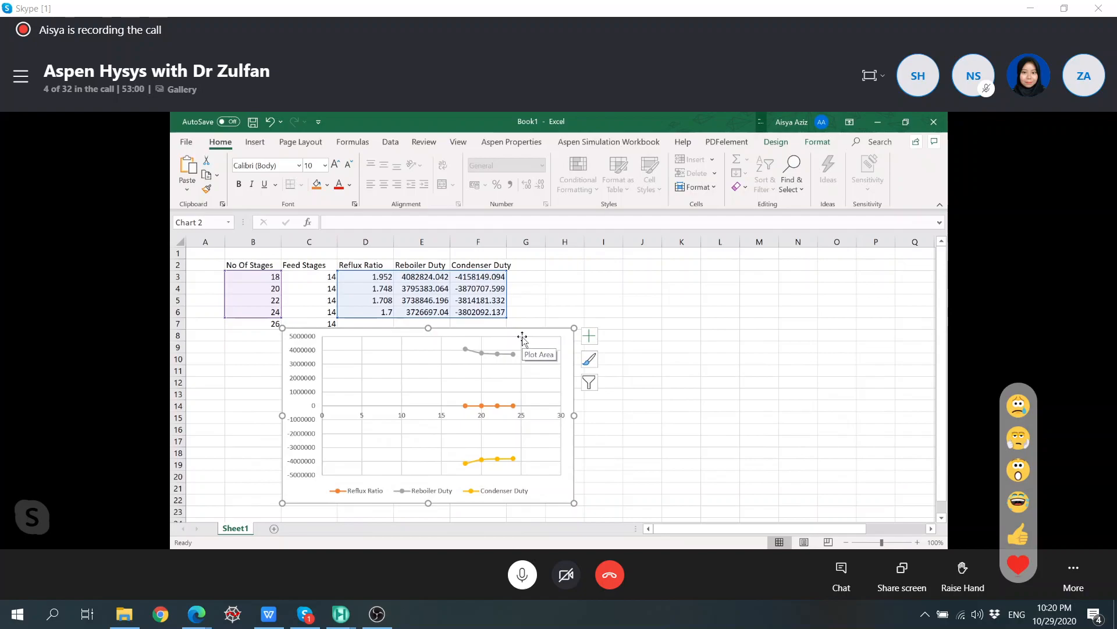
pyautogui.moveTo(538, 336); pyautogui.dragTo(903, 275)
pyautogui.click(568, 370)
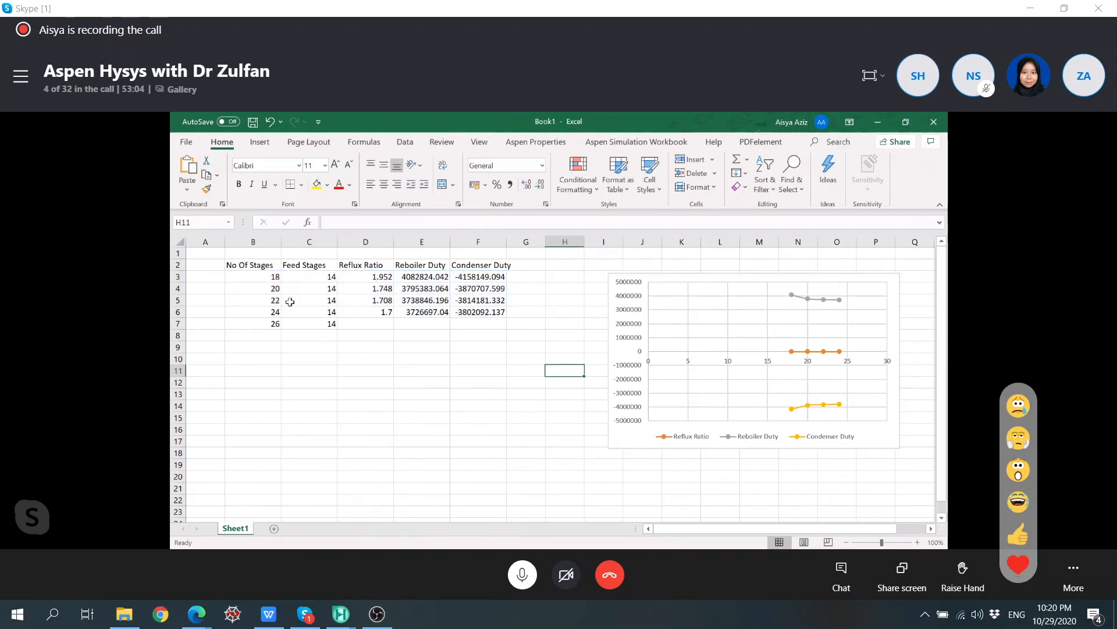
pyautogui.moveTo(264, 266); pyautogui.dragTo(259, 315)
pyautogui.keyDown('ctrl'); pyautogui.moveTo(361, 264); pyautogui.dragTo(378, 310); pyautogui.keyUp('ctrl')
pyautogui.click(377, 310)
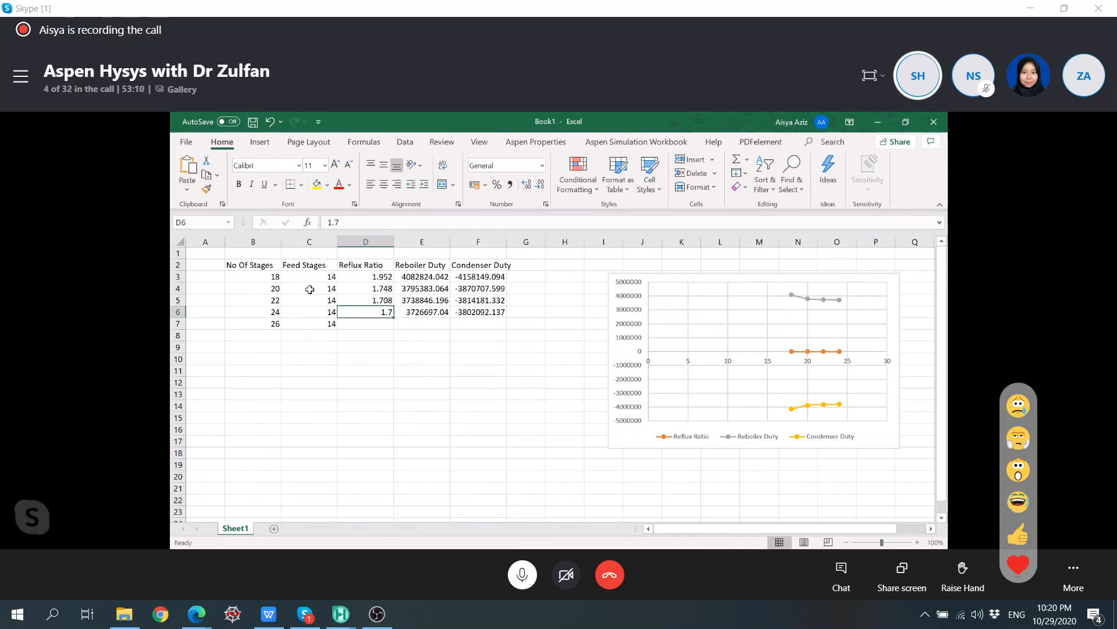
pyautogui.moveTo(264, 269); pyautogui.dragTo(268, 317)
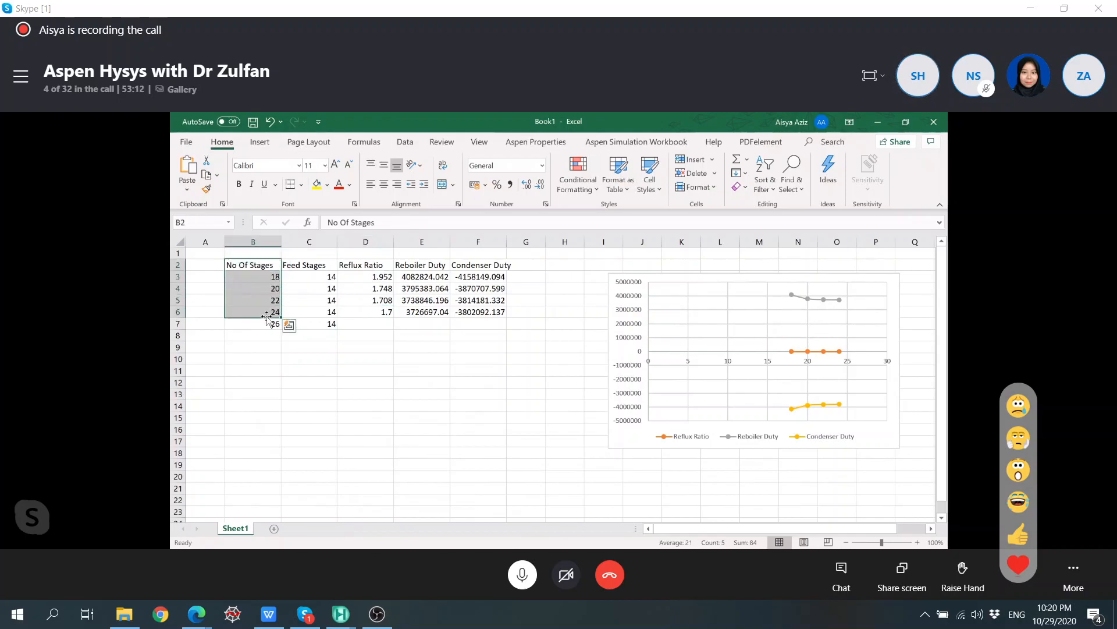
pyautogui.keyDown('shift'); pyautogui.moveTo(386, 268); pyautogui.dragTo(386, 283); pyautogui.keyUp('shift')
pyautogui.click(371, 323)
# Step: Insert a scatter chart with smooth lines and markers from No Of Stages B2:B6 and Reflux Ratio D2:D6
pyautogui.moveTo(268, 266); pyautogui.dragTo(271, 312)
pyautogui.keyDown('ctrl'); pyautogui.moveTo(365, 265); pyautogui.dragTo(370, 312); pyautogui.keyUp('ctrl')
pyautogui.click(259, 142)
pyautogui.click(513, 186)
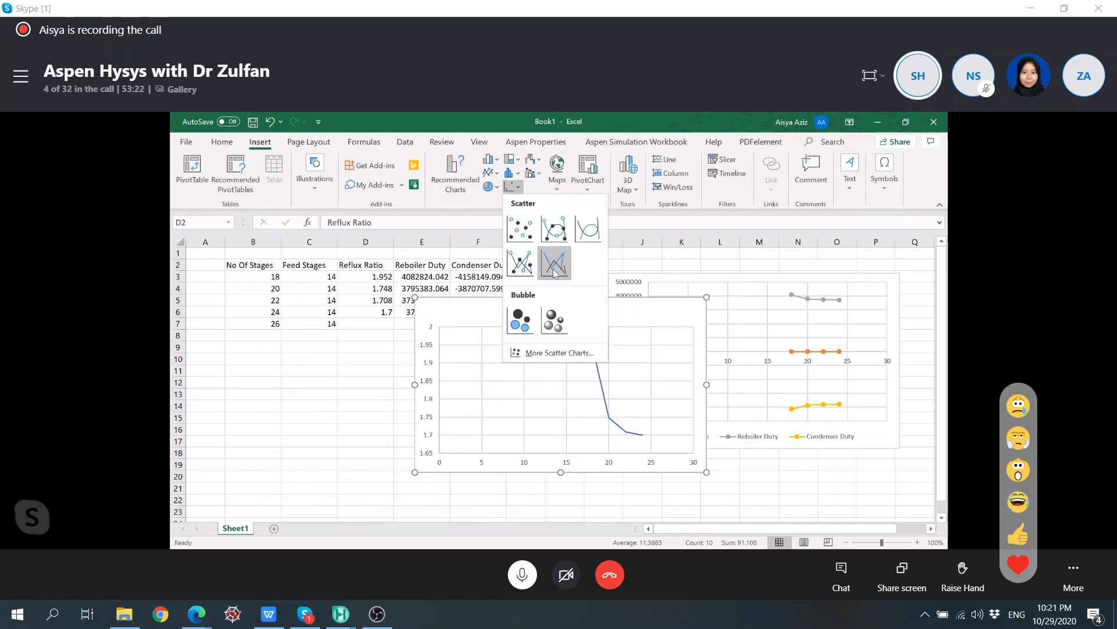
pyautogui.click(565, 235)
# Step: Place the Reflux Ratio chart just below the table and reduce its width so it ends under the Condenser Duty column
pyautogui.moveTo(619, 319); pyautogui.dragTo(484, 354)
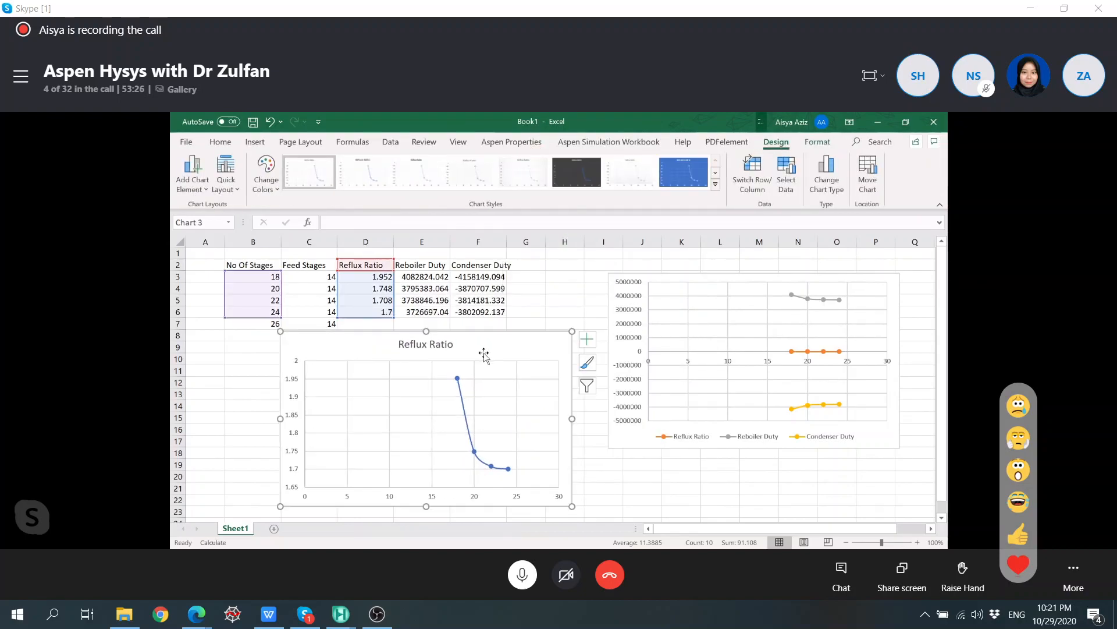
pyautogui.click(570, 418)
pyautogui.click(570, 418)
pyautogui.moveTo(571, 417); pyautogui.dragTo(487, 418)
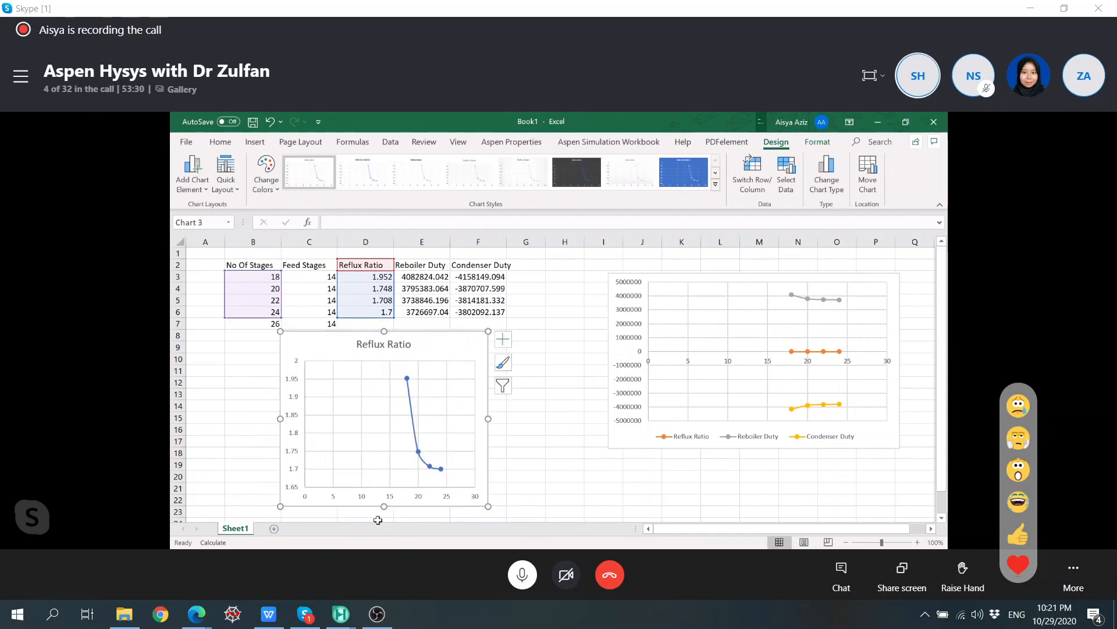
# Step: Reduce the Reflux Ratio chart's height and set the minimum bound of its horizontal axis to 15
pyautogui.moveTo(384, 509); pyautogui.dragTo(384, 466)
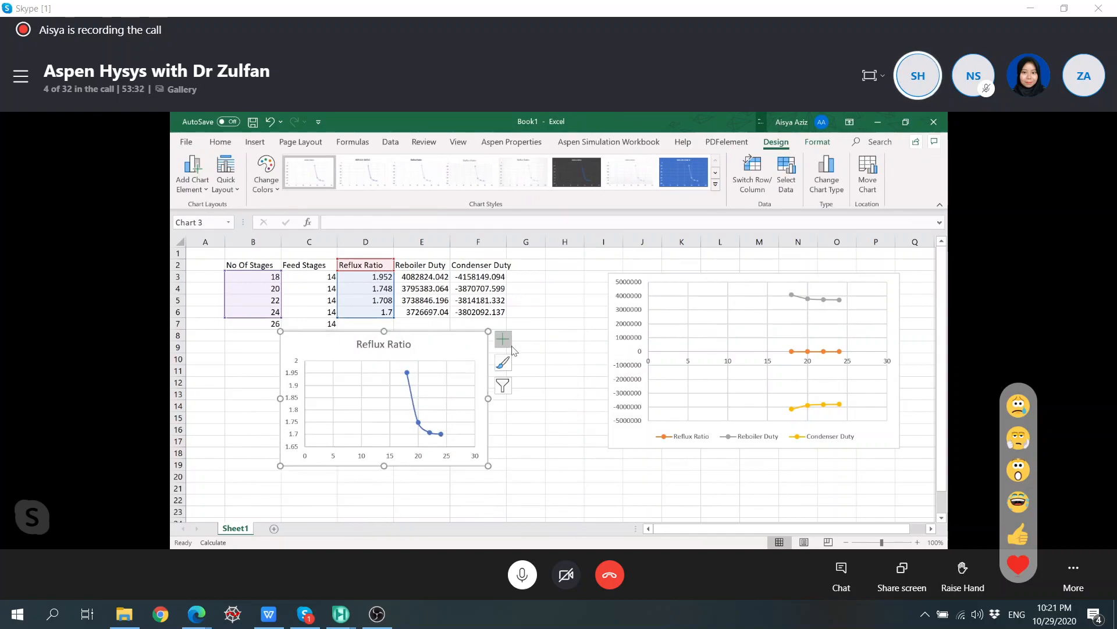
pyautogui.click(502, 339)
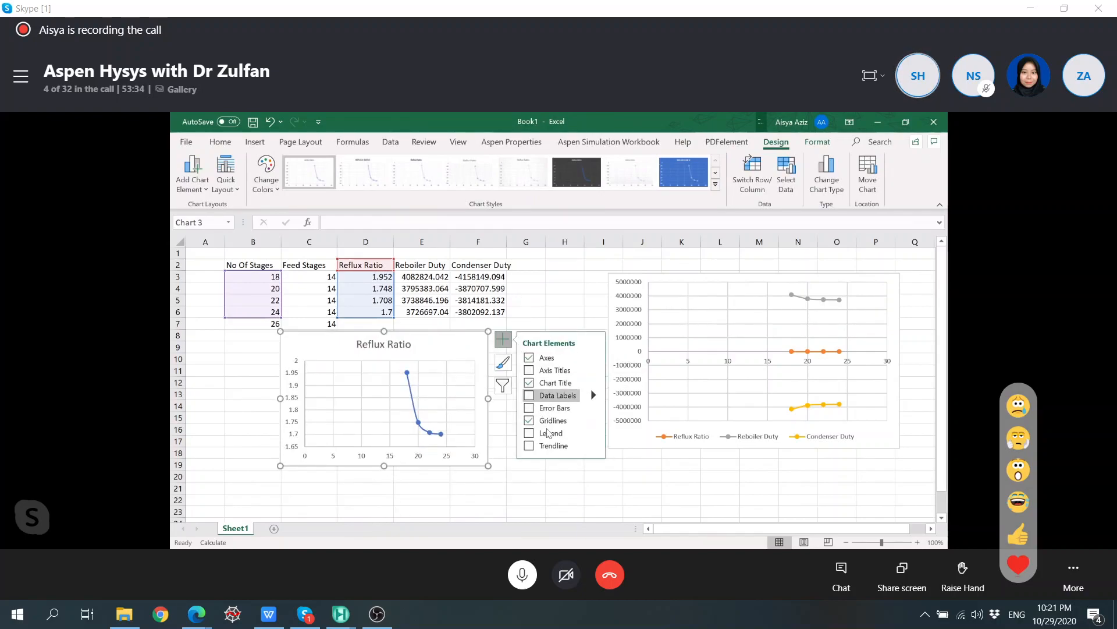
pyautogui.click(594, 445)
pyautogui.click(627, 511)
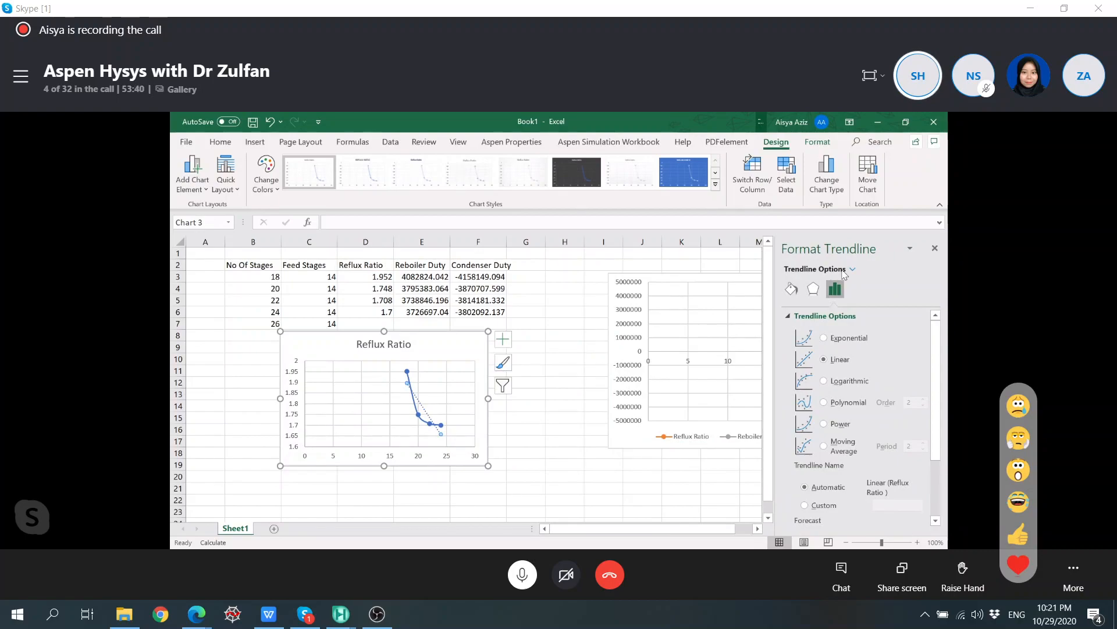
pyautogui.click(847, 270)
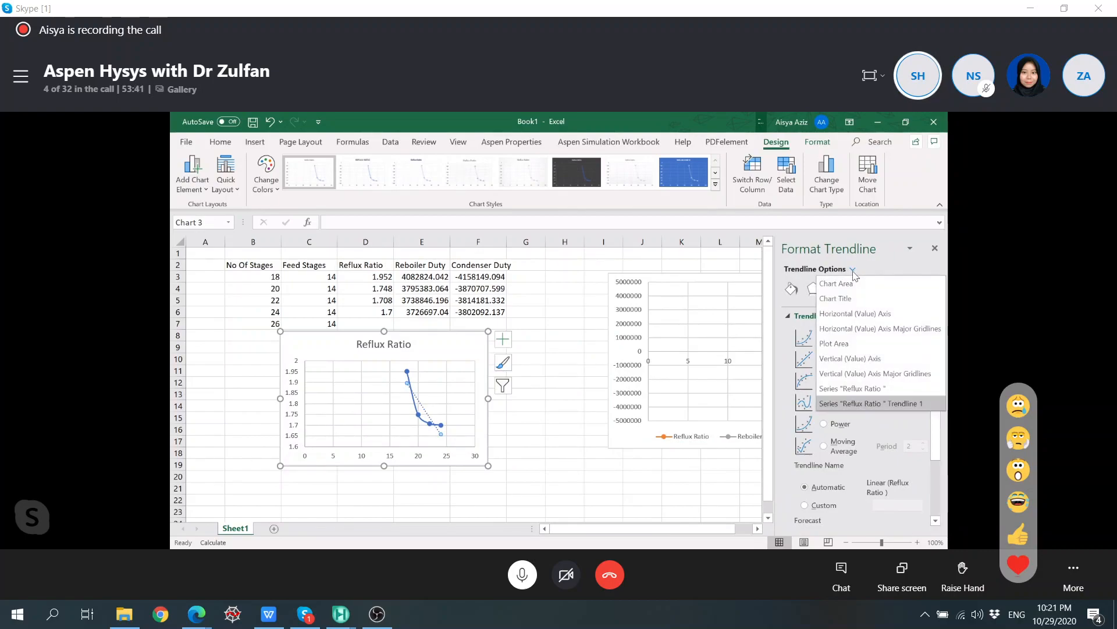
pyautogui.click(850, 315)
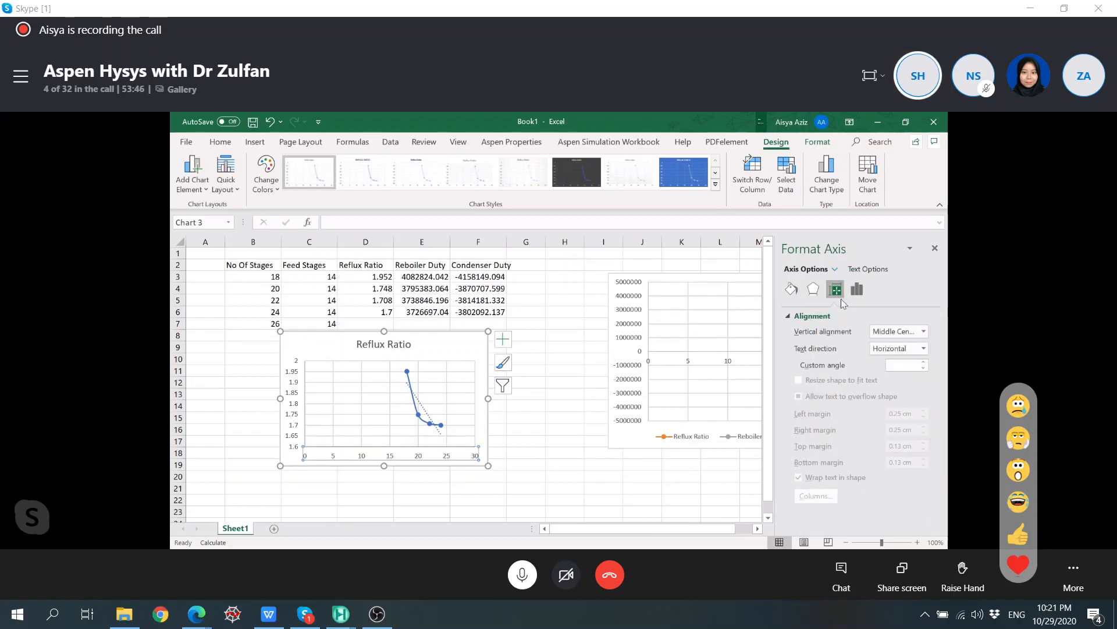
pyautogui.click(860, 290)
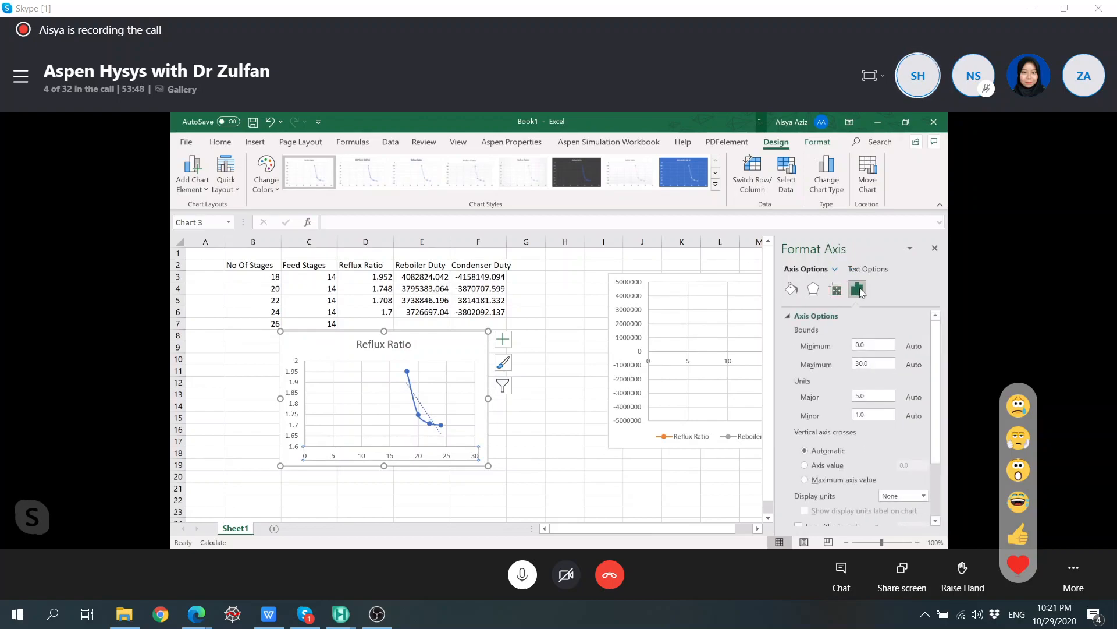
pyautogui.click(872, 347)
pyautogui.write('15')
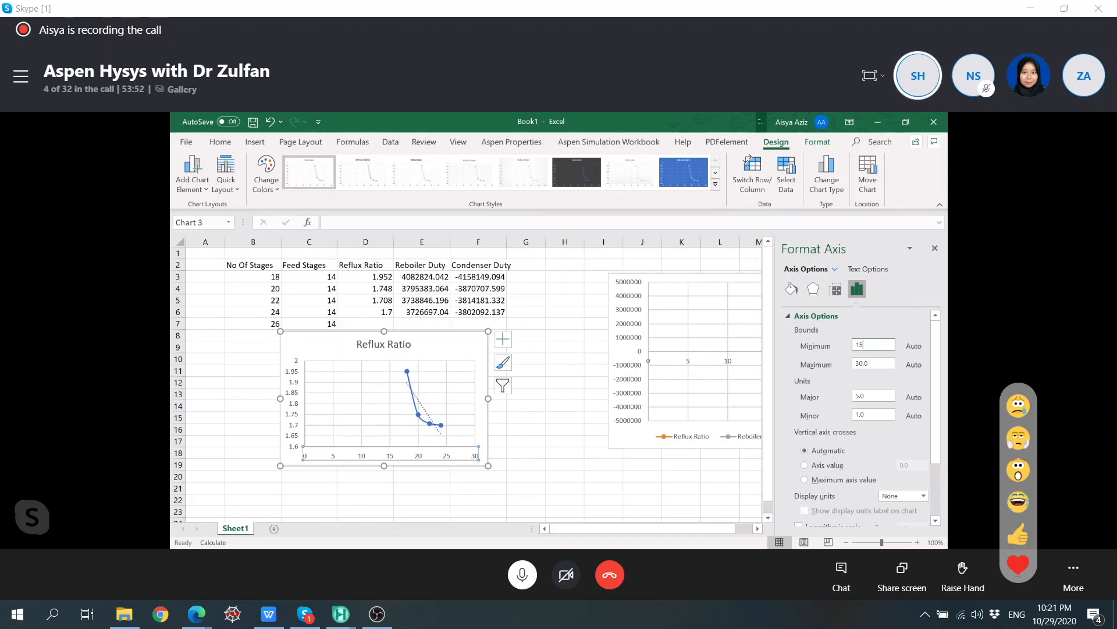
pyautogui.press('Return')
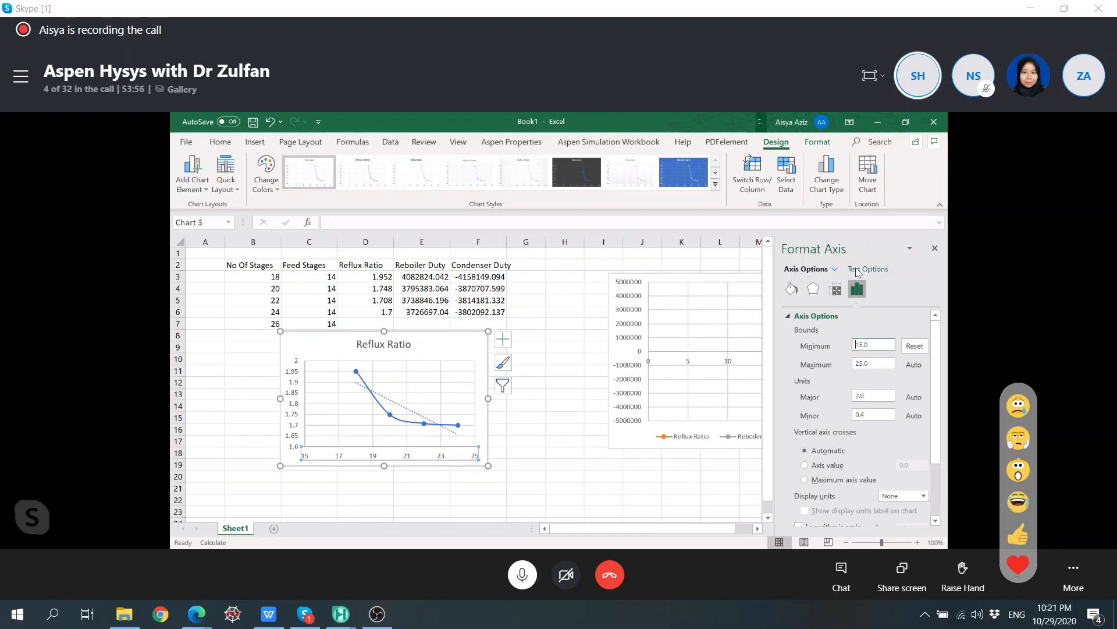
pyautogui.click(934, 249)
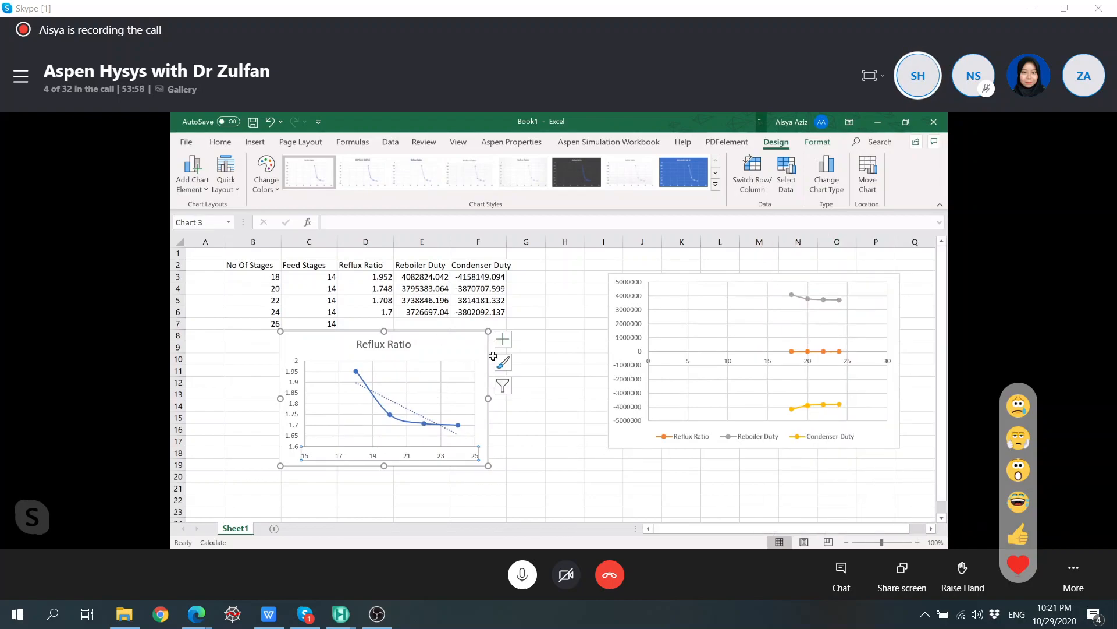
# Step: Remove the linear trendline from the Reflux Ratio chart and move the chart under the table, starting at column B
pyautogui.click(503, 338)
pyautogui.click(531, 446)
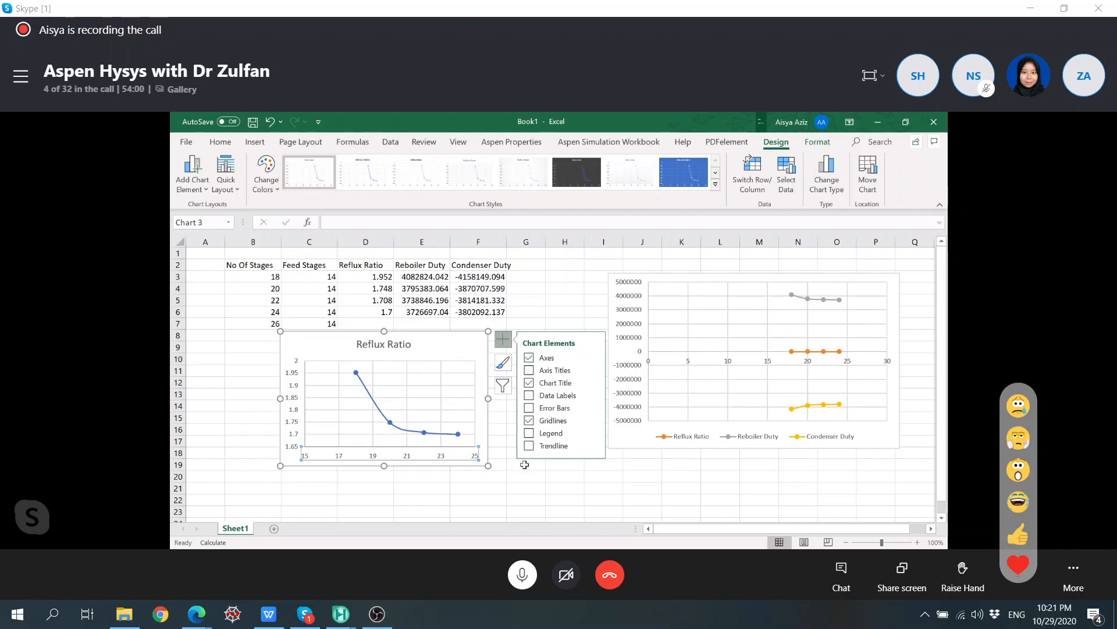
pyautogui.click(524, 464)
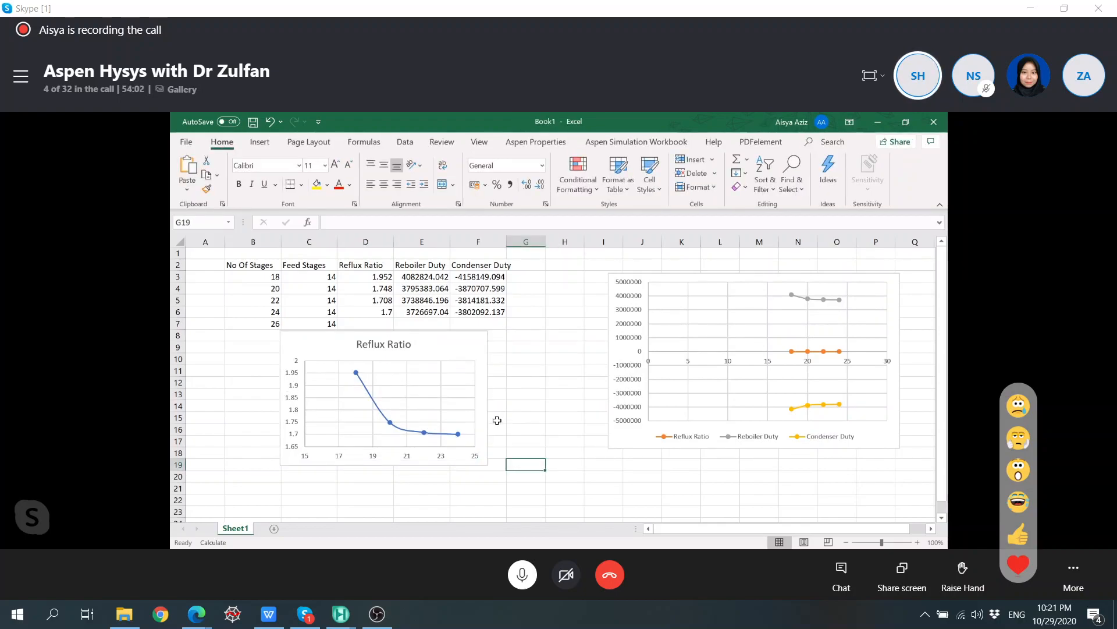
pyautogui.moveTo(464, 356); pyautogui.dragTo(414, 368)
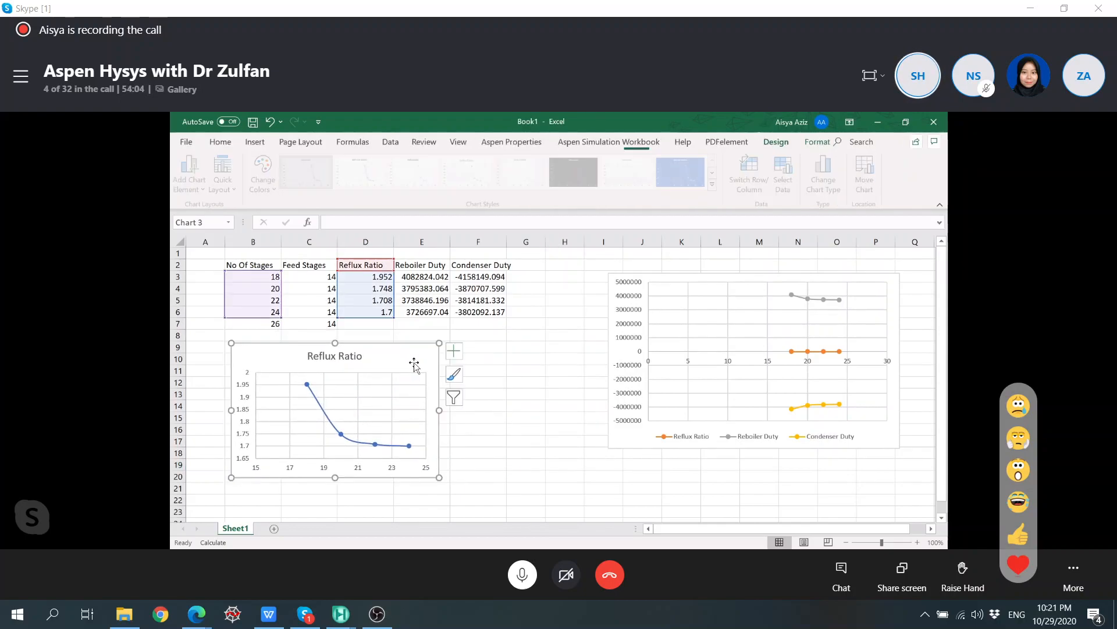
pyautogui.click(503, 383)
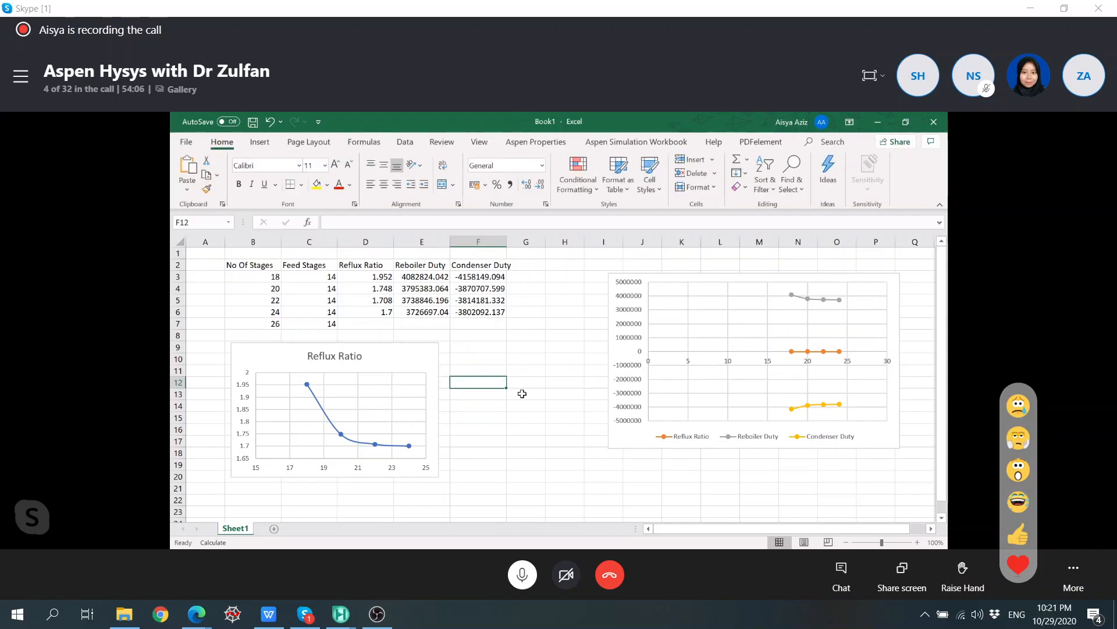
# Step: Delete the combined chart that plots reflux ratio, reboiler duty and condenser duty together
pyautogui.click(621, 440)
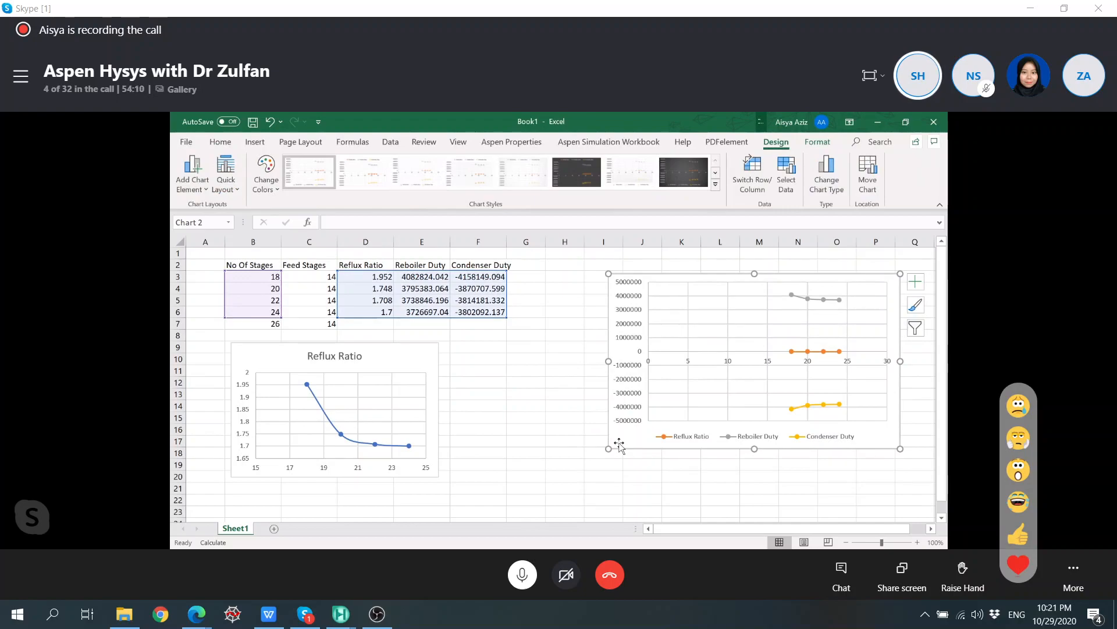
pyautogui.press('Delete')
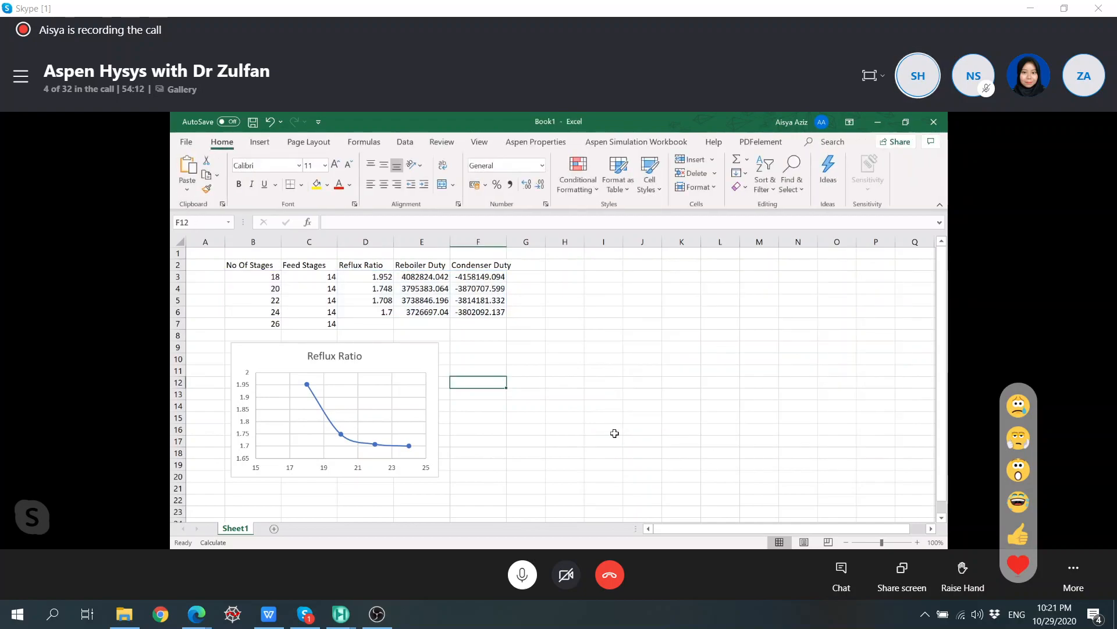
pyautogui.click(615, 433)
# Step: Format the Reboiler Duty and Condenser Duty values in E3:F6 as Scientific numbers
pyautogui.moveTo(267, 266); pyautogui.dragTo(266, 314)
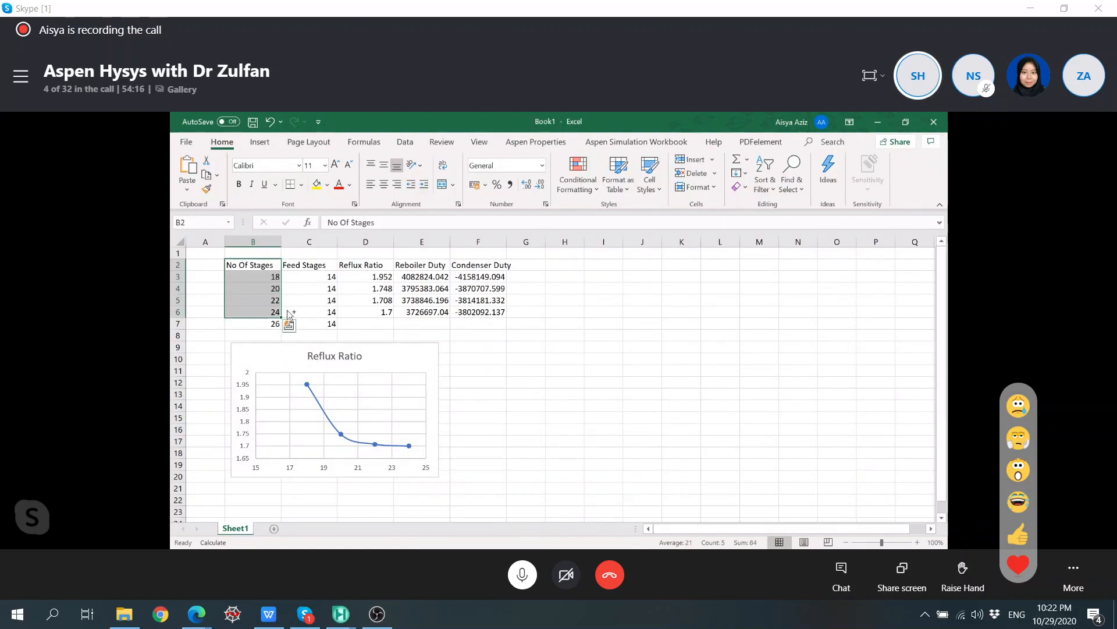
pyautogui.moveTo(426, 269); pyautogui.dragTo(483, 312)
pyautogui.click(563, 254)
pyautogui.click(542, 165)
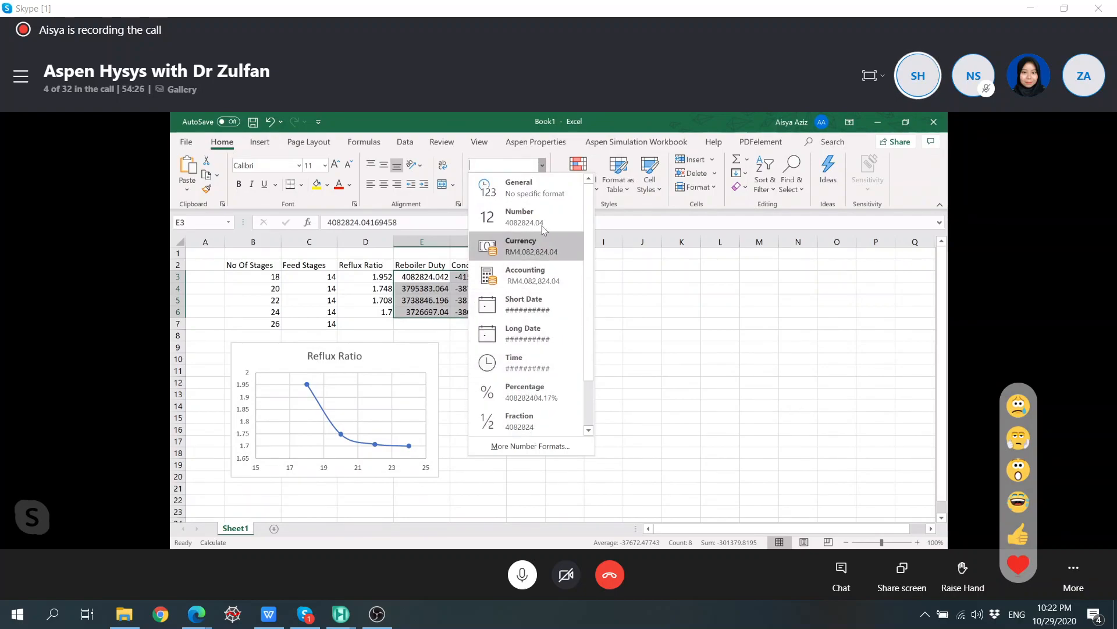
pyautogui.click(542, 215)
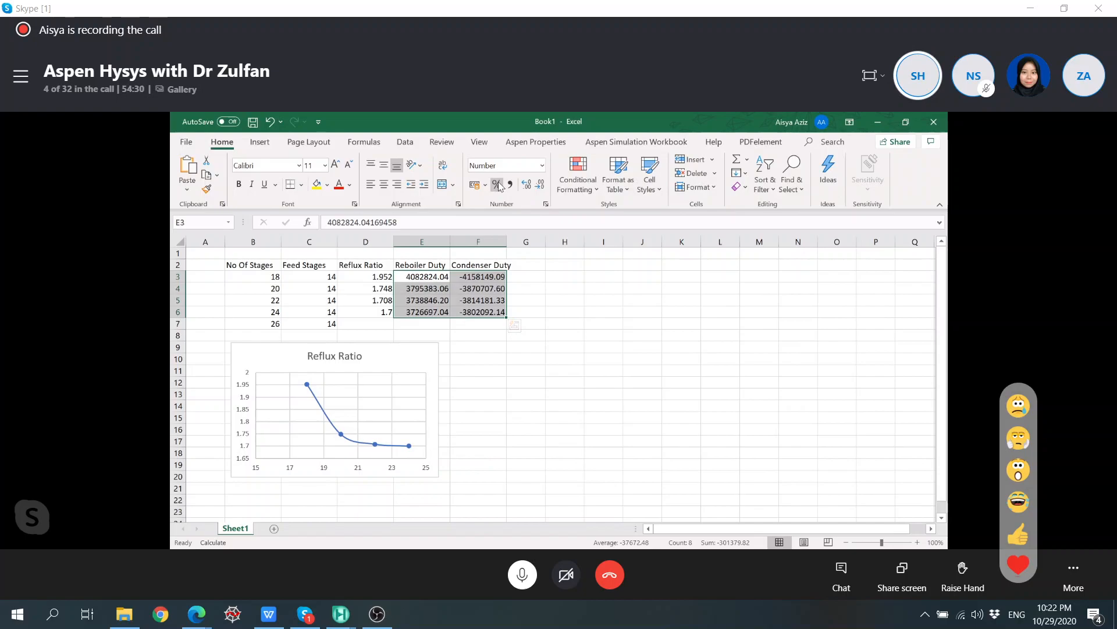
pyautogui.click(542, 166)
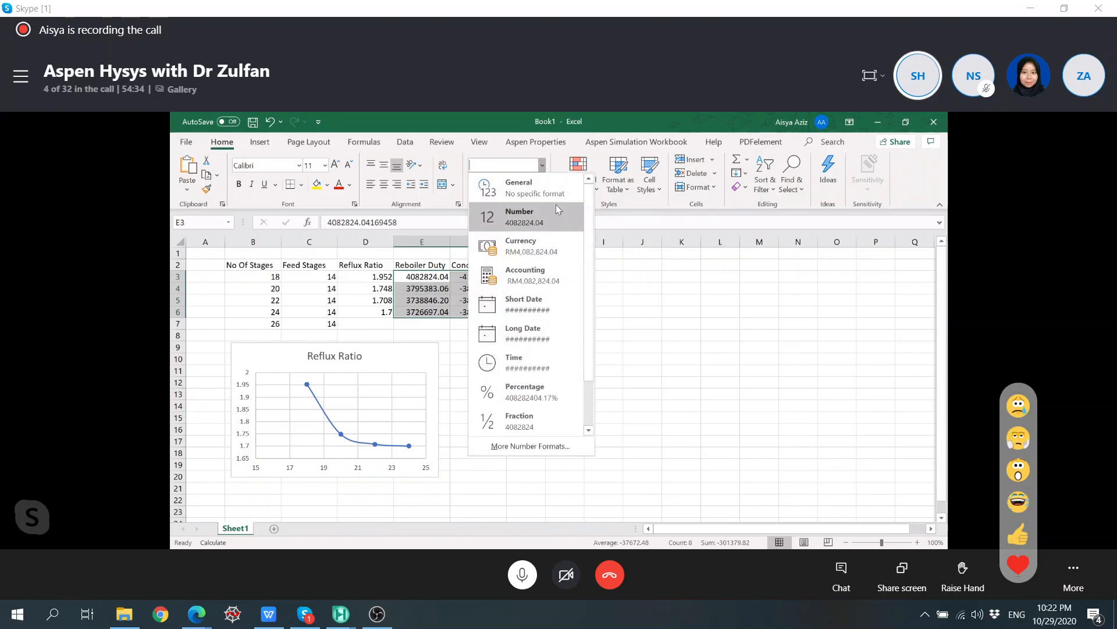
pyautogui.scroll(-2, 535, 349)
pyautogui.click(536, 390)
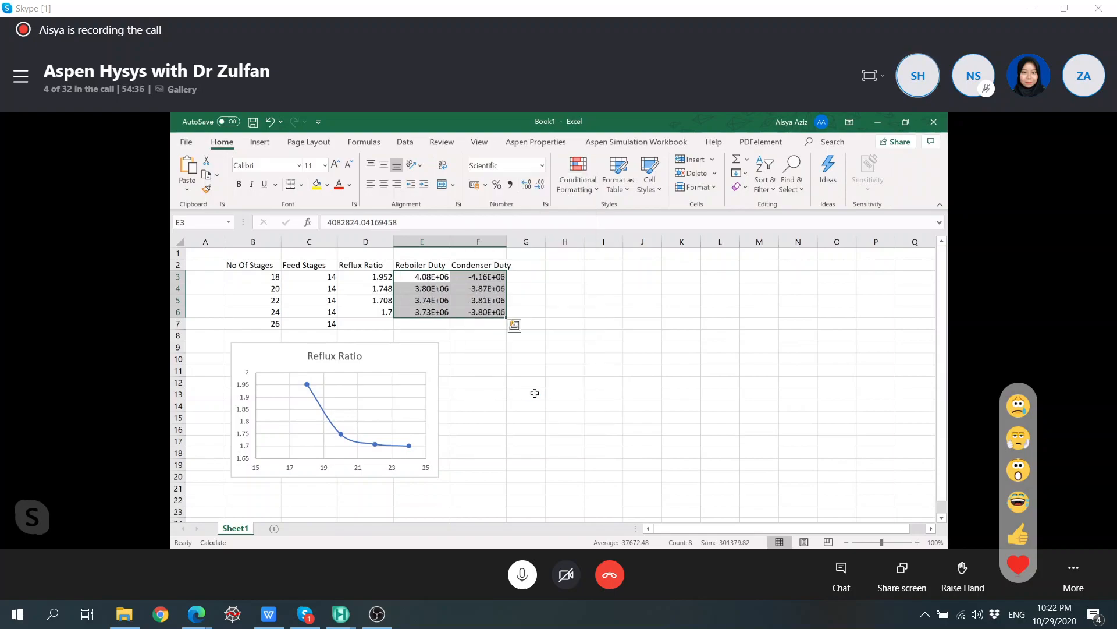
pyautogui.click(531, 366)
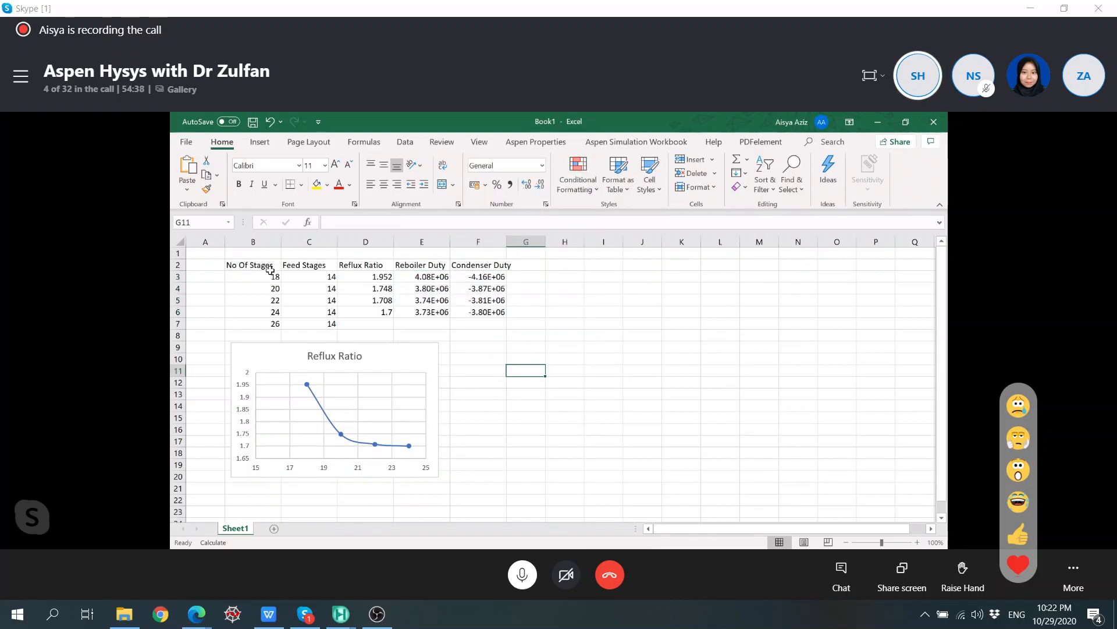
# Step: Insert a smooth-line scatter chart with markers from B2:B6 and Reboiler Duty E2:E6, and place it beside the Reflux Ratio chart
pyautogui.moveTo(268, 266); pyautogui.dragTo(269, 313)
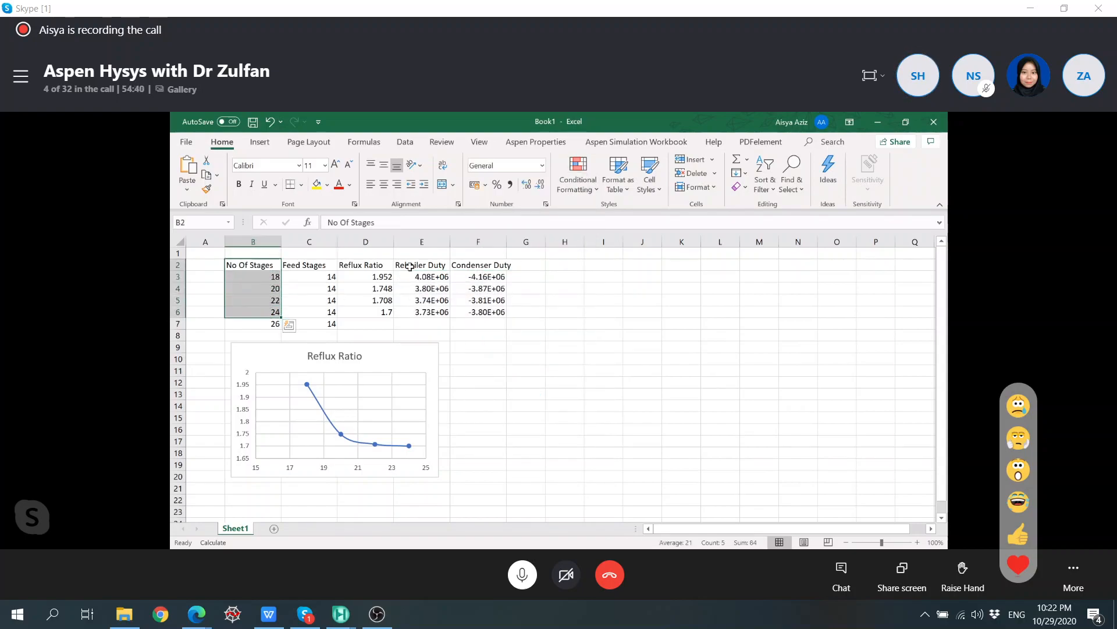
pyautogui.moveTo(413, 264); pyautogui.dragTo(421, 313)
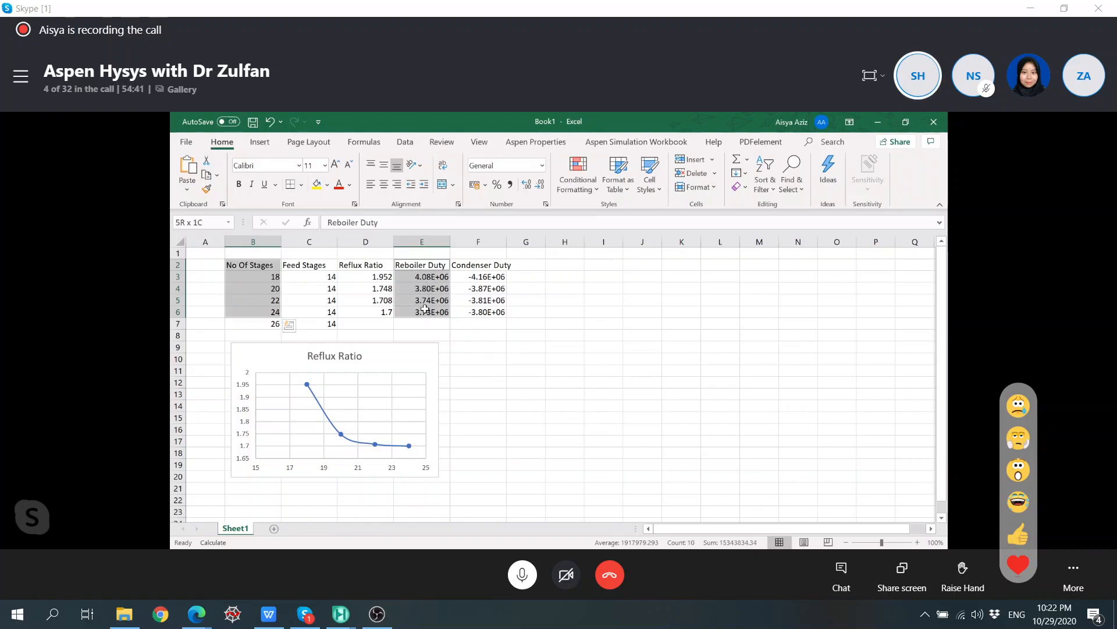
pyautogui.click(260, 142)
pyautogui.click(513, 187)
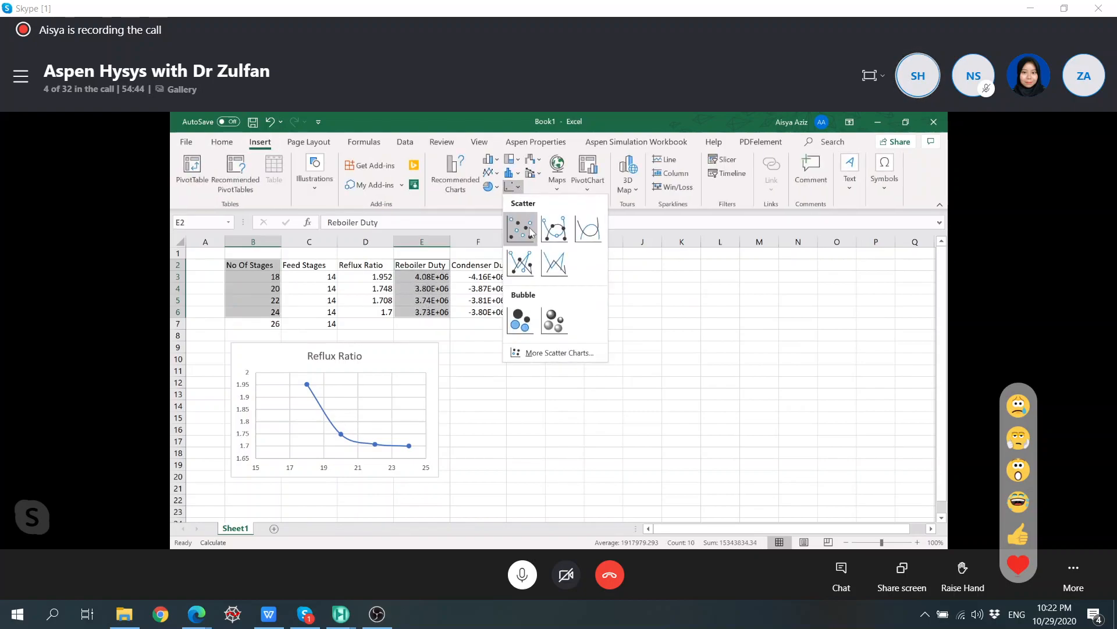
pyautogui.click(563, 239)
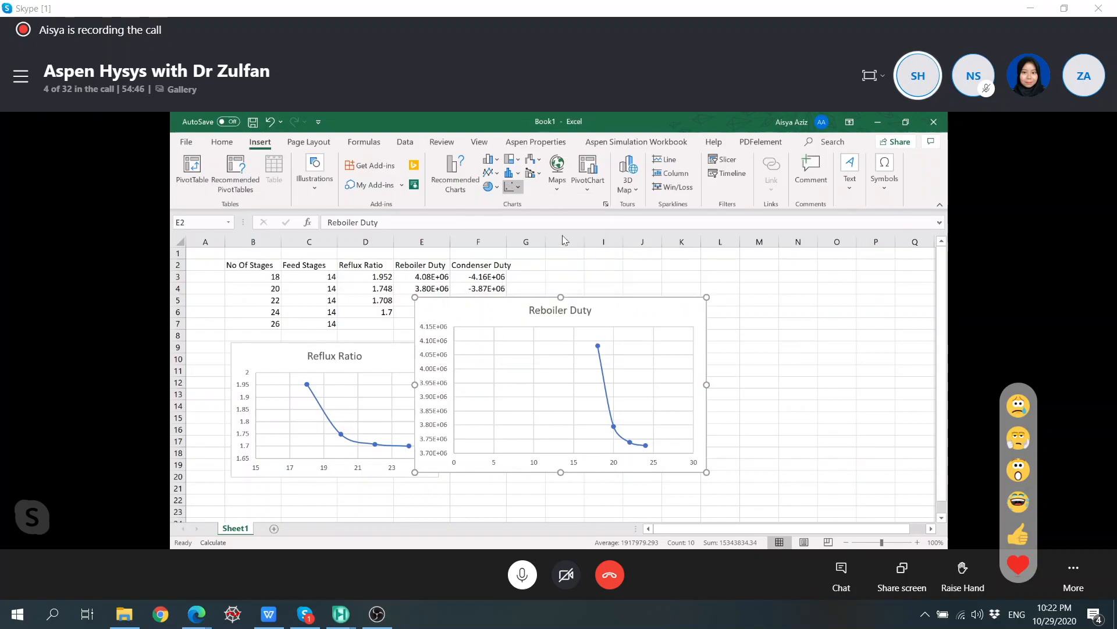
pyautogui.moveTo(613, 317); pyautogui.dragTo(670, 348)
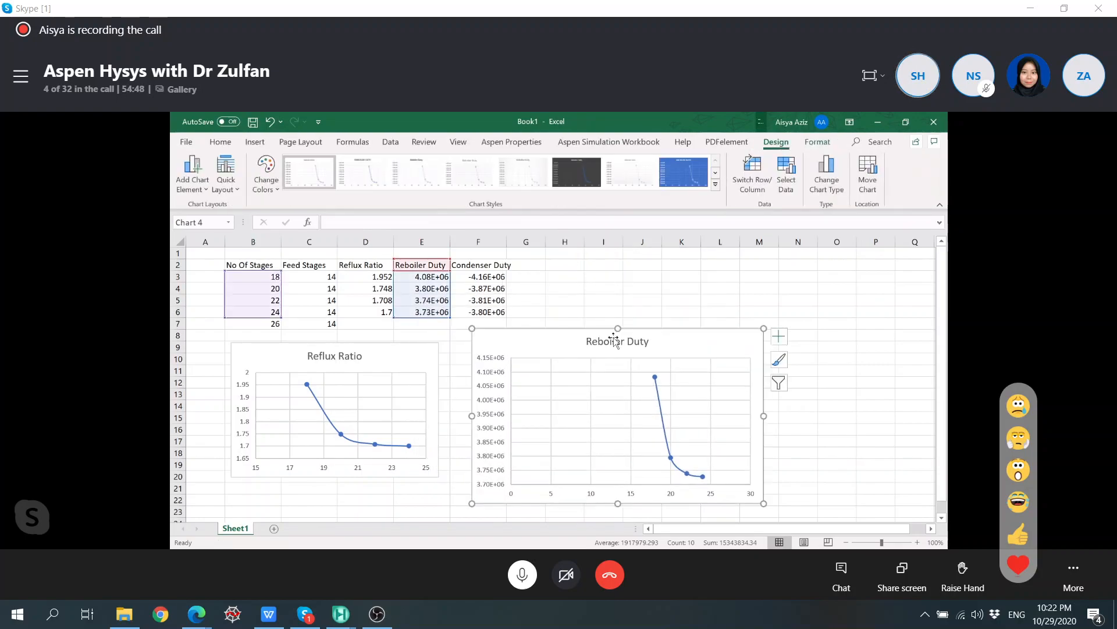
# Step: Insert a smooth-line scatter chart with markers from B2:B6 and Condenser Duty F2:F6, and narrow it so it starts at column F
pyautogui.click(246, 265)
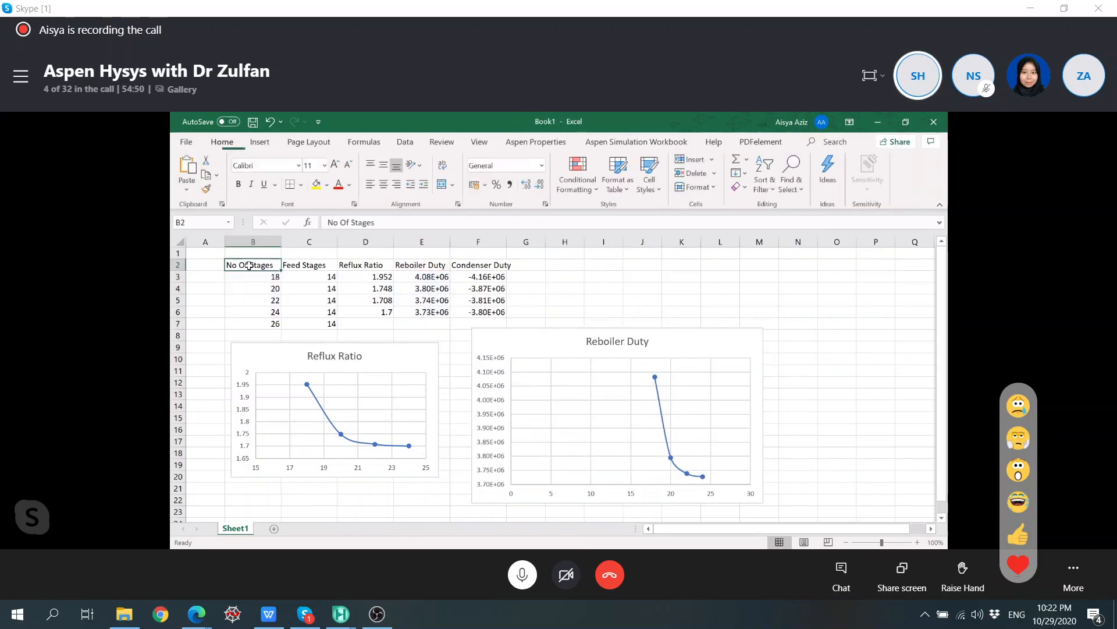
pyautogui.moveTo(260, 269); pyautogui.dragTo(266, 313)
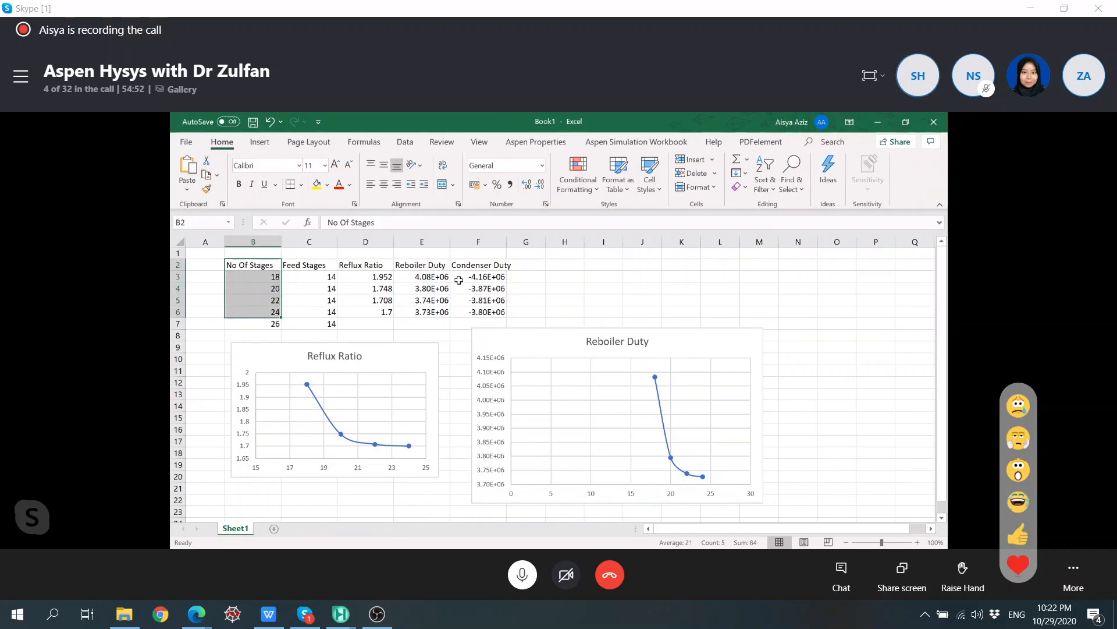
pyautogui.moveTo(481, 266); pyautogui.dragTo(483, 310)
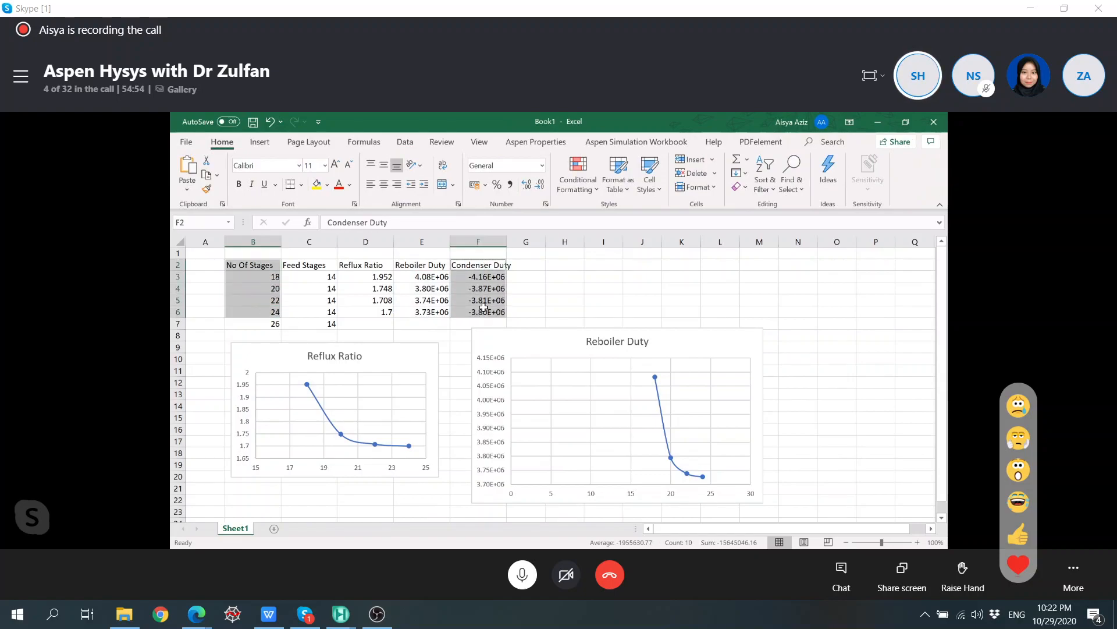
pyautogui.click(260, 142)
pyautogui.click(512, 187)
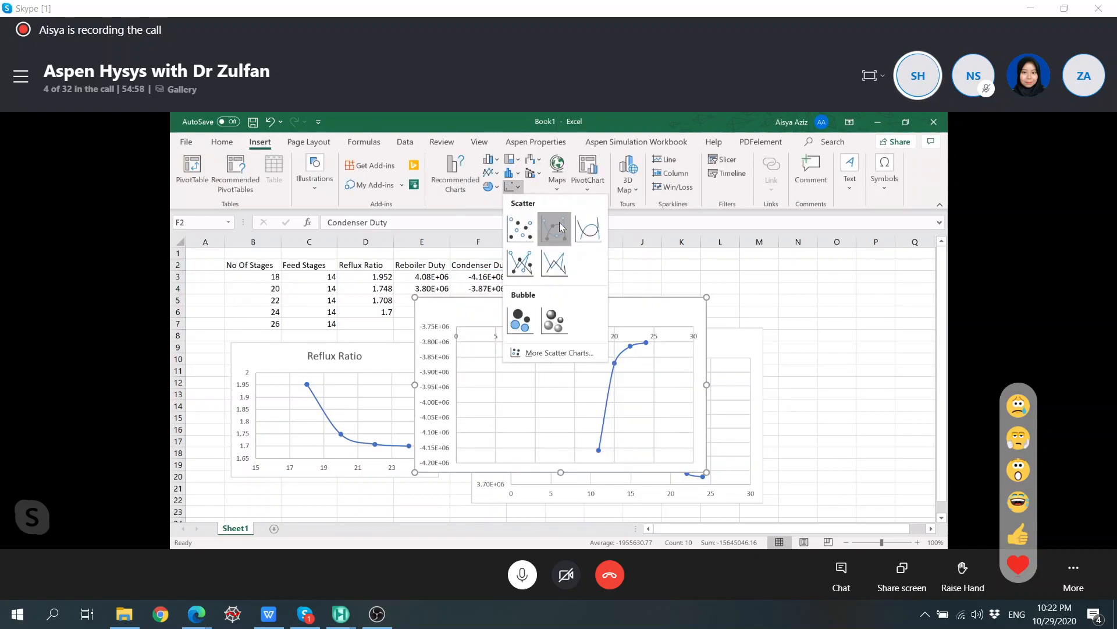
pyautogui.click(558, 228)
pyautogui.moveTo(413, 386); pyautogui.dragTo(469, 385)
# Step: Add axis titles to the Condenser Duty chart and open their detailed formatting options
pyautogui.click(722, 304)
pyautogui.click(745, 347)
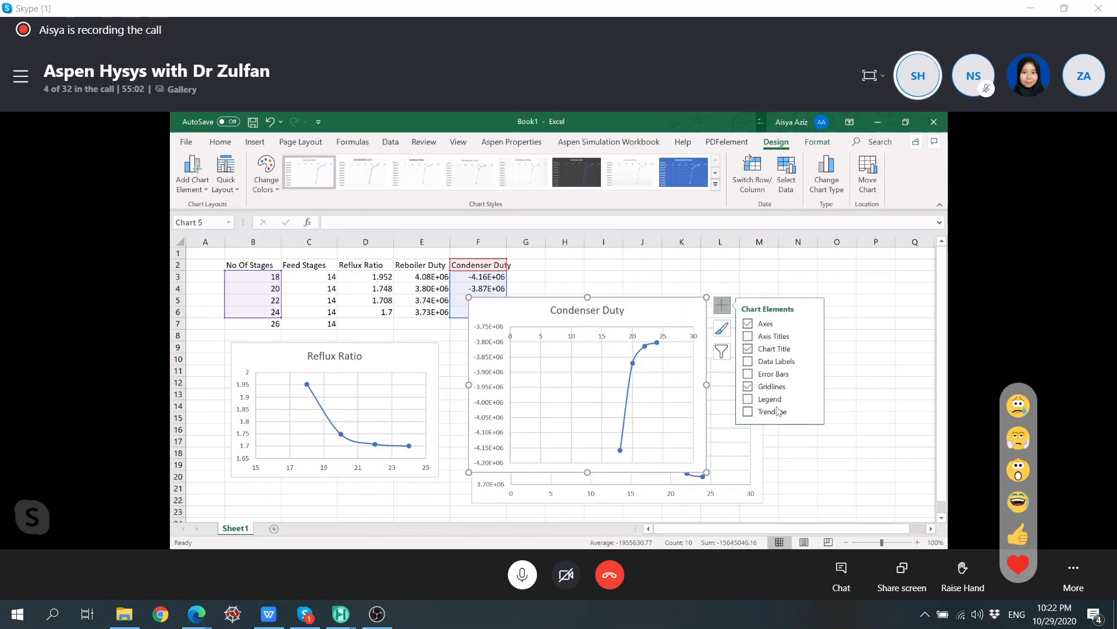
pyautogui.click(813, 336)
pyautogui.click(853, 369)
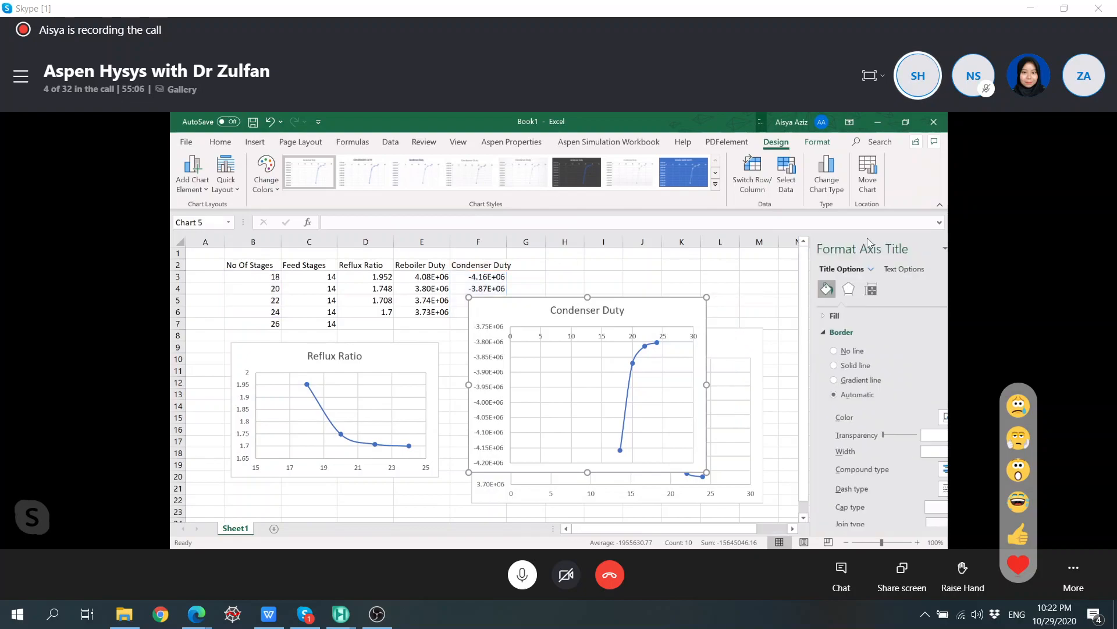
# Step: Set the minimum bound of the Condenser Duty chart's horizontal axis to 16
pyautogui.click(837, 270)
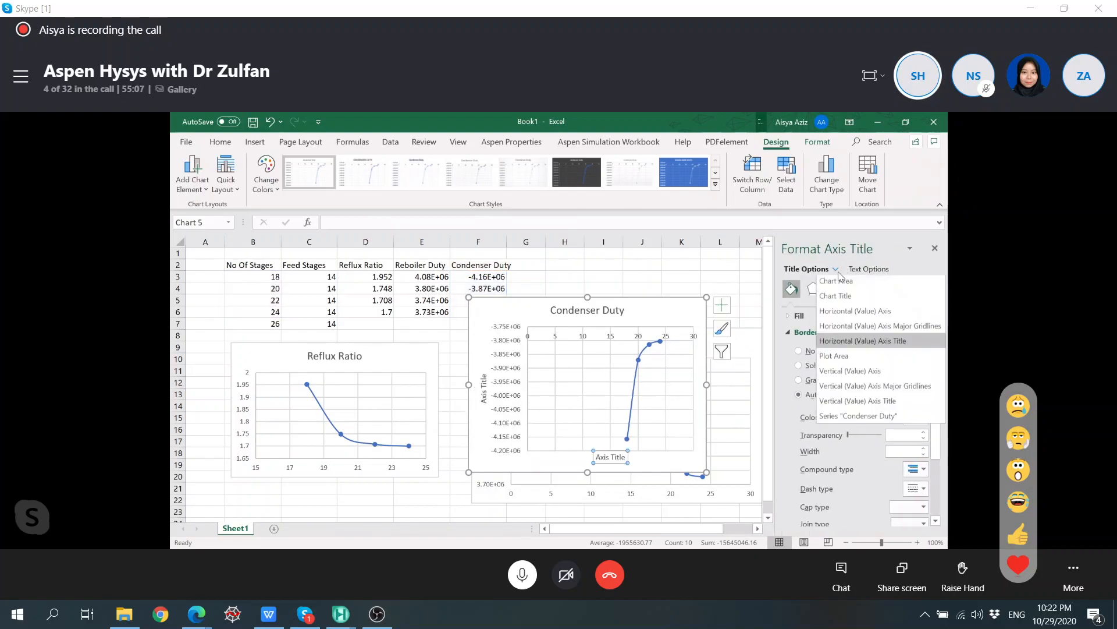
pyautogui.click(850, 311)
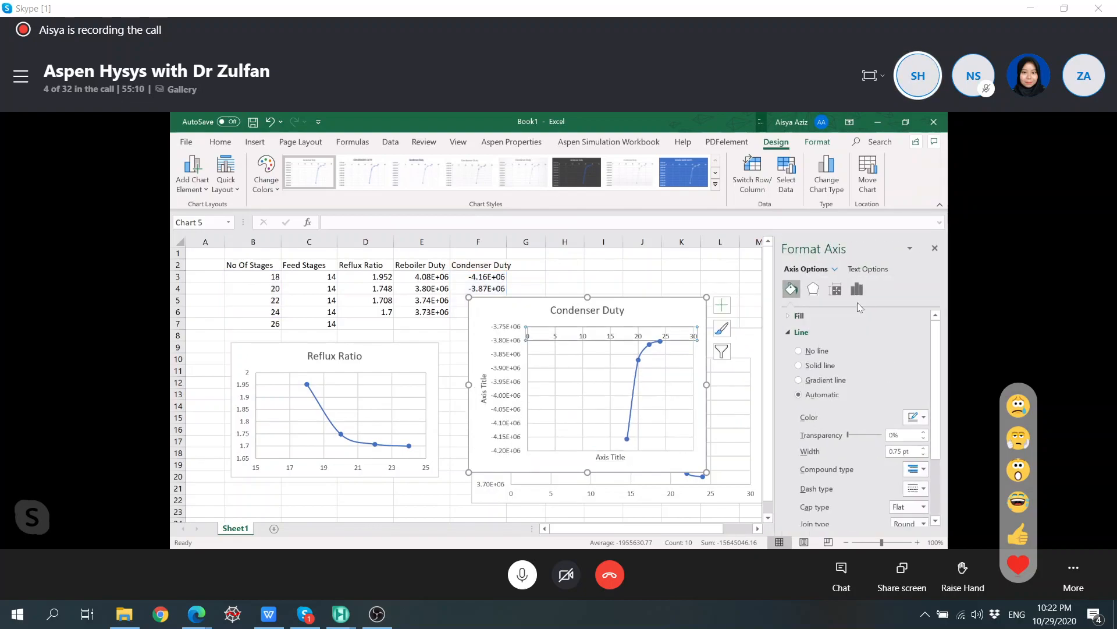
pyautogui.click(858, 291)
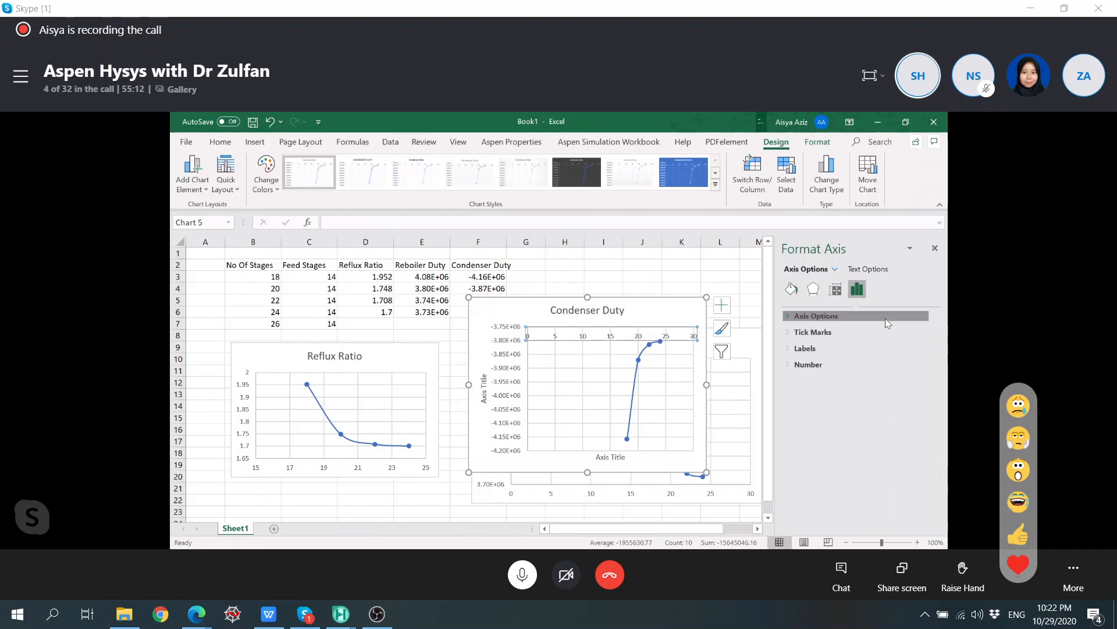
pyautogui.click(887, 319)
pyautogui.click(883, 345)
pyautogui.press('BackSpace')
pyautogui.press('BackSpace')
pyautogui.write('1')
pyautogui.press('BackSpace')
pyautogui.press('BackSpace')
pyautogui.write('16')
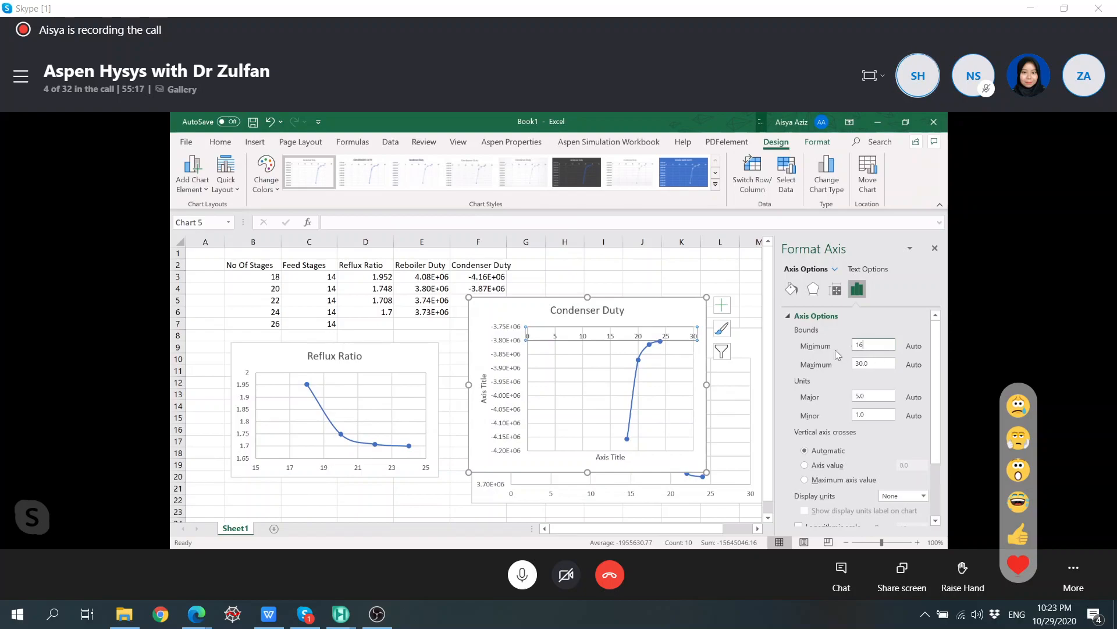
pyautogui.press('Return')
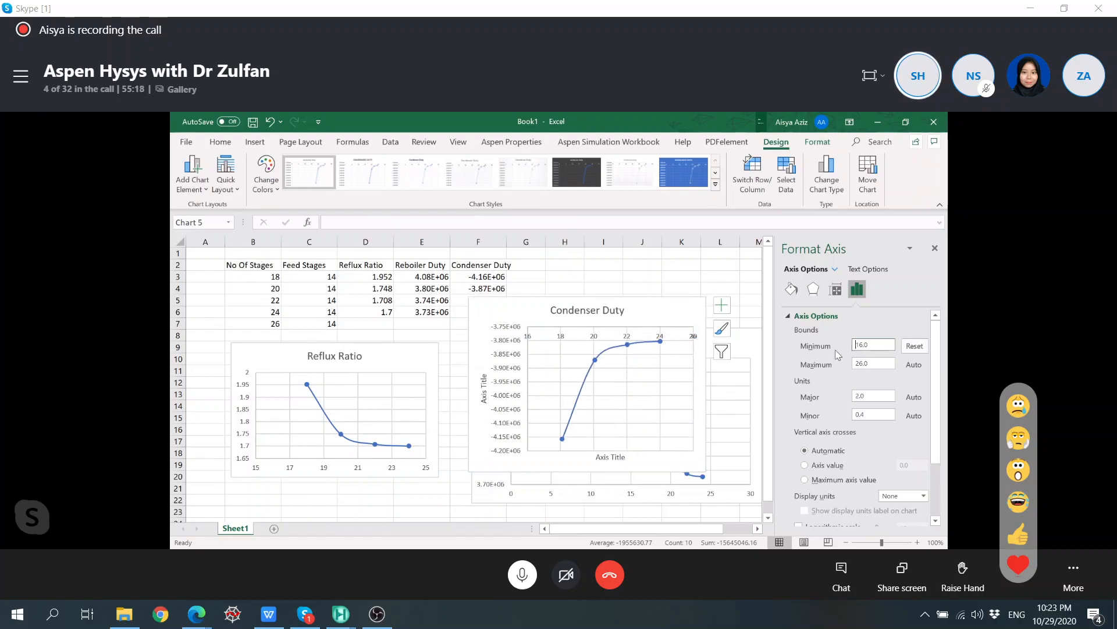
# Step: Move the Condenser Duty chart off the Reboiler Duty chart and set the latter's horizontal axis minimum to 16
pyautogui.moveTo(686, 306); pyautogui.dragTo(602, 338)
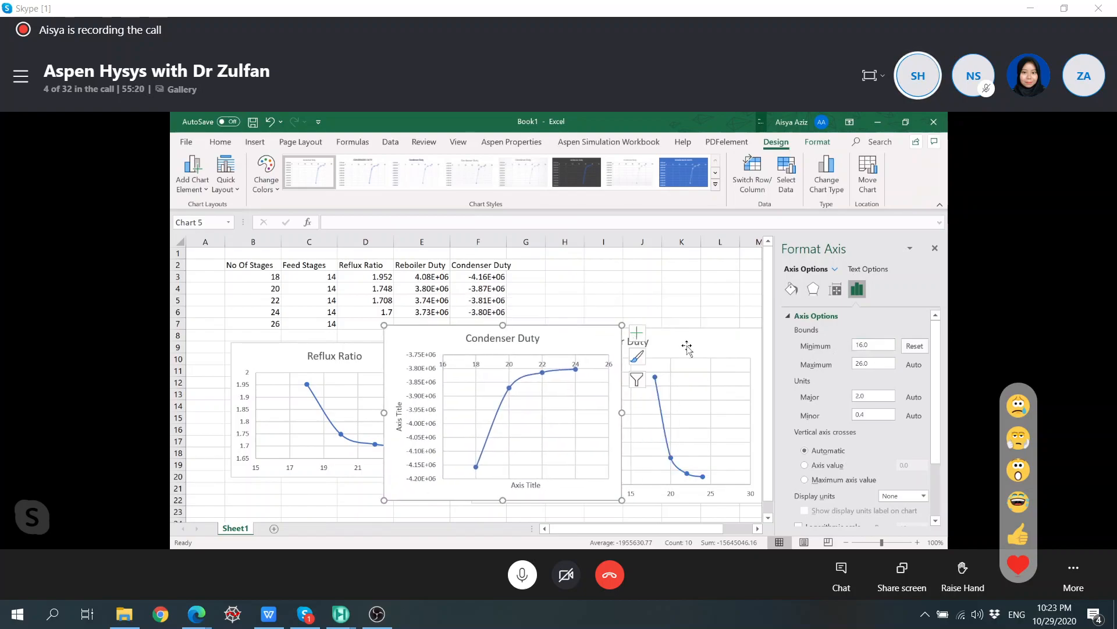
pyautogui.click(710, 349)
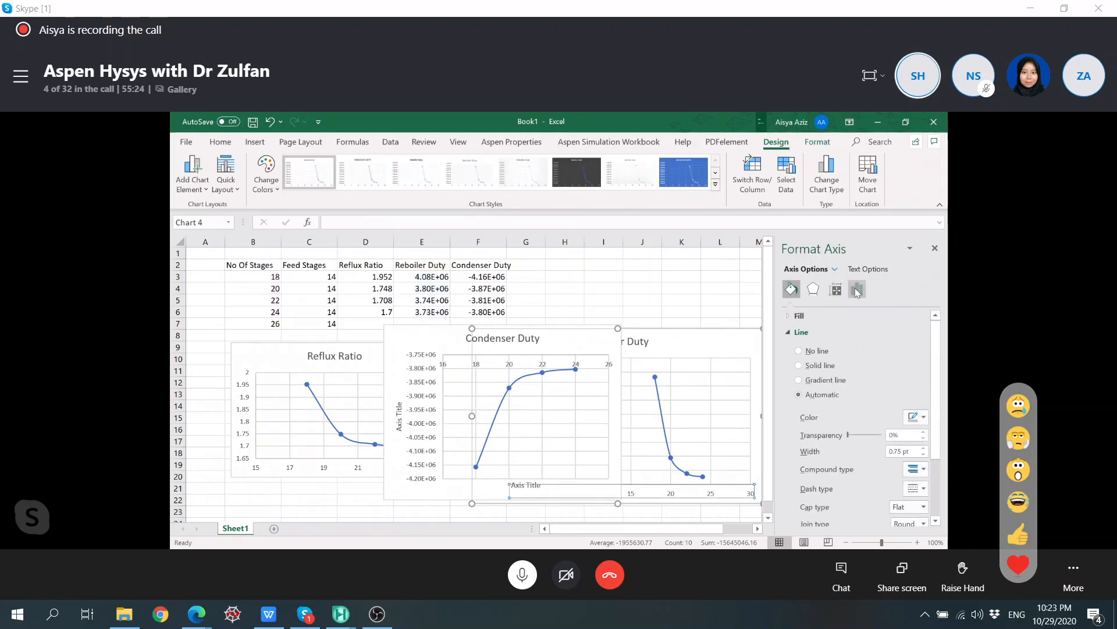
pyautogui.click(857, 289)
pyautogui.click(902, 317)
pyautogui.click(882, 345)
pyautogui.write('0')
pyautogui.press('Return')
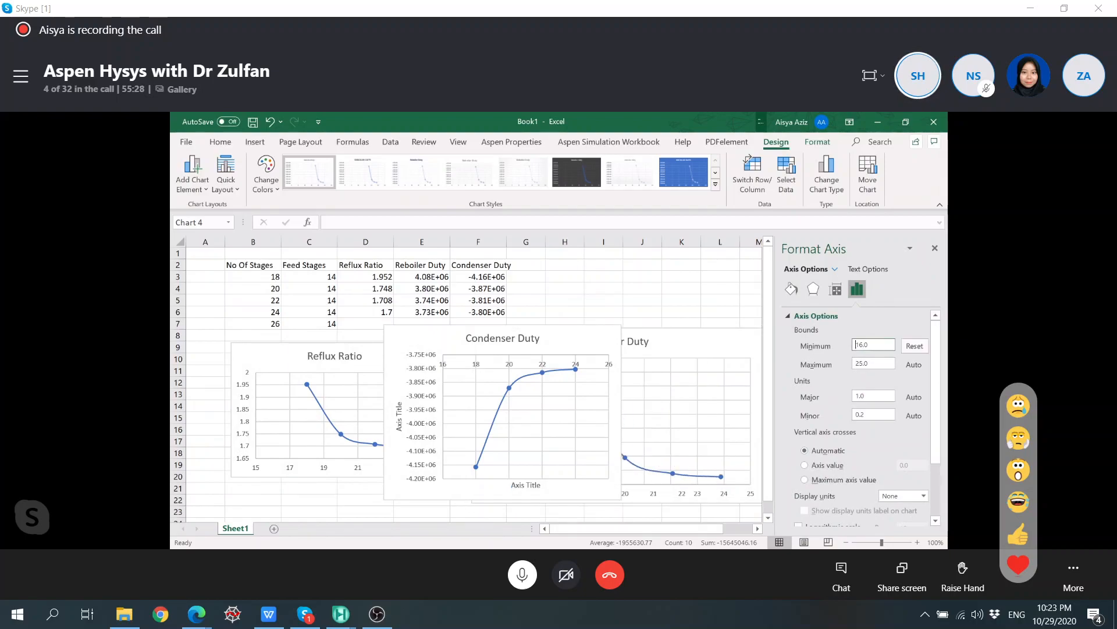
# Step: Close the axis formatting, shrink the Reboiler Duty chart and separate it from the Condenser Duty chart so they no longer overlap
pyautogui.click(934, 249)
pyautogui.moveTo(736, 344); pyautogui.dragTo(883, 316)
pyautogui.moveTo(621, 476); pyautogui.dragTo(718, 457)
pyautogui.moveTo(578, 336); pyautogui.dragTo(643, 319)
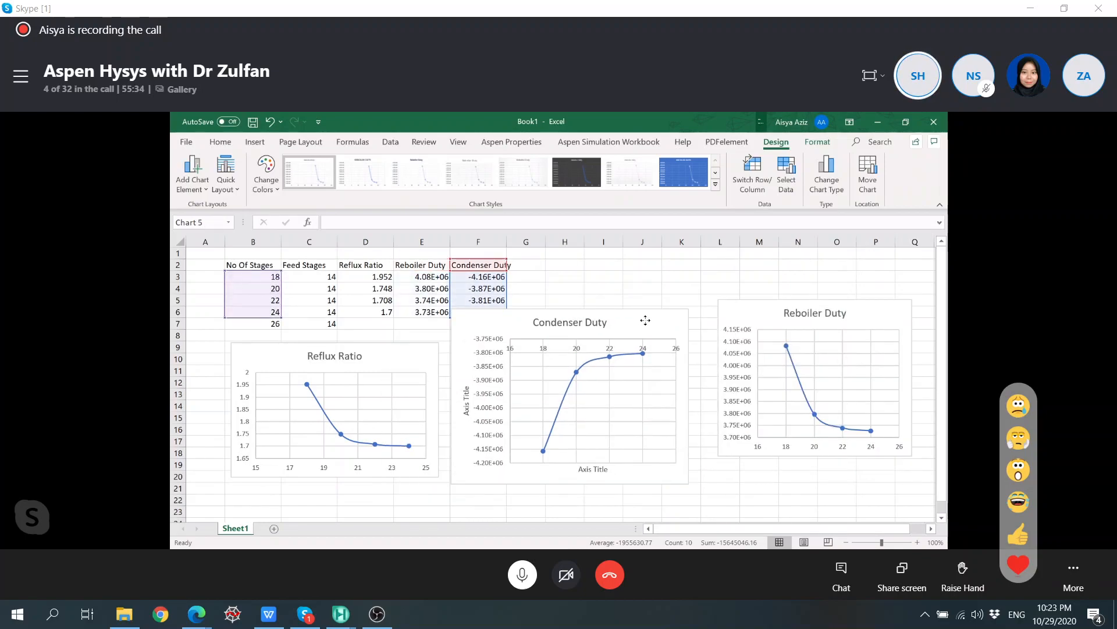
# Step: Line up the Condenser Duty and Reboiler Duty charts in one row beside the Reflux Ratio chart, matching their heights
pyautogui.moveTo(570, 313); pyautogui.dragTo(620, 352)
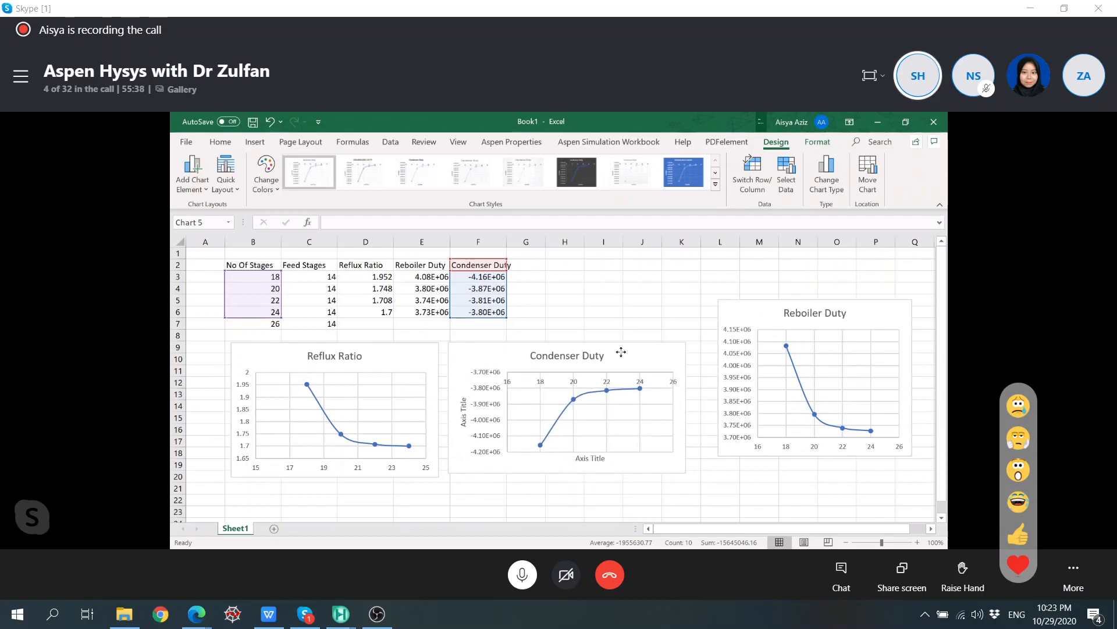
pyautogui.moveTo(567, 474); pyautogui.dragTo(568, 481)
pyautogui.moveTo(747, 317); pyautogui.dragTo(730, 342)
pyautogui.moveTo(794, 330); pyautogui.dragTo(740, 346)
pyautogui.click(746, 301)
pyautogui.click(722, 305)
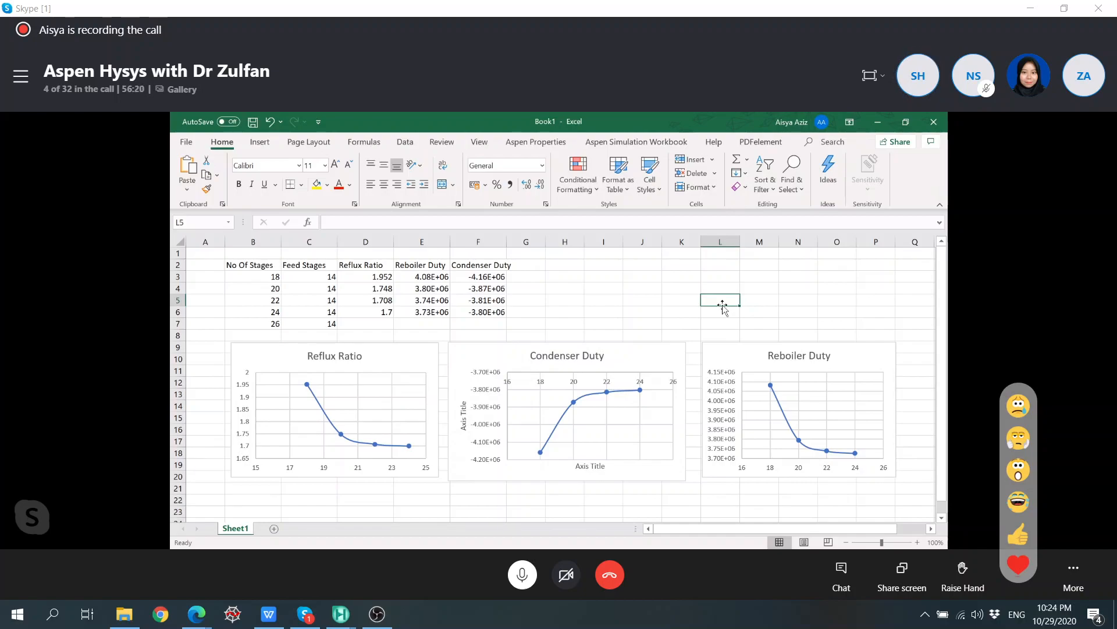
# Step: In Aspen HYSYS, run column T-202 with 26 stages and stream 12 fed to 14__Main Tower, and check the resulting specification values
pyautogui.click(877, 122)
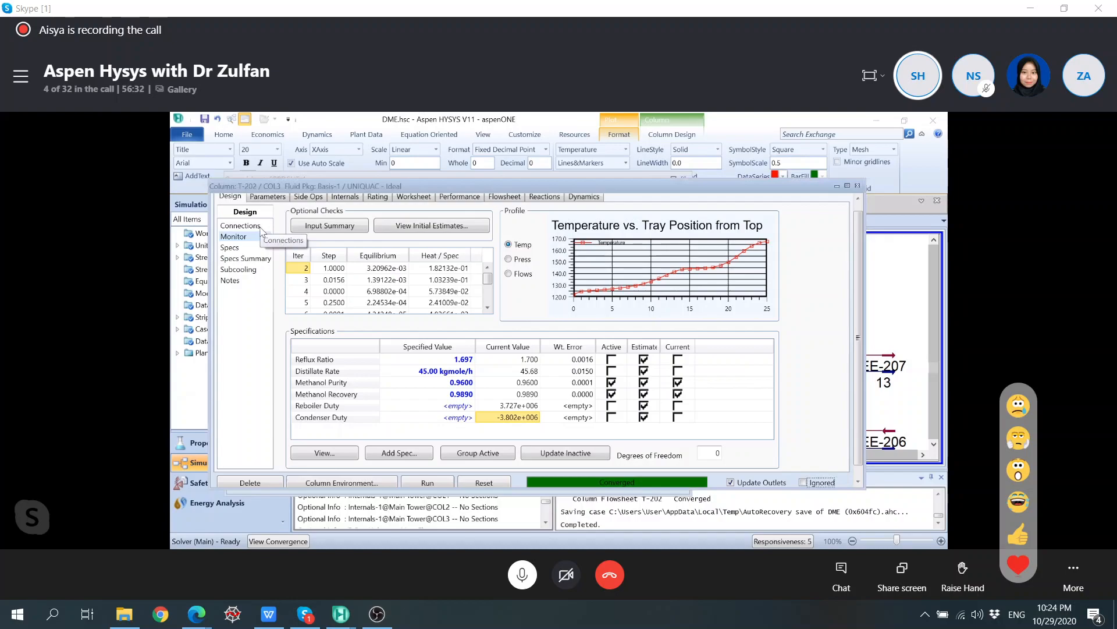
pyautogui.click(259, 227)
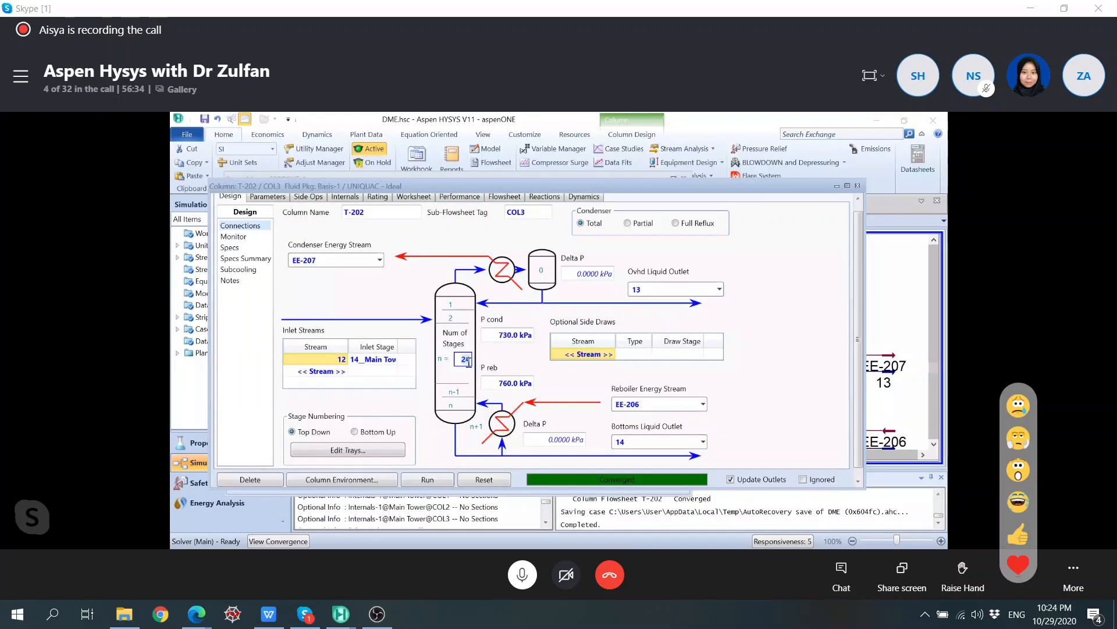
pyautogui.write('26')
pyautogui.press('Return')
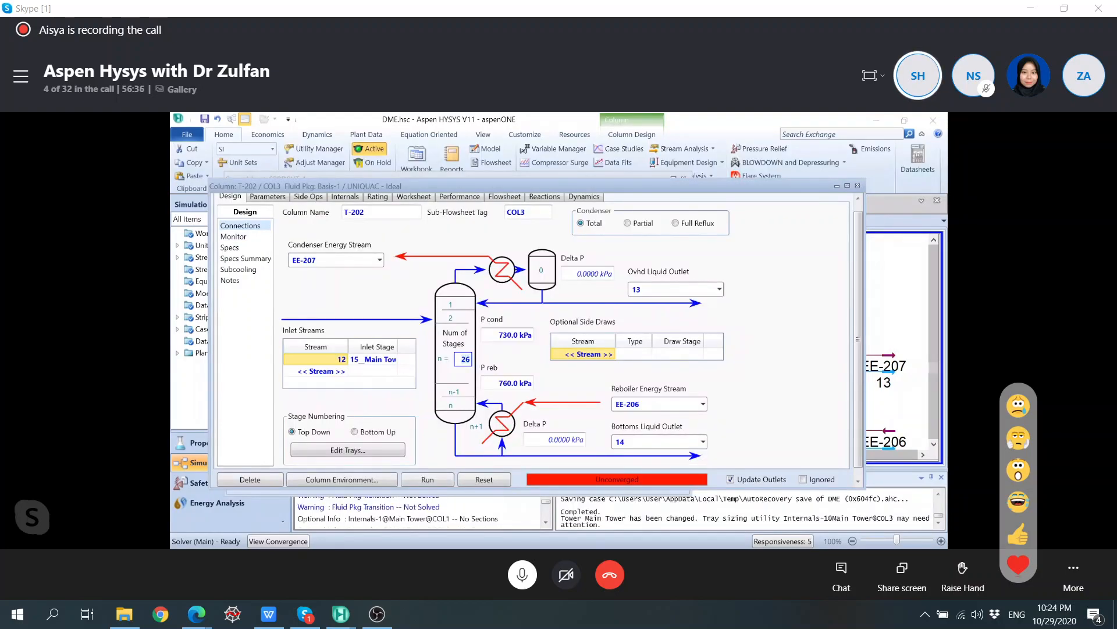
pyautogui.click(392, 360)
pyautogui.click(395, 359)
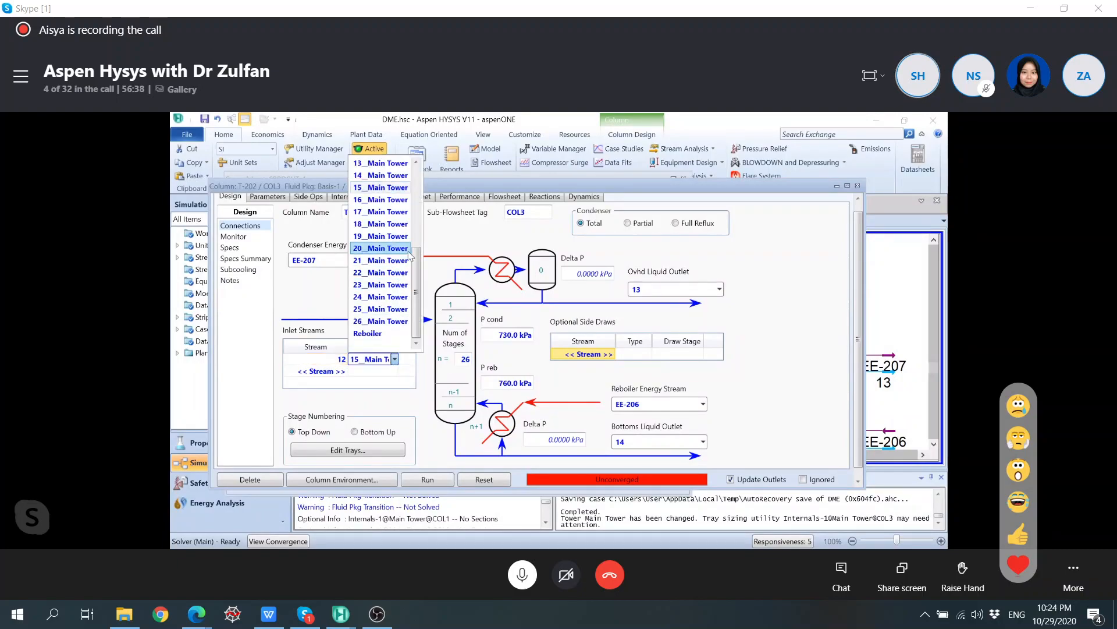
pyautogui.click(402, 176)
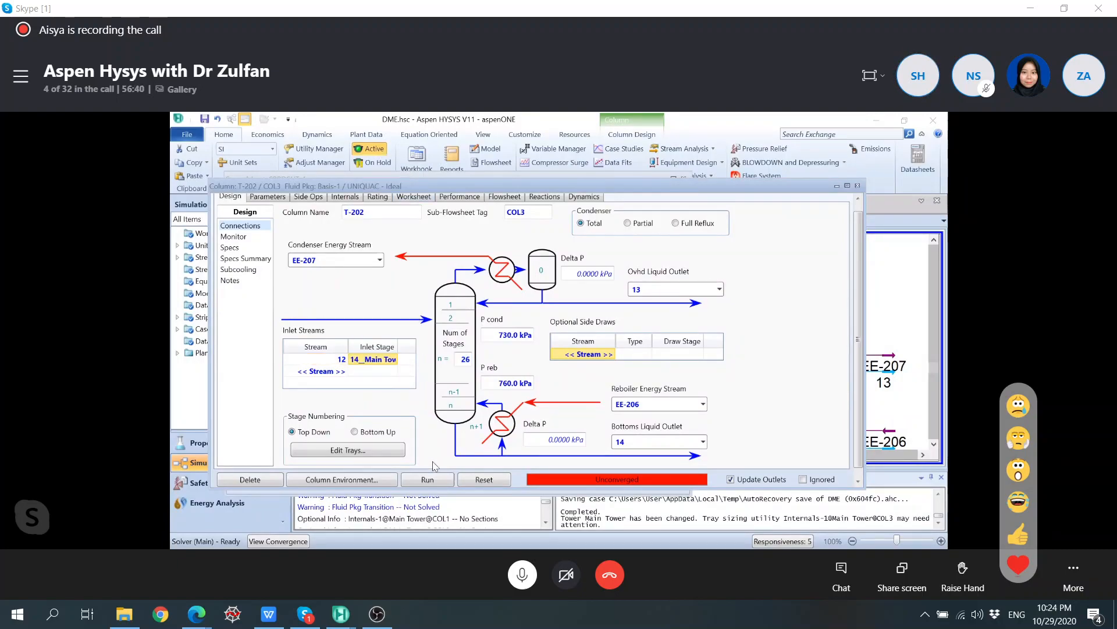
pyautogui.click(428, 479)
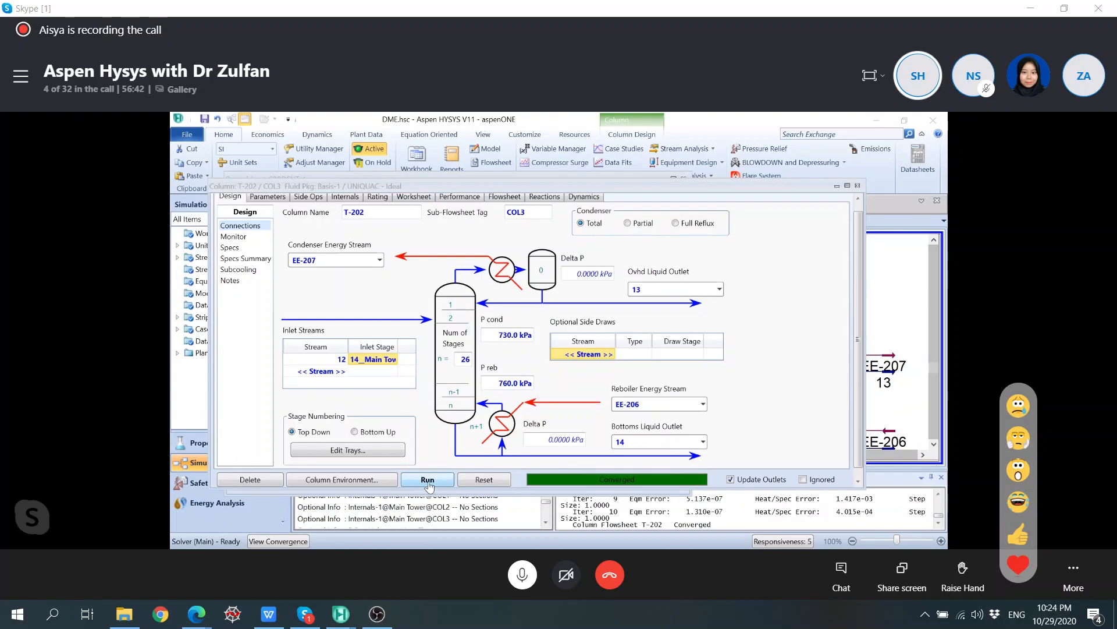
pyautogui.click(250, 236)
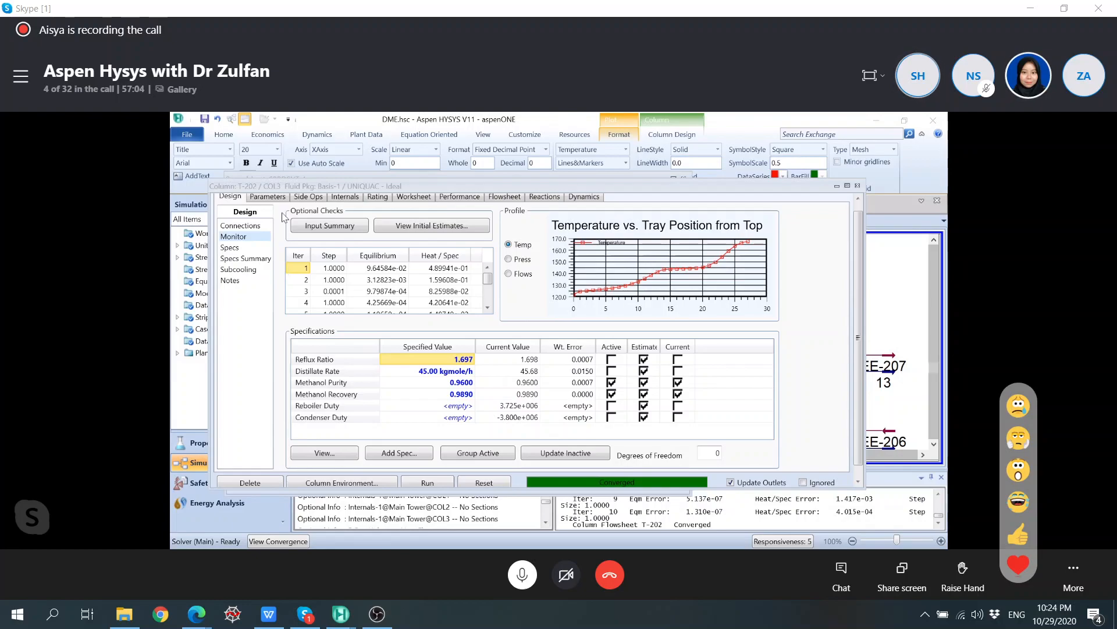
# Step: Set T-202 to 24 stages with stream 12 fed to 14__Main Tower, rerun the column and check its specification values
pyautogui.click(258, 226)
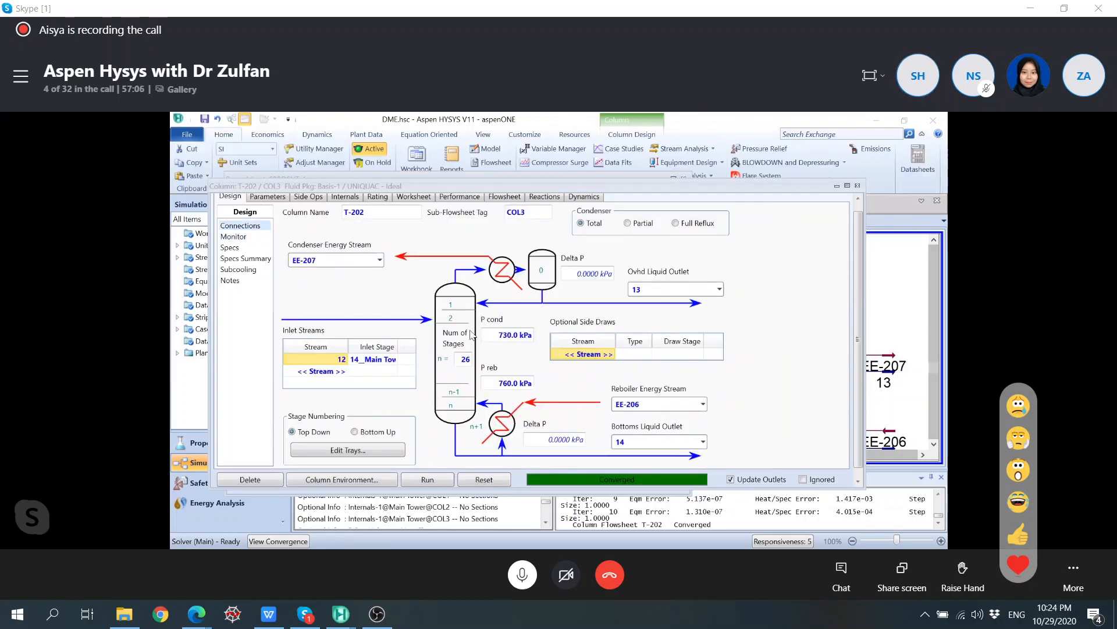
pyautogui.press('BackSpace')
pyautogui.write('4')
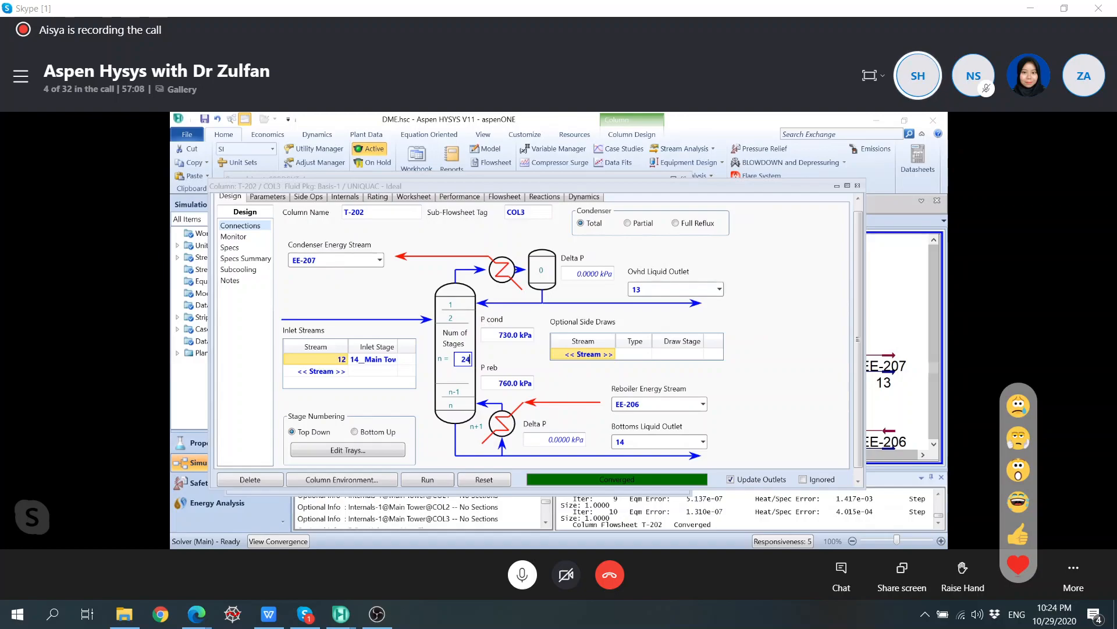
pyautogui.press('Return')
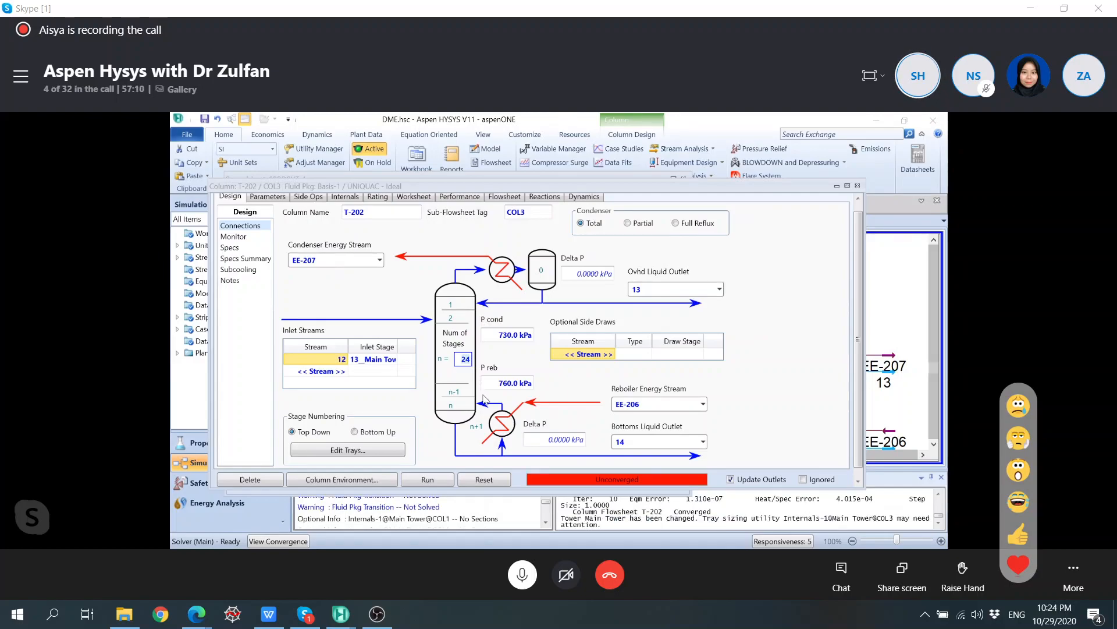
pyautogui.click(446, 481)
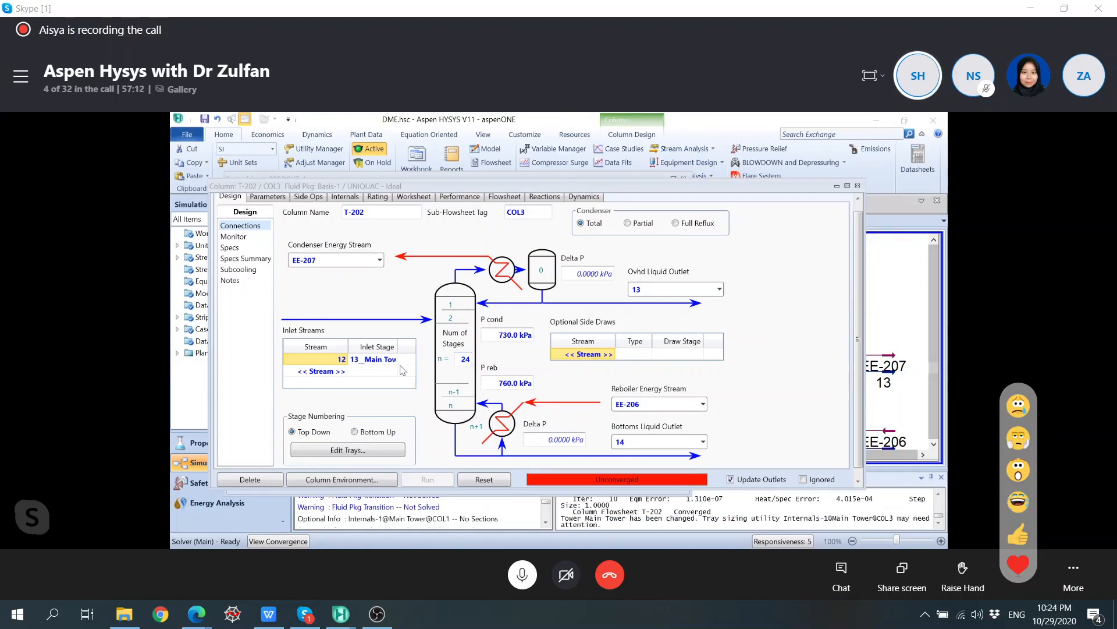
pyautogui.click(396, 359)
pyautogui.click(380, 199)
pyautogui.click(439, 481)
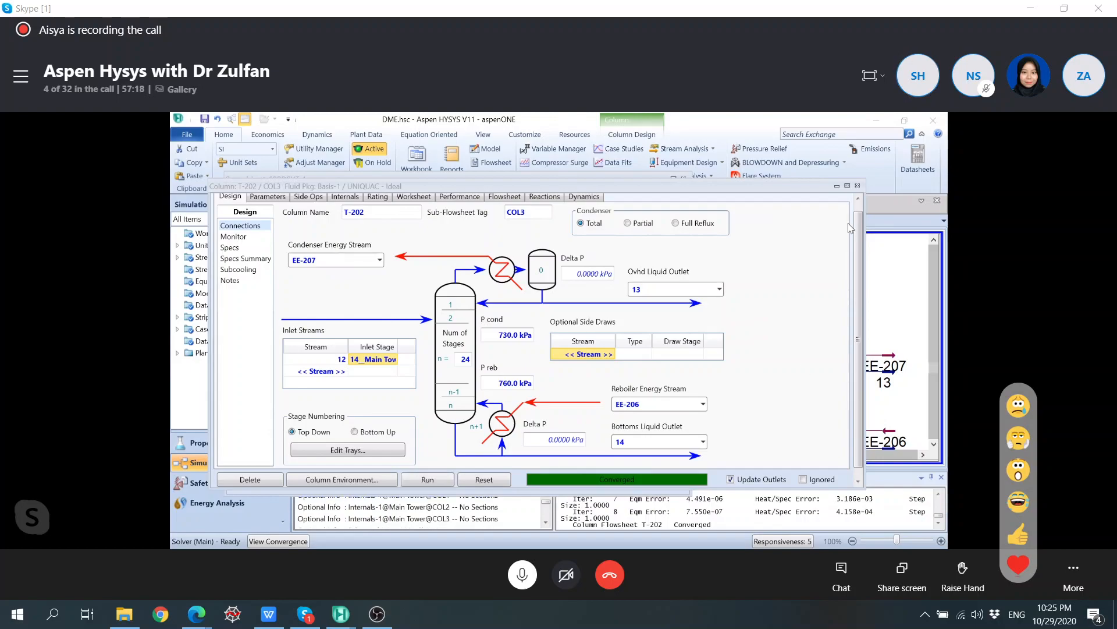
pyautogui.click(260, 238)
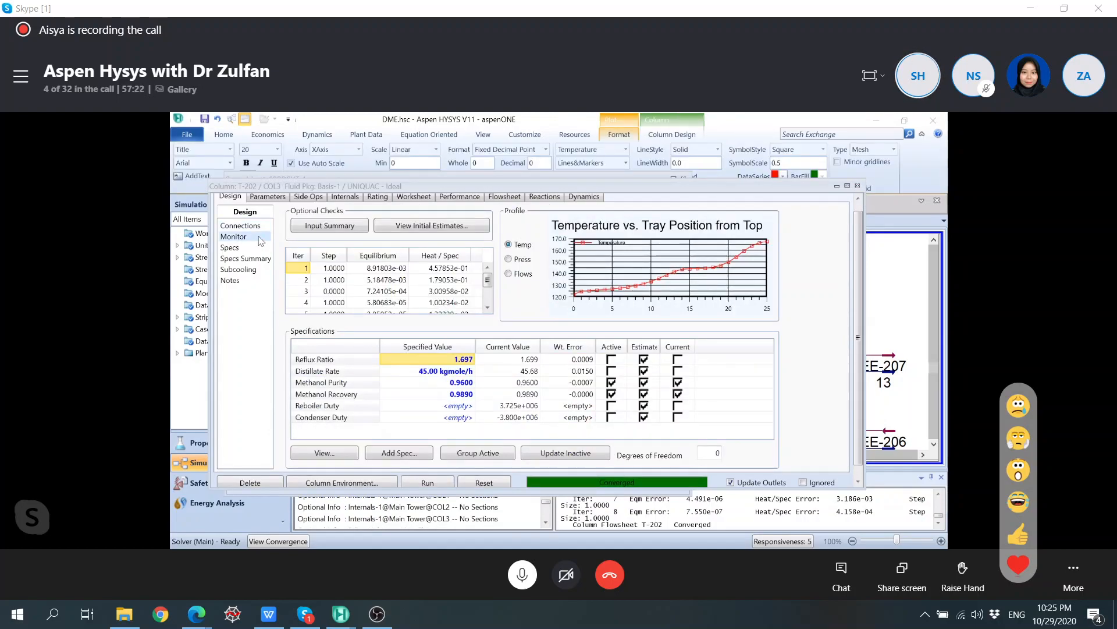
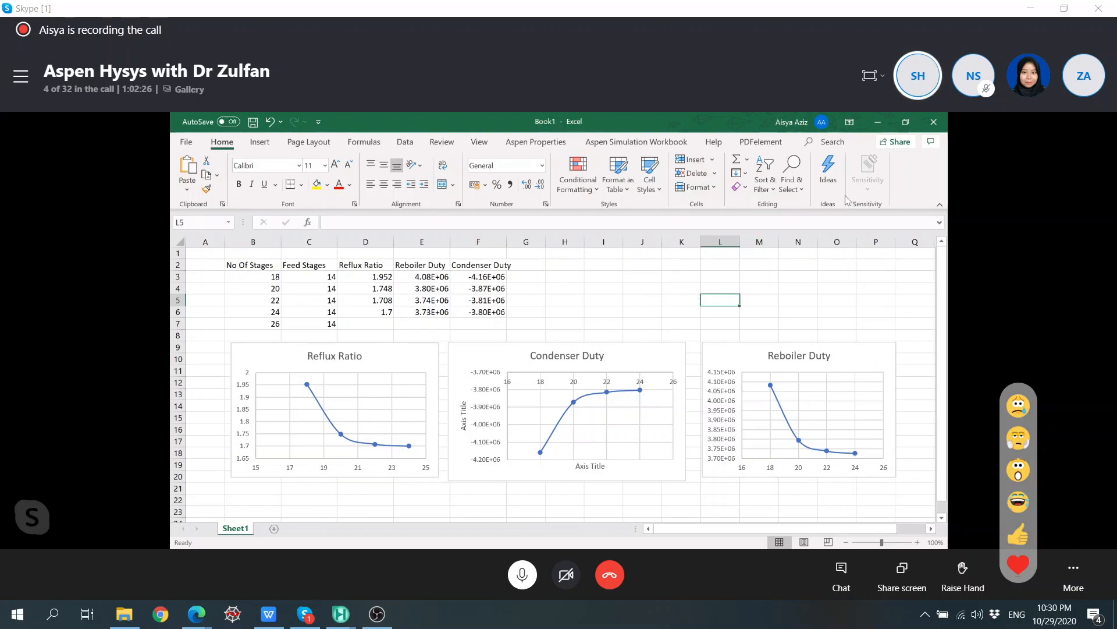
# Step: Close the T-202 column window in Aspen HYSYS and activate the economic analysis, accepting the simulation warning
pyautogui.click(879, 127)
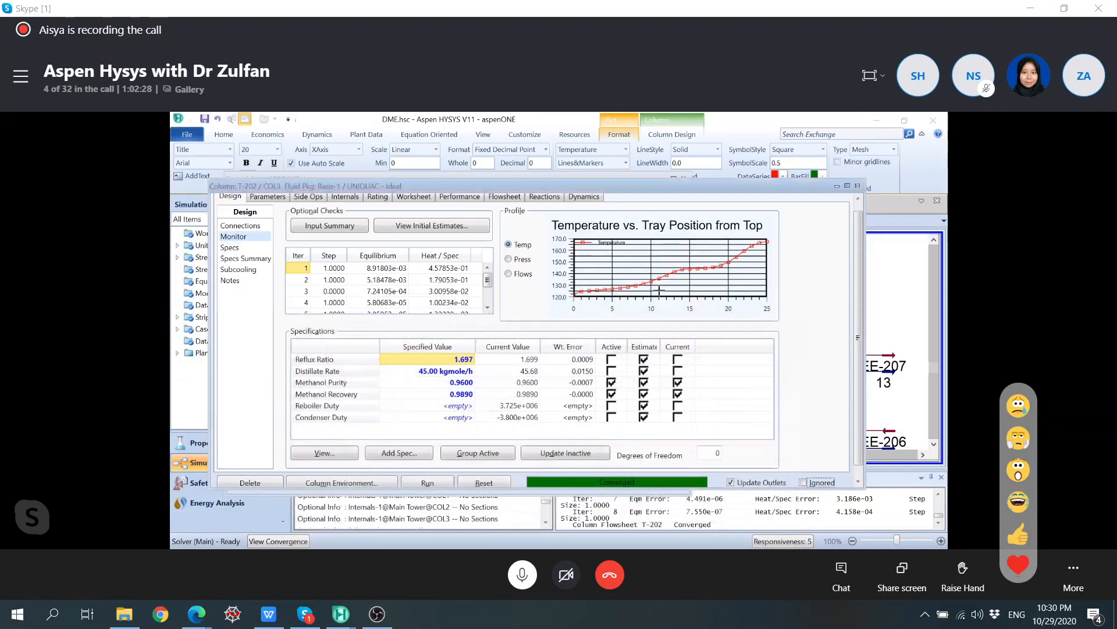
pyautogui.click(857, 186)
pyautogui.click(685, 180)
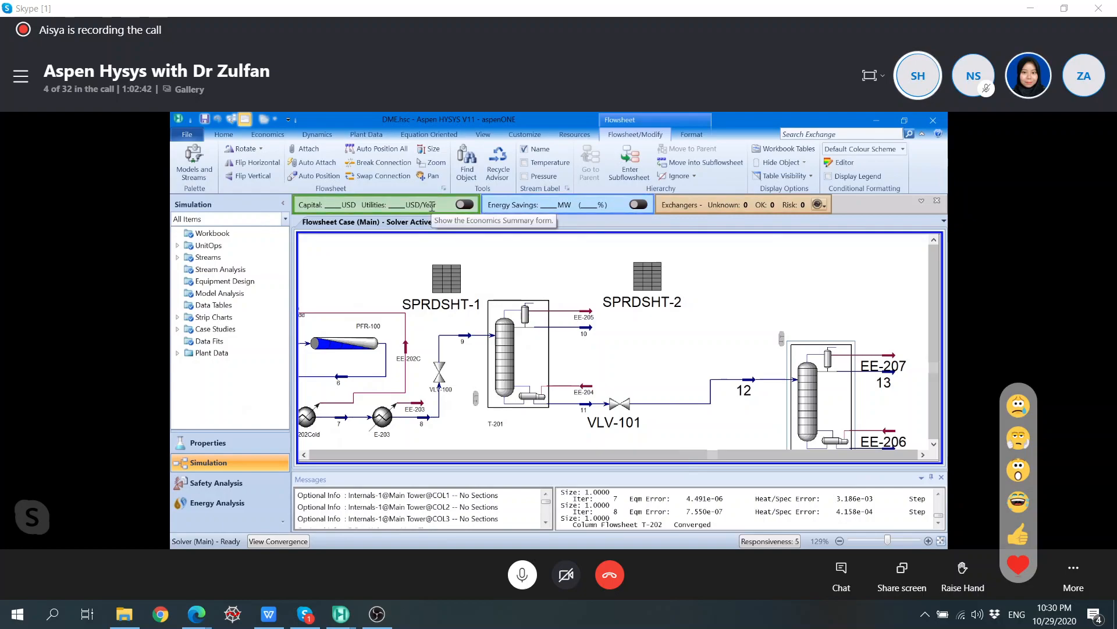
pyautogui.click(431, 205)
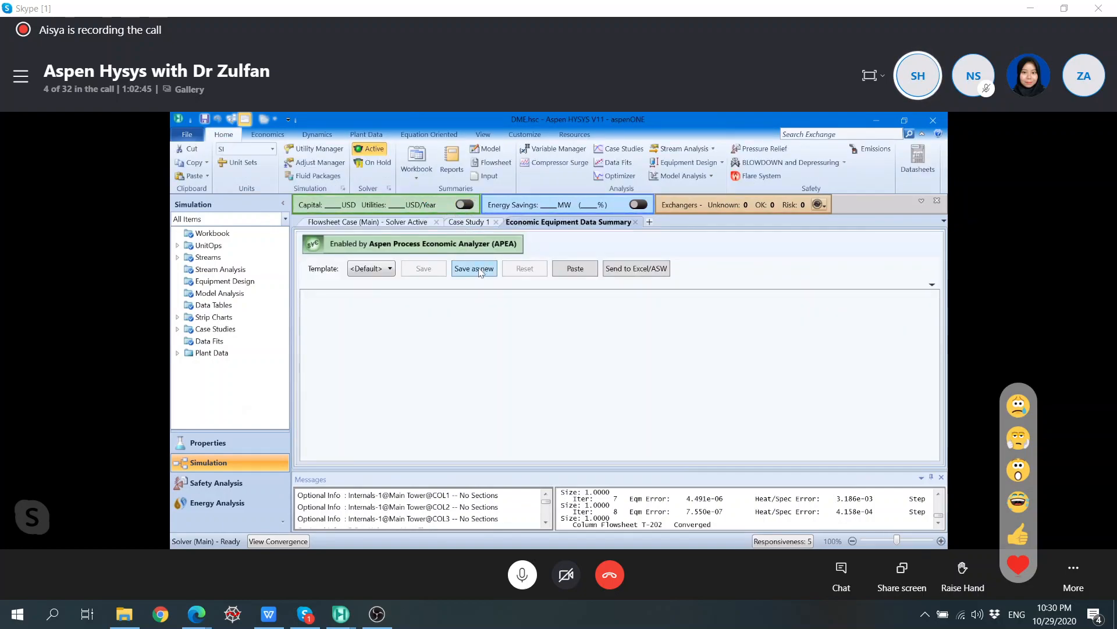
pyautogui.click(464, 205)
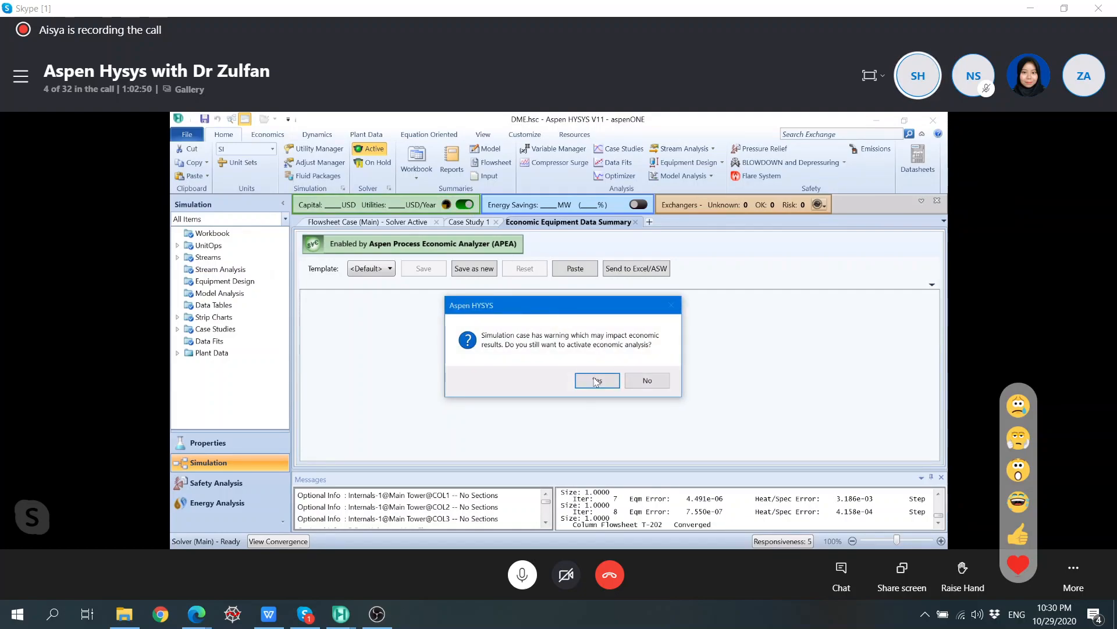
pyautogui.click(595, 380)
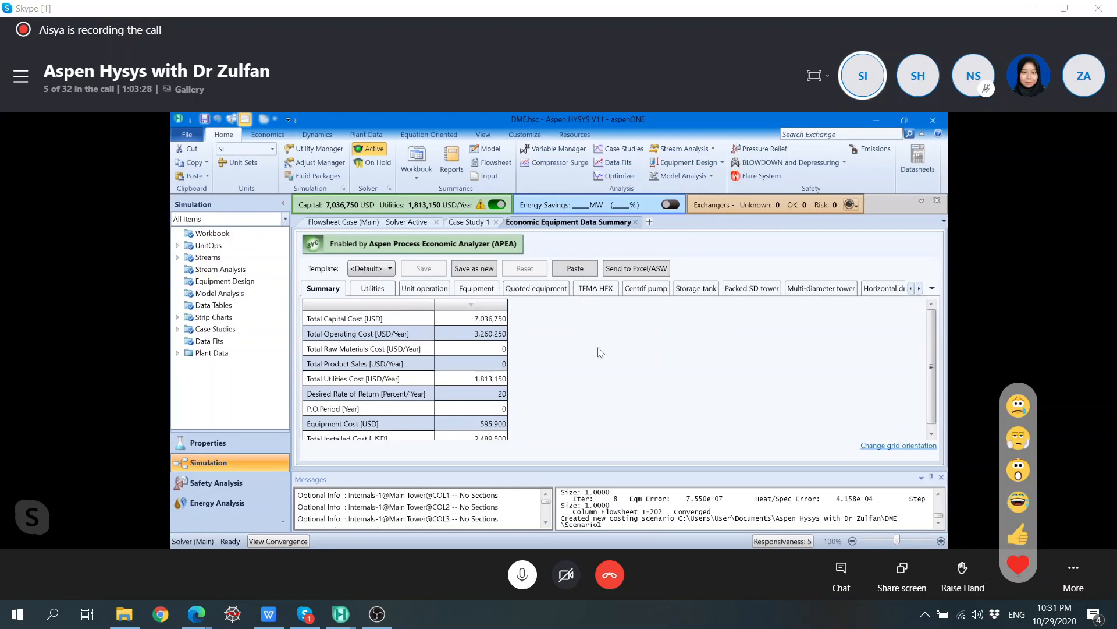
# Step: Review the capital, operating, utilities, equipment and installed costs in the economic summary
pyautogui.scroll(-1, 600, 352)
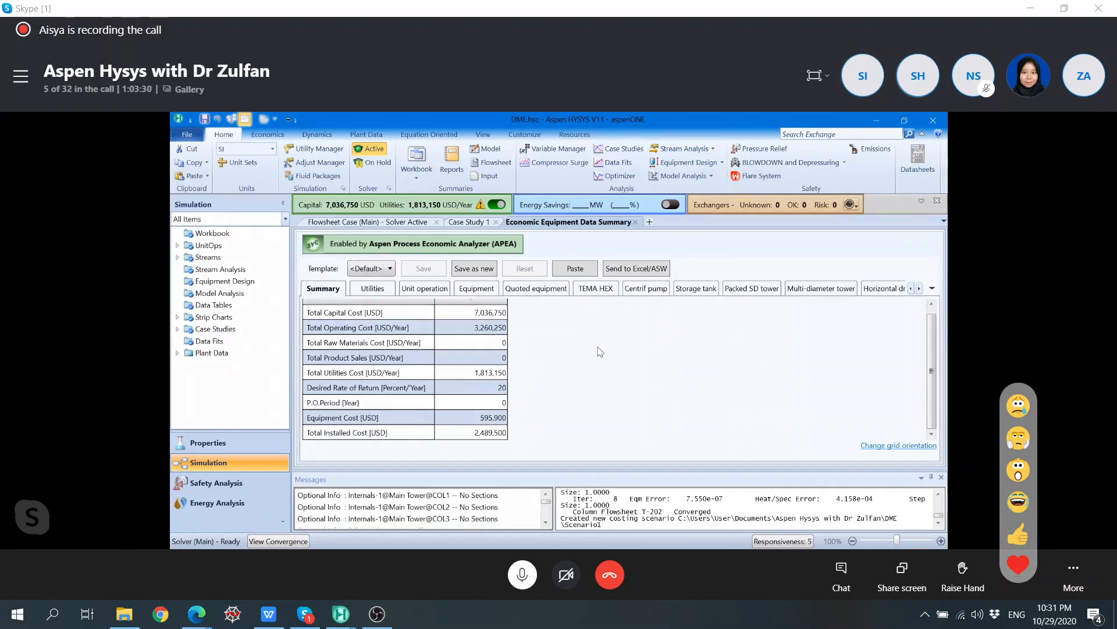
pyautogui.scroll(1, 600, 352)
pyautogui.scroll(-1, 600, 352)
pyautogui.scroll(1, 600, 352)
pyautogui.scroll(-1, 600, 352)
pyautogui.scroll(1, 600, 352)
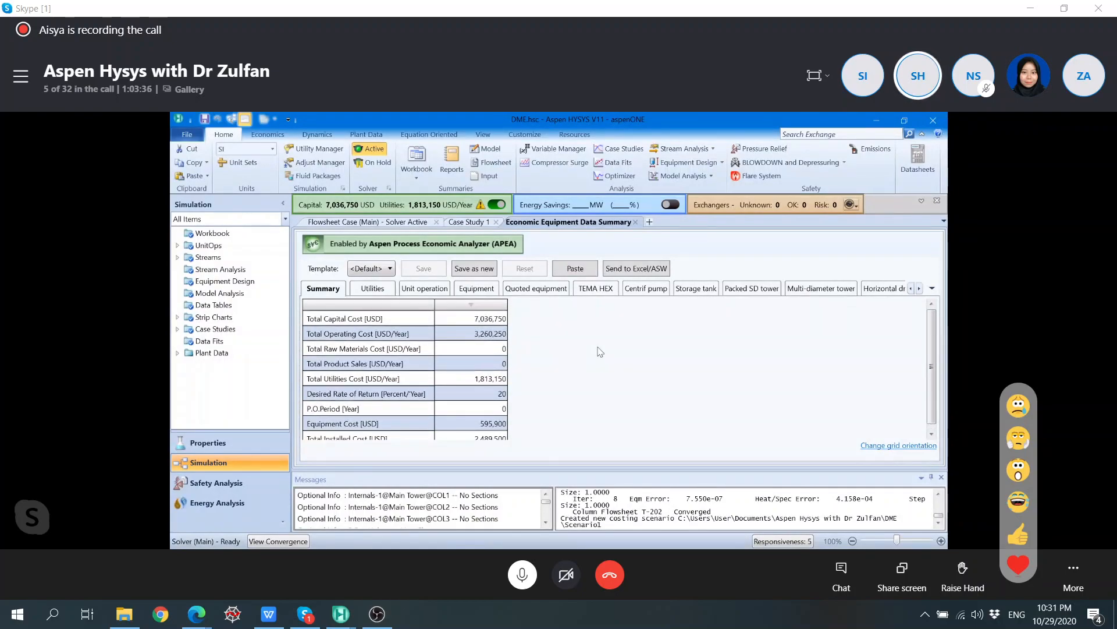
pyautogui.scroll(-1, 600, 352)
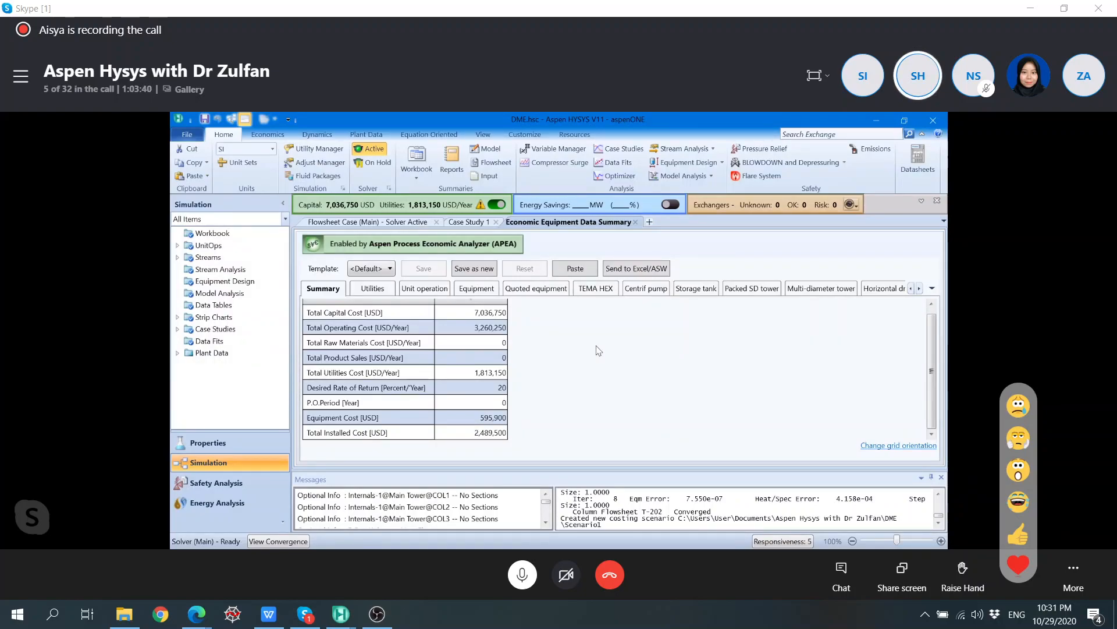
# Step: Examine the cost totals in the economic summary and the rates and hourly costs of the utilities
pyautogui.scroll(1, 598, 350)
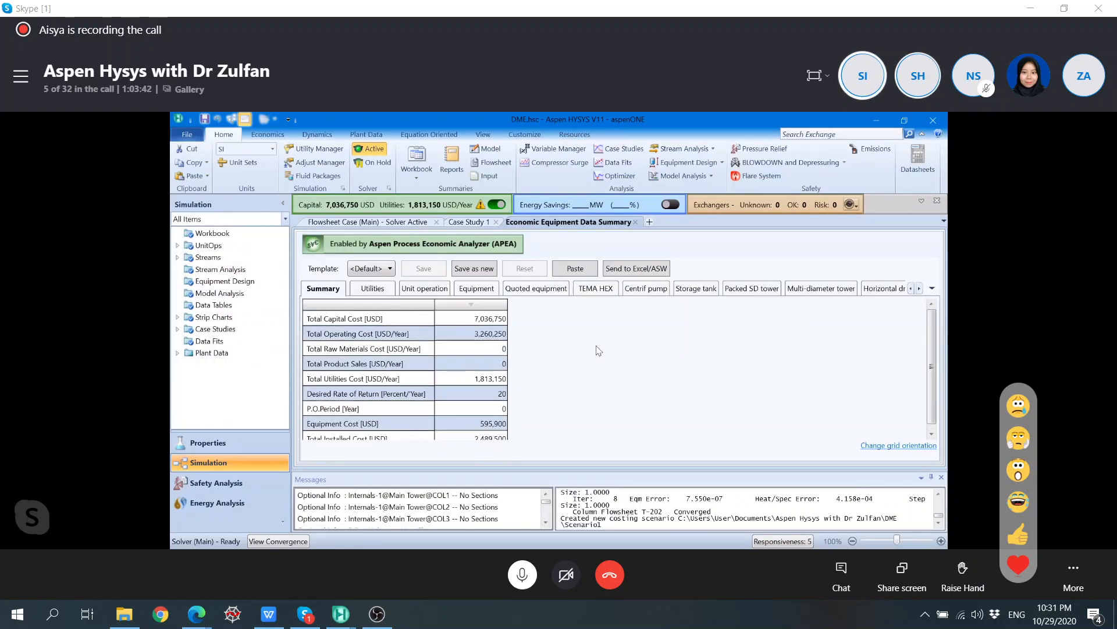
pyautogui.scroll(-1, 598, 350)
pyautogui.scroll(1, 599, 350)
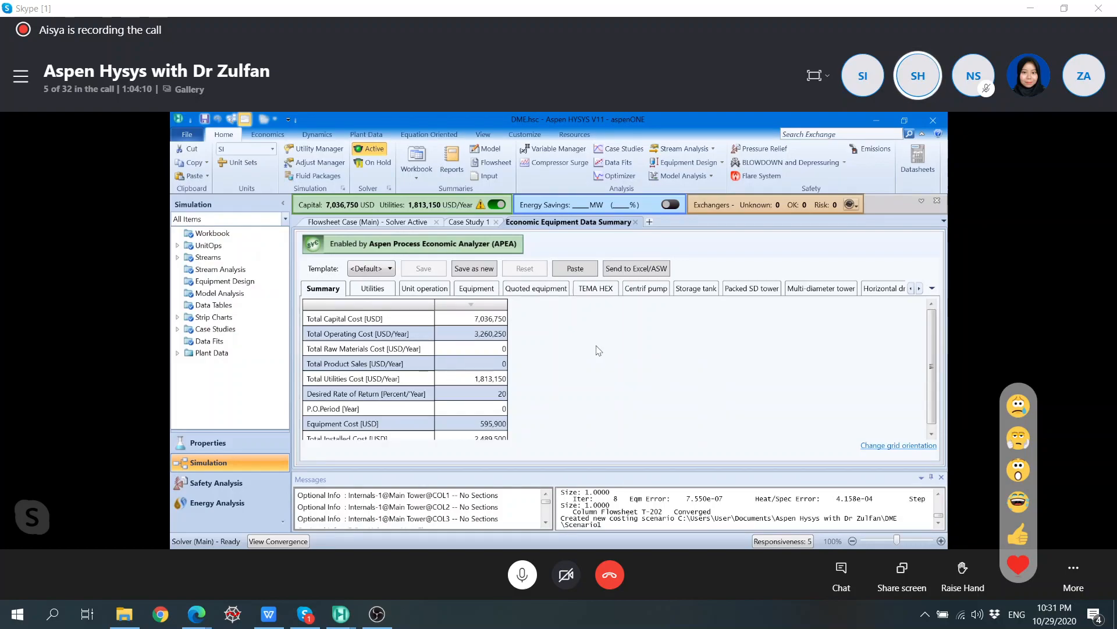
pyautogui.scroll(-1, 599, 351)
pyautogui.scroll(1, 599, 351)
pyautogui.scroll(-1, 599, 351)
pyautogui.scroll(1, 598, 351)
pyautogui.scroll(-1, 599, 351)
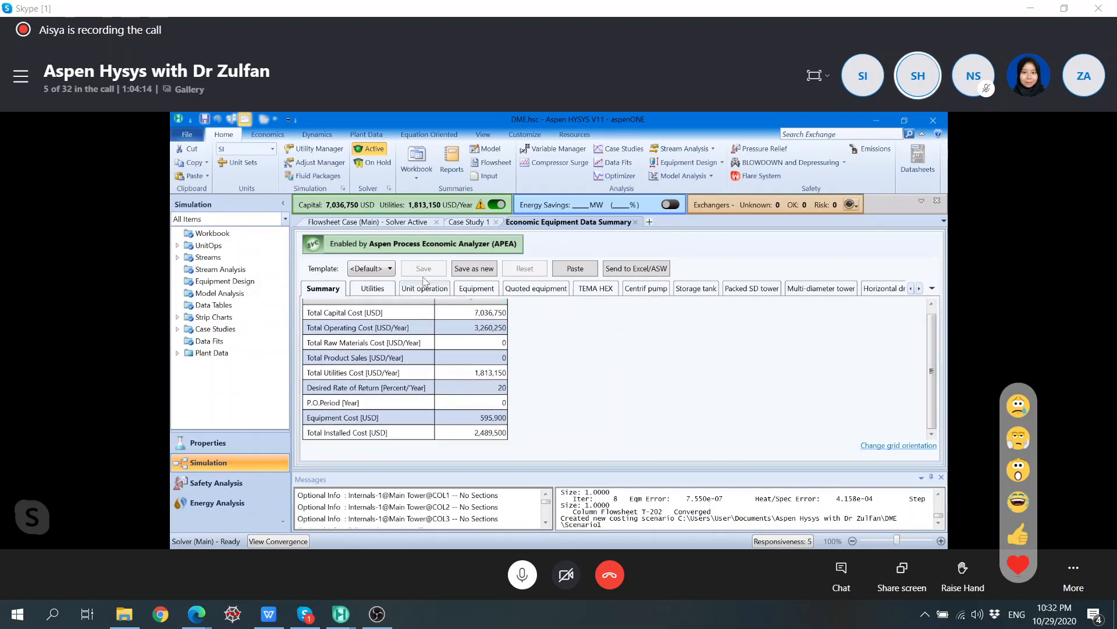
pyautogui.click(378, 288)
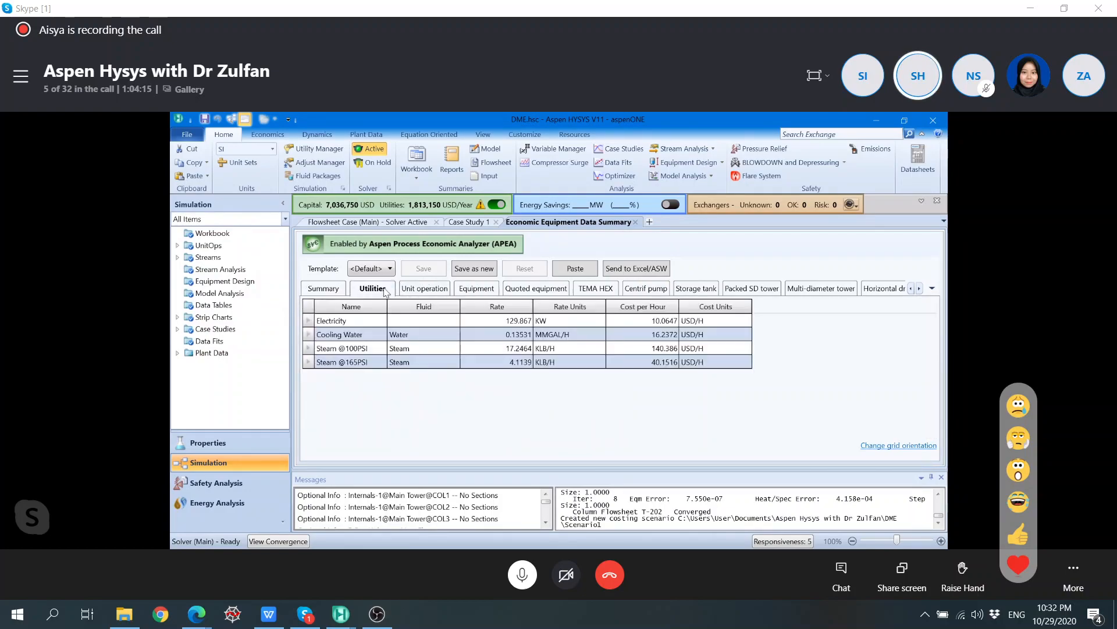
pyautogui.click(323, 289)
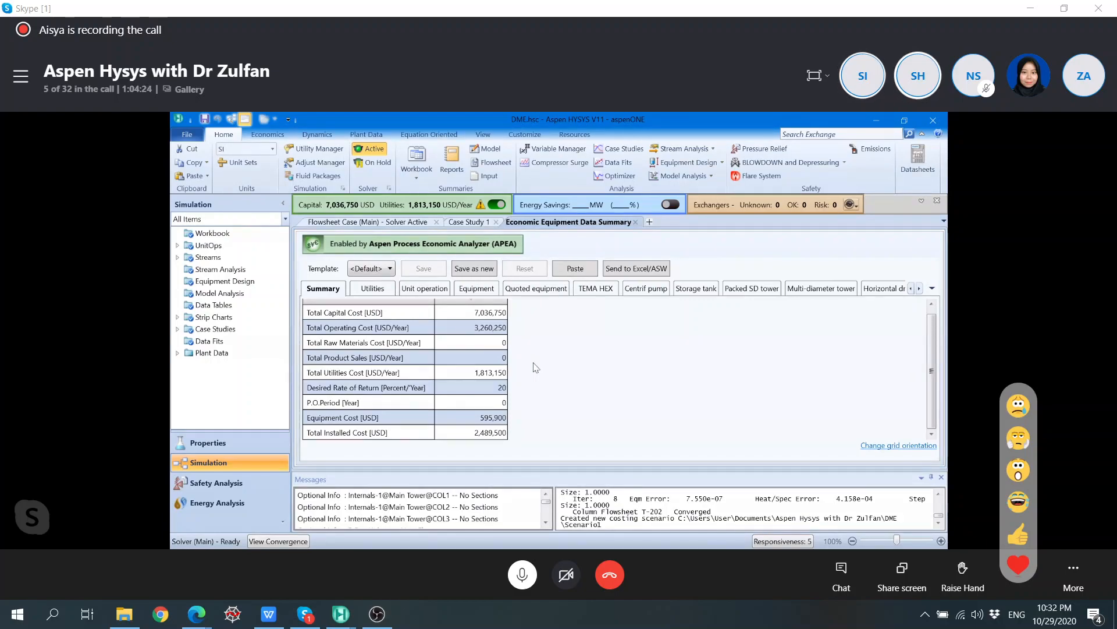
pyautogui.scroll(1, 535, 368)
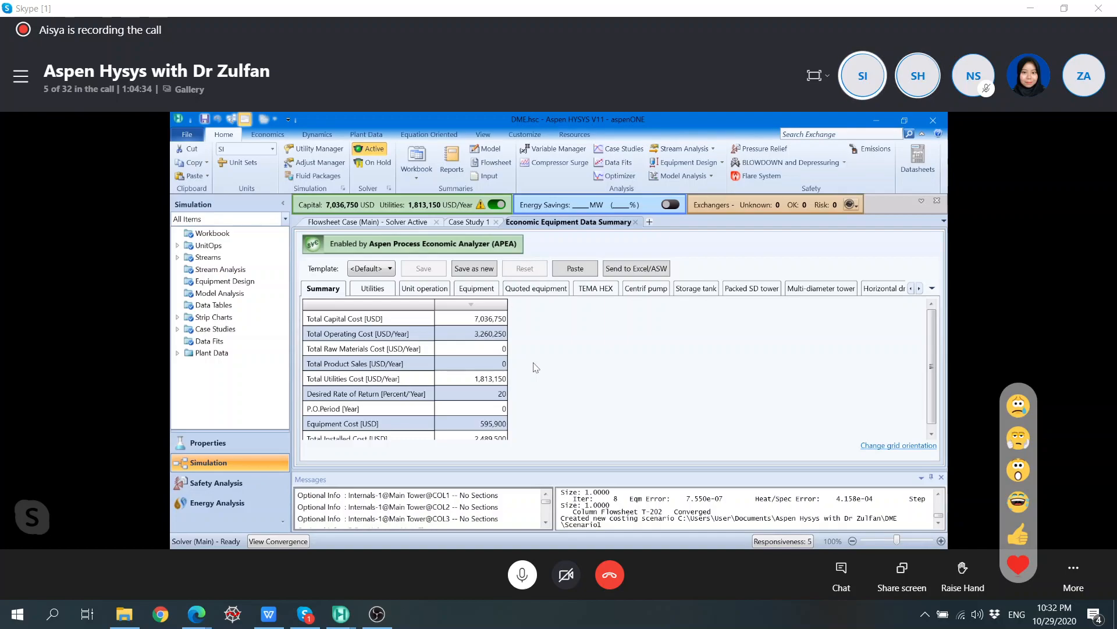
# Step: Return to the main flowsheet with the economic analysis switched off and open column T-202
pyautogui.click(419, 223)
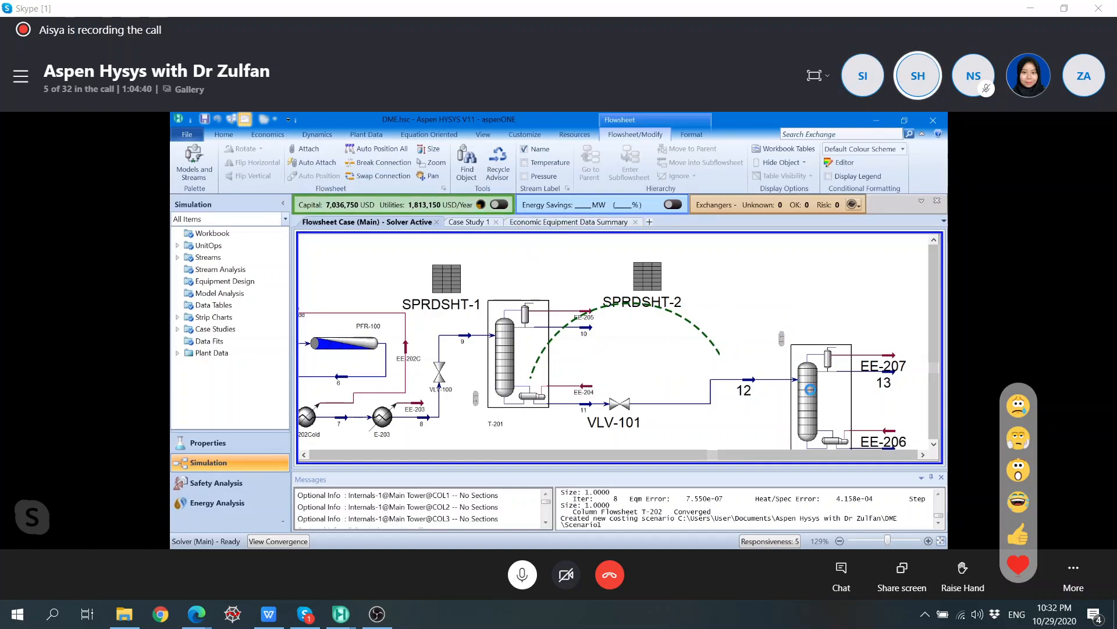
pyautogui.click(806, 386)
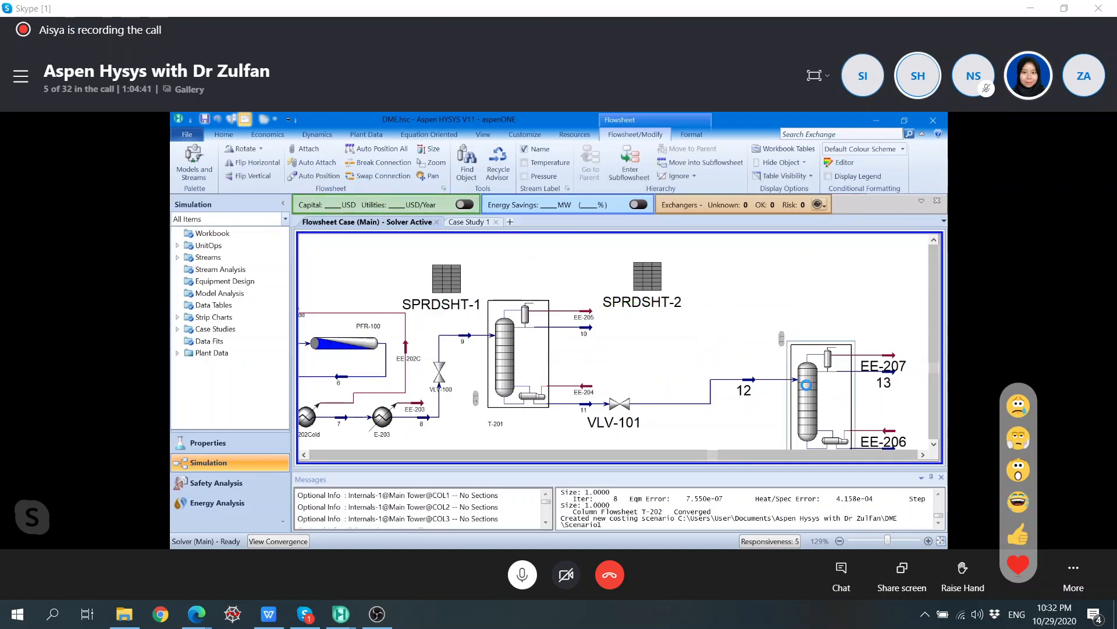
pyautogui.doubleClick(807, 385)
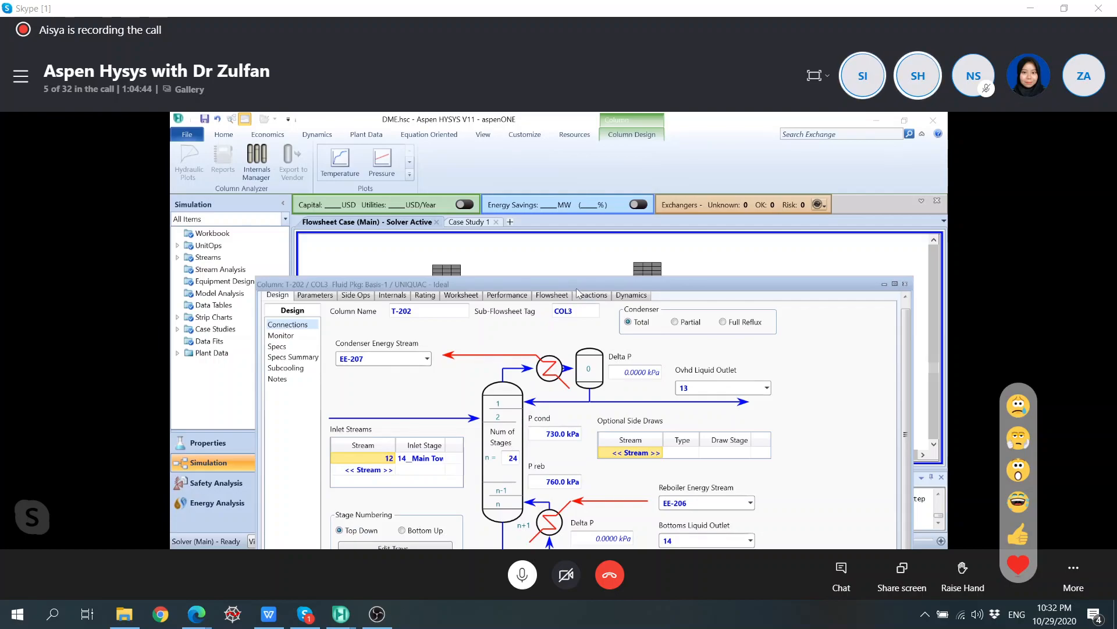
# Step: Set T-202 to 20 stages with stream 12 fed to 14__Main Tower and rerun the column
pyautogui.click(512, 392)
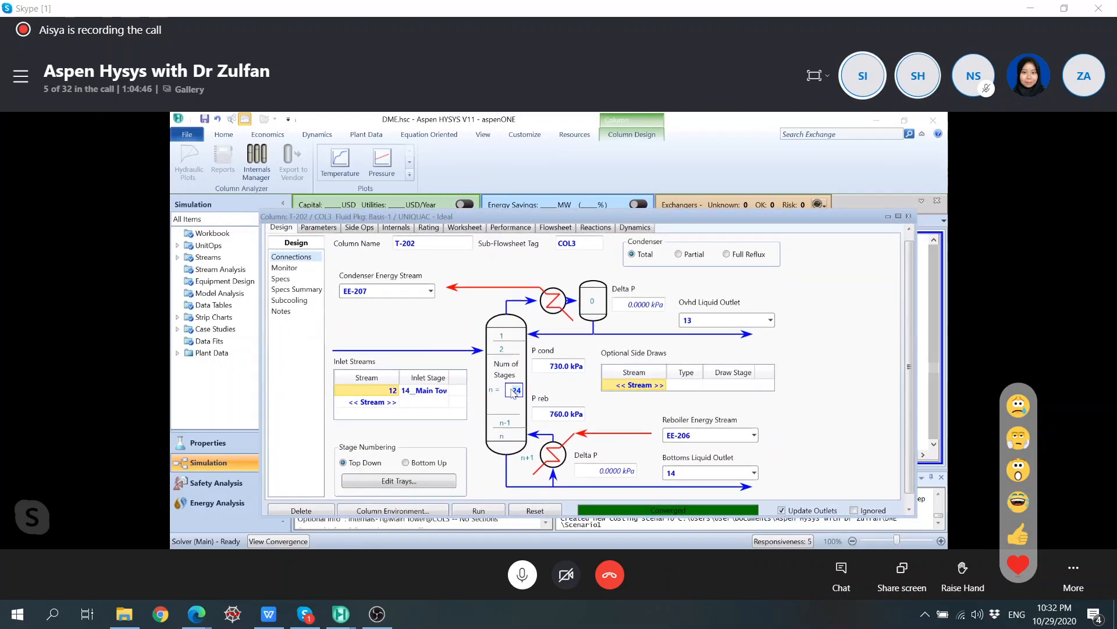
pyautogui.write('20')
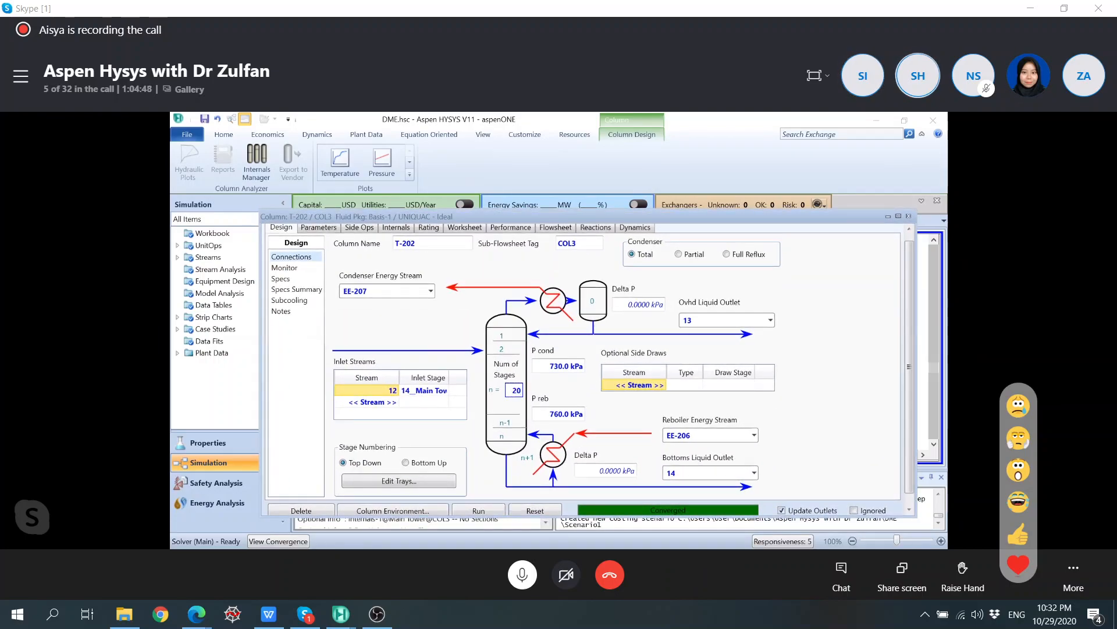
pyautogui.press('Return')
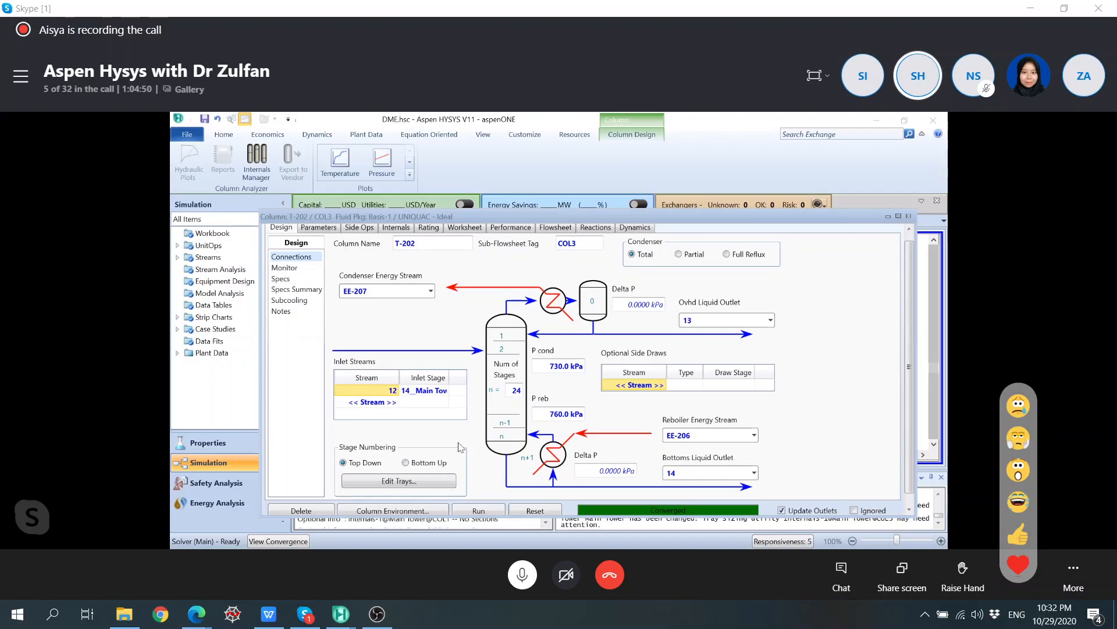
pyautogui.click(446, 390)
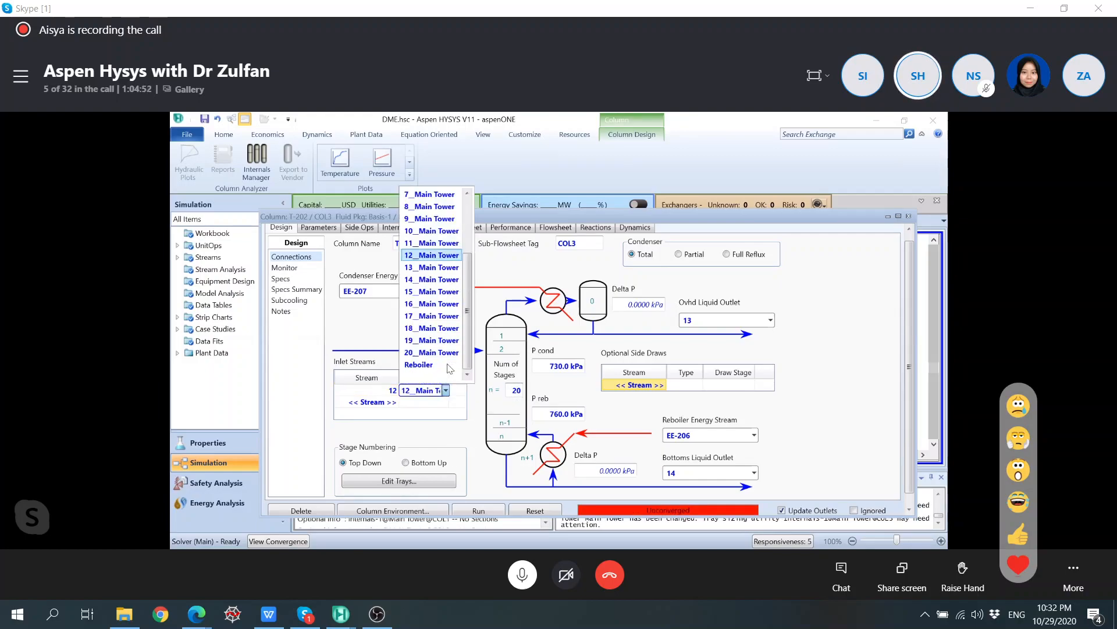
pyautogui.click(446, 280)
pyautogui.click(487, 510)
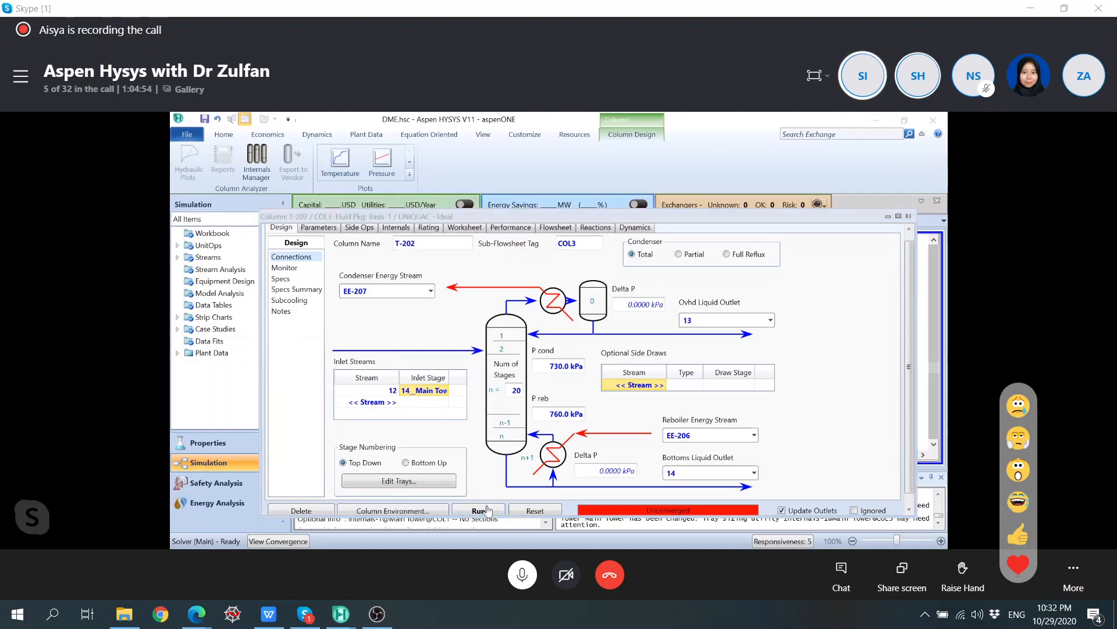
# Step: Close the T-202 column window and reactivate the economic analysis despite the simulation warning
pyautogui.click(909, 216)
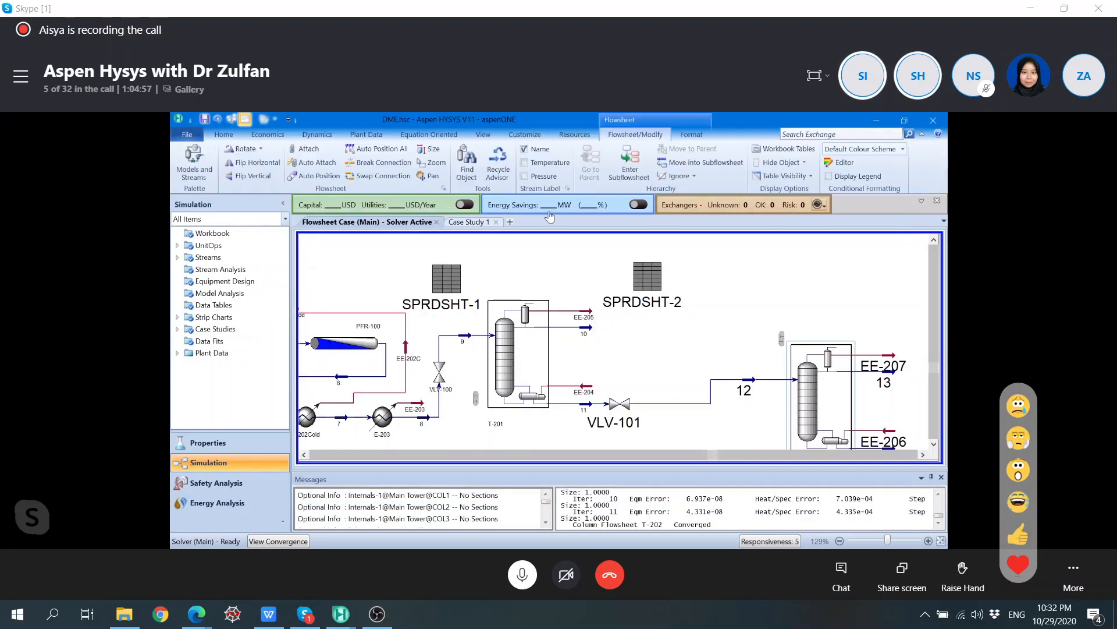
pyautogui.click(465, 205)
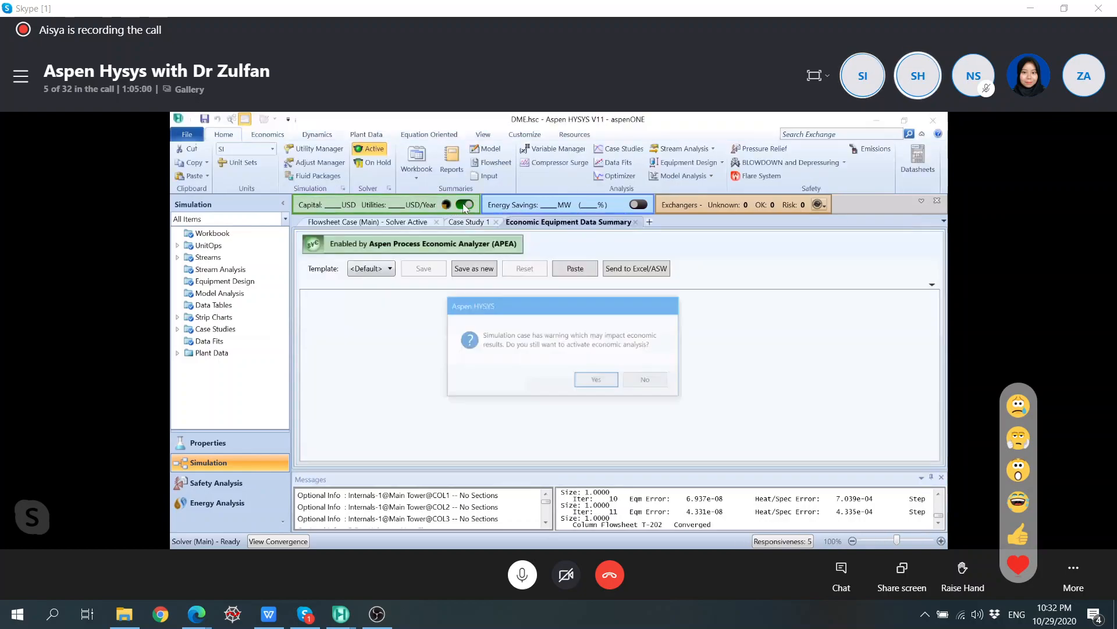
pyautogui.click(598, 380)
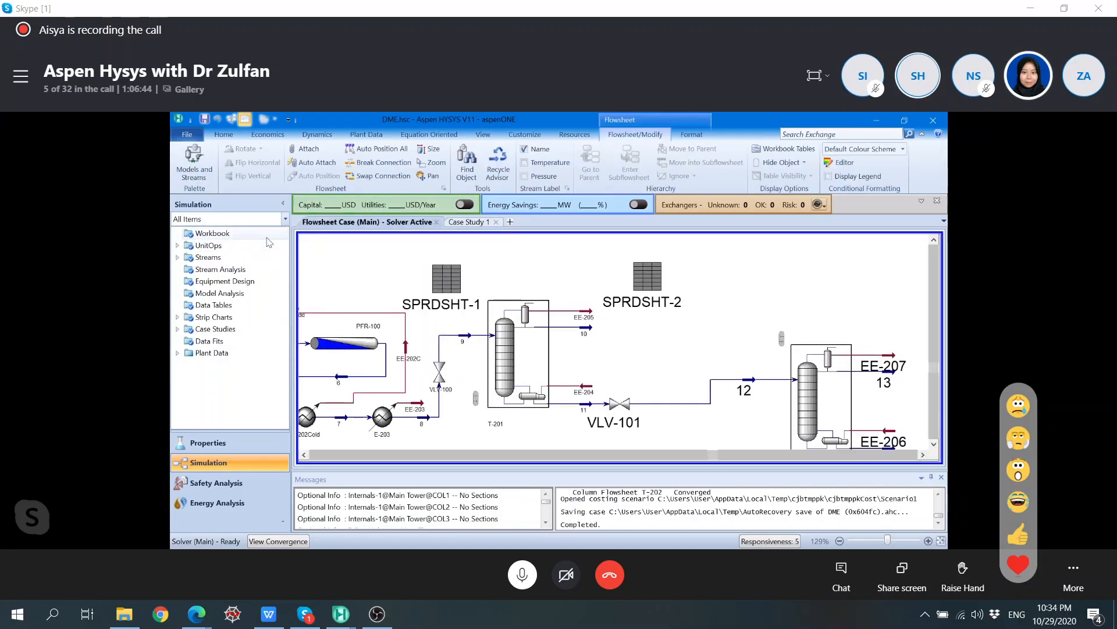
# Step: Save the case and delete the spreadsheet SPRDSHT-2 from the flowsheet
pyautogui.click(205, 120)
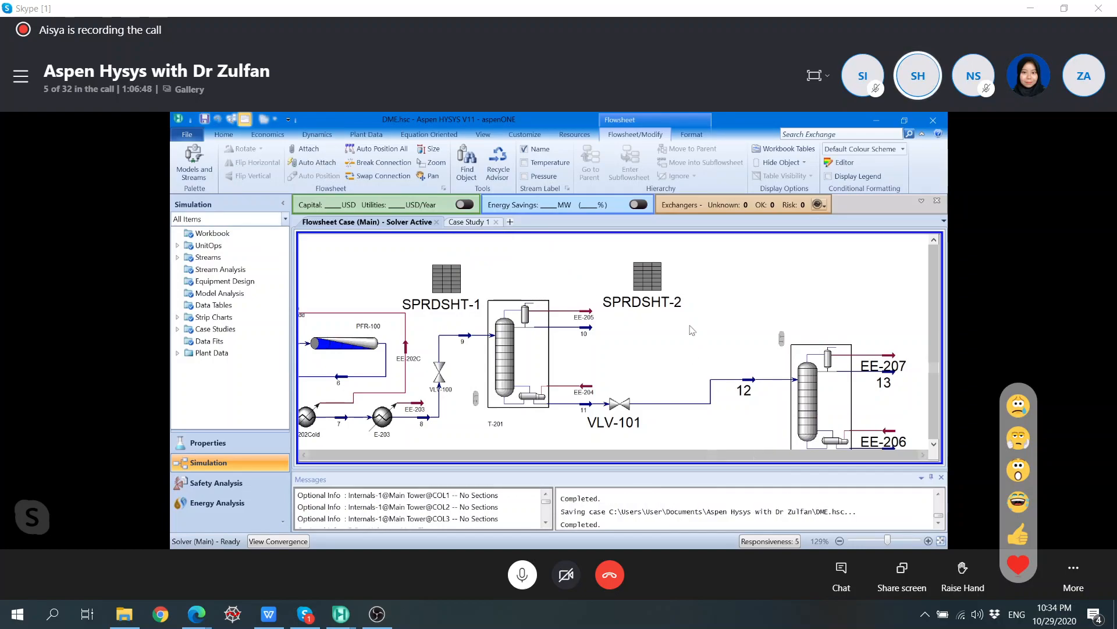
pyautogui.click(663, 302)
pyautogui.press('Delete')
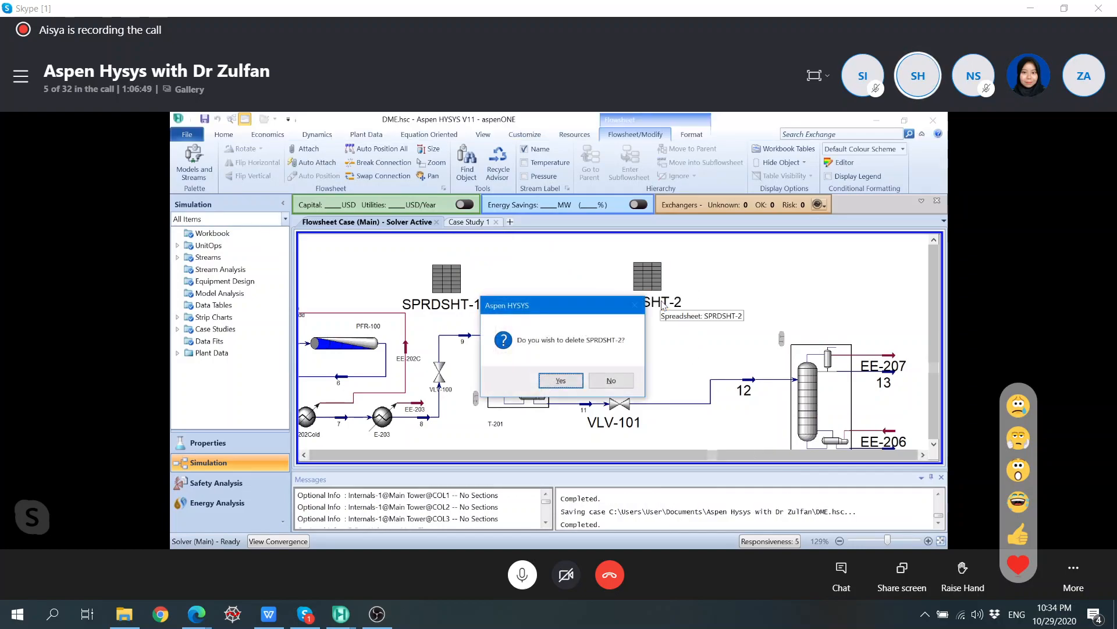
pyautogui.click(561, 381)
# Step: Move column T-202 together with its connected streams closer to valve VLV-101 in the flowsheet
pyautogui.click(809, 402)
pyautogui.moveTo(739, 297); pyautogui.dragTo(913, 466)
pyautogui.moveTo(811, 346); pyautogui.dragTo(710, 309)
pyautogui.scroll(2, 731, 396)
pyautogui.scroll(-2, 732, 395)
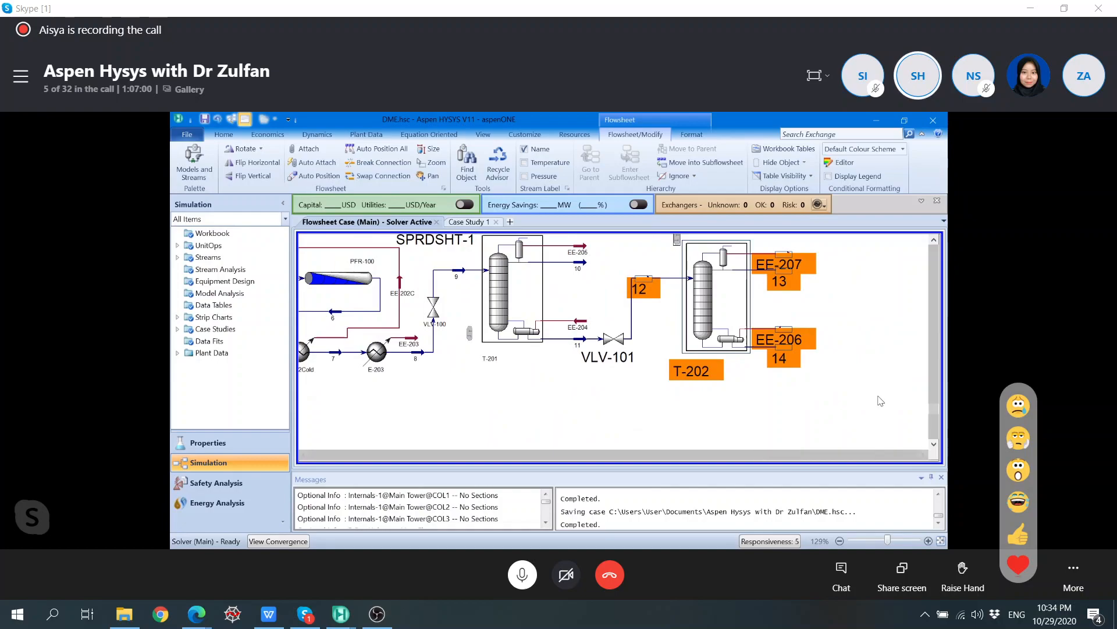
pyautogui.click(736, 376)
pyautogui.click(933, 239)
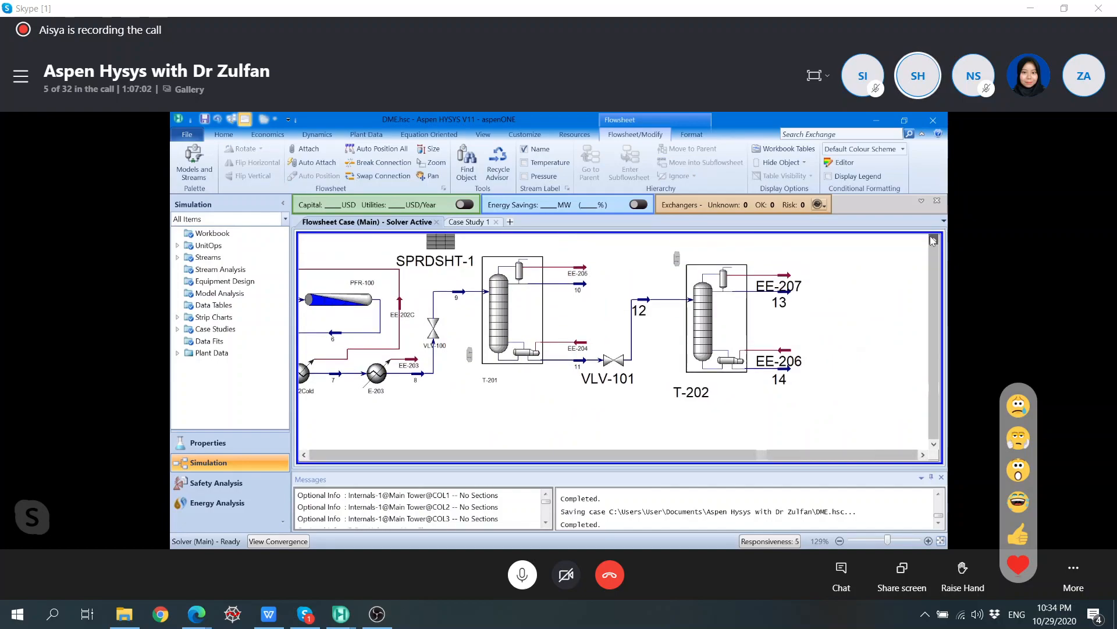
pyautogui.click(934, 239)
pyautogui.click(933, 239)
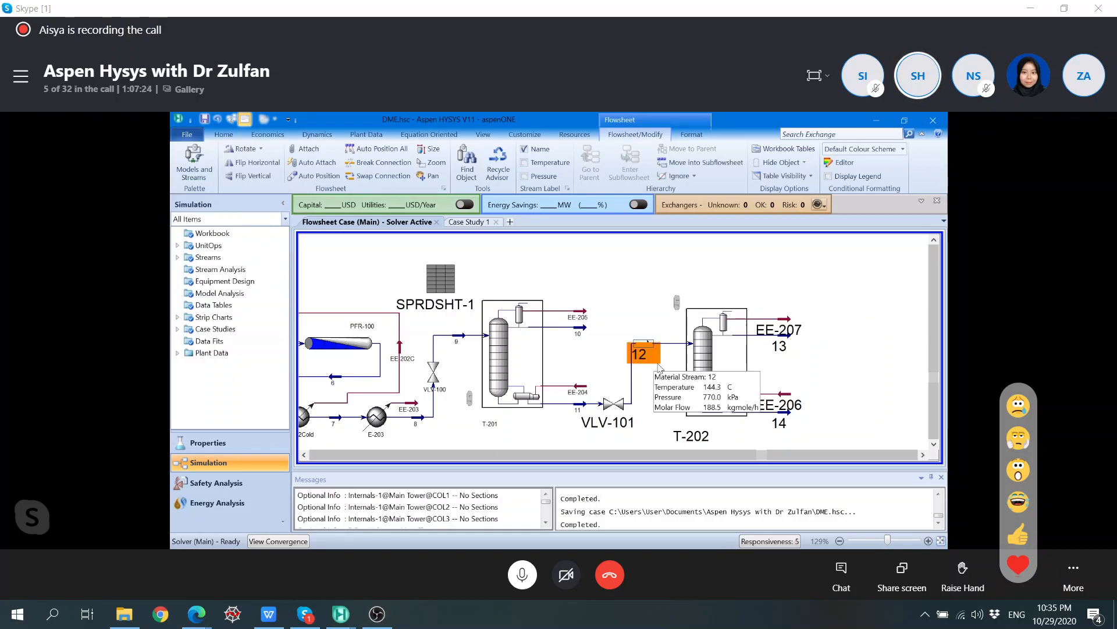
pyautogui.moveTo(784, 400)
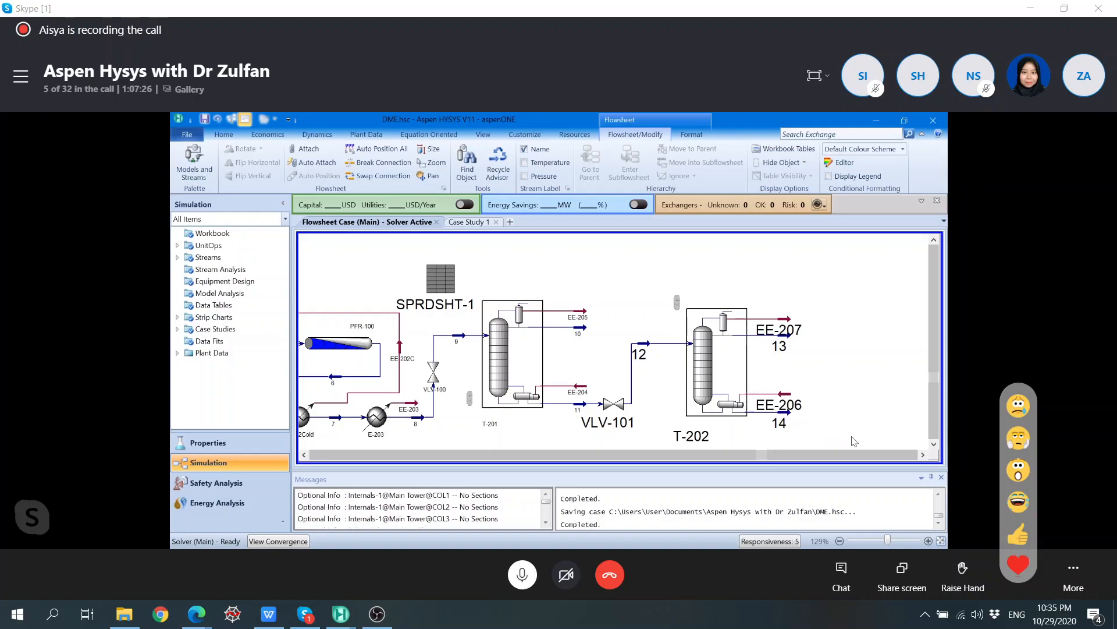